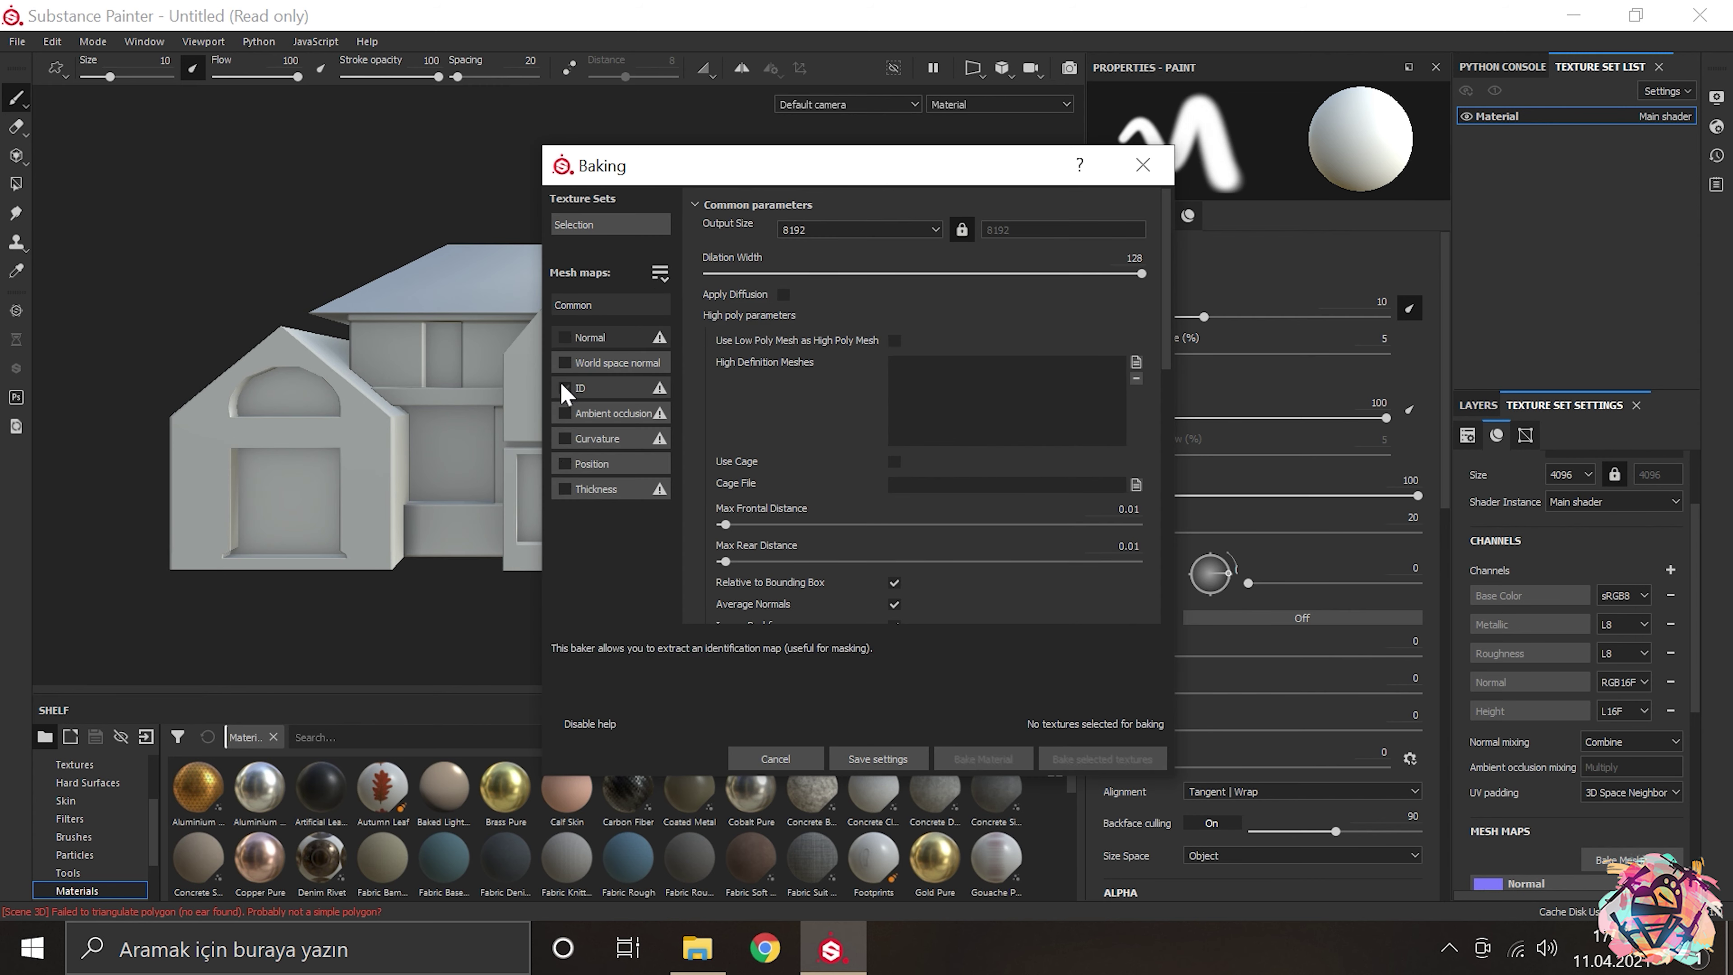
Step: Bake the ID map with Renk as the high-poly mesh, then add a fill layer
left_click(1133, 345)
double_click(326, 245)
scroll("down", 3)
scroll("down", 3)
left_click(1095, 762)
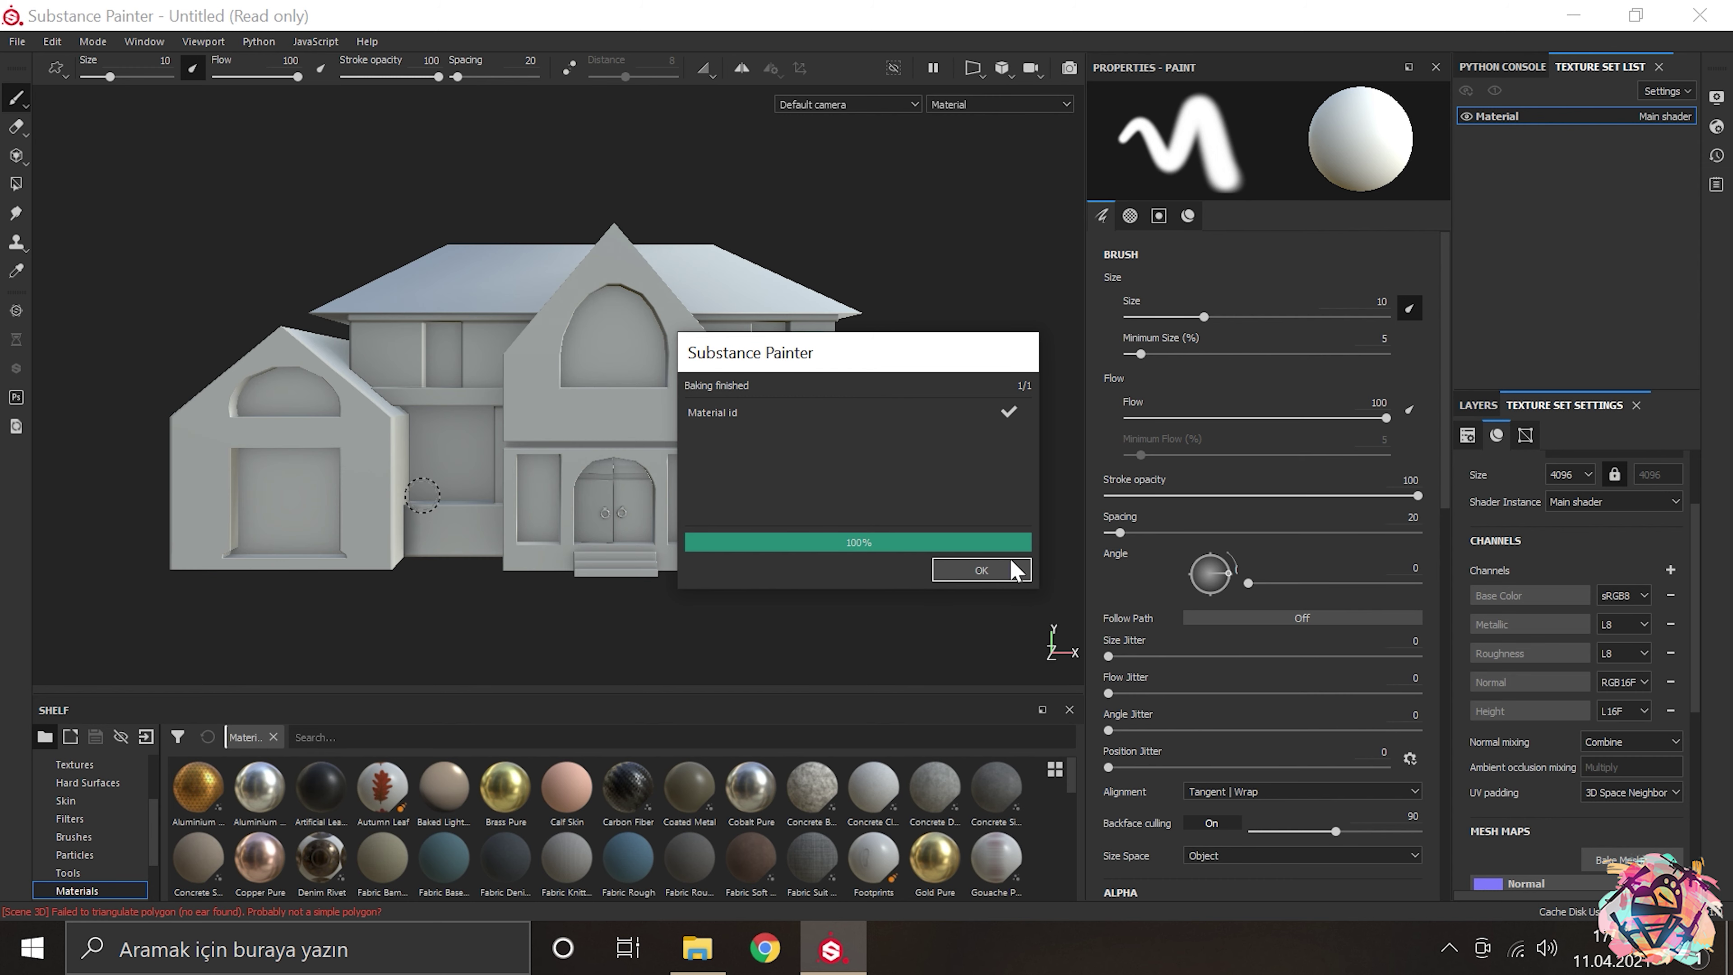
left_click(981, 570)
left_click(1478, 405)
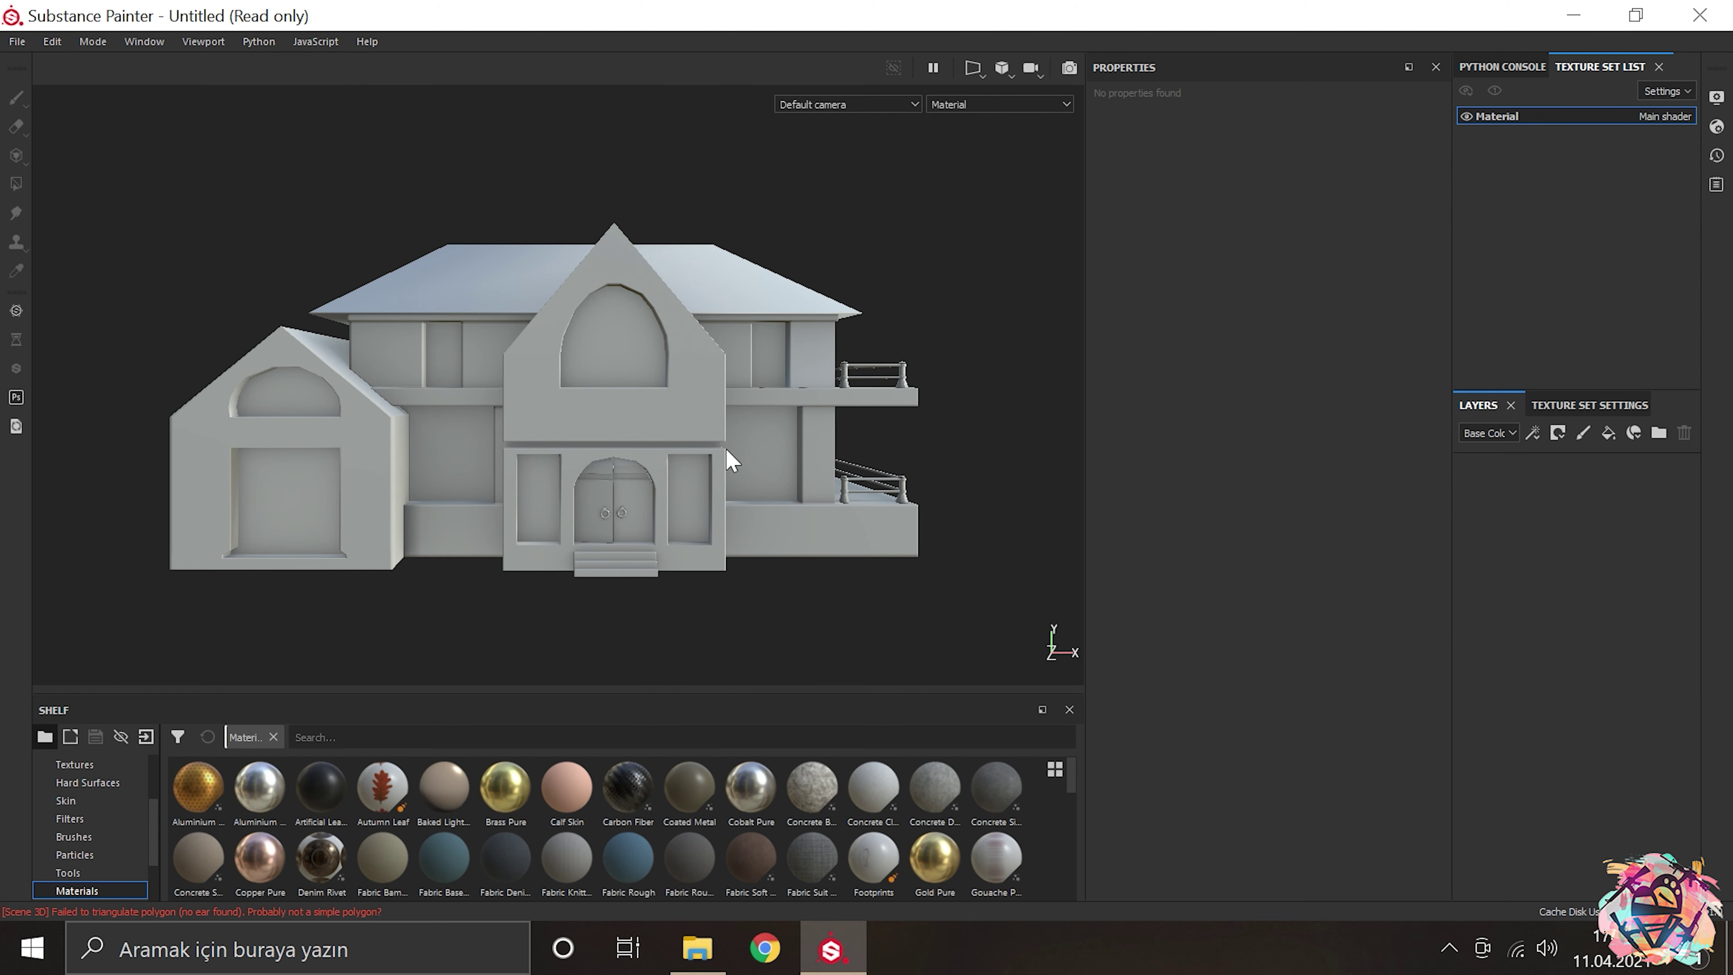
left_click(1608, 432)
Step: Darken Fill layer 1's base colour to dark grey
left_click(1269, 517)
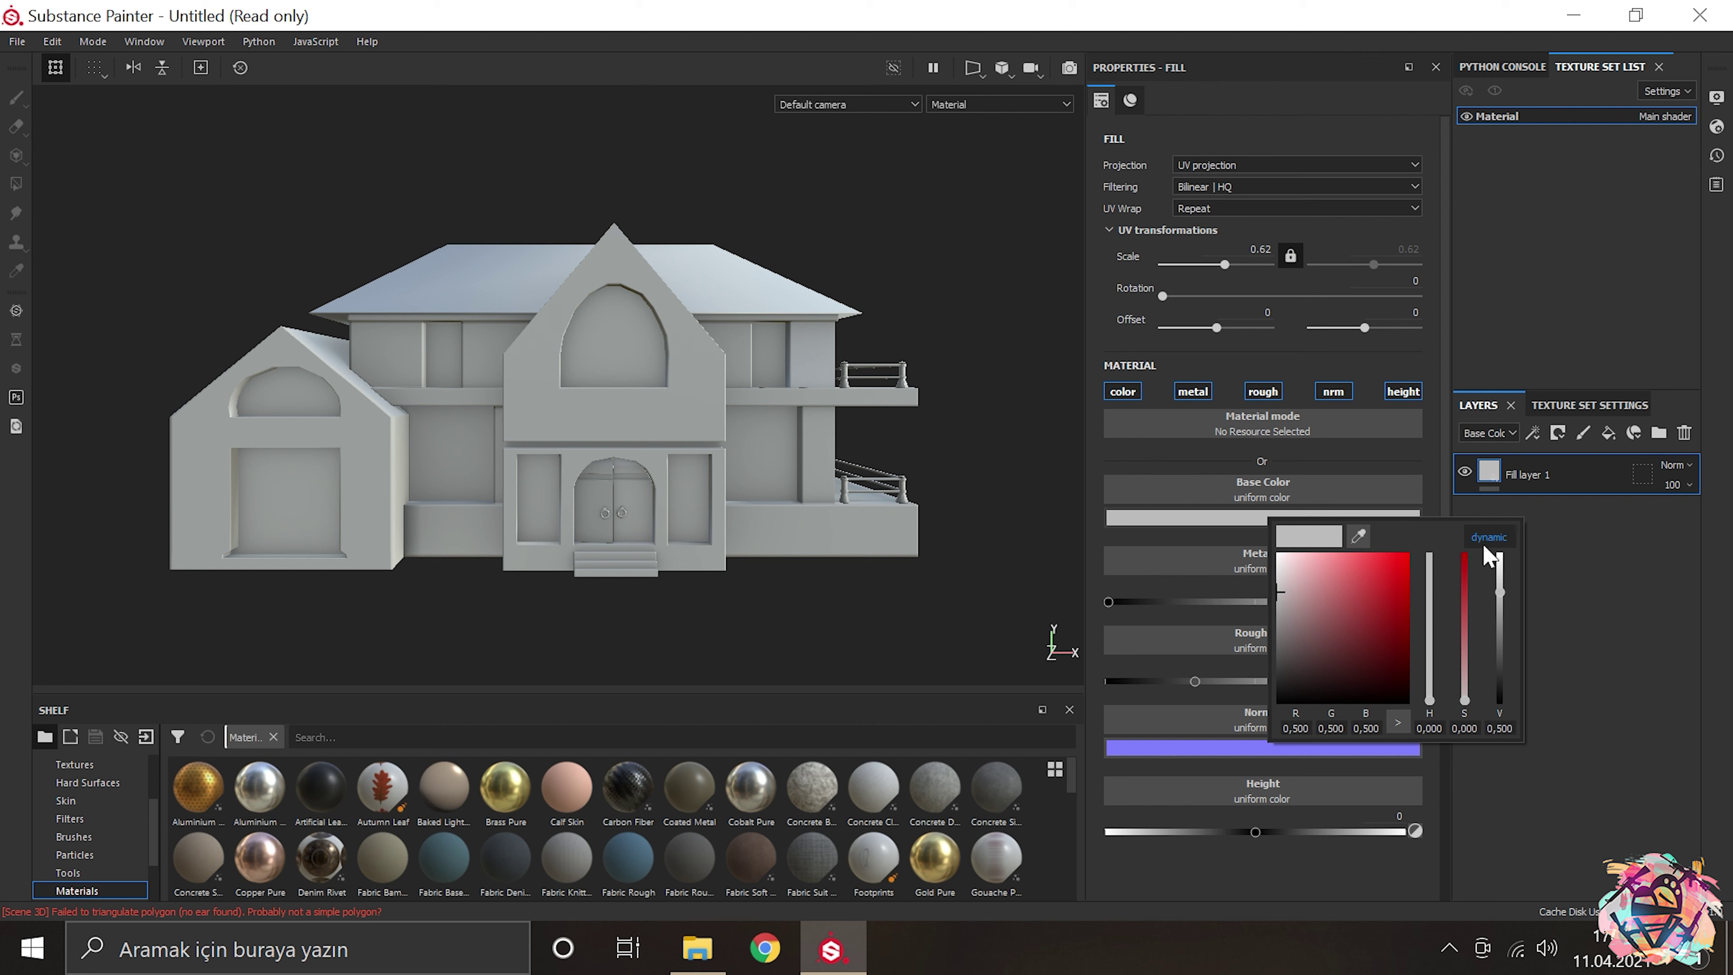
left_click_drag(1499, 592, 1499, 626)
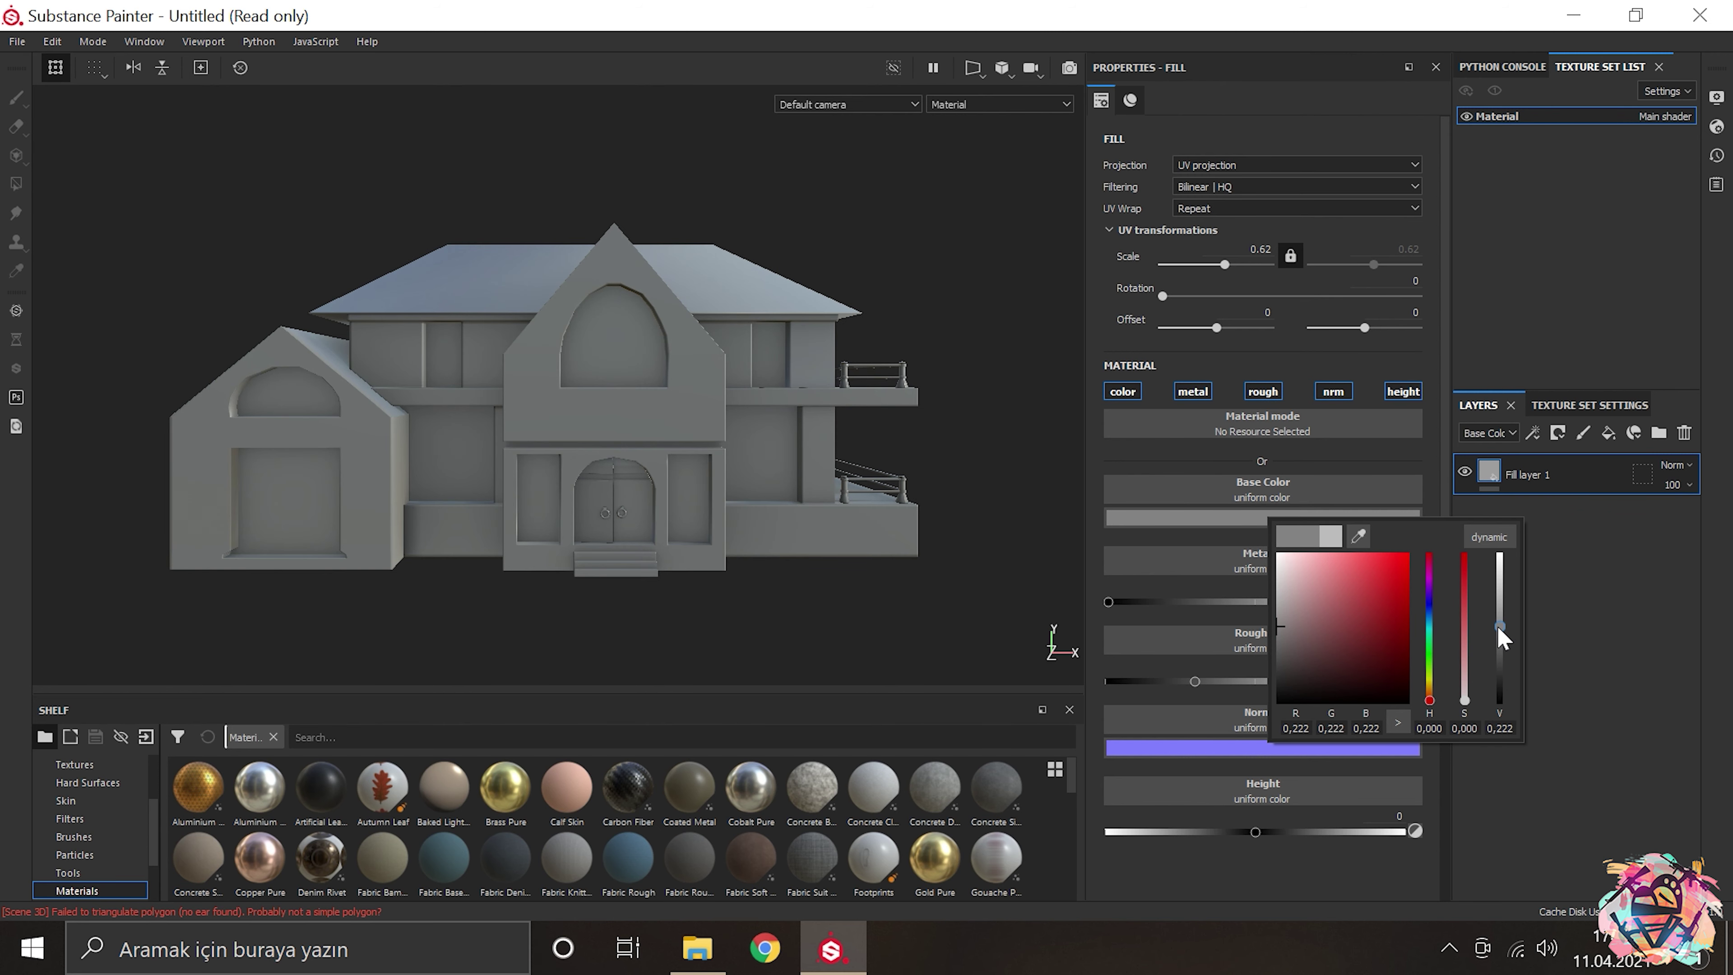
left_click(1578, 595)
Step: Mask Fill layer 1 with a colour selection and a Dirt generator
left_click(1402, 282)
left_click(689, 328)
left_click(1533, 434)
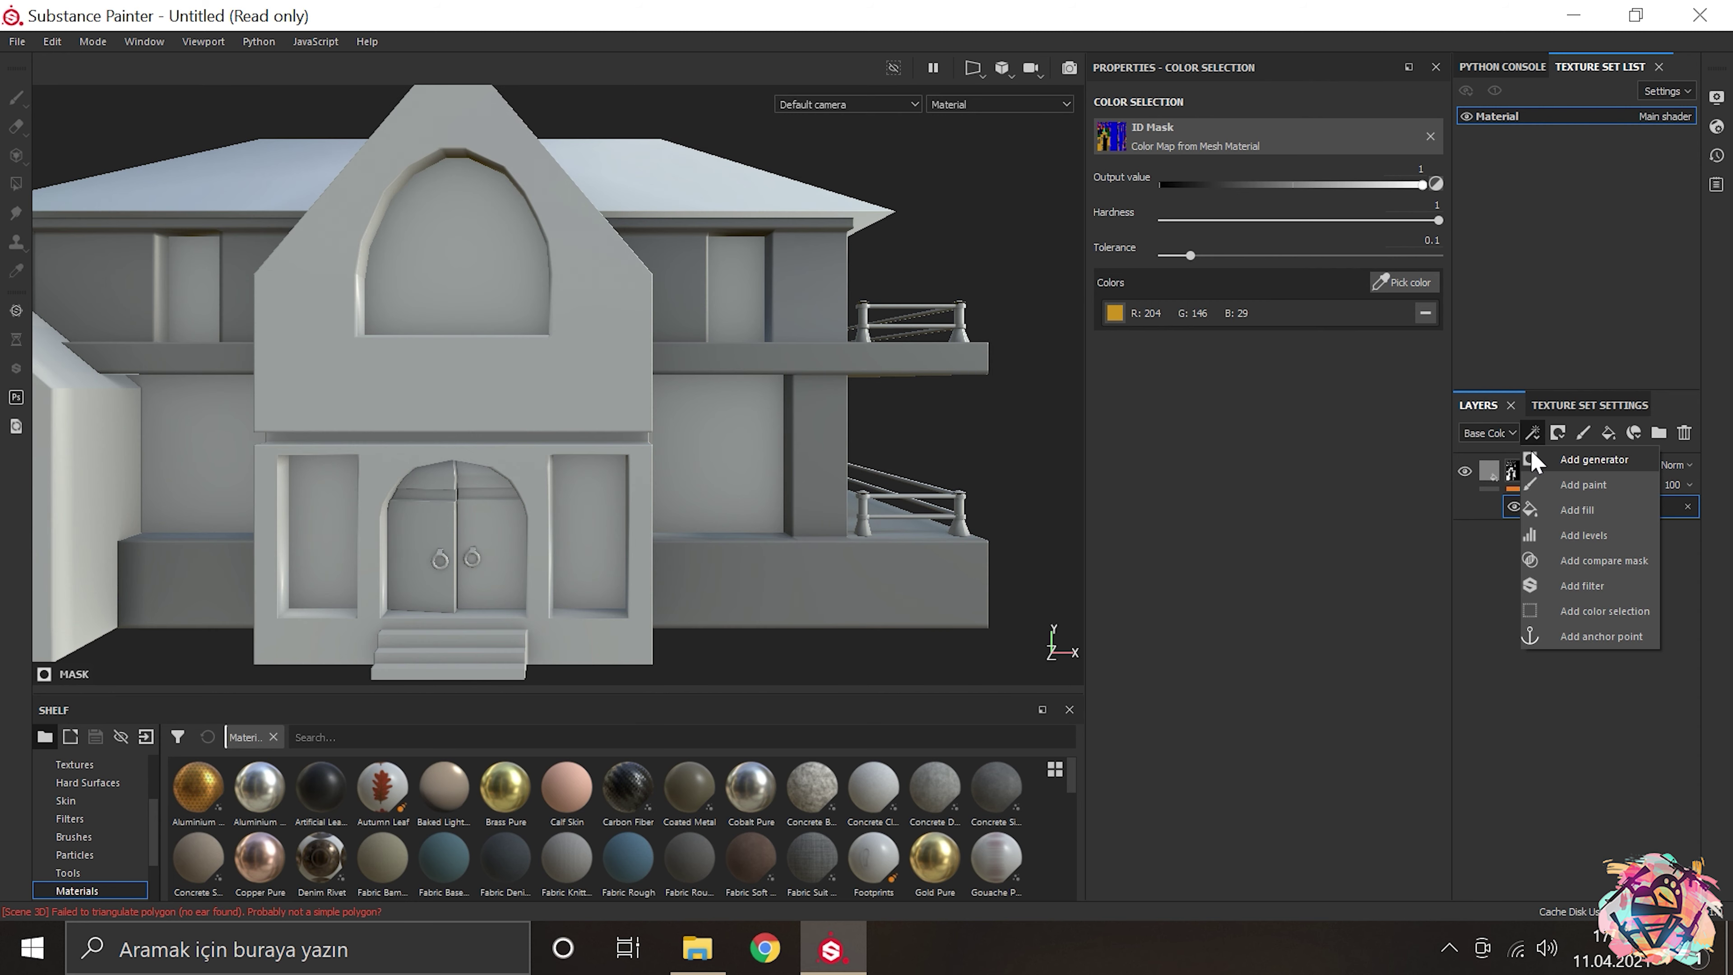
left_click(1533, 461)
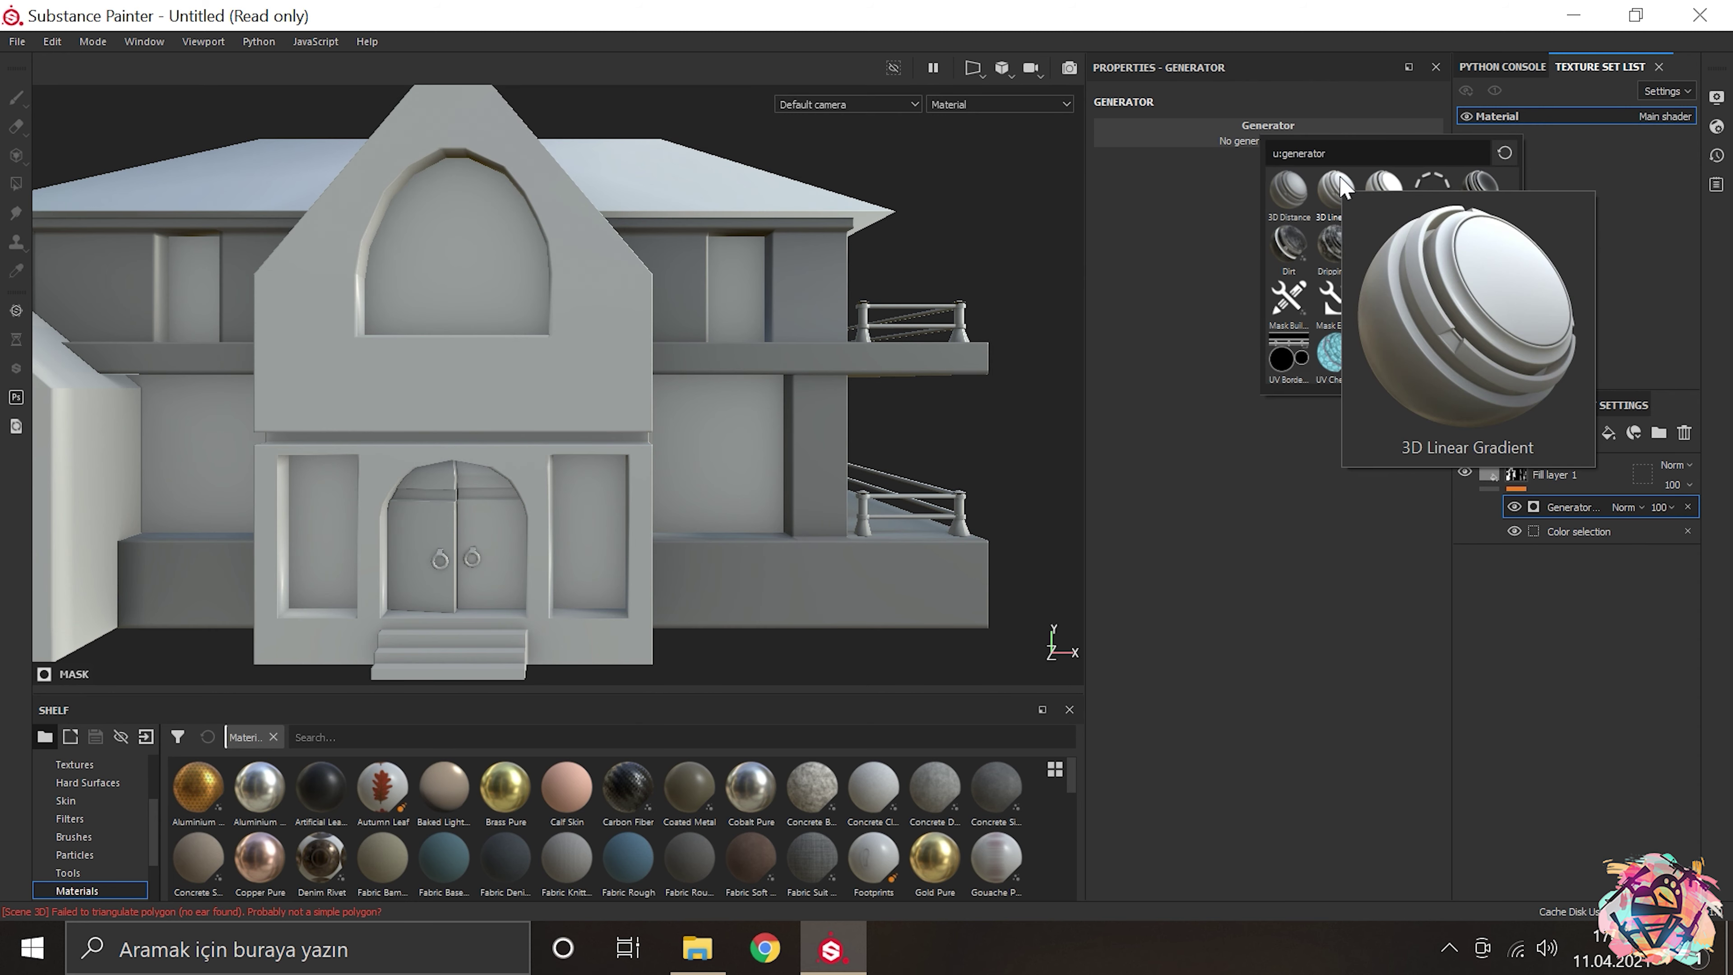
left_click(1287, 242)
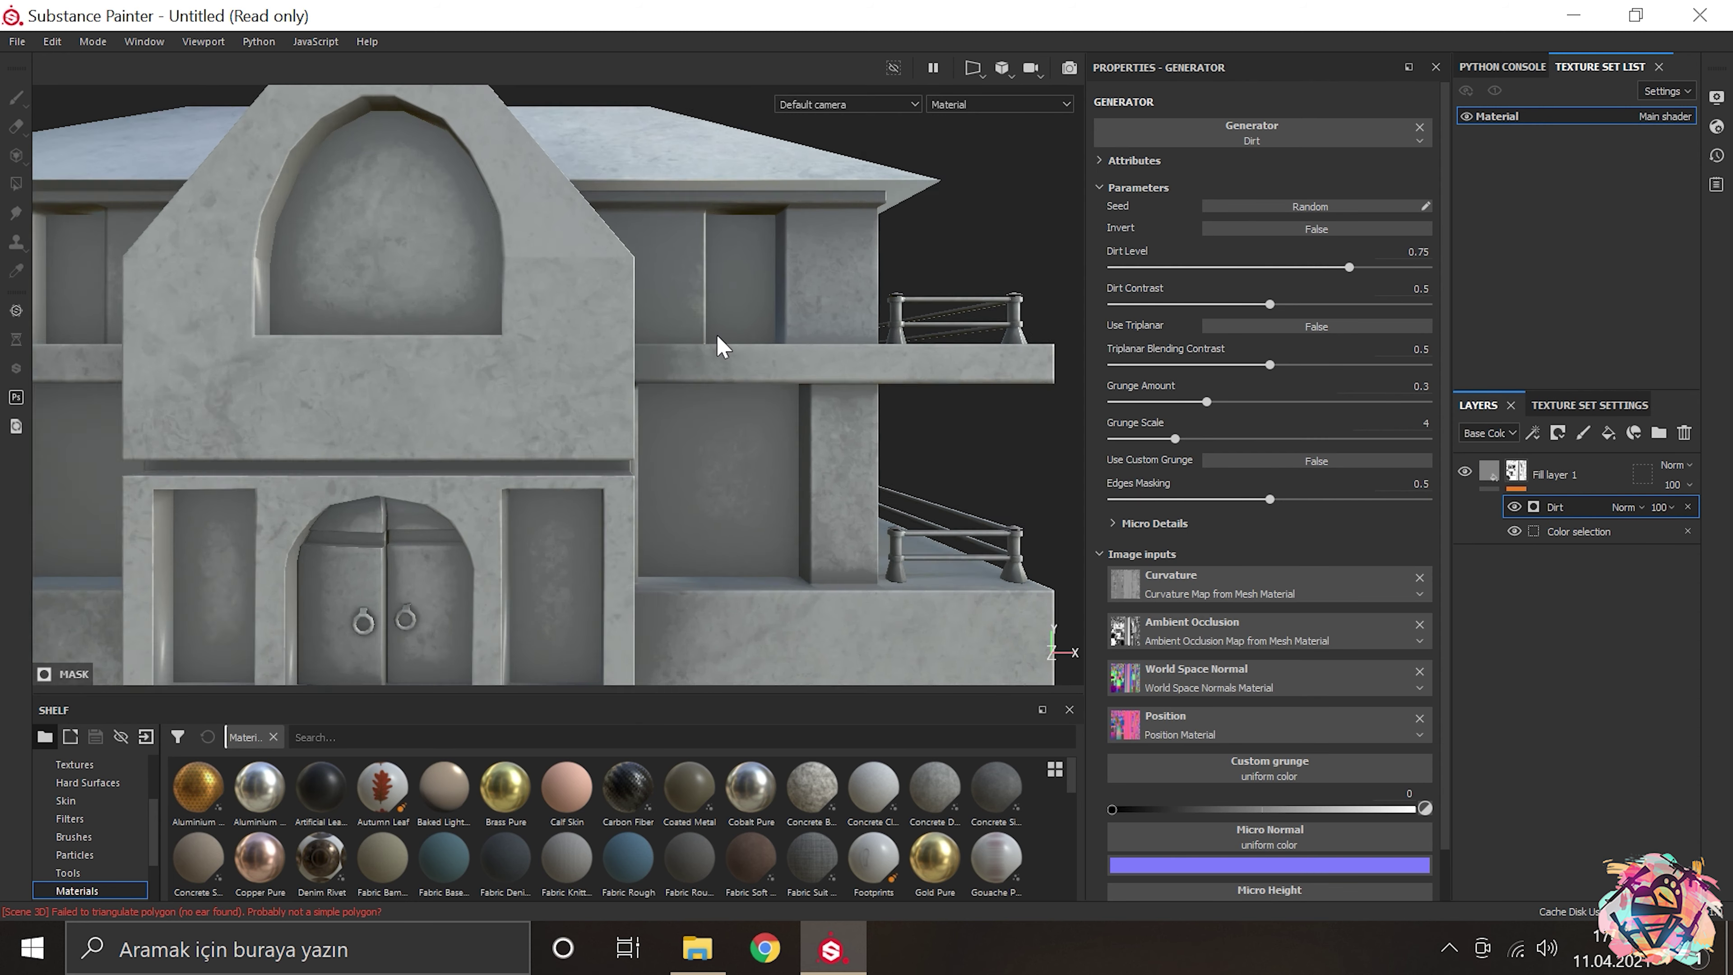
Step: Orbit around the house to inspect the dirt on the balcony and gables
key("Tab")
left_click_drag(720, 345, 603, 338)
key("Tab")
key("f")
left_click_drag(722, 448, 348, 464)
scroll("up", 3)
left_click_drag(933, 427, 1446, 526)
scroll("down", 3)
scroll("up", 3)
left_click(1519, 478)
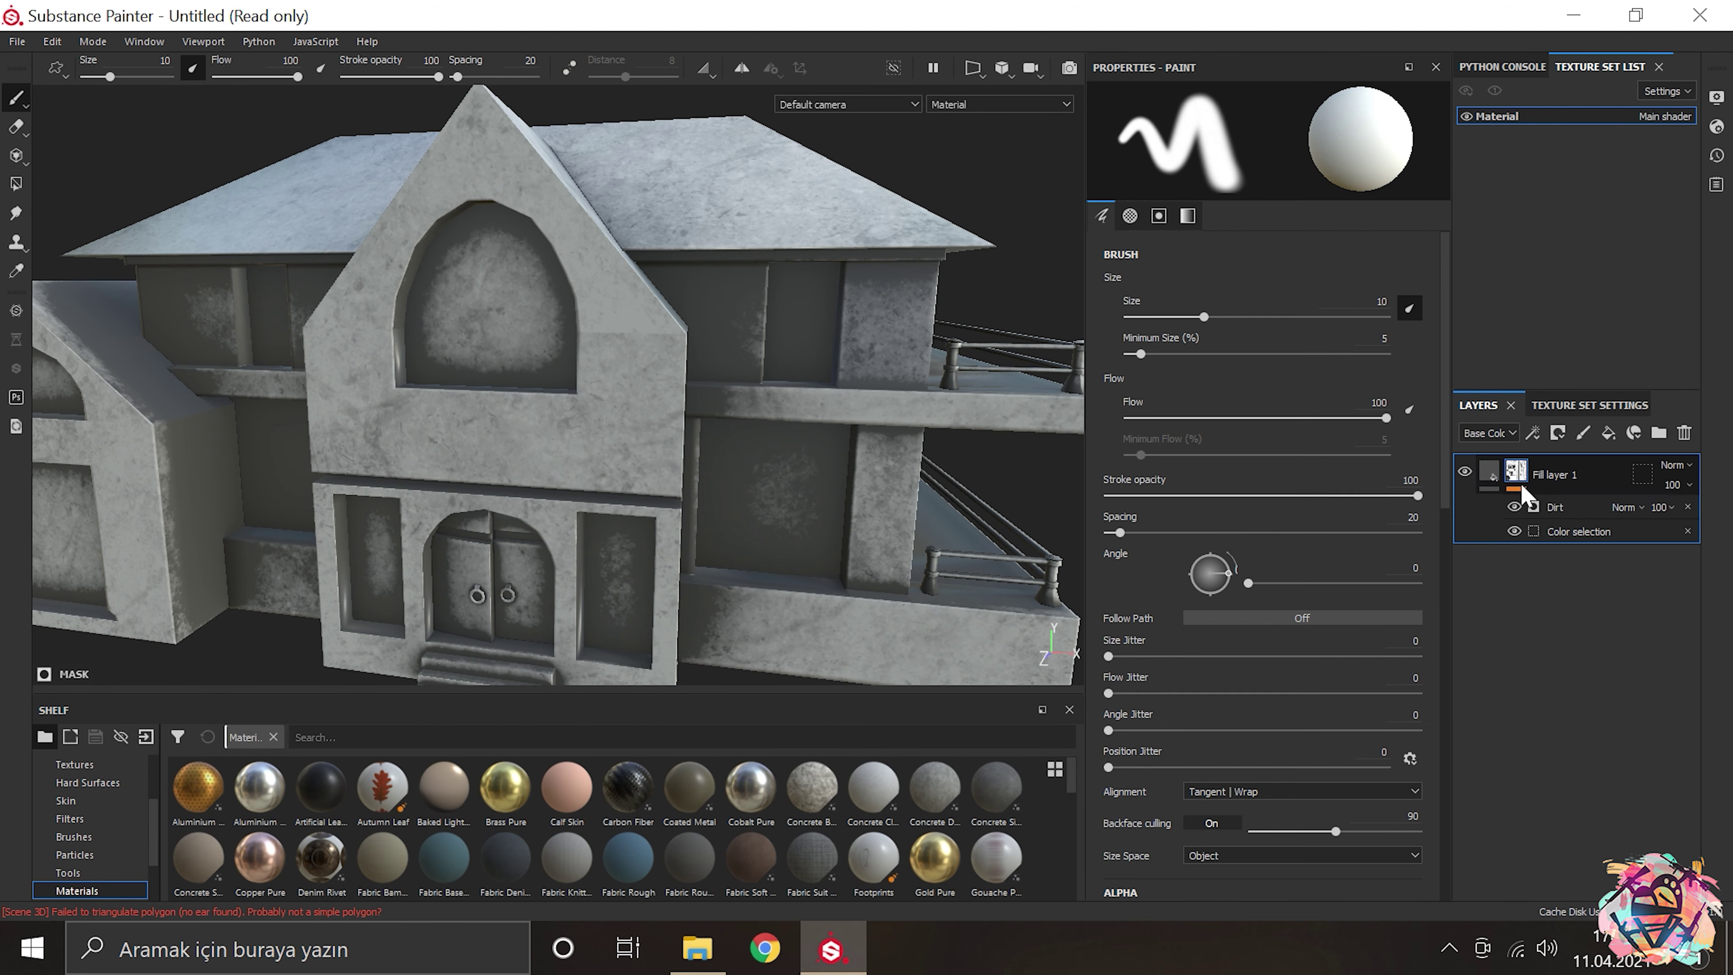
Step: Move the Dirt generator below the colour selection effect
left_click(1569, 531)
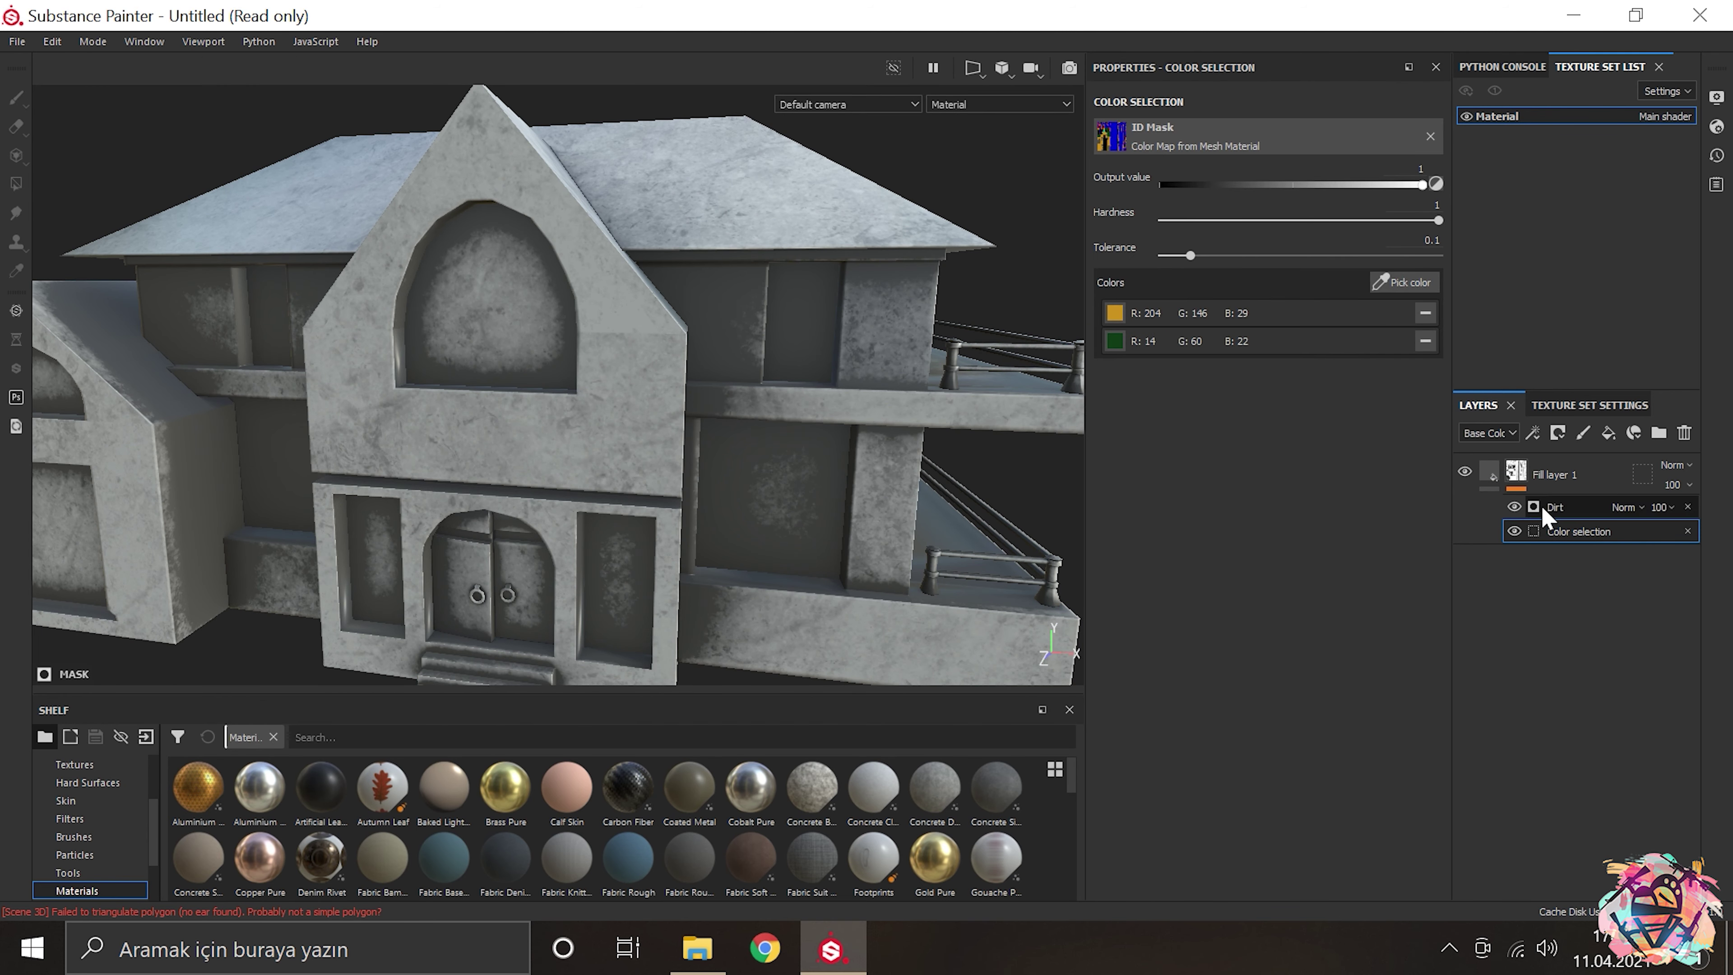
left_click_drag(1539, 517, 1535, 533)
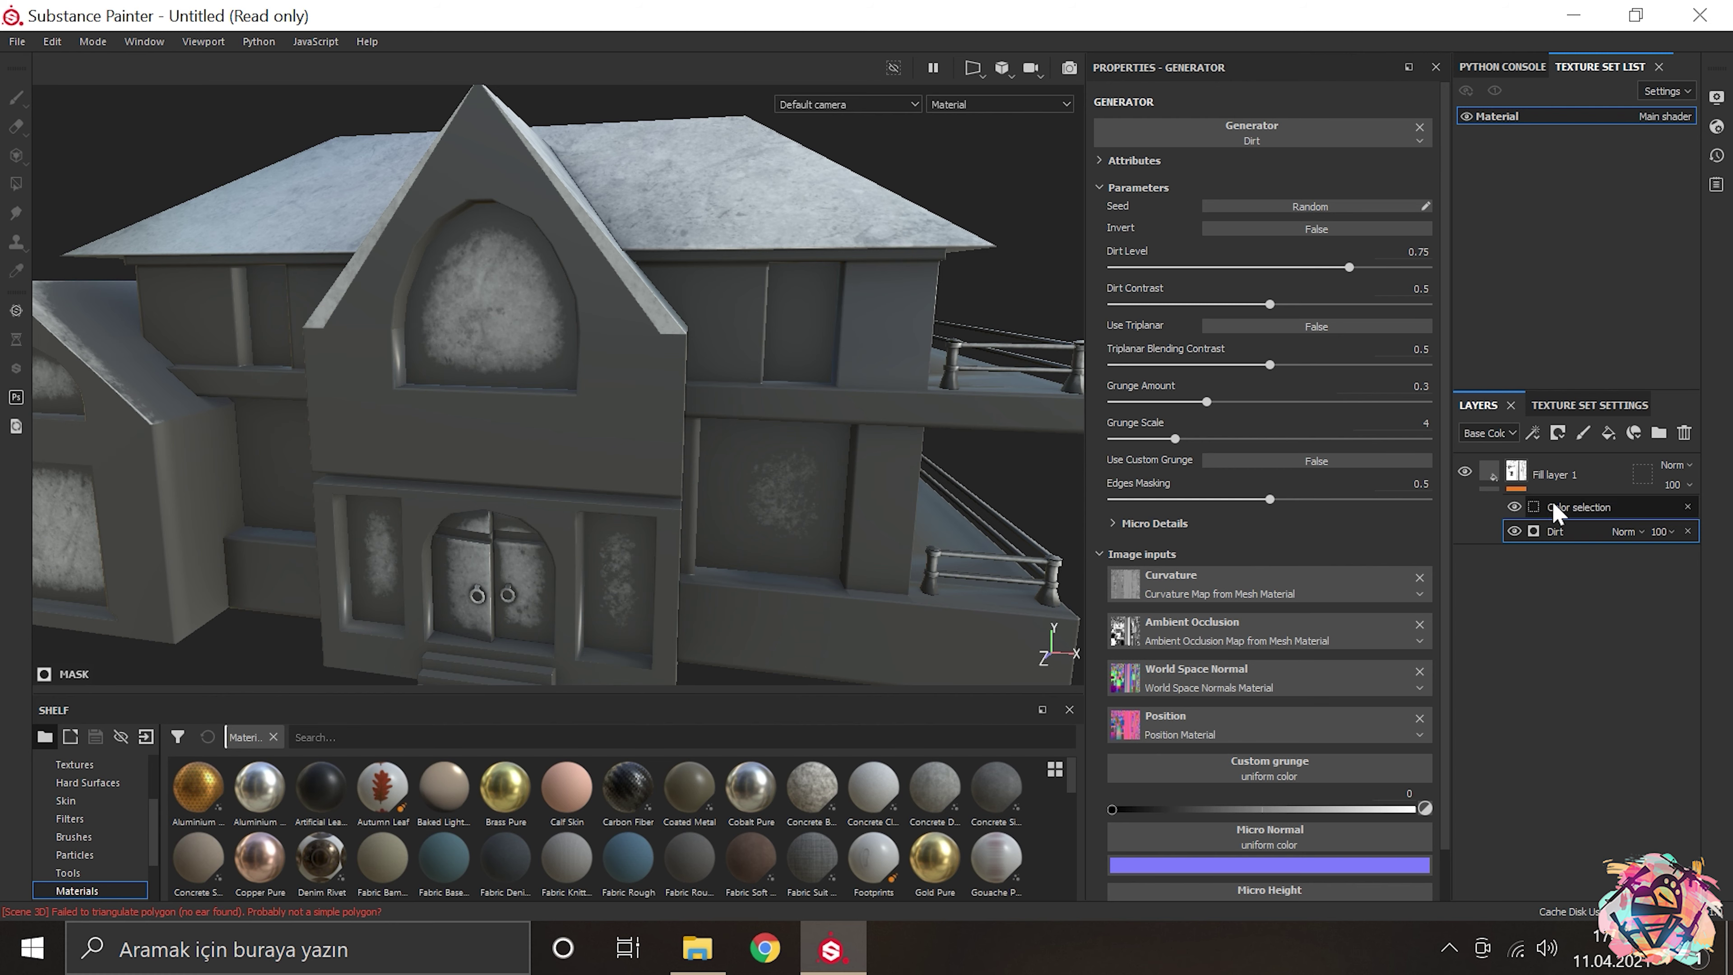
left_click(1562, 507)
Step: Add the purple door and blue railing ID colours to the colour selection
left_click(1371, 282)
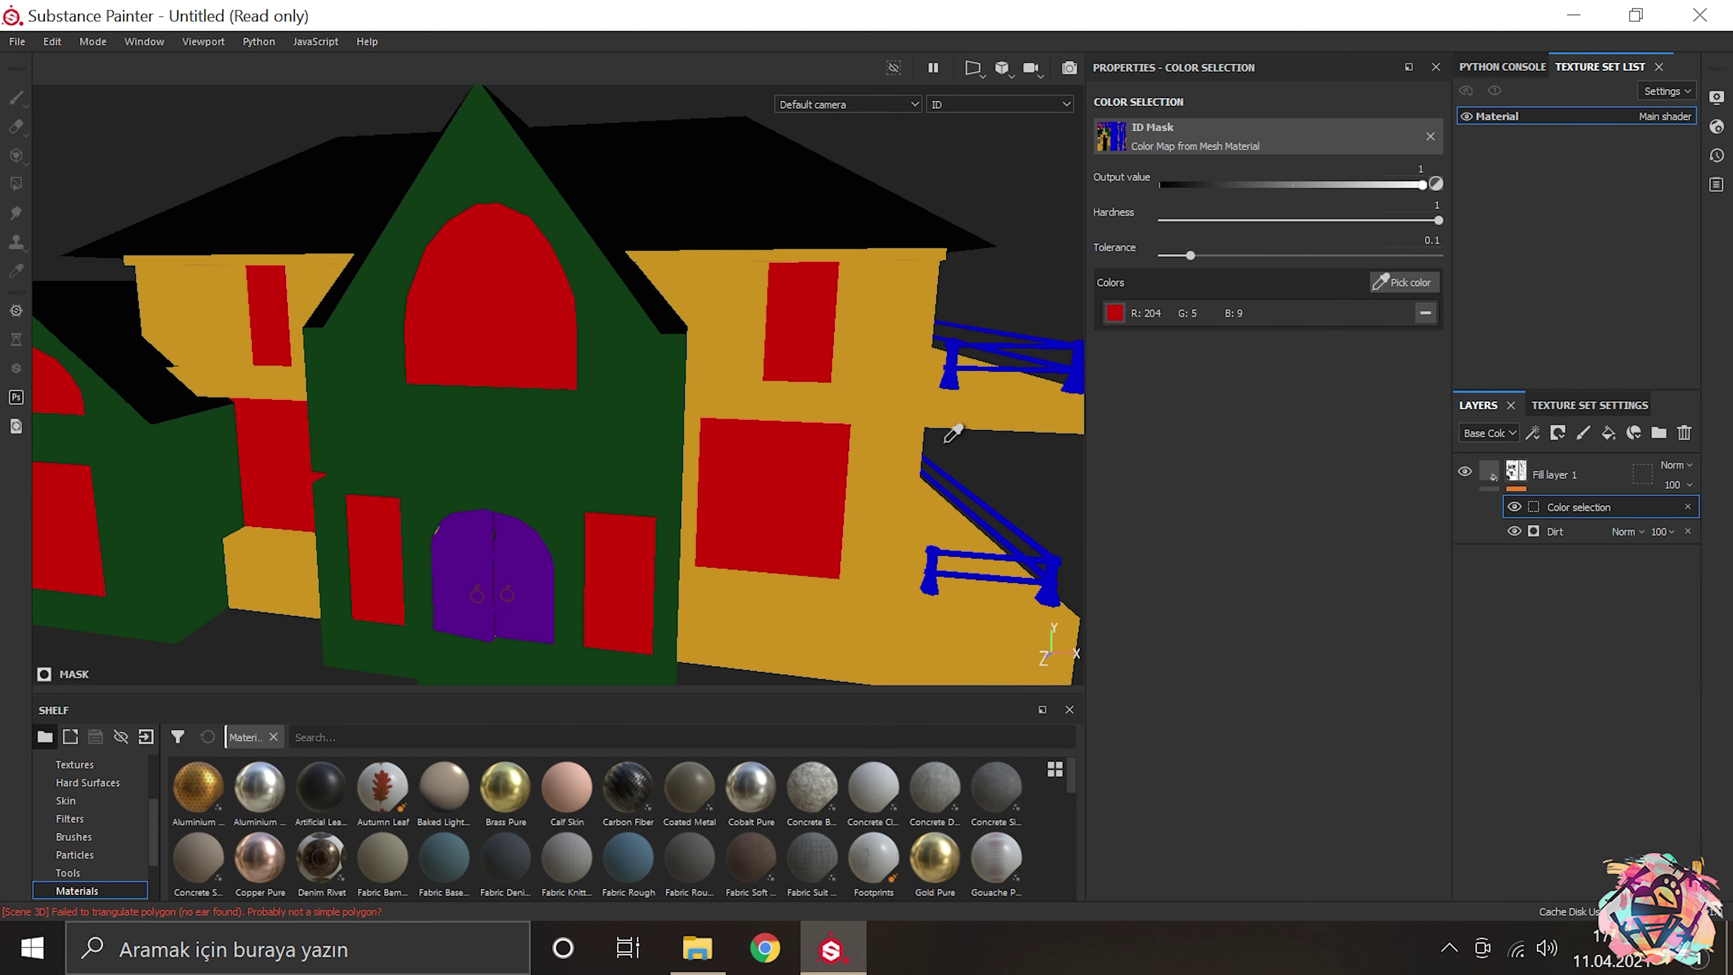
left_click(542, 584)
scroll("down", 3)
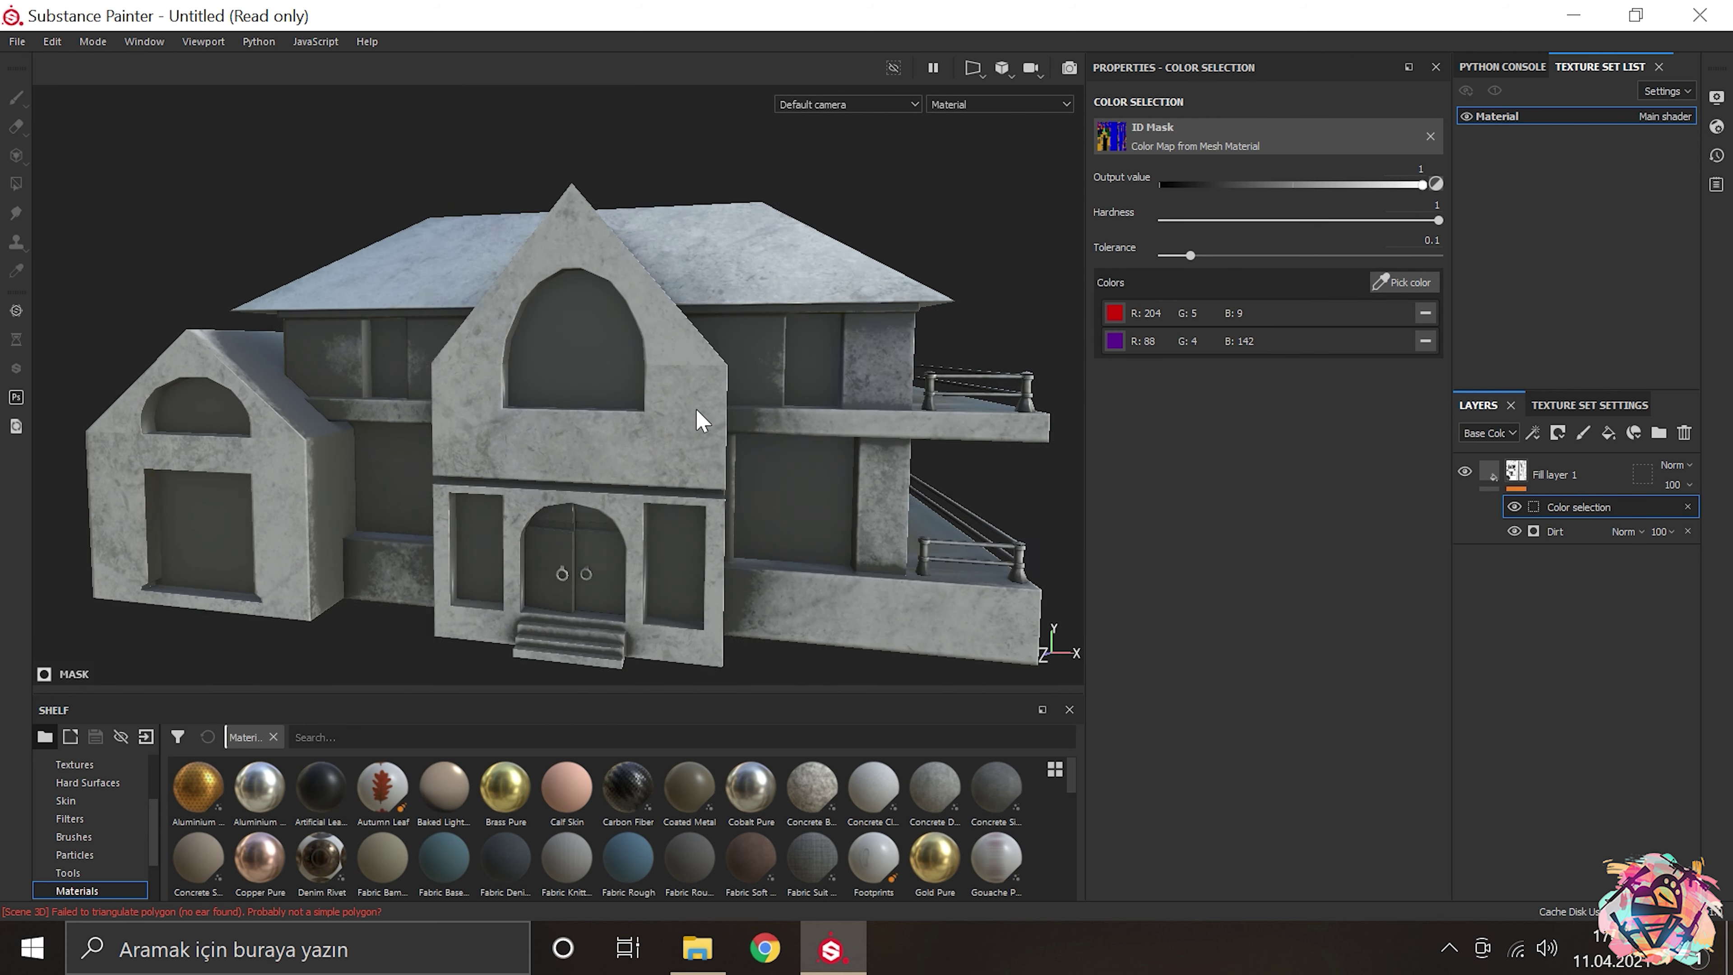
scroll("up", 3)
left_click_drag(771, 450, 1133, 398)
left_click(1398, 282)
left_click(766, 352)
scroll("down", 3)
left_click_drag(758, 383, 1381, 420)
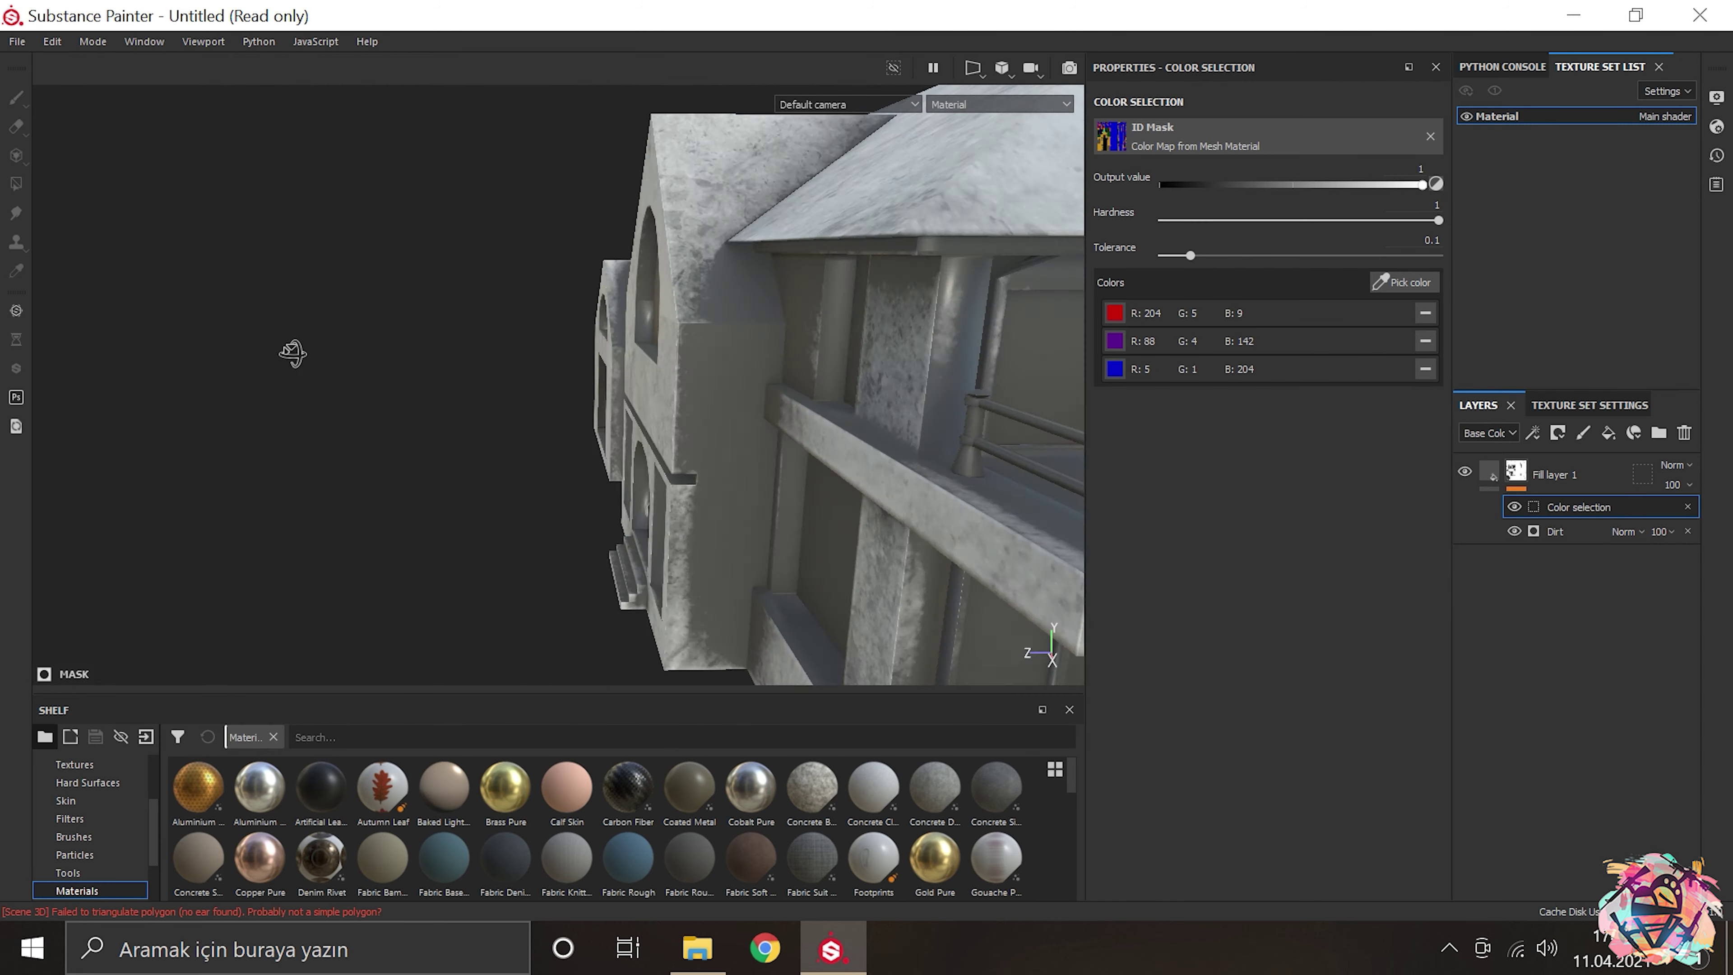
Step: Raise the Dirt generator's level to 0.84 and check the front view
left_click(1555, 532)
left_click_drag(1334, 266, 1377, 266)
scroll("up", 3)
left_click_drag(145, 430, 580, 387)
scroll("up", 3)
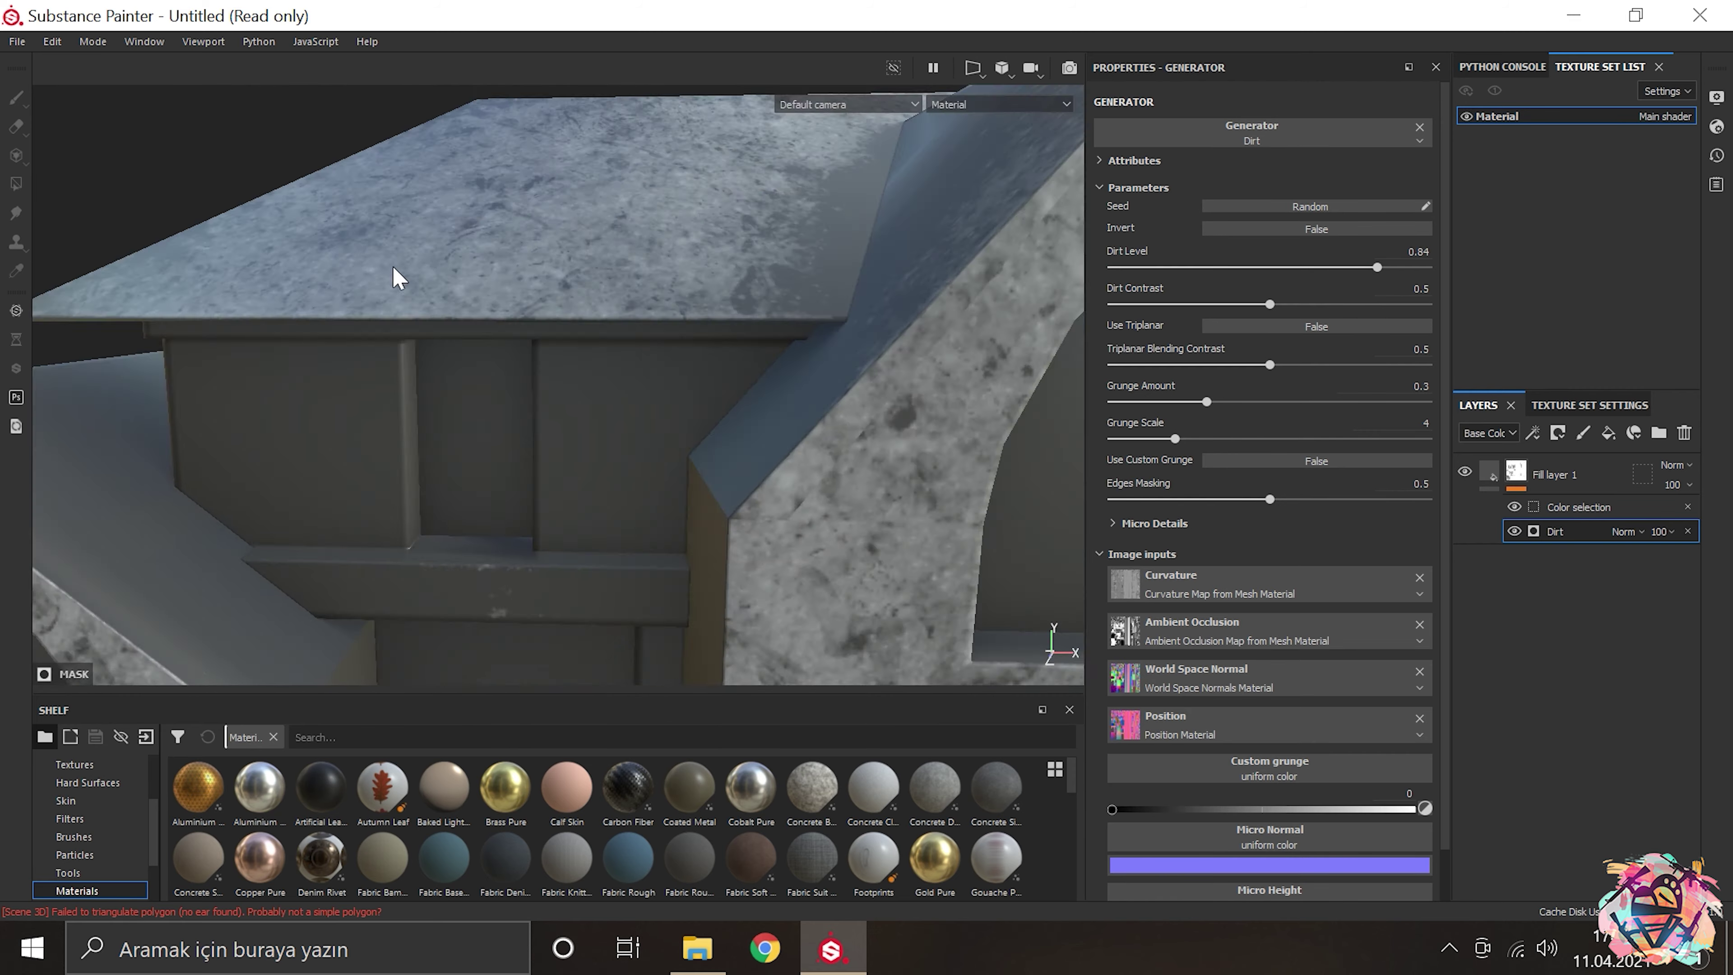
scroll("down", 3)
scroll("up", 3)
left_click_drag(357, 387, 519, 356)
Step: Lower Dirt Level to 0.57 and set Dirt Contrast to 0.78
left_click_drag(1377, 267, 1291, 266)
left_click_drag(751, 341, 542, 360)
scroll("down", 3)
scroll("up", 3)
left_click_drag(800, 402, 389, 239)
left_click_drag(1269, 303, 1243, 310)
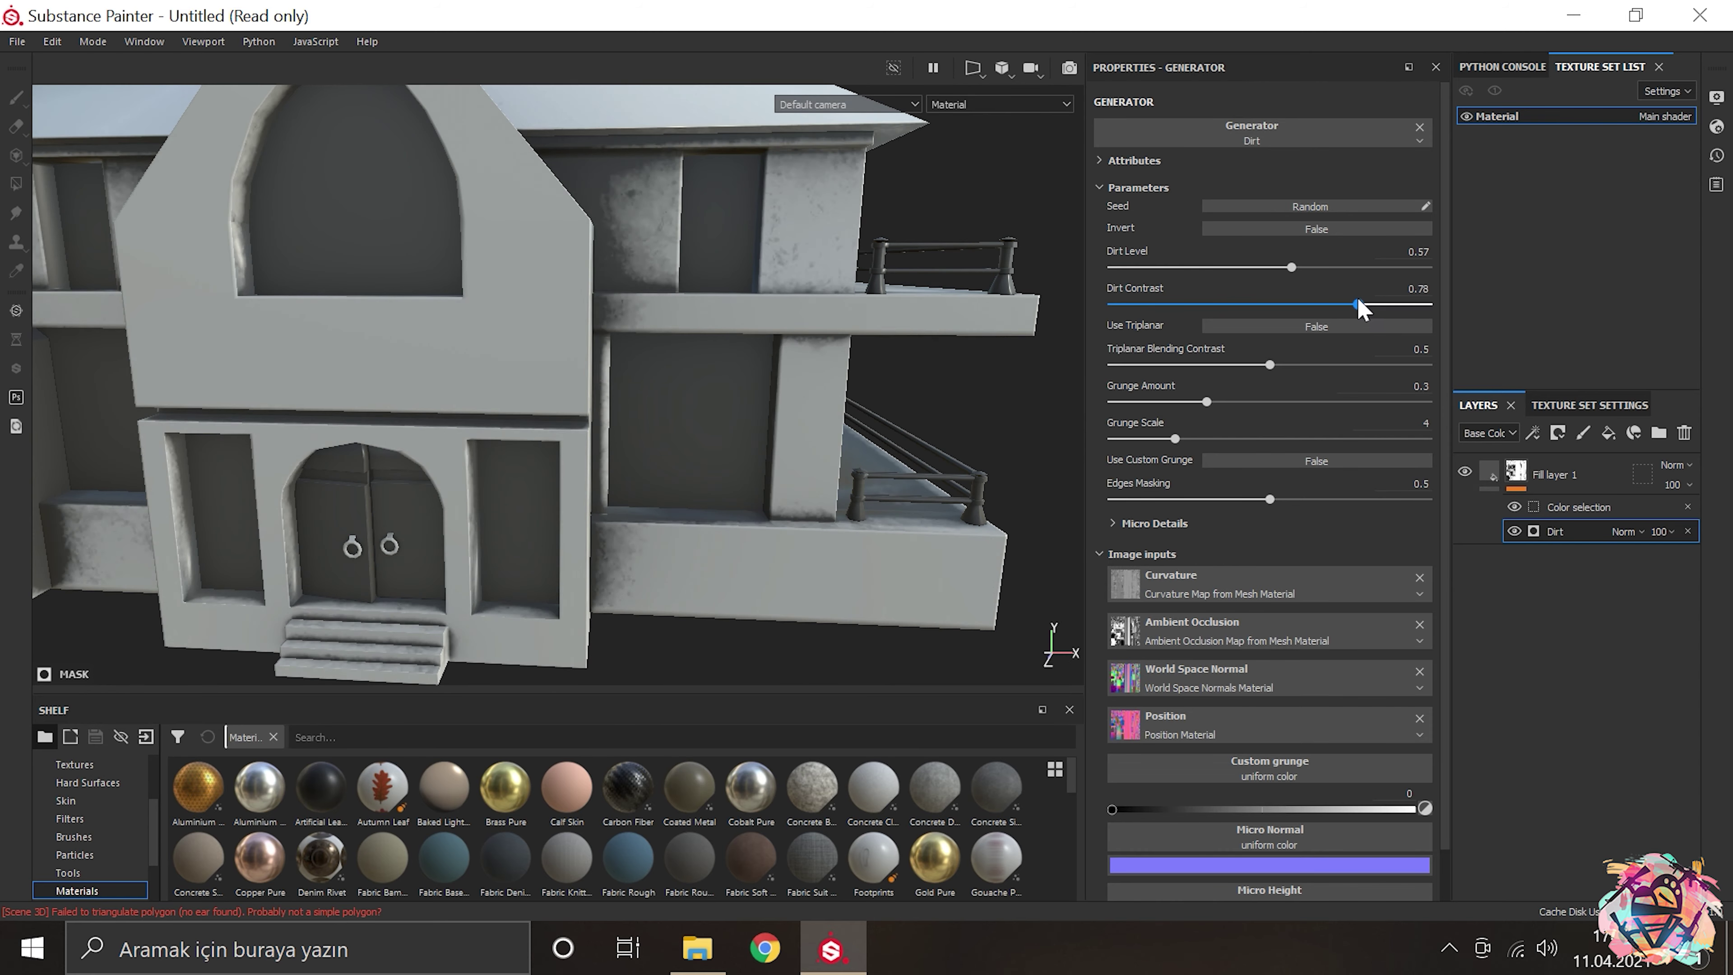
scroll("up", 3)
Step: Orbit the full-screen view from the front of the house to the garage side
key("Tab")
left_click_drag(546, 460, 1030, 441)
scroll("down", 3)
left_click_drag(684, 375, 887, 320)
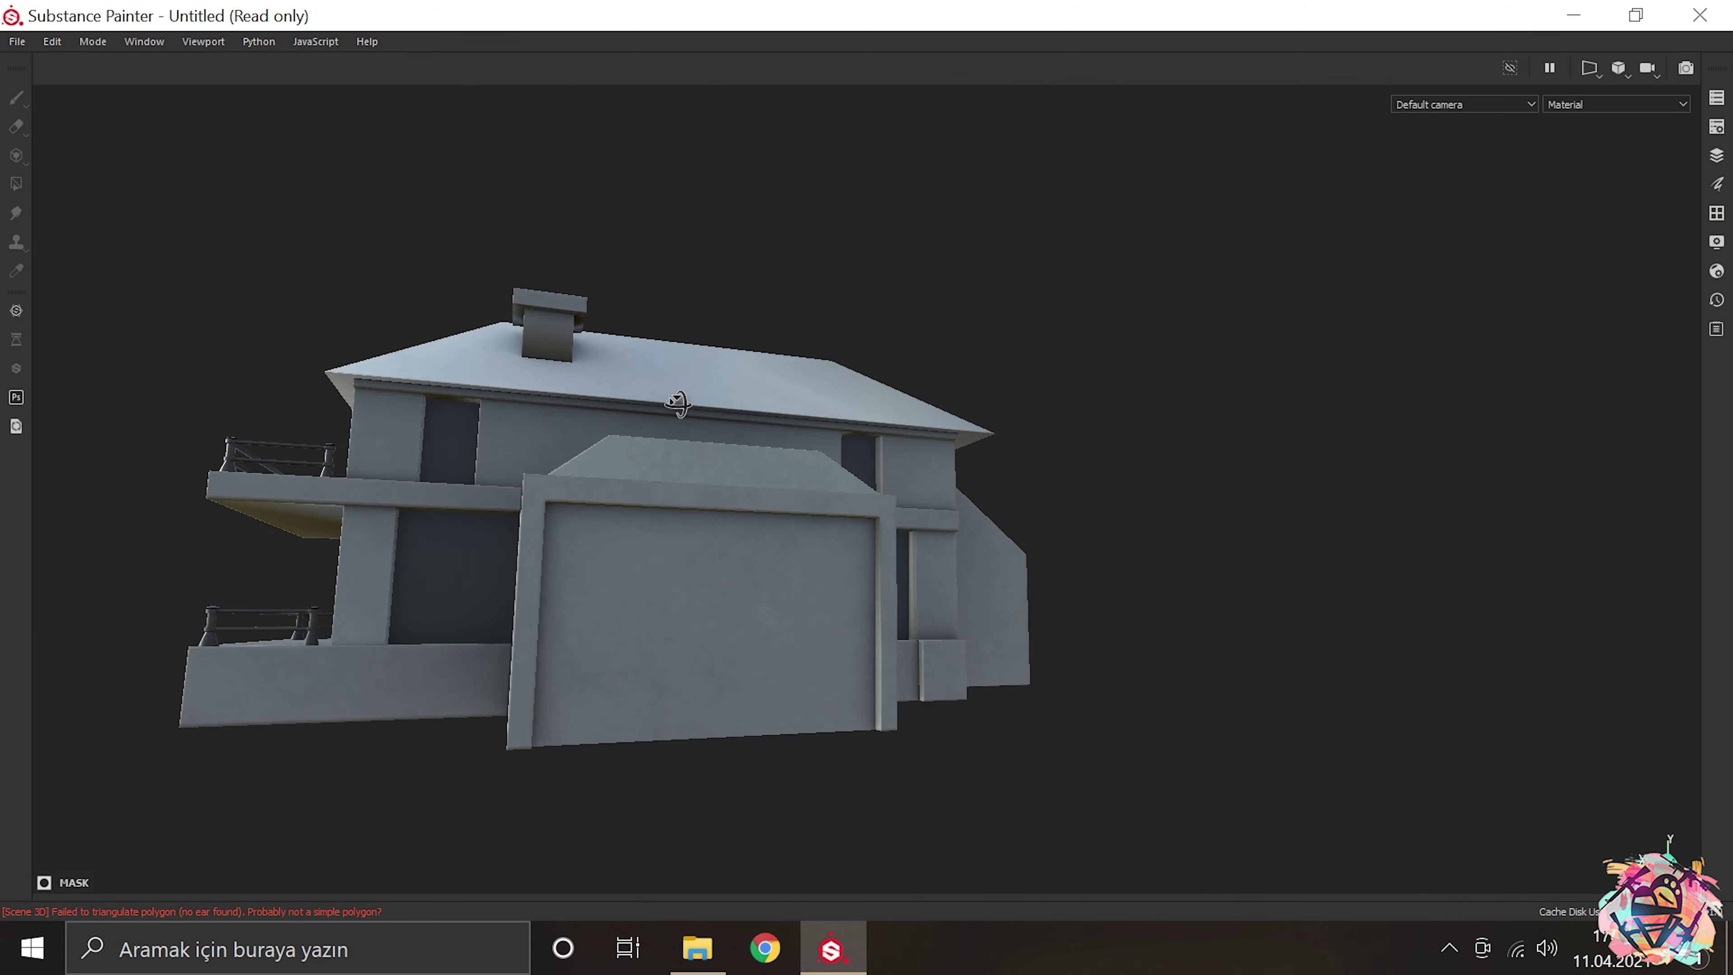
Step: Review the colour-selected dirt from the balcony side
scroll("up", 3)
key("Tab")
left_click(1587, 507)
left_click_drag(475, 398, 599, 522)
scroll("up", 3)
scroll("down", 3)
scroll("up", 3)
scroll("down", 3)
key("Tab")
scroll("up", 3)
scroll("down", 3)
key("Tab")
Step: Give Fill layer 2 an orange-brown base colour
left_click(1296, 518)
left_click_drag(1466, 703, 1417, 627)
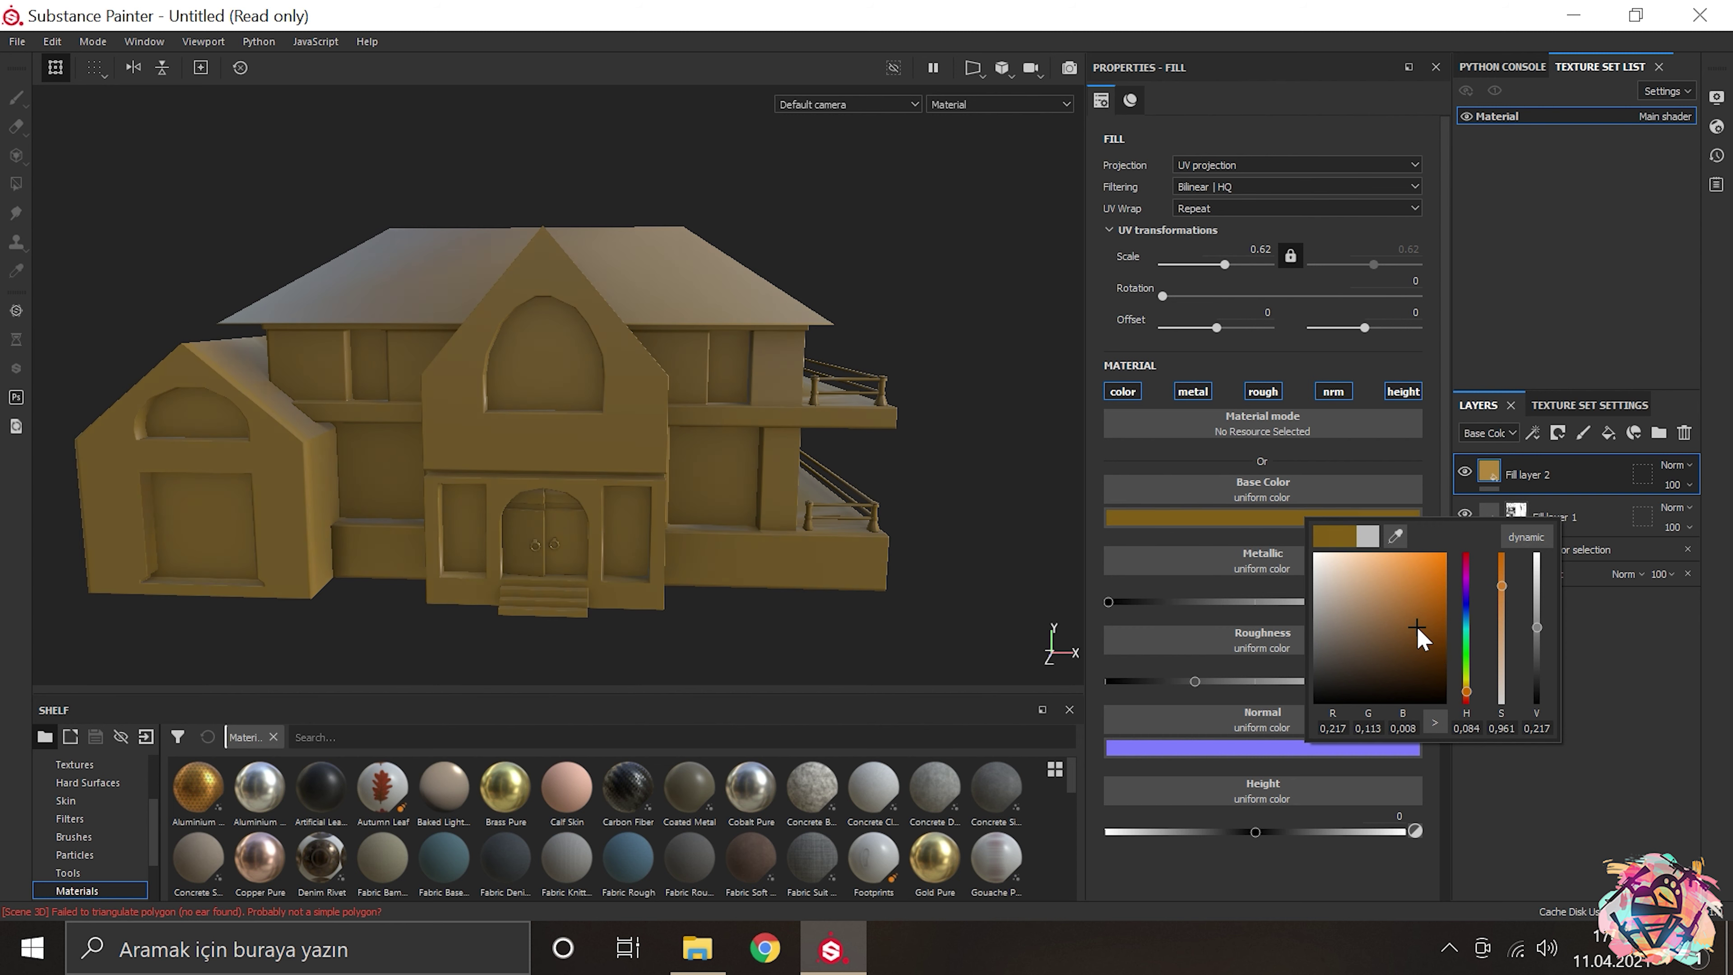
left_click_drag(1451, 659, 1490, 632)
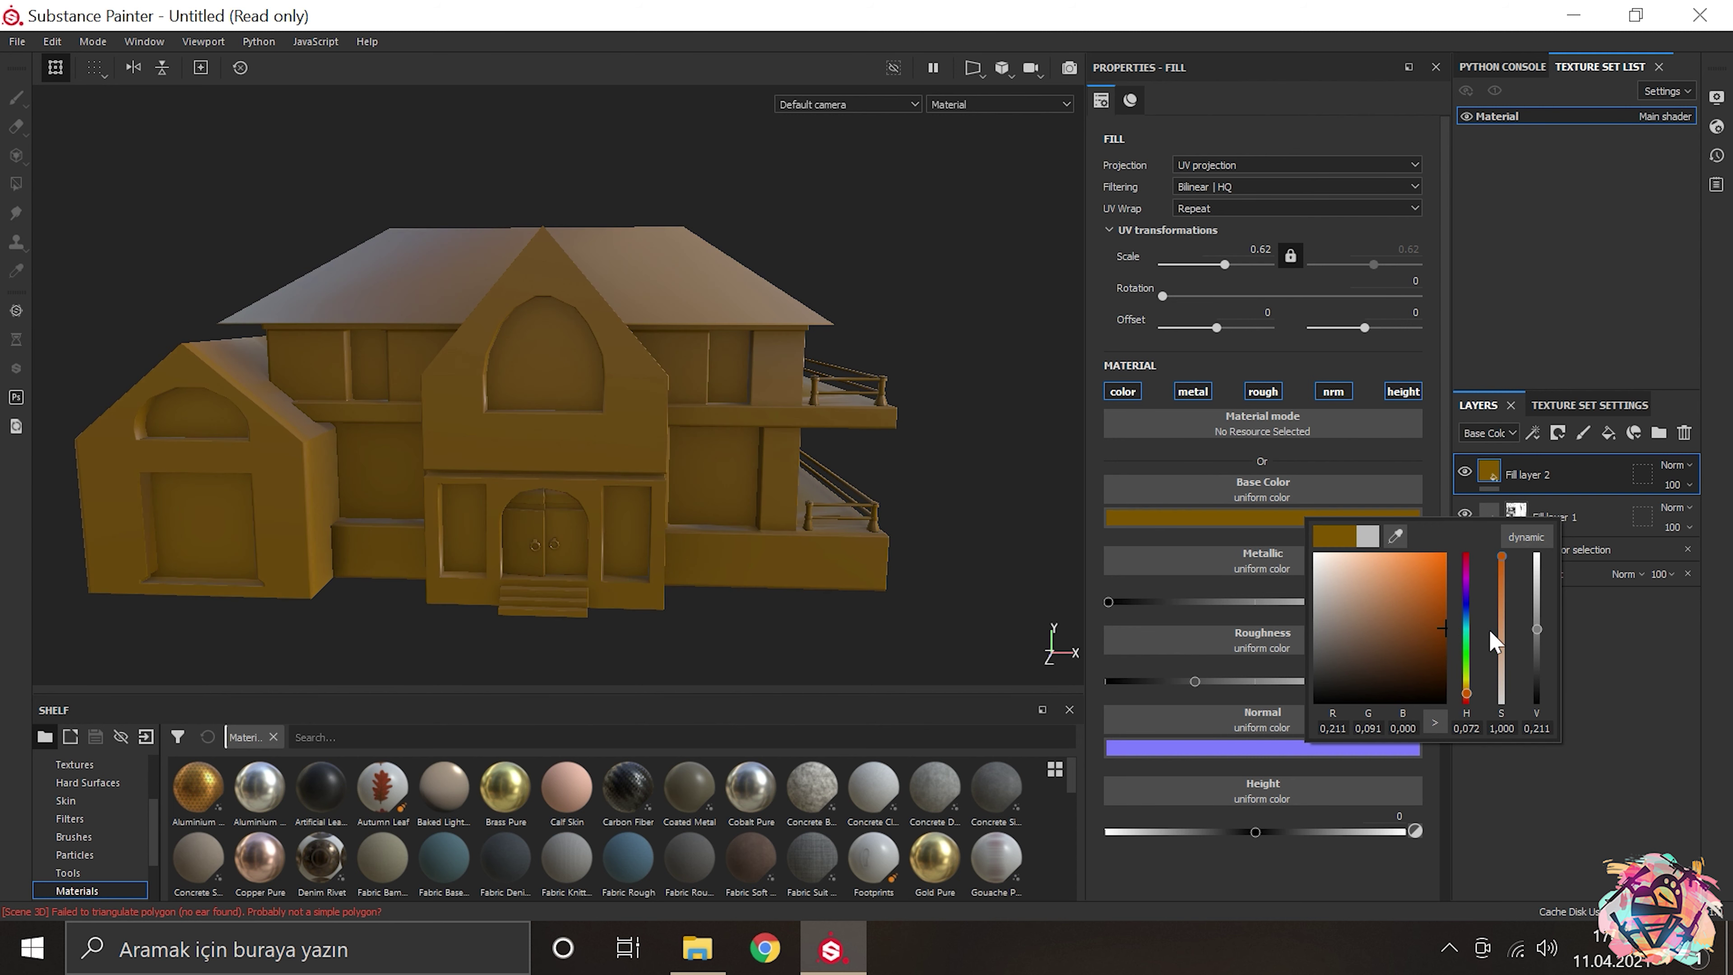
scroll("up", 3)
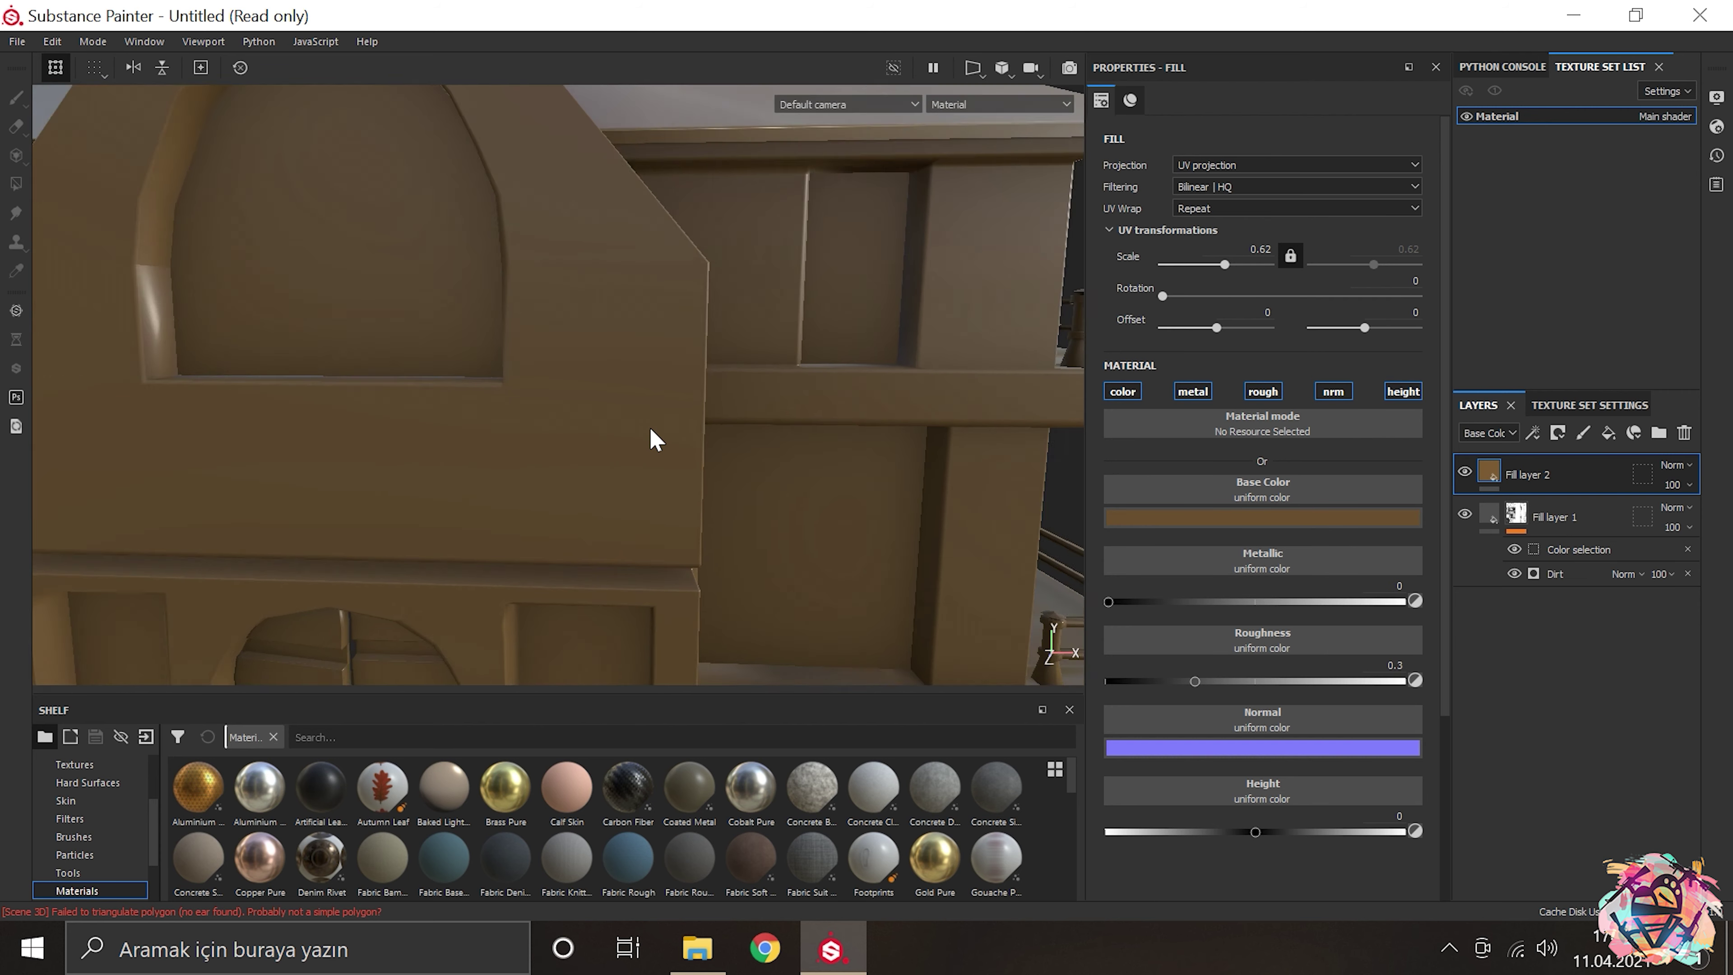
scroll("down", 3)
Step: Move Fill layer 2 below Fill layer 1, then back to the top
left_click_drag(1527, 474, 1545, 645)
left_click_drag(614, 477, 443, 438)
scroll("down", 3)
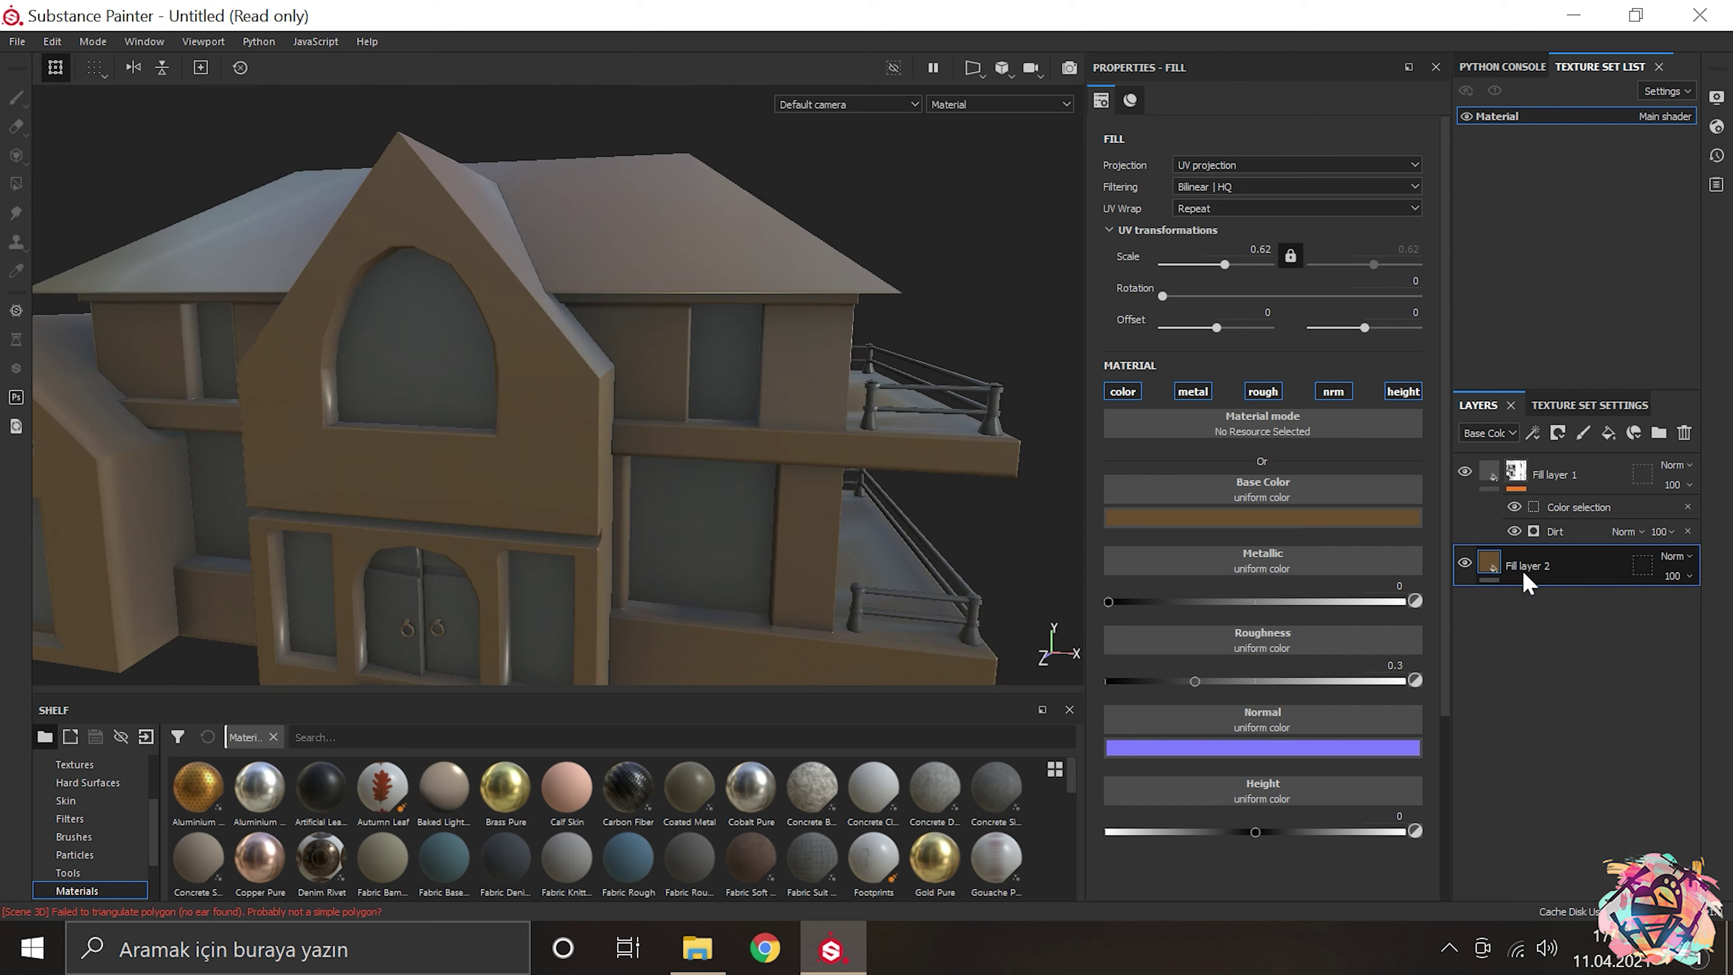
left_click_drag(1528, 565, 1528, 464)
Step: Mask Fill layer 2 to the roof and apply the Dirt Dusty smart mask
left_click(1557, 432)
left_click(1563, 614)
left_click_drag(887, 287, 791, 270)
key("Tab")
key("Tab")
scroll("up", 3)
left_click_drag(627, 789, 1547, 514)
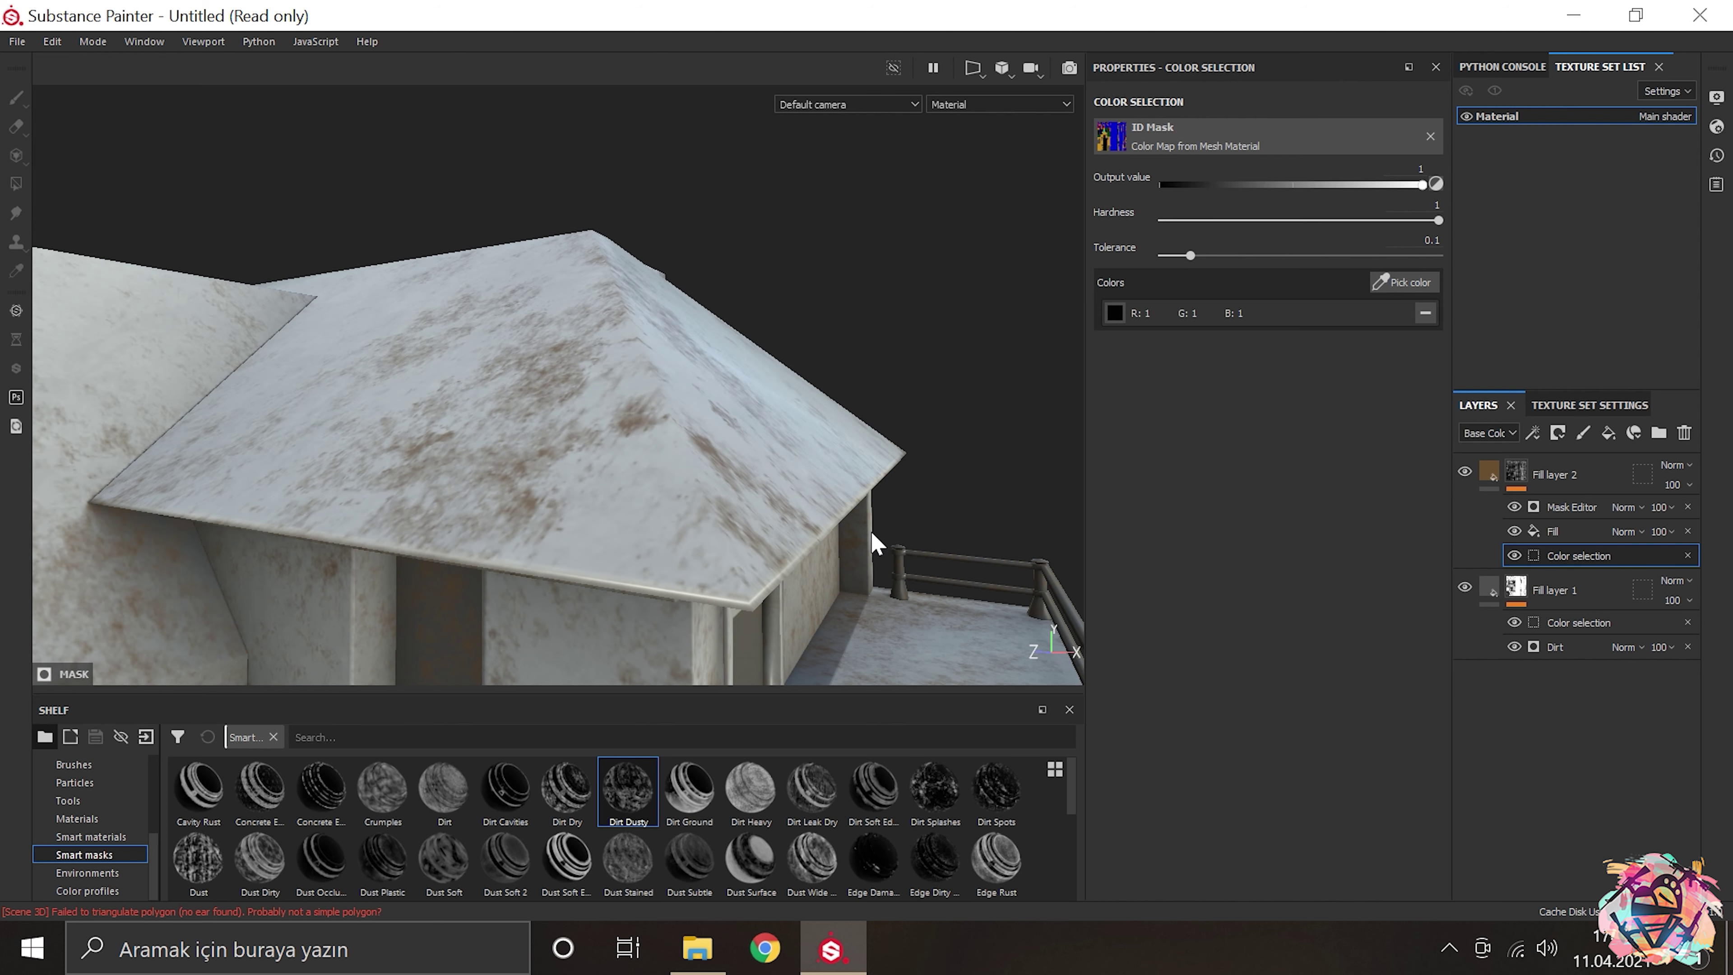
Step: Reorder Fill layer 2 and its Mask Editor, then delete Fill layer 2
left_click_drag(1523, 478, 1542, 665)
left_click_drag(750, 409, 877, 478)
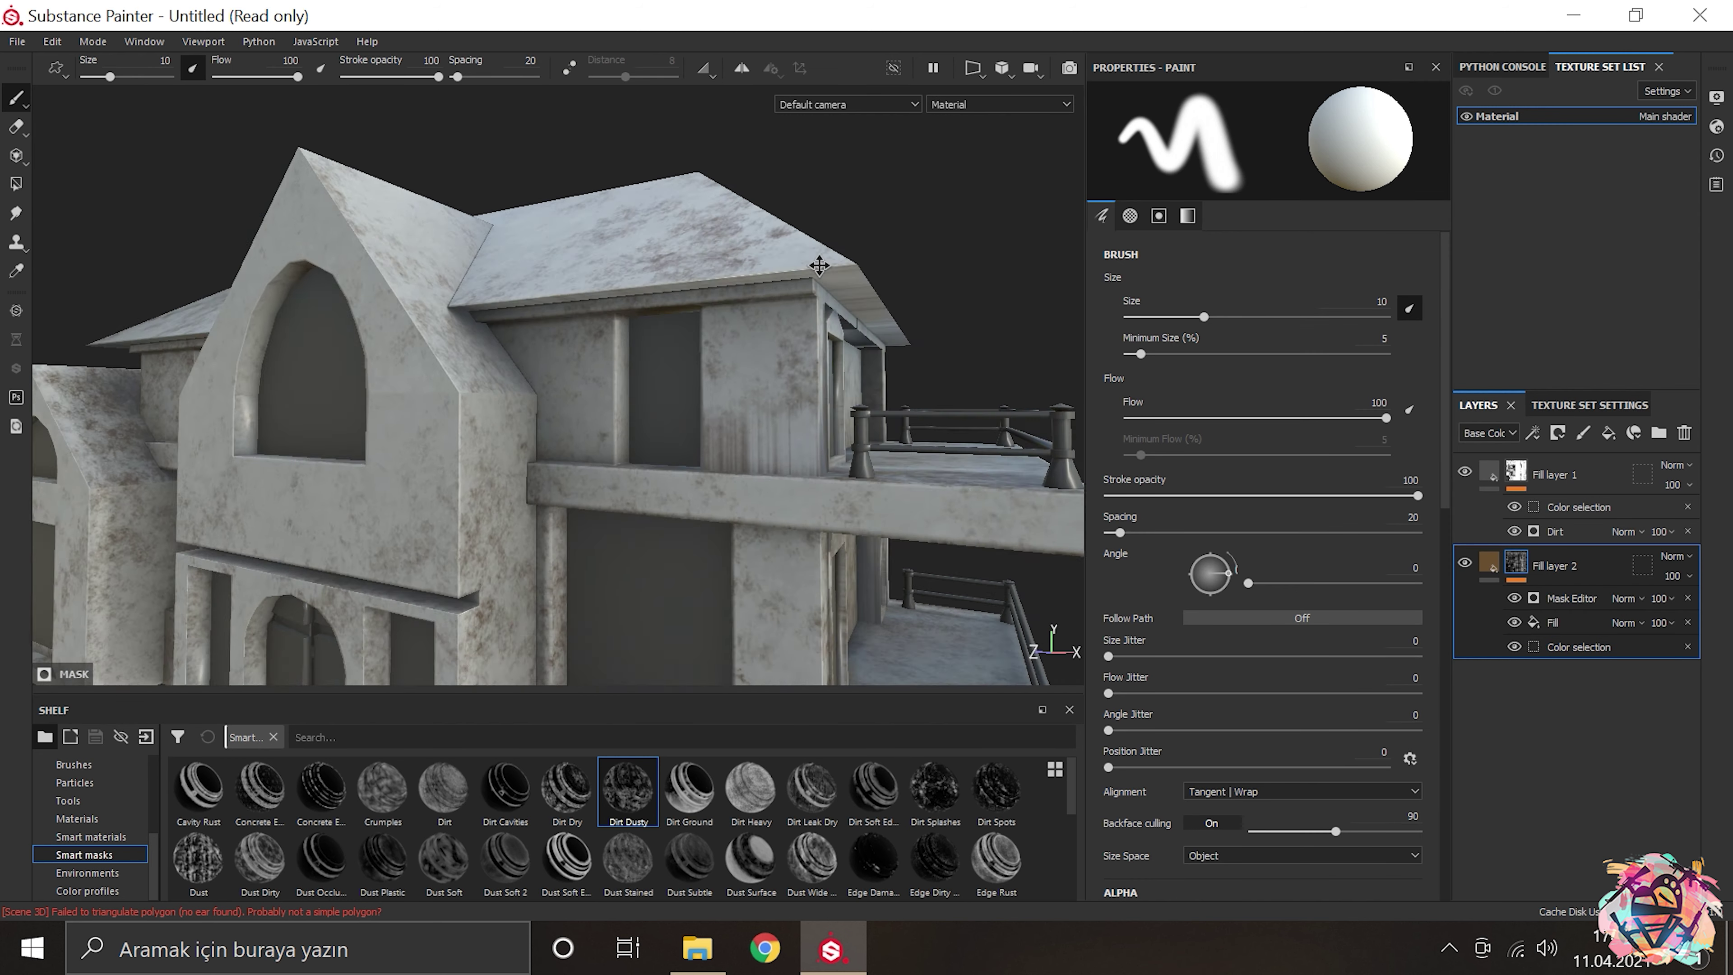
left_click_drag(1549, 601, 1548, 648)
left_click_drag(818, 409, 519, 307)
left_click(1532, 565)
key("Delete")
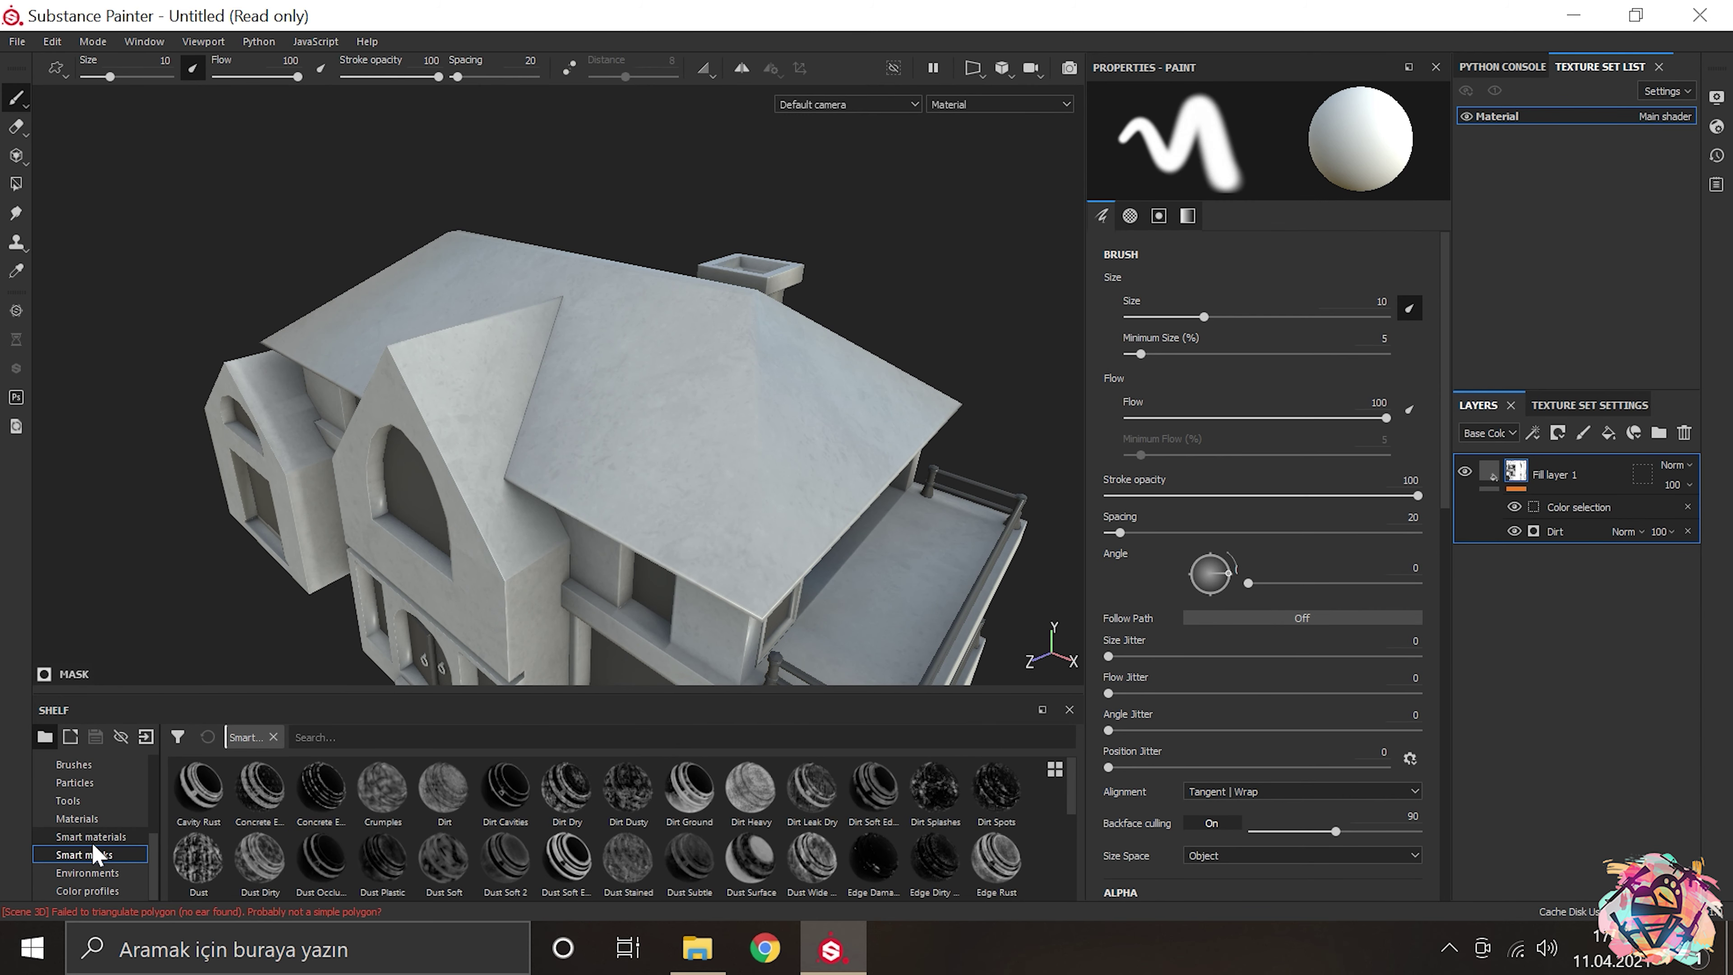
Step: Apply the Dirt smart material to the house
left_click(91, 837)
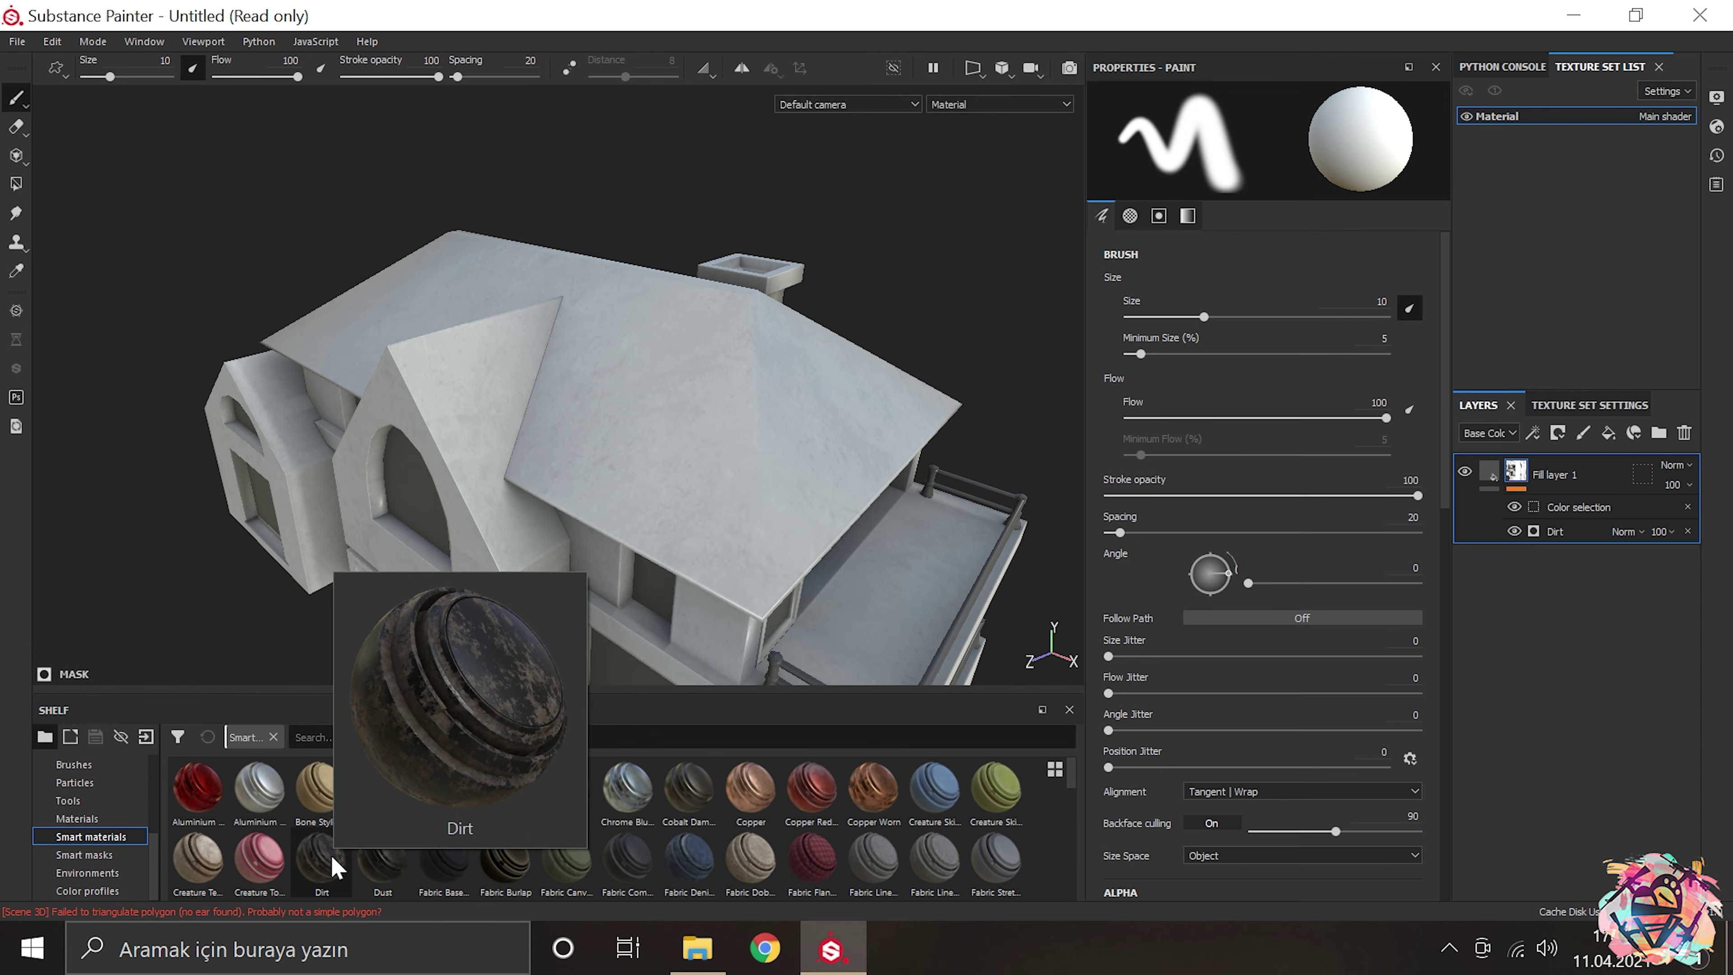
left_click_drag(334, 867, 902, 255)
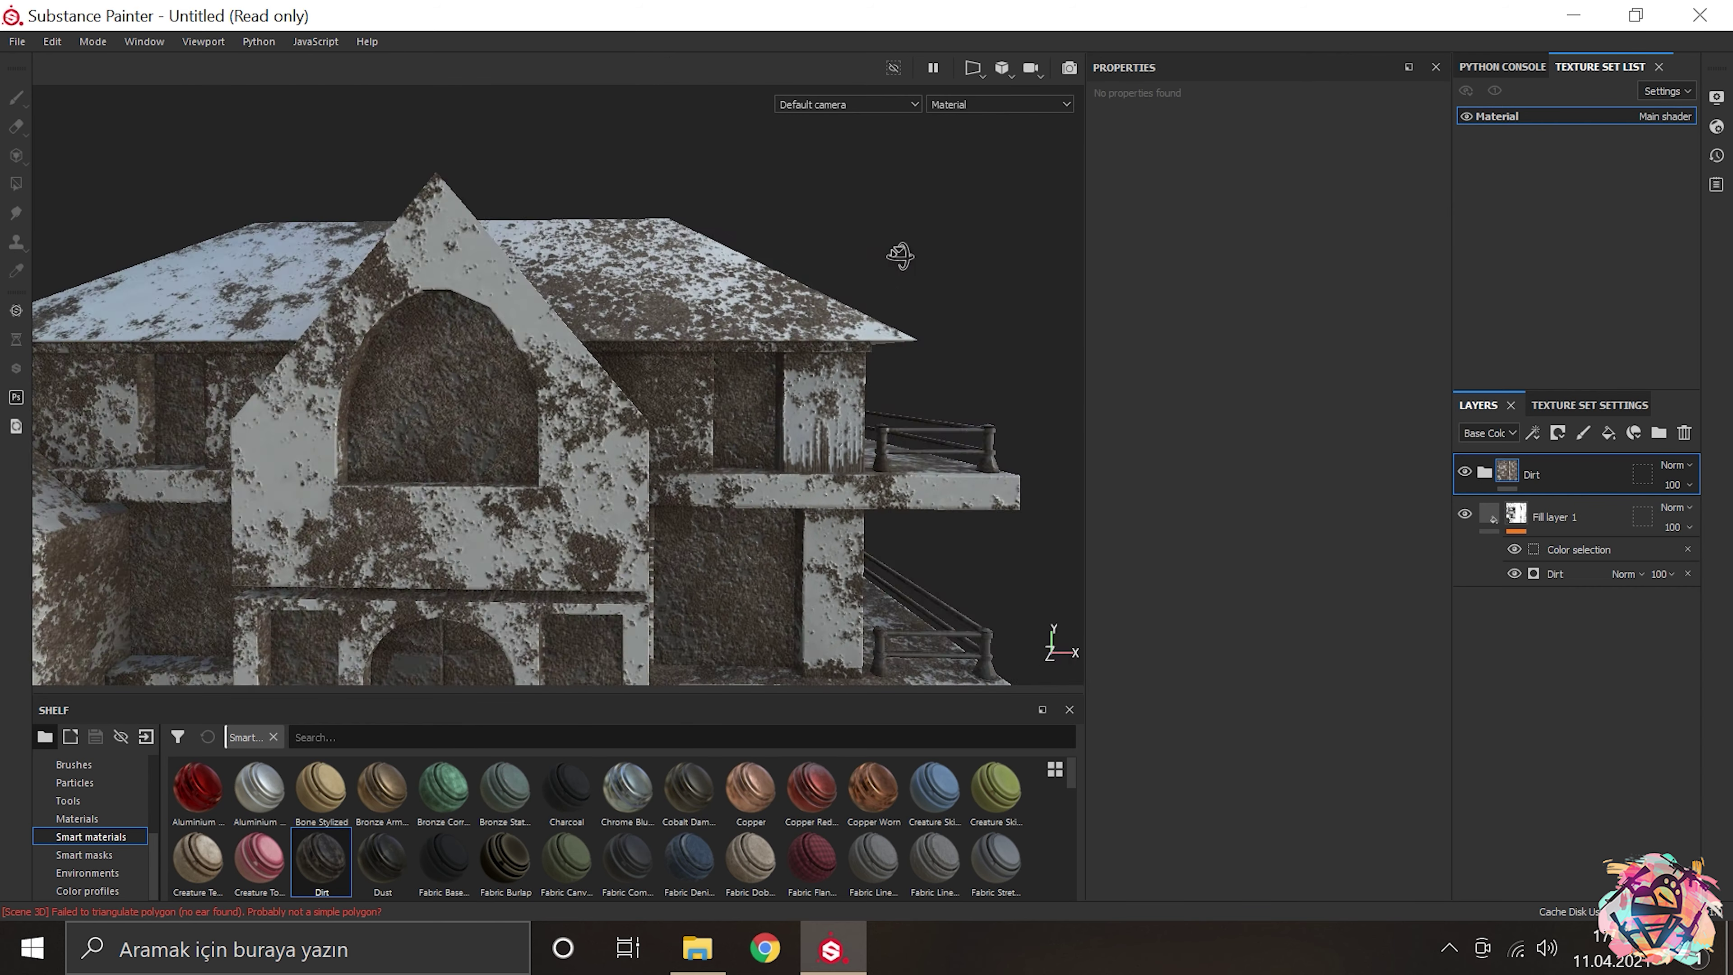
scroll("up", 3)
scroll("up", 3)
scroll("down", 3)
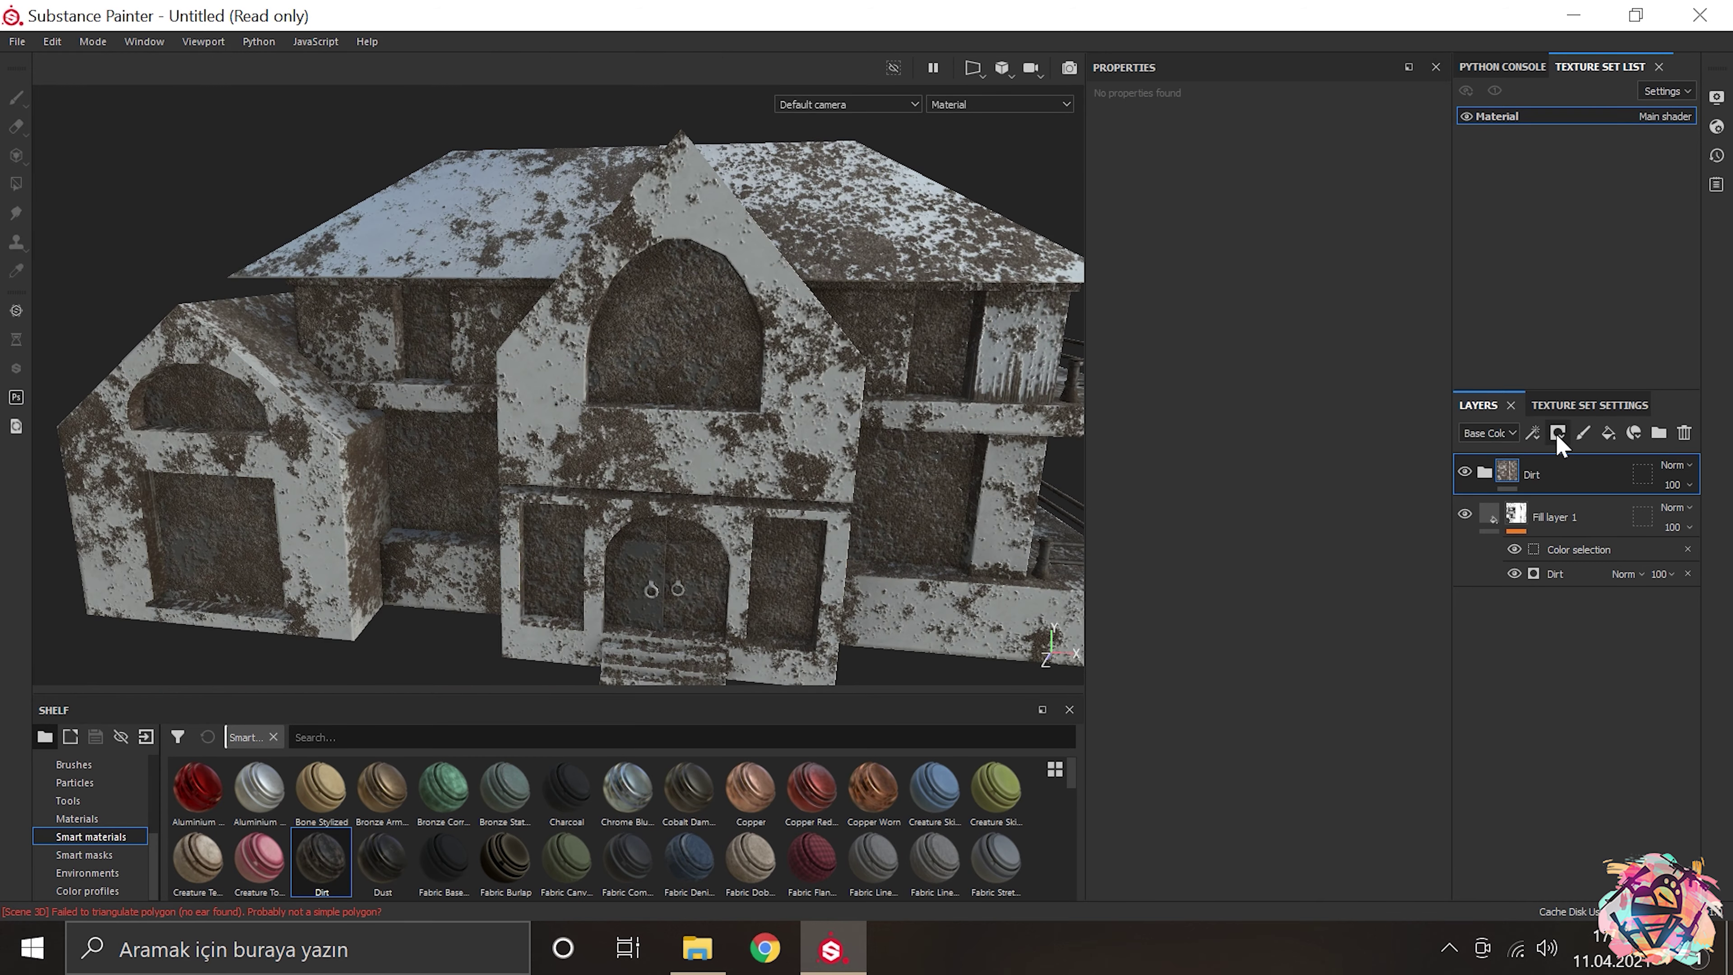
Step: Give the Dirt folder a black mask with a colour selection on the roof
left_click(1557, 432)
left_click(1569, 455)
left_click(1533, 432)
left_click(1570, 614)
left_click_drag(942, 256, 746, 456)
key("Tab")
left_click_drag(649, 387, 541, 445)
key("Tab")
left_click(1491, 474)
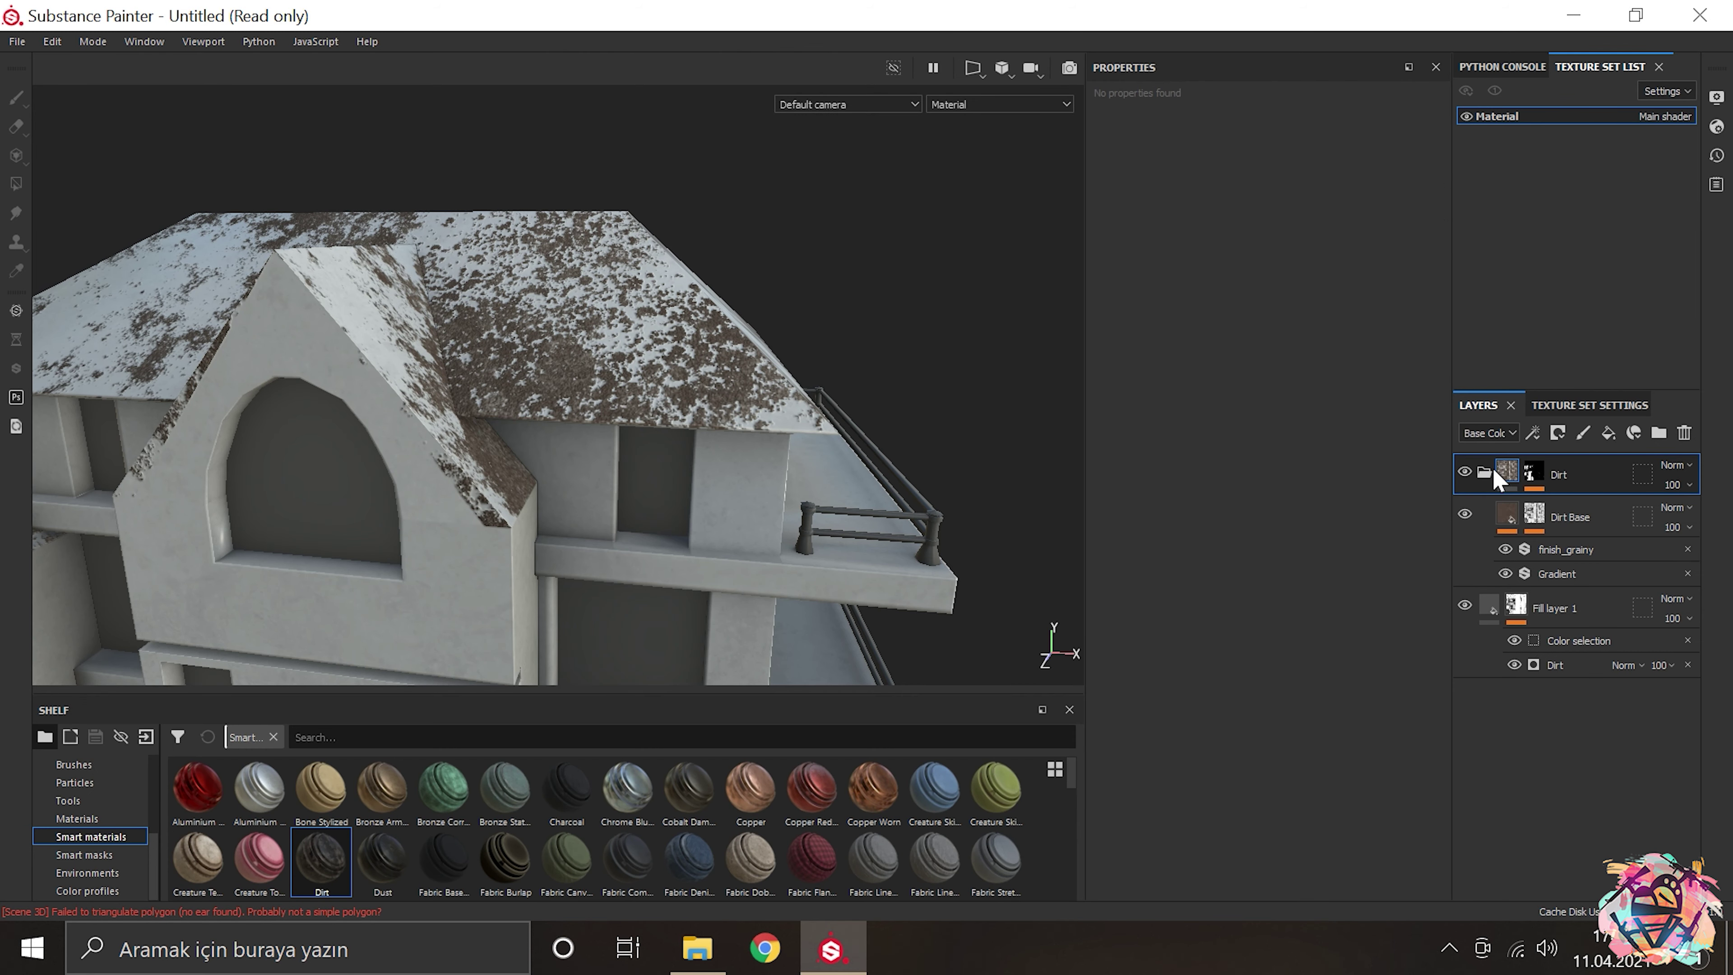
Step: Add a new fill layer with a dark yellow base colour
left_click(1608, 432)
left_click(1263, 517)
left_click(1482, 645)
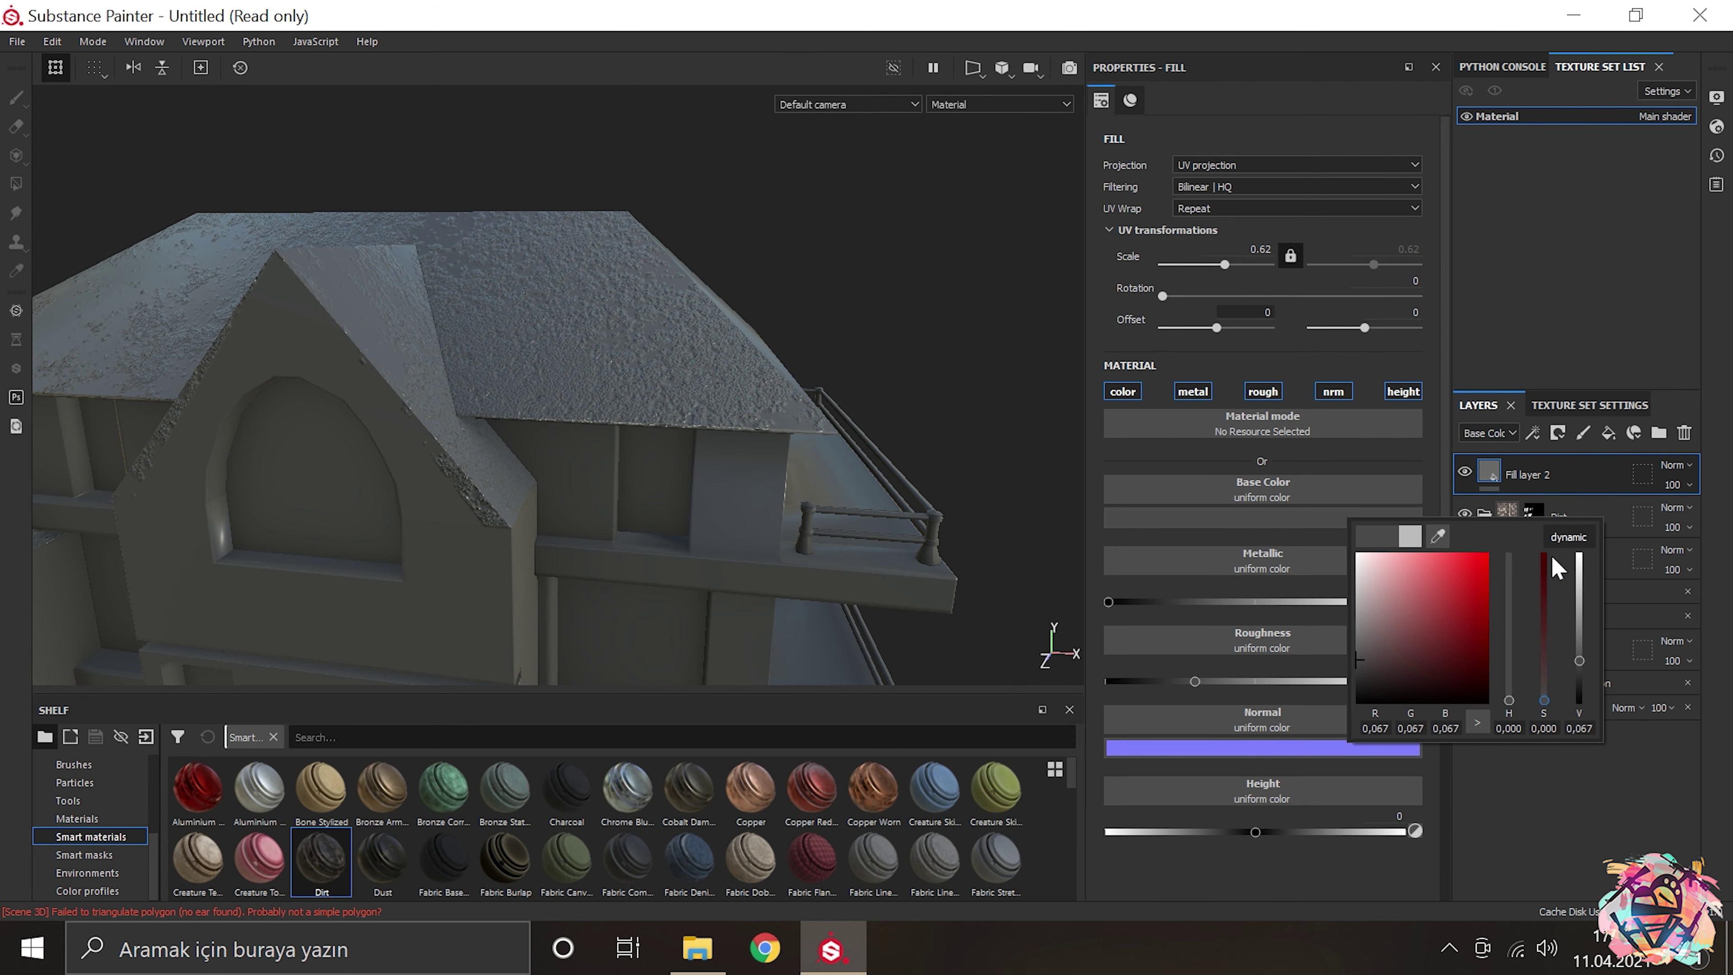
left_click(1509, 686)
left_click(1508, 686)
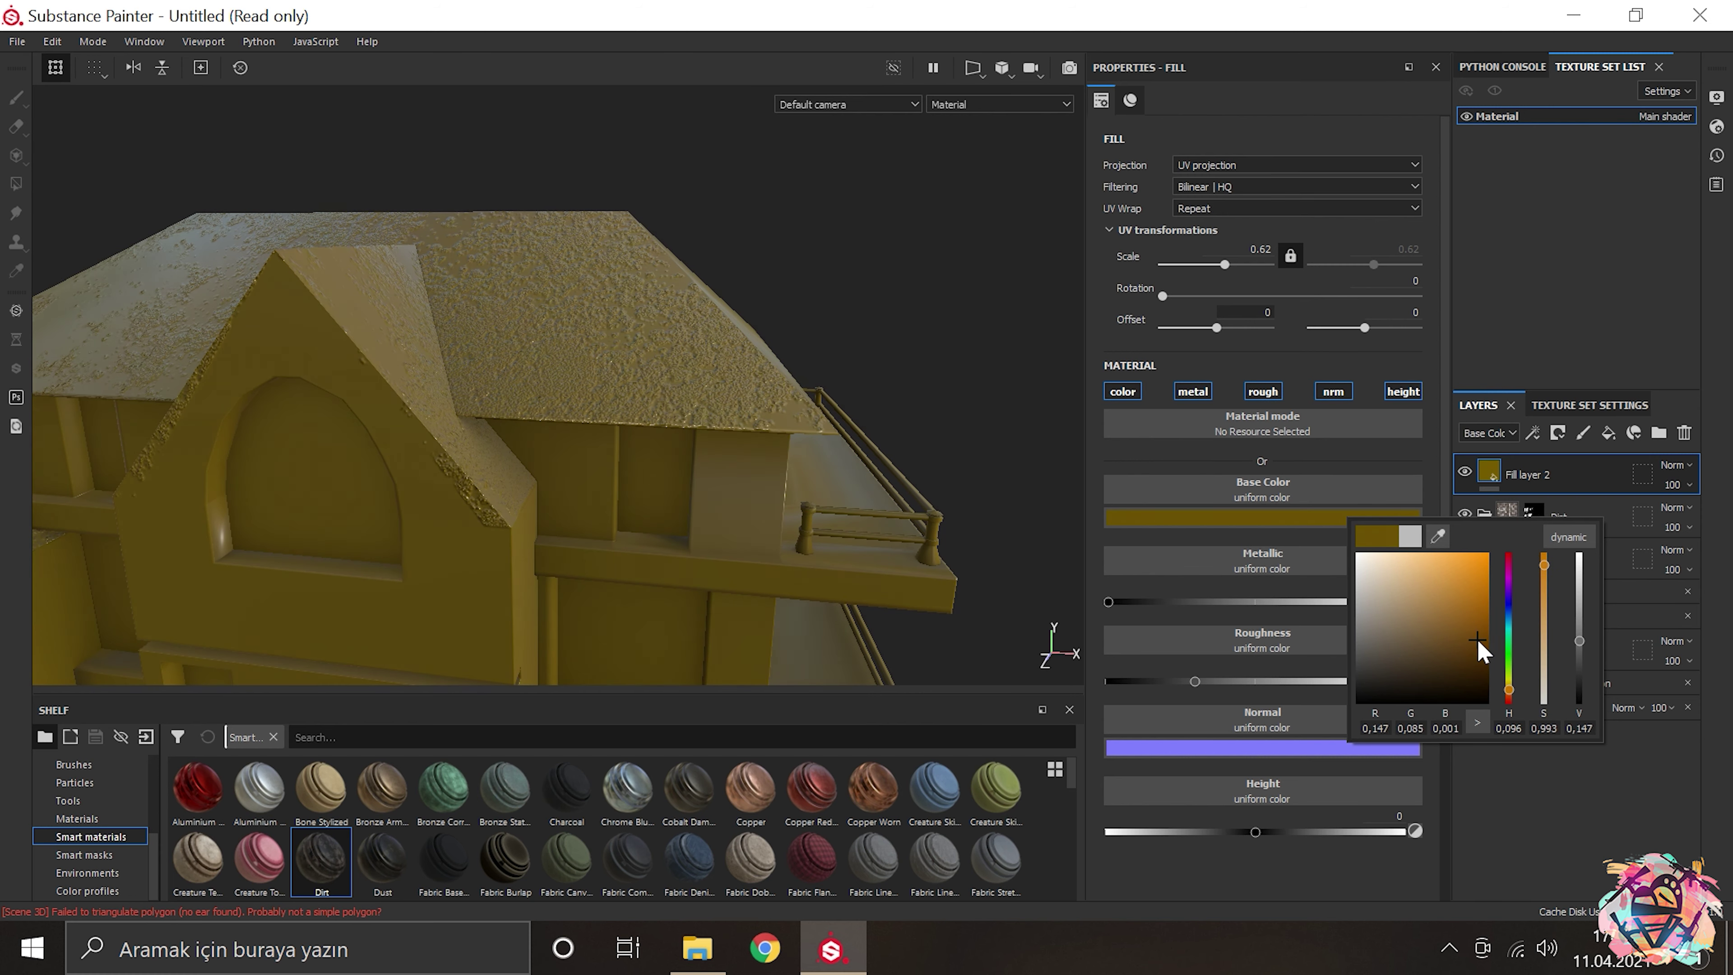
left_click(1533, 431)
Step: Mask the yellow fill layer to the roof with a colour selection
left_click(1402, 282)
left_click(646, 317)
left_click_drag(646, 317, 645, 456)
key("Tab")
key("Tab")
Step: Set the finish_grainy filter's scale to 11
left_click(1563, 616)
left_click_drag(1153, 265, 1223, 302)
scroll("up", 3)
left_click_drag(1018, 313, 519, 614)
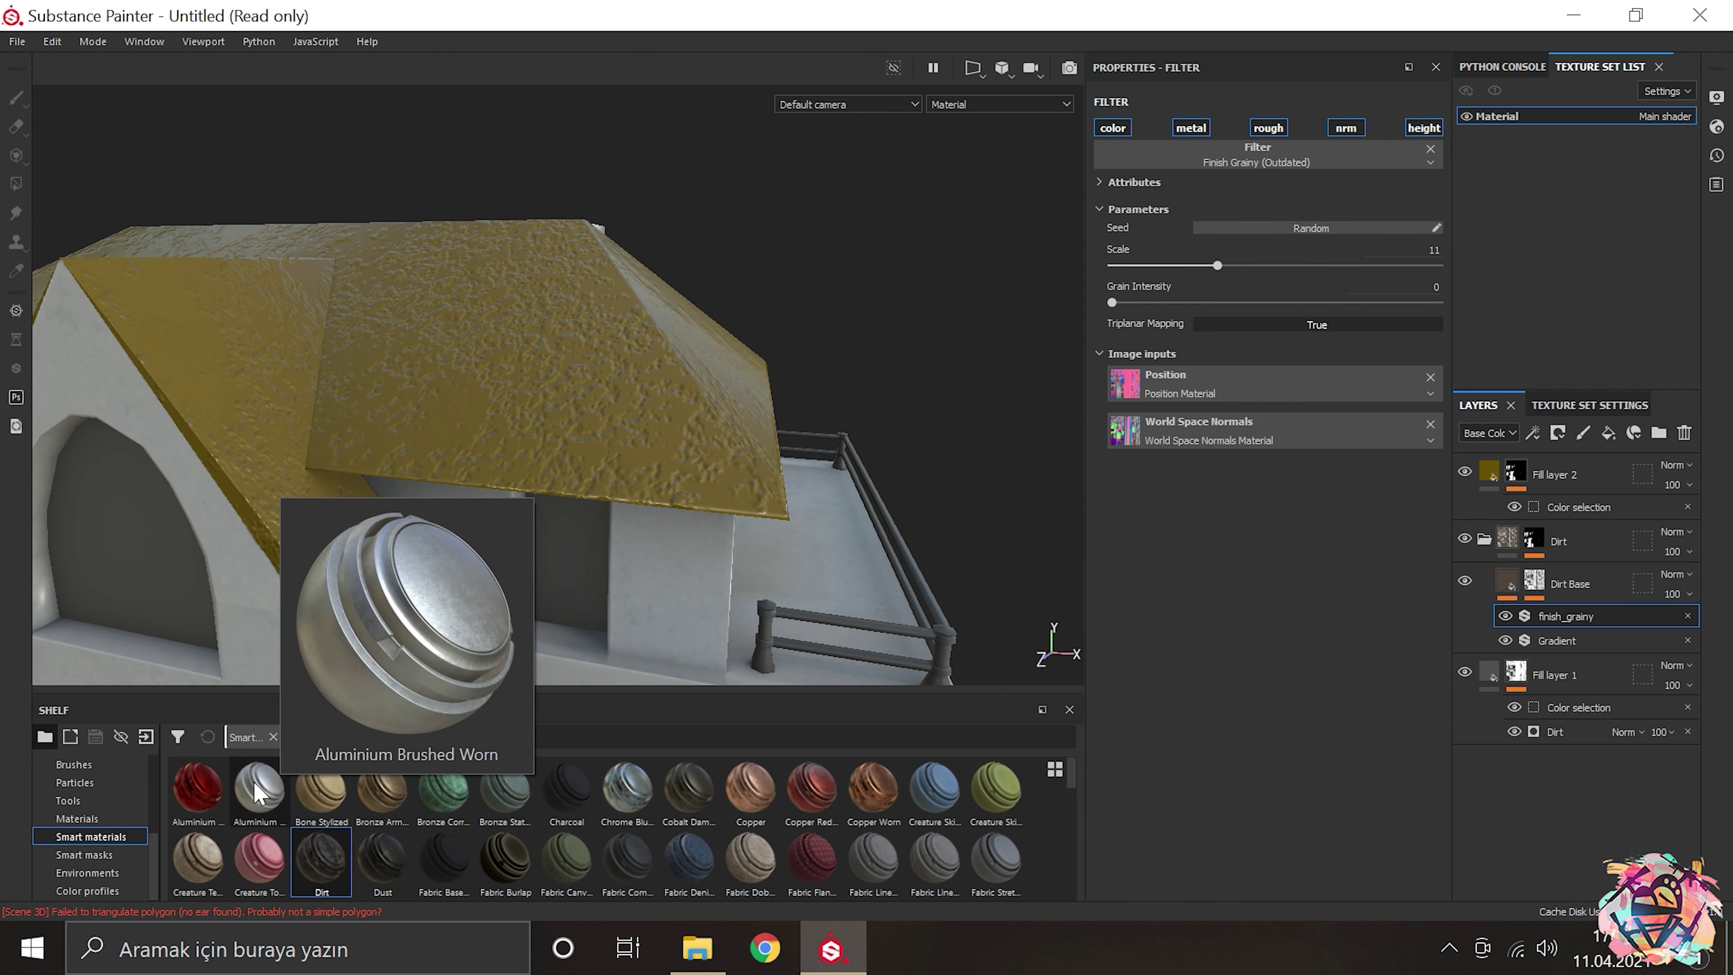
Step: Apply the Wood Chest Stylized smart material from the shelf to the whole house
scroll("down", 3)
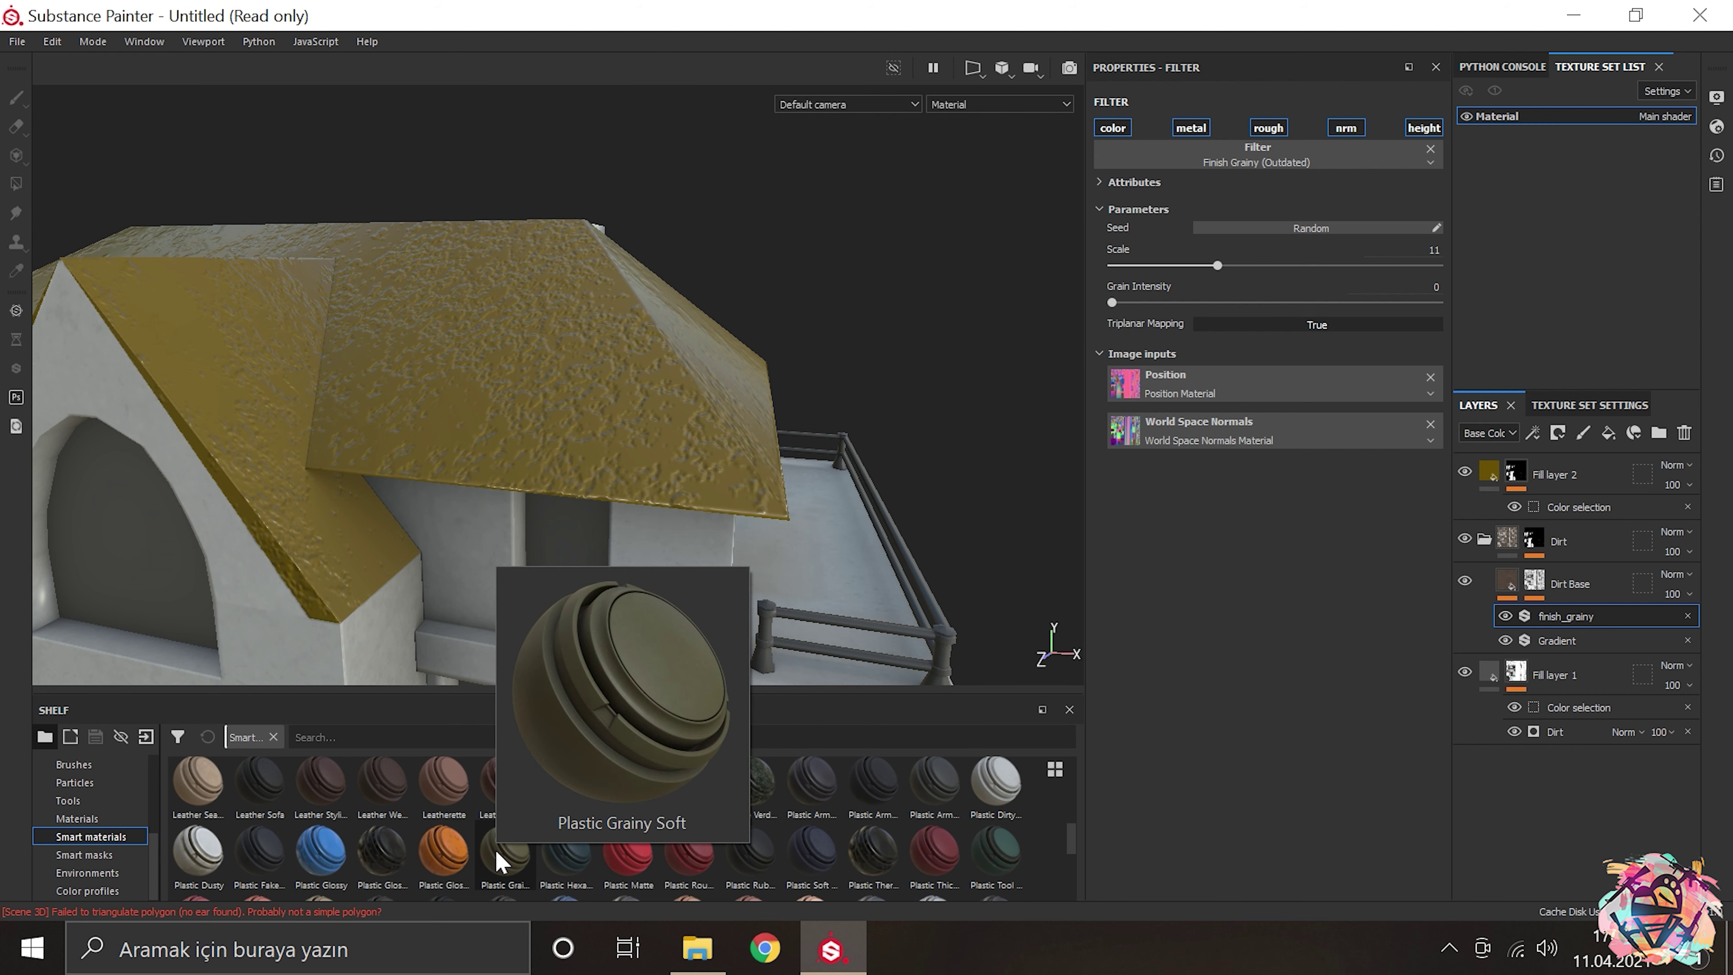
scroll("down", 3)
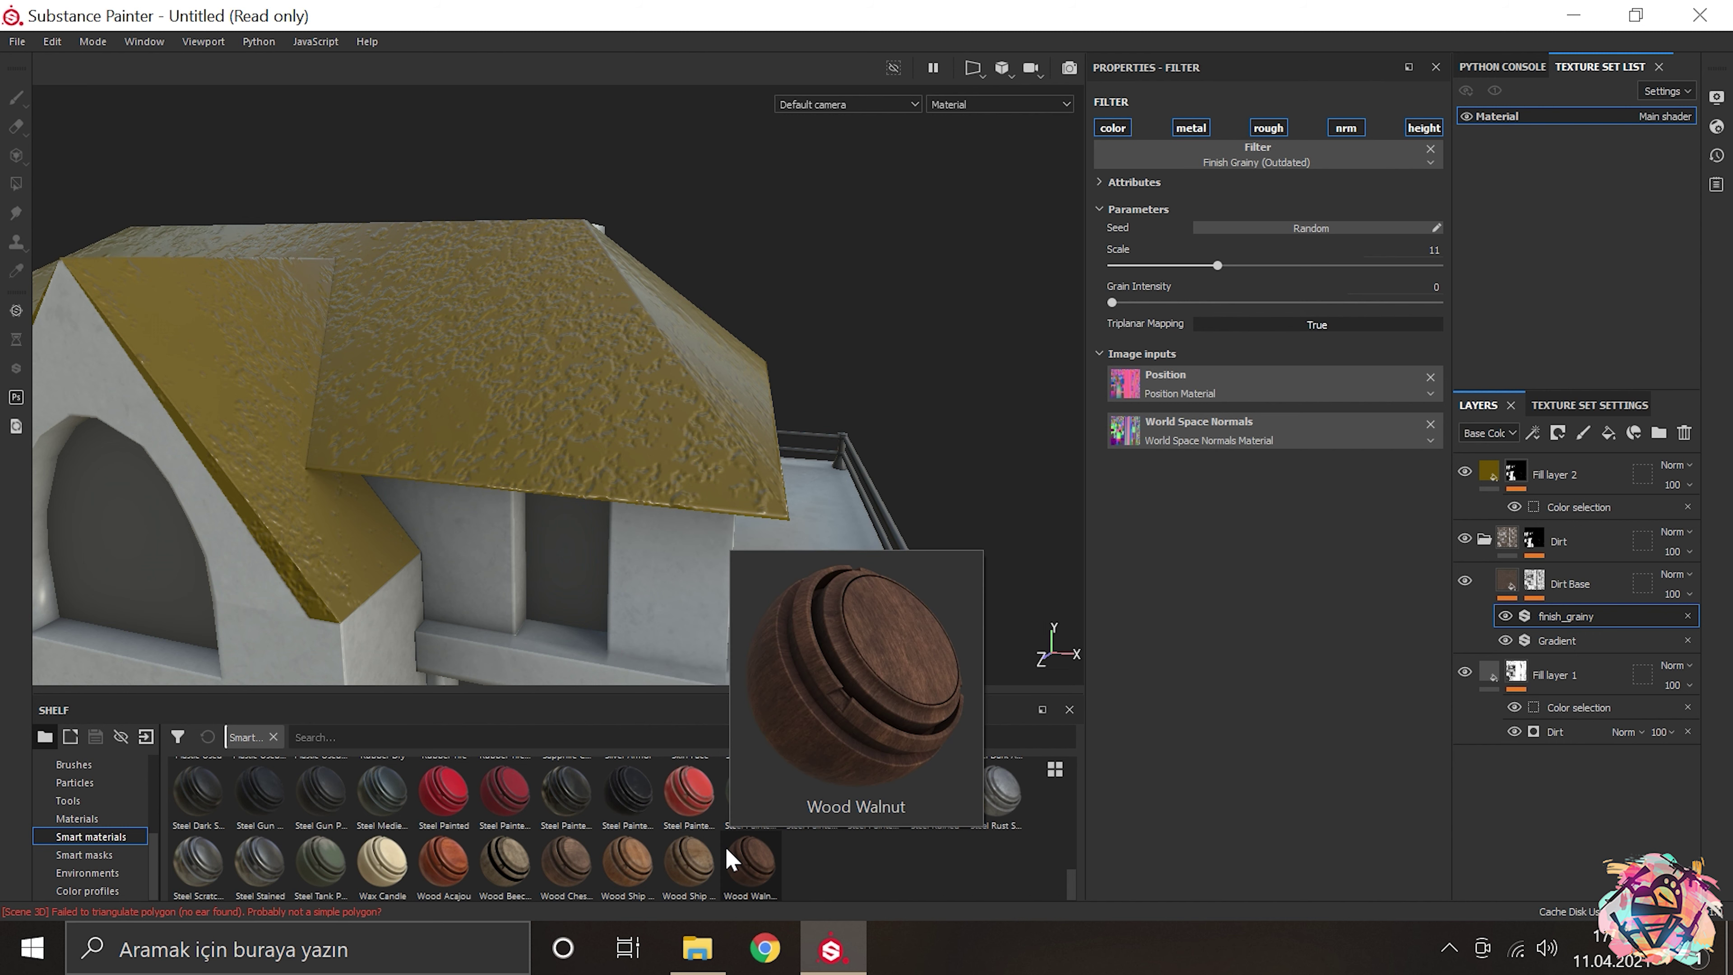
left_click(629, 869)
mouse_move(689, 861)
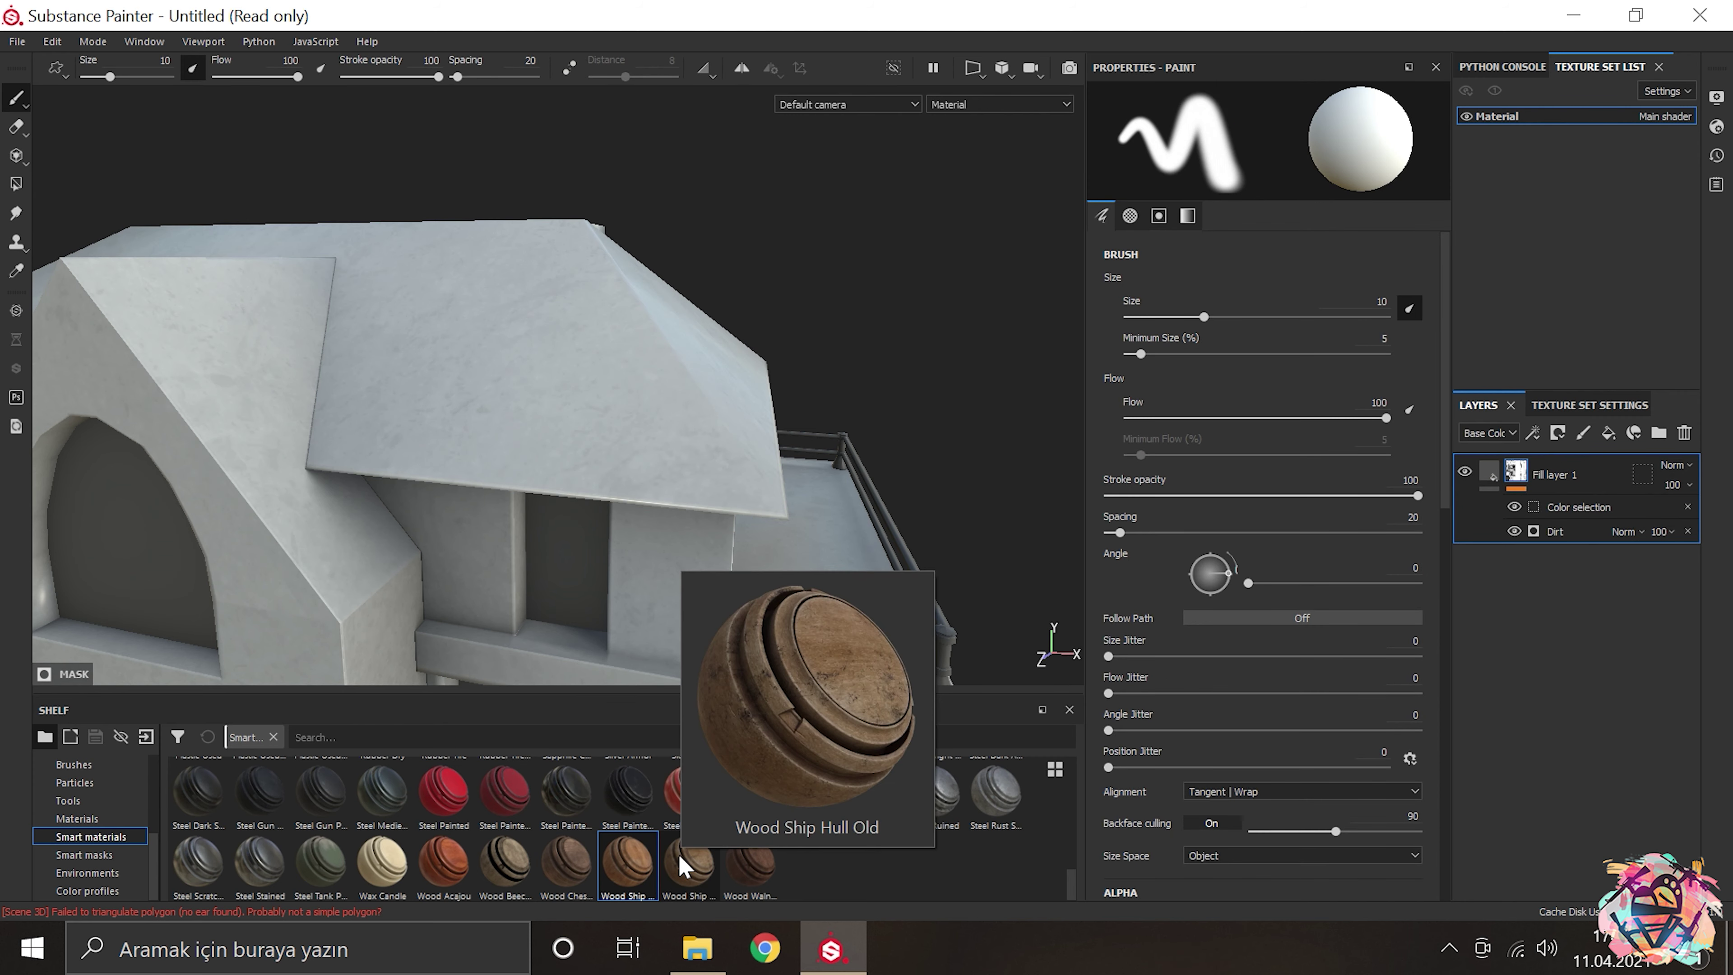
left_click_drag(513, 362, 58, 453)
scroll("up", 3)
scroll("down", 3)
left_click_drag(592, 337, 842, 459)
scroll("up", 3)
left_click_drag(380, 329, 526, 225)
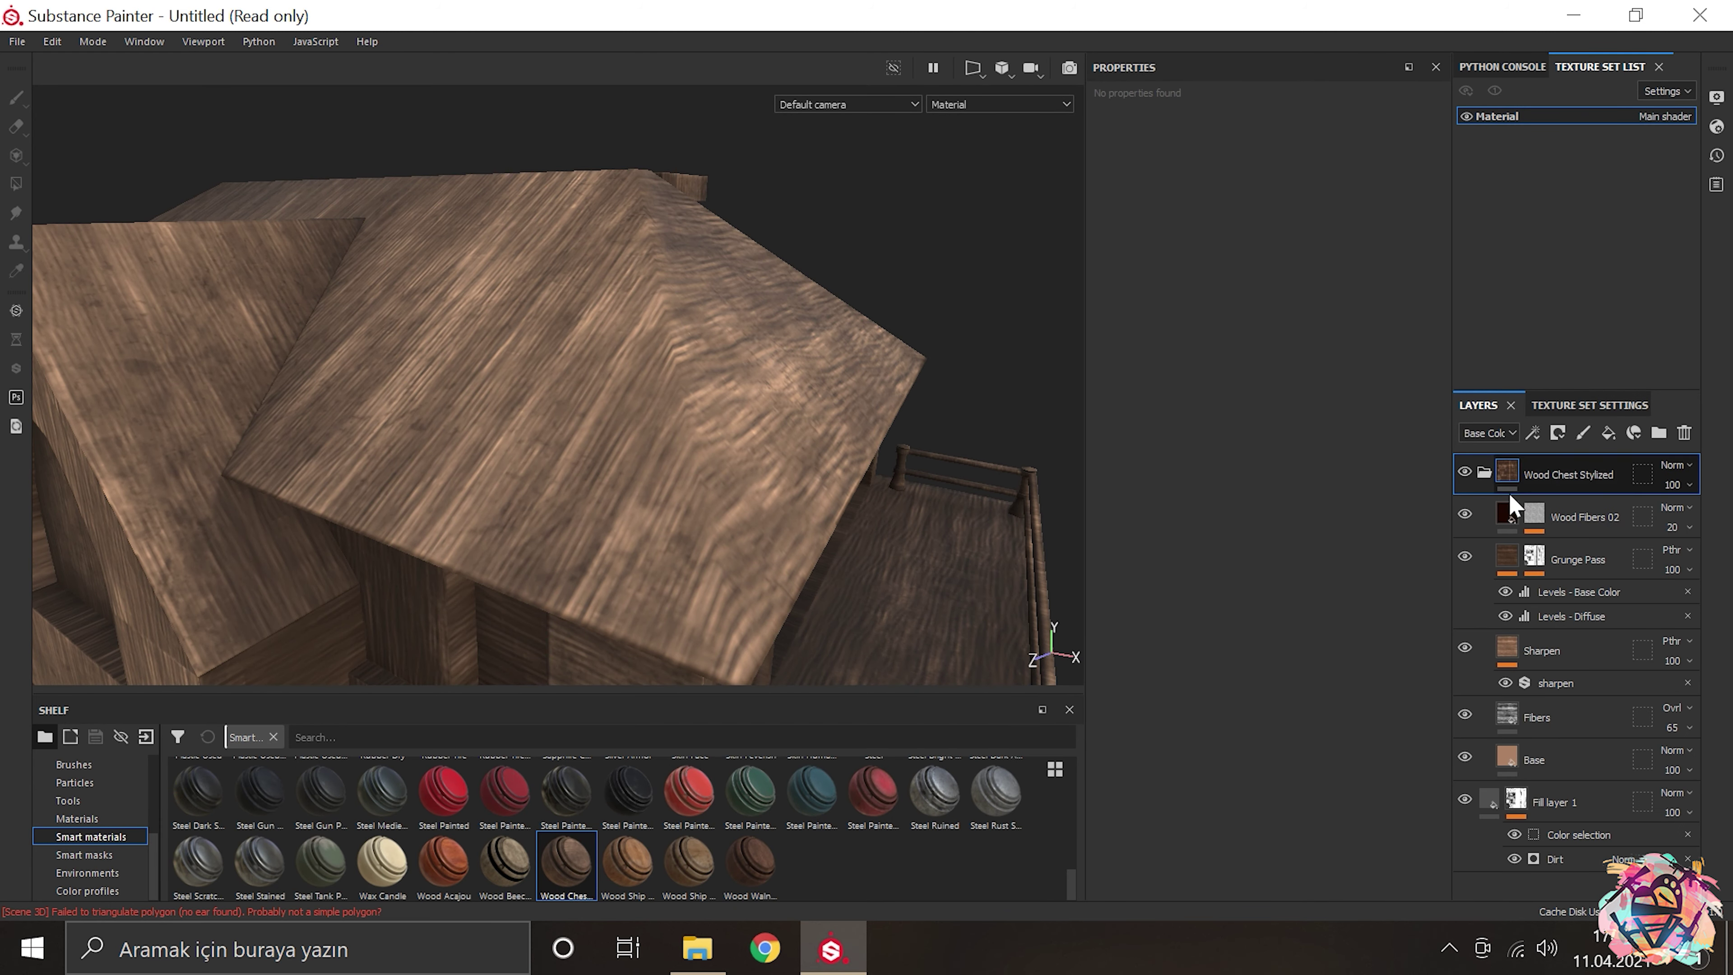
Step: Raise Sharpen Intensity to 1.31 and add a black mask to the wood layer
left_click(1531, 679)
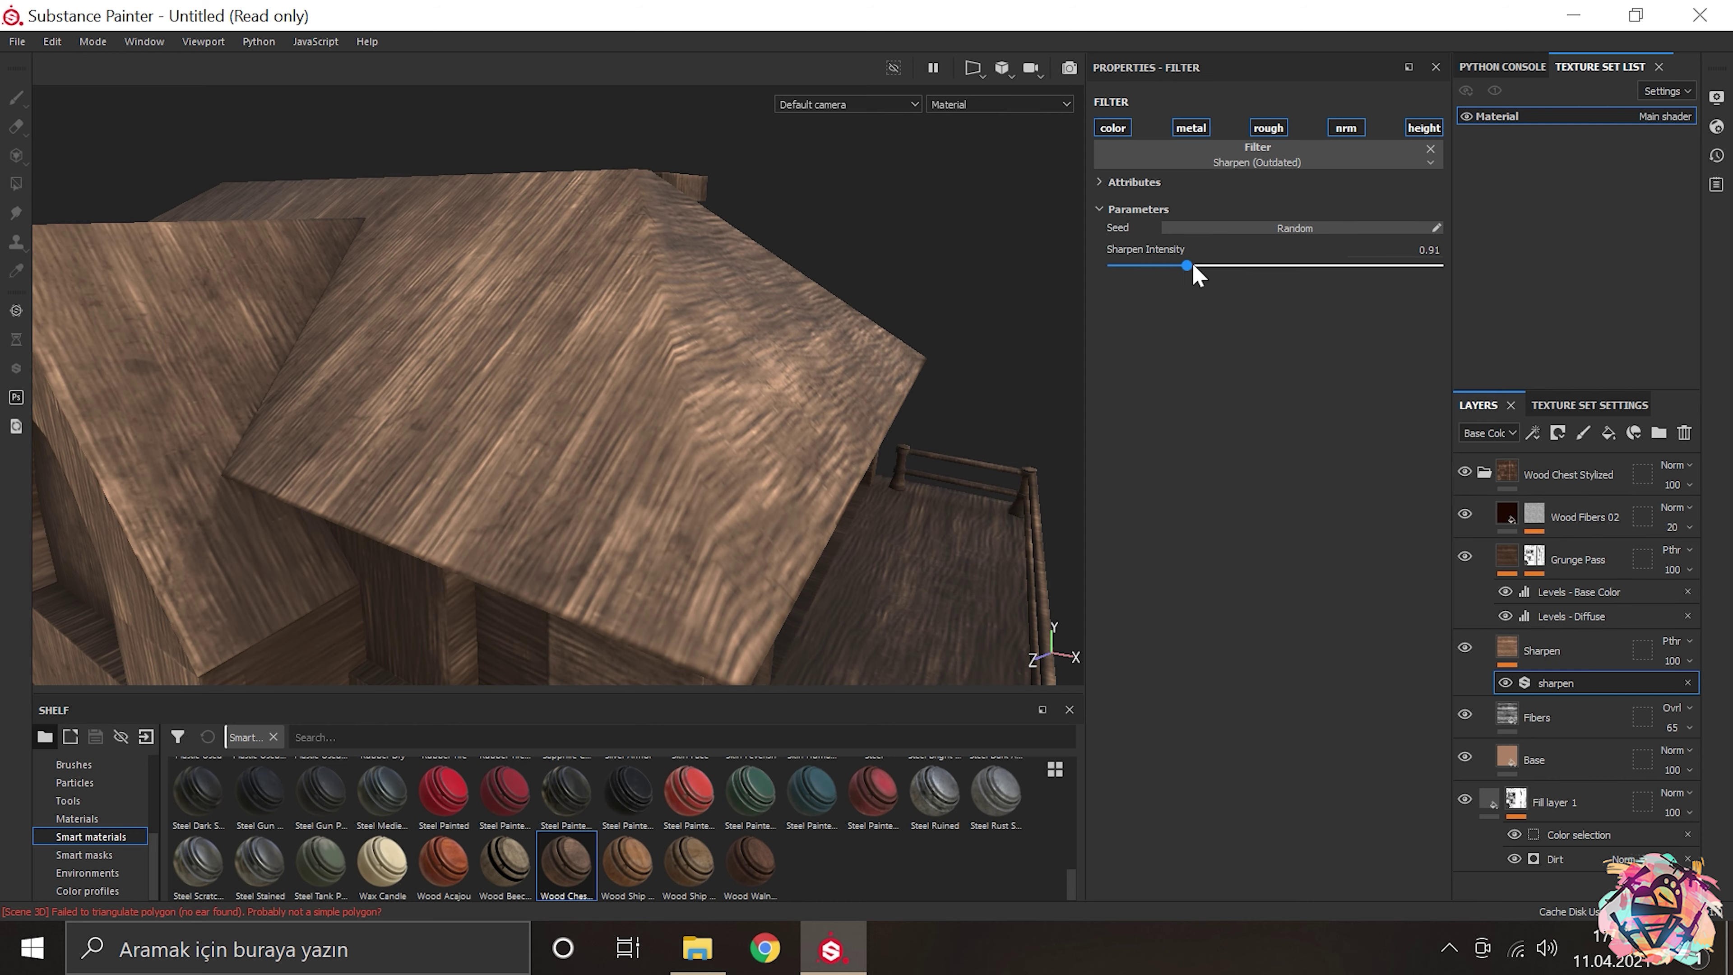
left_click_drag(1175, 266, 1218, 266)
scroll("down", 3)
scroll("up", 3)
left_click_drag(871, 336, 885, 293)
scroll("down", 3)
left_click_drag(755, 263, 893, 474)
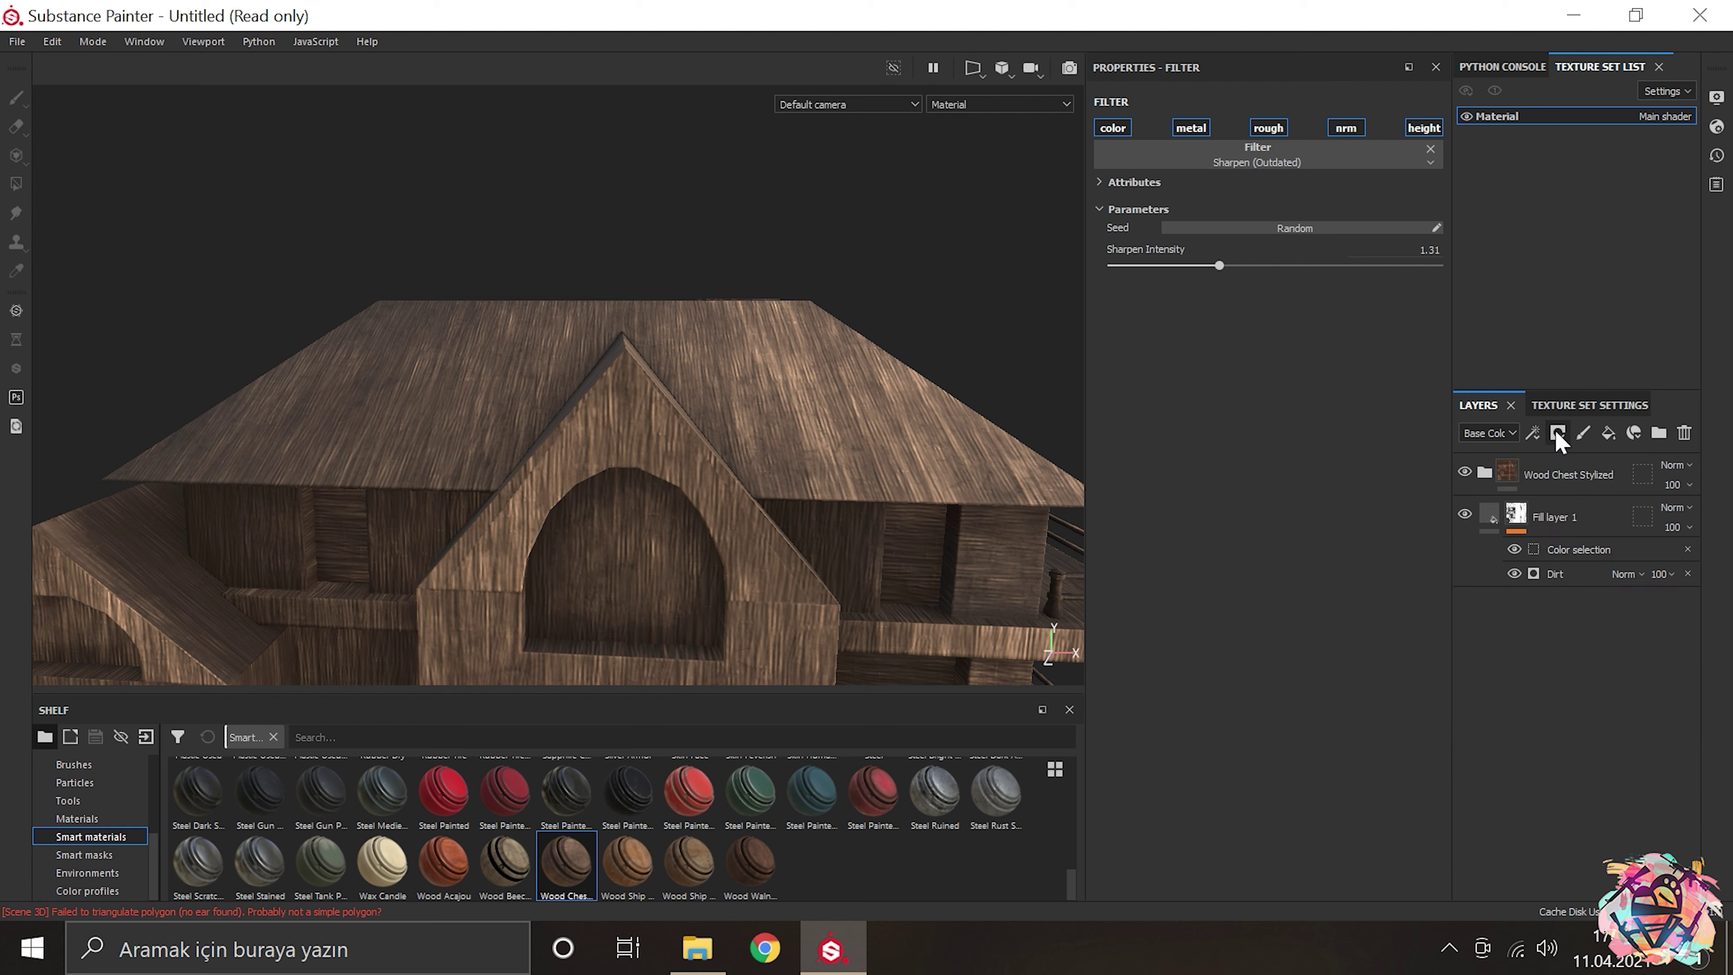
left_click(1557, 431)
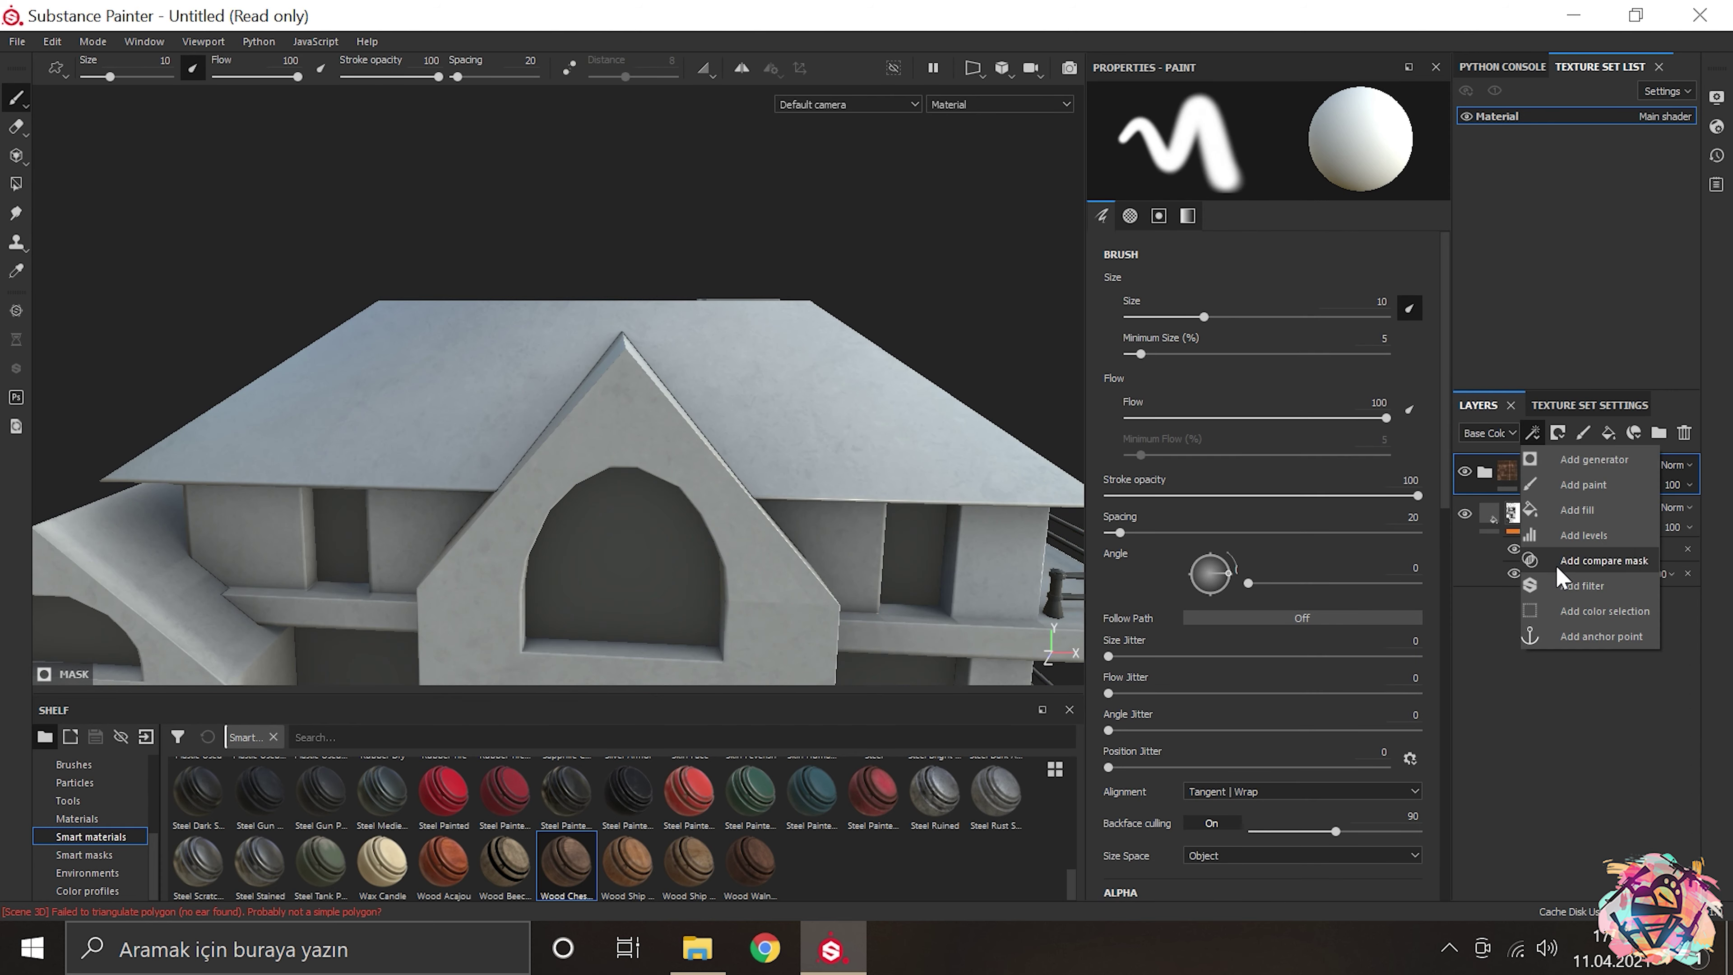
Step: Add a Color Selection effect to the Wood Chest mask so the wood shows only on the roof
left_click(1604, 610)
key("Tab")
scroll("up", 3)
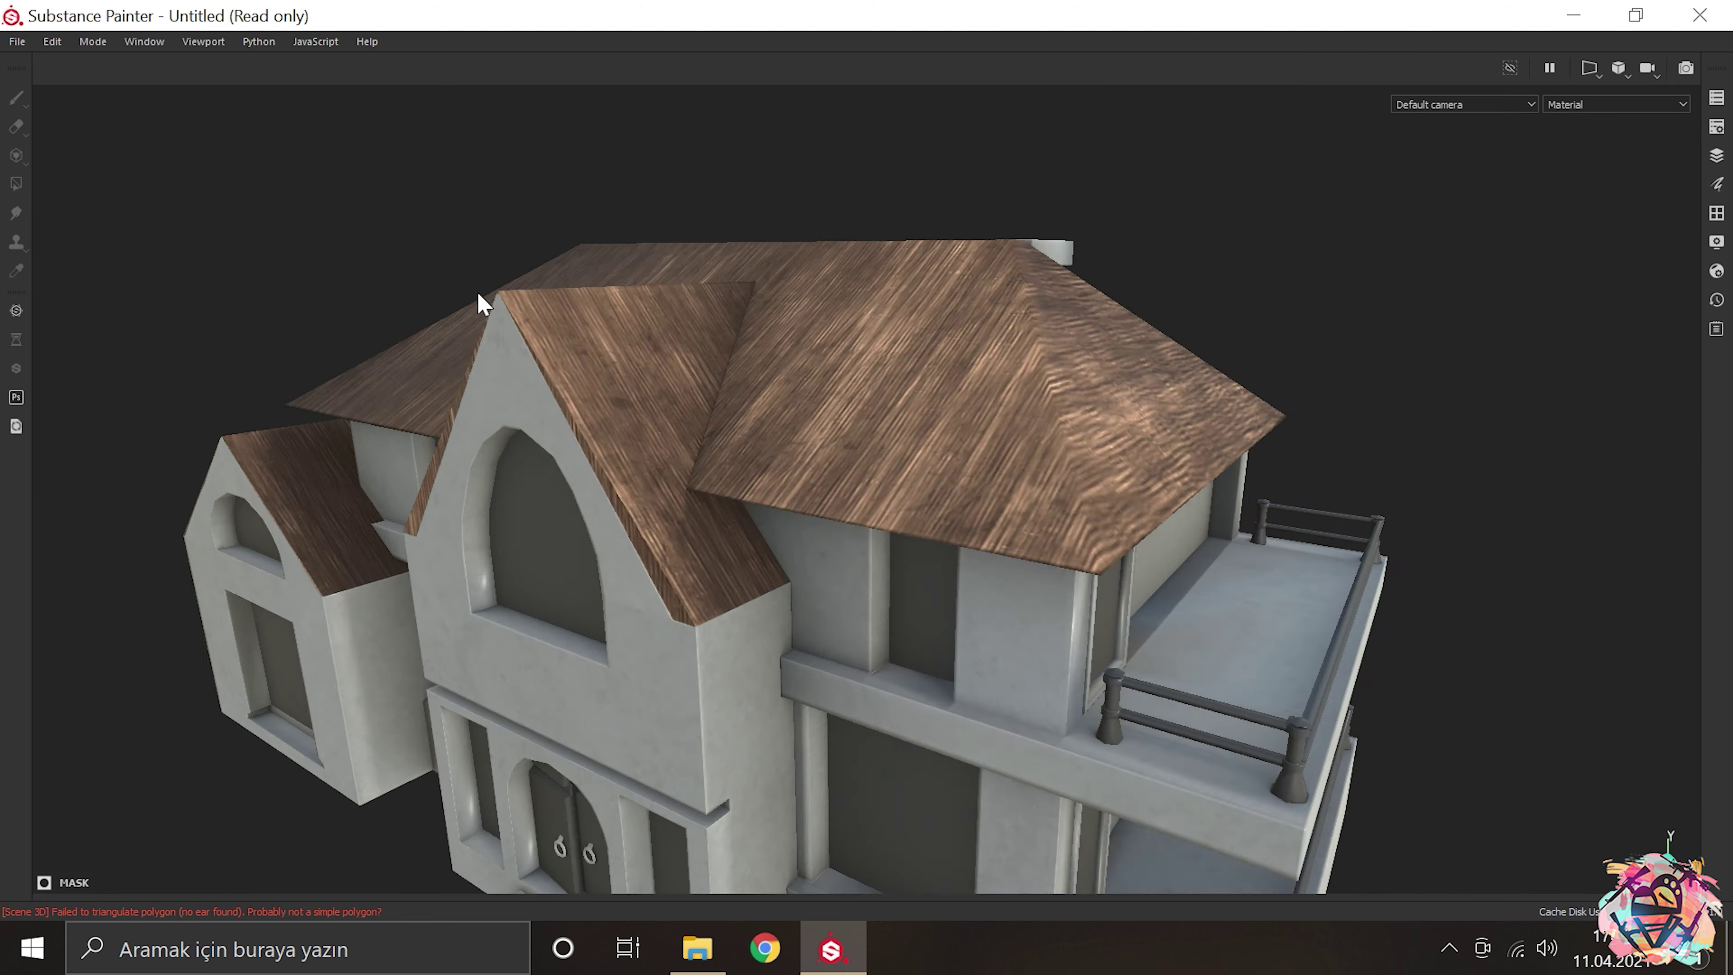
left_click_drag(480, 294, 619, 391)
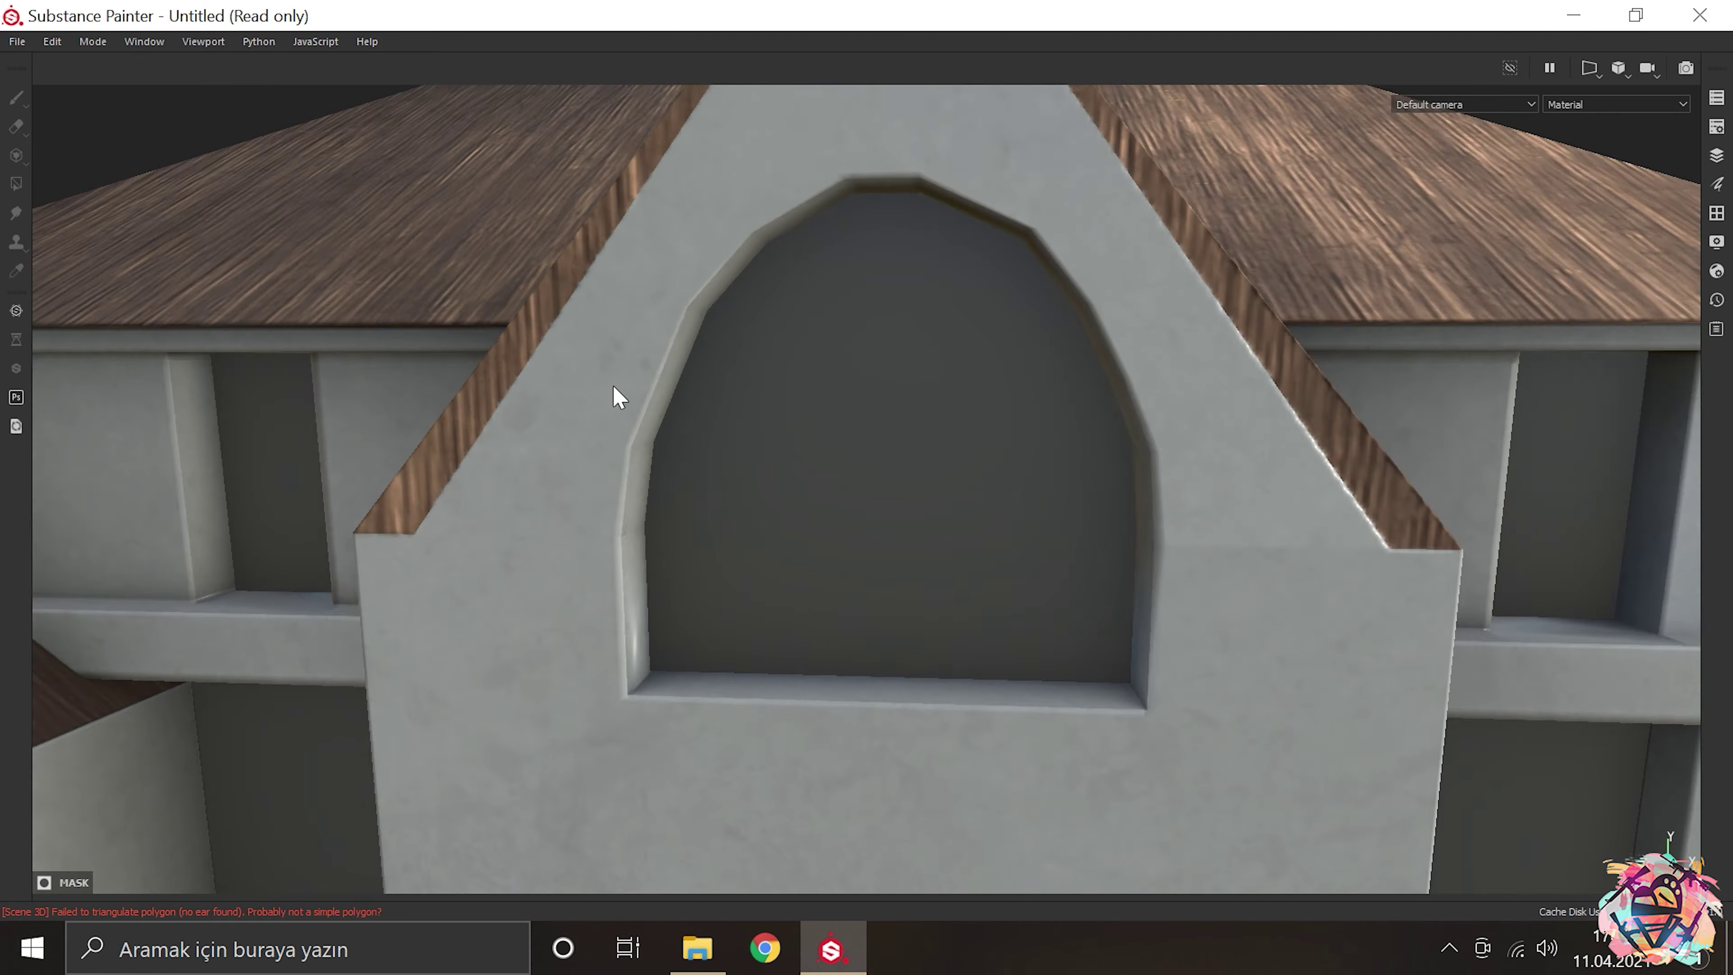
scroll("down", 3)
key("Tab")
scroll("up", 3)
scroll("up", 3)
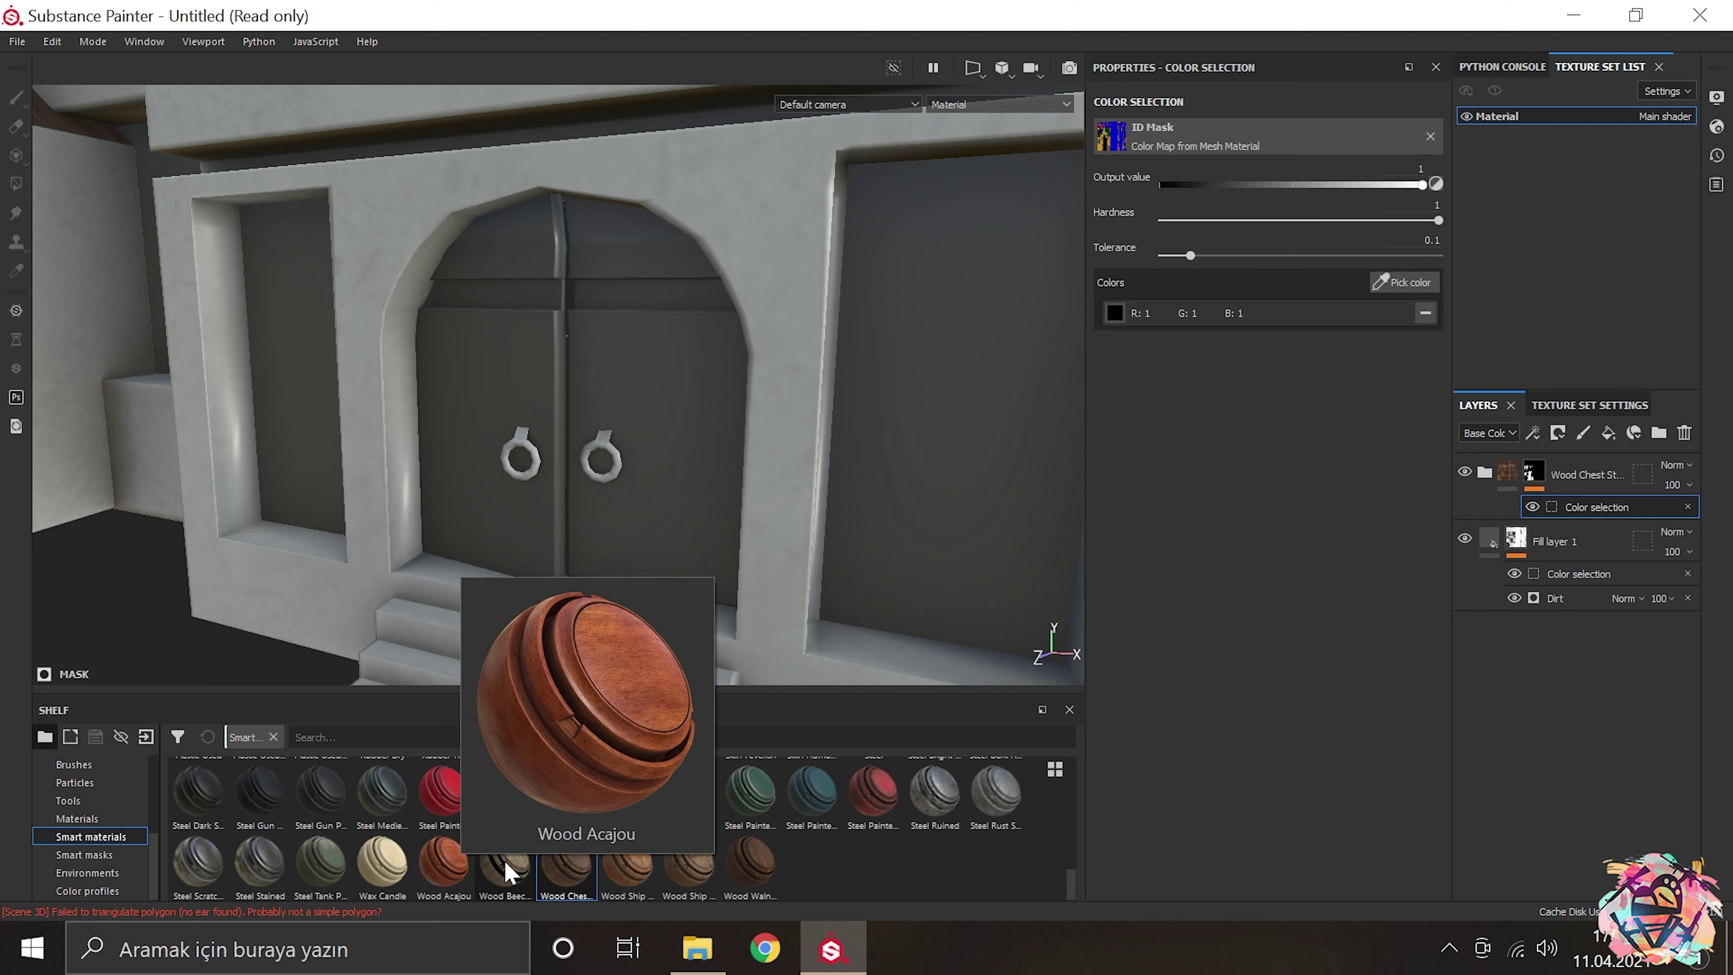
Step: Apply Wood Ship Hull Nordic with a black colour-selection mask picking the door and door-arch colours
left_click_drag(646, 445, 750, 437)
right_click(1569, 474)
left_click(1624, 540)
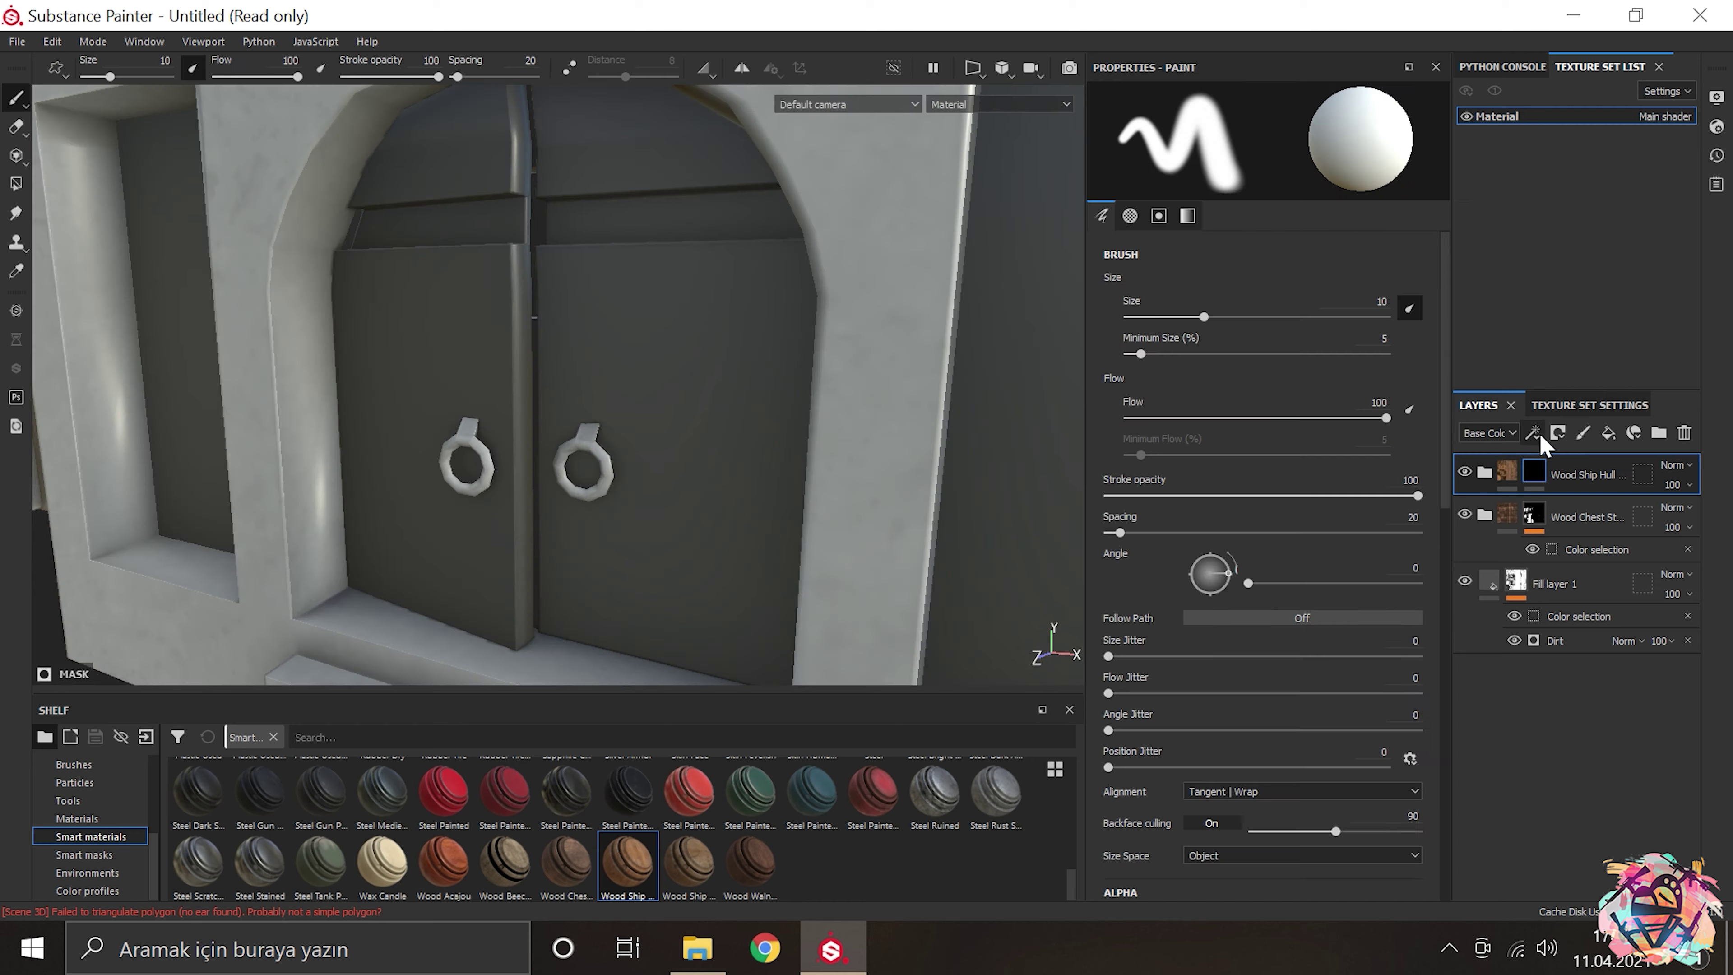
left_click(1400, 284)
left_click(664, 377)
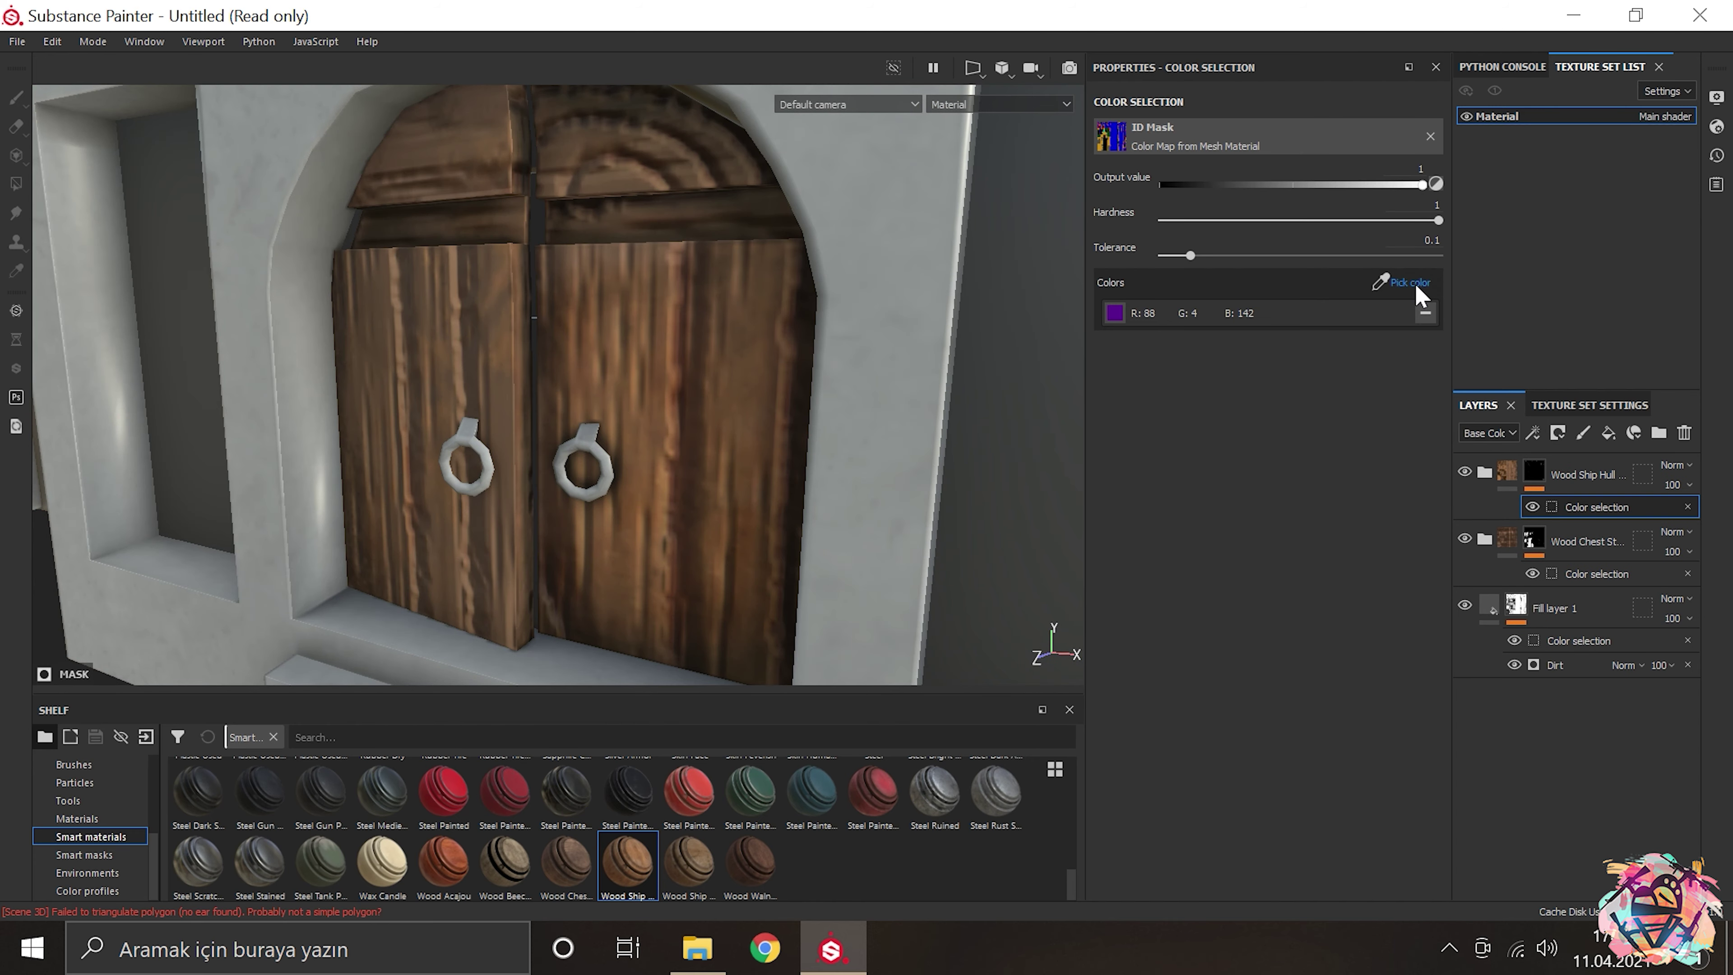
left_click(1400, 282)
left_click(696, 433)
left_click_drag(696, 433, 619, 522)
scroll("down", 3)
left_click_drag(754, 426, 508, 480)
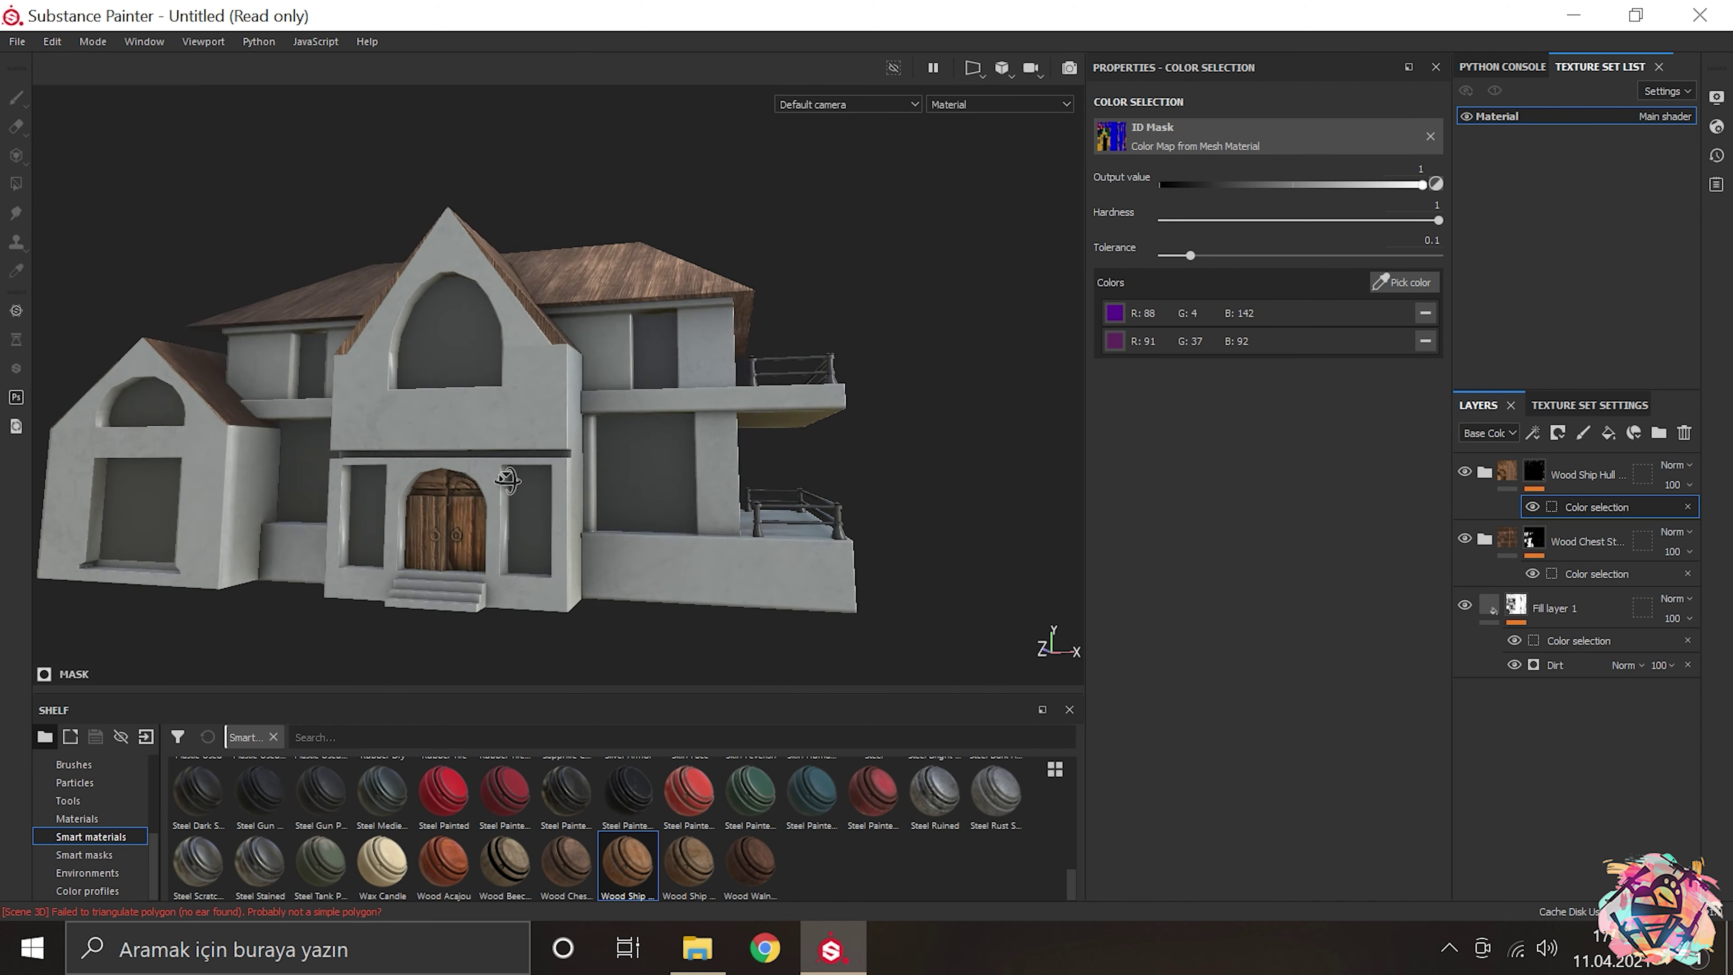
scroll("up", 3)
left_click_drag(386, 337, 536, 321)
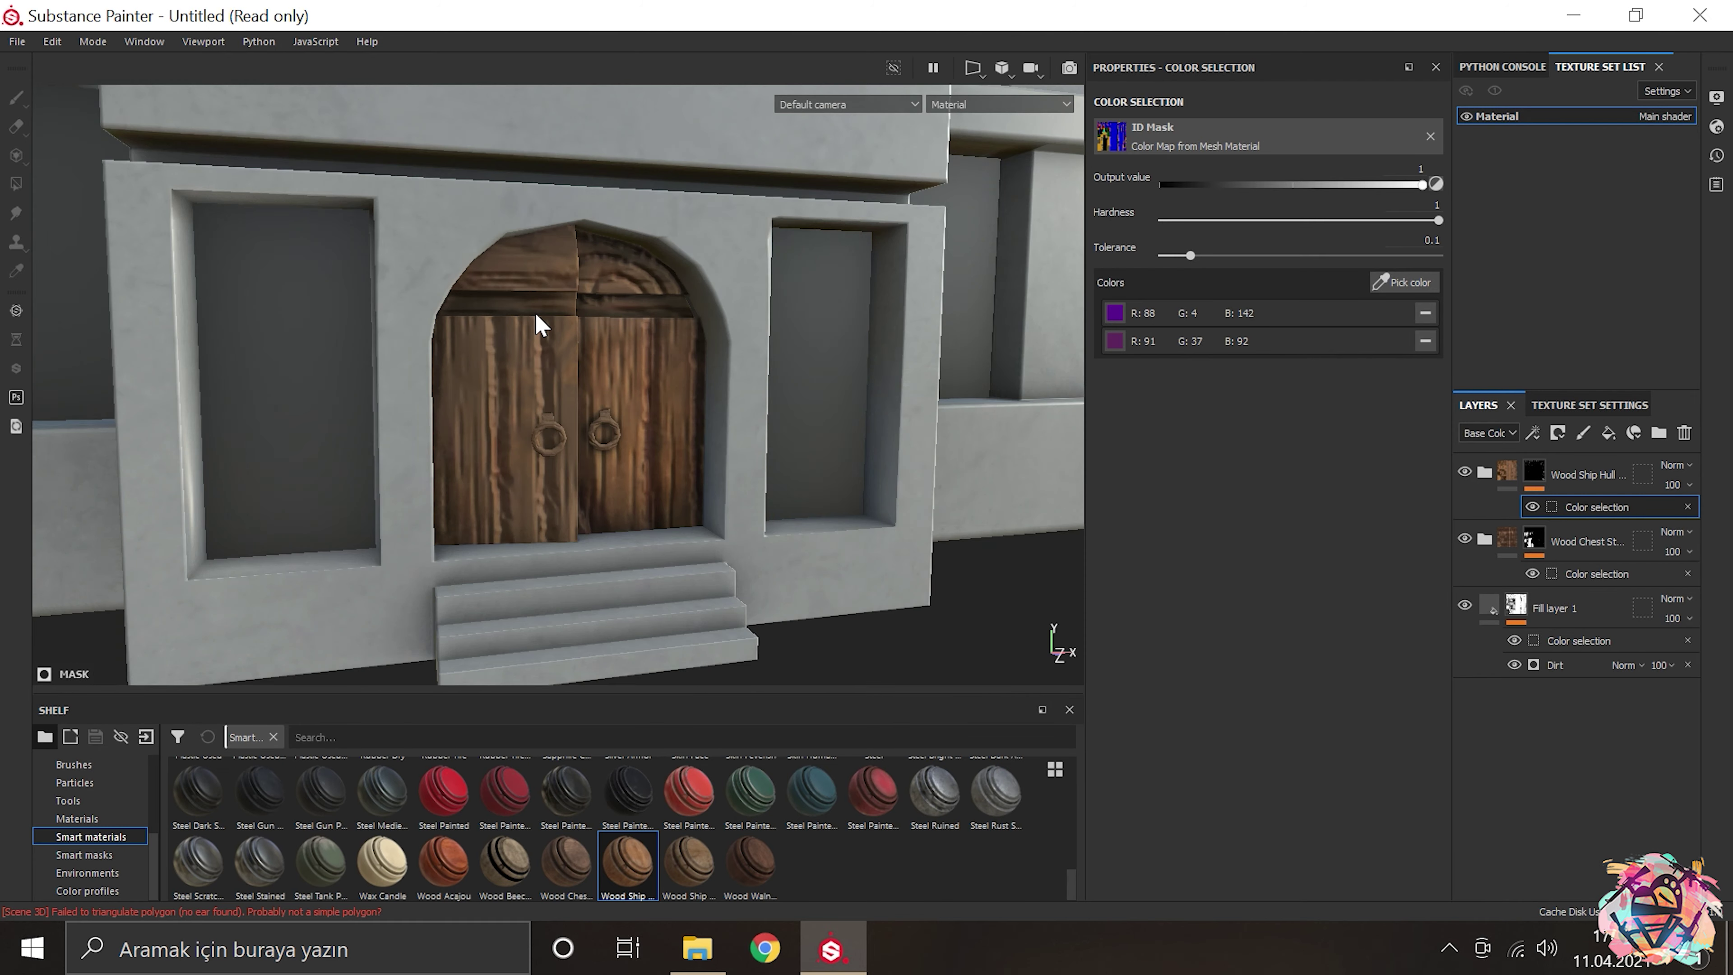
scroll("up", 3)
left_click(1509, 477)
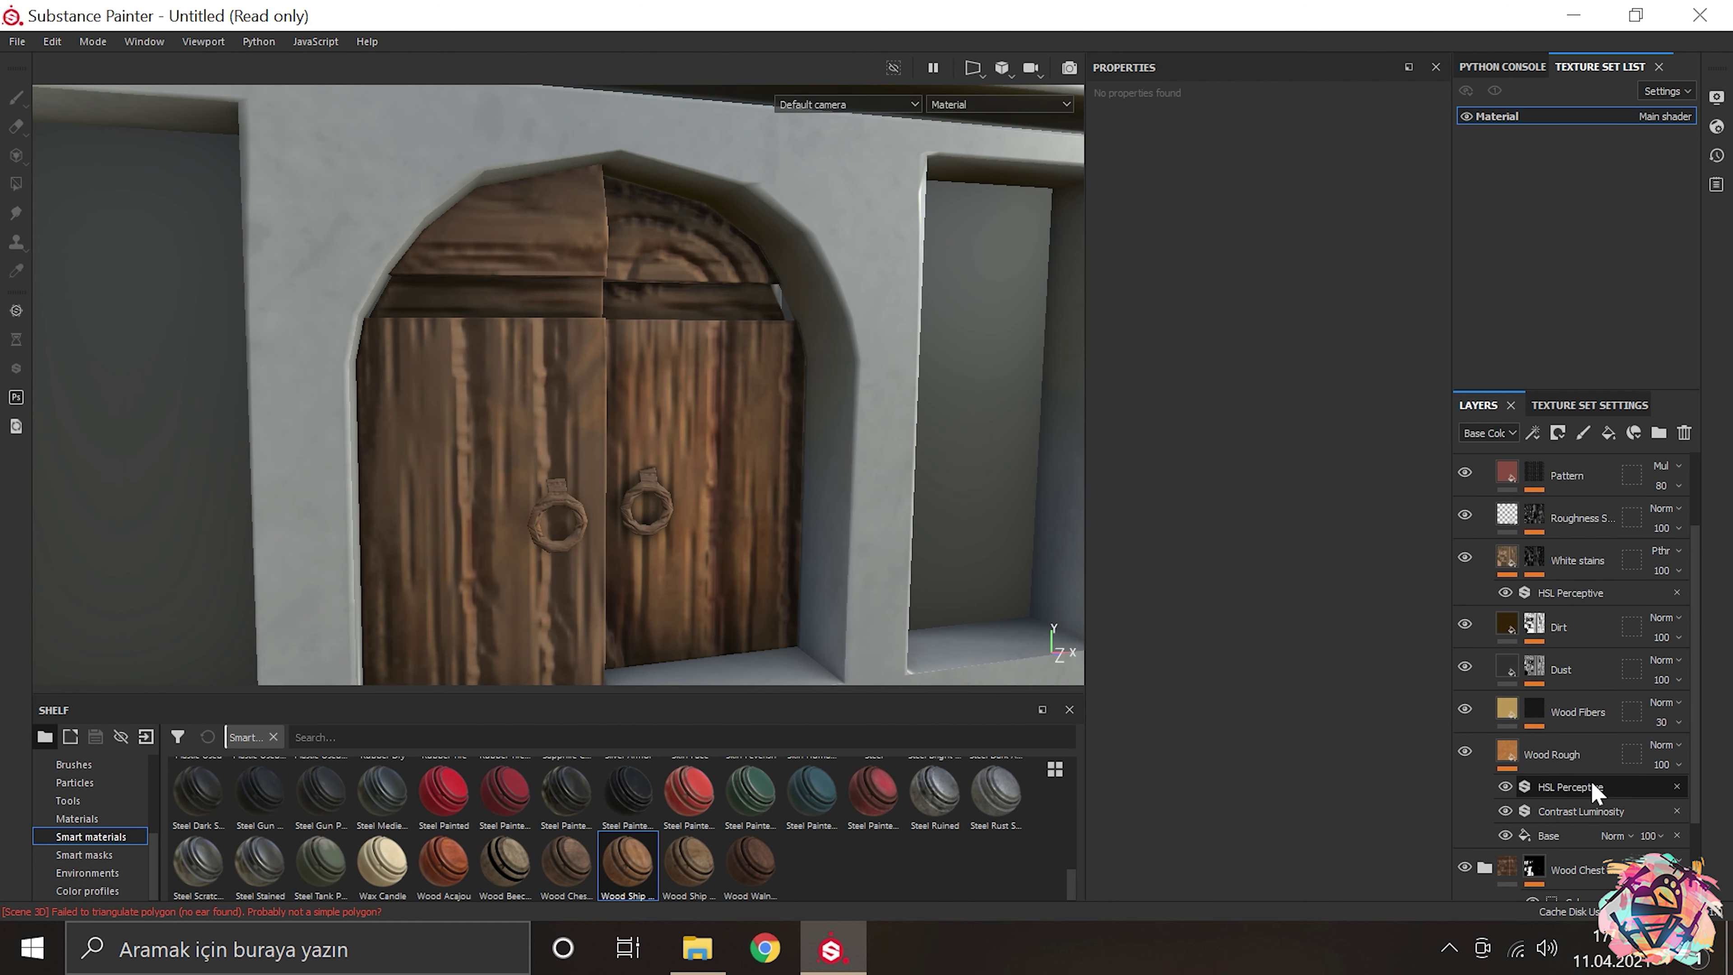
scroll("down", 3)
left_click(1573, 737)
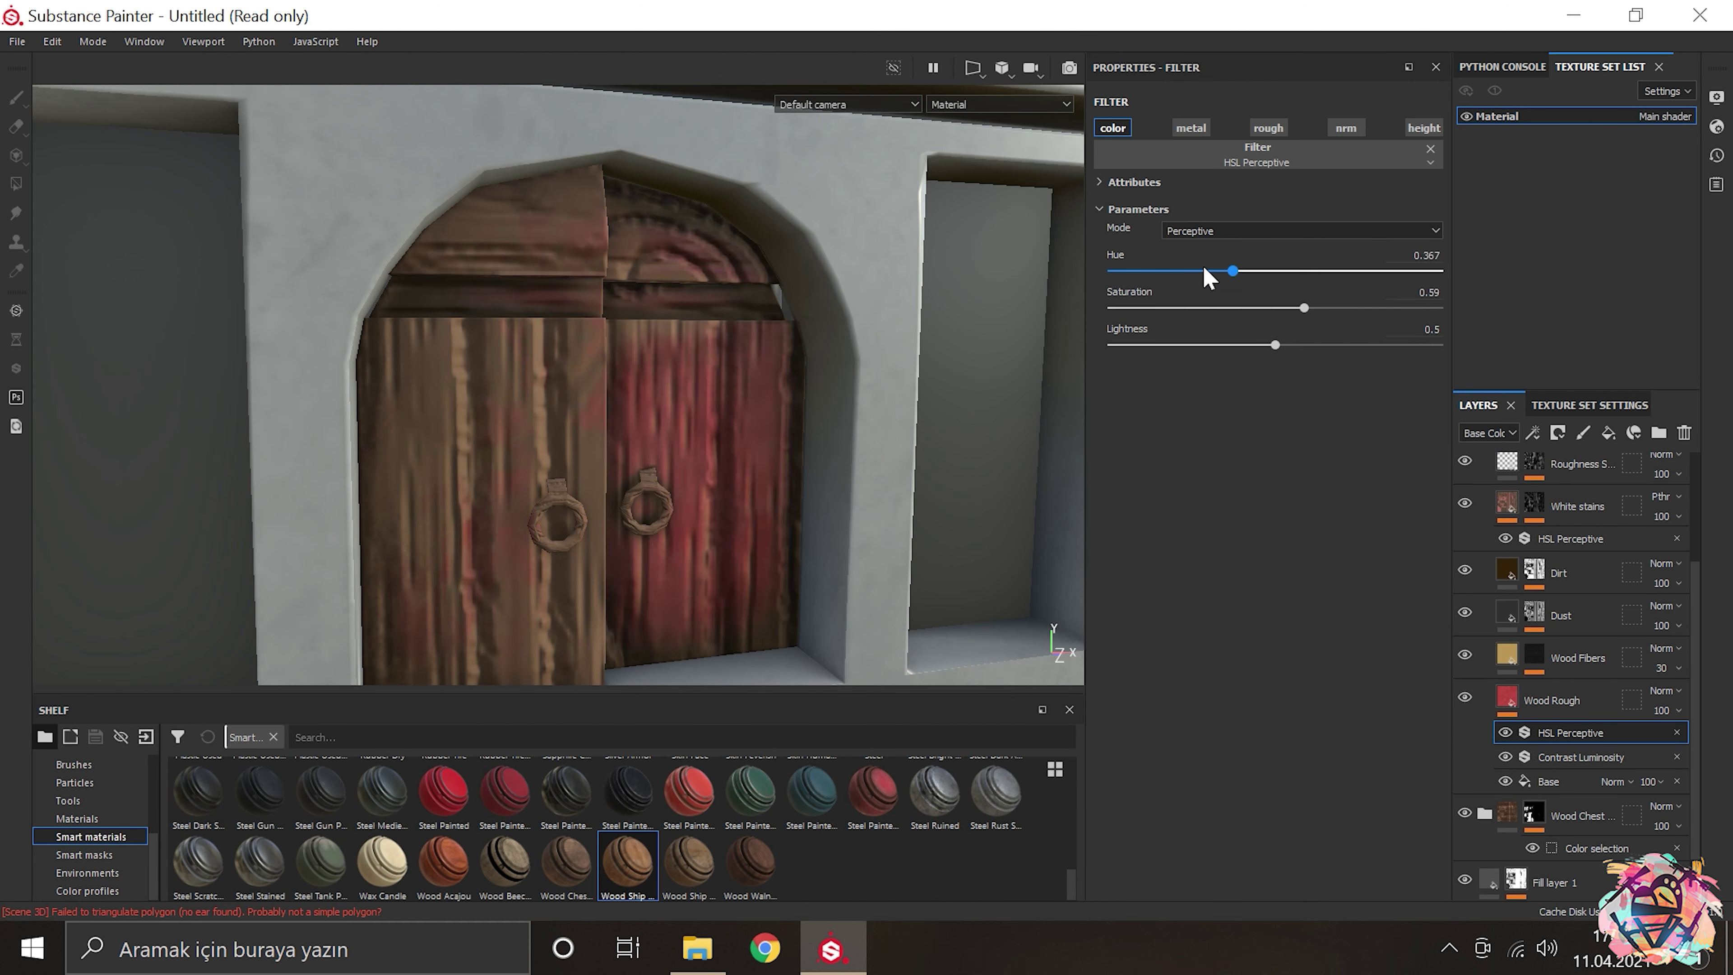
scroll("down", 3)
scroll("down", 3)
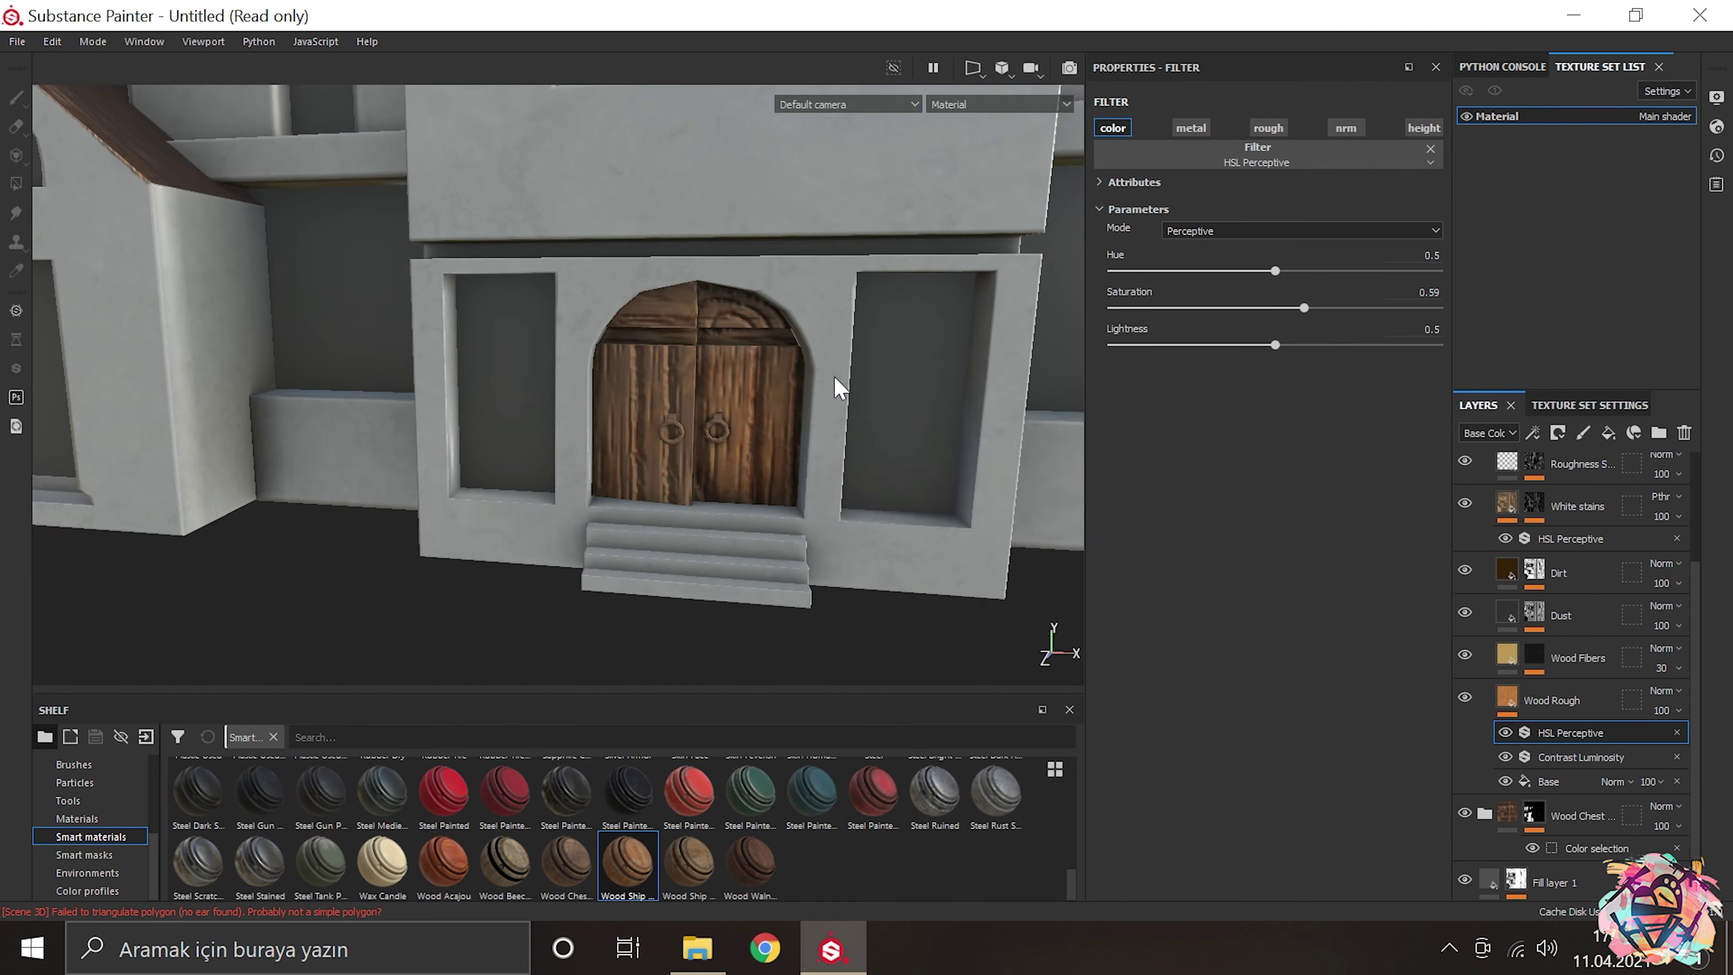
left_click_drag(839, 384, 523, 508)
key("Tab")
scroll("down", 3)
scroll("up", 3)
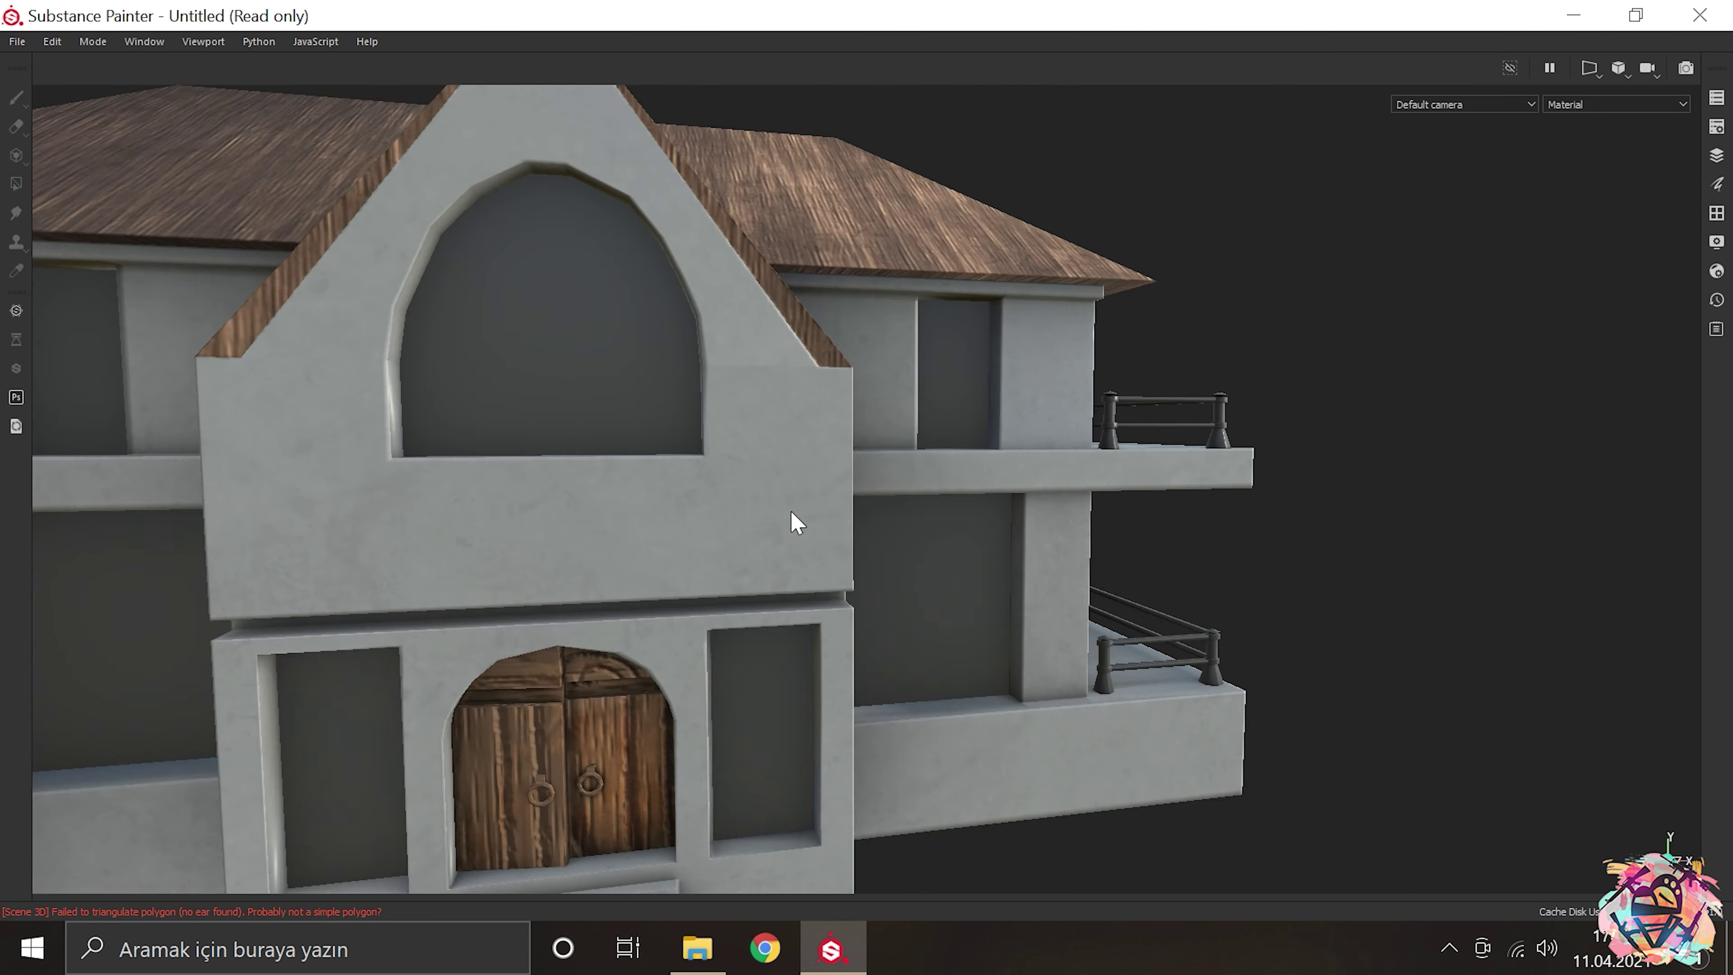
left_click_drag(793, 514, 843, 434)
key("Tab")
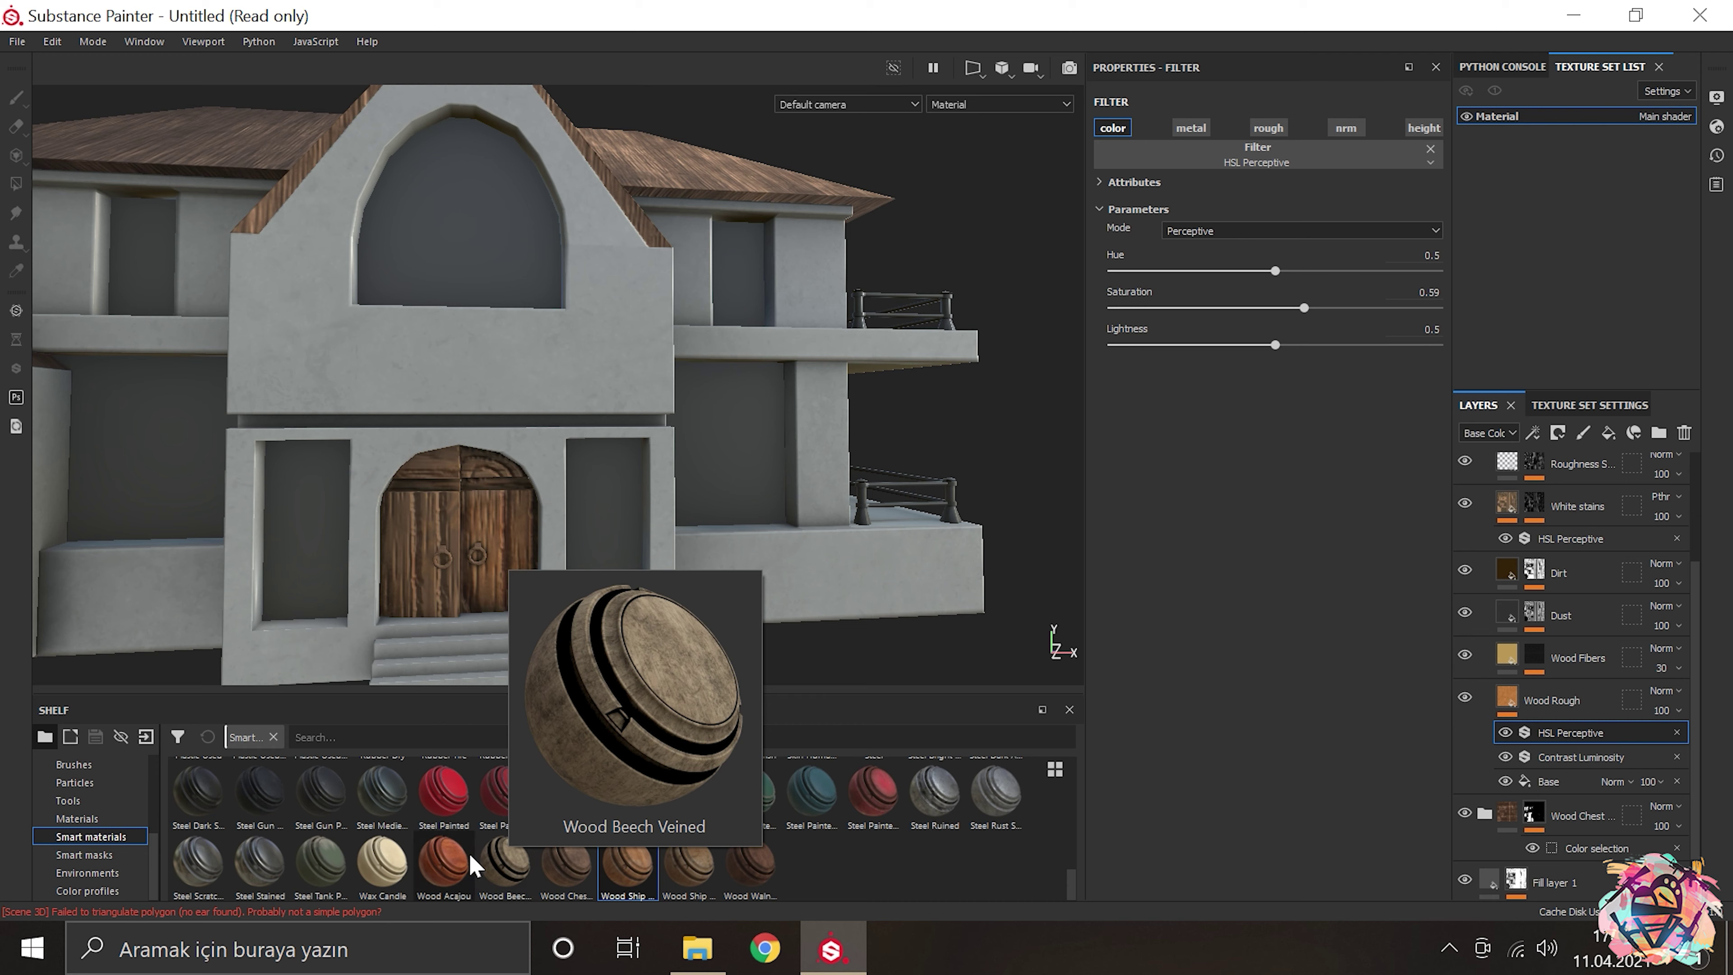
left_click_drag(382, 862, 521, 377)
Step: Expand the Wax Candle group and darken its base layer colour
scroll("up", 3)
scroll("down", 3)
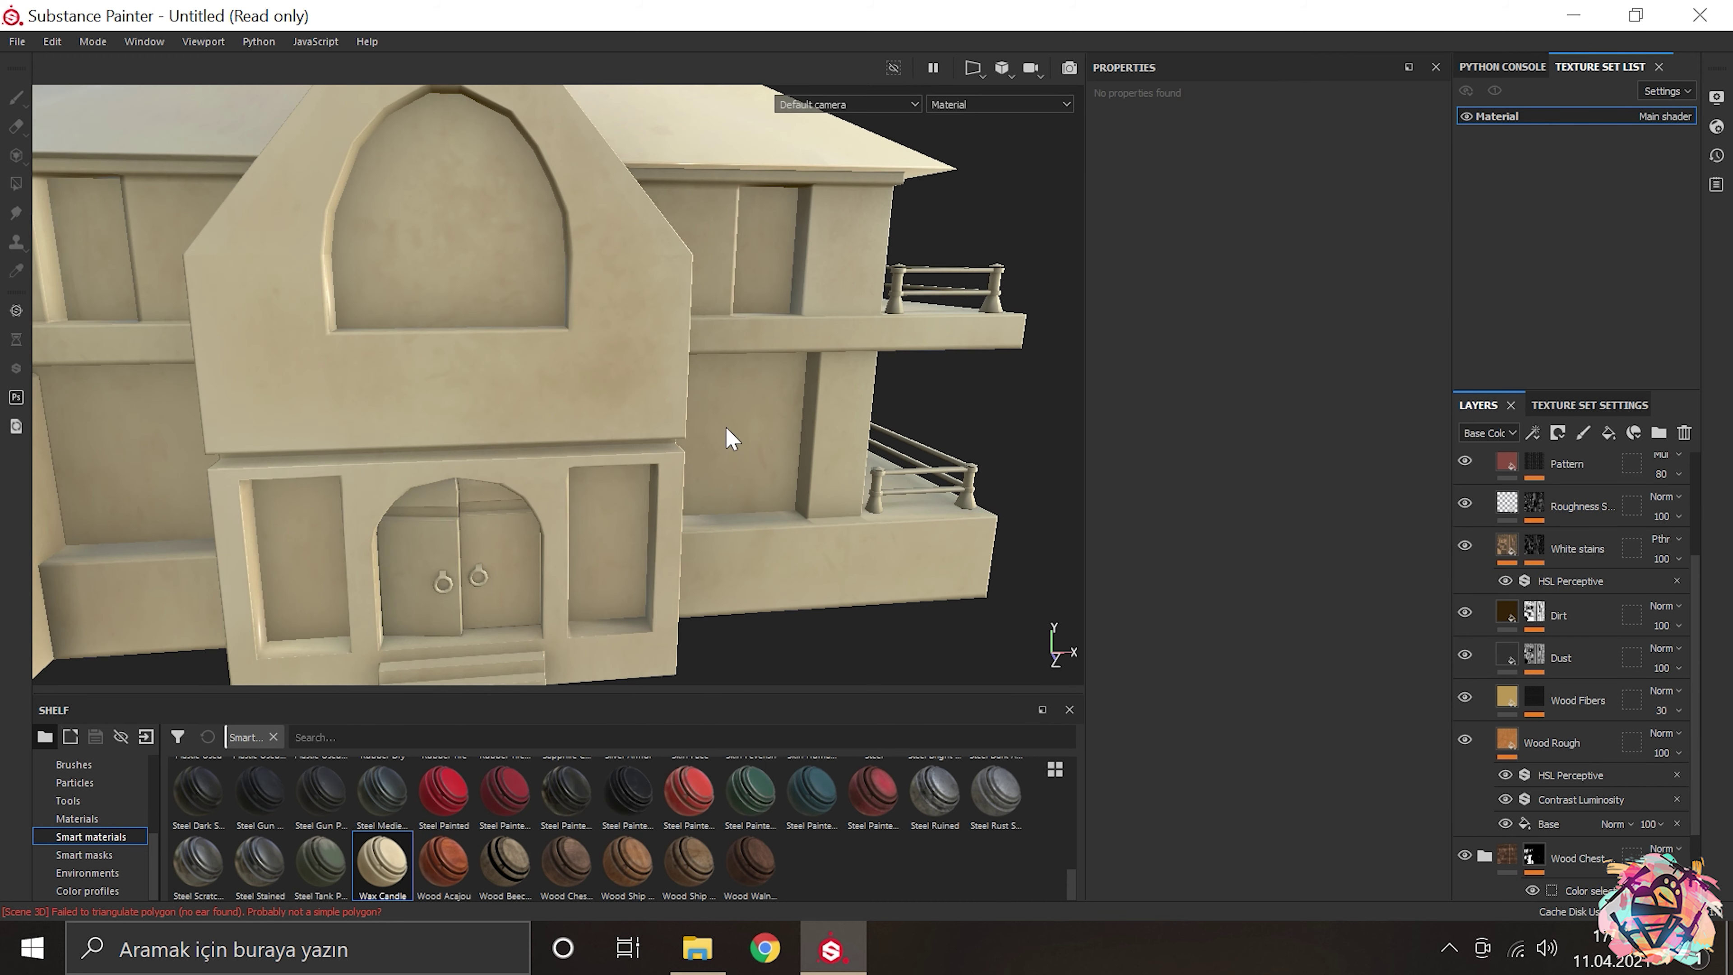
scroll("down", 3)
left_click_drag(889, 348, 329, 480)
left_click(1485, 514)
left_click(1485, 473)
left_click(1539, 686)
left_click_drag(1330, 582, 1323, 606)
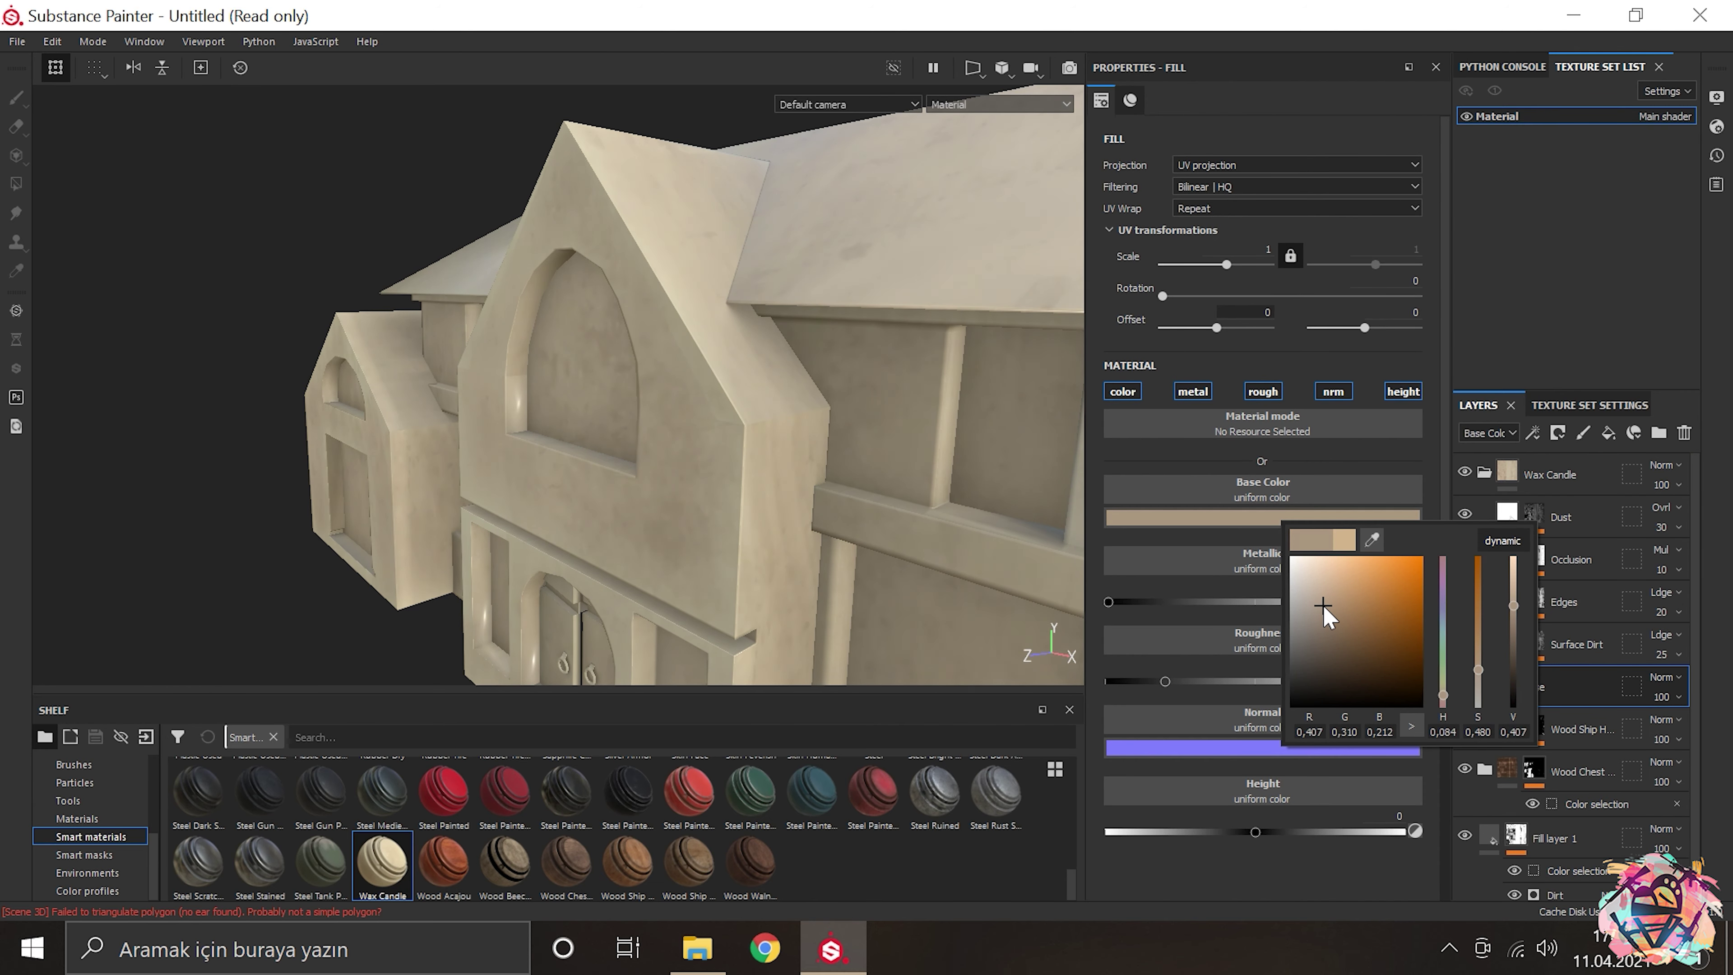
Step: Pick a still darker Wax Candle base colour, checking it from a low angle
scroll("up", 3)
scroll("down", 3)
scroll("down", 3)
scroll("up", 3)
left_click_drag(503, 367, 1082, 505)
scroll("down", 3)
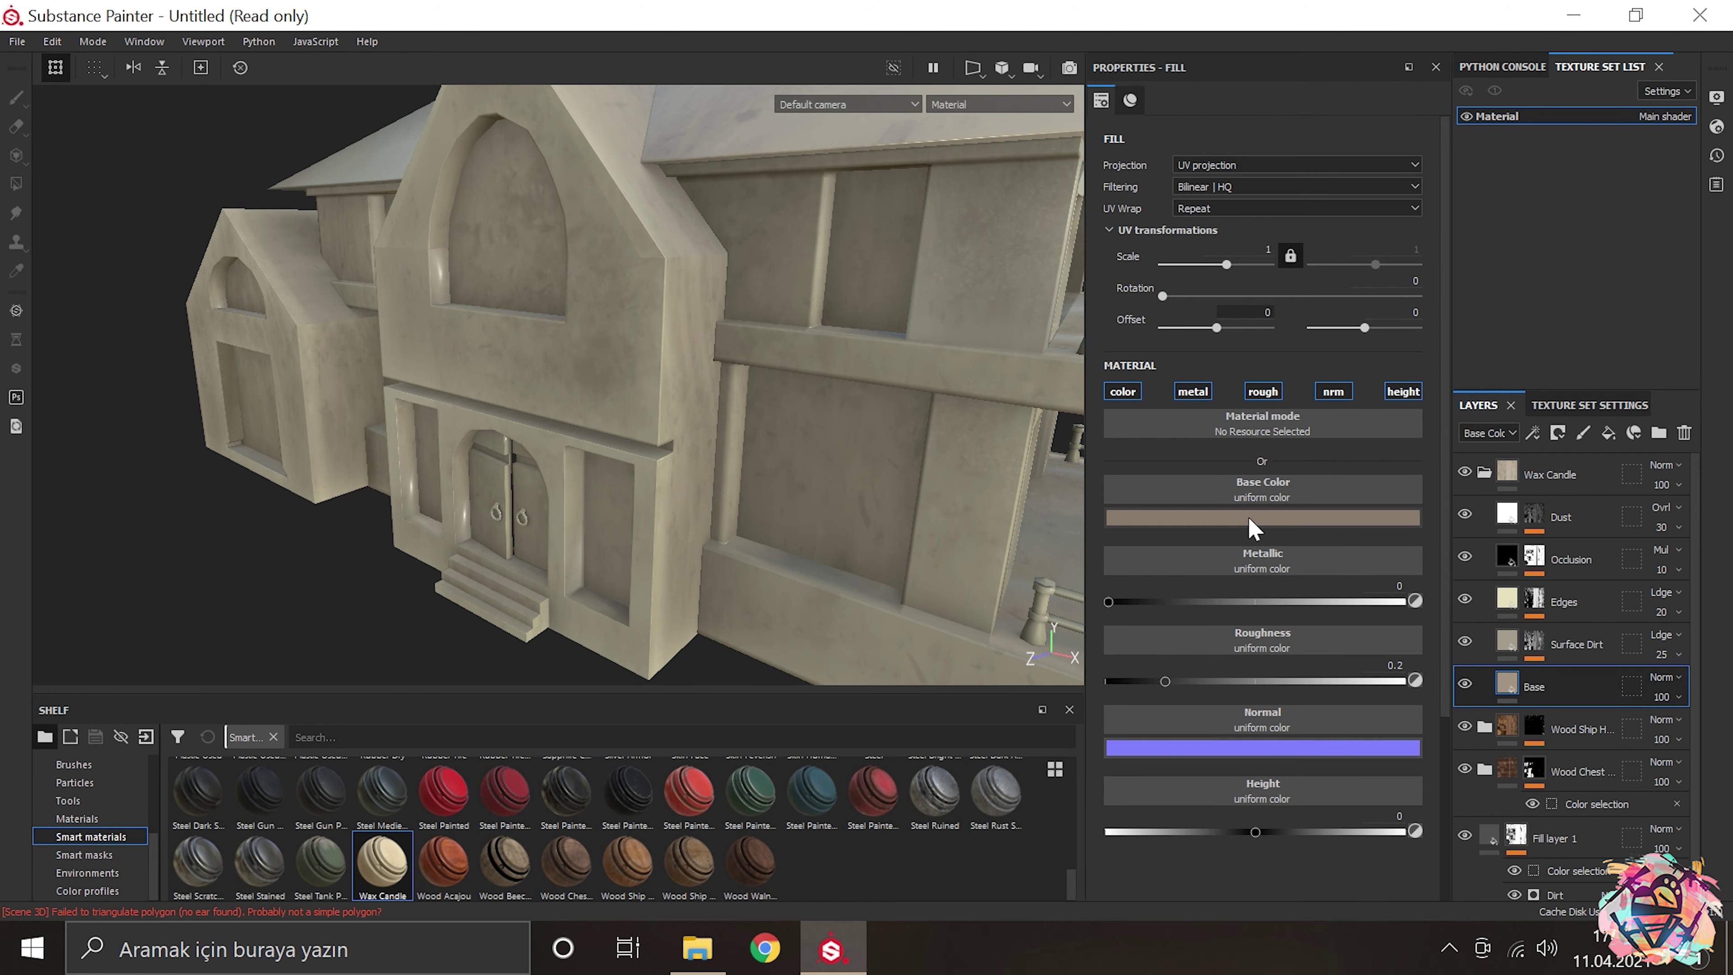
left_click(1365, 641)
Step: Raise the Wax Candle base layer roughness to 0.8705
left_click_drag(683, 410, 716, 436)
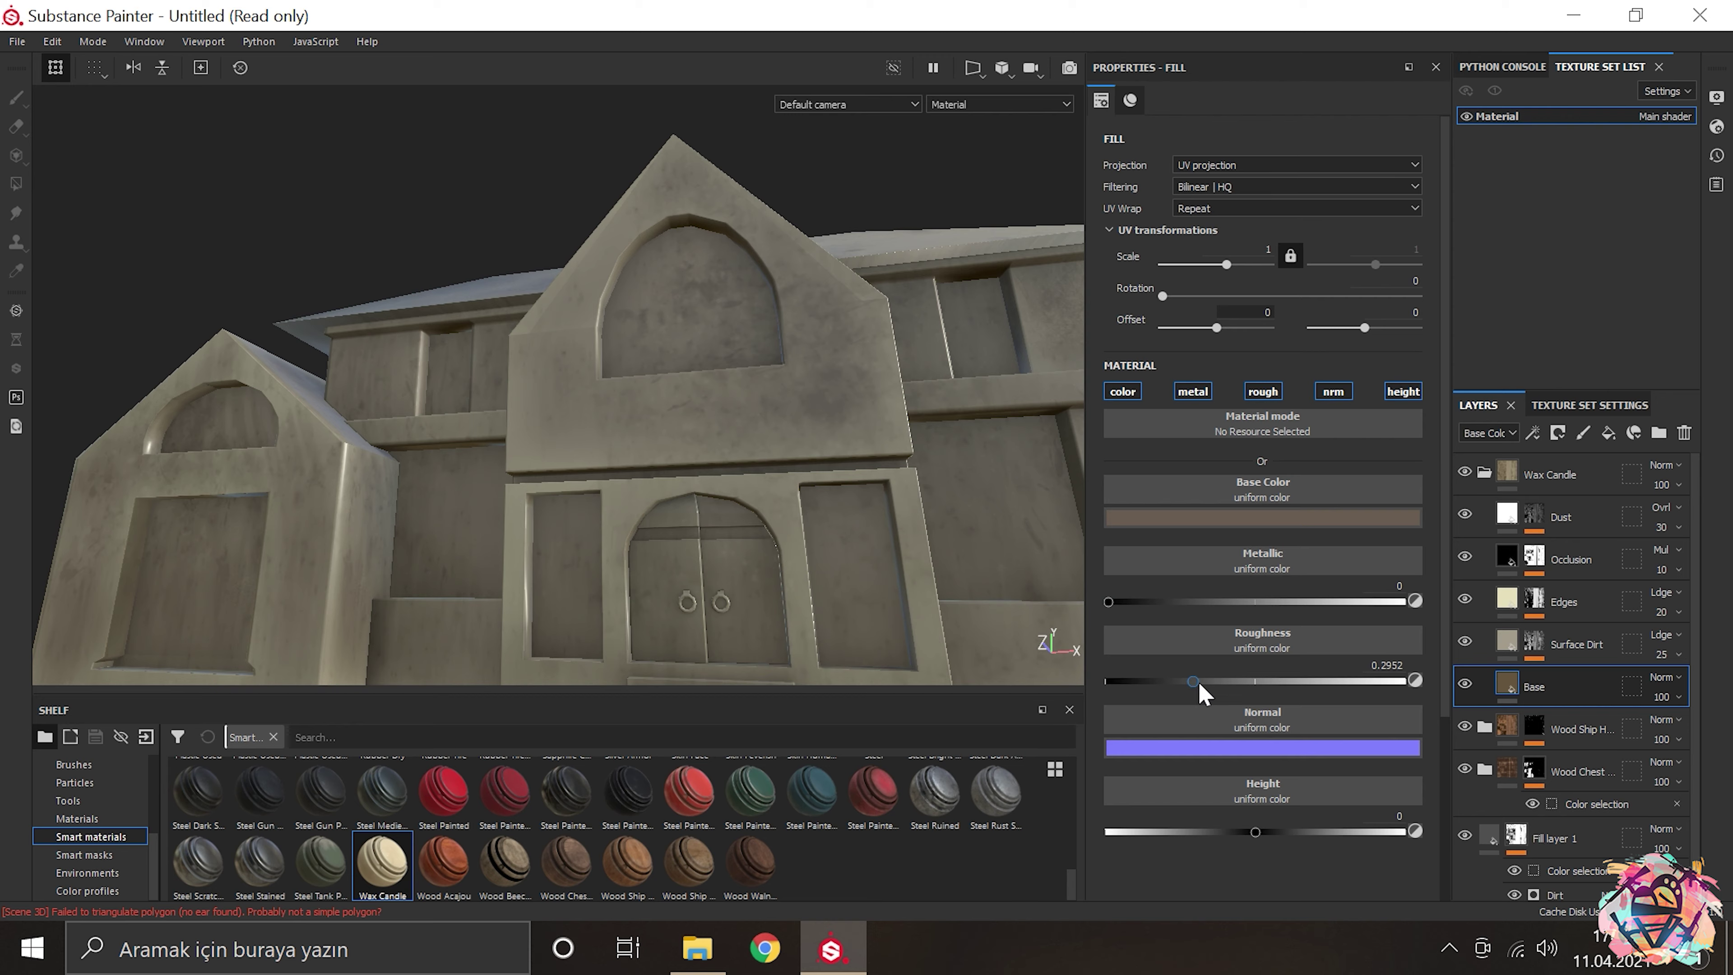
left_click_drag(955, 546, 410, 478)
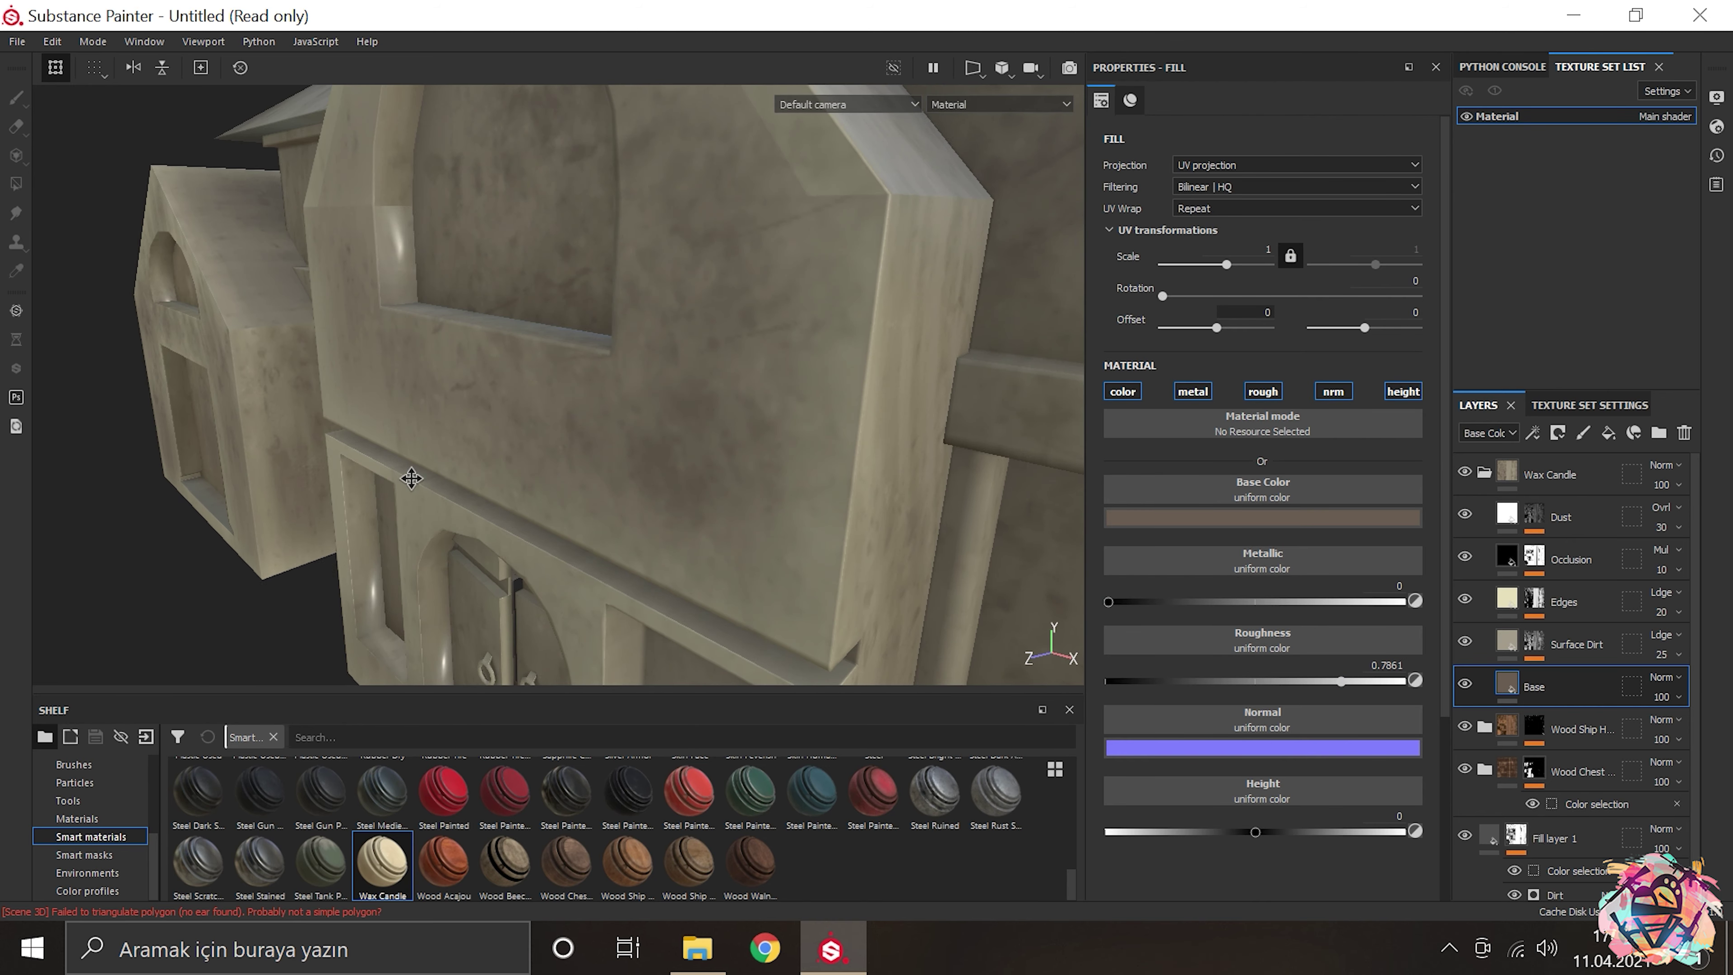
left_click_drag(1108, 681, 1366, 681)
left_click_drag(887, 478, 711, 416)
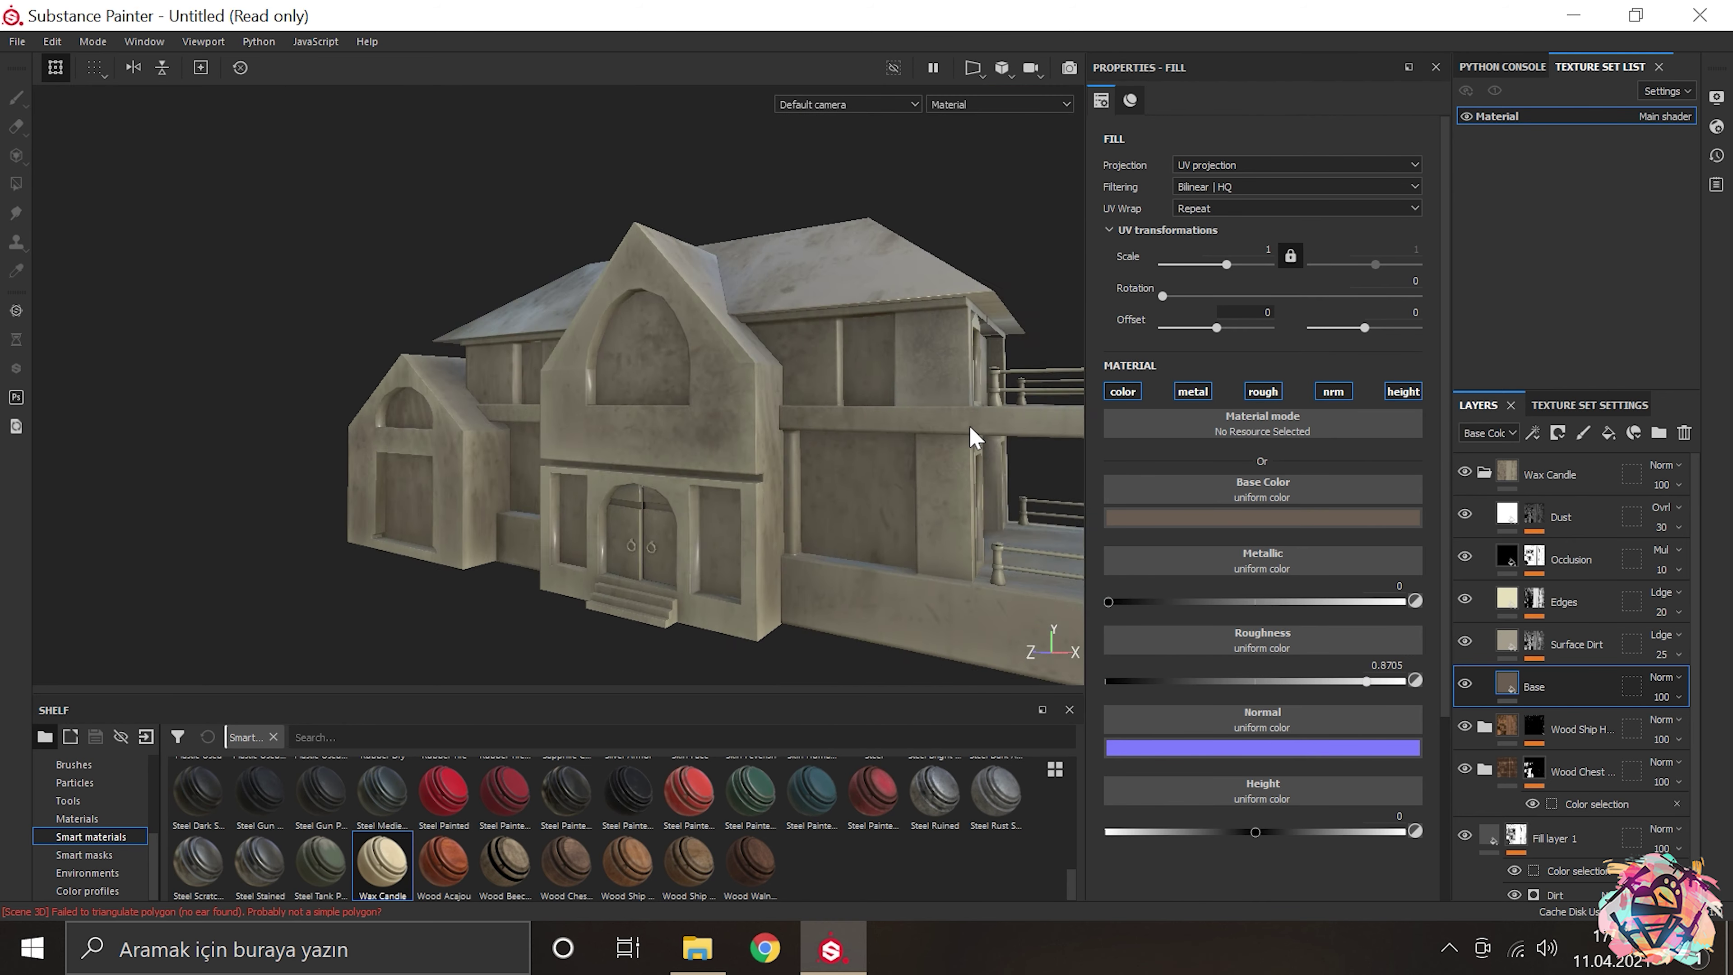
scroll("up", 3)
left_click(1218, 517)
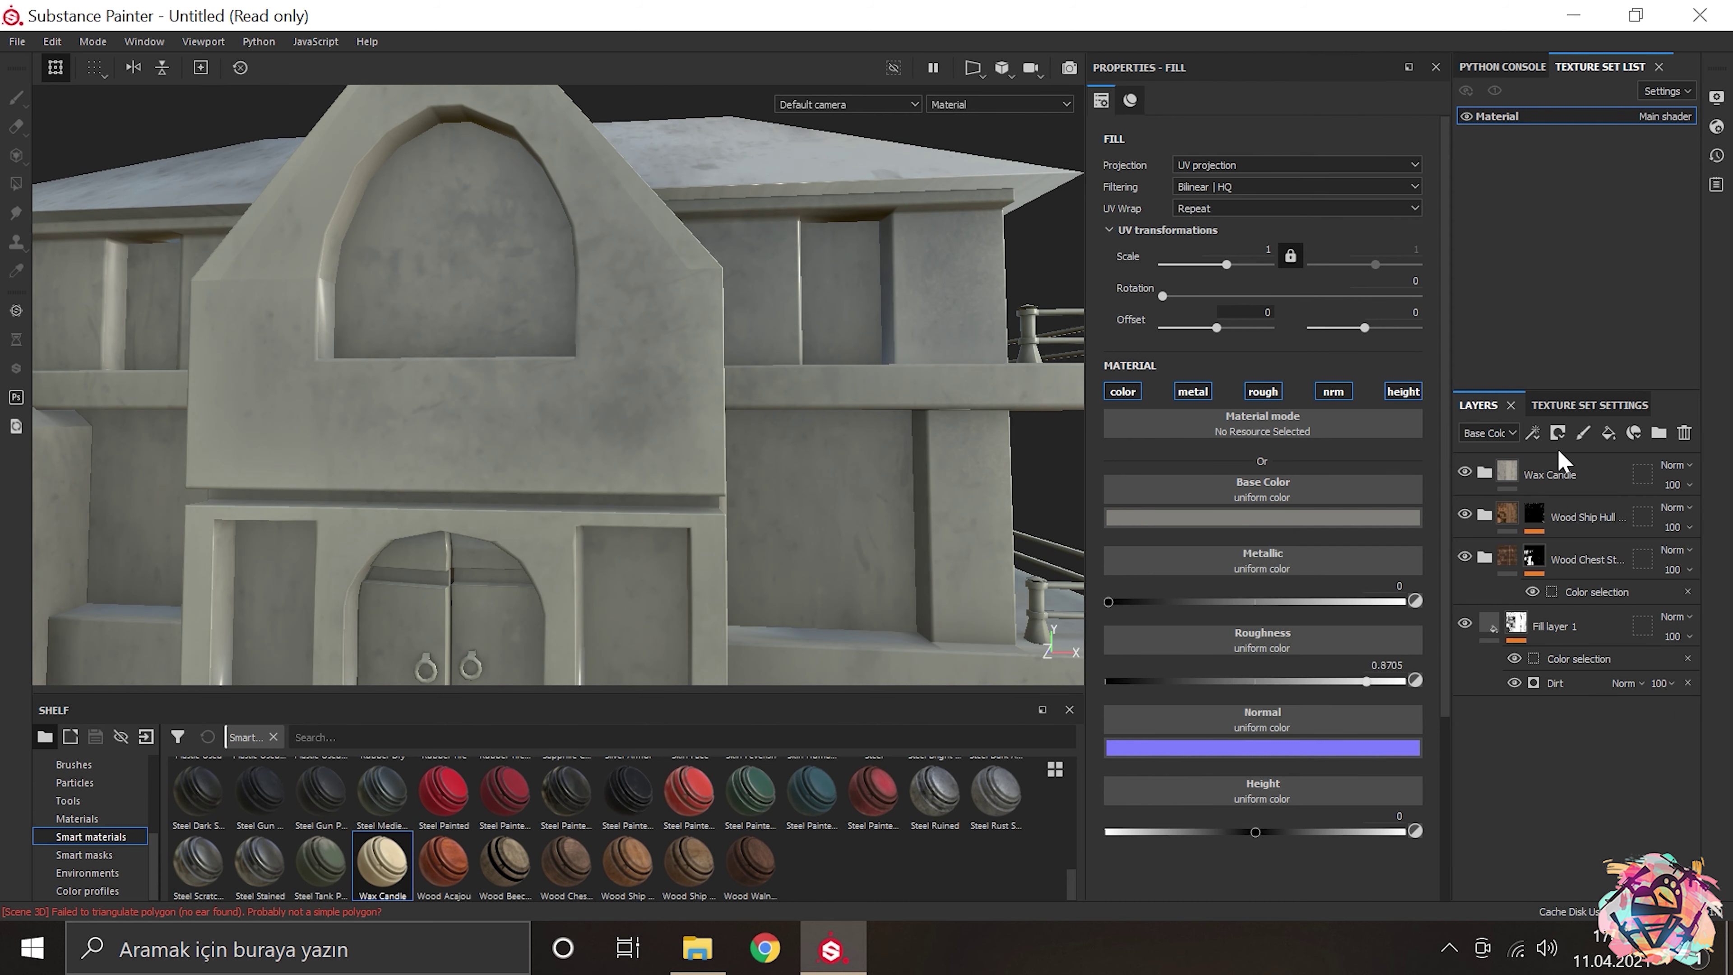
Step: Give the Wax Candle layer a black mask with a Color Selection effect
left_click(1557, 432)
left_click(1549, 470)
left_click(1573, 610)
left_click_drag(673, 386, 588, 472)
key("Tab")
key("Tab")
Step: Tint the wax base colour orange-yellow on the front walls
left_click(1489, 472)
left_click(1337, 517)
left_click_drag(887, 454, 853, 308)
left_click_drag(853, 307, 669, 336)
left_click_drag(669, 337, 704, 299)
left_click_drag(704, 298, 983, 454)
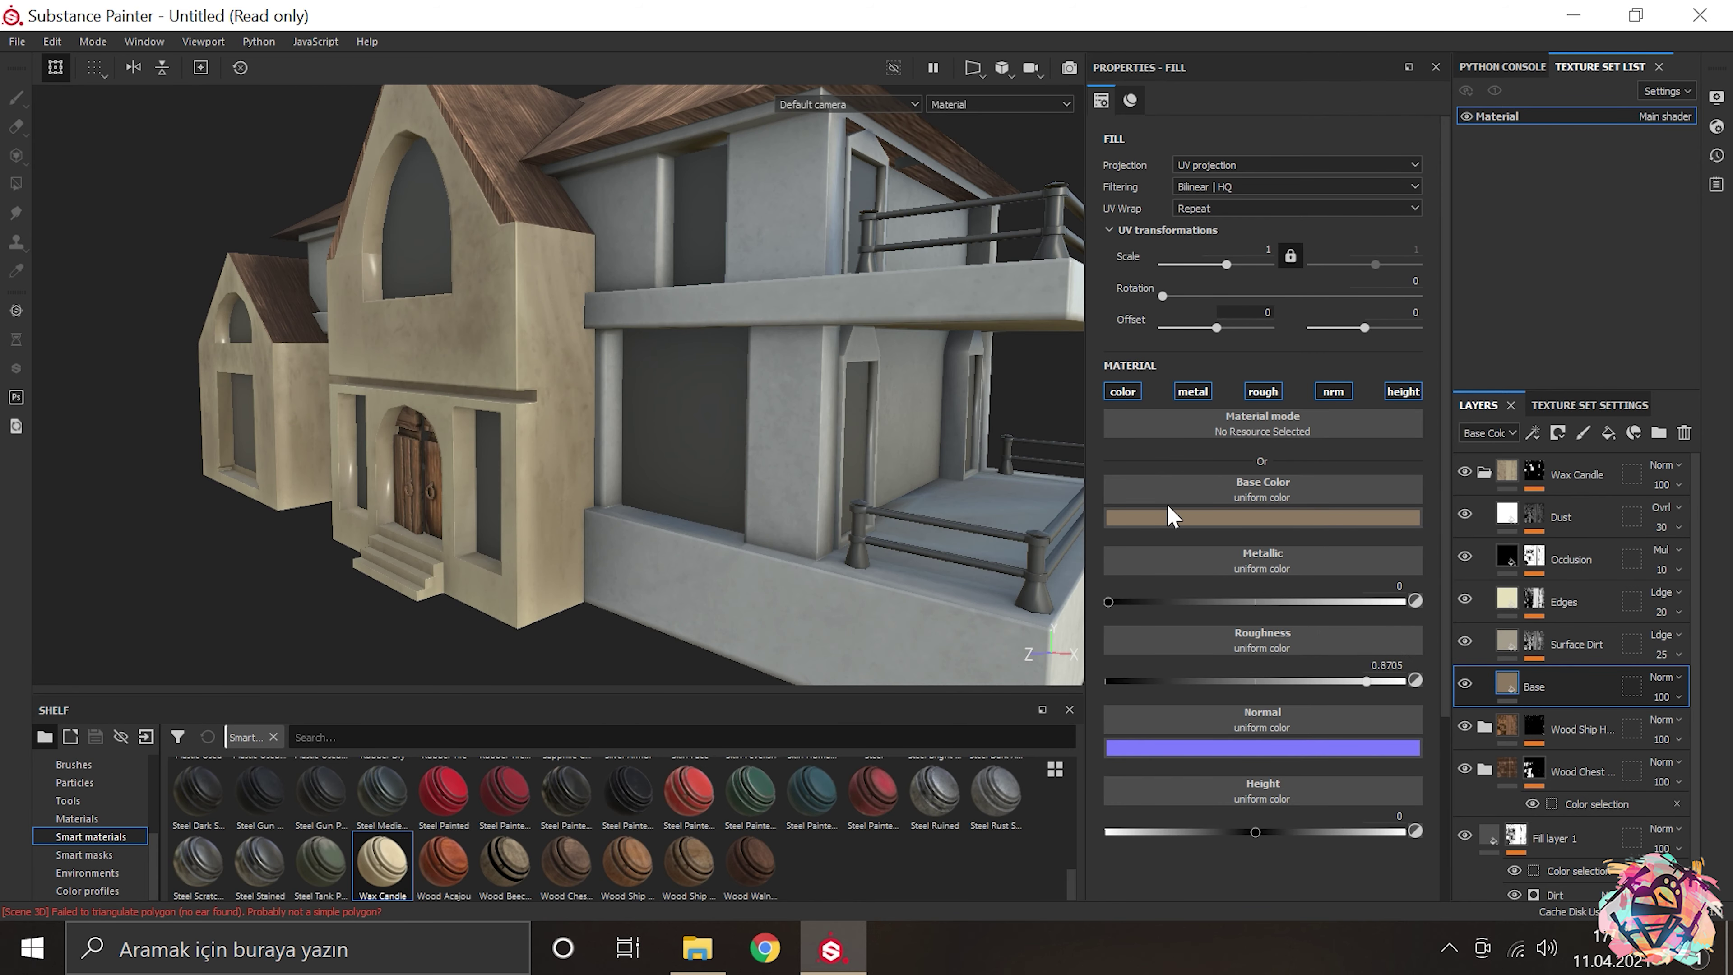
left_click(1198, 517)
left_click(1305, 585)
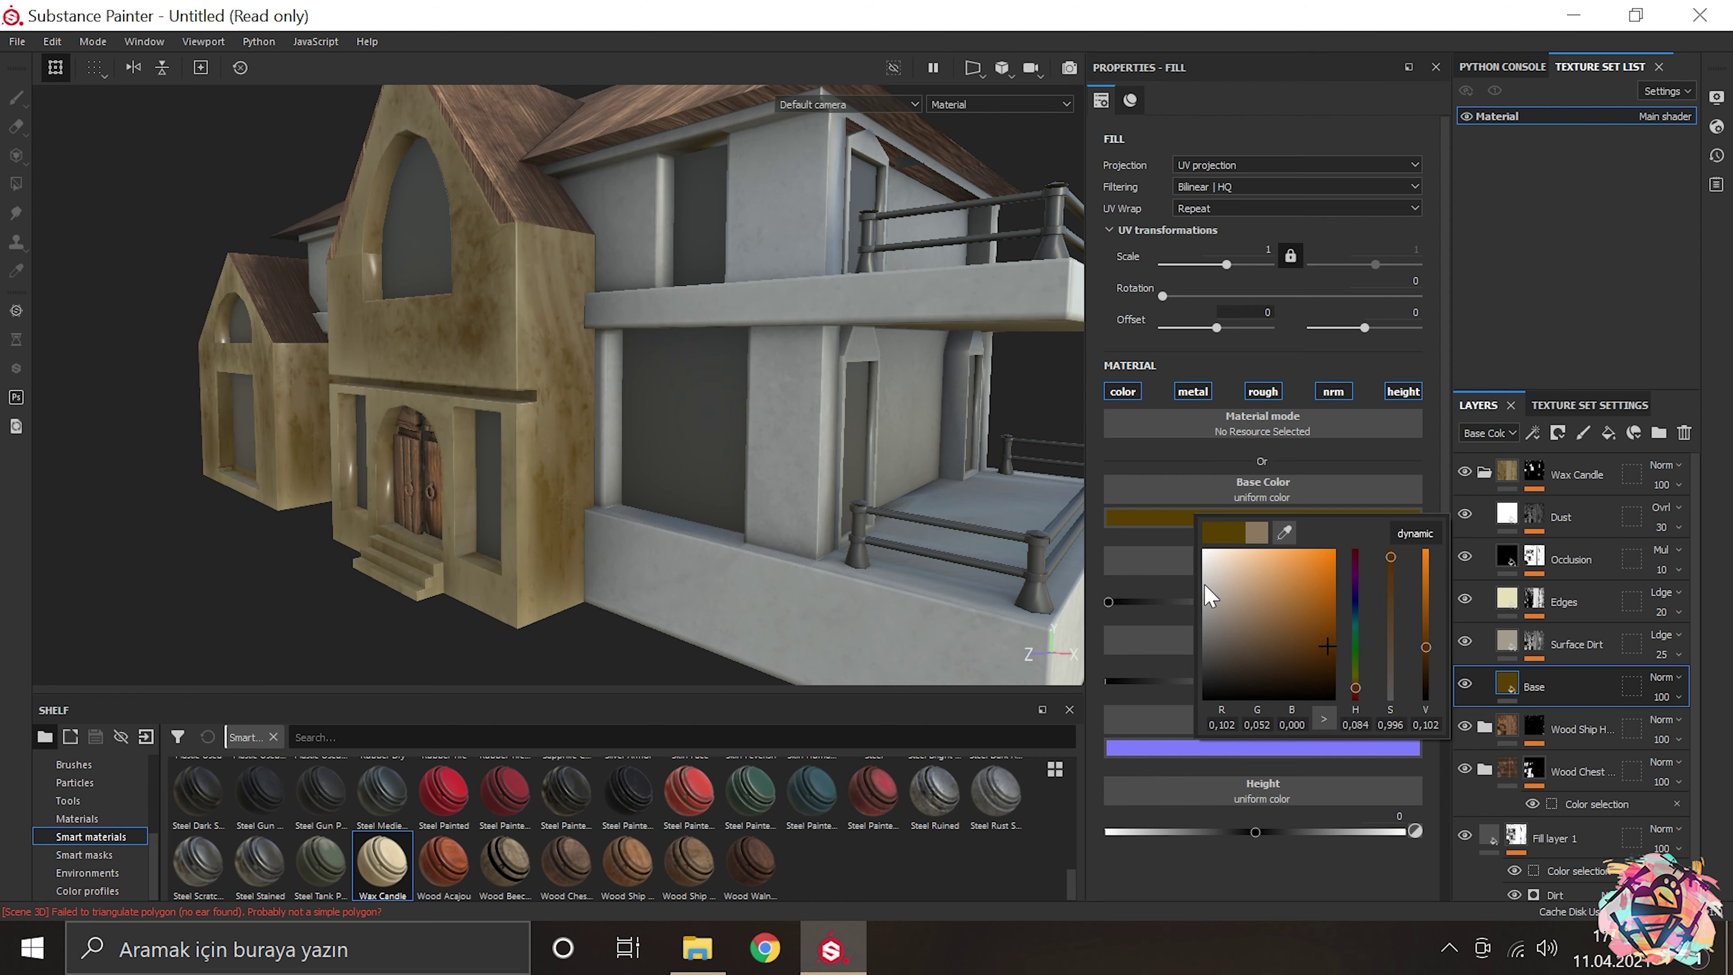
Step: Darken the wax base colour to near-black for grimy front gable walls
left_click_drag(887, 478, 665, 425)
key("Tab")
left_click_drag(665, 426, 709, 399)
left_click_drag(708, 398, 669, 444)
left_click_drag(669, 444, 650, 434)
key("Tab")
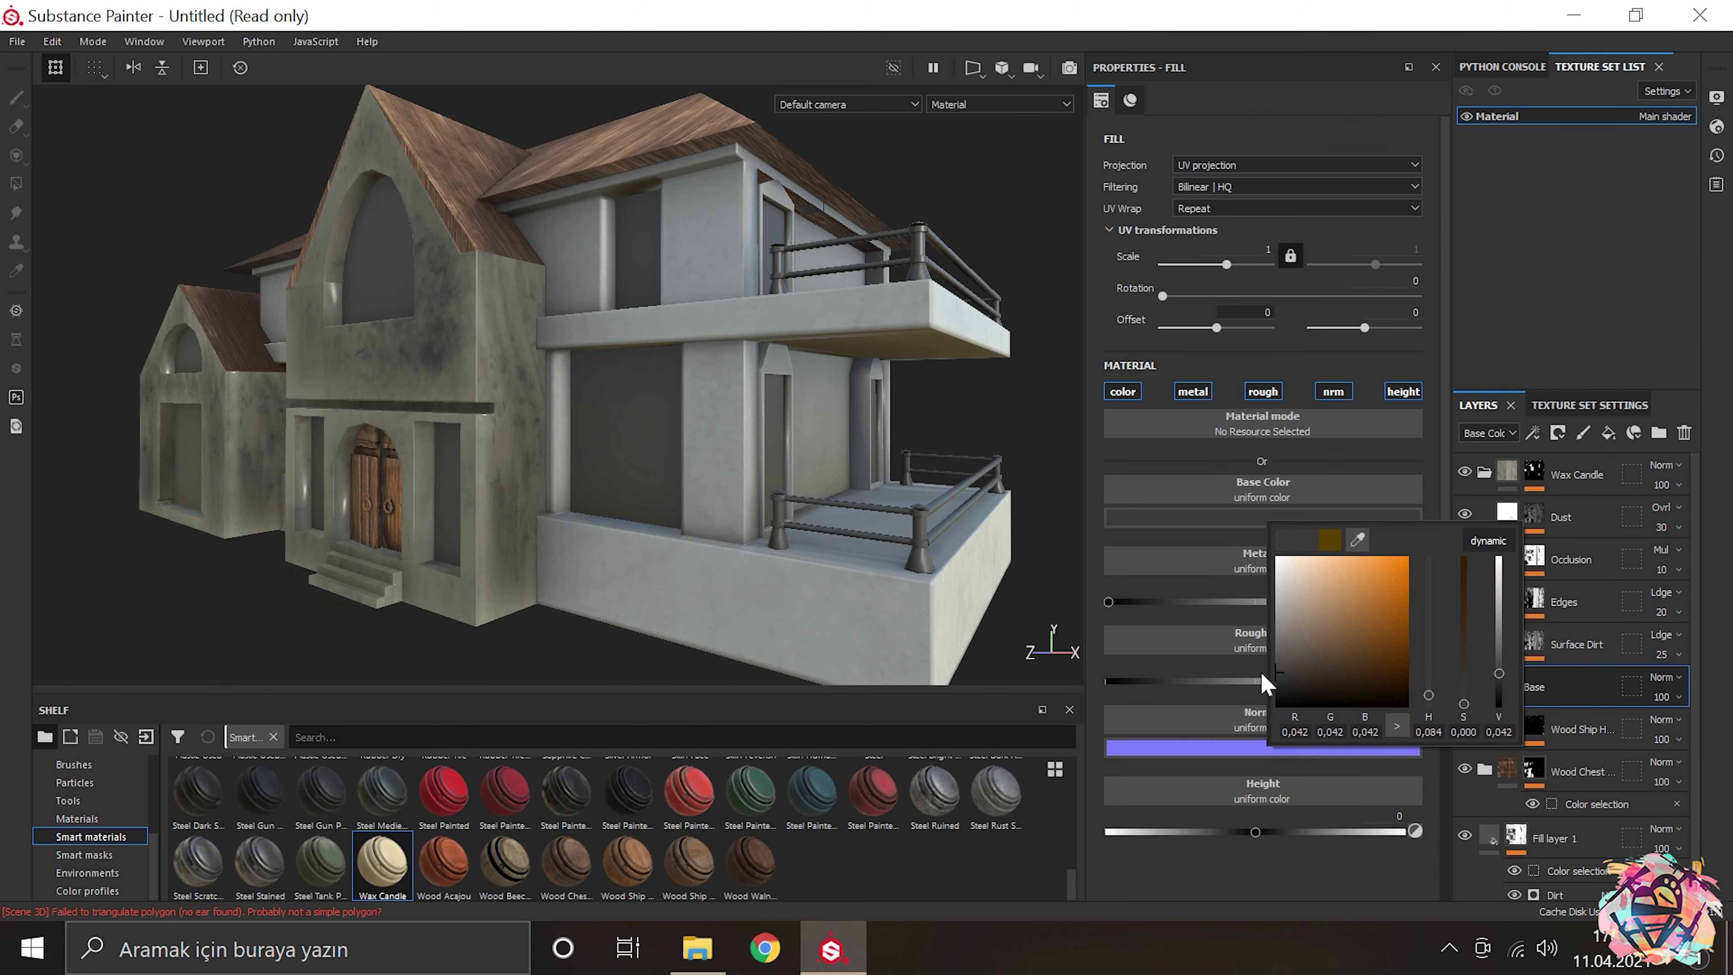
left_click_drag(751, 410, 614, 423)
left_click_drag(614, 423, 580, 382)
left_click_drag(580, 382, 532, 410)
left_click_drag(532, 410, 437, 437)
Step: Save the project with Ctrl+S
key("Tab")
left_click_drag(437, 437, 495, 600)
left_click_drag(495, 601, 560, 436)
key("ctrl+s")
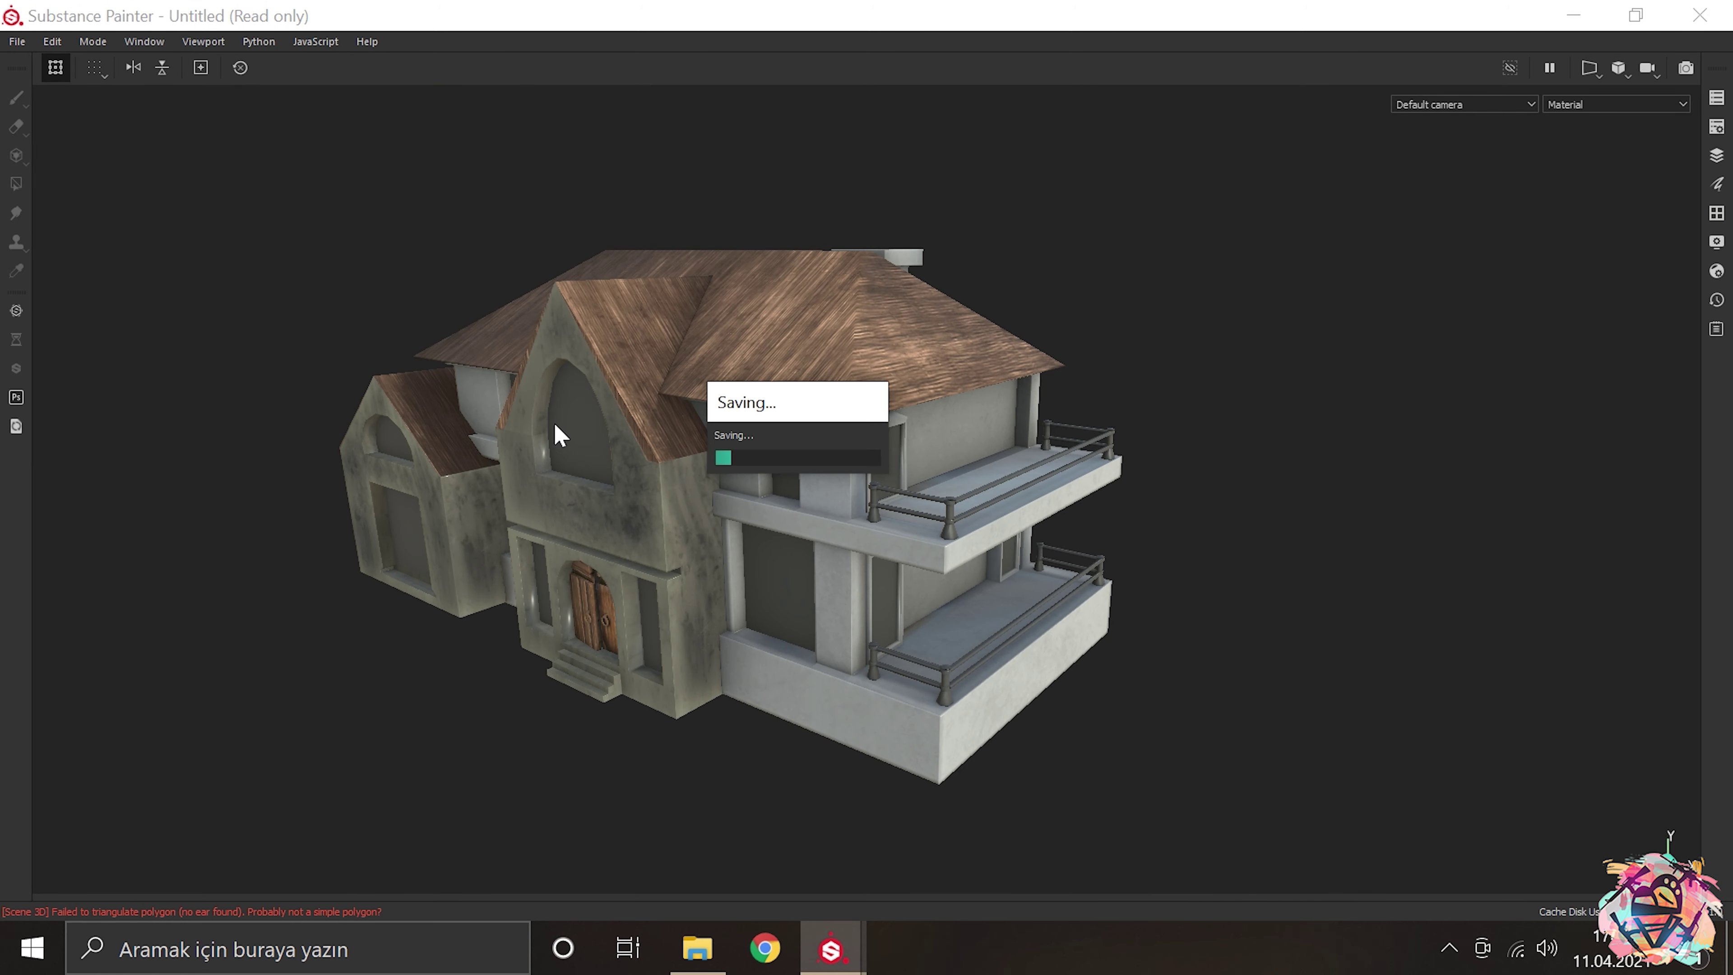
Step: Use Save As to store the project as Home2 in the Subs folder
left_click(66, 238)
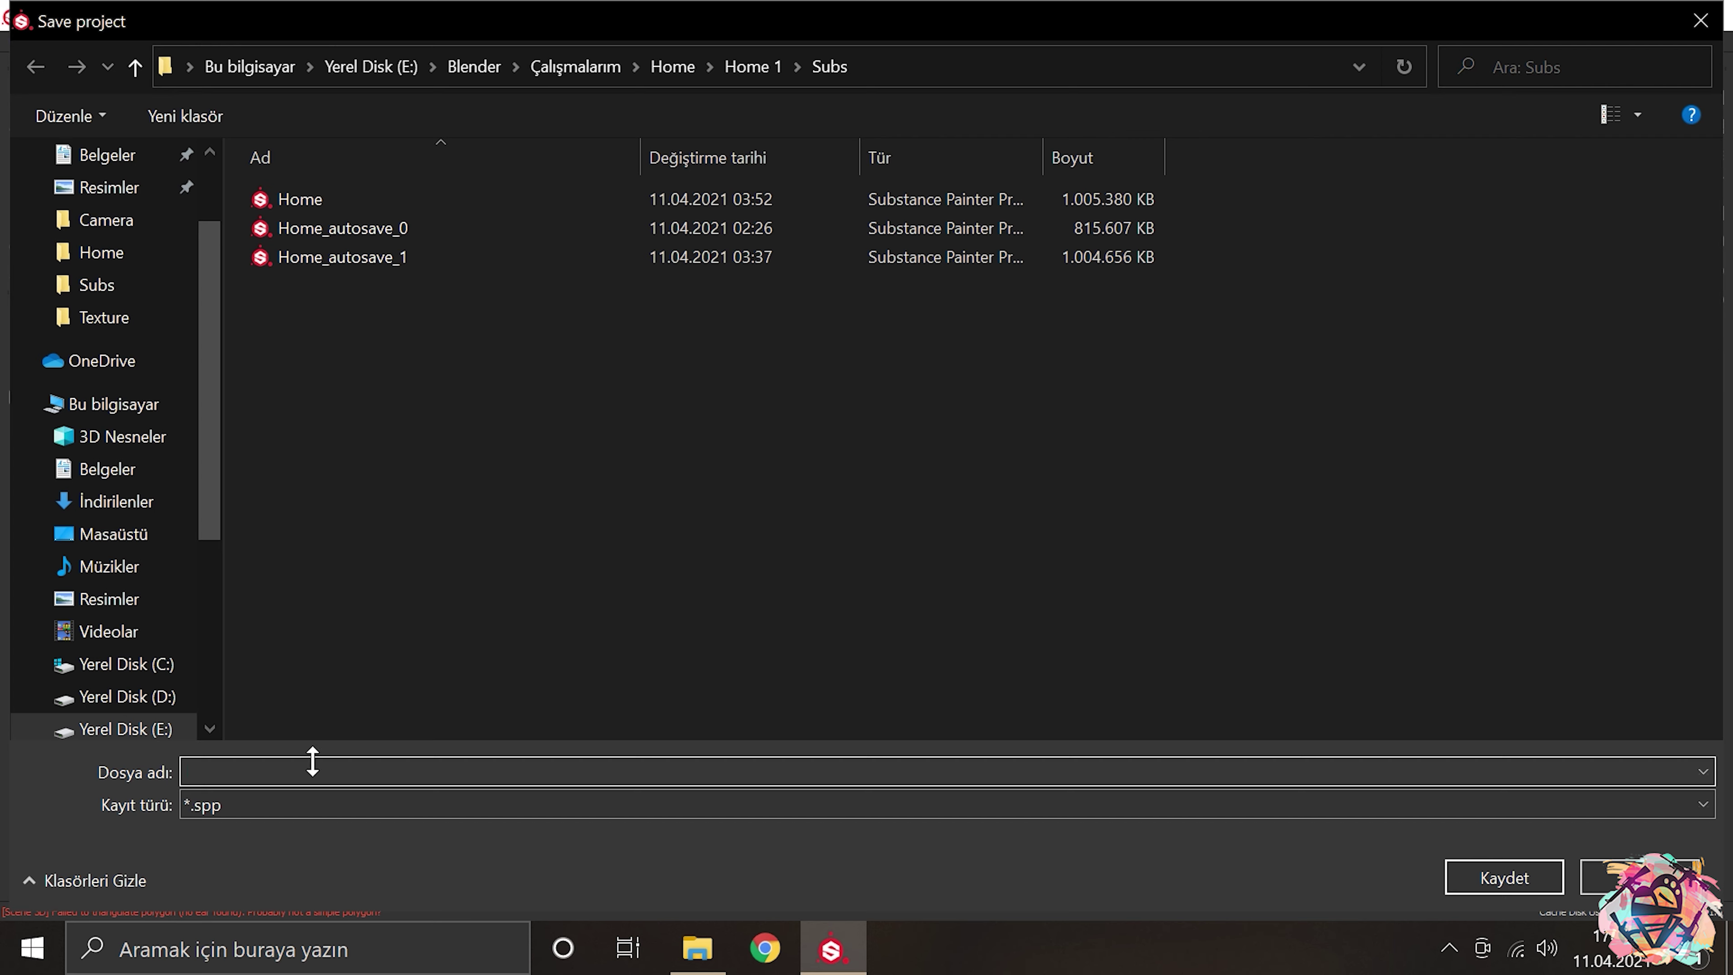
type("Home")
key("Return")
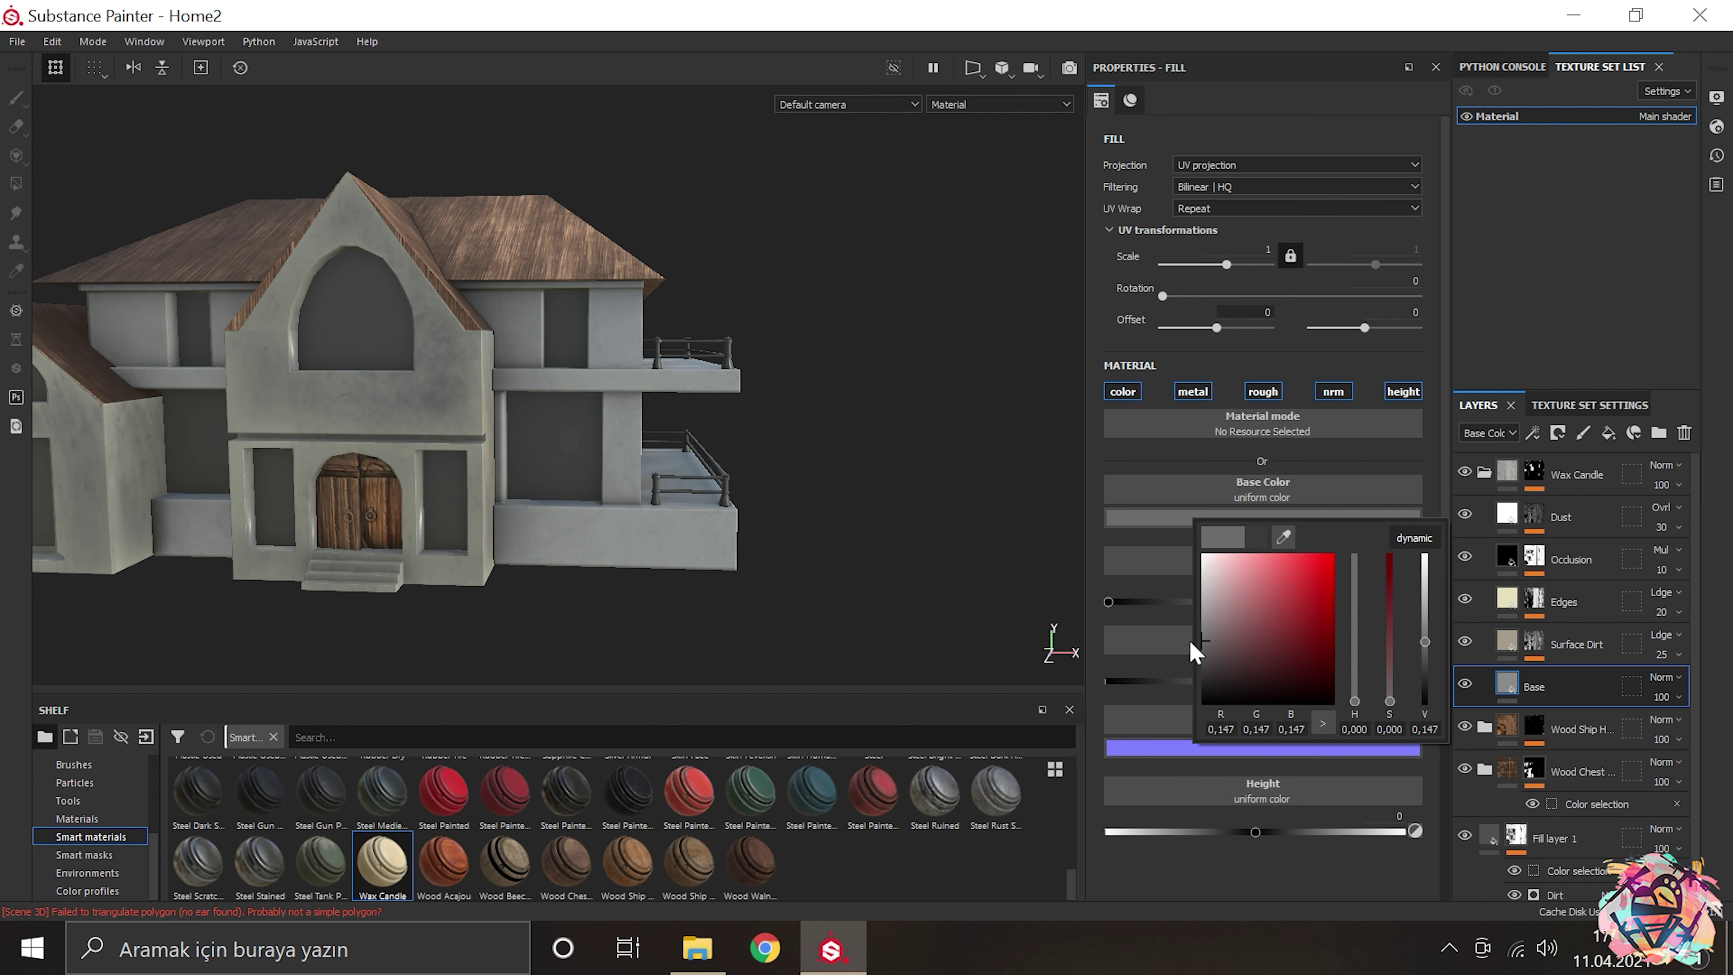
left_click_drag(476, 580, 235, 321)
key("f")
left_click(1534, 478)
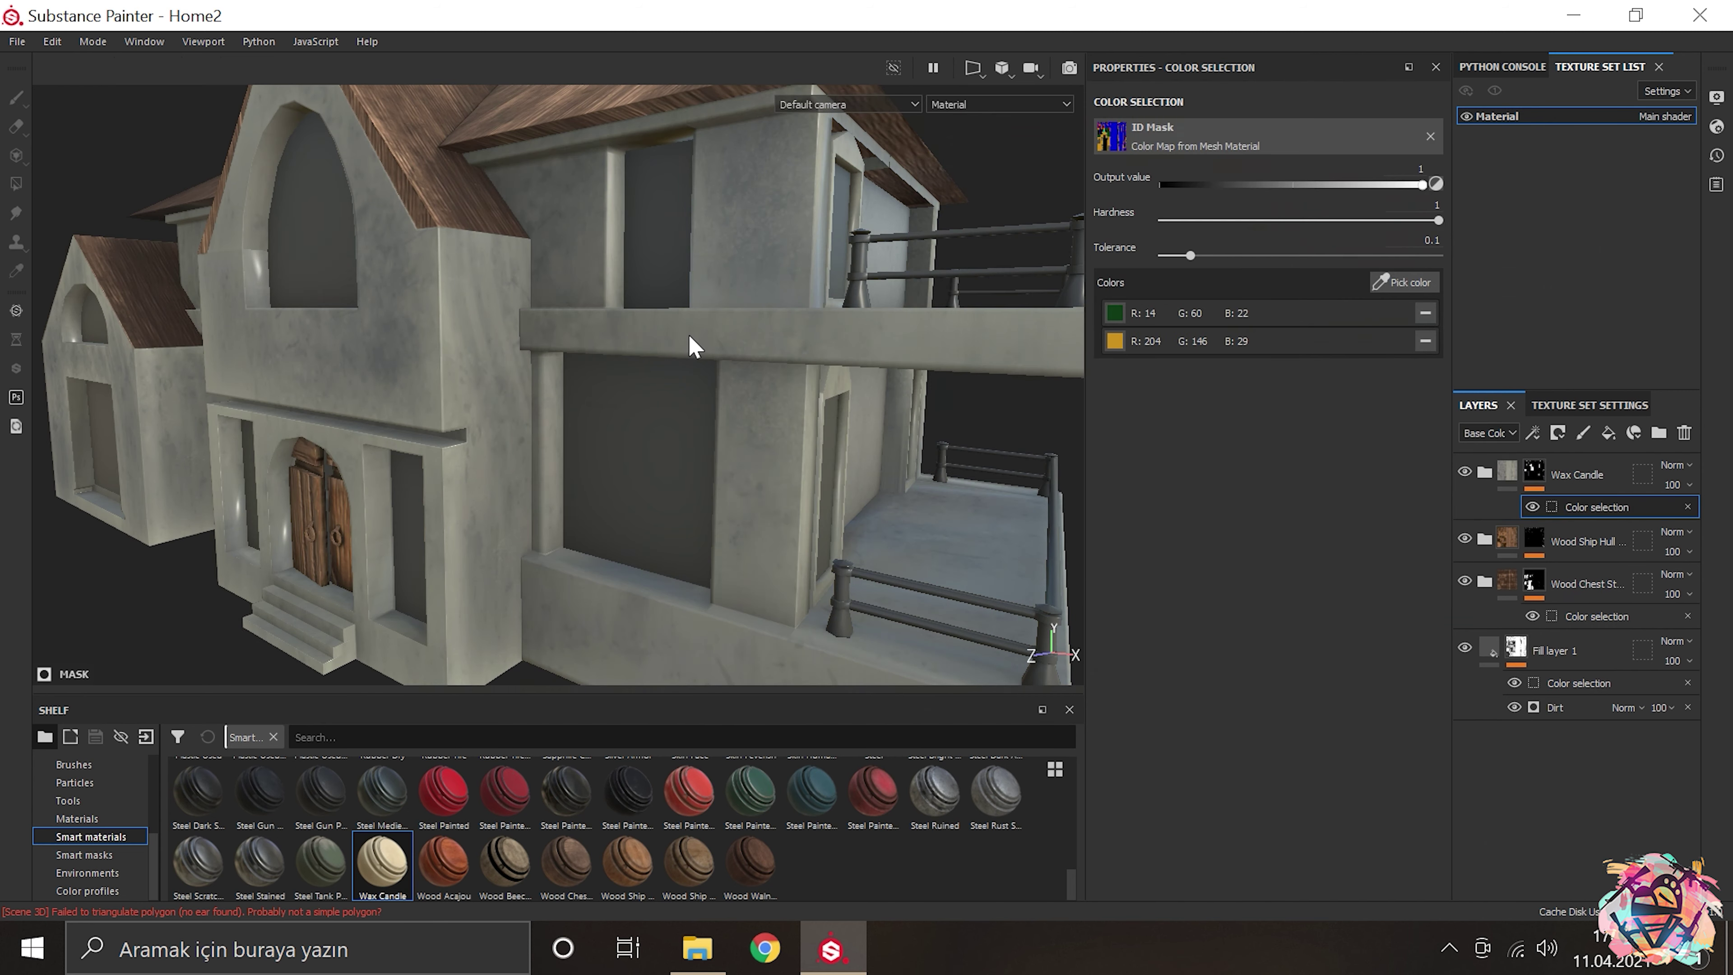
key("Tab")
left_click_drag(719, 313, 835, 326)
scroll("up", 3)
scroll("down", 3)
left_click_drag(529, 279, 800, 538)
scroll("up", 3)
scroll("down", 3)
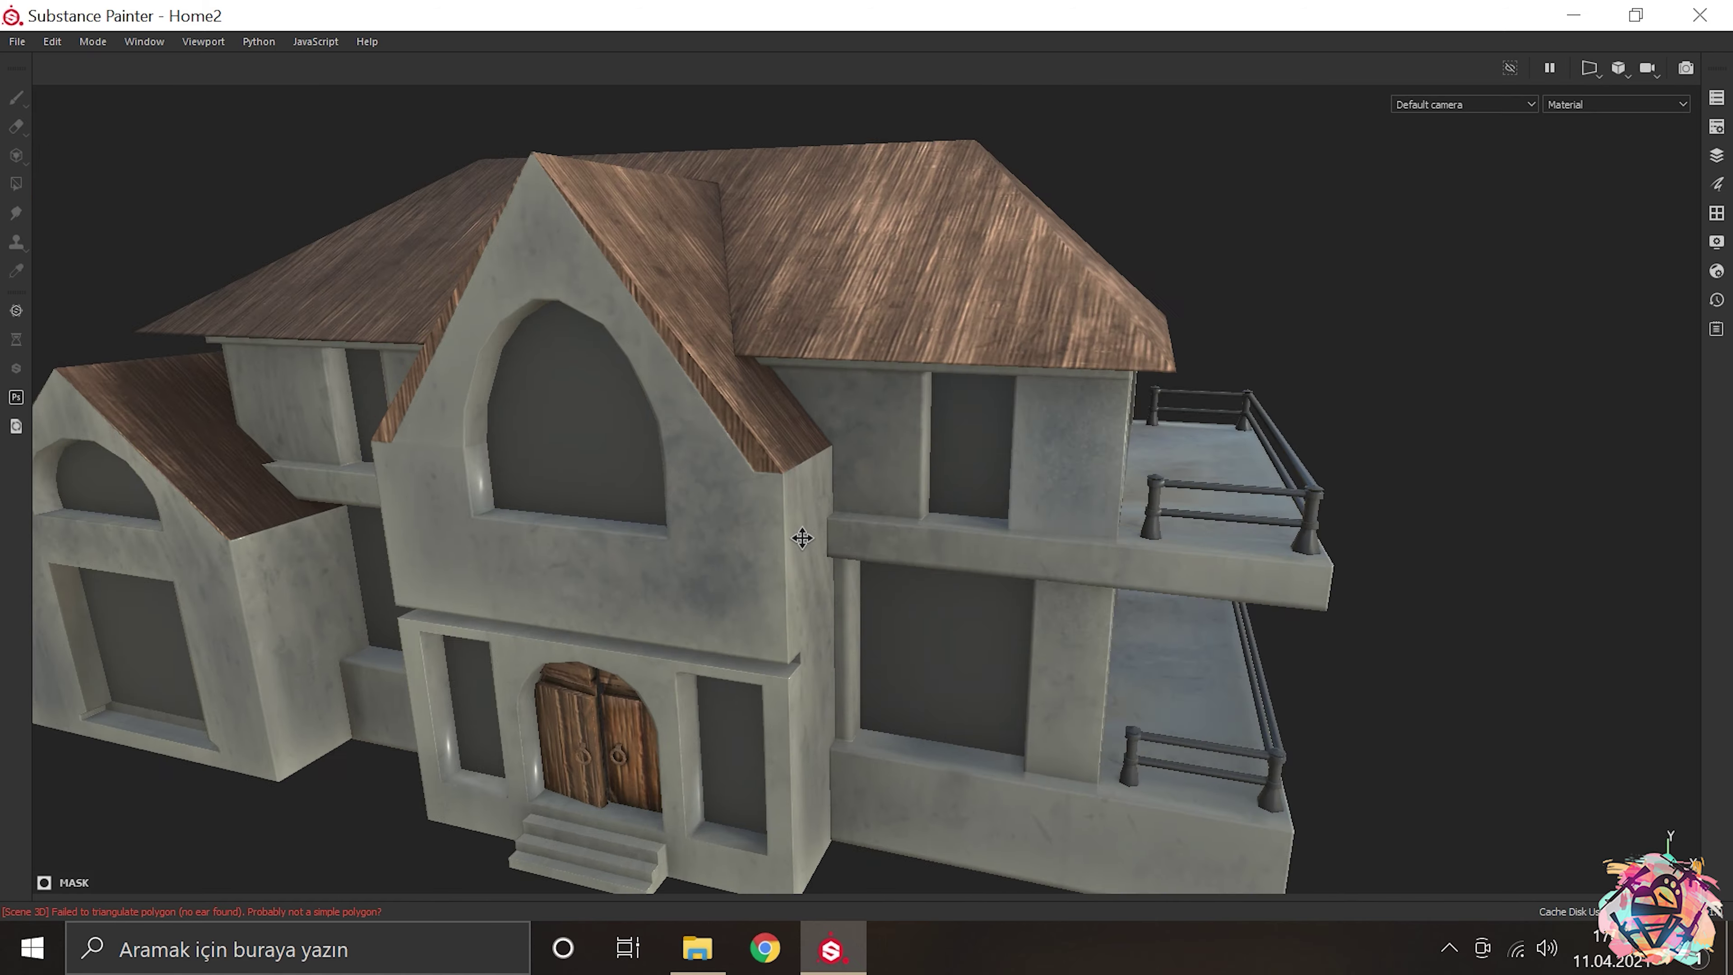
scroll("down", 3)
scroll("up", 3)
key("Tab")
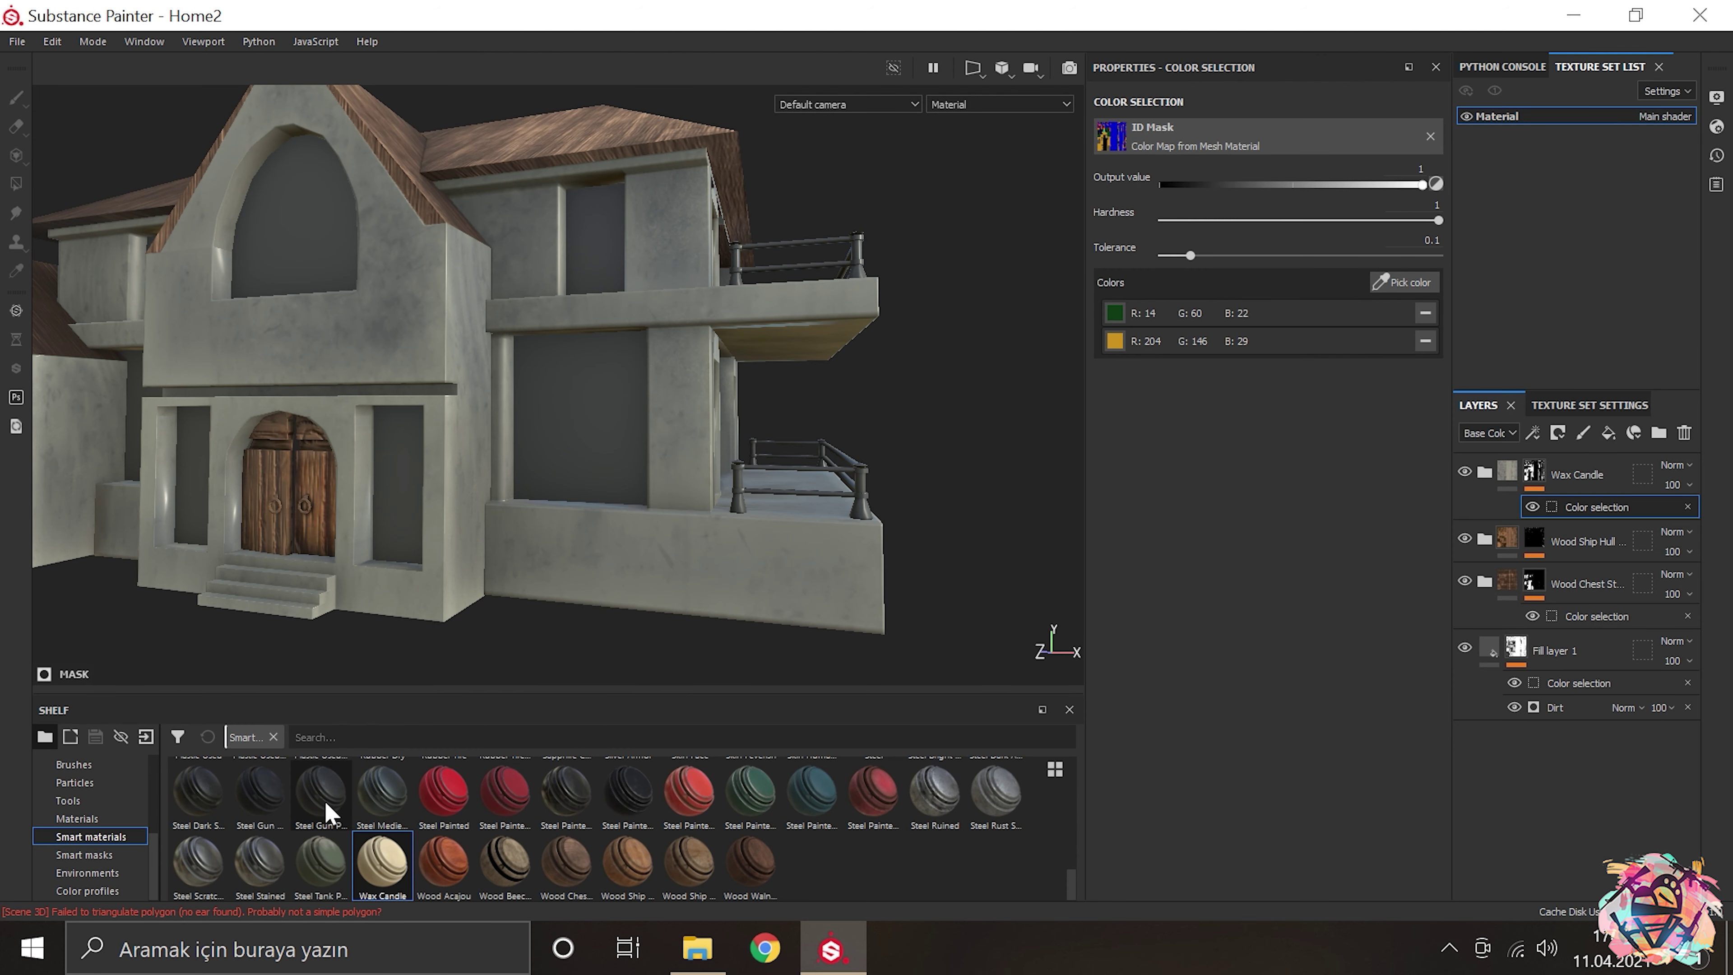
scroll("up", 3)
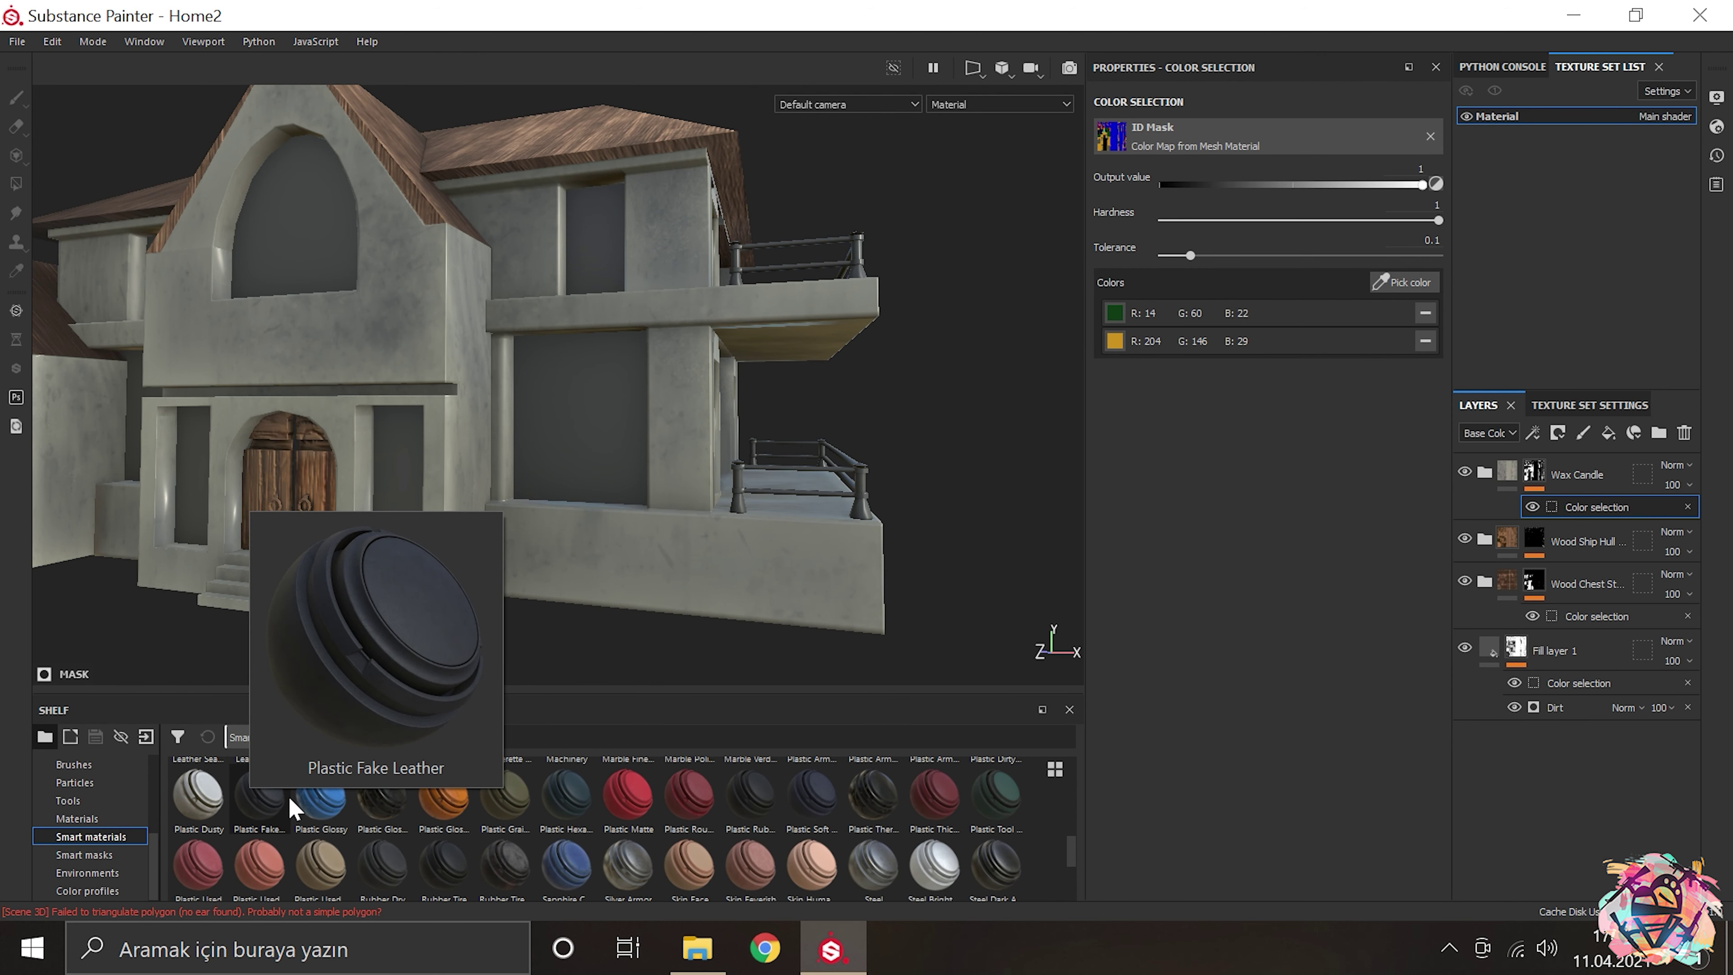
left_click_drag(319, 797, 508, 387)
scroll("up", 3)
scroll("down", 3)
key("ctrl+z")
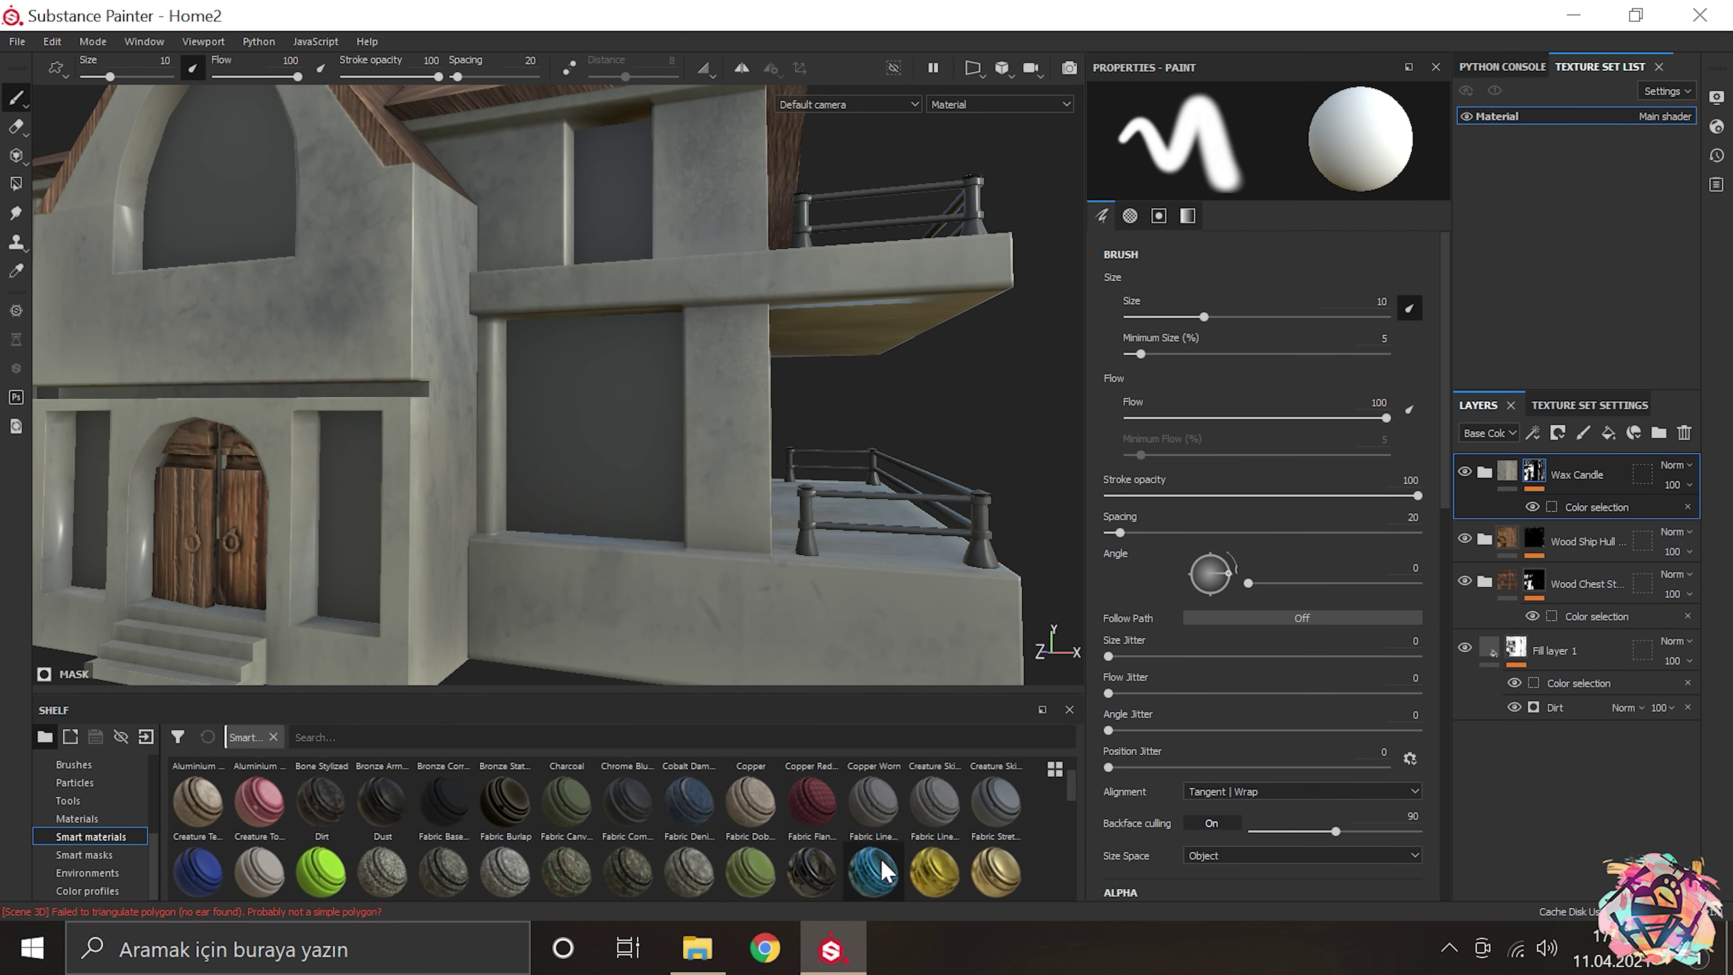
left_click_drag(884, 870, 606, 380)
Step: Restrict the Glass Visor layer to the window colour and inspect the blue glass windows
scroll("down", 3)
scroll("up", 3)
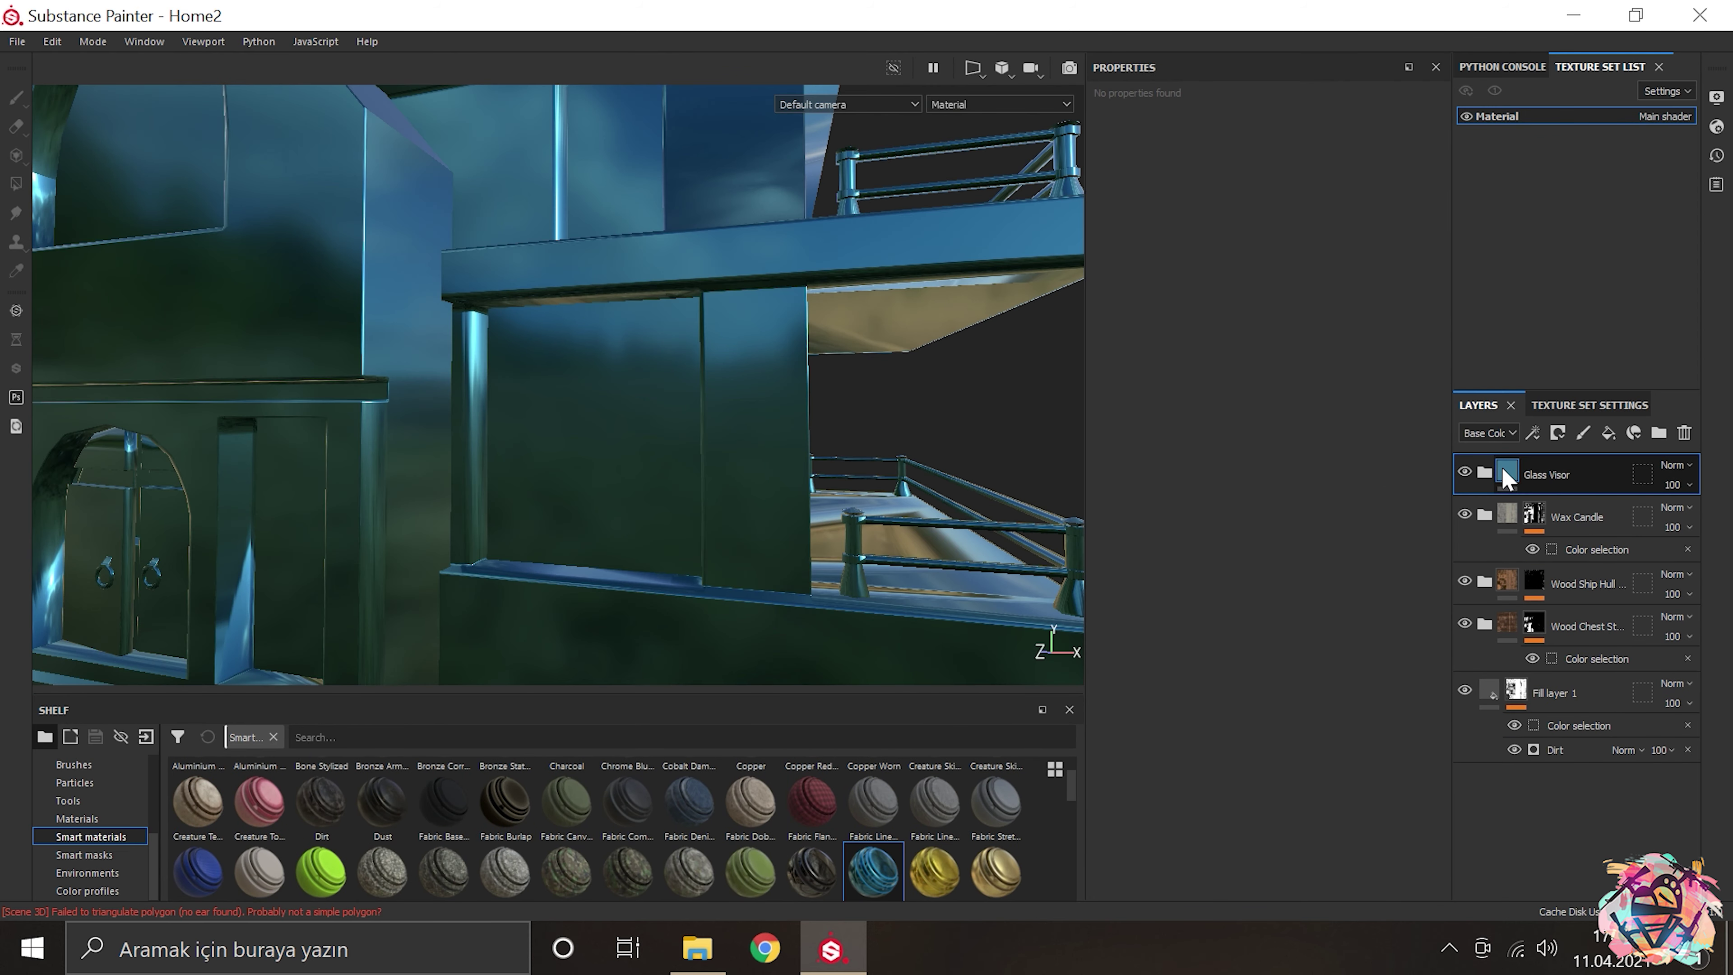
left_click(1485, 471)
left_click(1596, 506)
left_click_drag(649, 399, 638, 379)
key("Tab")
scroll("up", 3)
scroll("down", 3)
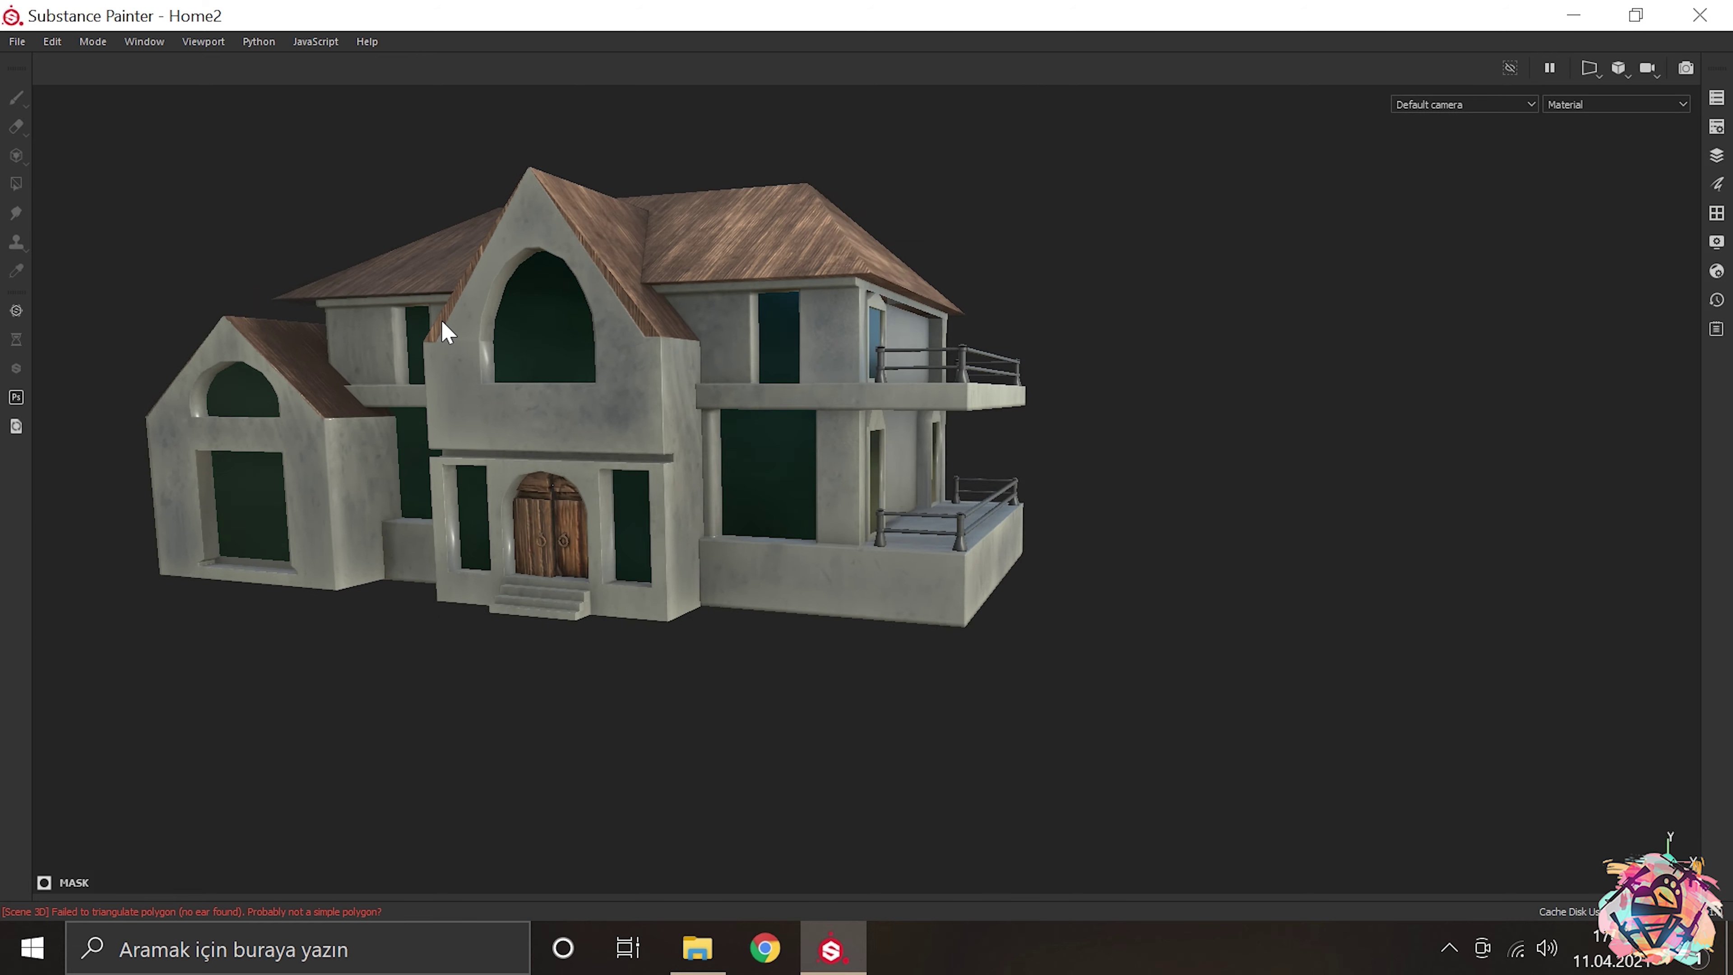
left_click_drag(437, 329, 530, 329)
scroll("up", 3)
key("Tab")
Step: Delete the Glass Visor layer and apply Copper Worn to the model instead
key("Delete")
left_click(1501, 556)
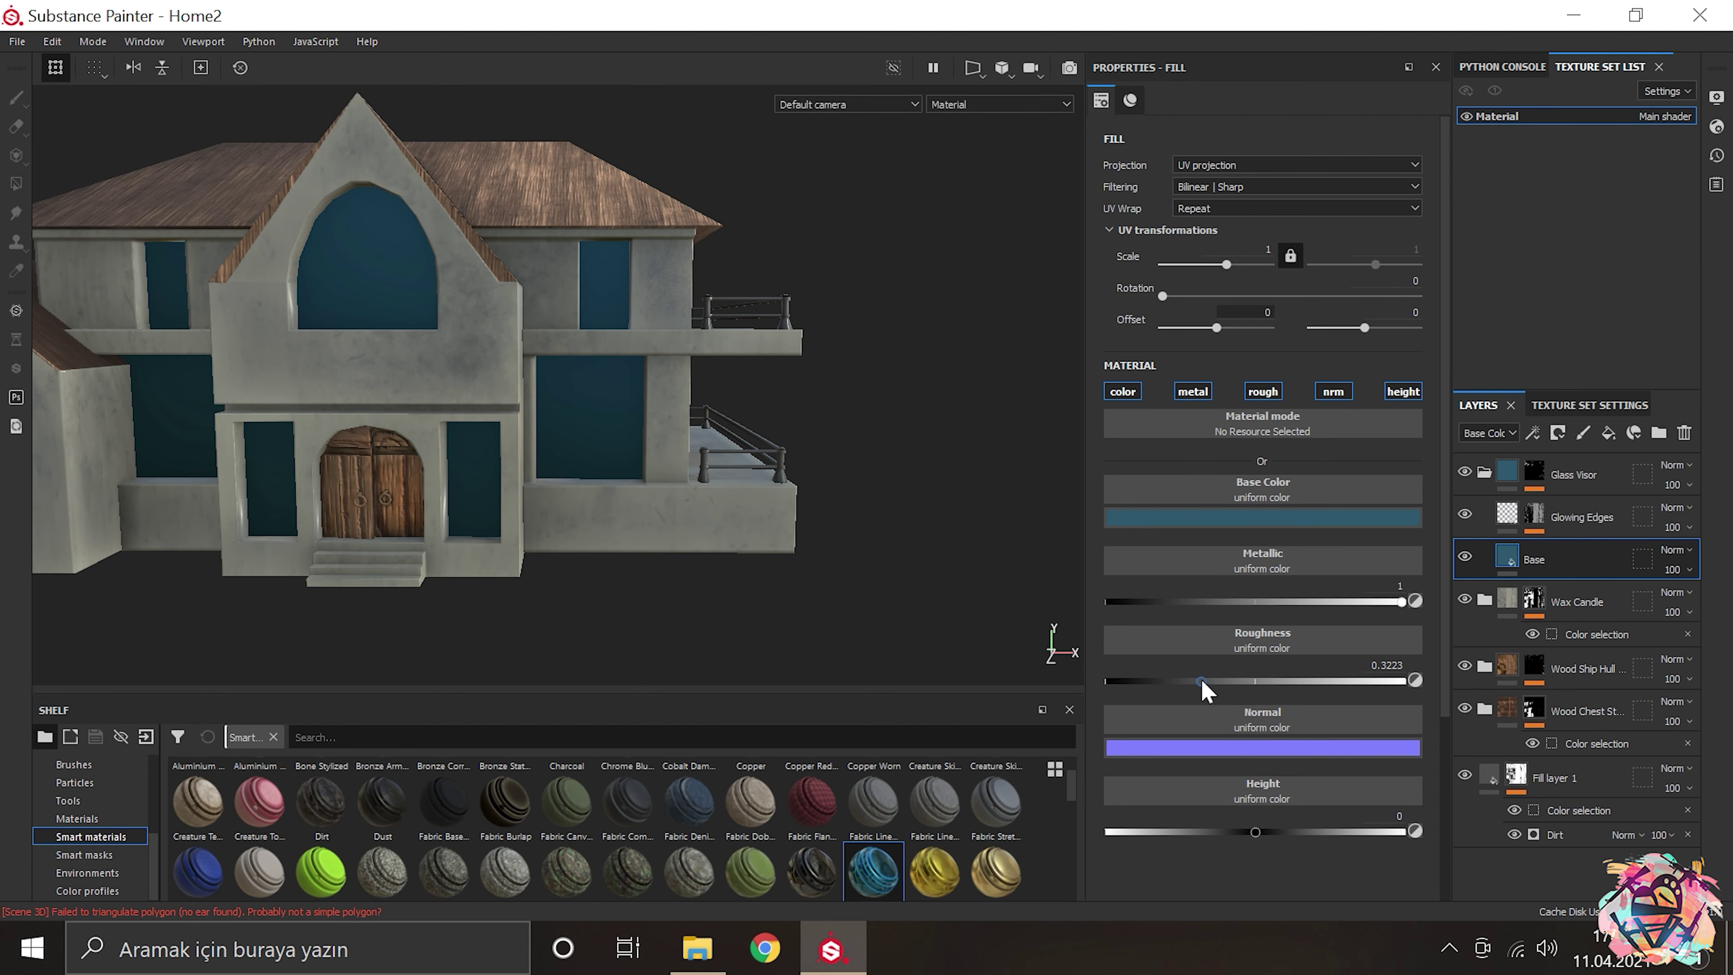
left_click(1506, 472)
left_click(1534, 559)
key("Delete")
scroll("up", 3)
left_click_drag(873, 785, 819, 490)
Step: Recolour the Copper Worn Base Metal fill, trying dark teal, white, then teal-blue
left_click(1545, 601)
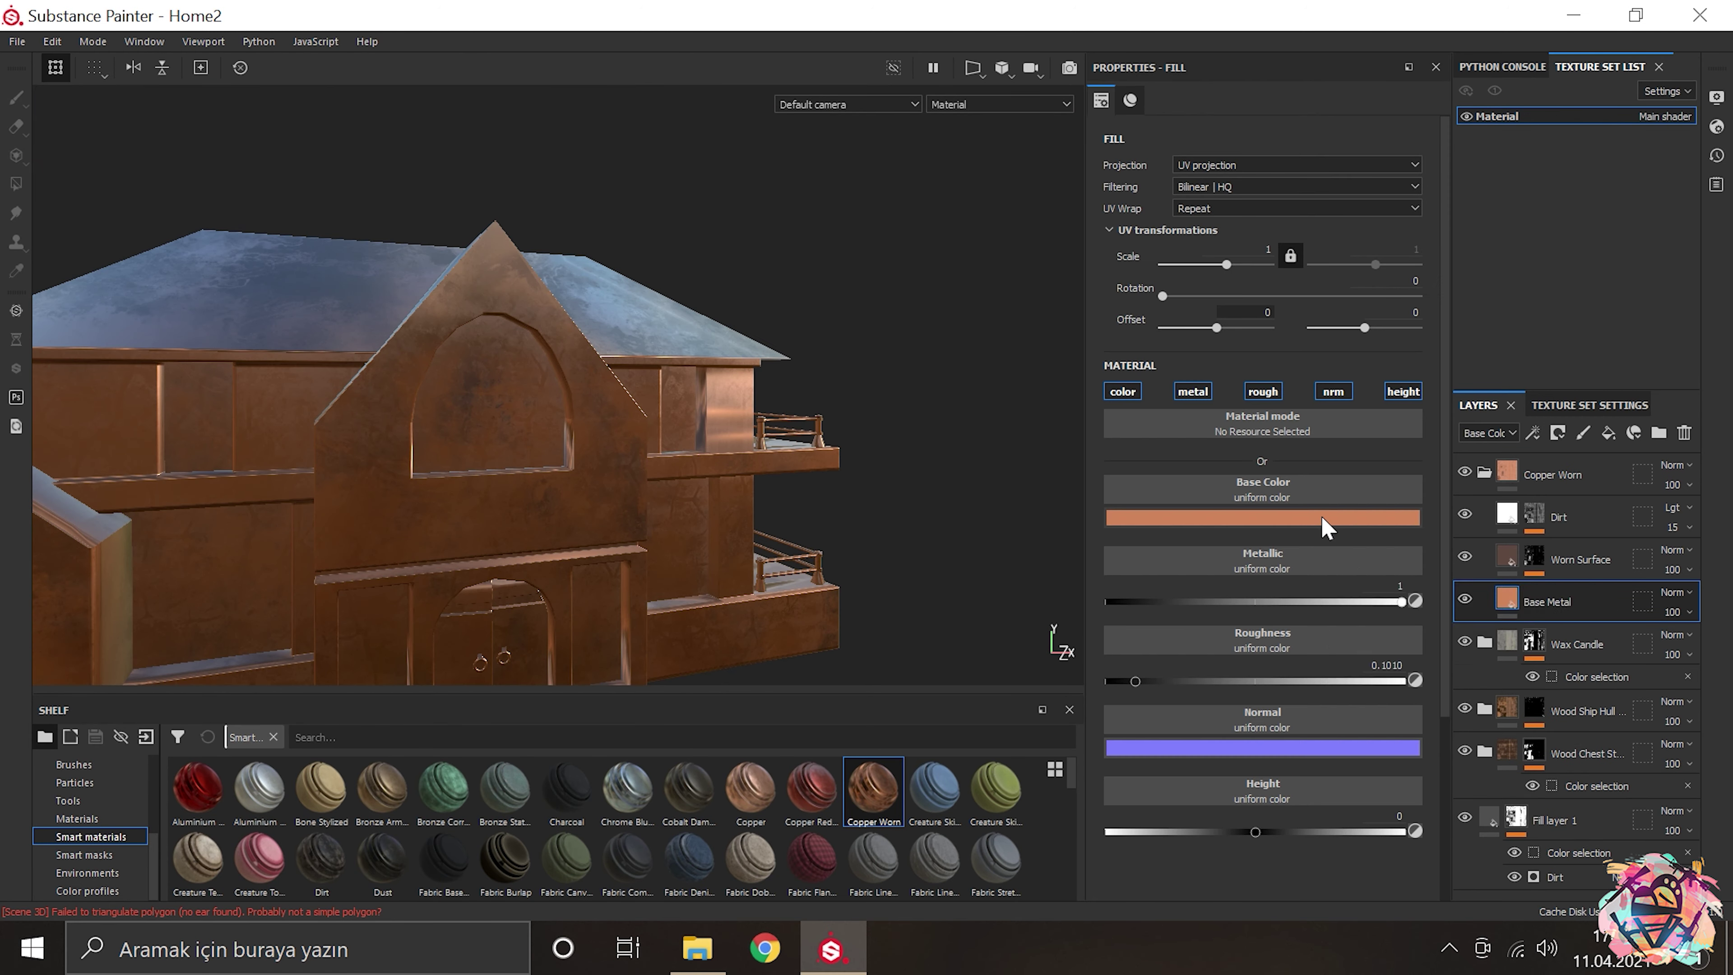
left_click(1412, 613)
left_click(1025, 572)
left_click_drag(1025, 572, 812, 440)
key("f")
left_click(1262, 517)
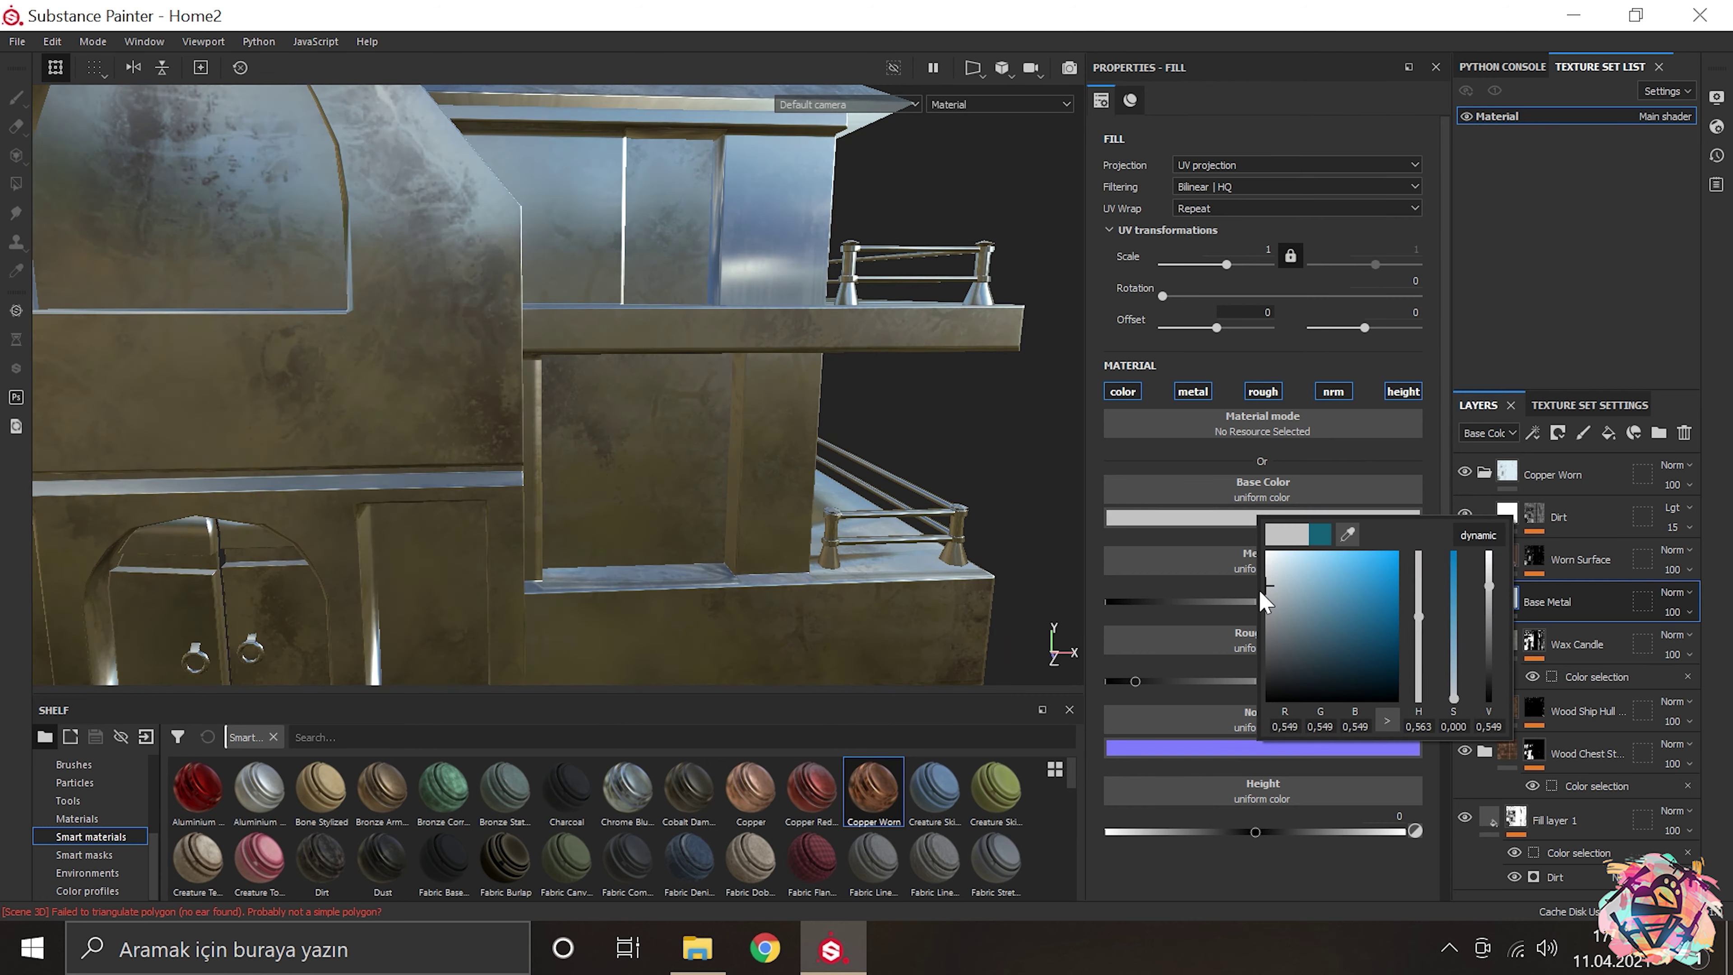
left_click_drag(682, 417, 785, 410)
left_click(1263, 517)
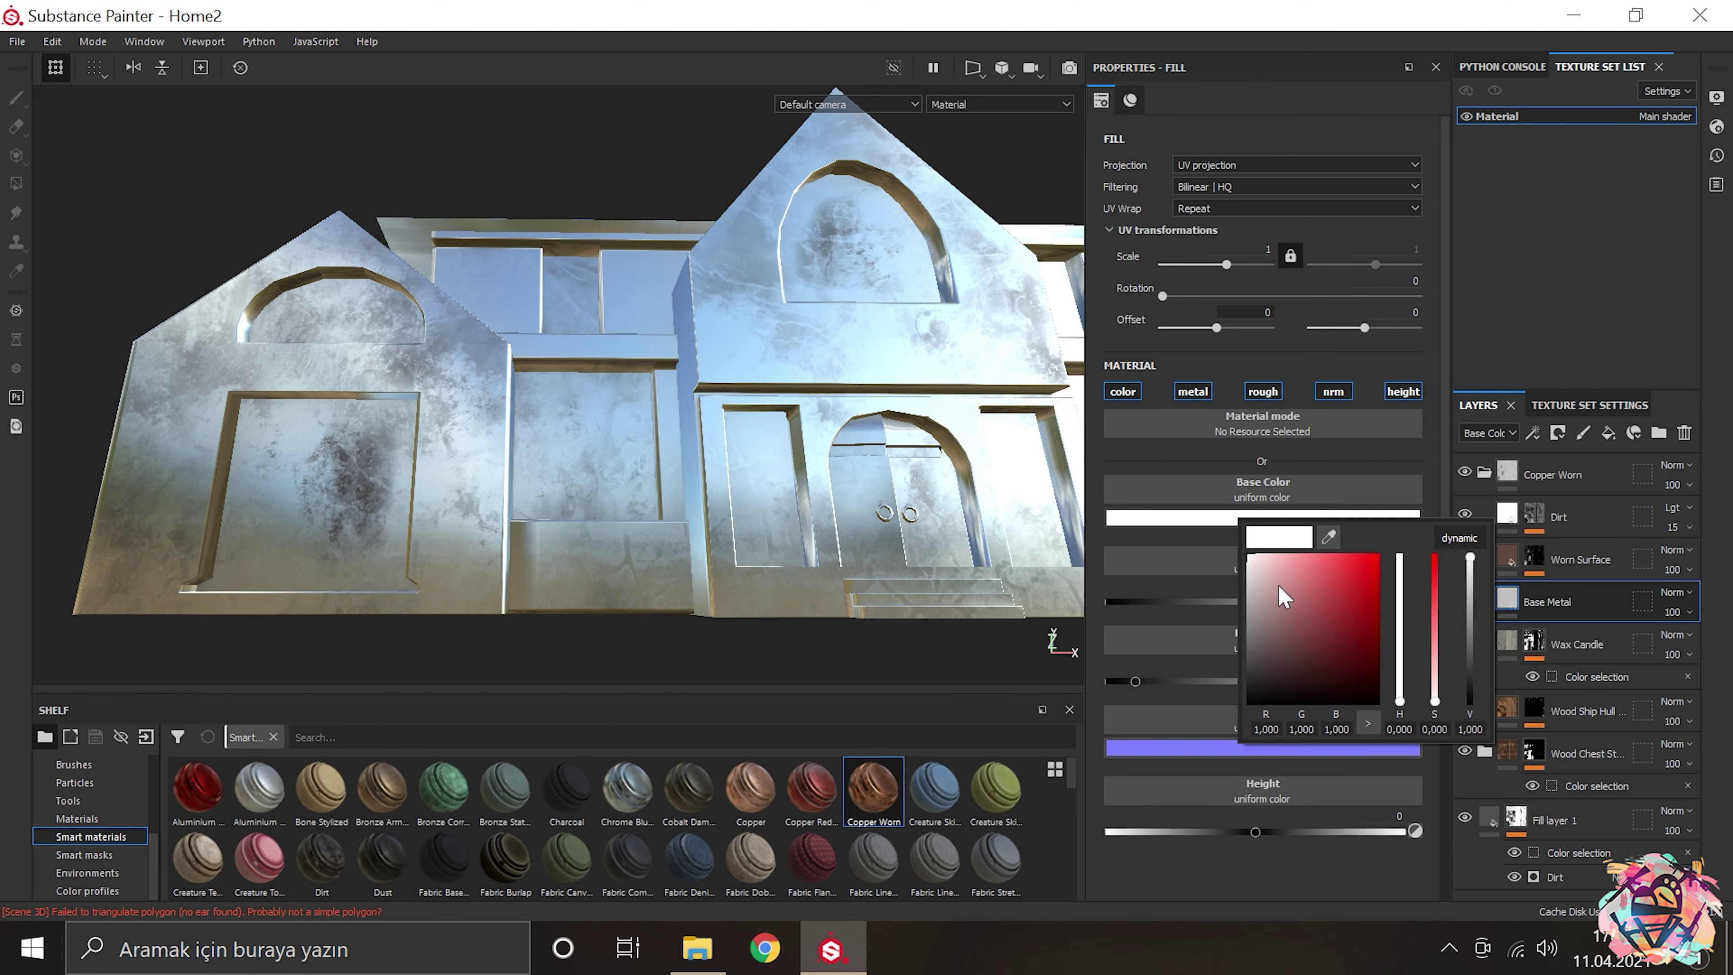
left_click(1281, 600)
left_click_drag(1398, 639, 1309, 596)
left_click_drag(683, 410, 785, 410)
Step: Mask Copper Worn with a black mask and Color Selection on the window colour
left_click(1552, 473)
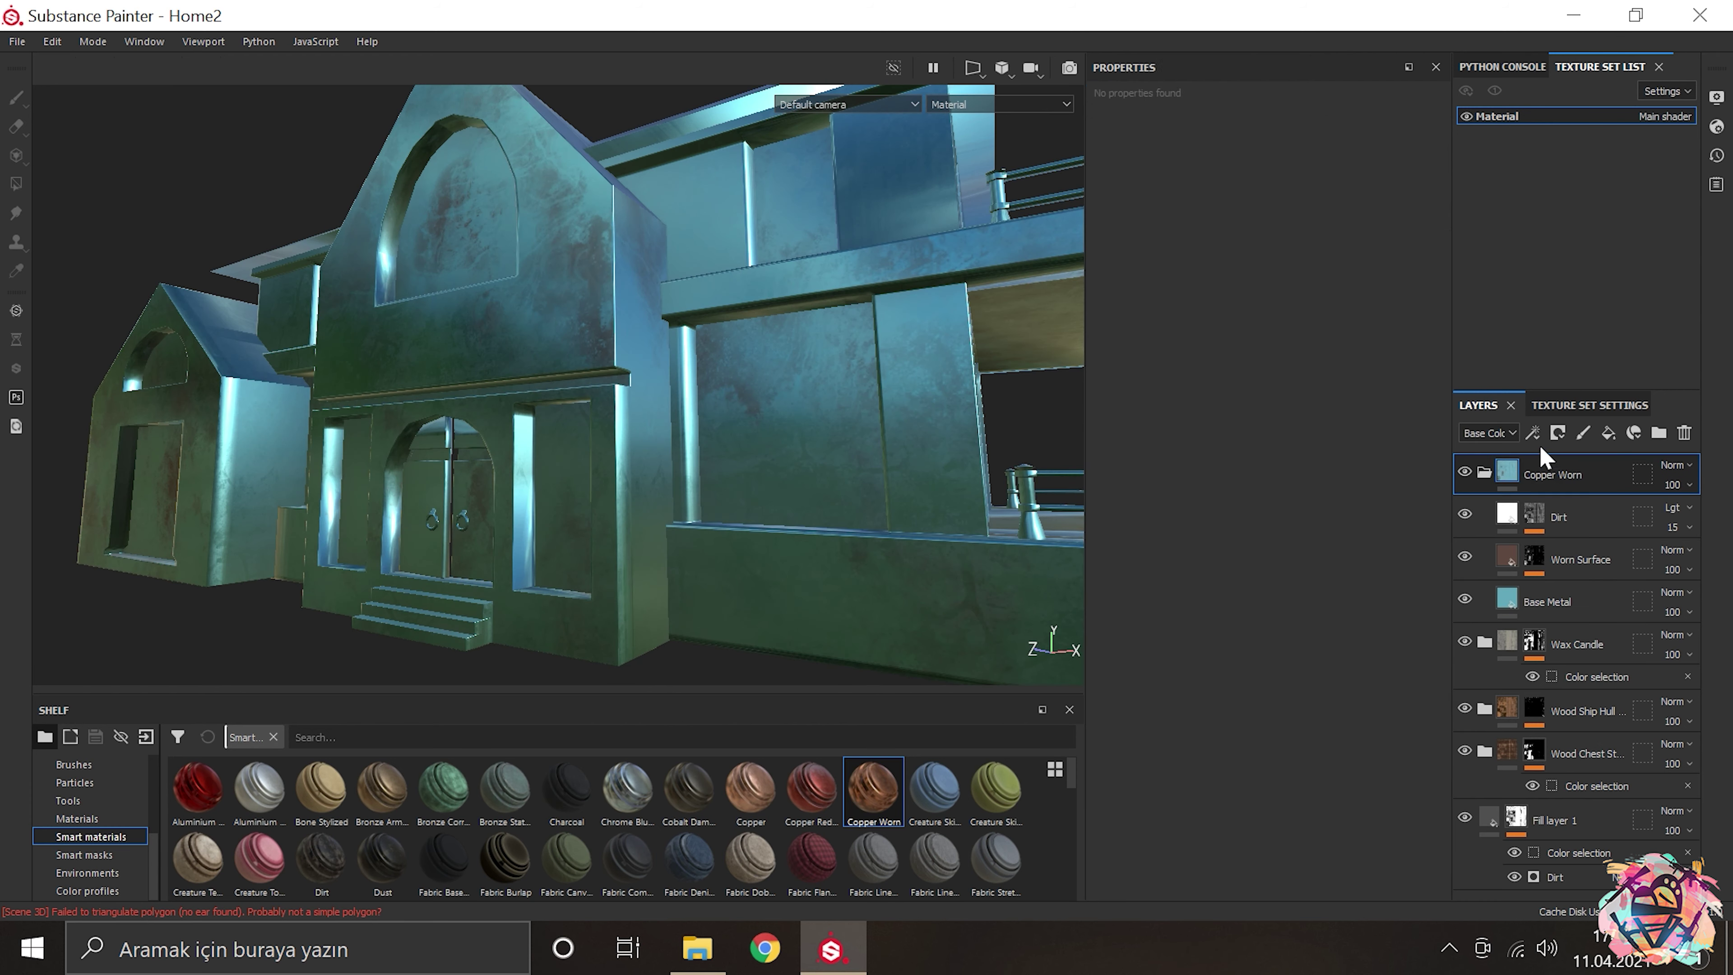
left_click(1558, 433)
left_click(1395, 290)
left_click(785, 410)
left_click_drag(785, 410, 580, 387)
key("Tab")
scroll("up", 3)
scroll("down", 3)
key("Tab")
Step: Reopen the Base Metal colour picker and check the central gable and door
left_click(1546, 626)
left_click(1354, 519)
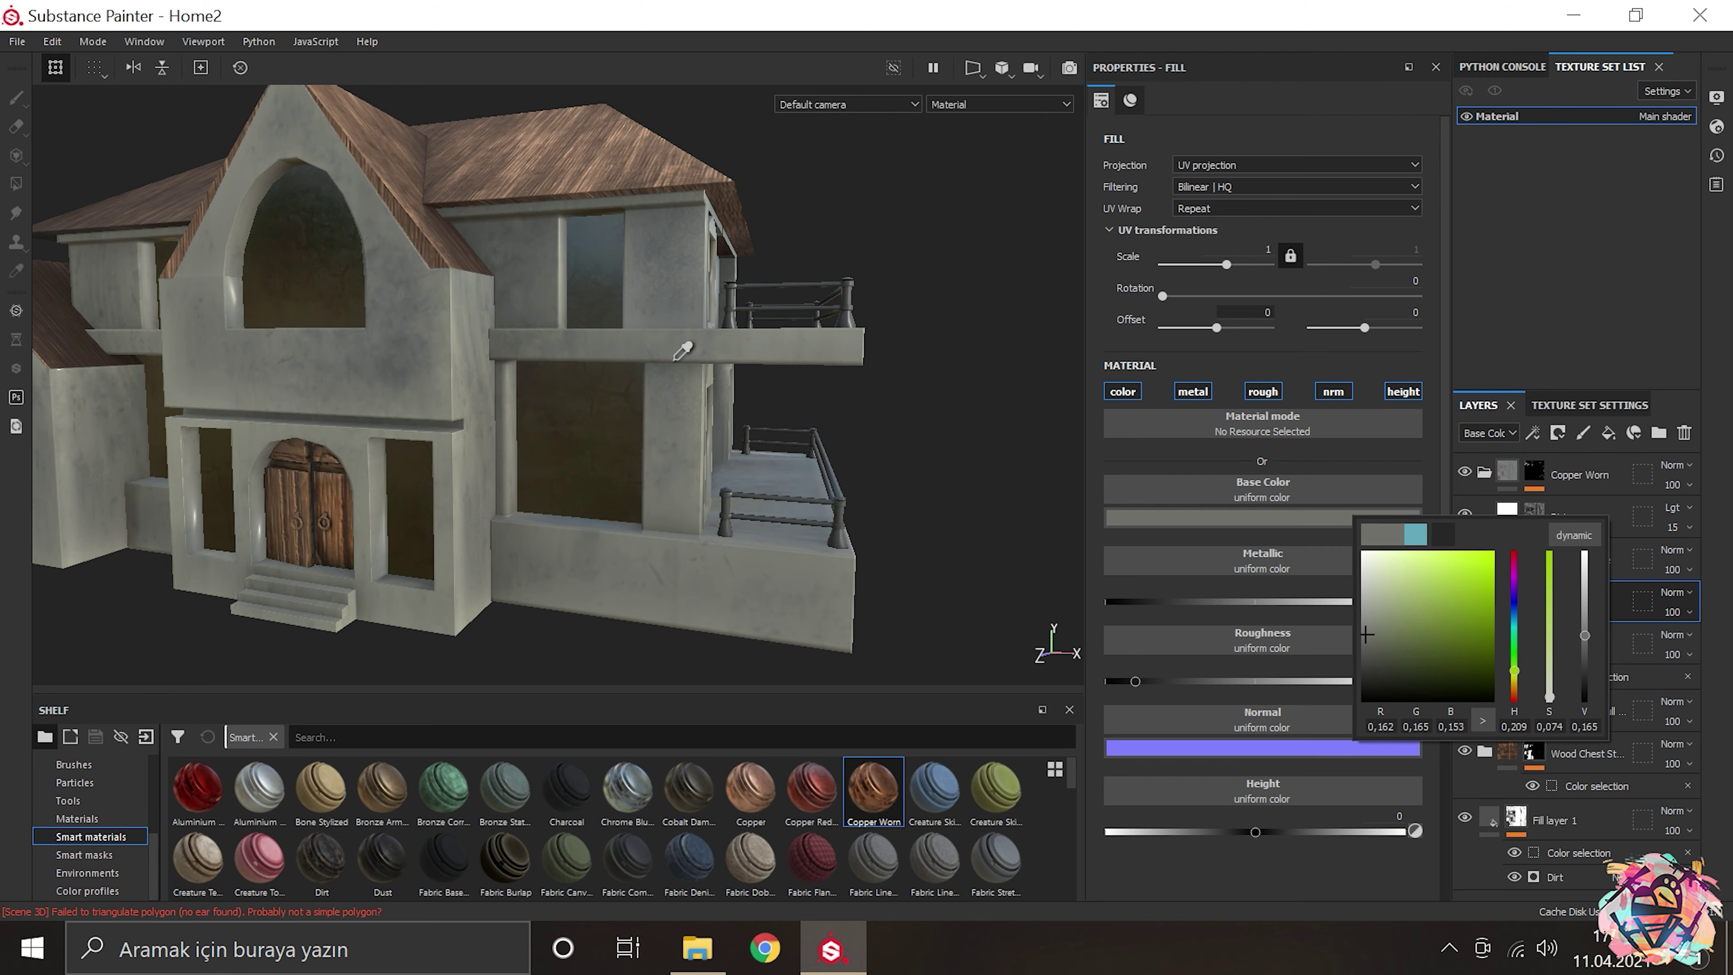
key("Tab")
left_click_drag(670, 348, 704, 328)
scroll("up", 3)
scroll("up", 3)
left_click_drag(929, 341, 955, 376)
key("Tab")
Step: Darken the Base Metal colour, then bring up the Worn Surface mask generator settings
left_click(1511, 469)
left_click(1508, 594)
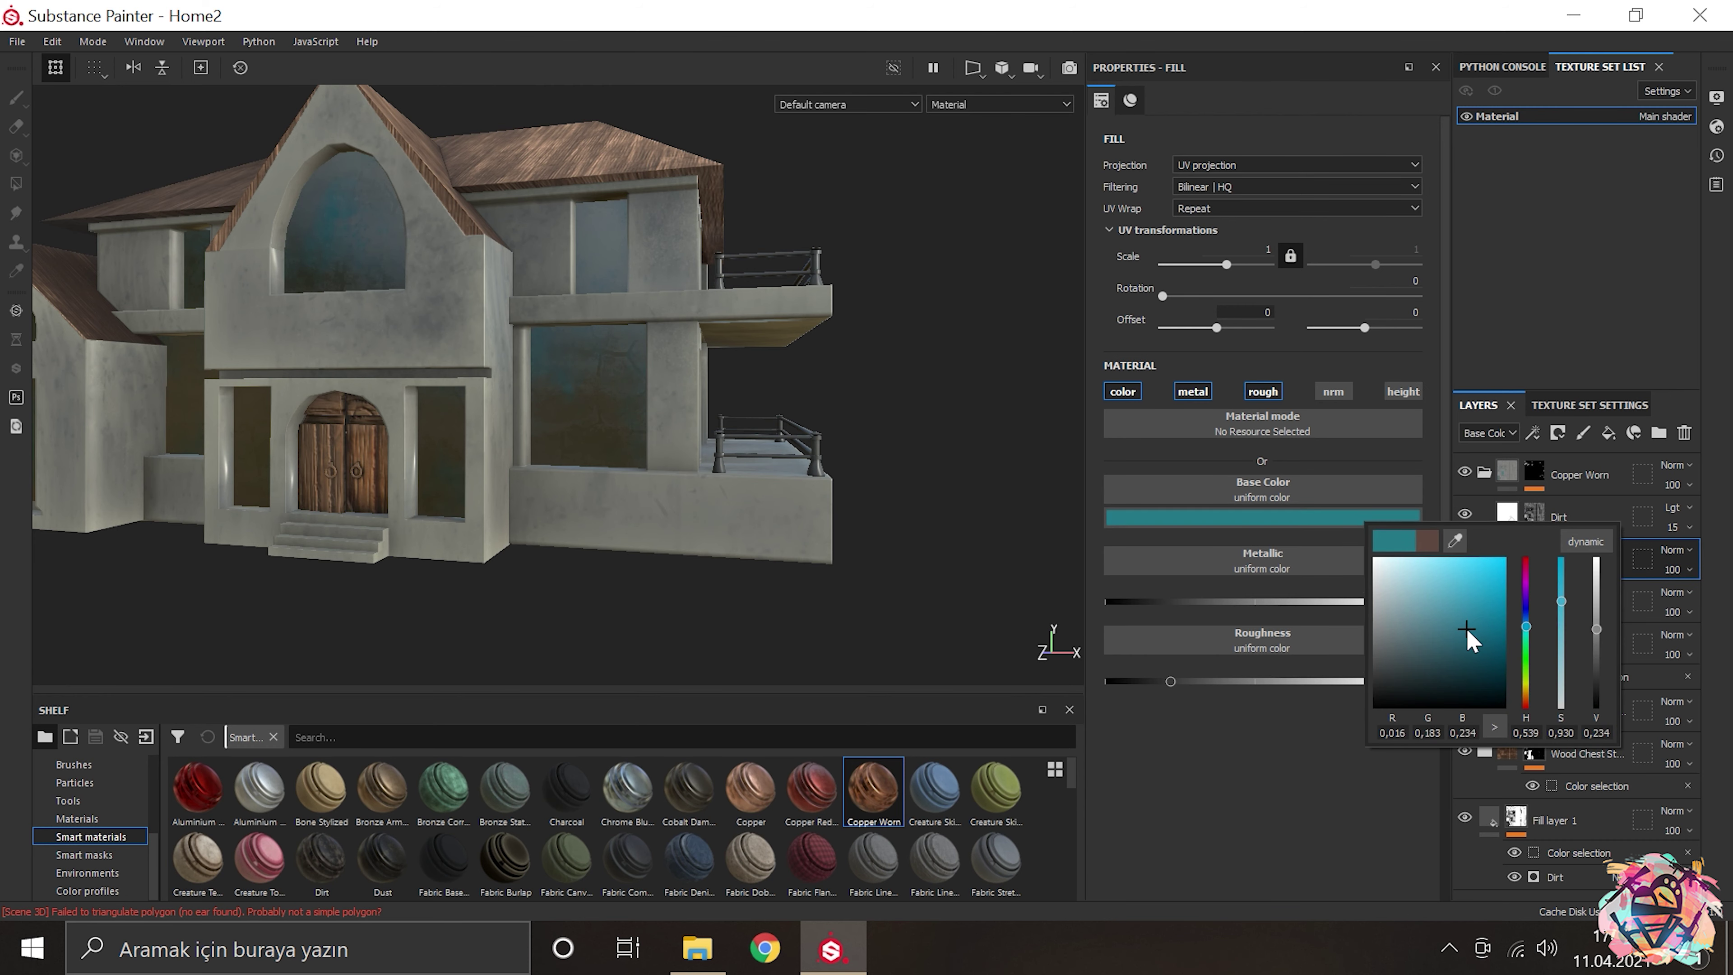
left_click(1467, 636)
left_click_drag(682, 341, 478, 341)
left_click(1296, 519)
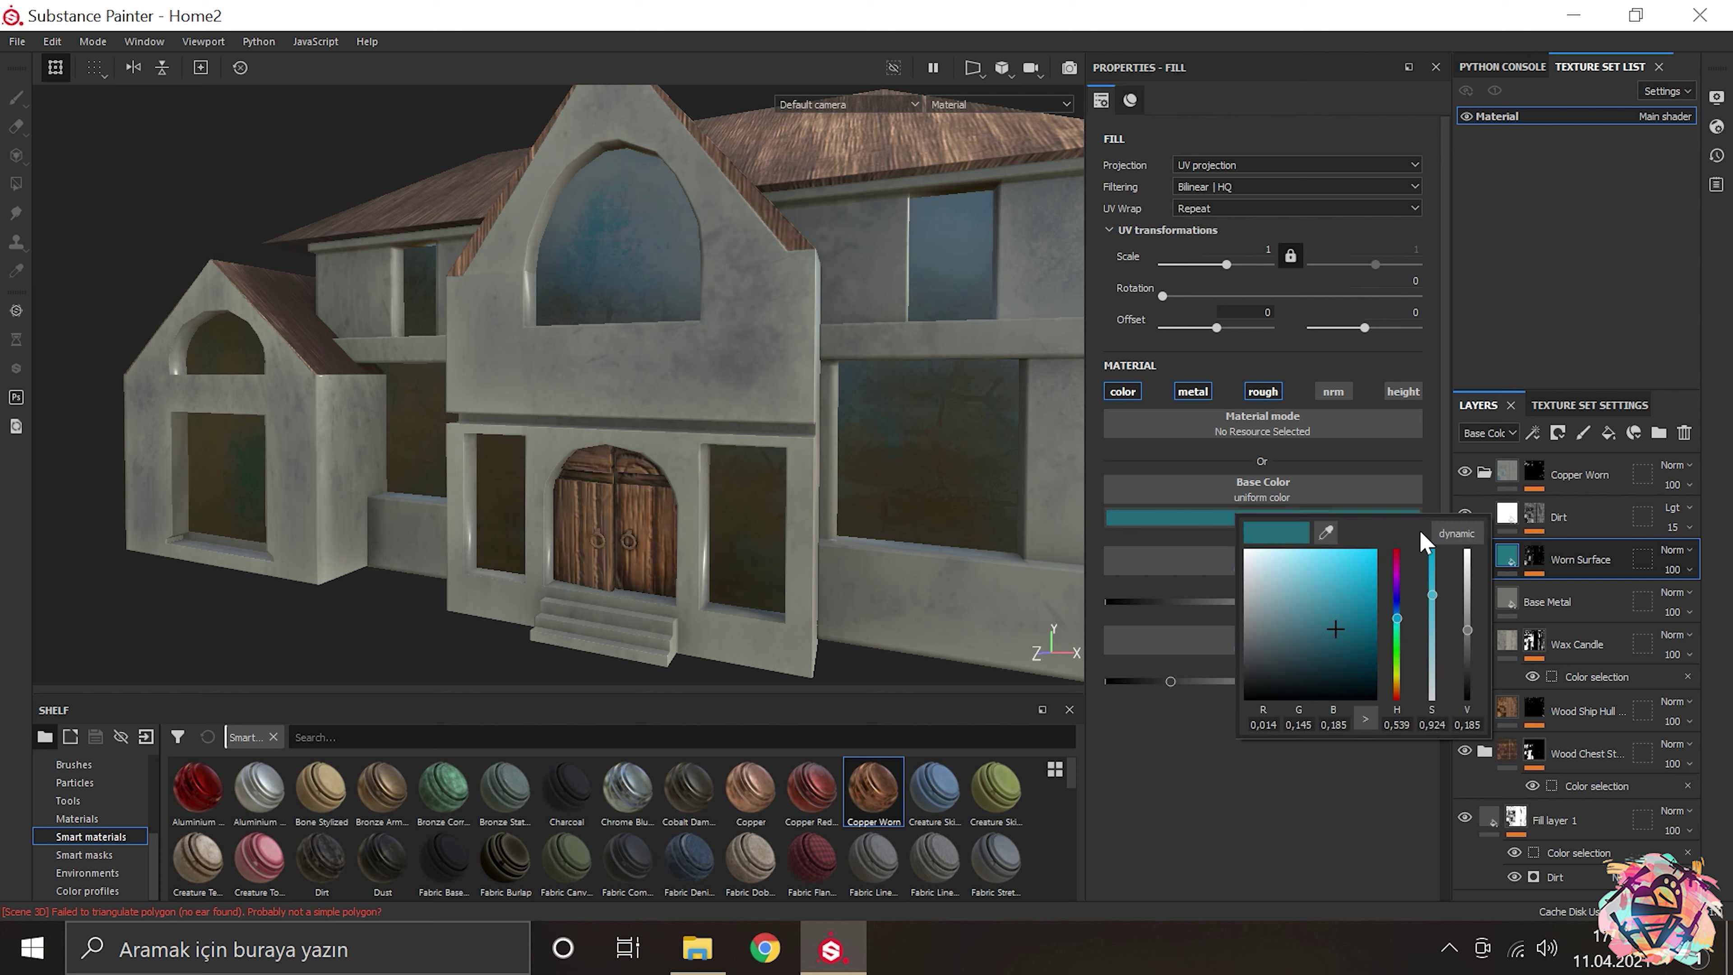
left_click_drag(642, 521, 894, 445)
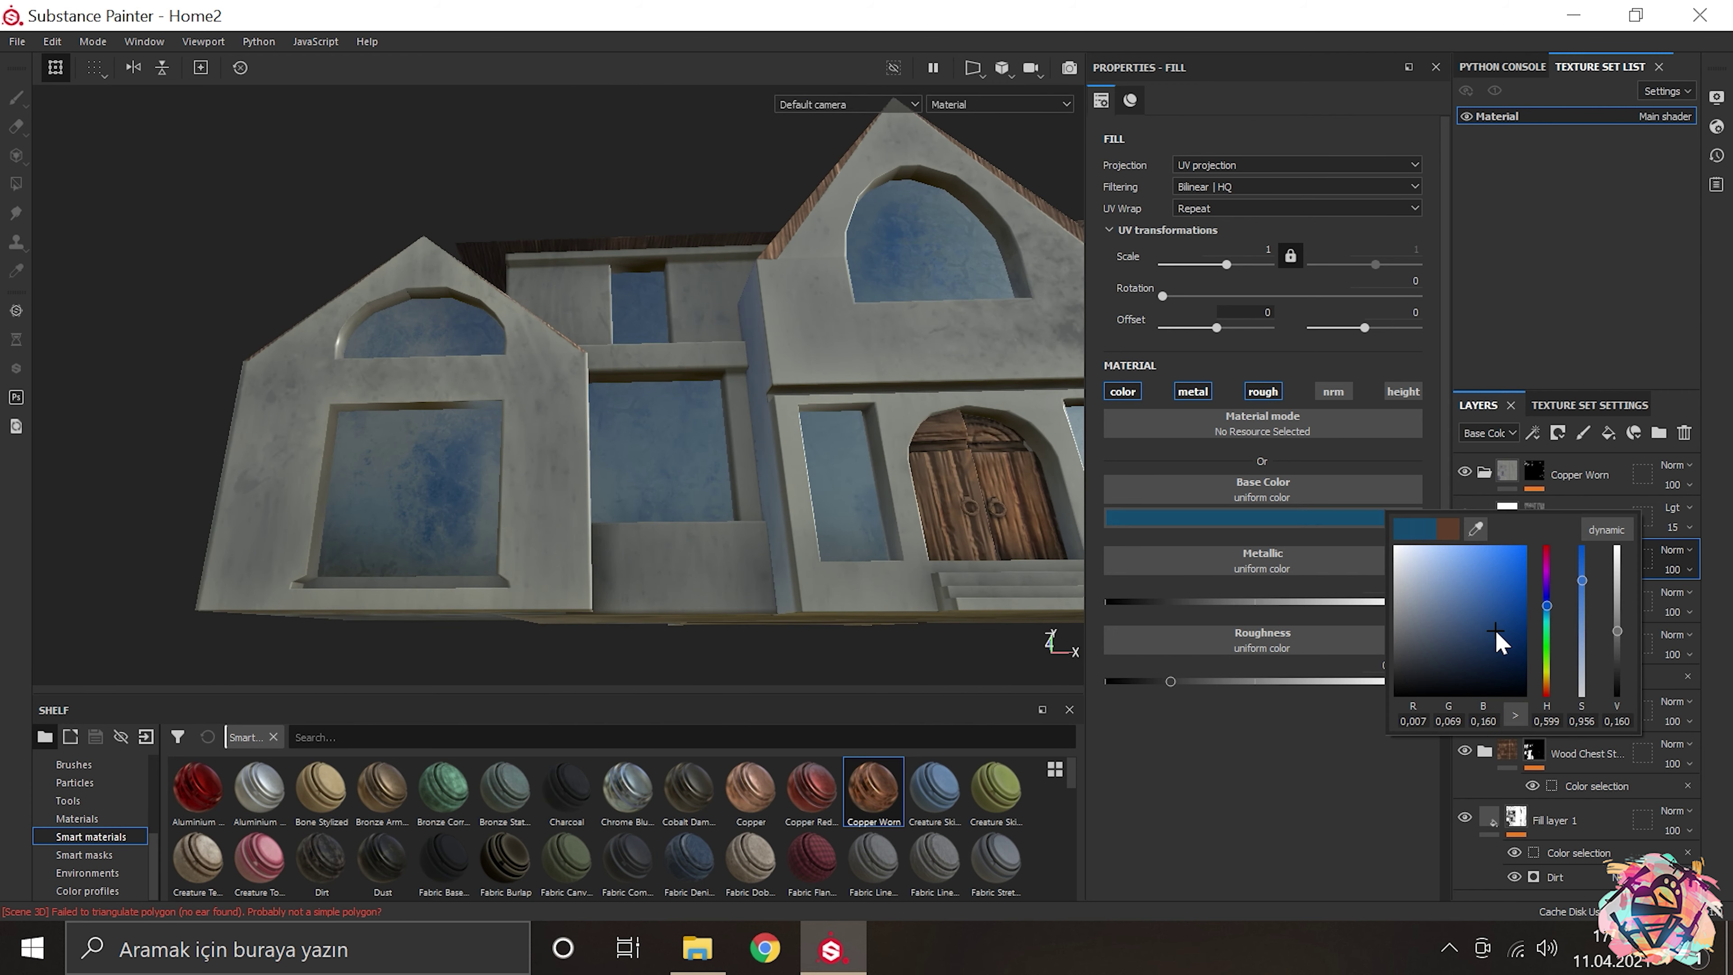
left_click_drag(1201, 565, 399, 402)
key("Tab")
key("Tab")
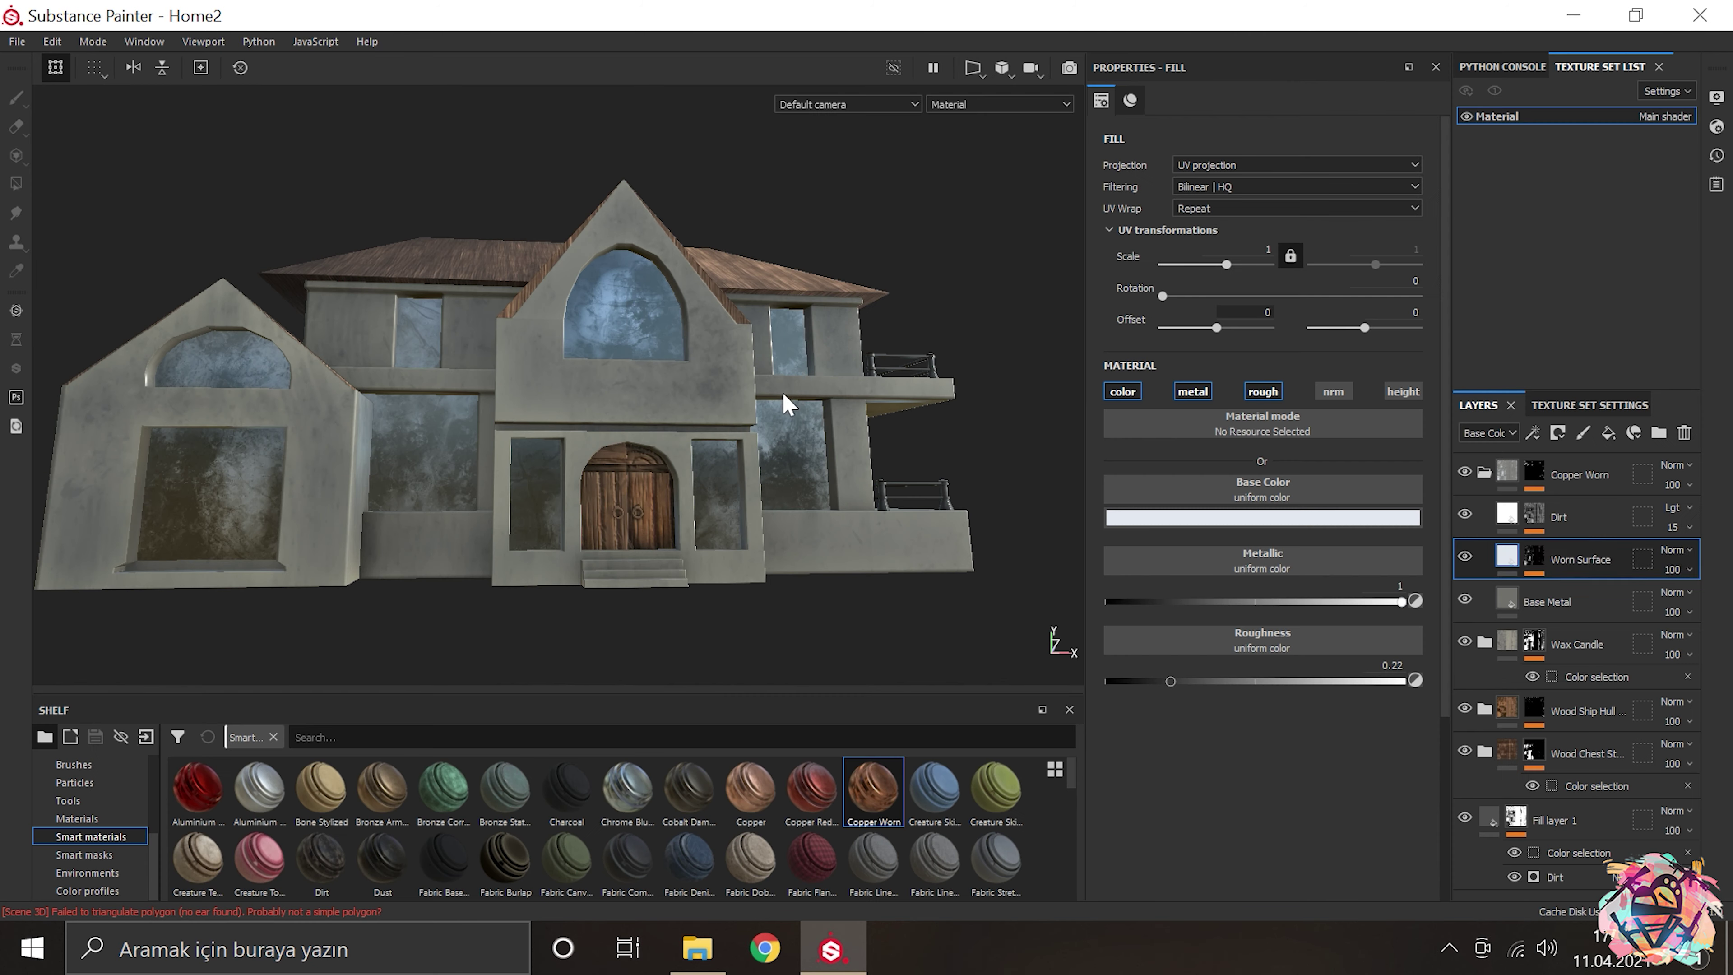
left_click(1532, 561)
left_click(1569, 591)
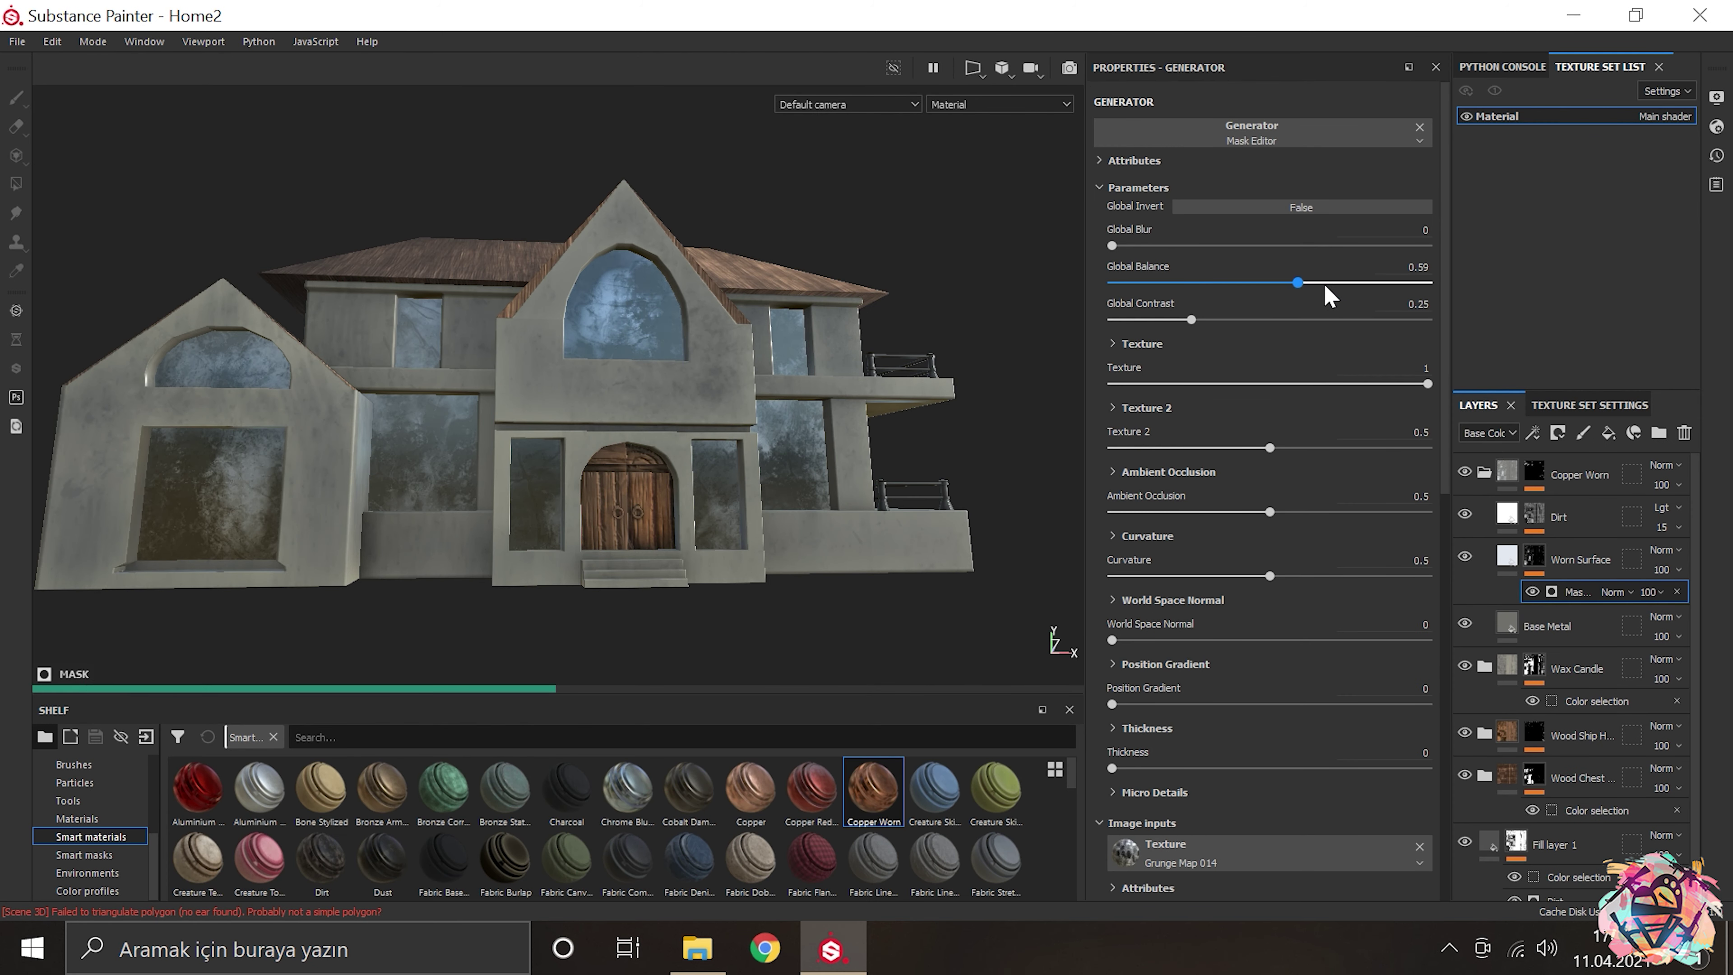
Step: Orbit and zoom around the house, past the balcony, to its front
left_click_drag(703, 392, 1124, 345)
left_click_drag(614, 410, 652, 484)
key("Tab")
left_click_drag(652, 483, 580, 495)
left_click_drag(580, 495, 809, 445)
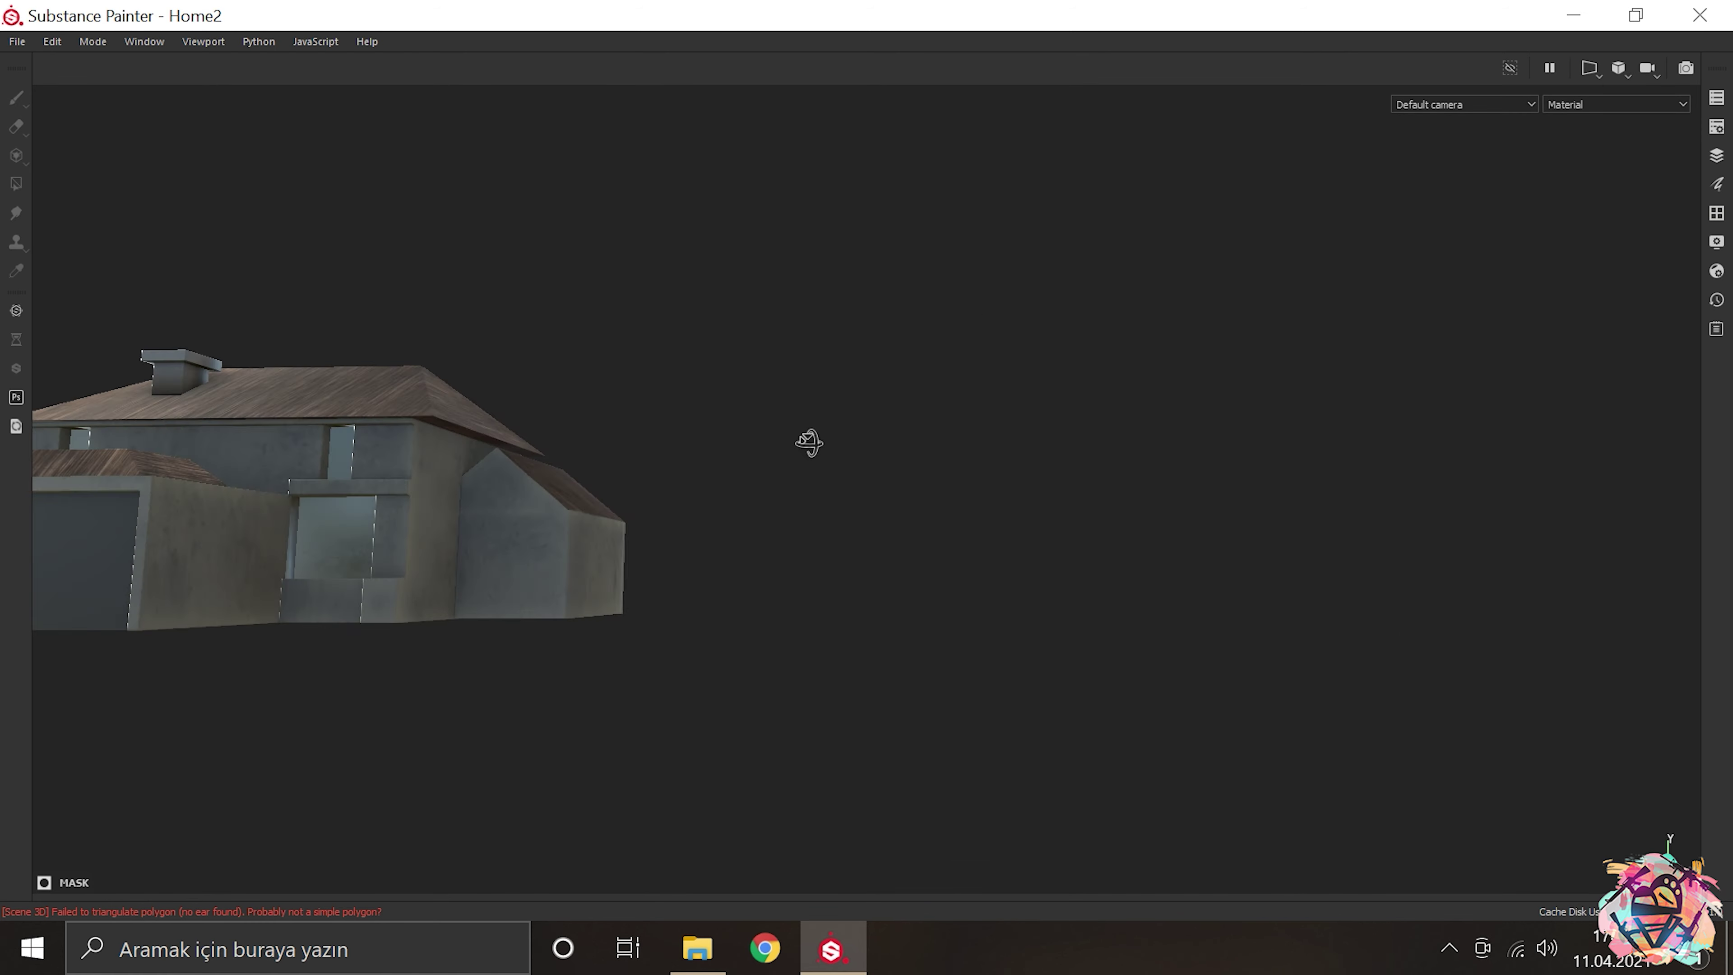
left_click_drag(808, 445, 731, 484)
left_click_drag(731, 483, 499, 302)
left_click_drag(498, 302, 614, 341)
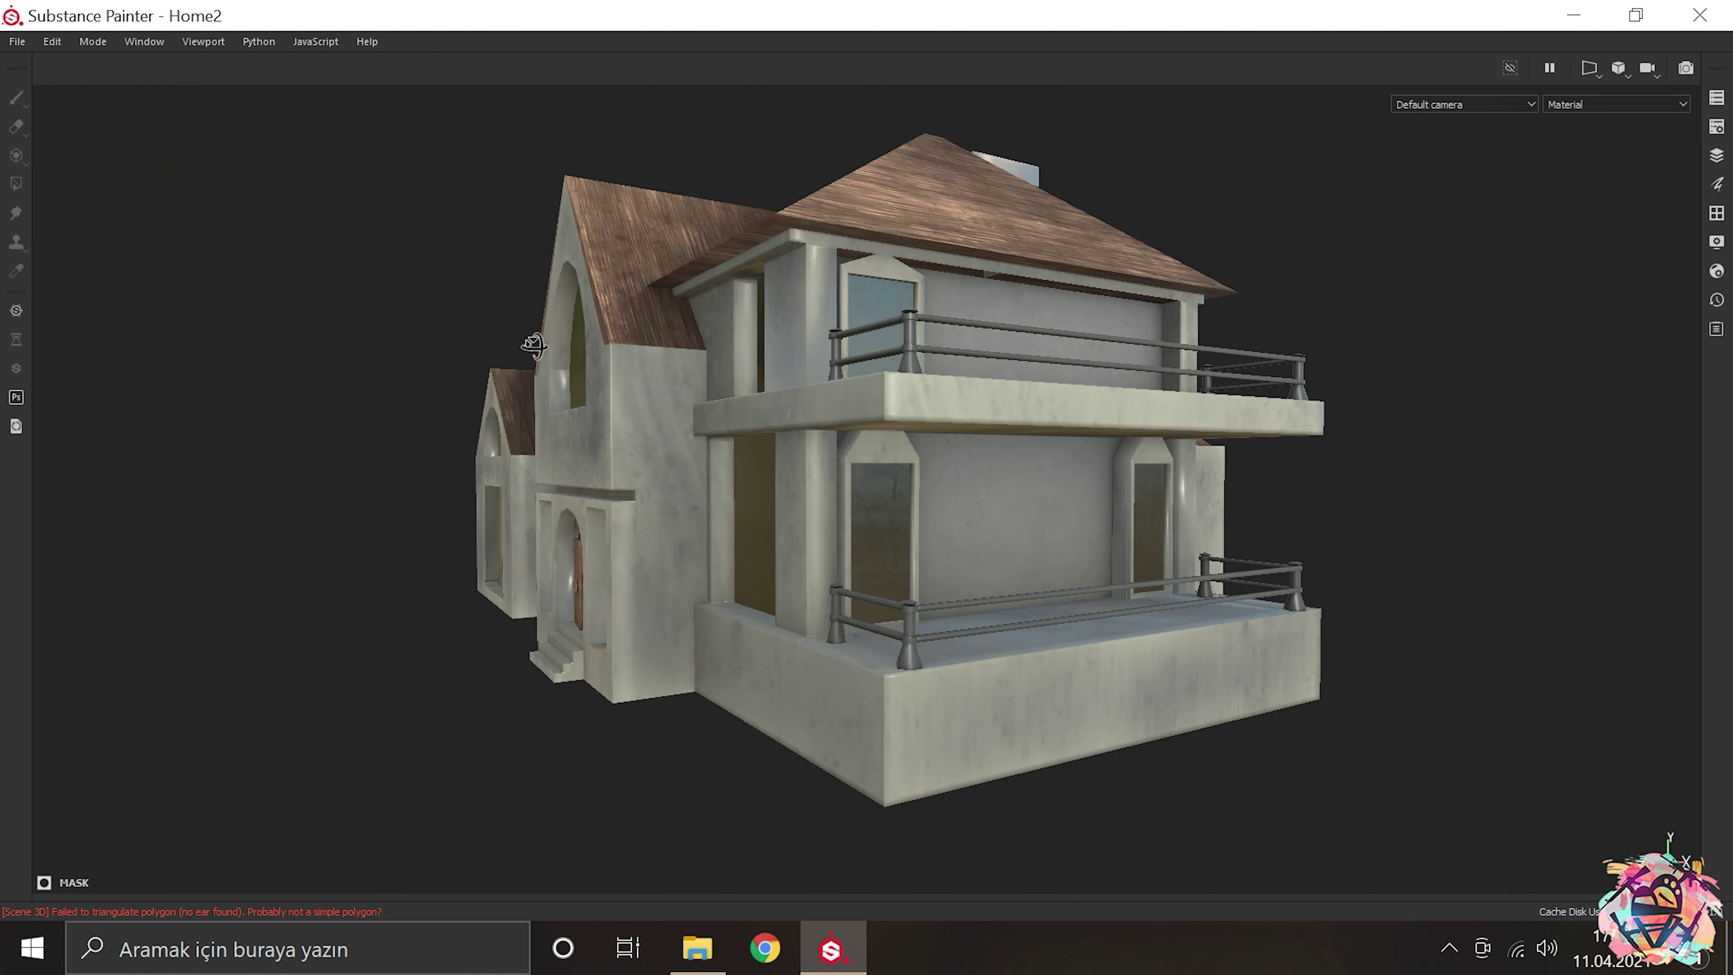
left_click_drag(614, 341, 812, 383)
left_click_drag(812, 384, 37, 192)
Step: Frame the upper balcony and drop Chrome Blue Tint onto the house
key("alt+f")
key("Escape")
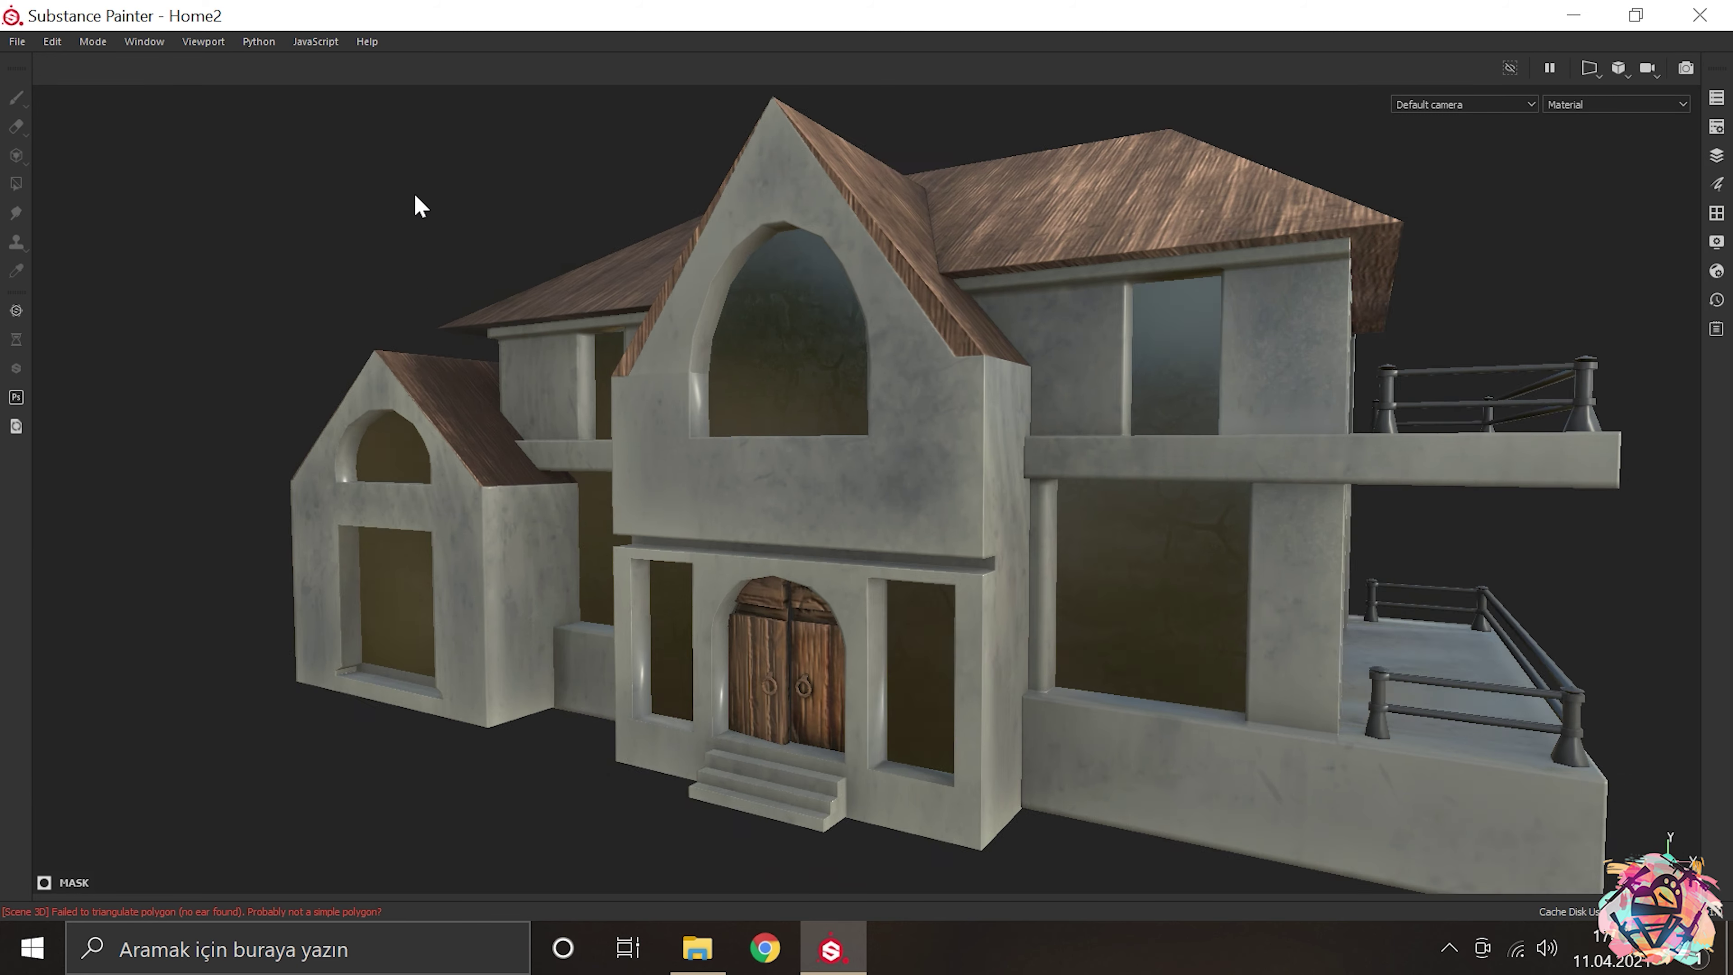
left_click_drag(417, 201, 491, 321)
left_click_drag(491, 321, 786, 426)
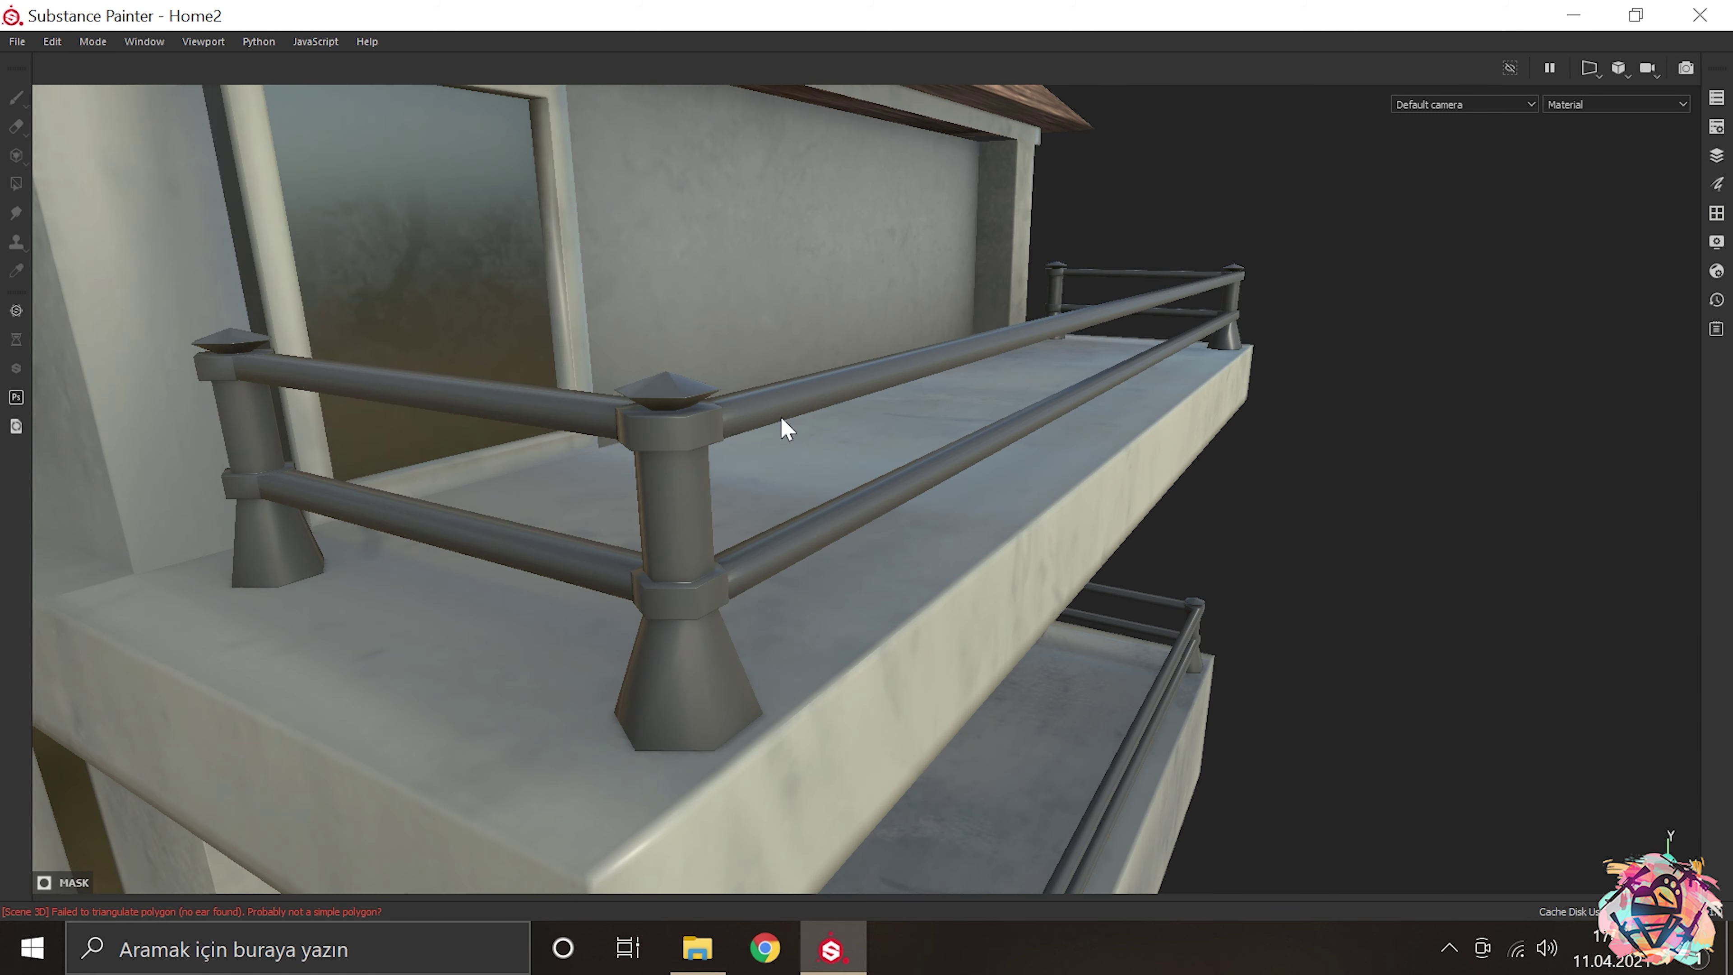
key("Tab")
left_click_drag(620, 790, 417, 455)
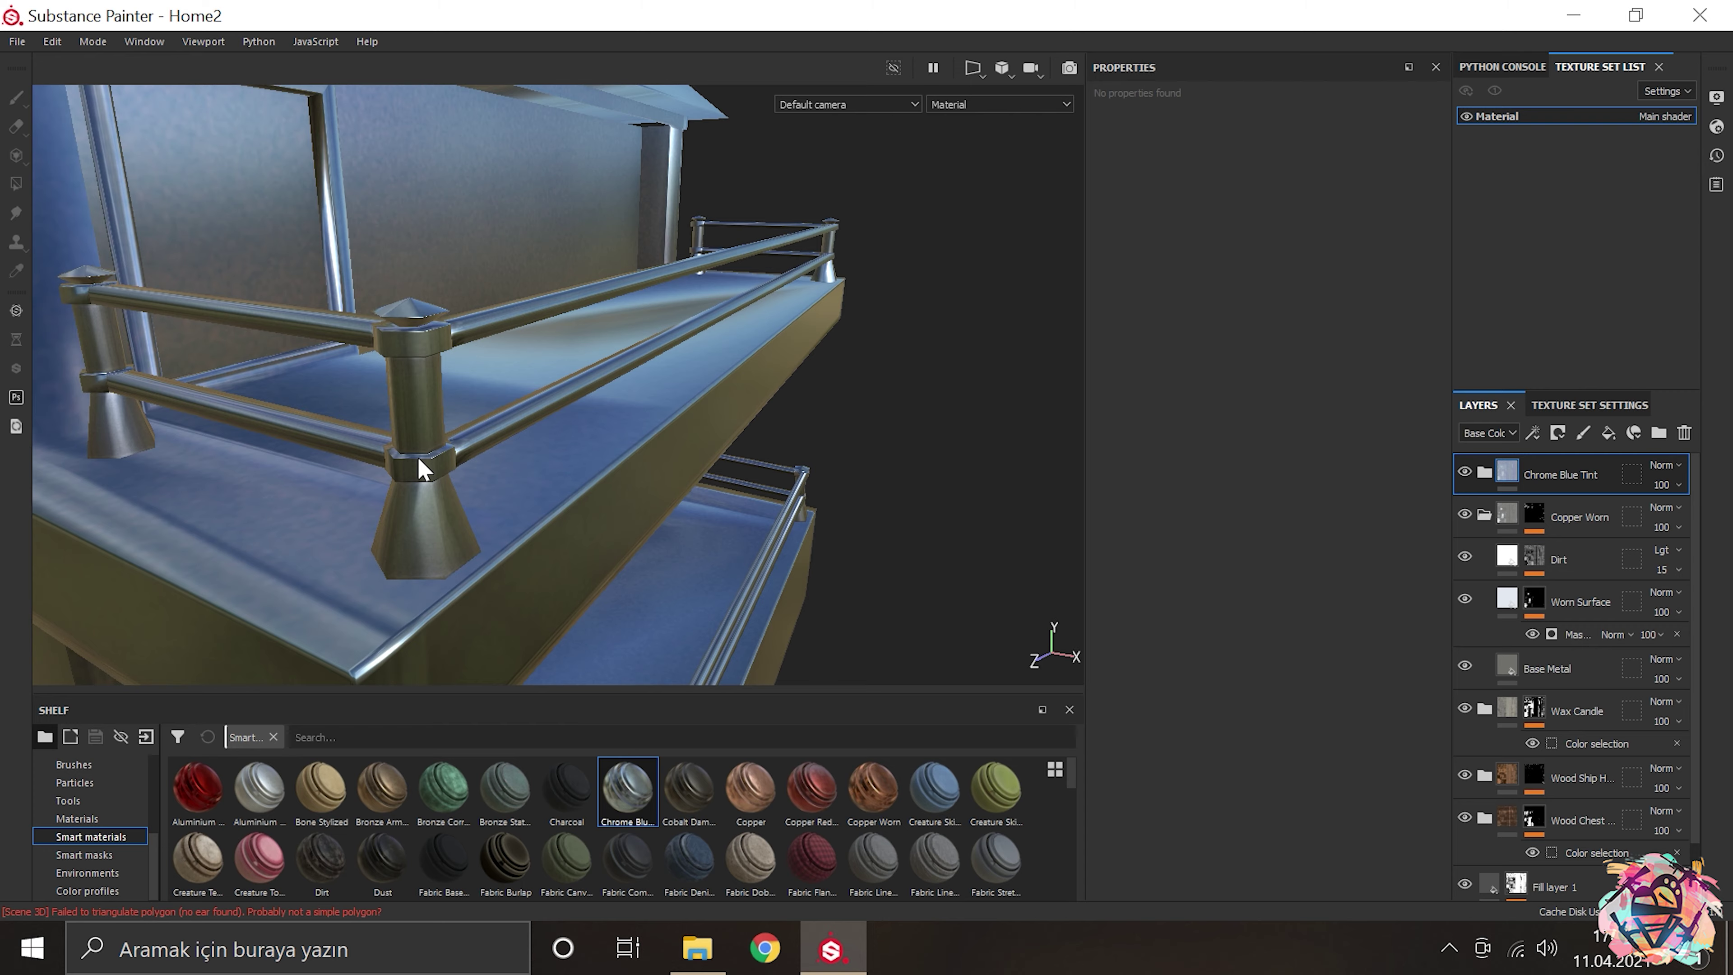
Step: Mask Chrome Blue Tint with a Color Selection effect picking the railing colour
left_click(1558, 432)
left_click(1552, 484)
left_click(1533, 432)
left_click(1605, 610)
left_click(647, 391)
Step: Inspect the balcony railing, then add the garage door colour to the selection
key("Tab")
left_click_drag(646, 391, 534, 329)
scroll("down", 3)
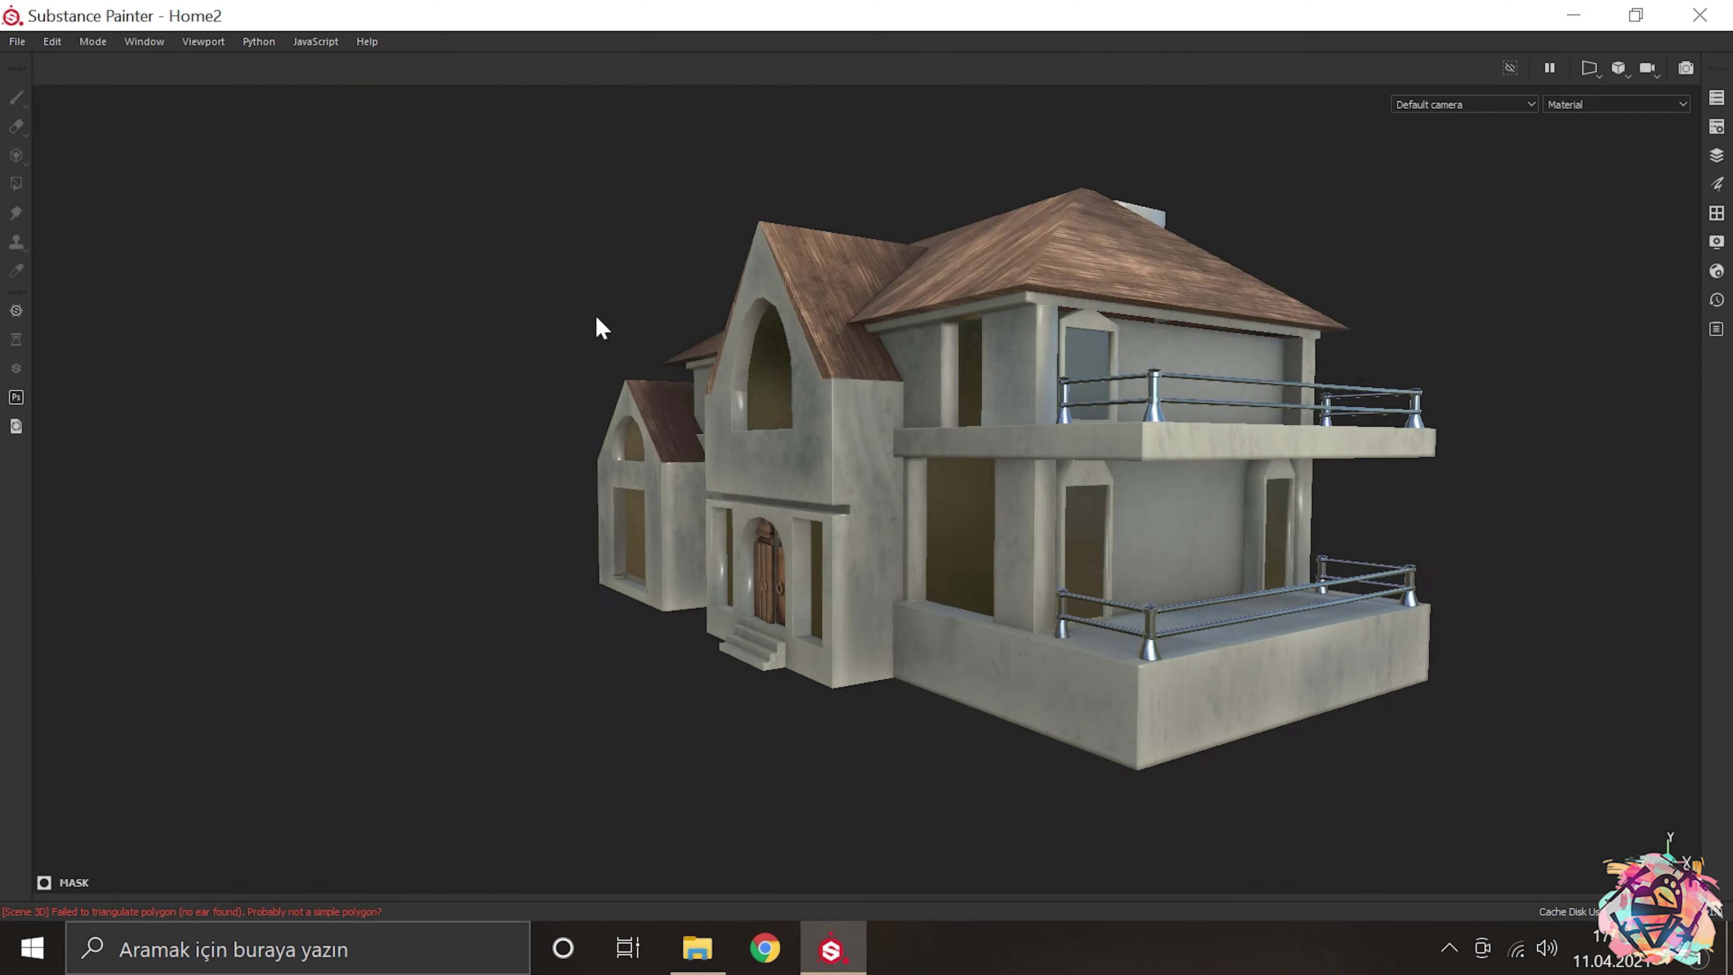
left_click_drag(535, 329, 975, 457)
left_click_drag(975, 456, 1161, 434)
scroll("down", 3)
scroll("up", 3)
scroll("up", 3)
left_click_drag(1033, 465, 642, 406)
scroll("up", 3)
key("Tab")
left_click(759, 380)
Step: Orbit around the garage and a window frame to check the chrome mask
key("Tab")
left_click_drag(758, 379, 966, 336)
scroll("down", 3)
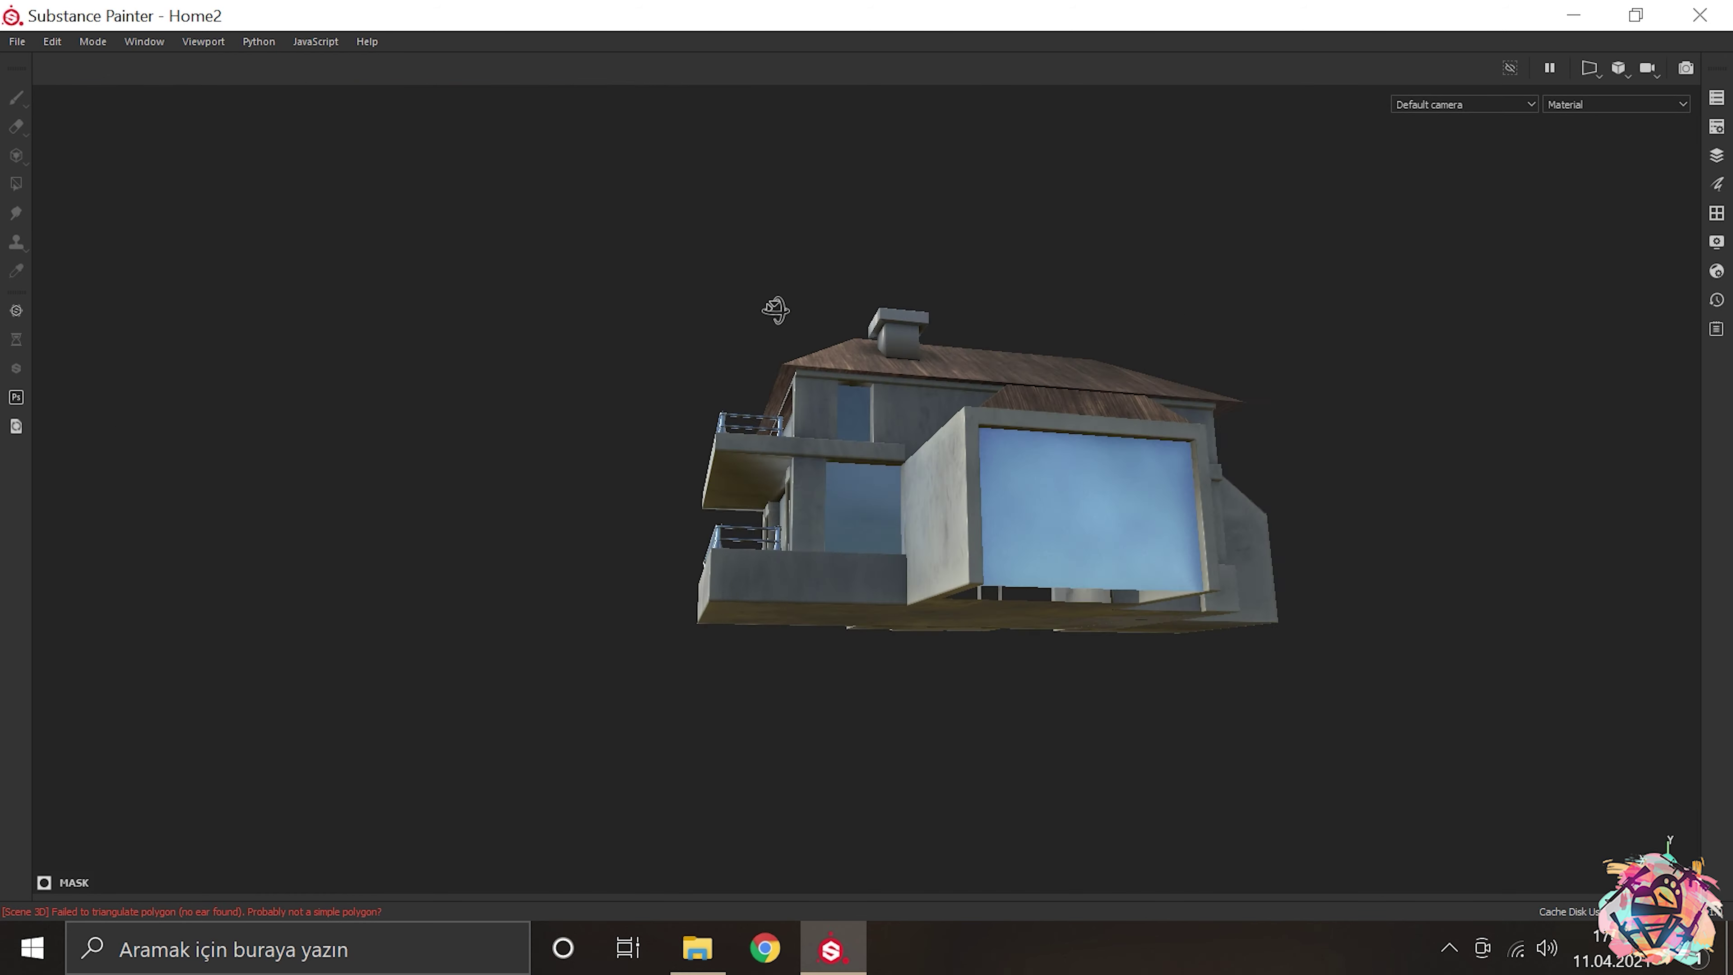
scroll("up", 3)
left_click_drag(735, 418, 938, 165)
scroll("down", 3)
left_click_drag(812, 251, 618, 310)
scroll("up", 3)
Step: Apply the Wood Walnut smart material to the whole house
key("Tab")
scroll("down", 3)
left_click_drag(750, 863, 673, 561)
Step: Undo Wood Walnut and try Wood Ship and Wood Ship Hull Old materials instead
scroll("down", 3)
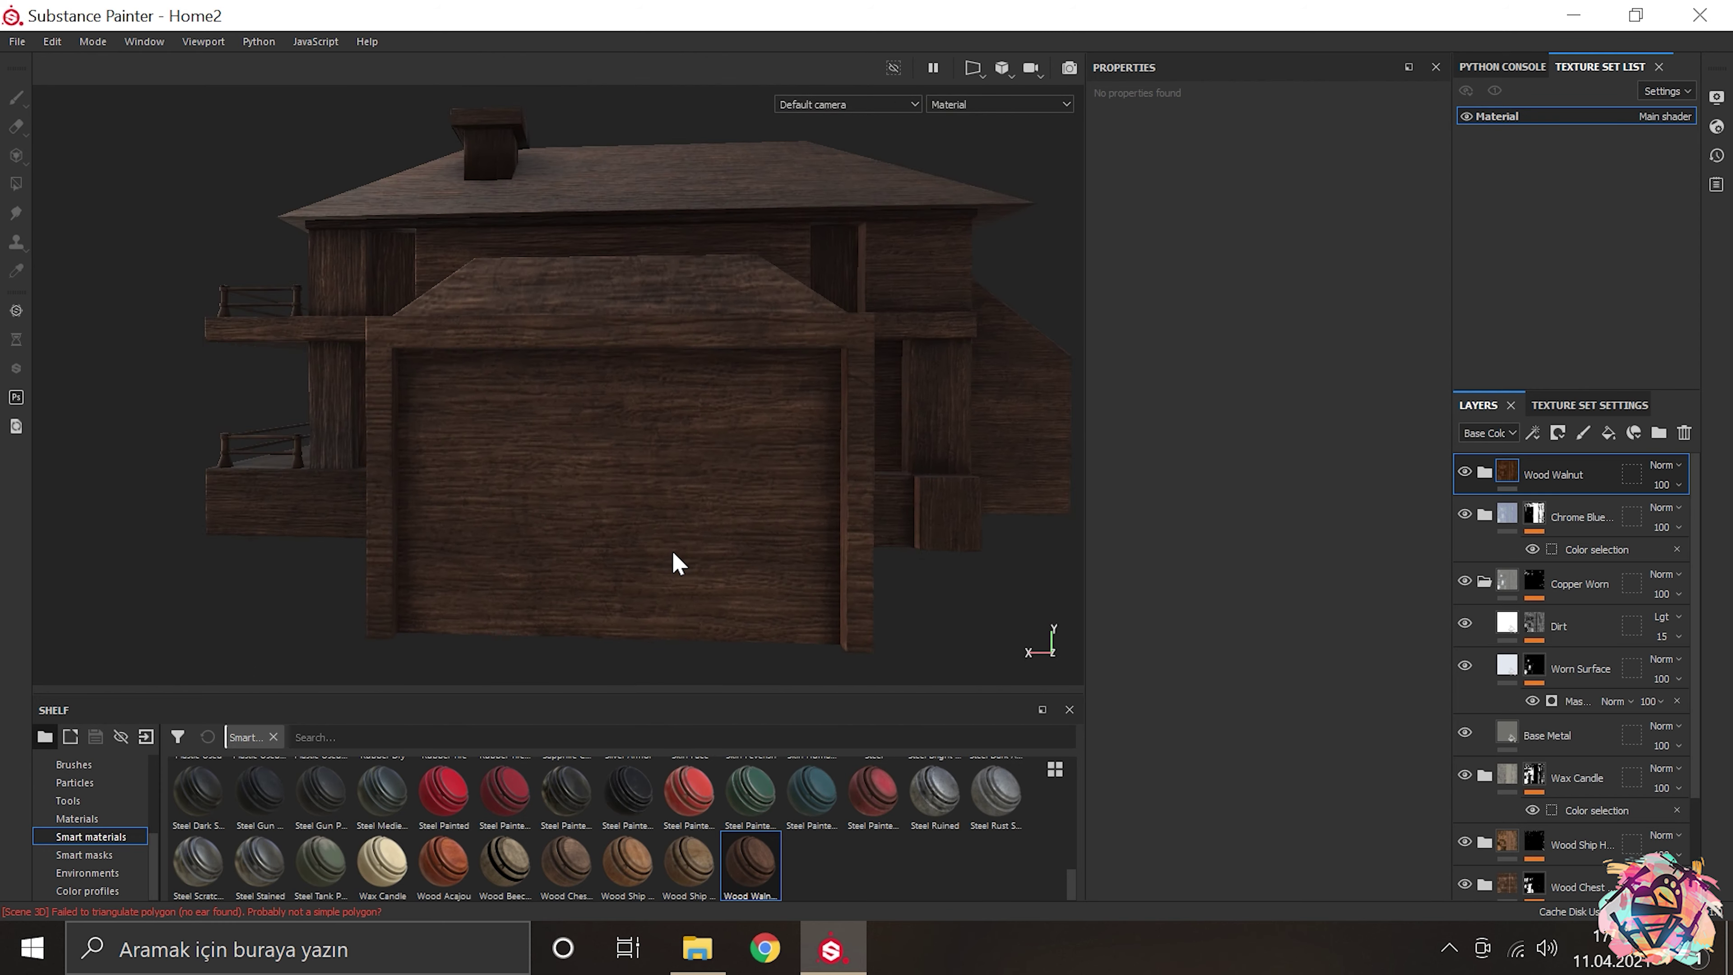
scroll("up", 3)
left_click_drag(410, 545, 417, 418)
key("ctrl+z")
left_click_drag(688, 864, 730, 557)
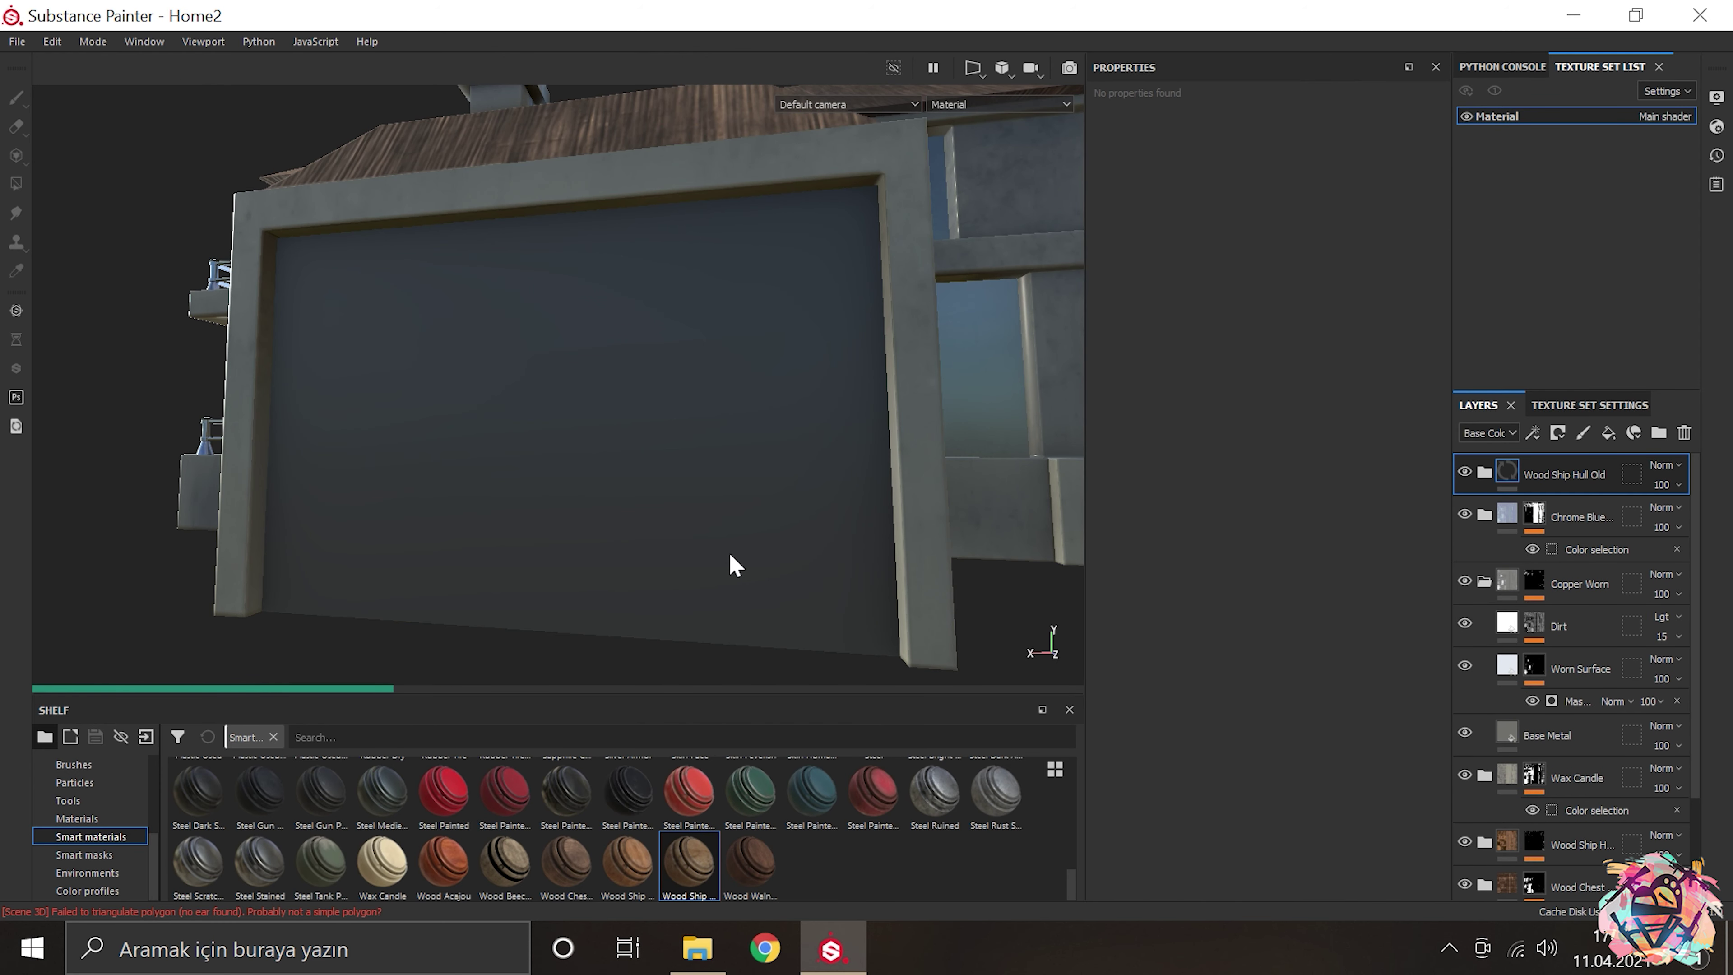
left_click_drag(627, 863, 614, 410)
left_click(1557, 549)
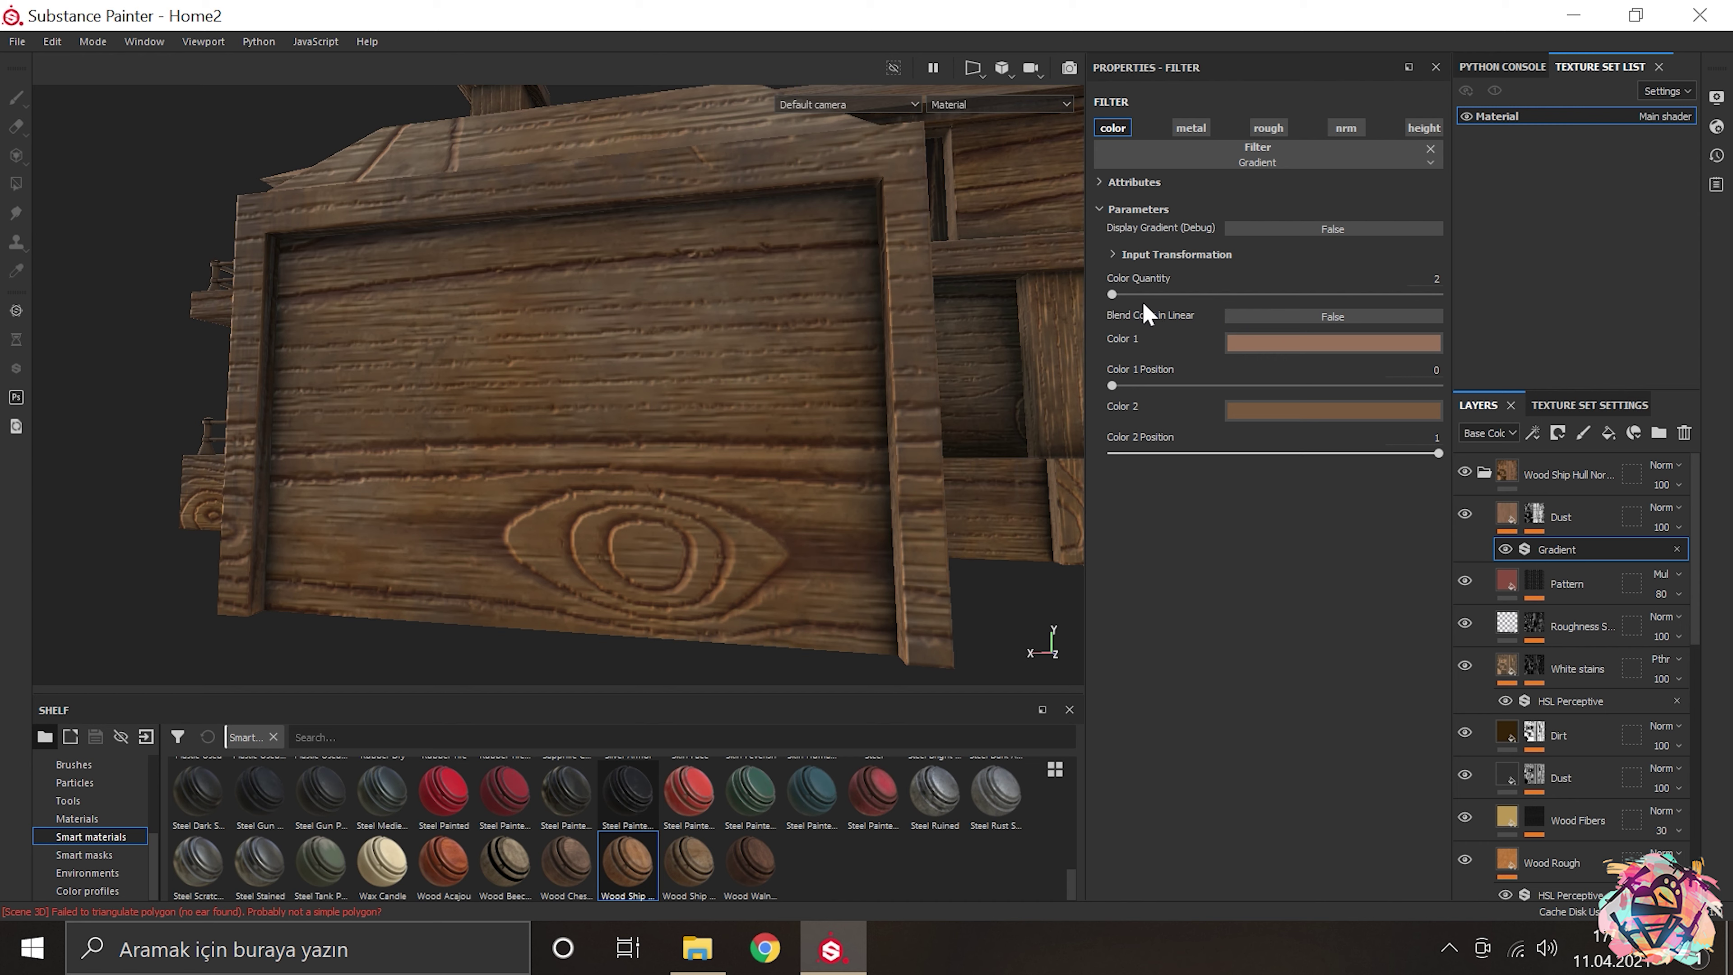
Step: Tweak Wood Rough's base fill and HSL Perceptive hue, then apply Steel Rust Surface
scroll("down", 3)
left_click(1569, 787)
left_click(1548, 835)
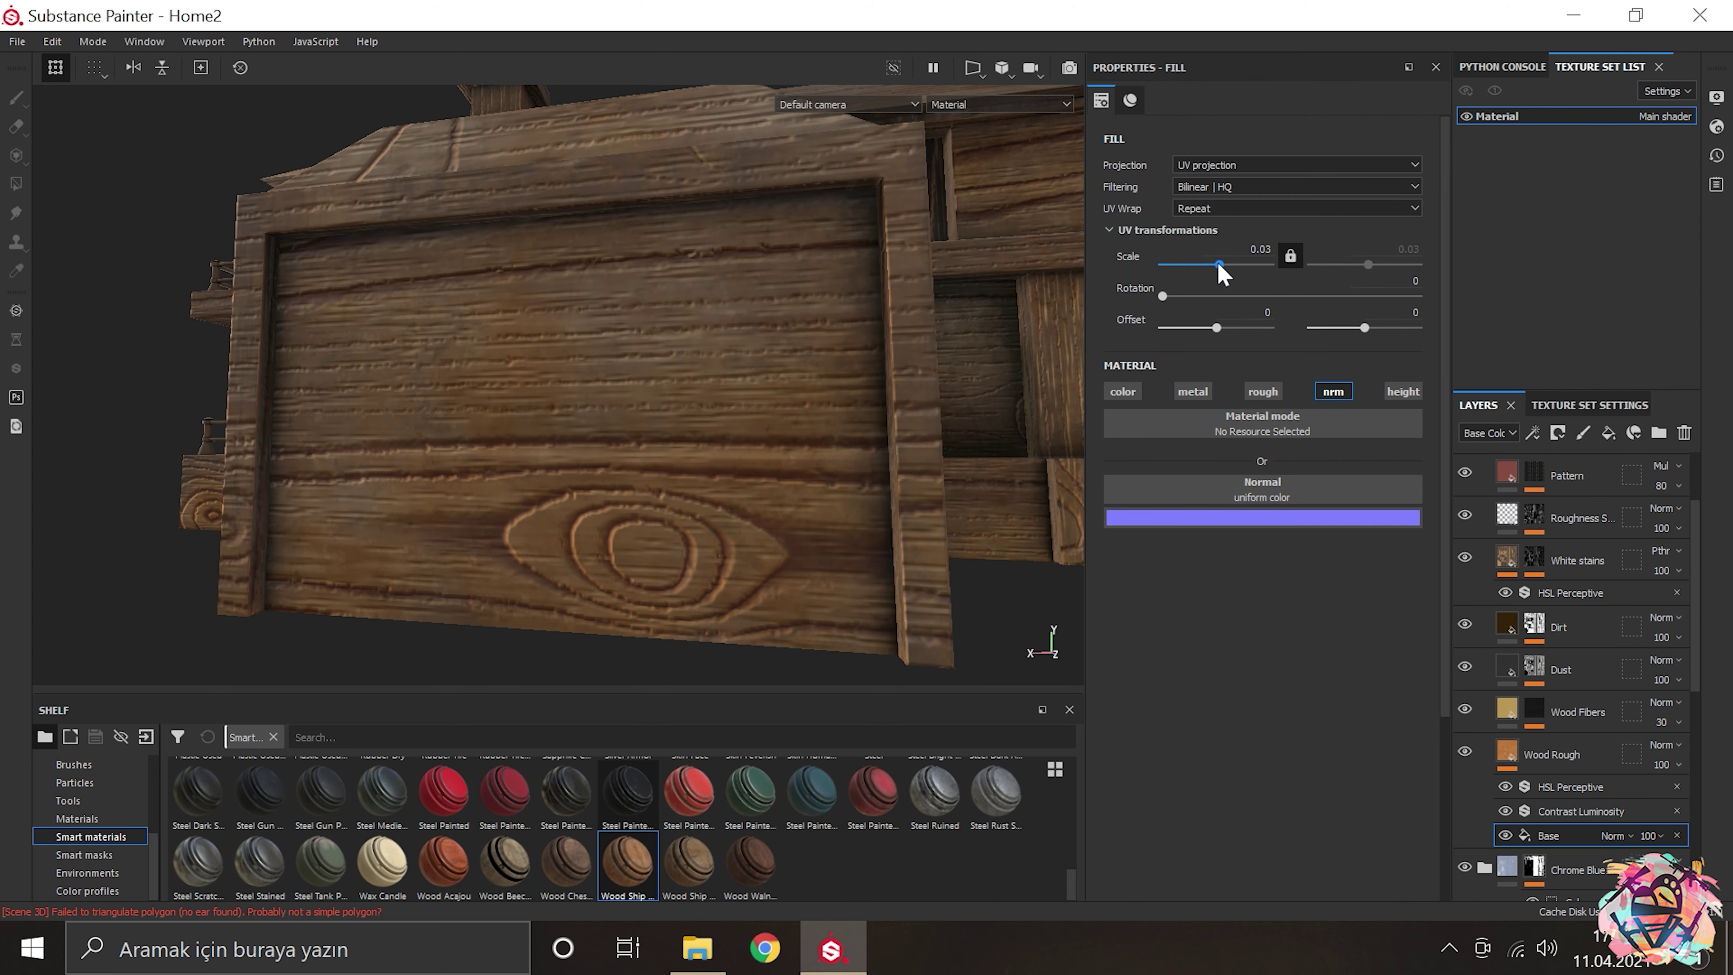
scroll("down", 3)
left_click(1569, 732)
left_click_drag(1275, 271, 1296, 272)
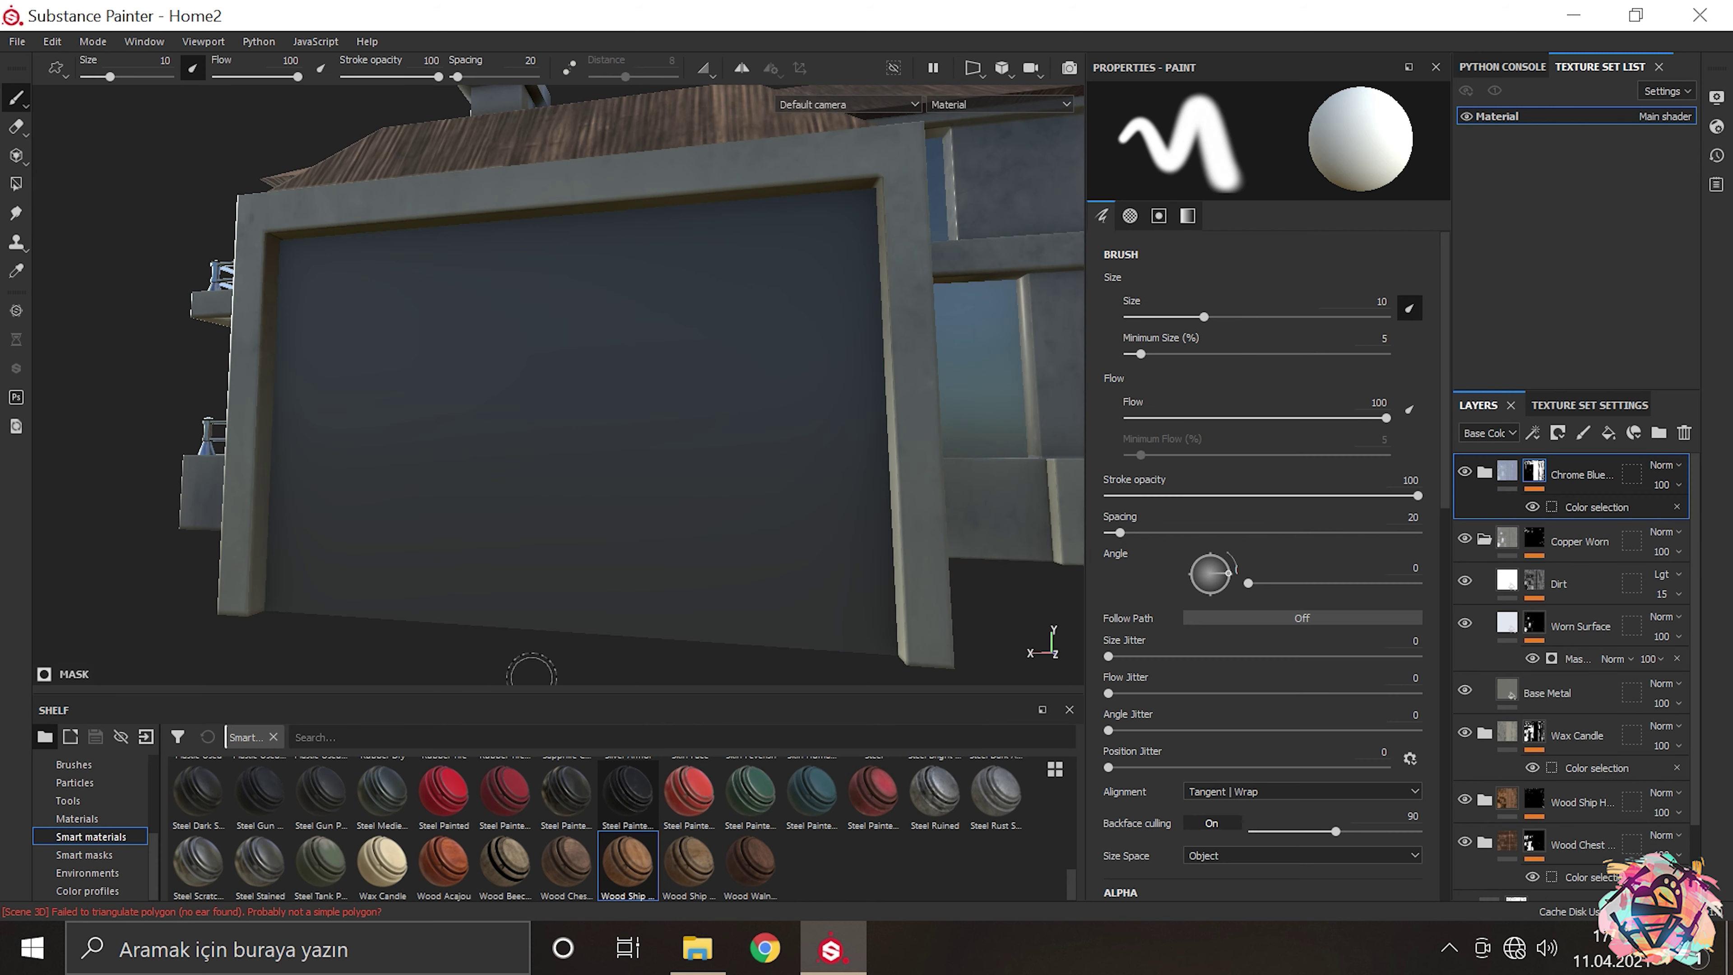
mouse_move(934, 792)
left_click_drag(1000, 792, 540, 464)
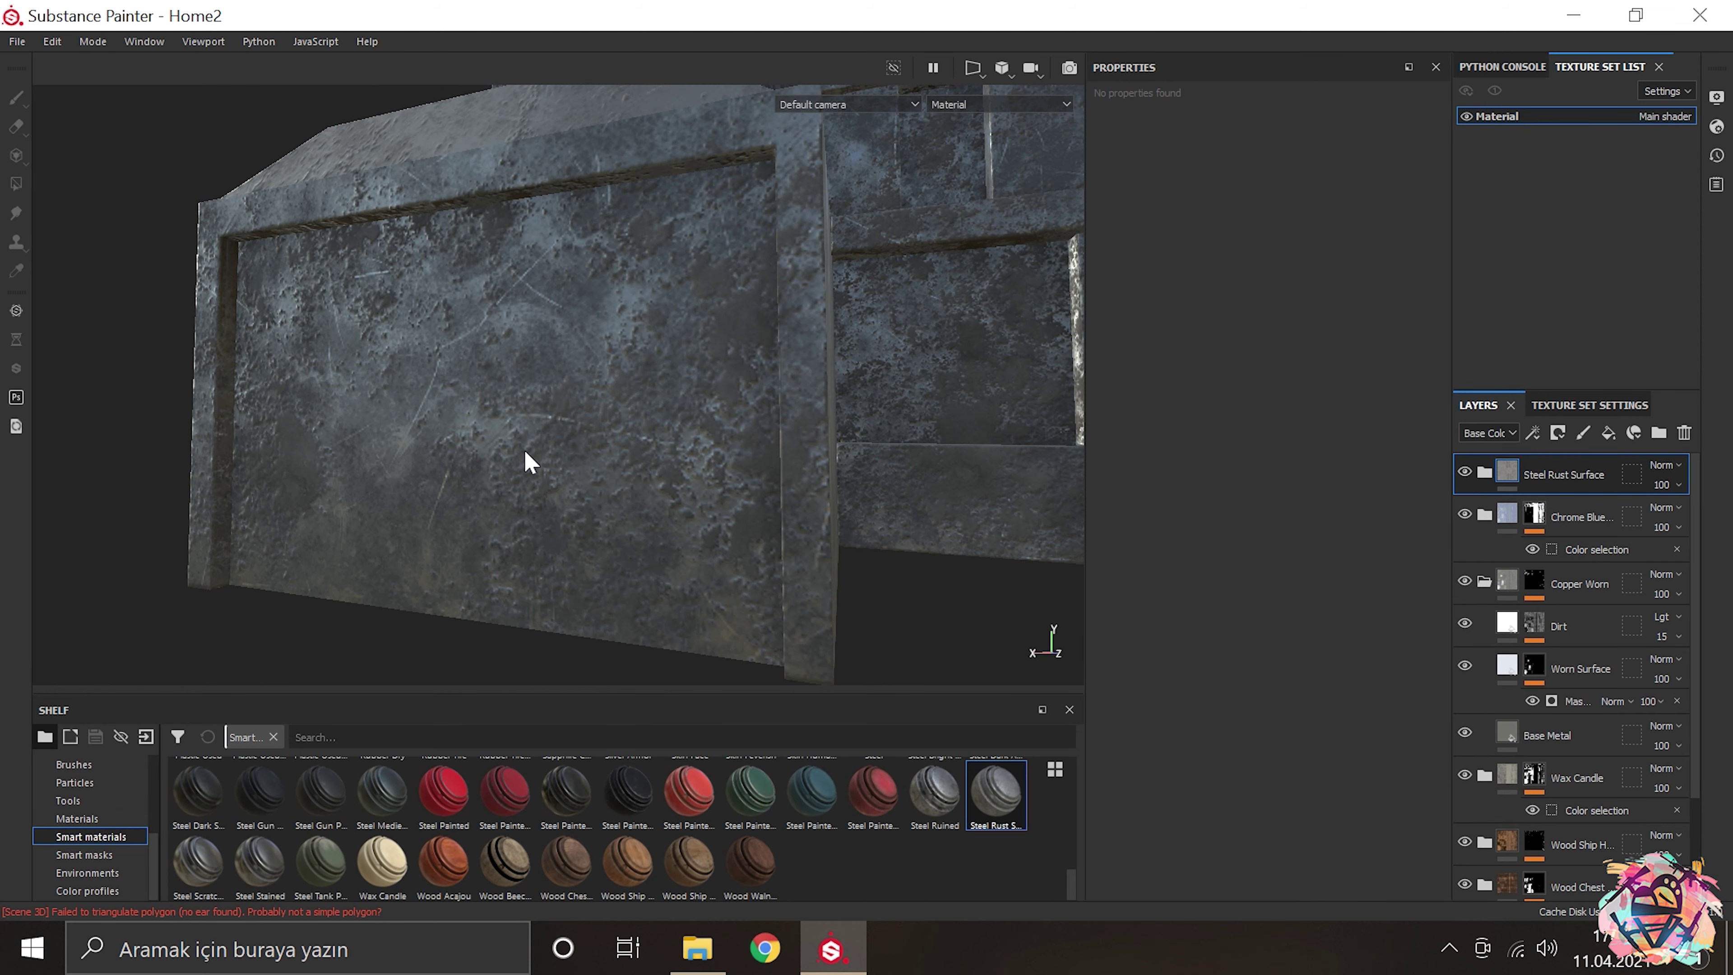
Step: Mask Steel Rust Surface with a Color Selection picking the cyan ID area
left_click(1485, 582)
left_click(1557, 432)
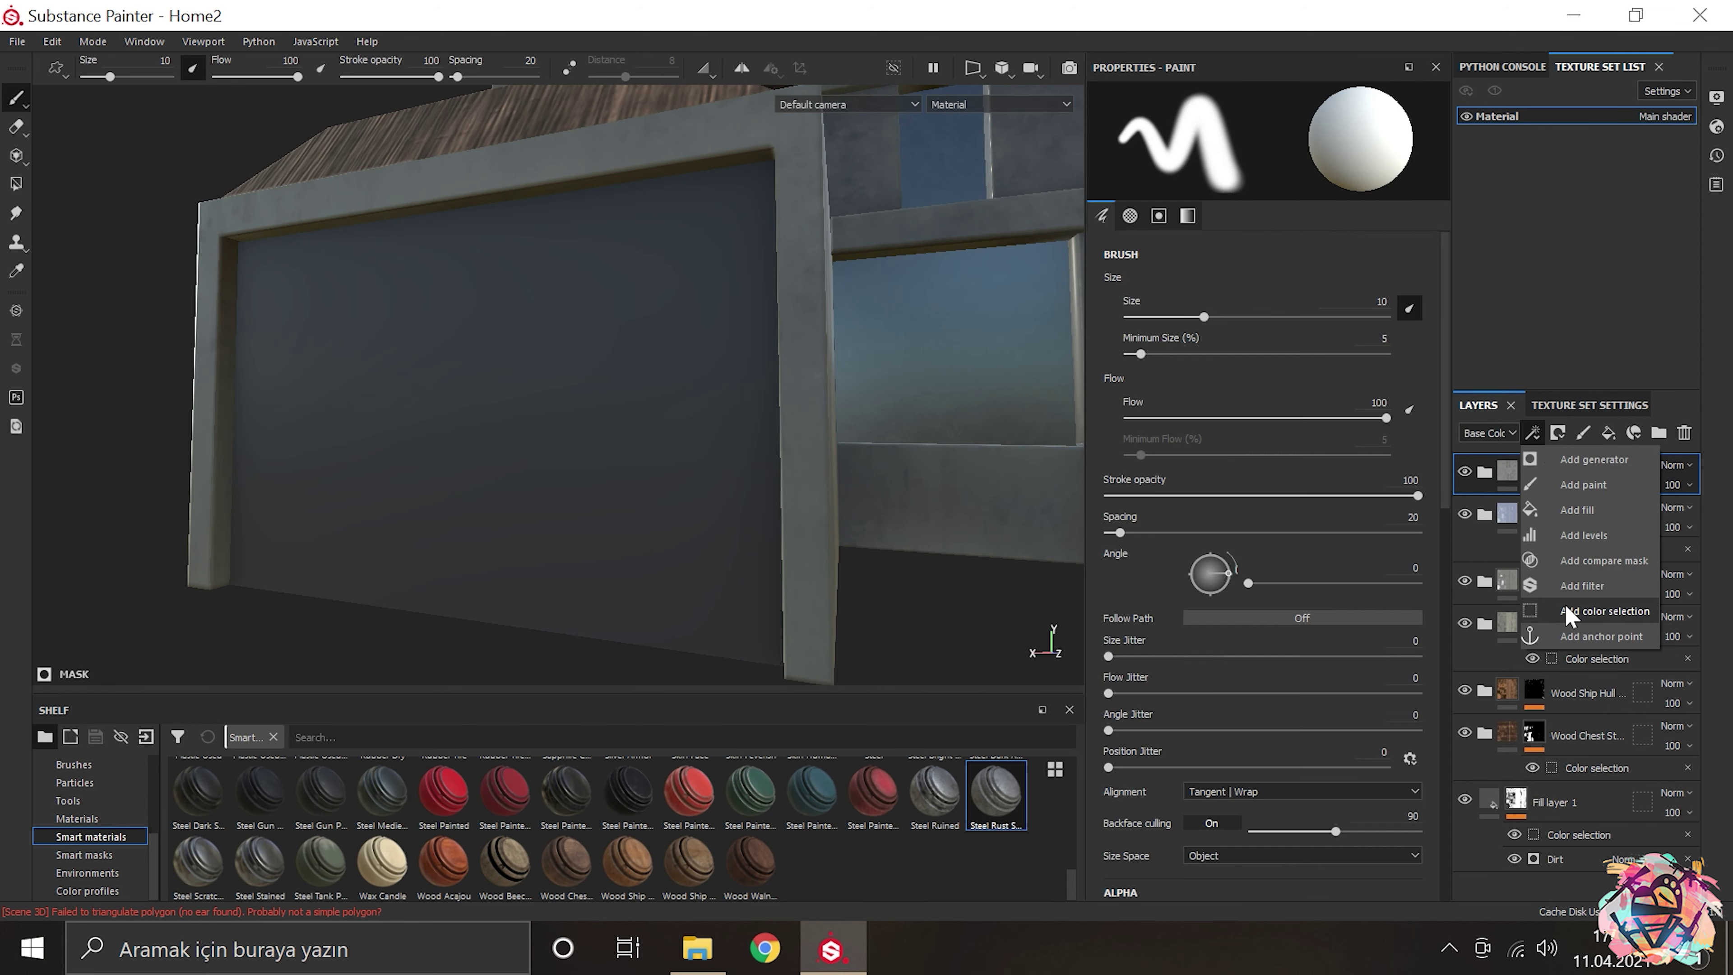
left_click(1579, 585)
left_click(1402, 282)
left_click(635, 384)
left_click_drag(565, 464, 844, 392)
Step: Add the chimney's ID colour to the Steel Rust Surface selection
key("Tab")
left_click_drag(844, 391, 971, 488)
left_click_drag(971, 488, 639, 252)
key("Tab")
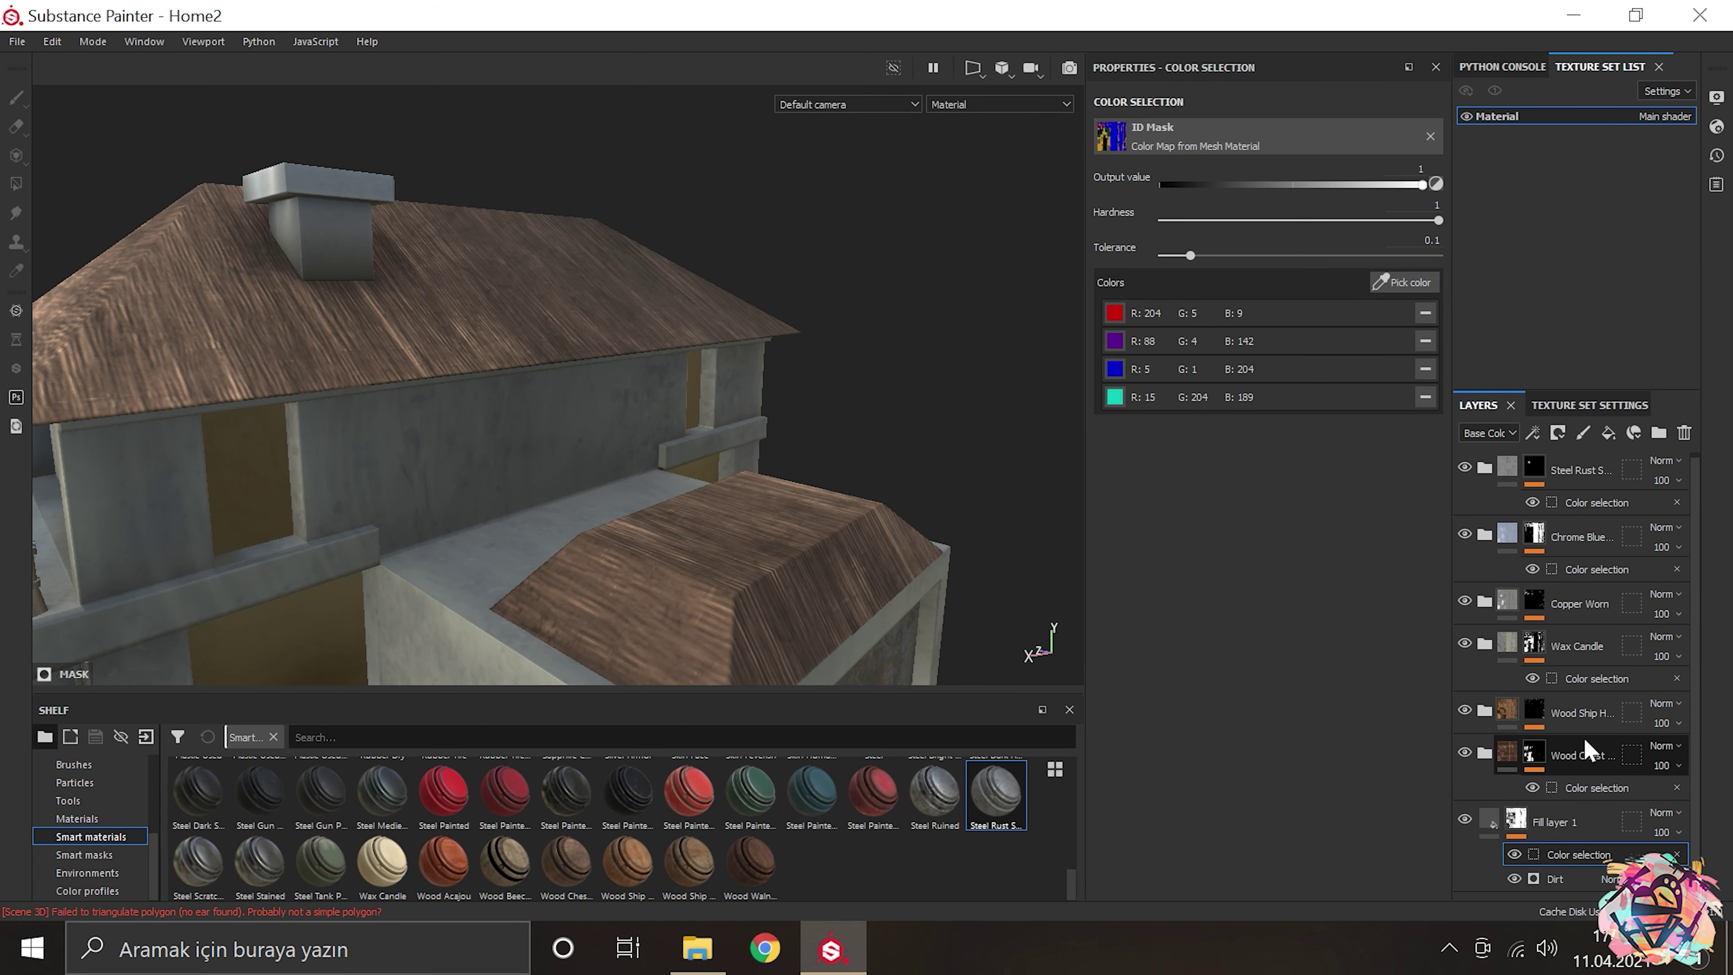
left_click(1400, 282)
left_click(340, 209)
Step: Orbit around the chimney and roof to check the rust mask
key("Tab")
left_click_drag(403, 264, 665, 406)
left_click_drag(666, 406, 987, 438)
left_click_drag(986, 438, 901, 565)
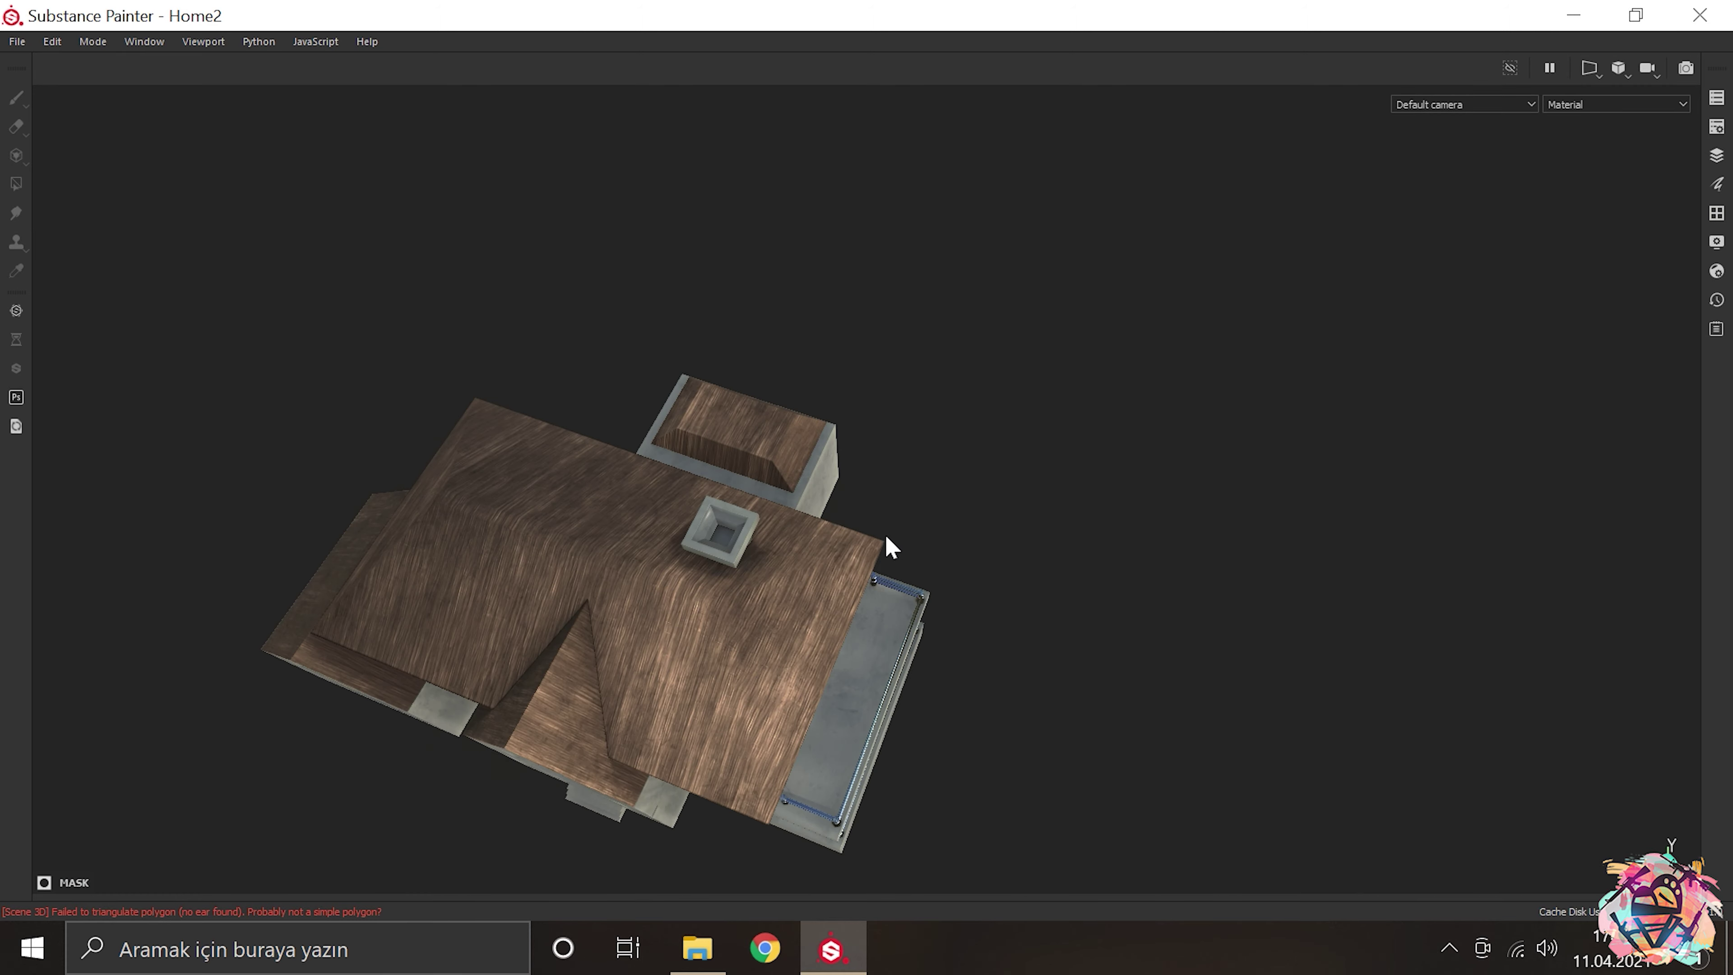
left_click_drag(901, 565, 859, 457)
key("Tab")
Step: Make Fill layer 2 black and Metallic 1, masked to the grey wall ID
left_click(1262, 519)
left_click(1283, 691)
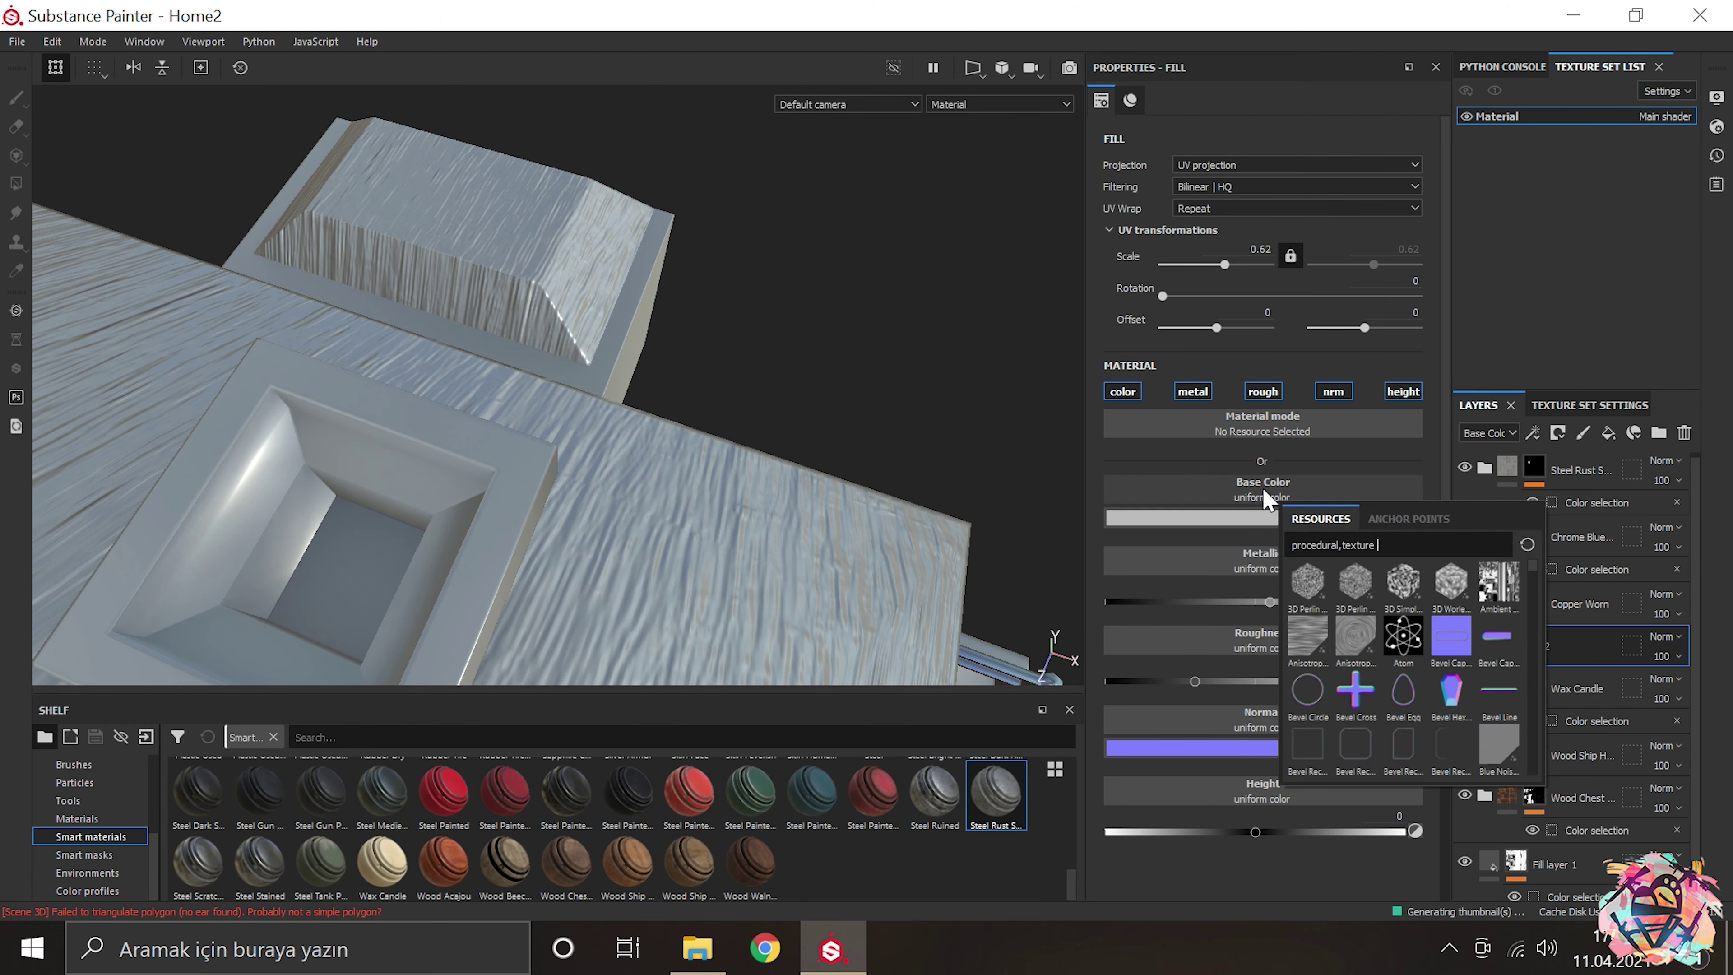
left_click(1270, 602)
left_click_drag(1271, 602, 1423, 605)
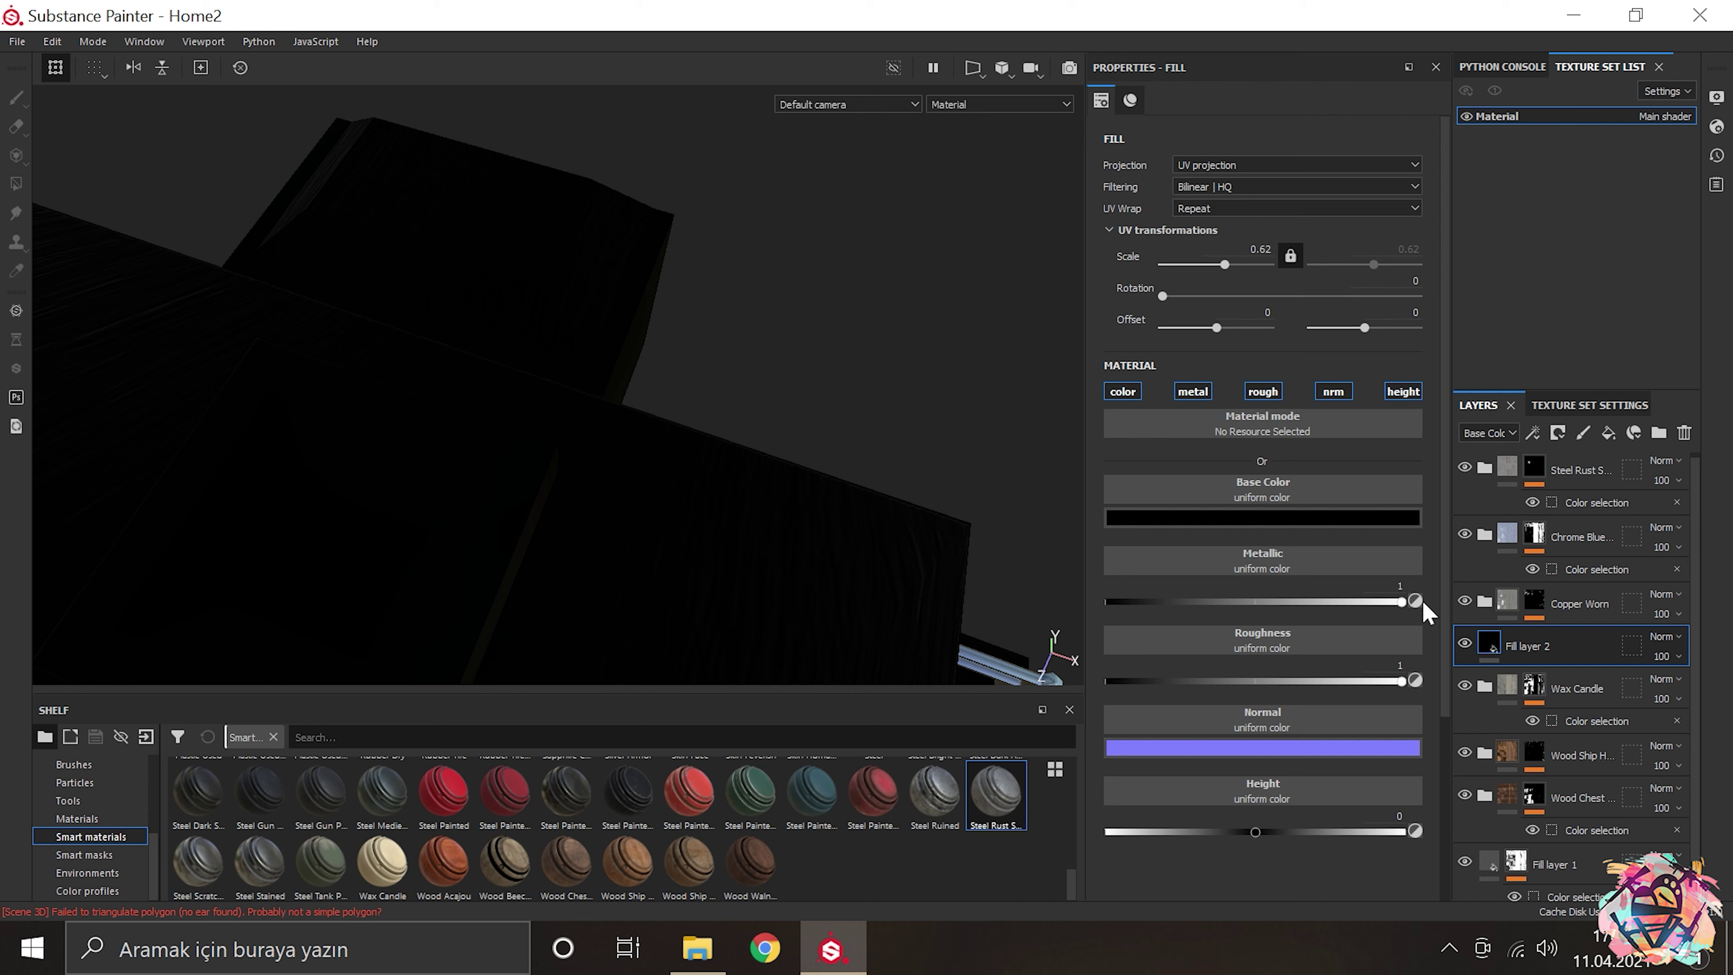
left_click(1558, 433)
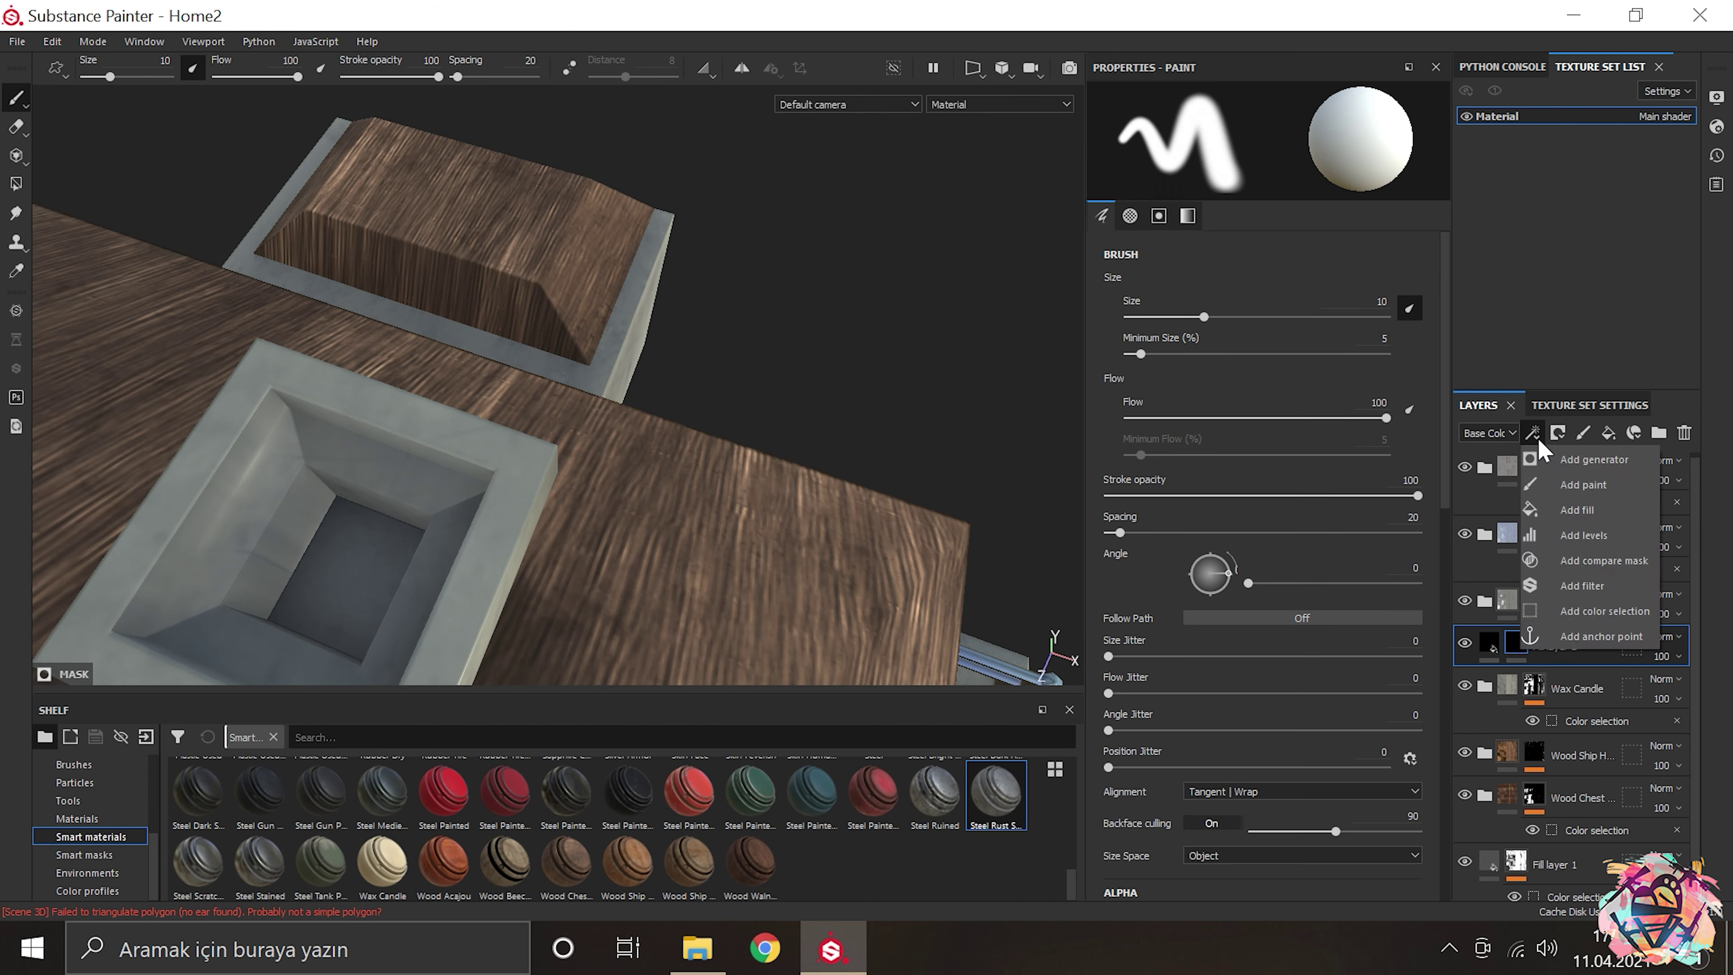
left_click(1590, 621)
left_click(345, 576)
key("f")
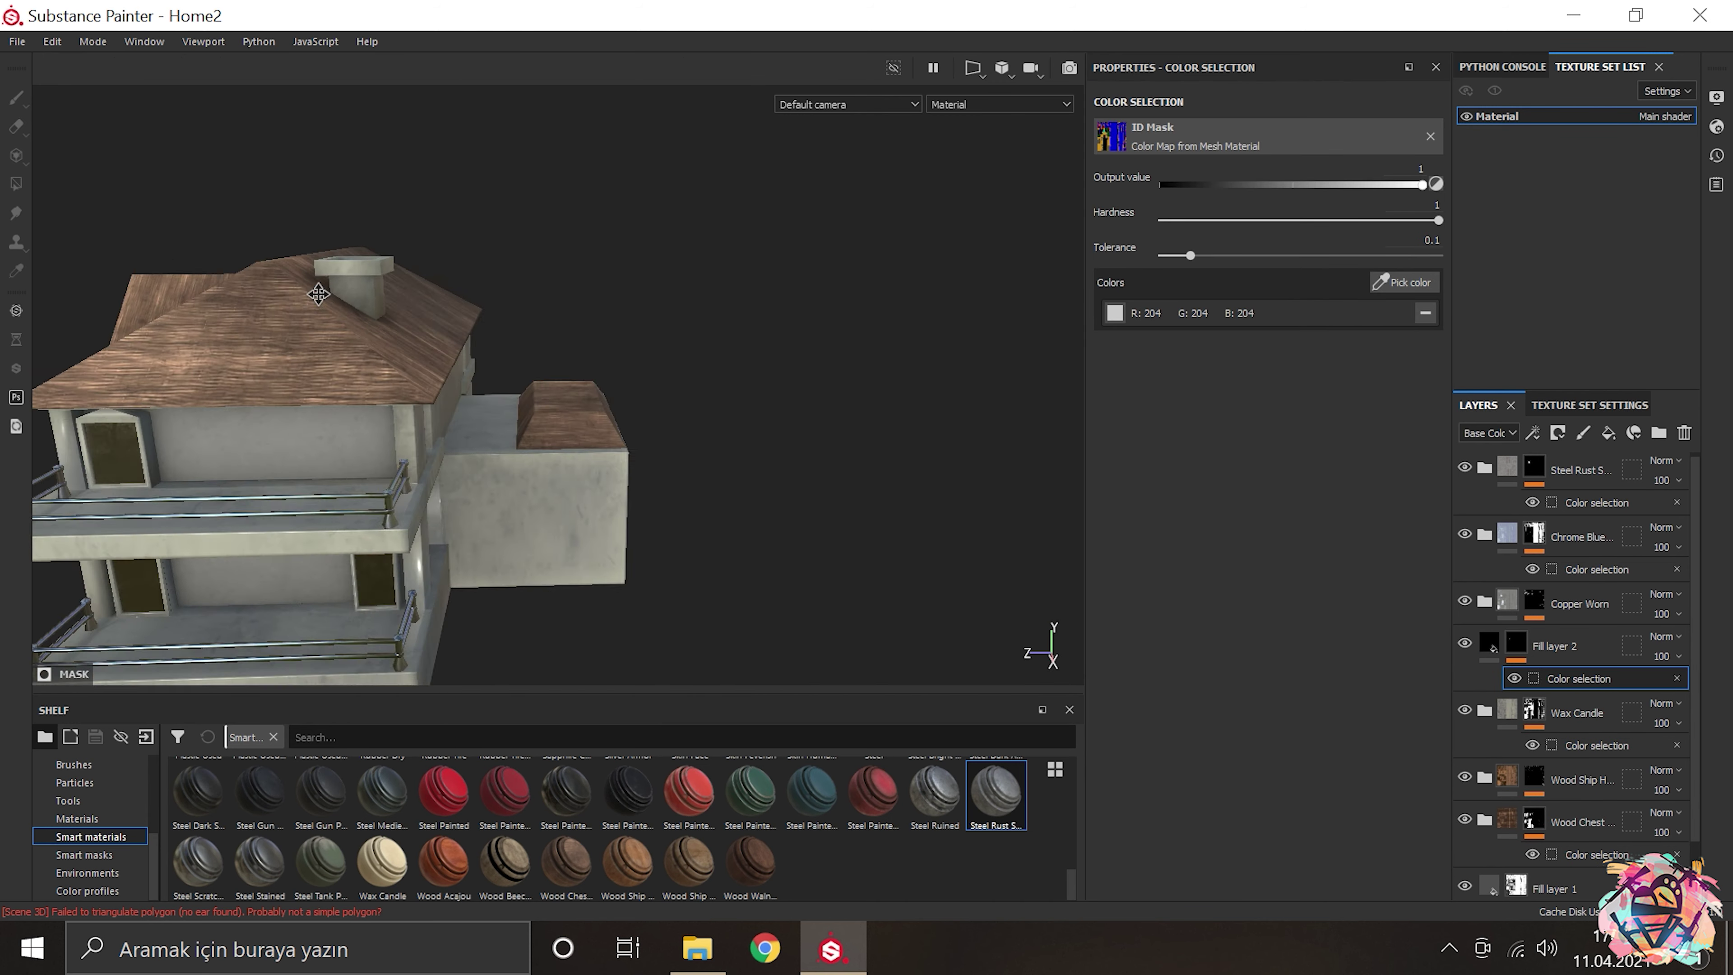
Step: Check the house from the front, then switch to the window alpha images folder
key("Tab")
left_click_drag(734, 339, 591, 743)
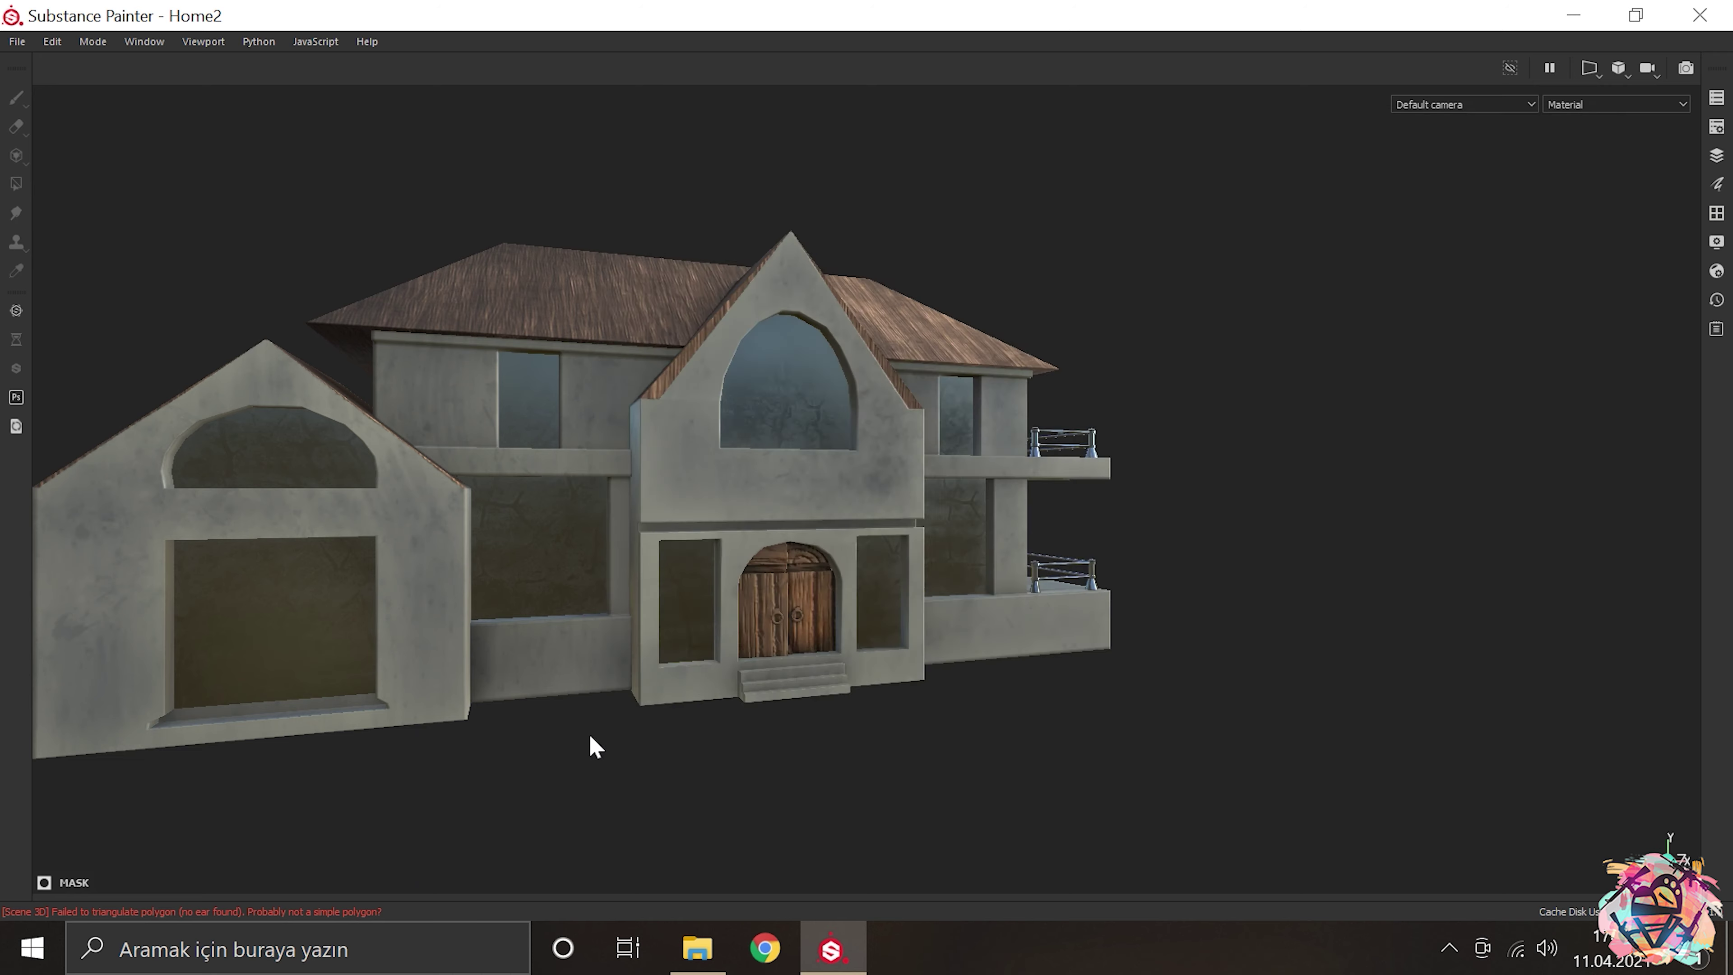
key("Tab")
scroll("up", 3)
left_click(697, 947)
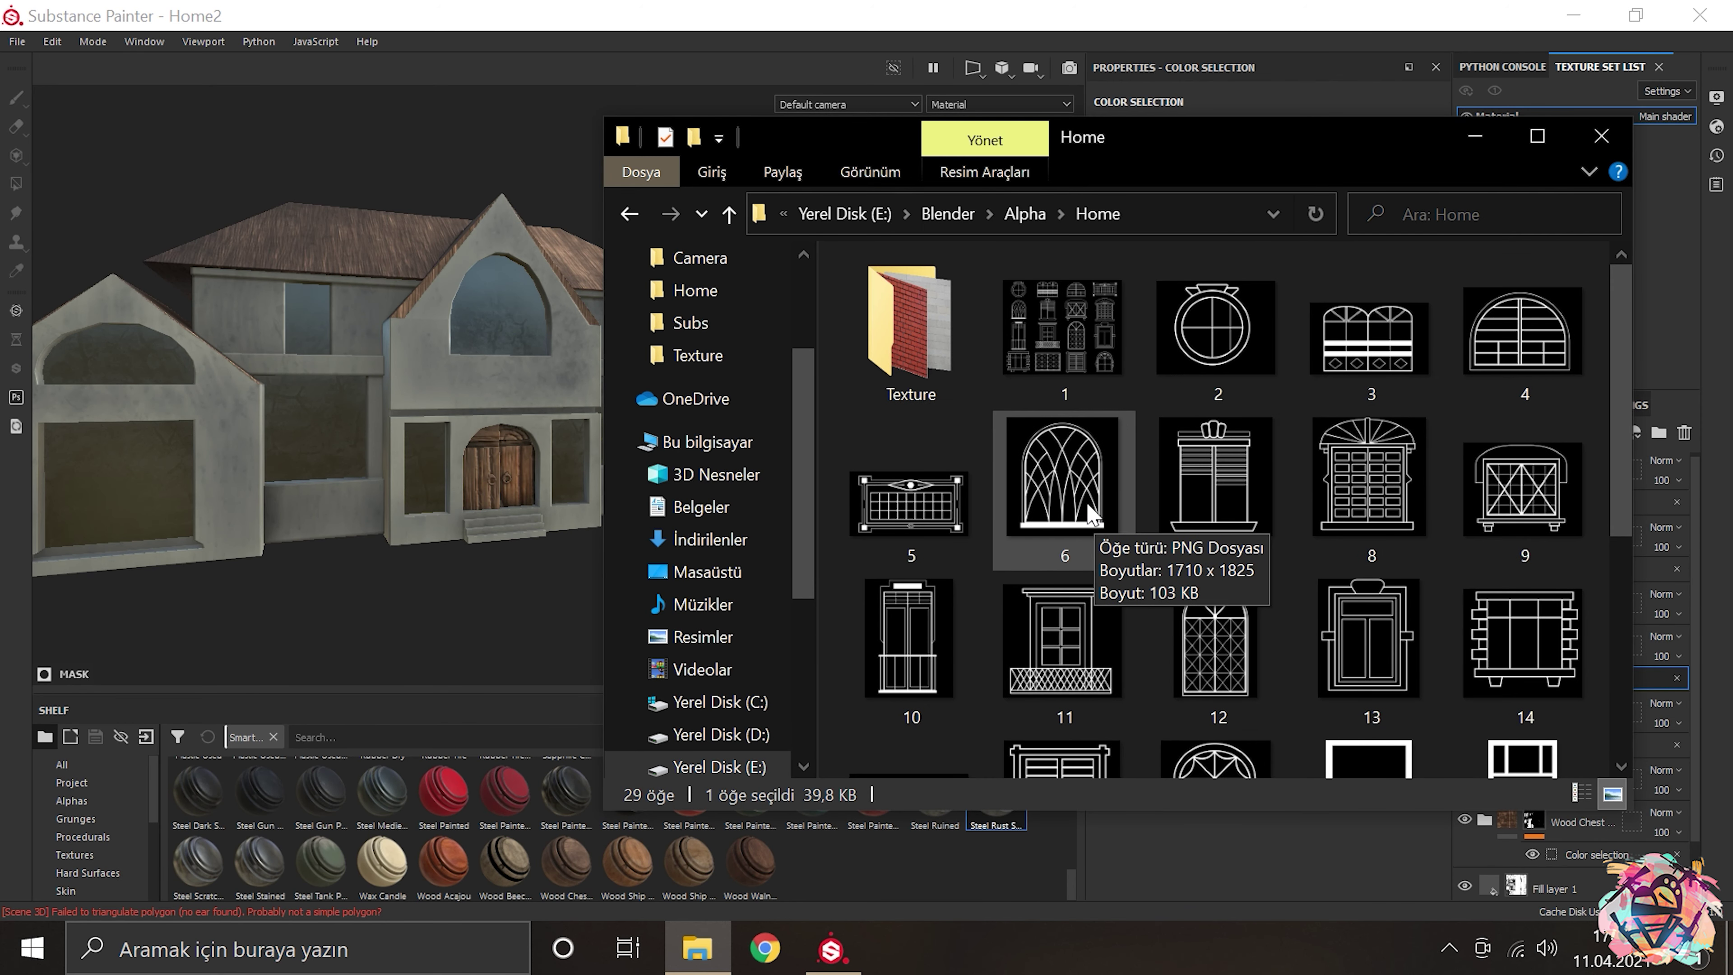
Step: Select window-frame images 21.png and 22.png in Alpha > Home and drag them to the shelf
left_click(1072, 500)
scroll("down", 3)
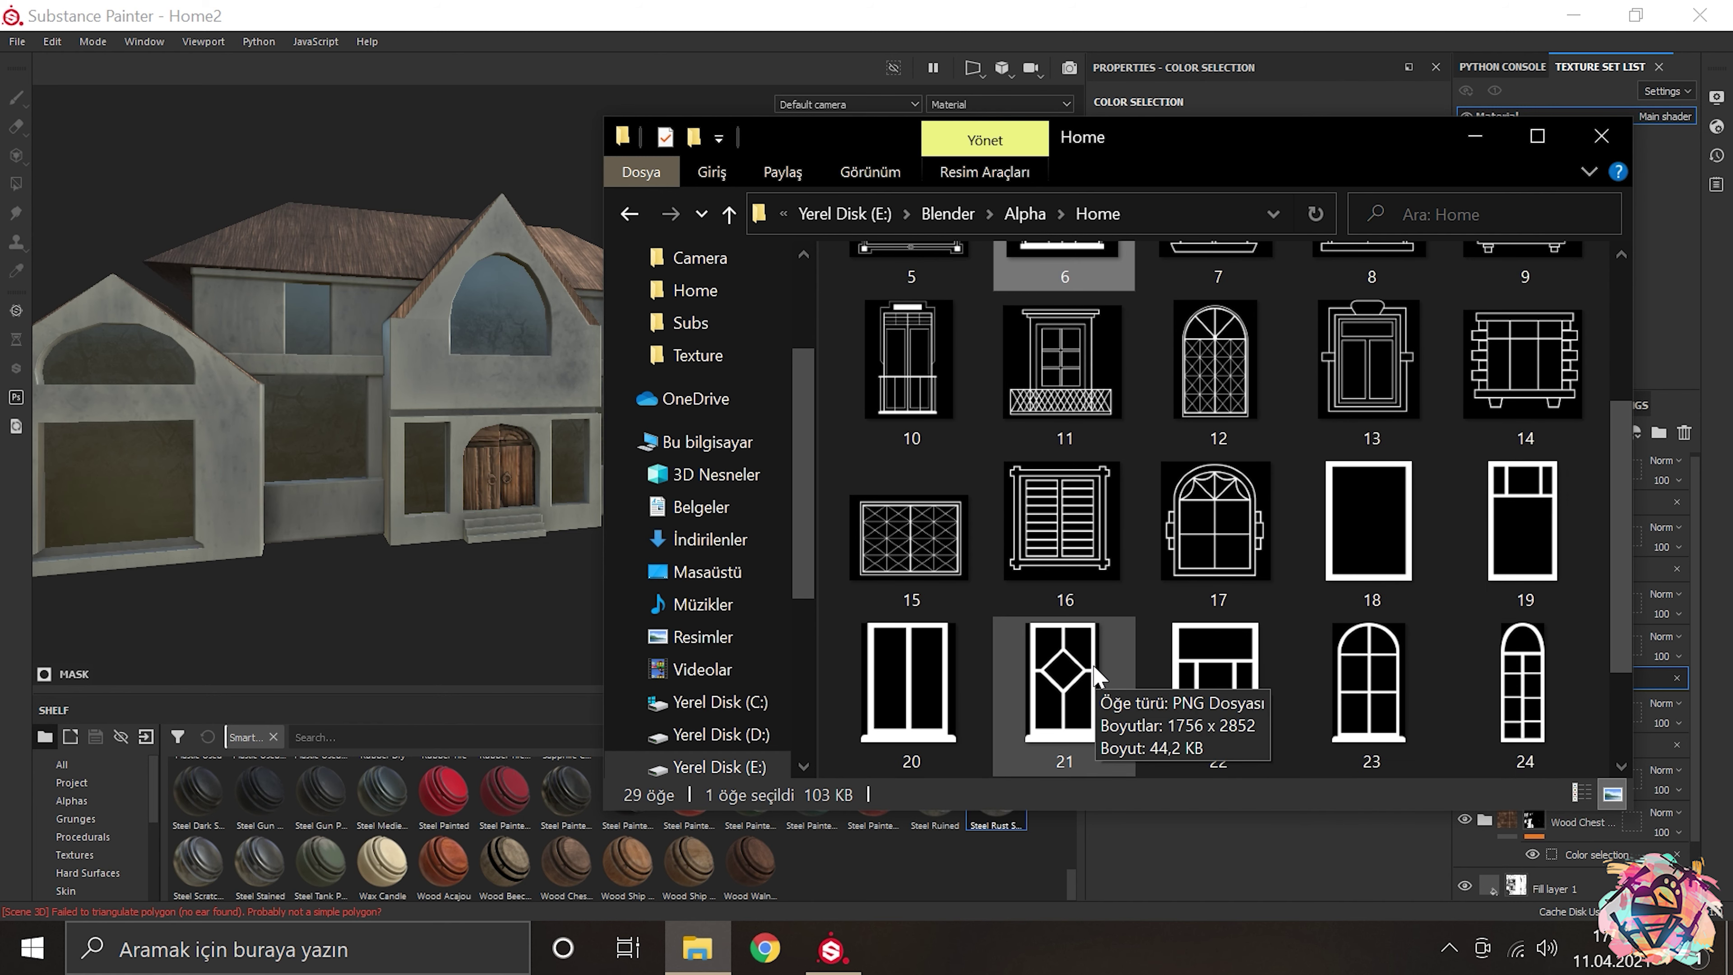
left_click(1093, 669)
left_click(1211, 677)
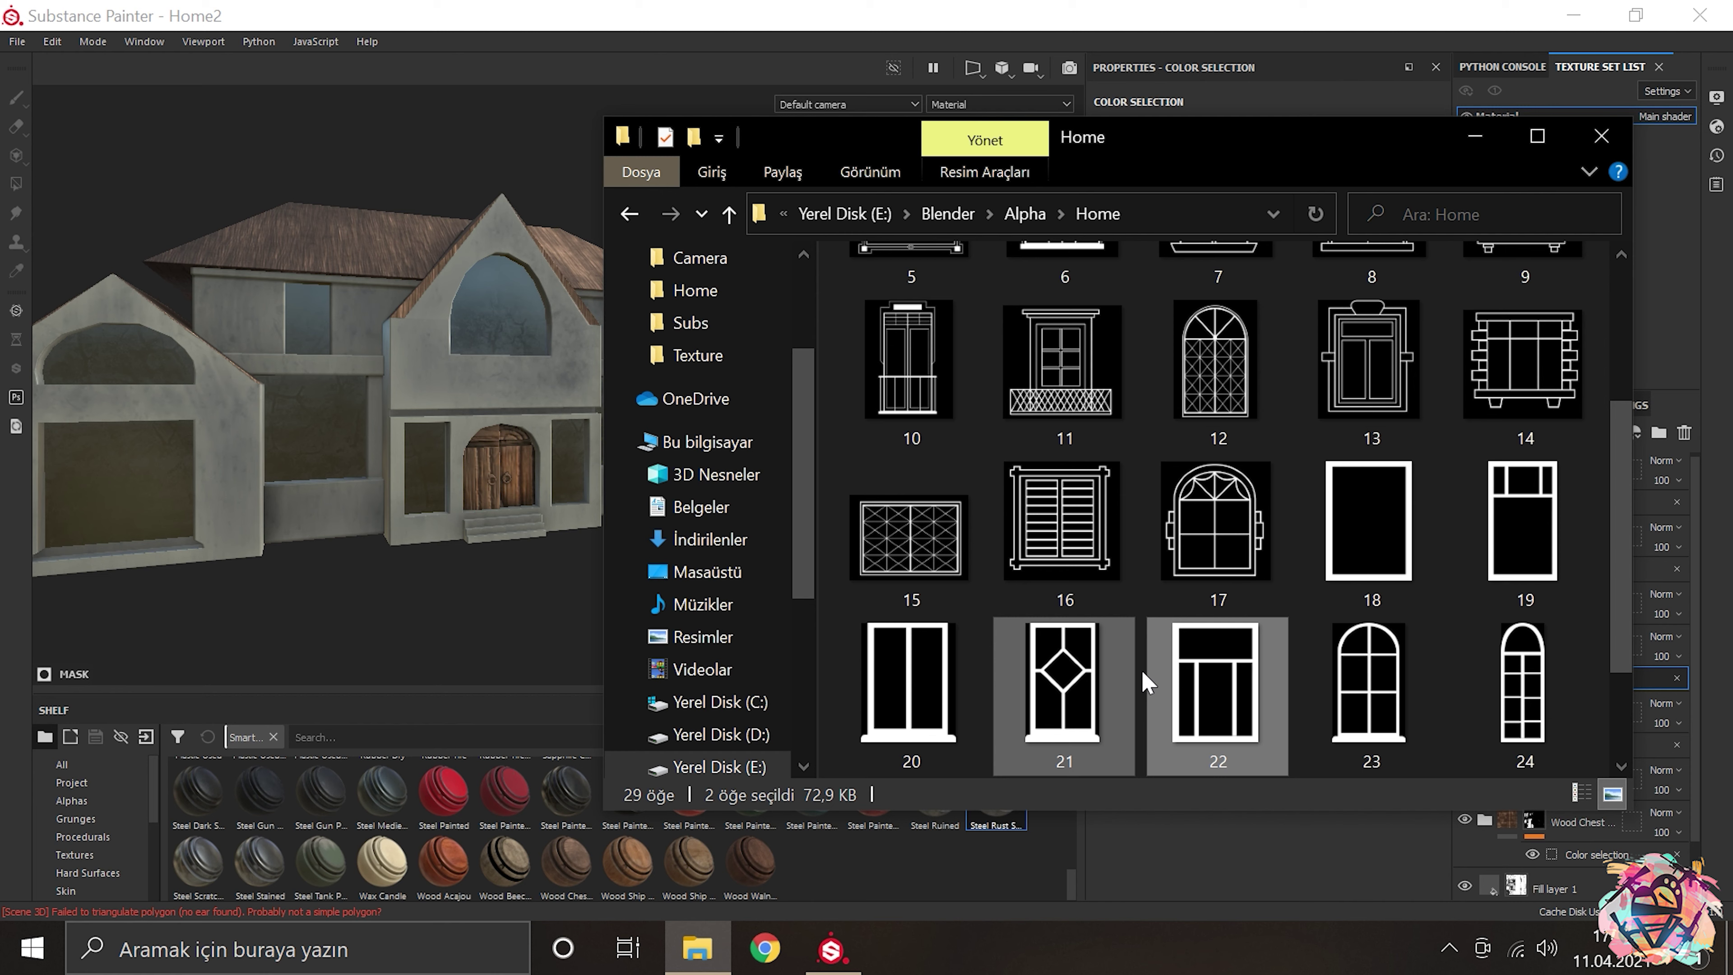
left_click(1401, 670)
scroll("up", 3)
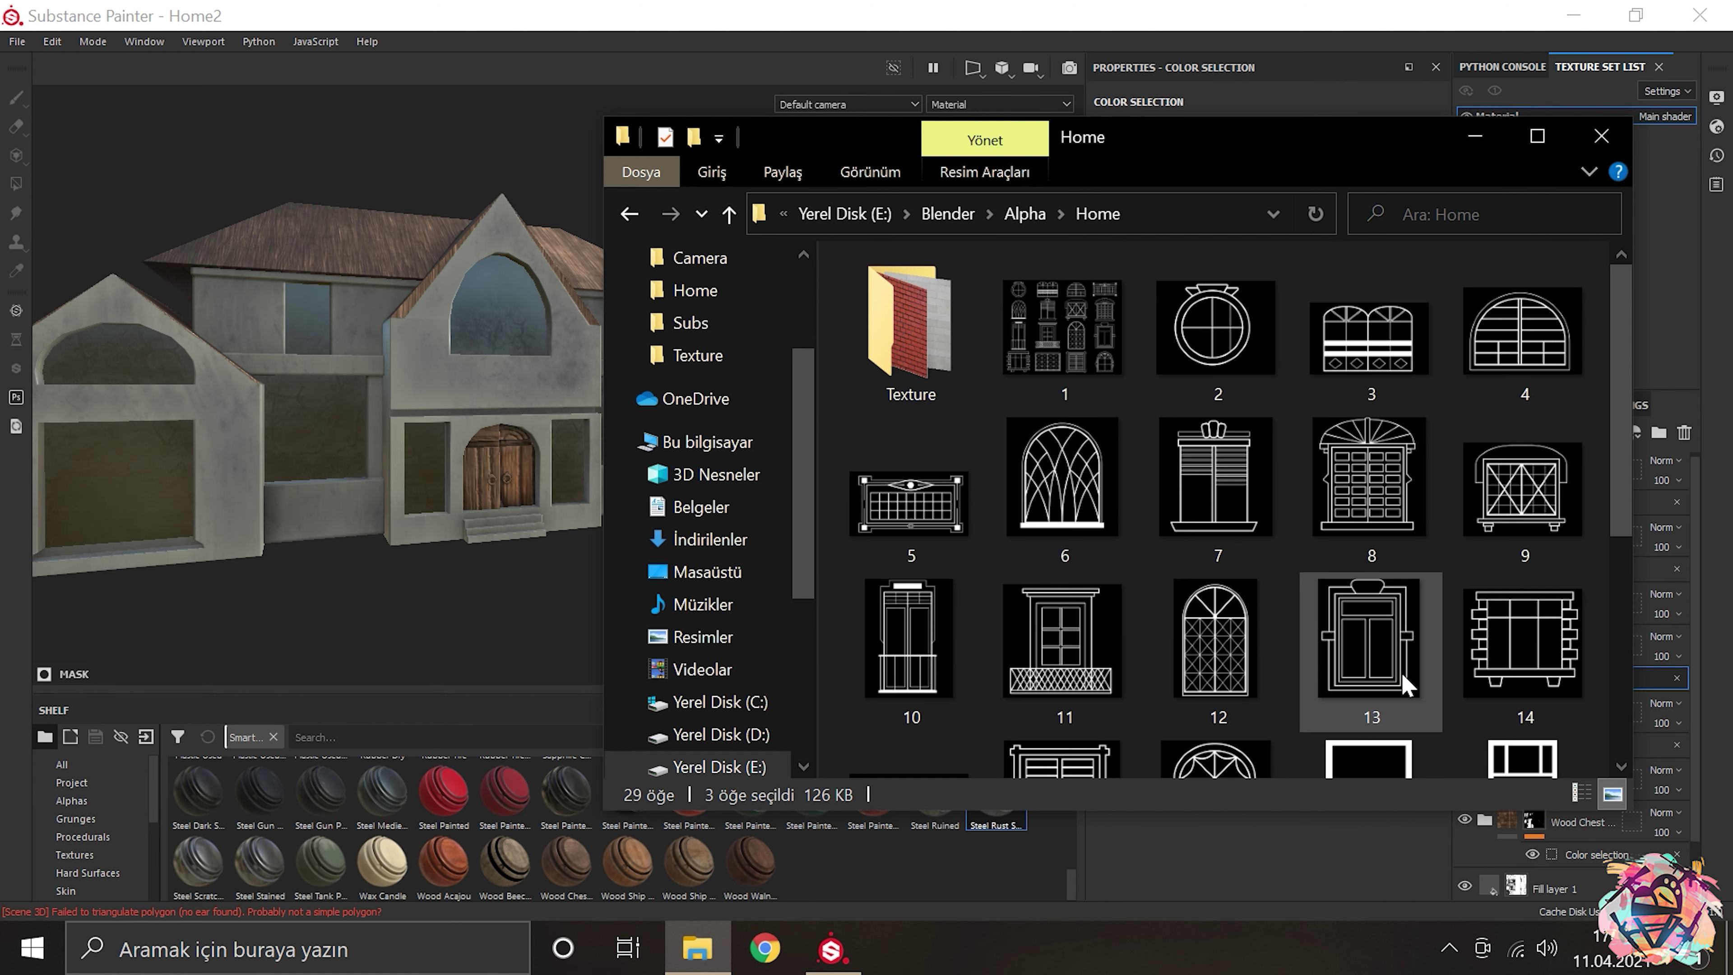
scroll("down", 3)
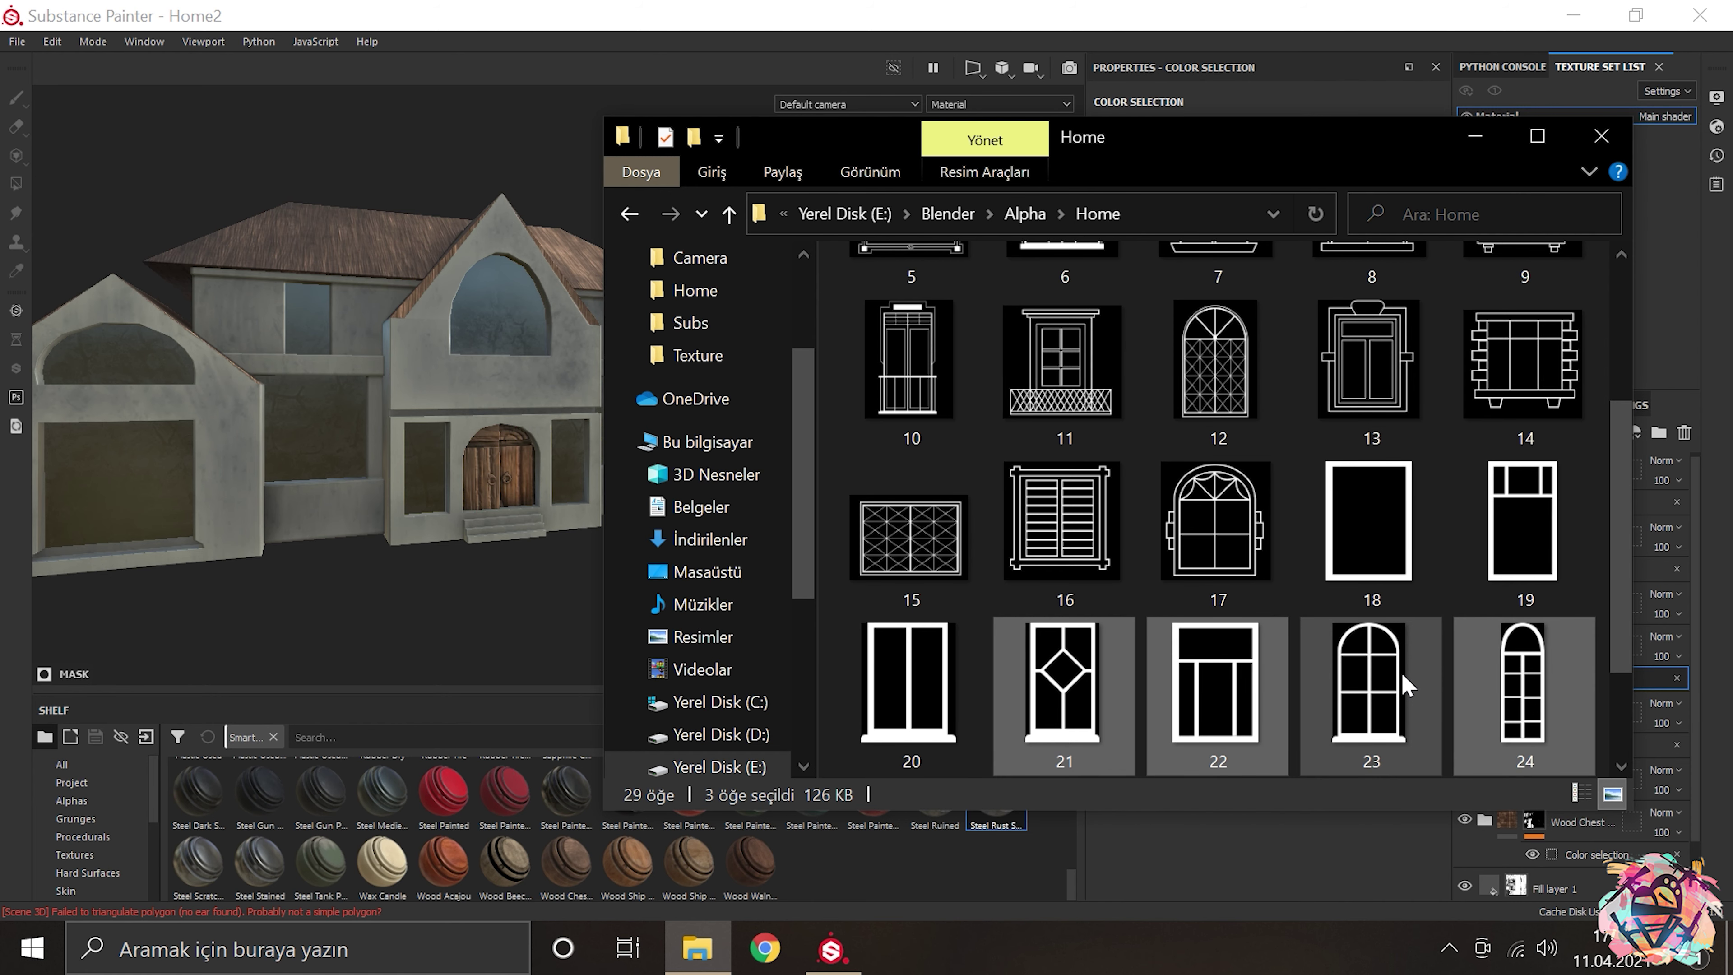
left_click(1402, 670)
left_click_drag(1064, 682, 450, 728)
Step: Import both images as alphas and add a paint layer masked to the red ID area
left_click(1085, 295)
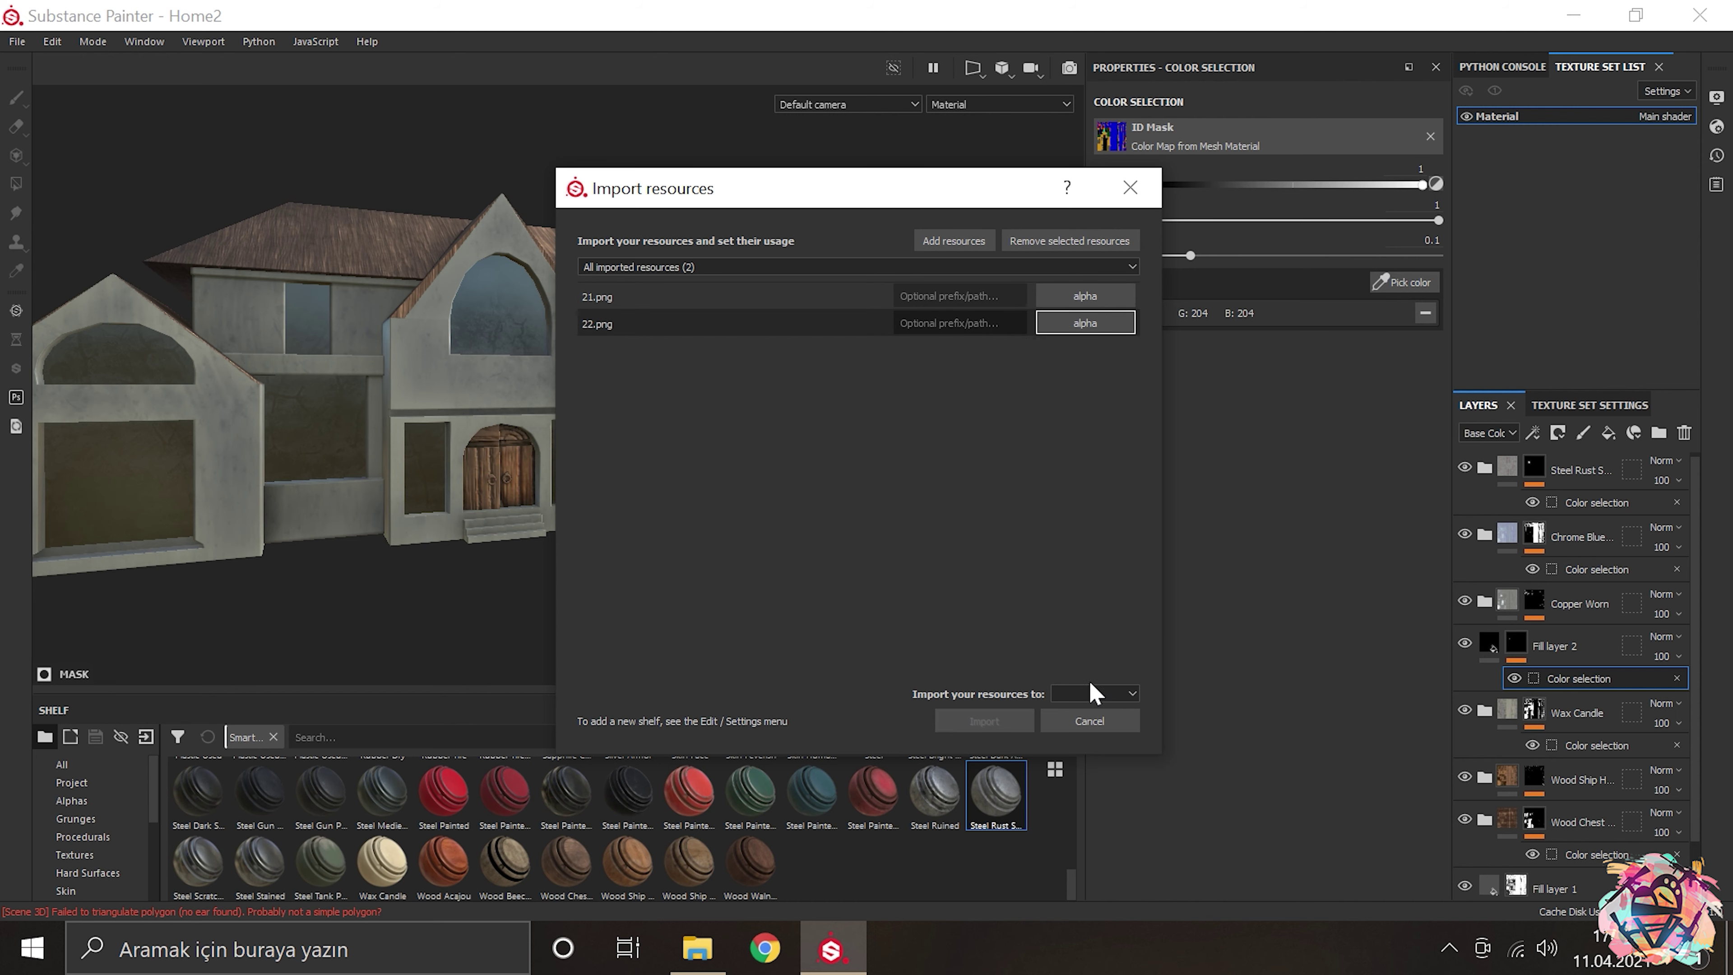
left_click(1024, 725)
left_click(1582, 431)
left_click(1533, 432)
left_click(1603, 611)
left_click(1411, 290)
left_click(102, 478)
Step: Give the paint layer a dark red-brown base colour, metallic 0.5934 and height 0.0783
left_click(1549, 474)
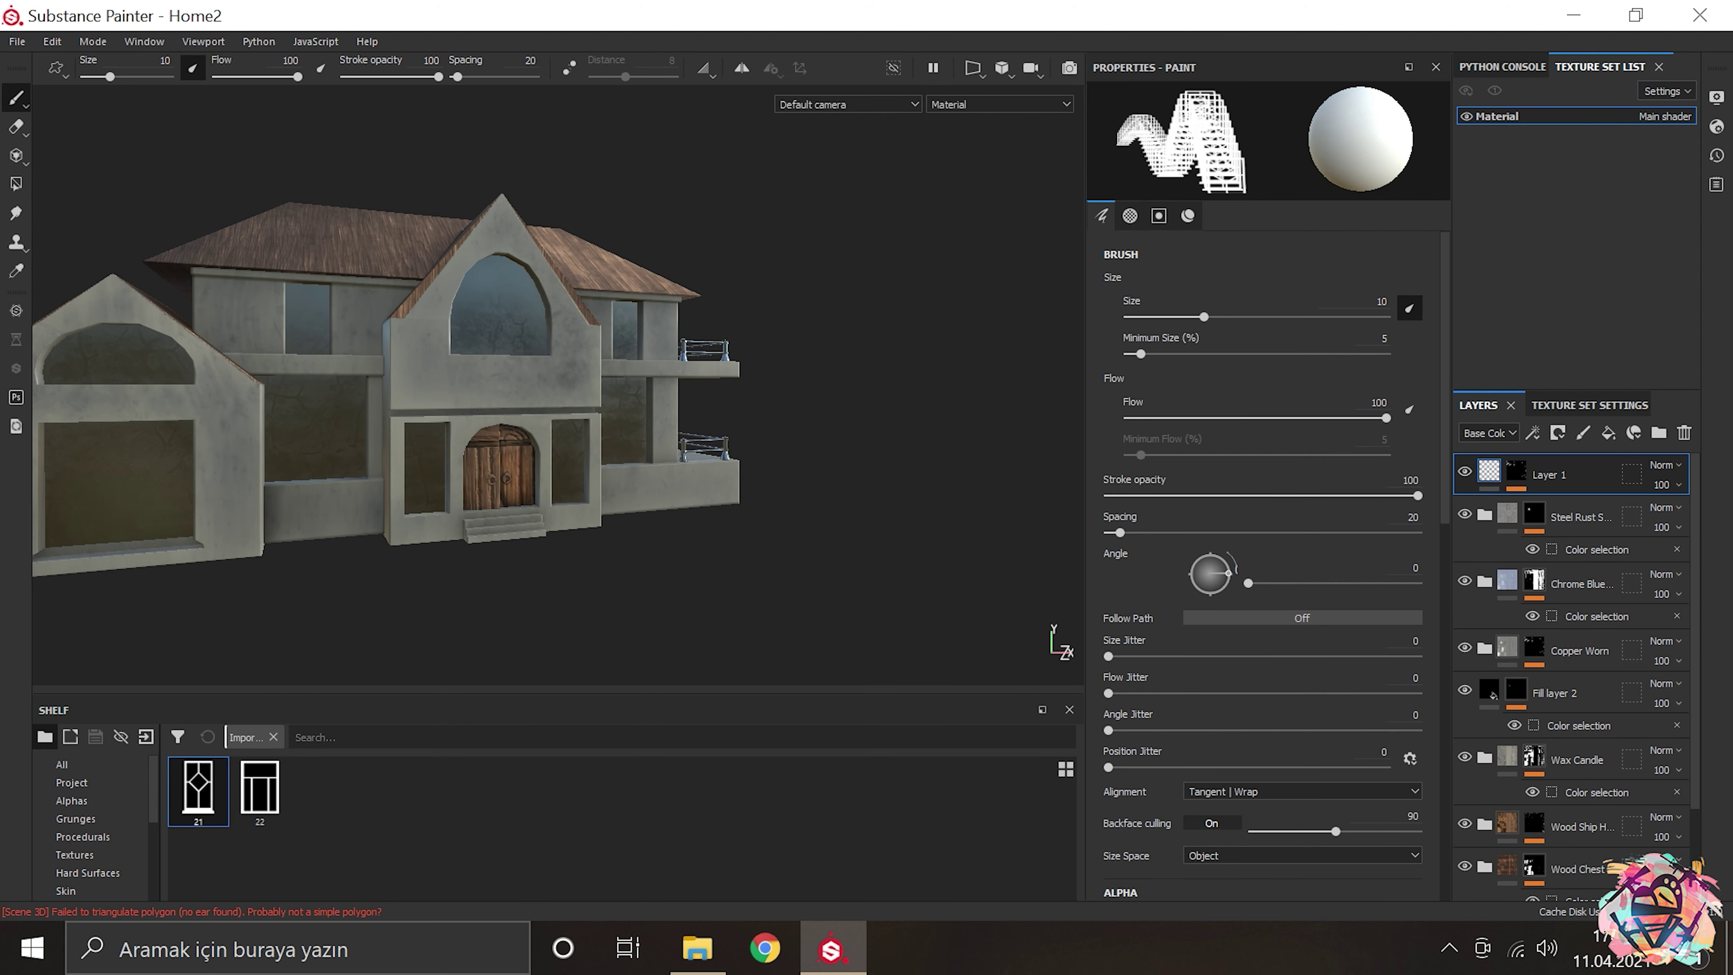
scroll("down", 3)
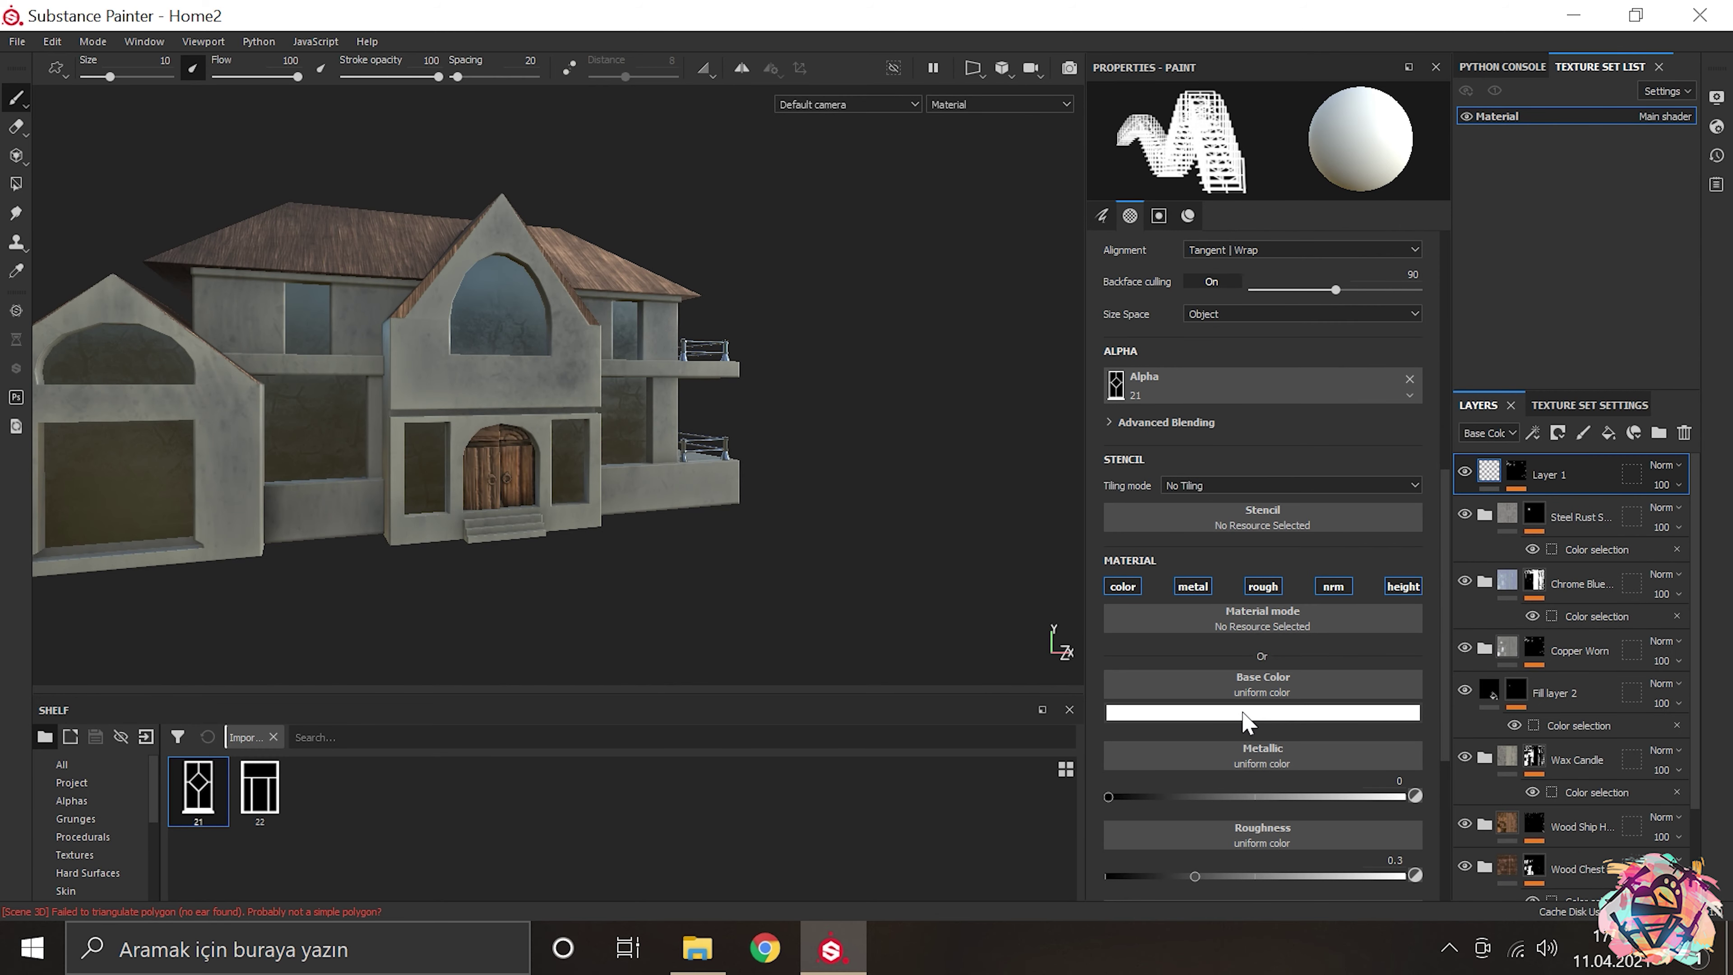
left_click(1244, 713)
left_click(1276, 840)
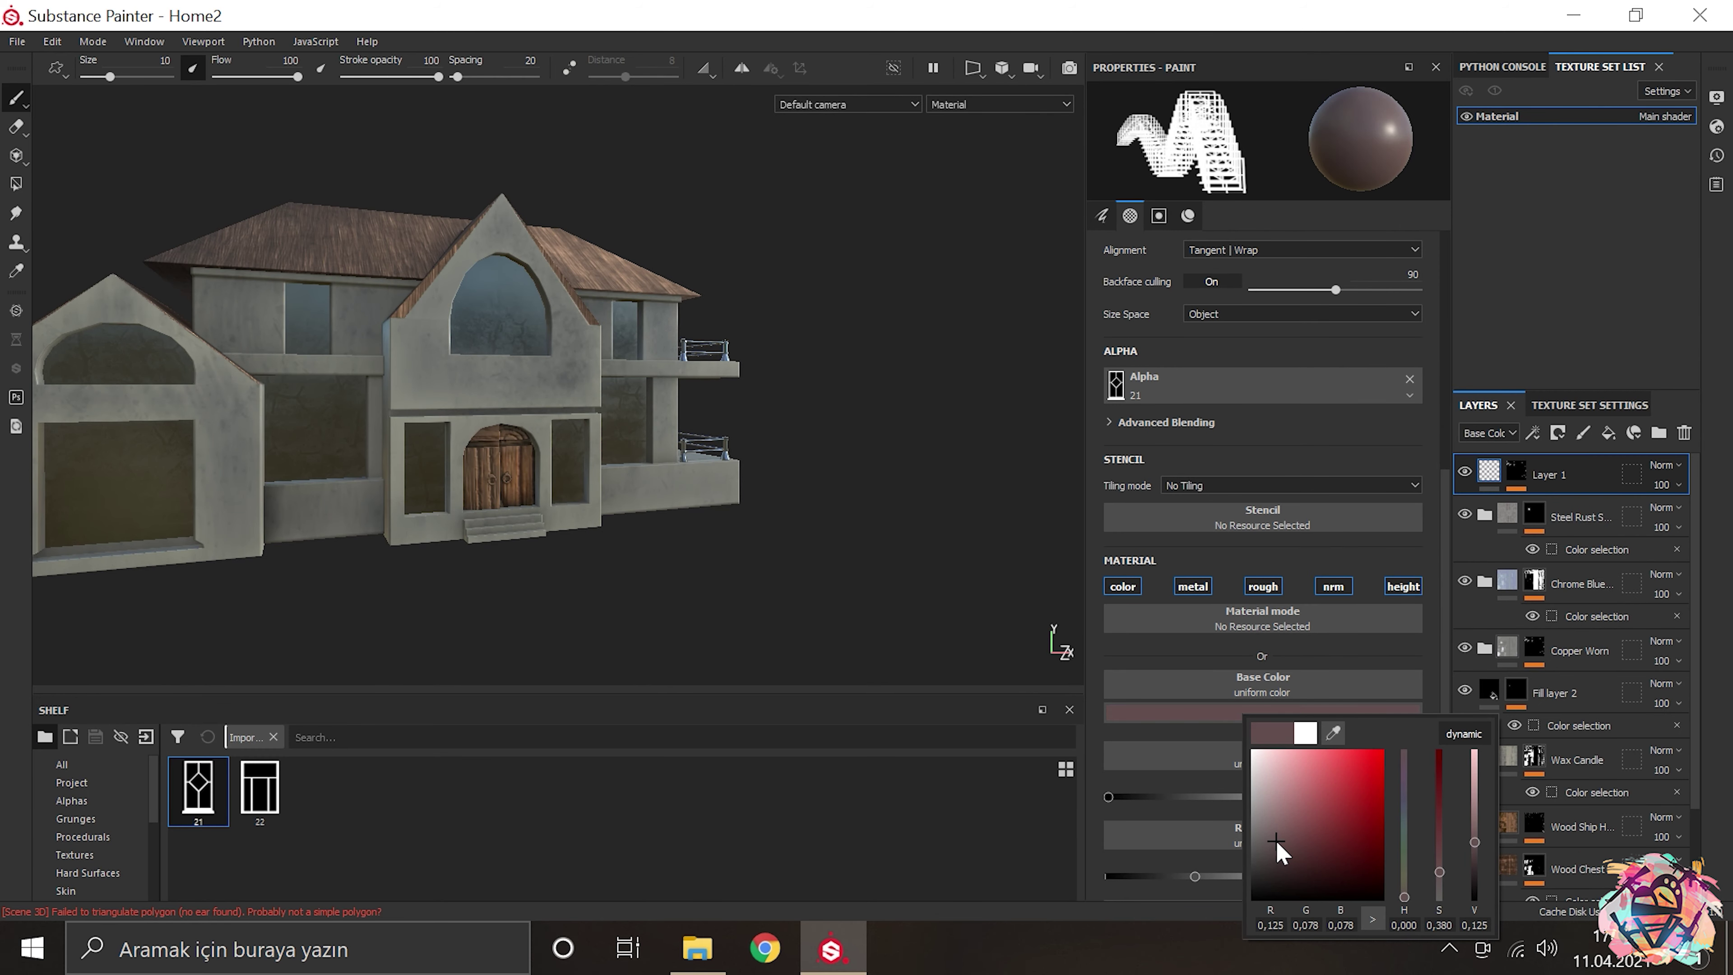
left_click(1226, 797)
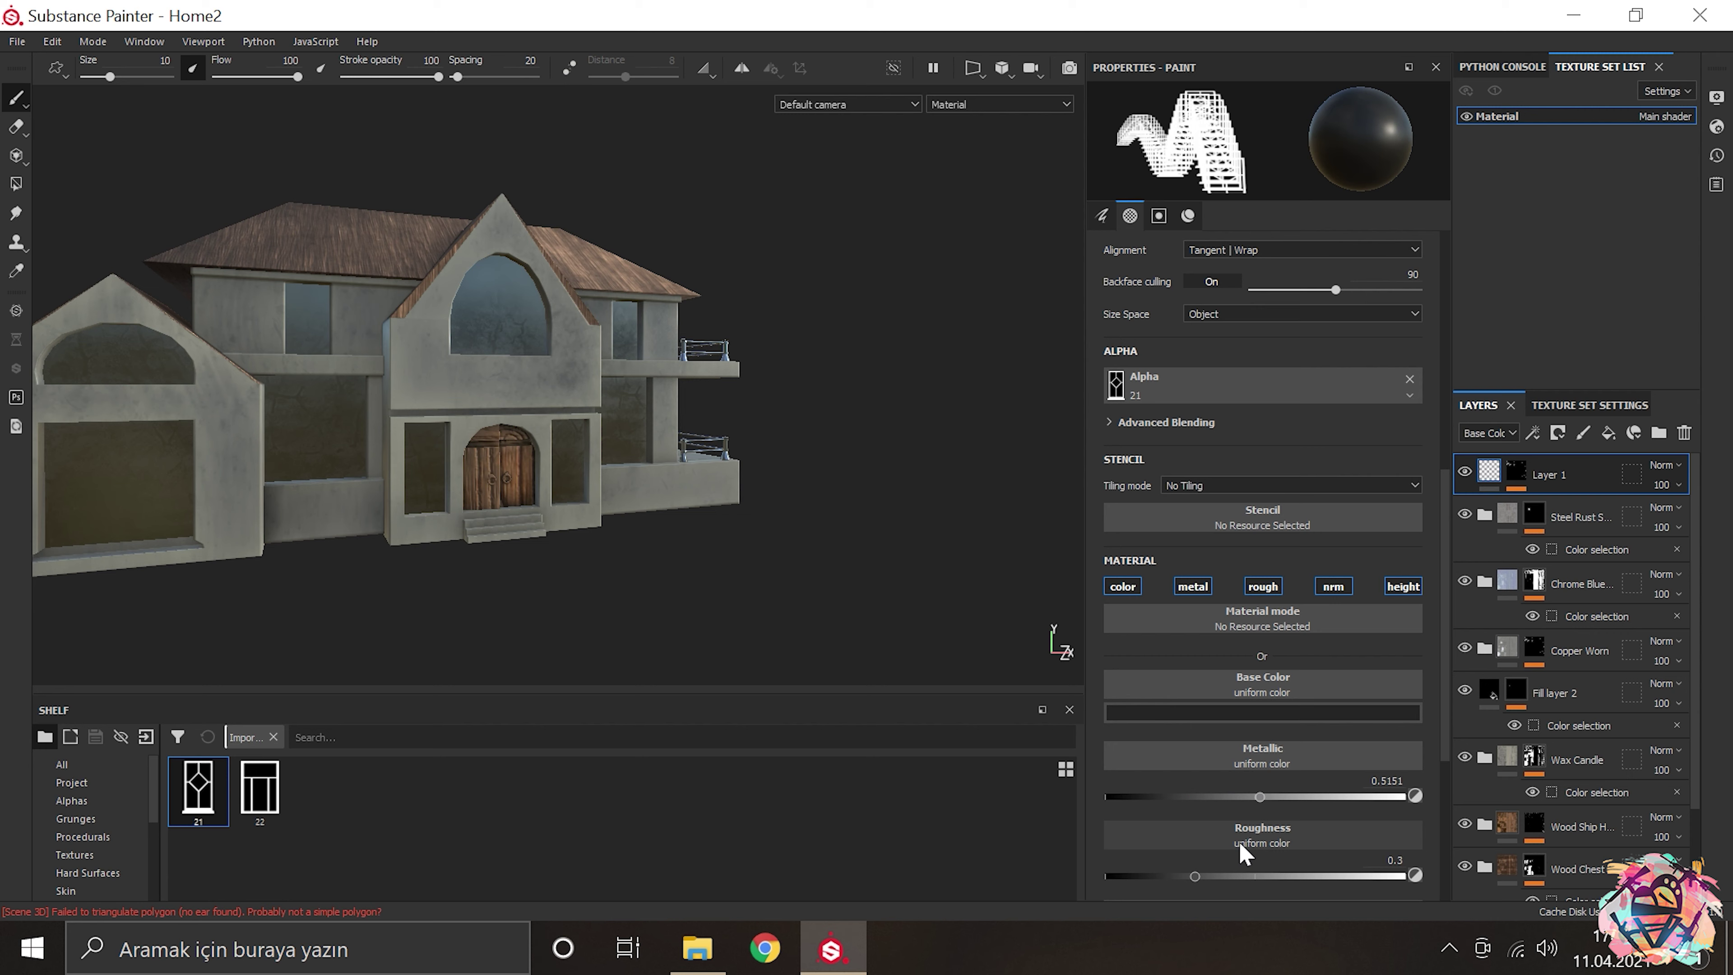
scroll("down", 3)
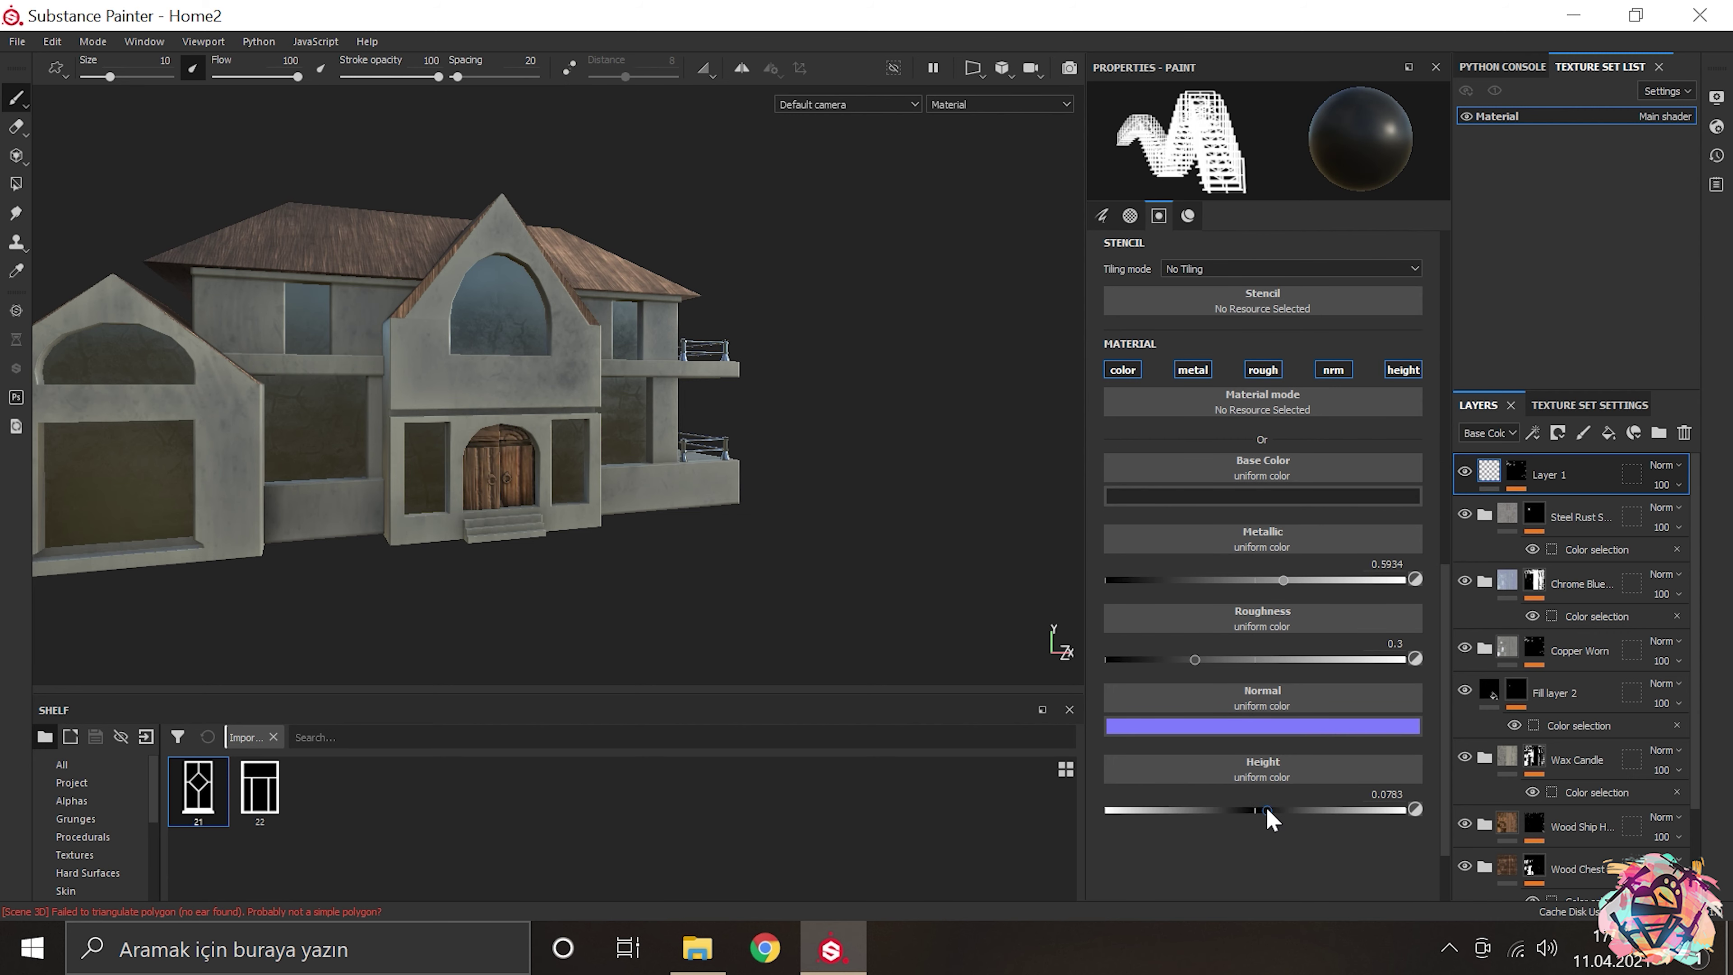
key("Tab")
scroll("up", 3)
scroll("up", 3)
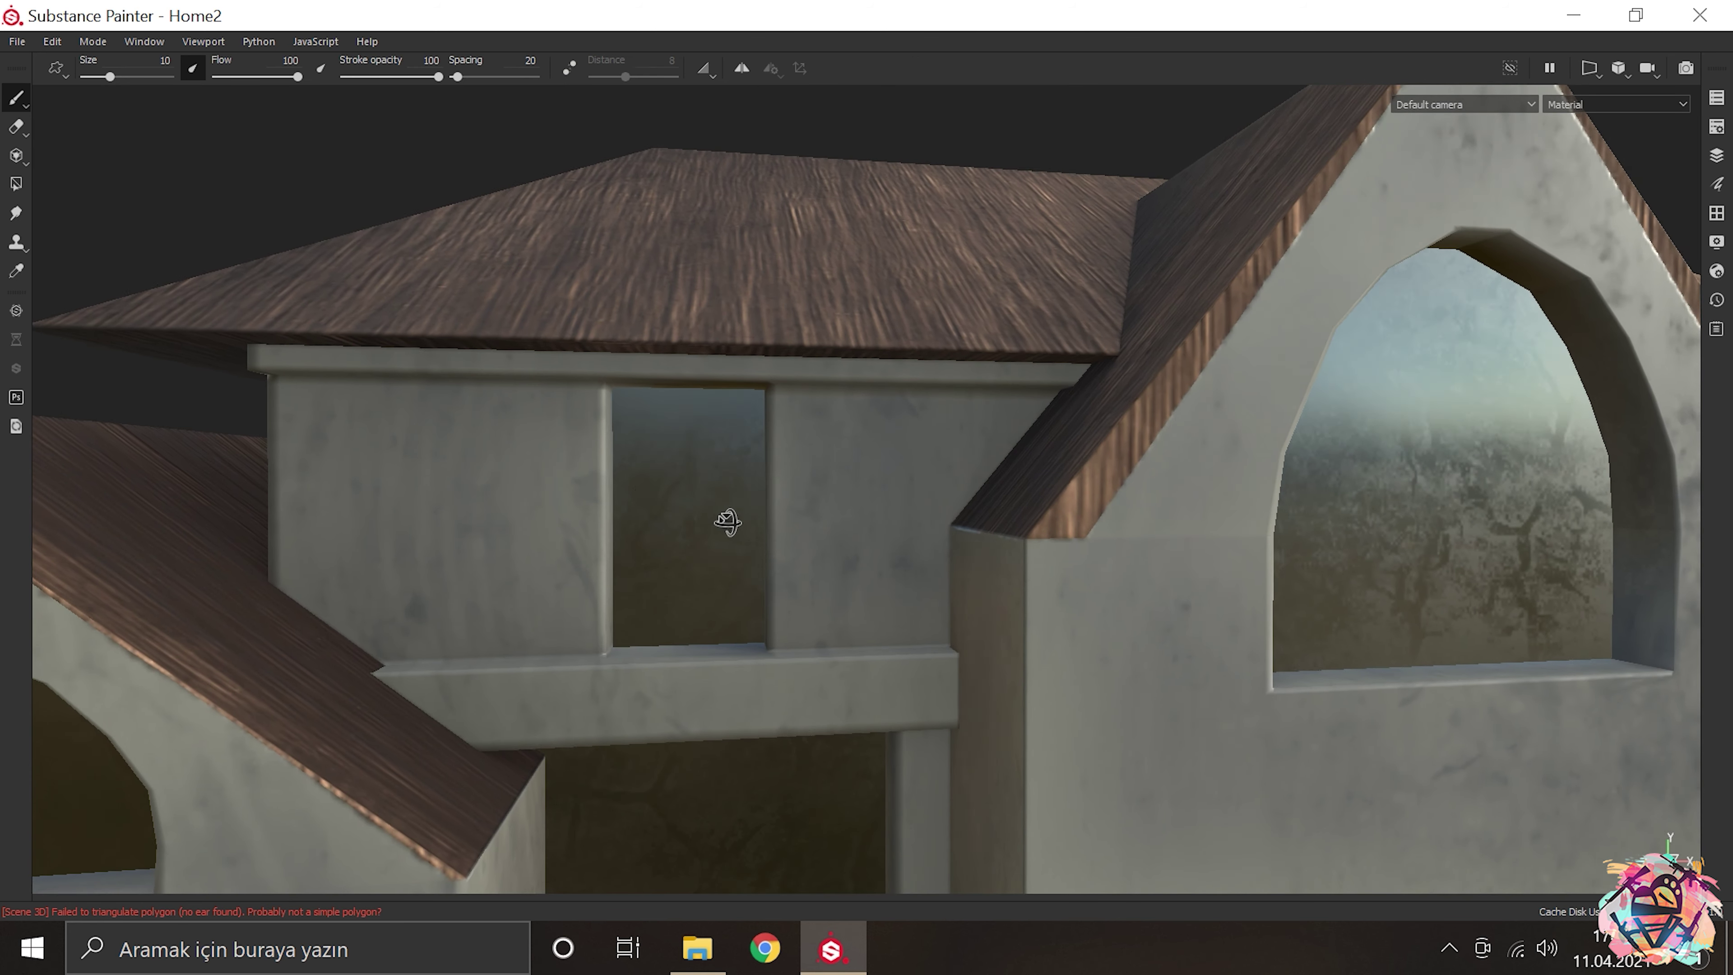
Step: Enlarge the brush to about 19 and zoom in and out on the house
left_click_drag(703, 507, 680, 516)
scroll("down", 3)
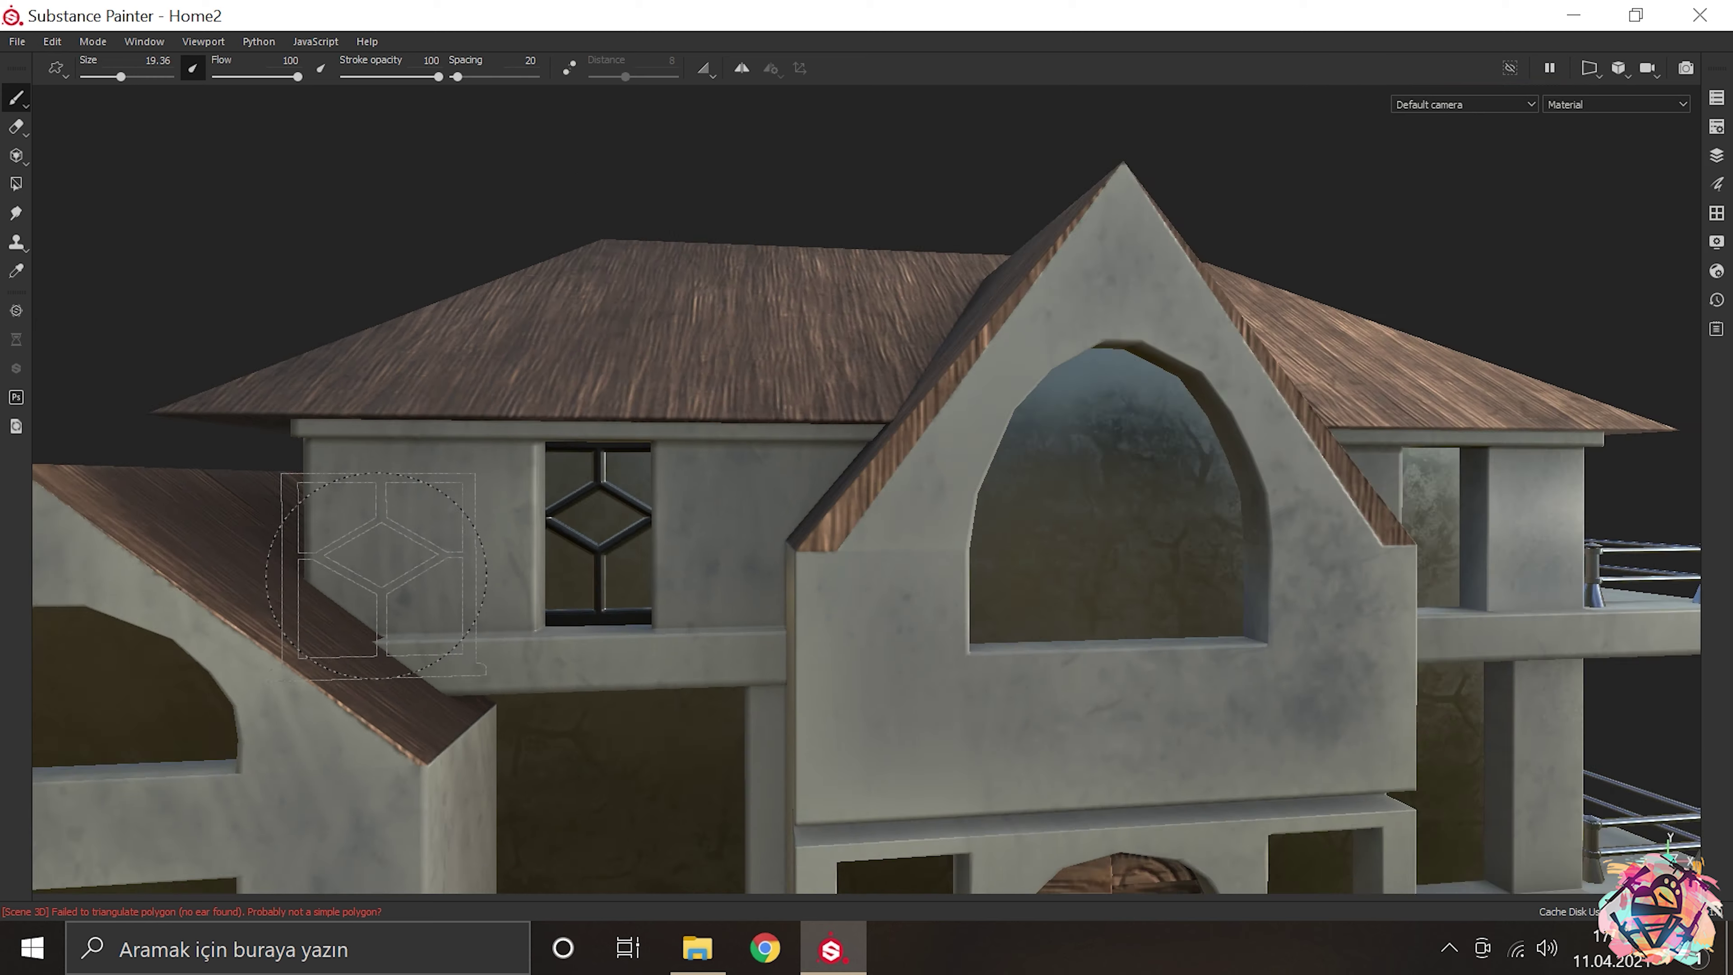
scroll("up", 3)
scroll("down", 3)
scroll("down", 3)
scroll("up", 3)
scroll("up", 3)
key("Tab")
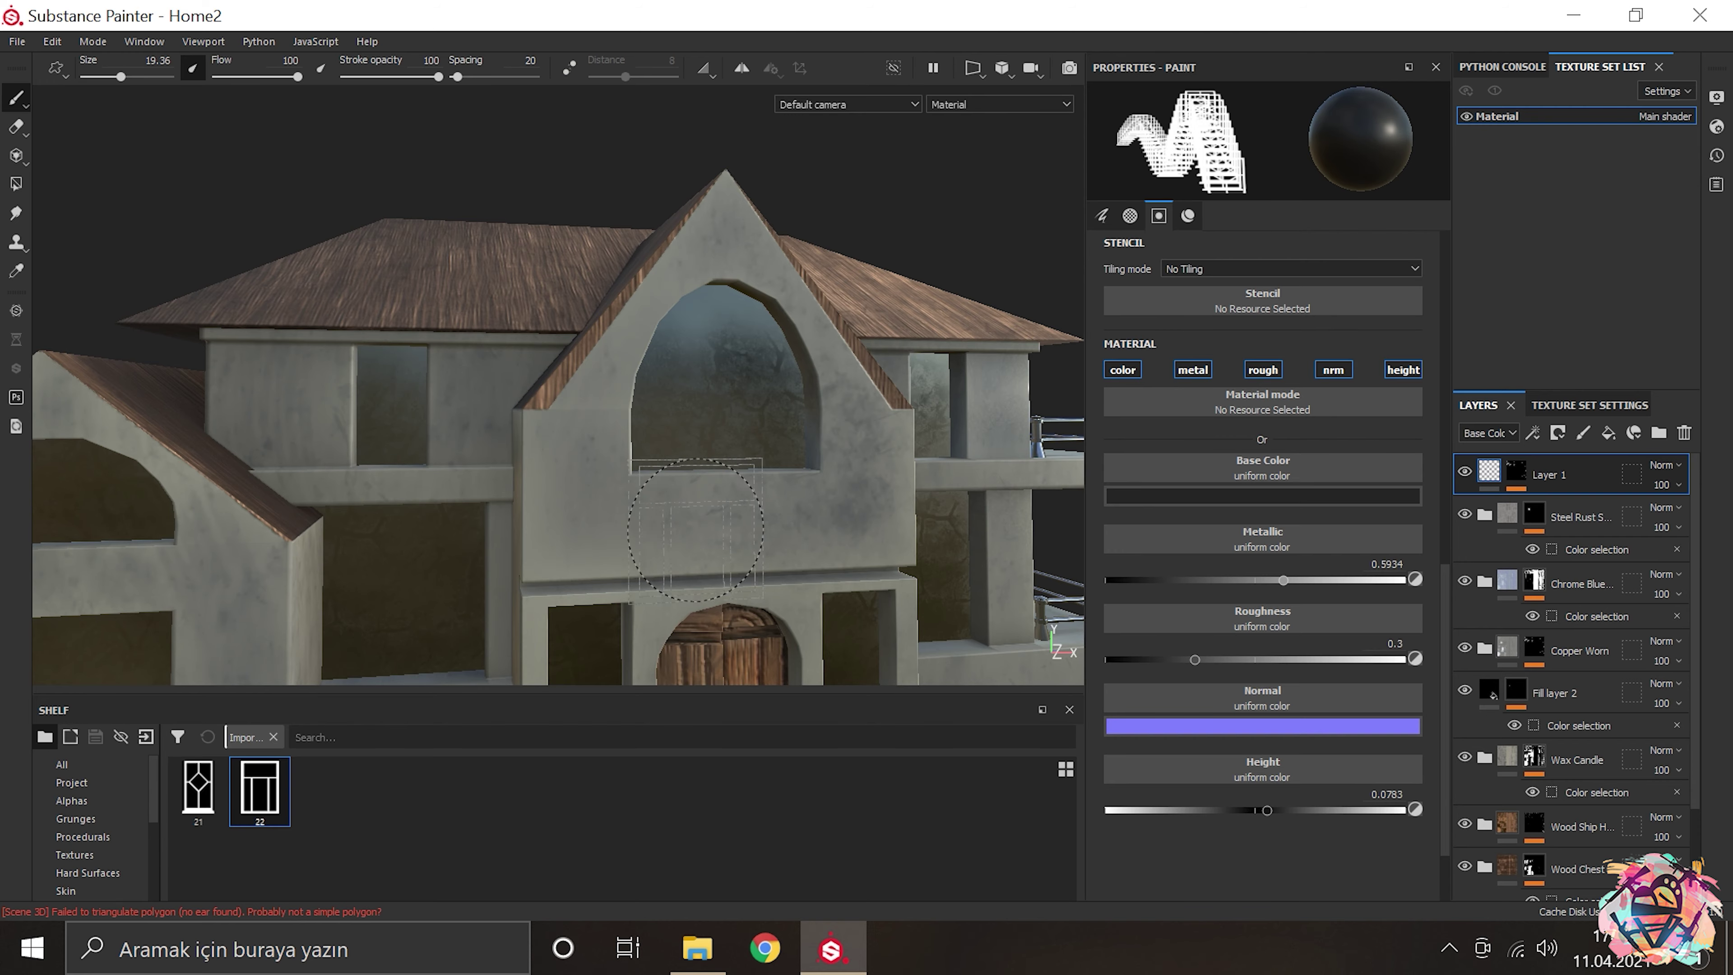
Step: Orbit to a side angle of the house, toggling the side panels
key("Tab")
scroll("up", 3)
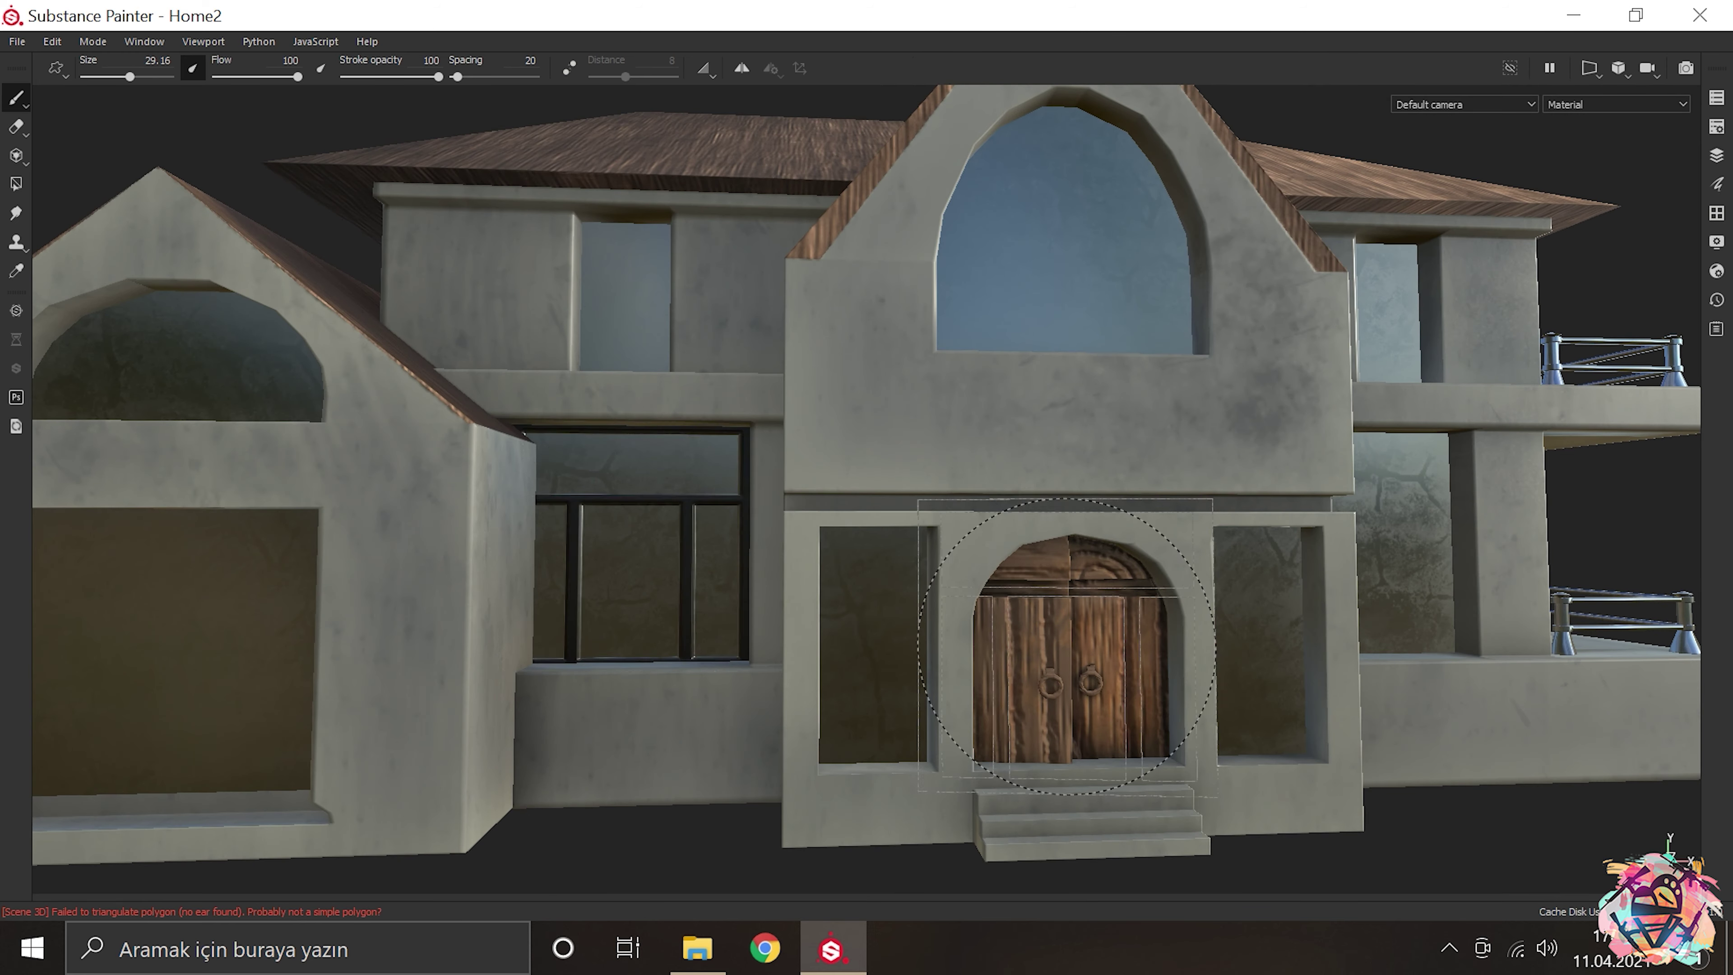
scroll("down", 3)
scroll("up", 3)
left_click_drag(1066, 646, 824, 495)
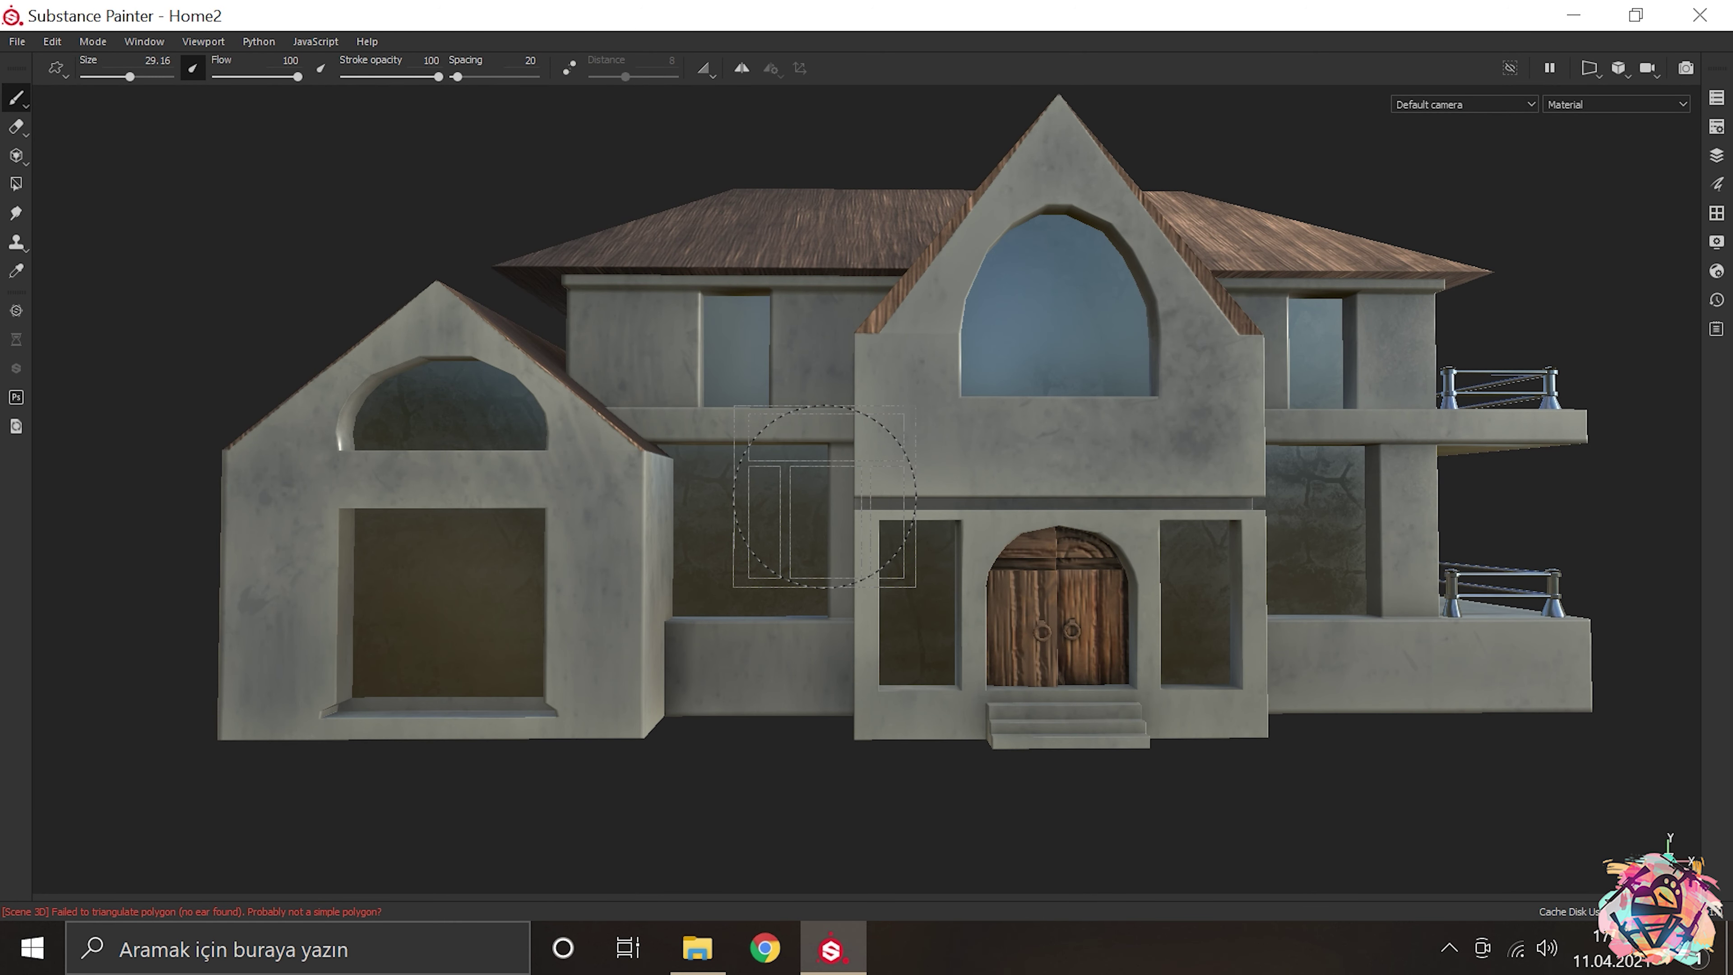
key("Tab")
scroll("up", 3)
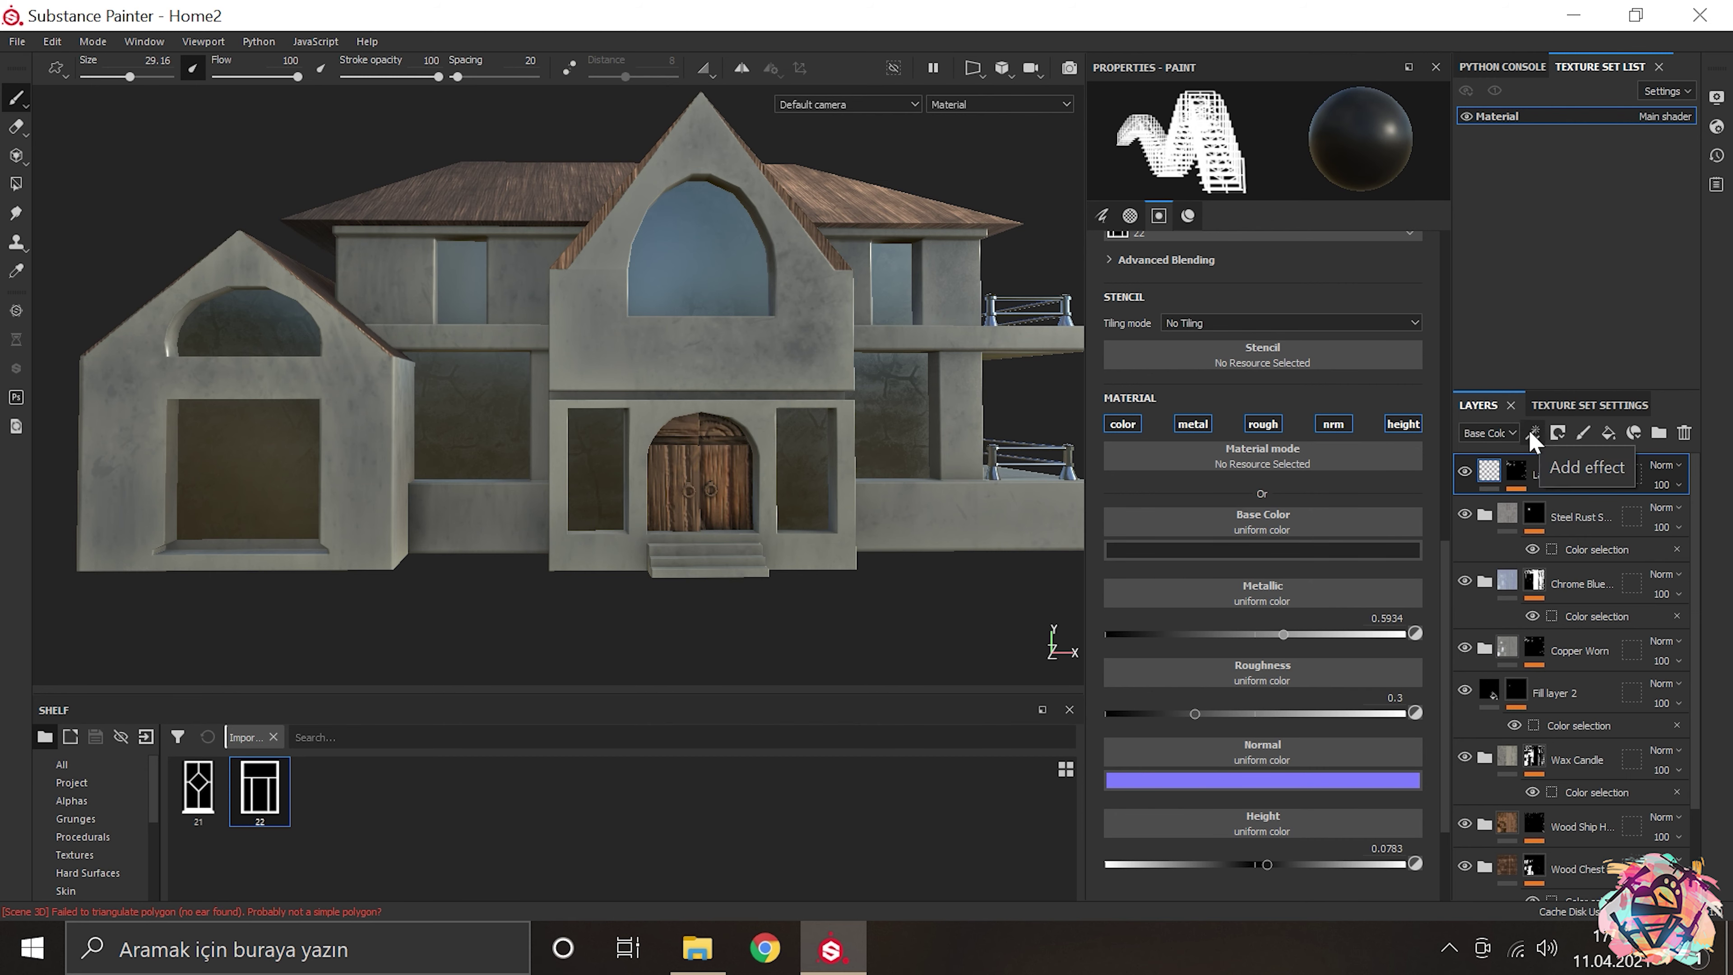
scroll("down", 3)
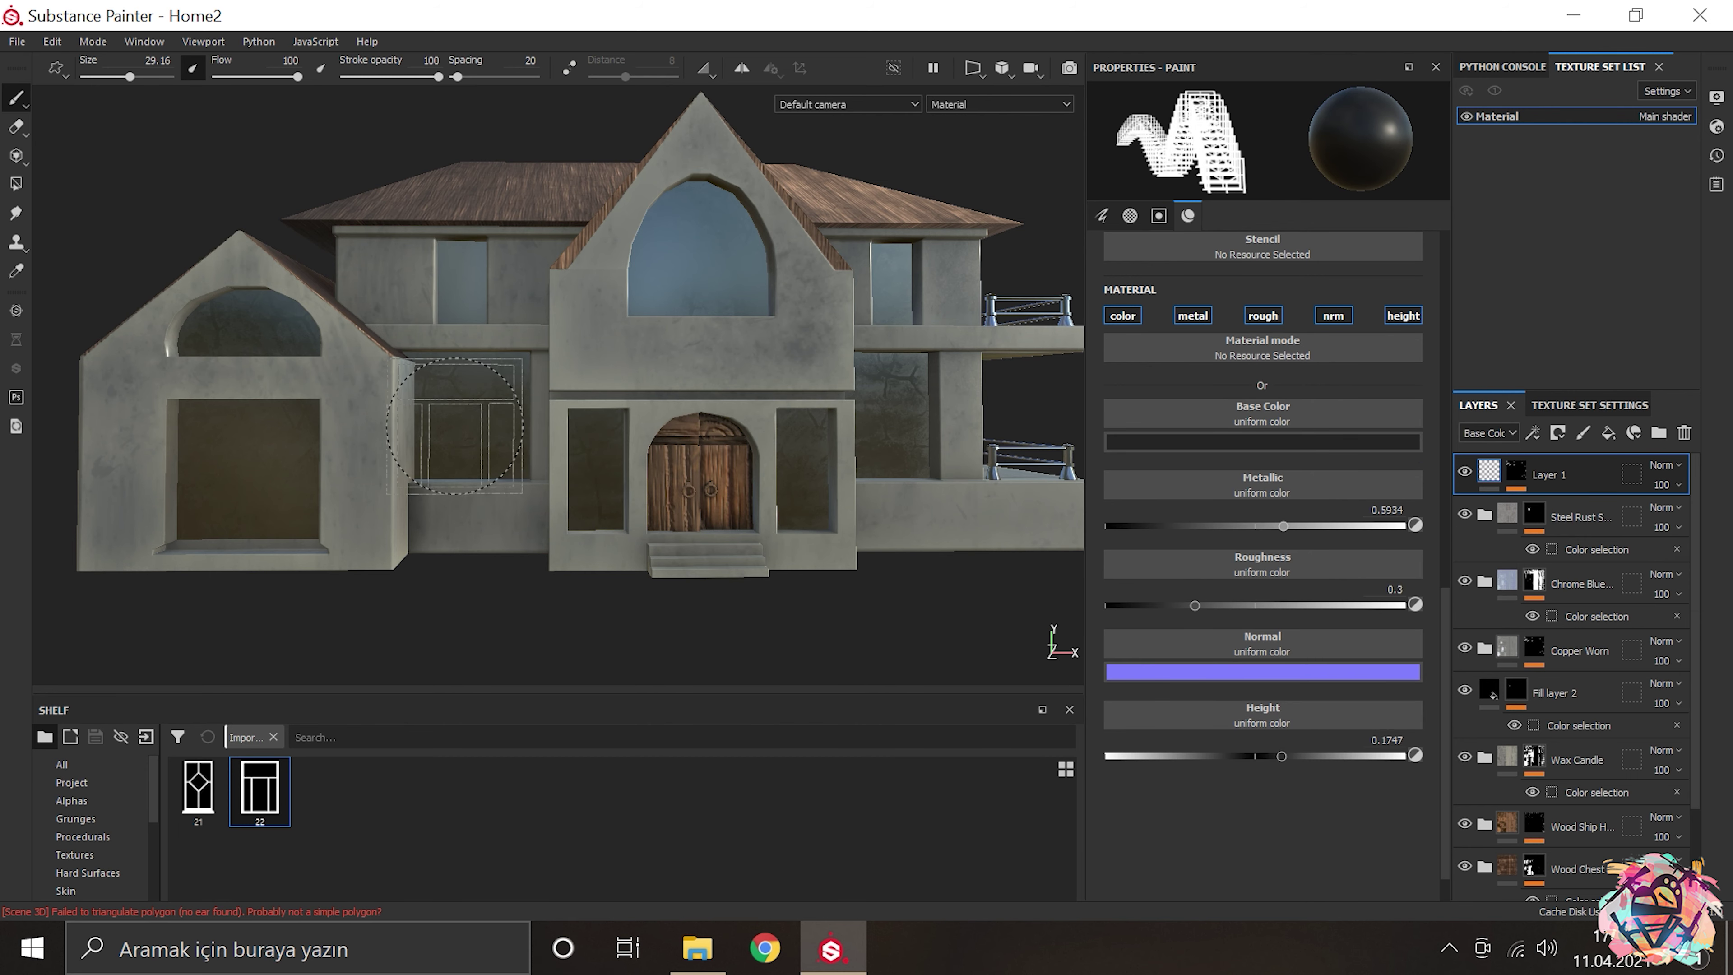
Step: Orbit the house to face the window, then open Layer 1's effects list
key("Tab")
scroll("up", 3)
scroll("down", 3)
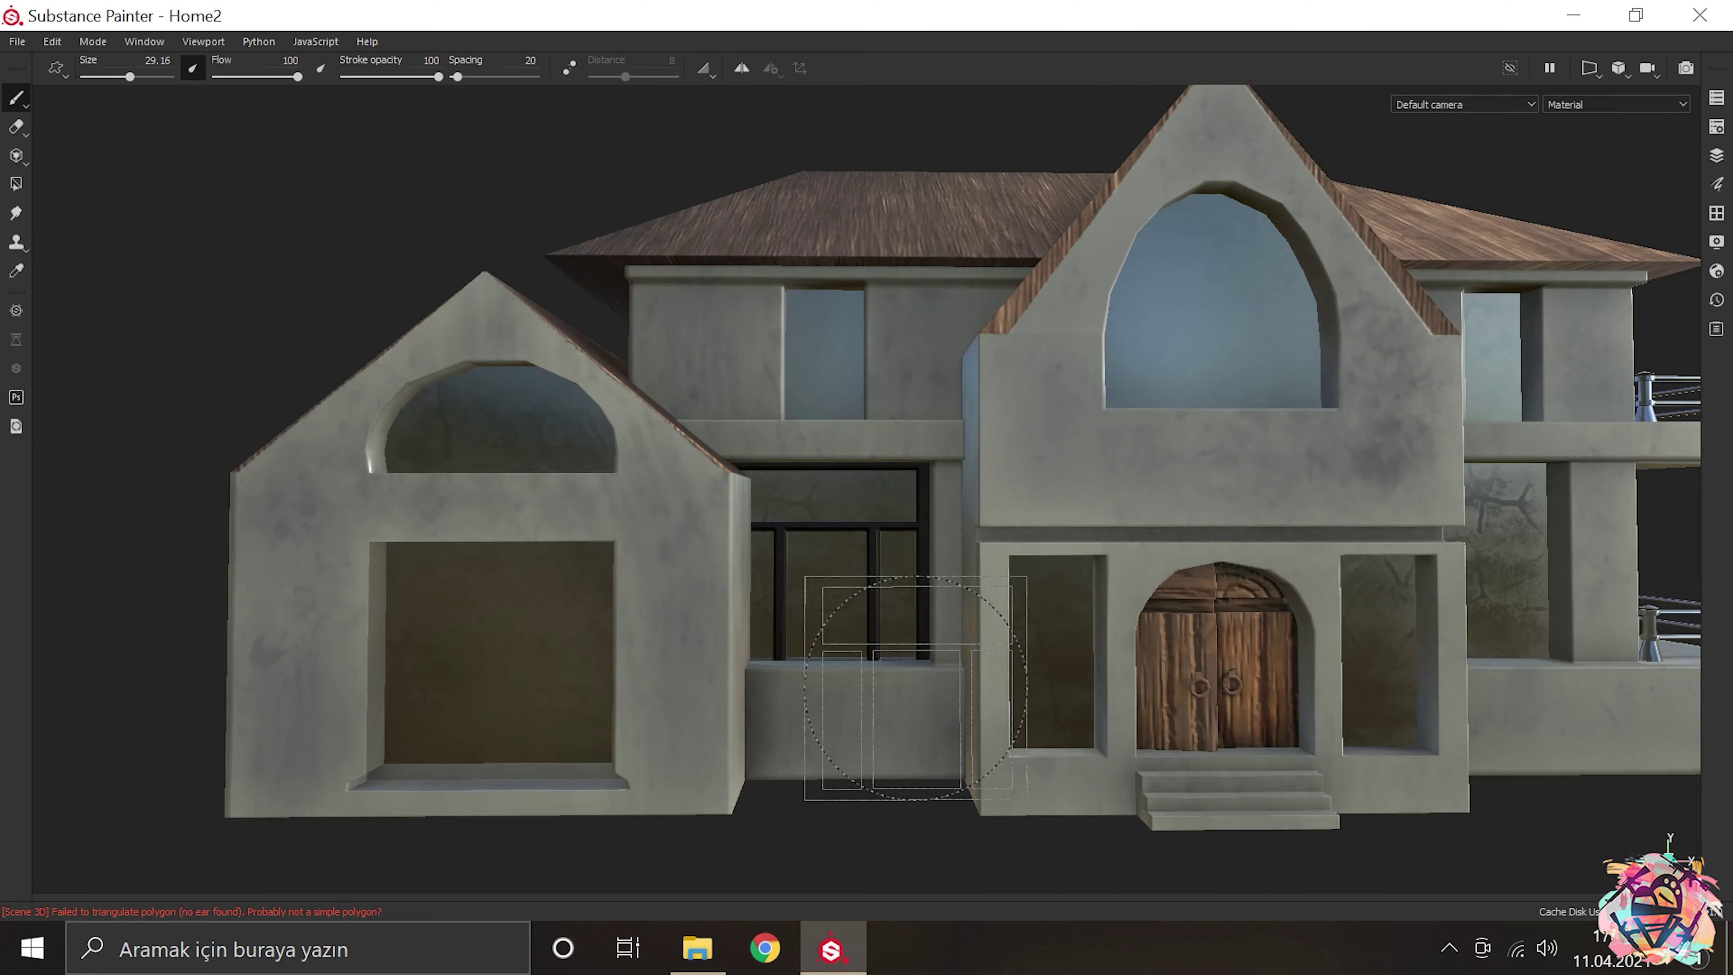
left_click_drag(799, 527, 961, 710)
scroll("down", 3)
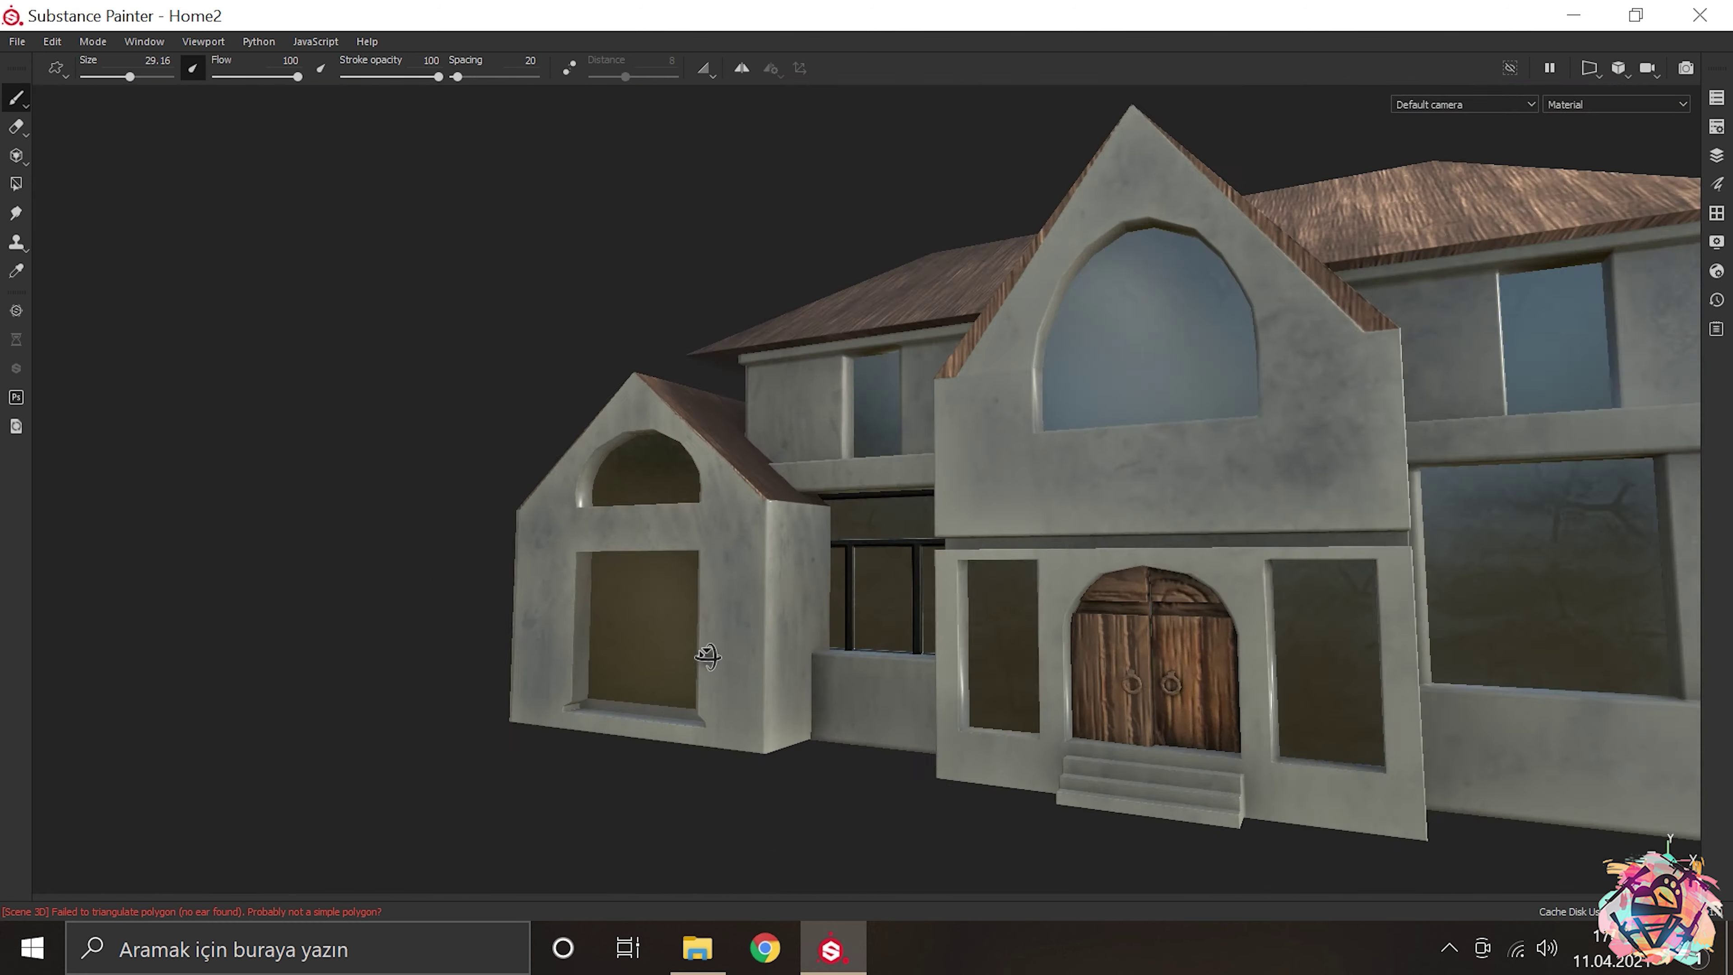
scroll("up", 3)
scroll("down", 3)
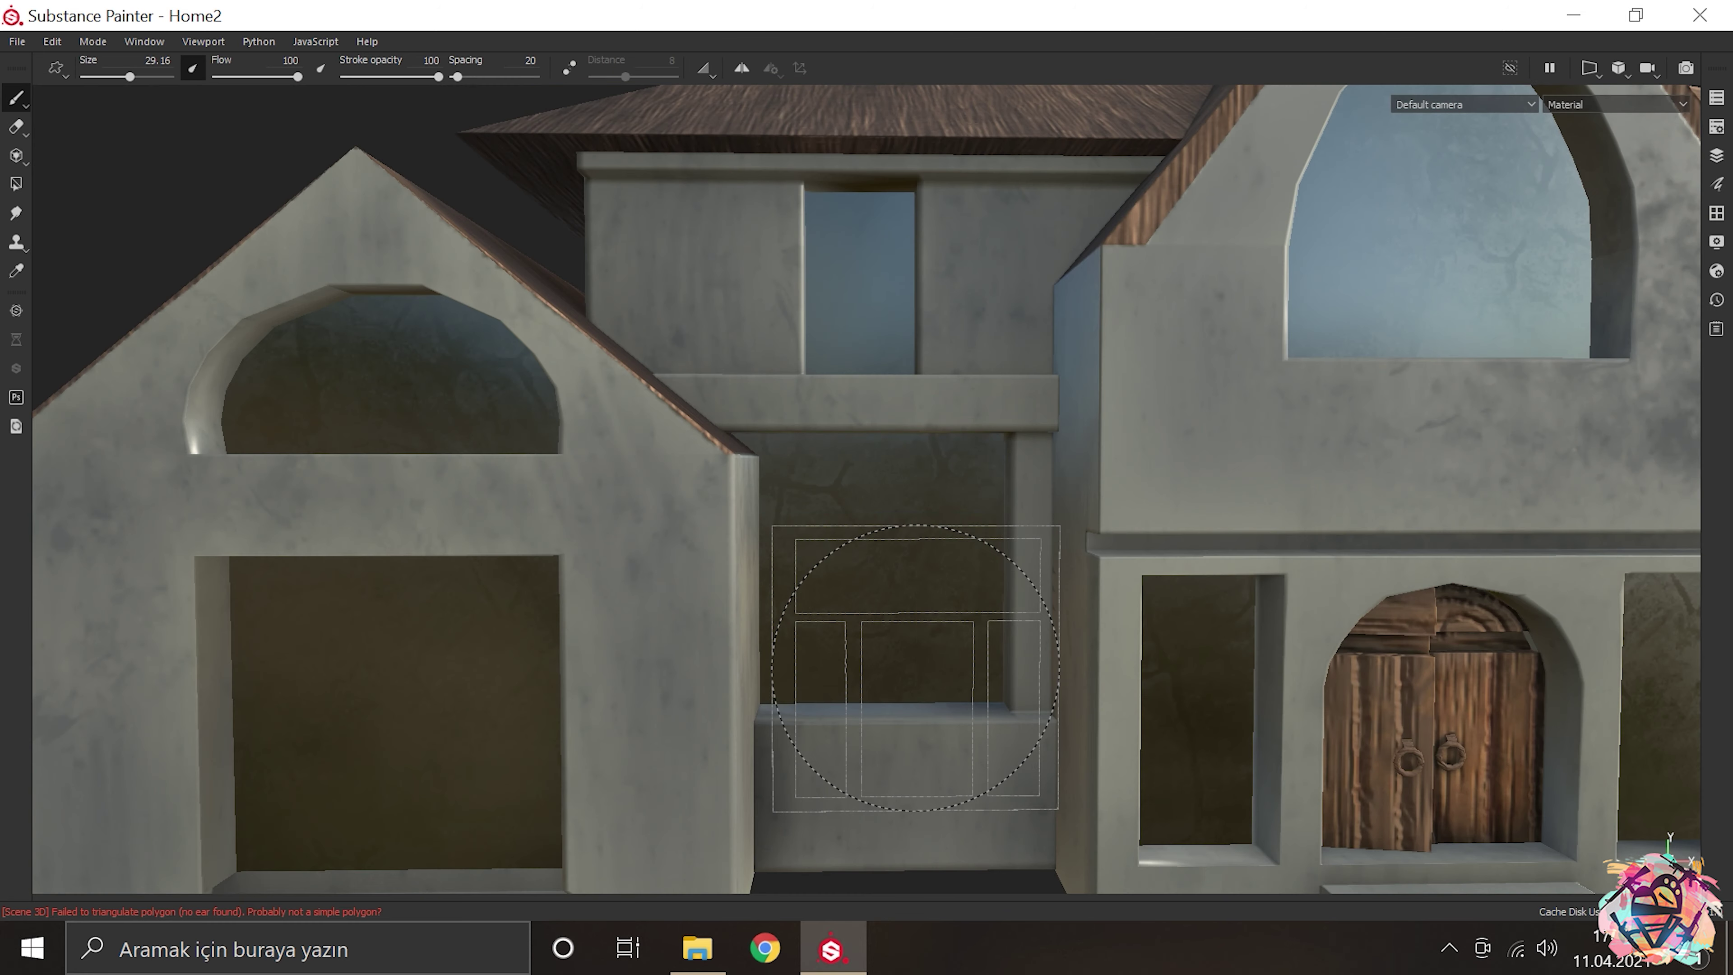
key("Tab")
left_click(1532, 434)
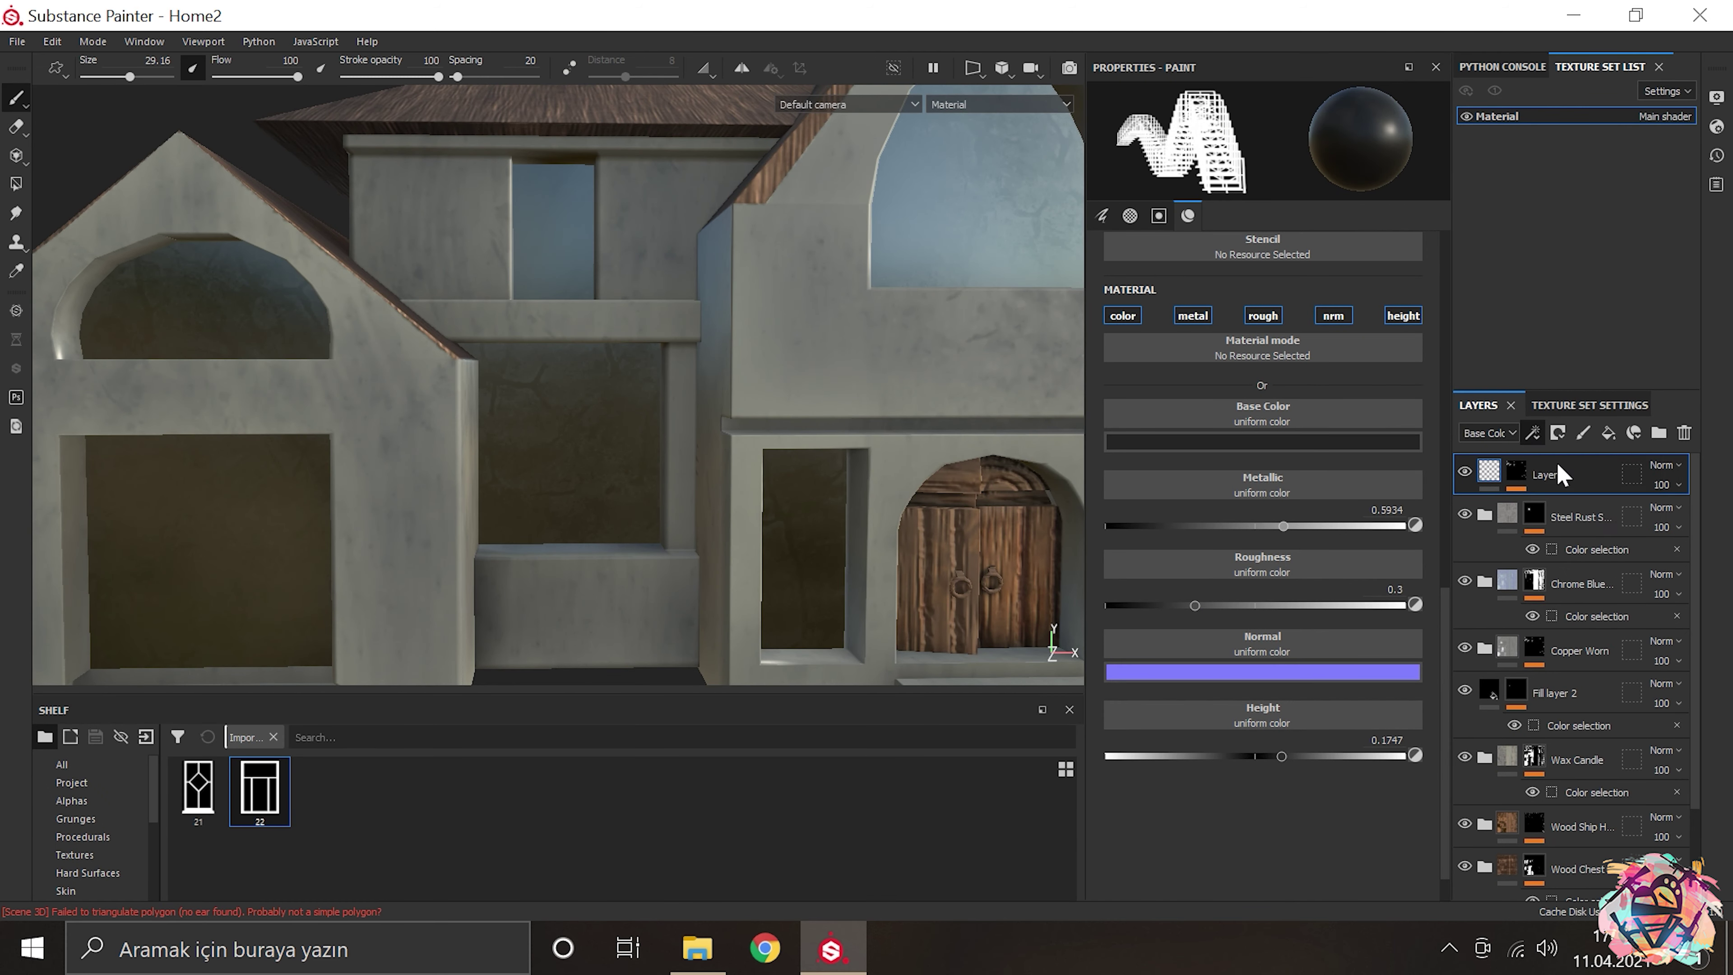
Step: Add a Dirt generator to Layer 1's mask, undo it, and dismiss the generator picker
left_click(1559, 464)
left_click(1295, 164)
left_click(1321, 256)
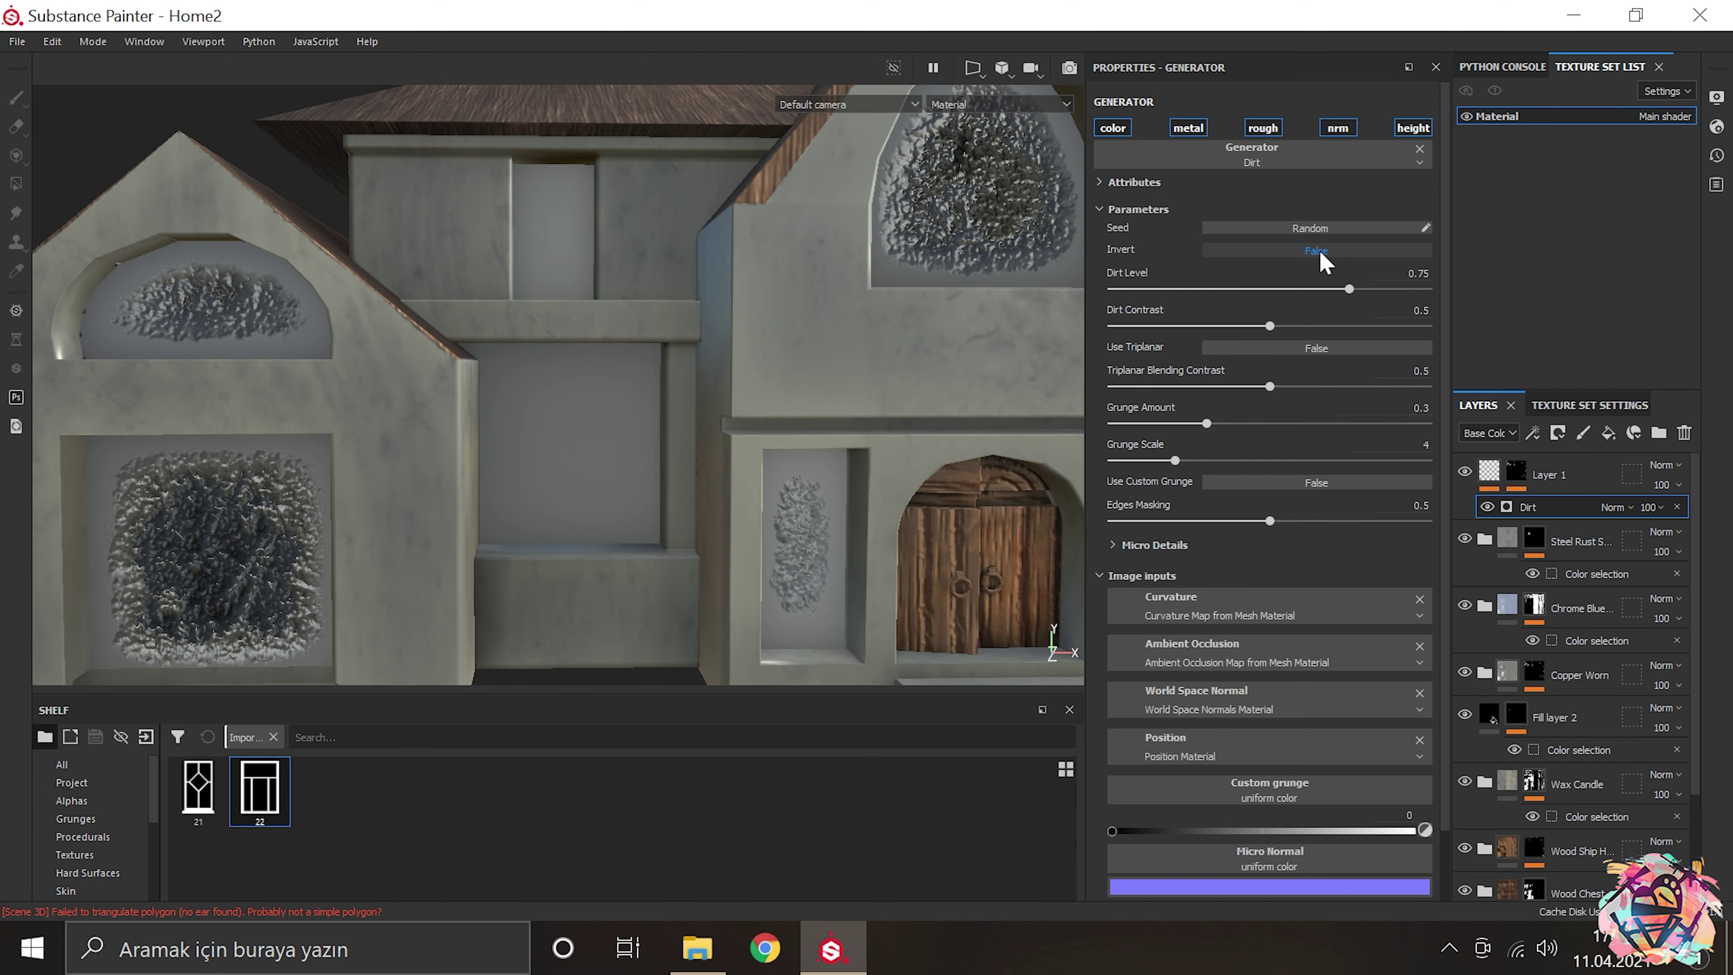
left_click(1517, 471)
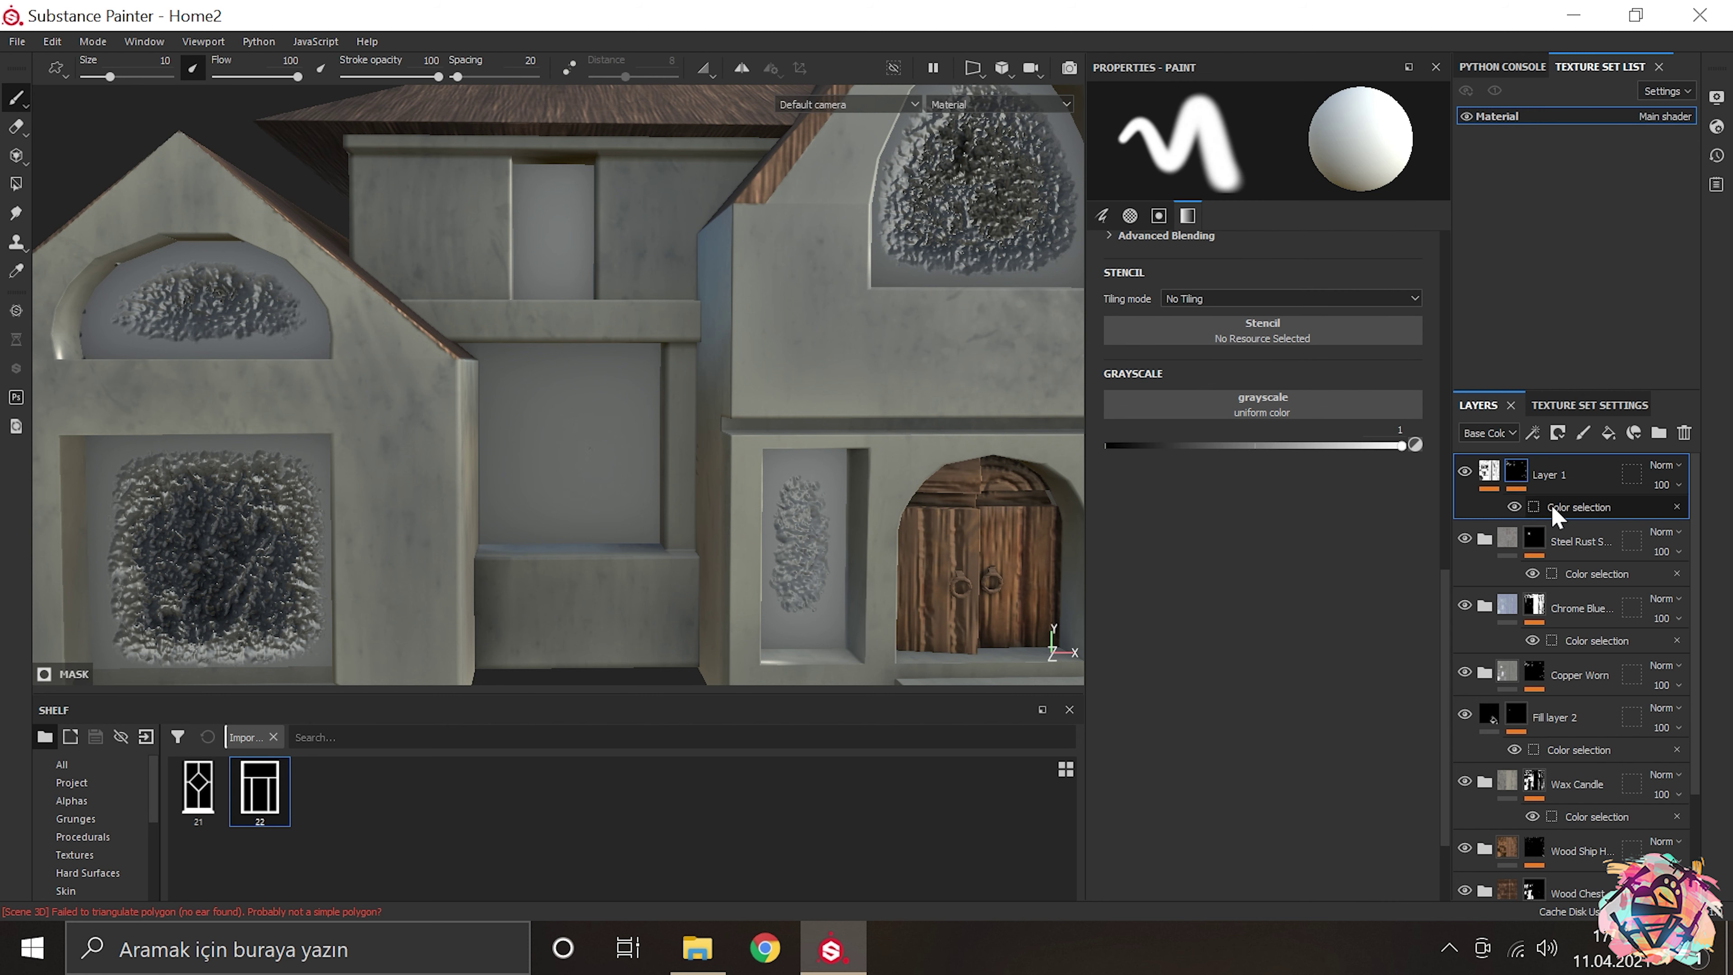
key("ctrl+z")
key("ctrl+z")
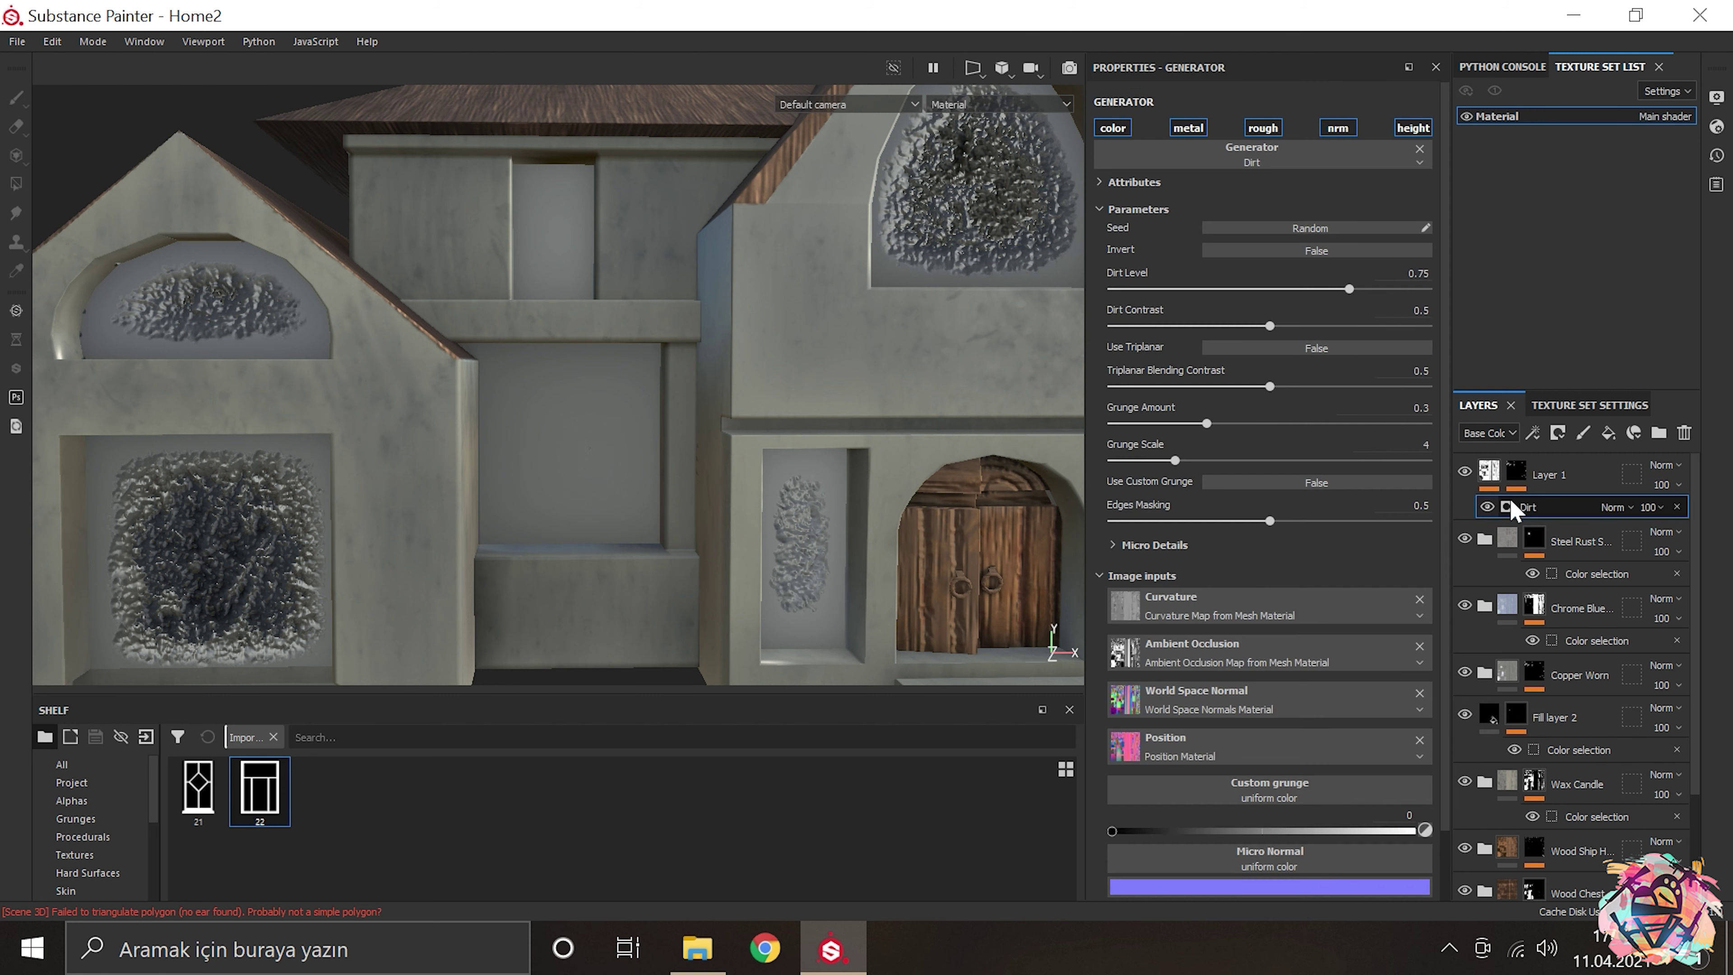
key("ctrl+z")
key("ctrl+y")
key("ctrl+y")
key("ctrl+y")
key("ctrl+z")
key("ctrl+z")
key("ctrl+z")
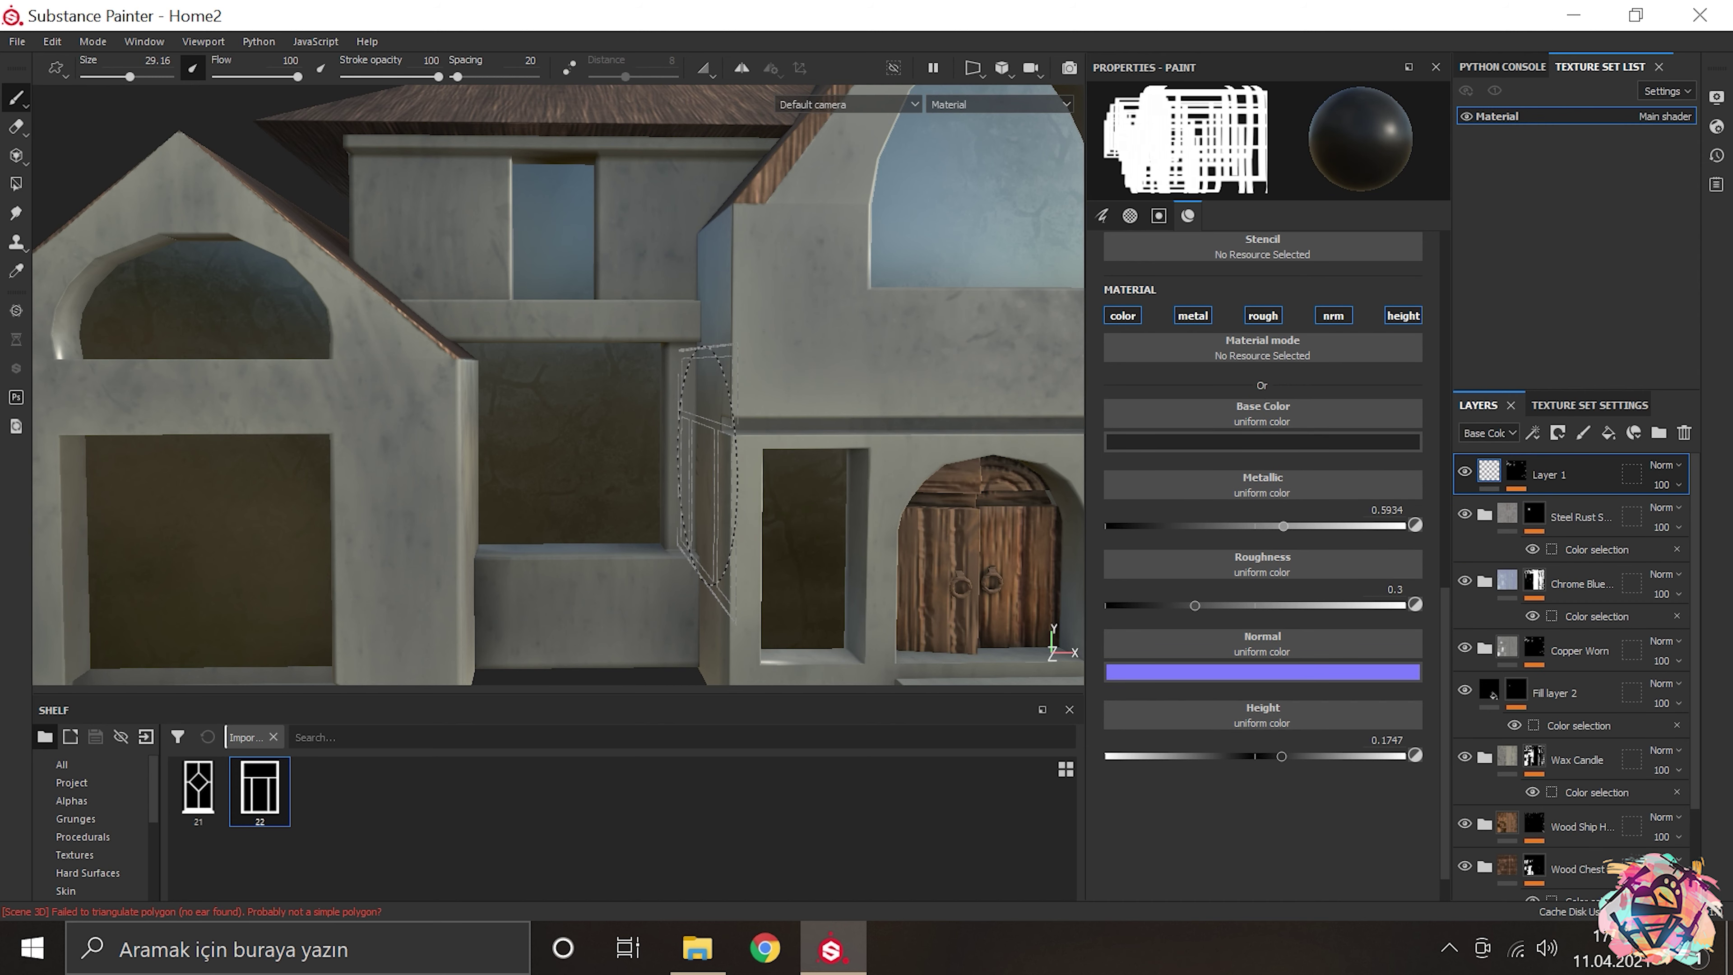
left_click(1564, 437)
left_click(1548, 498)
left_click(1288, 135)
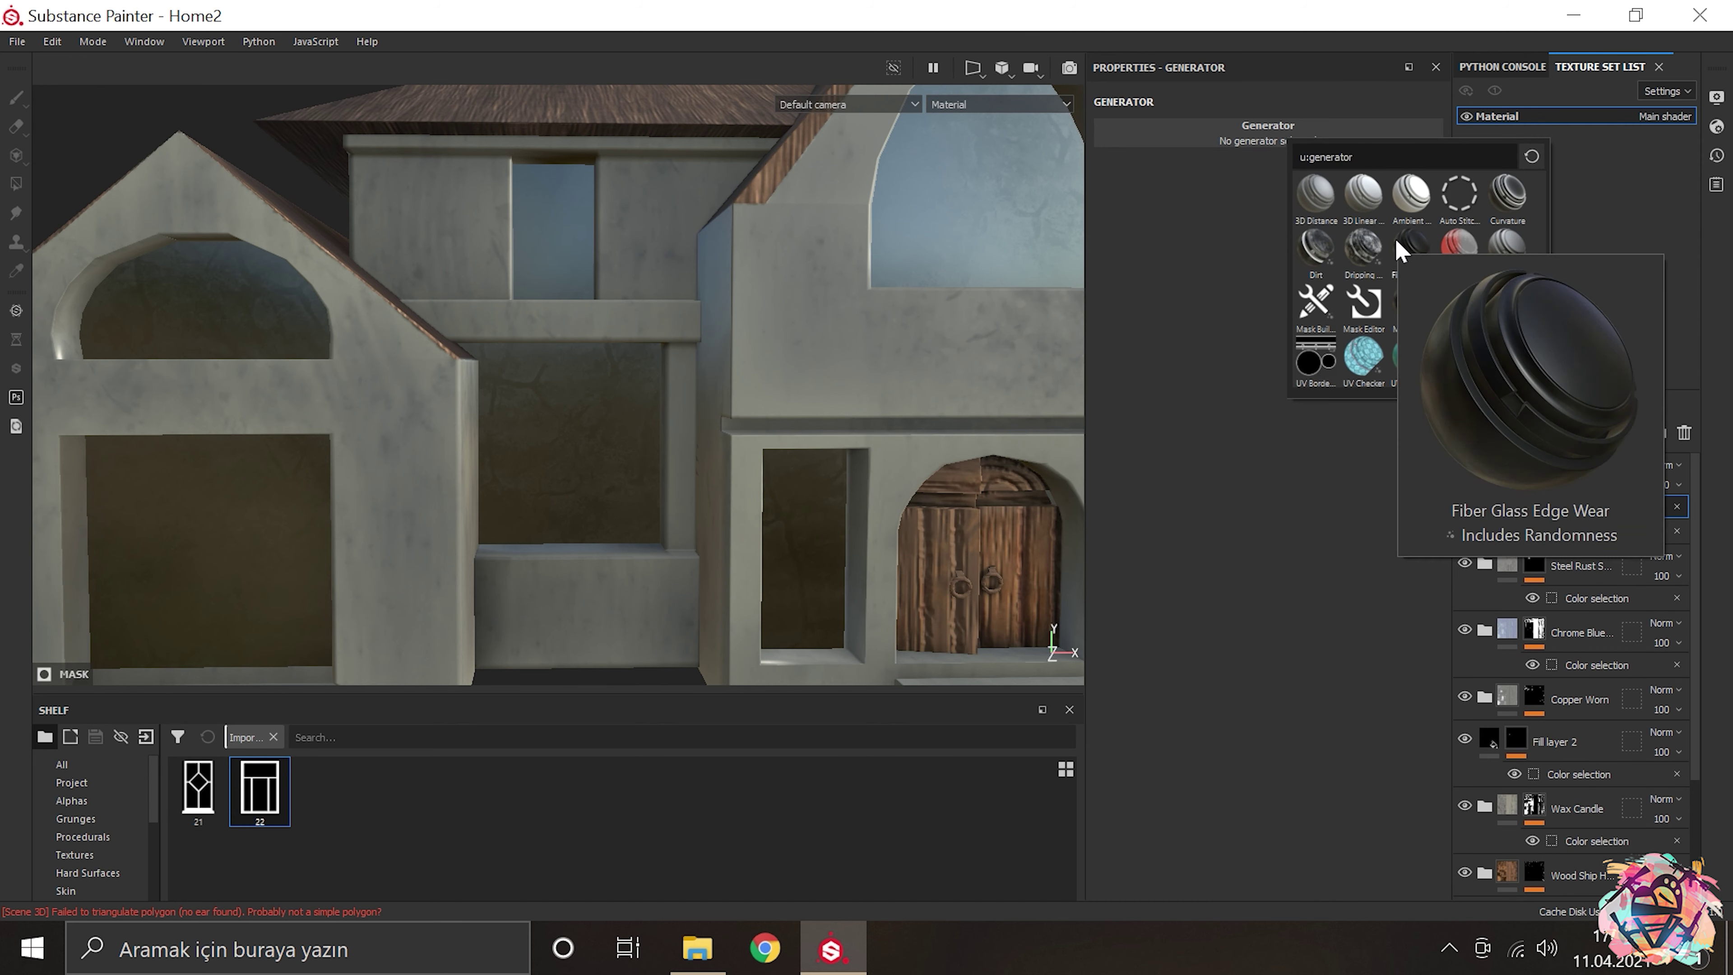
Step: Stamp the window-frame alpha onto a lower window on Layer 1
left_click(1480, 478)
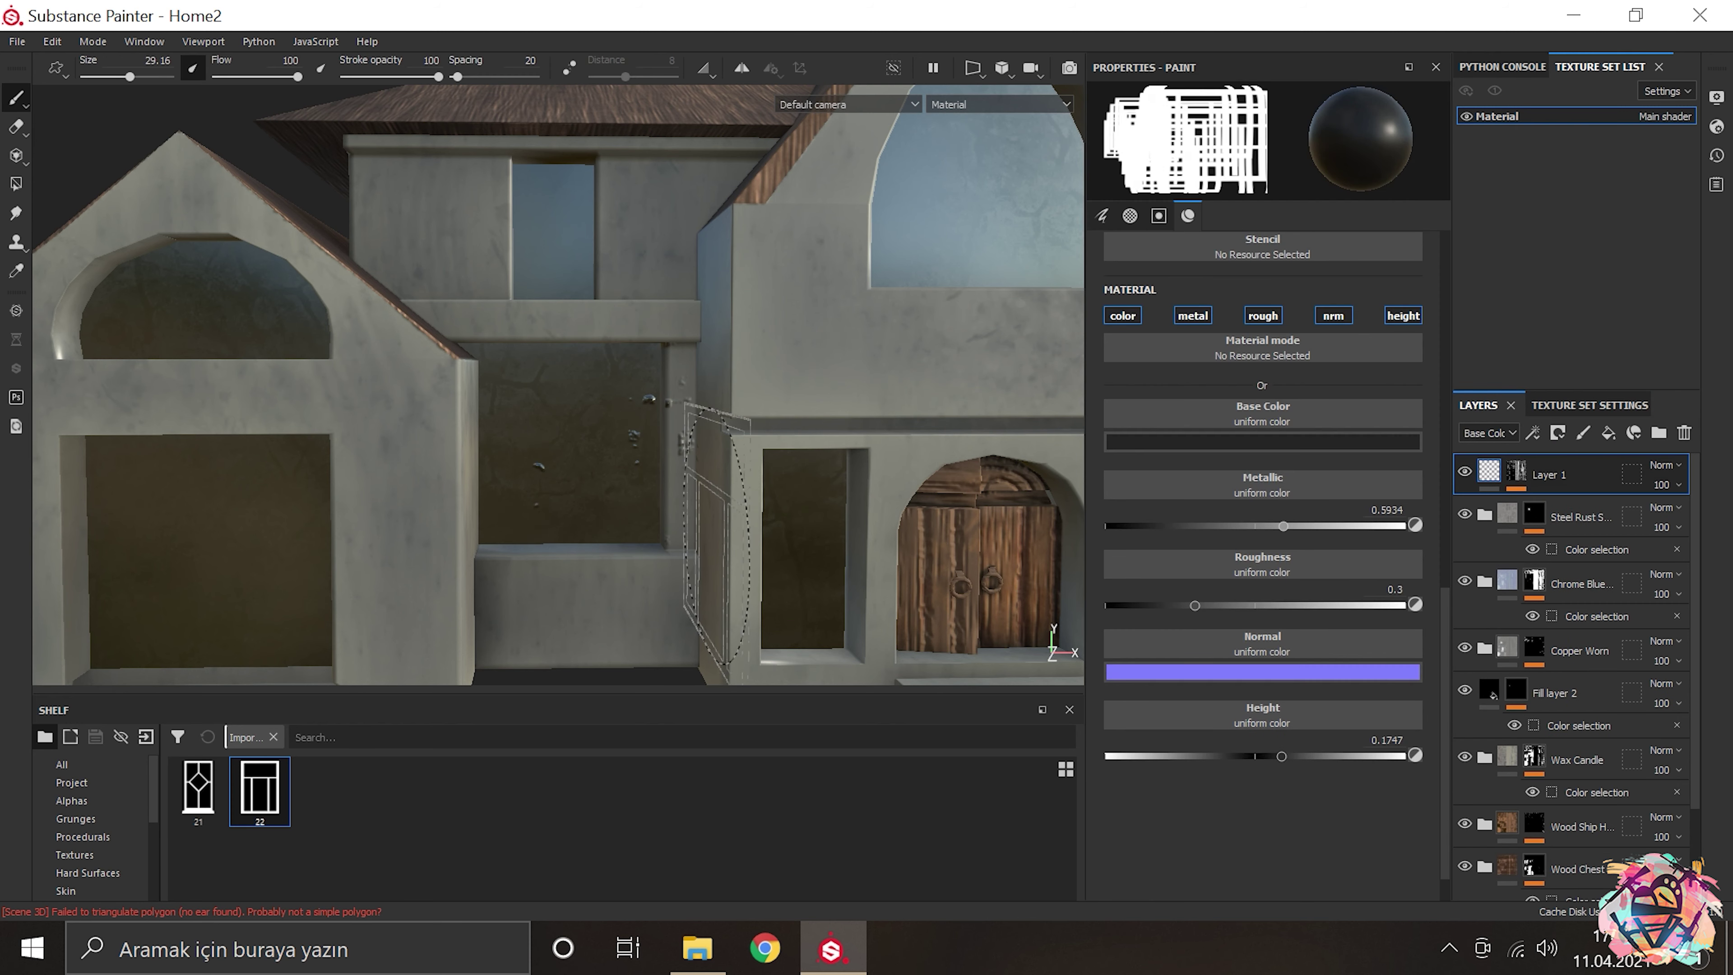
scroll("up", 3)
scroll("up", 3)
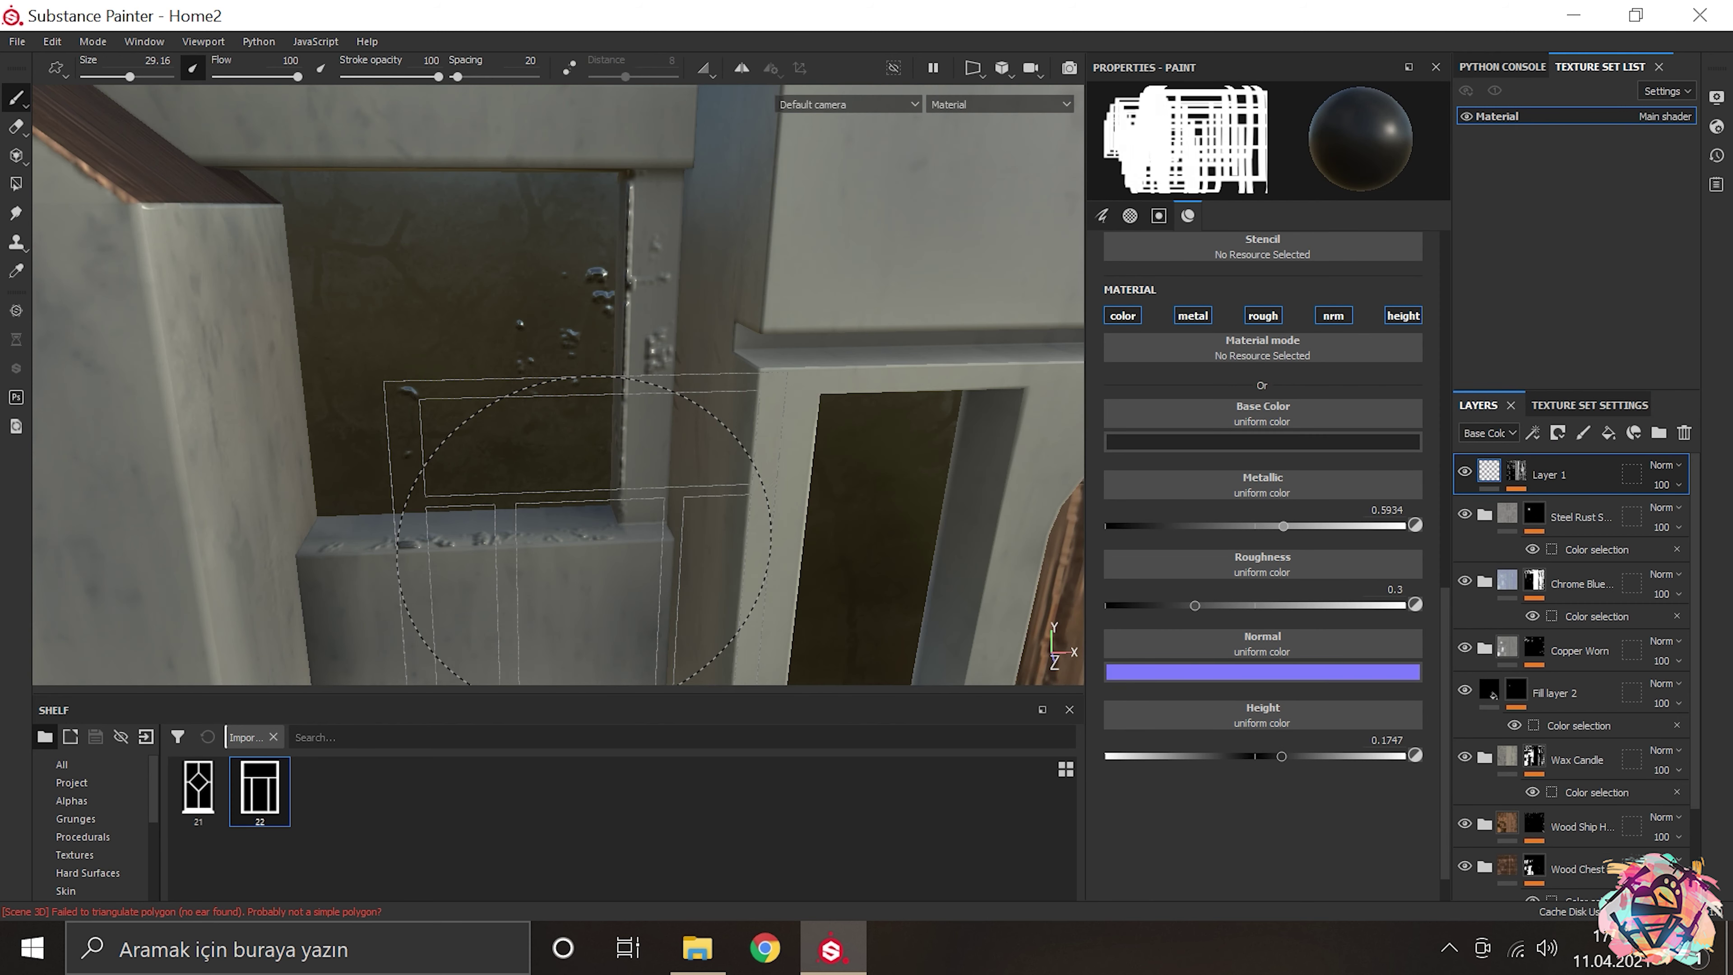
left_click(1544, 493)
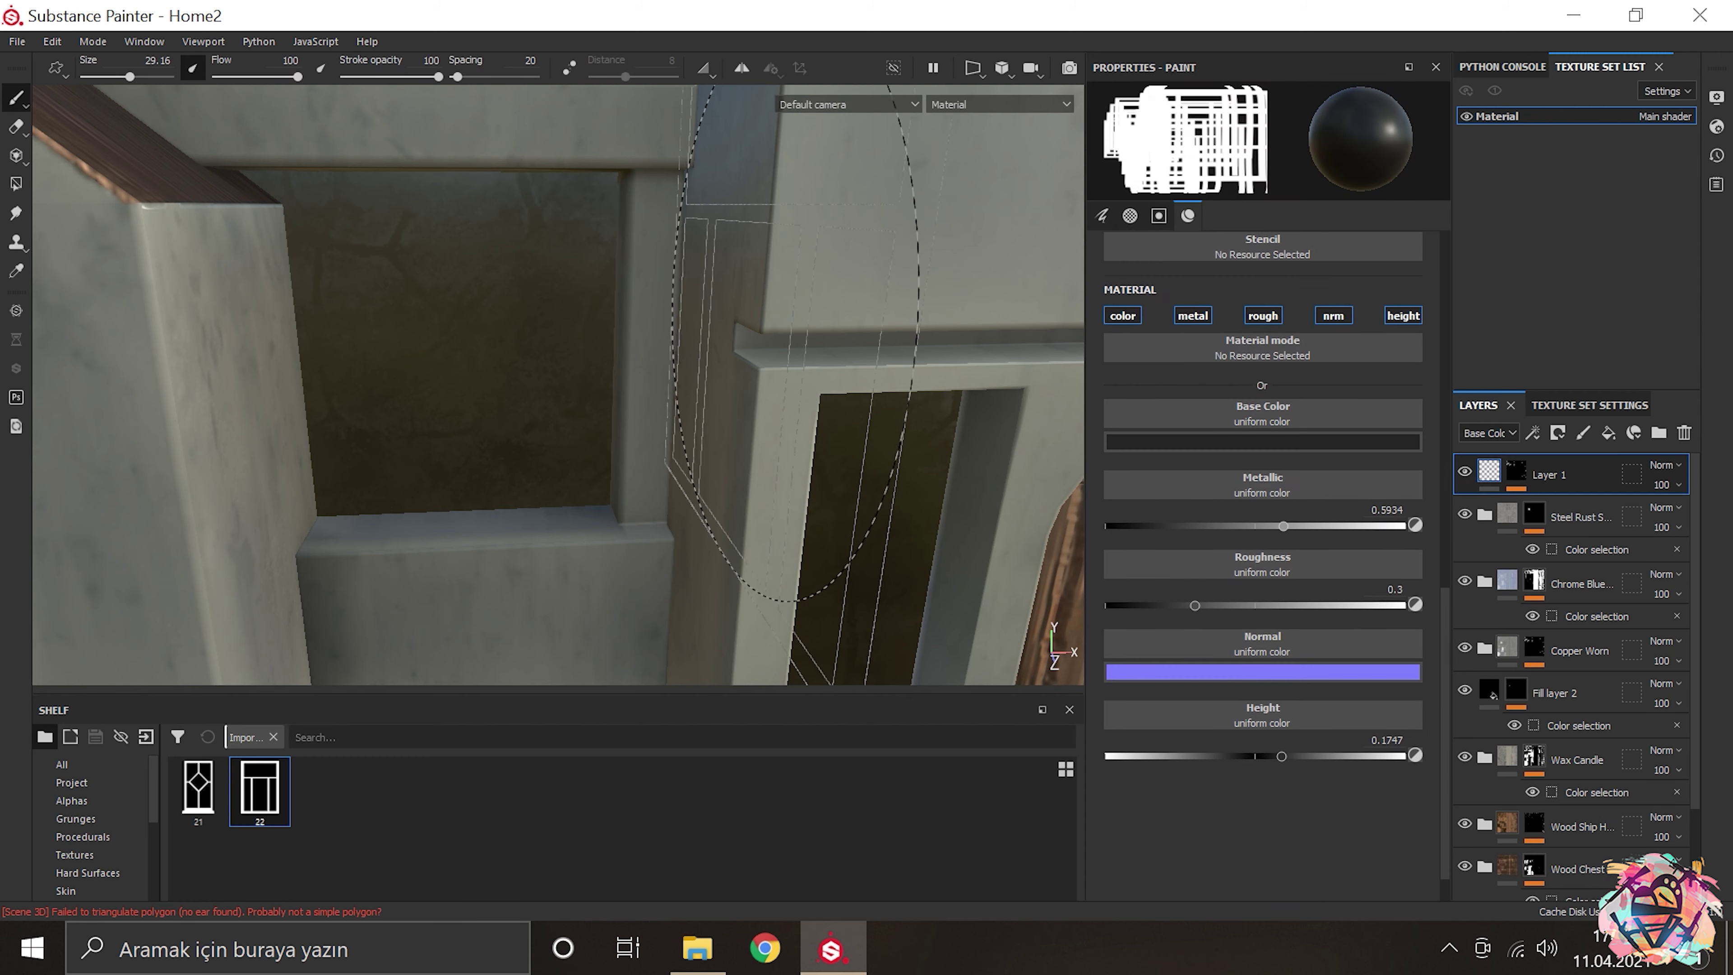
key("Tab")
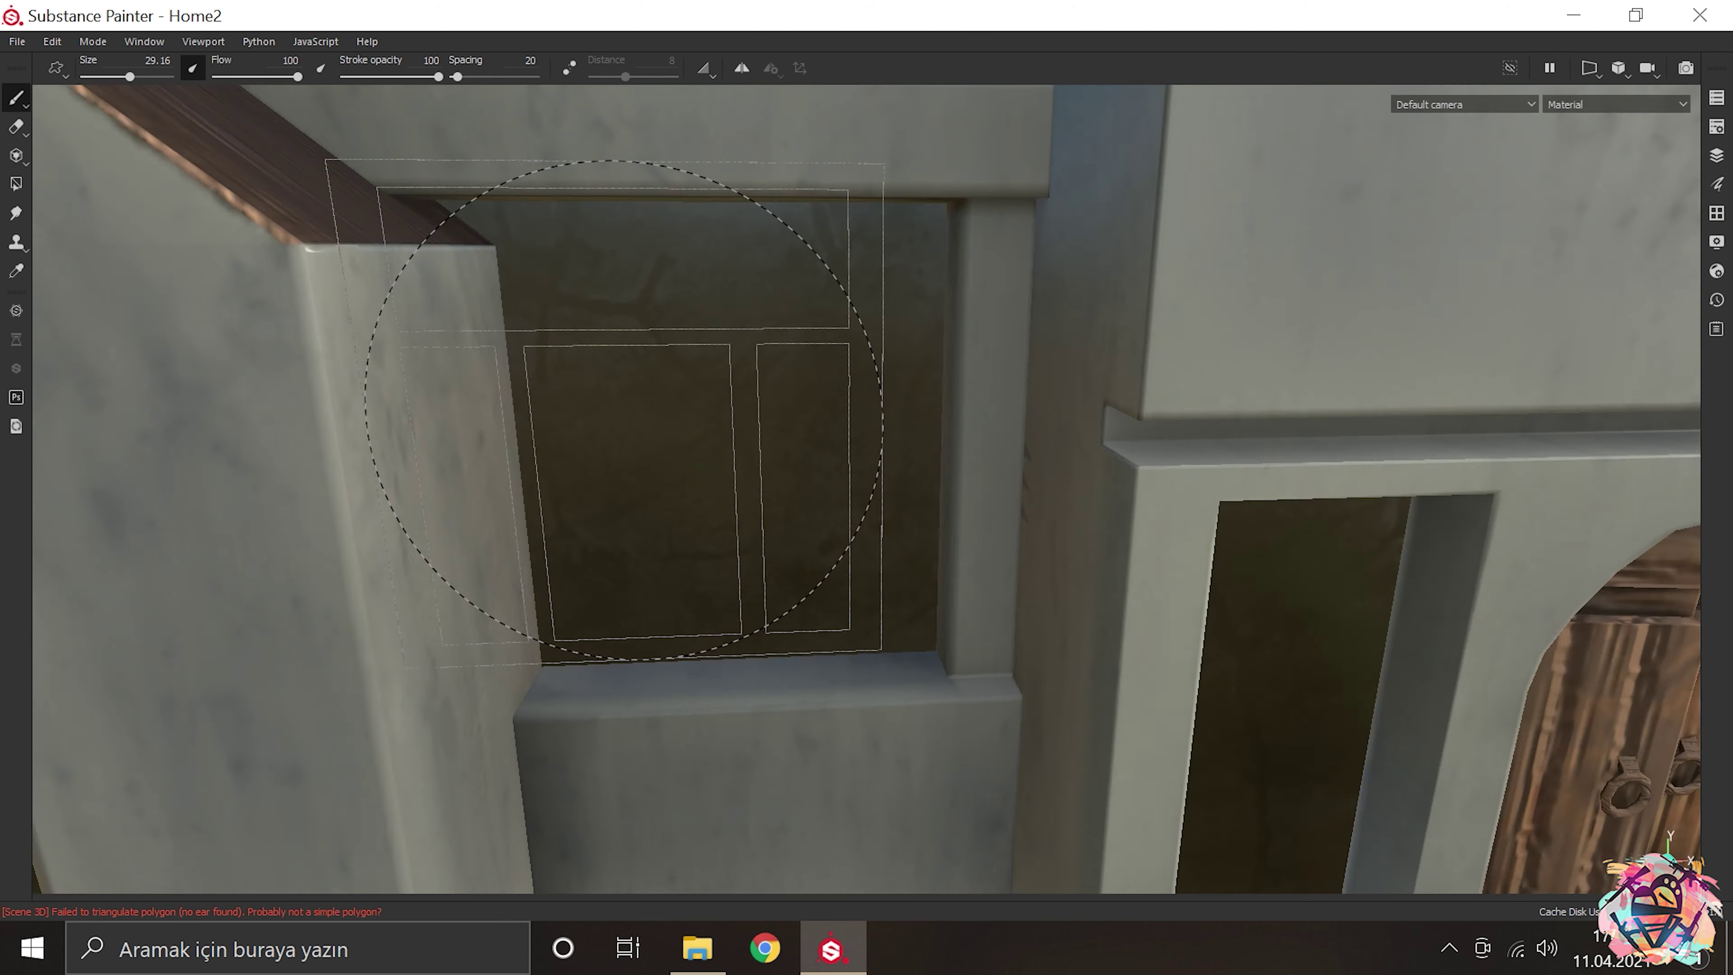
left_click_drag(627, 483, 724, 488)
scroll("down", 3)
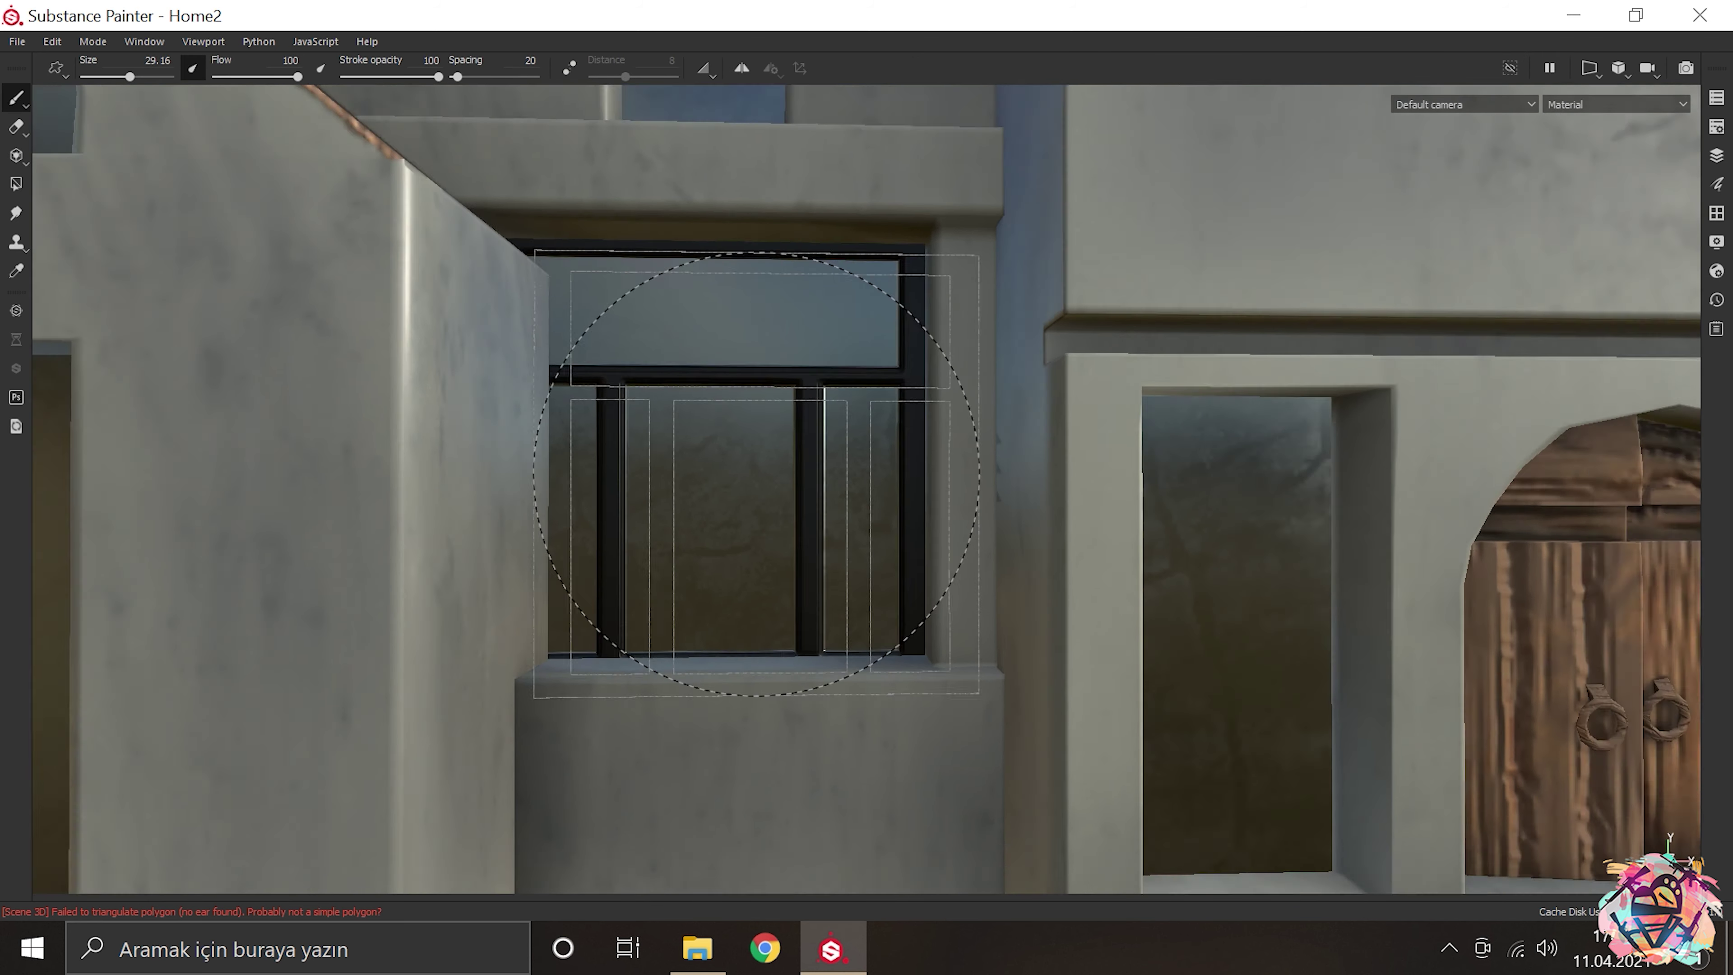
scroll("down", 3)
scroll("down", 3)
scroll("down", 3)
scroll("up", 3)
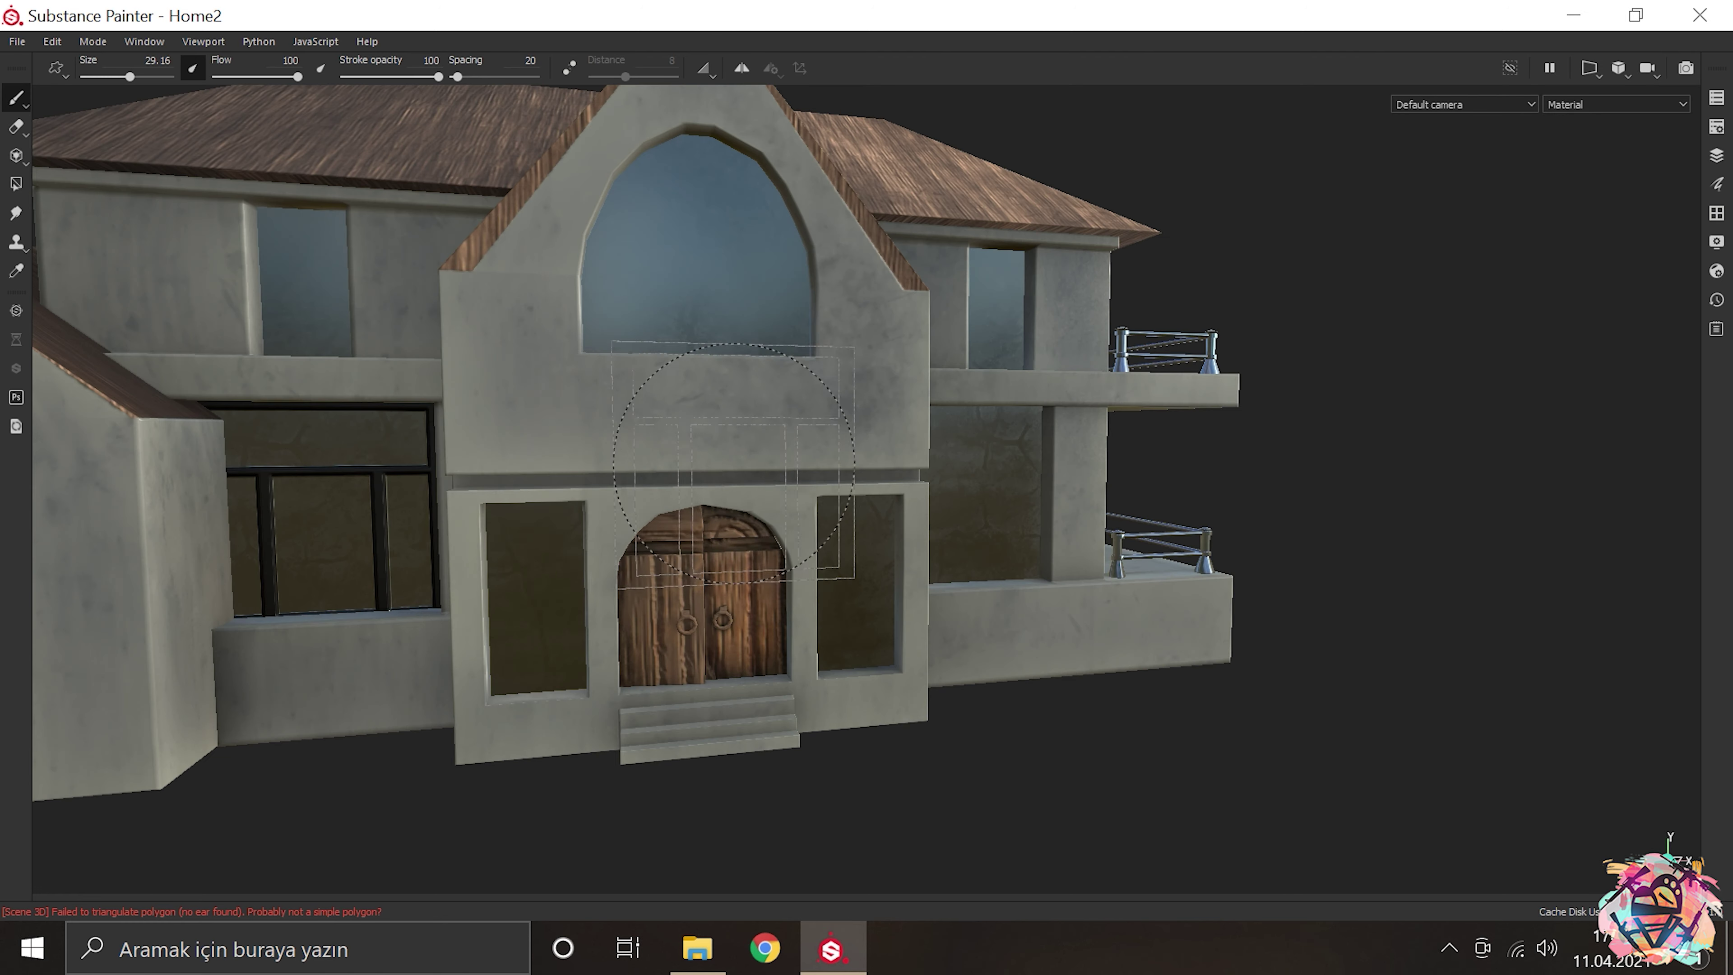
left_click_drag(756, 488, 916, 452)
scroll("up", 3)
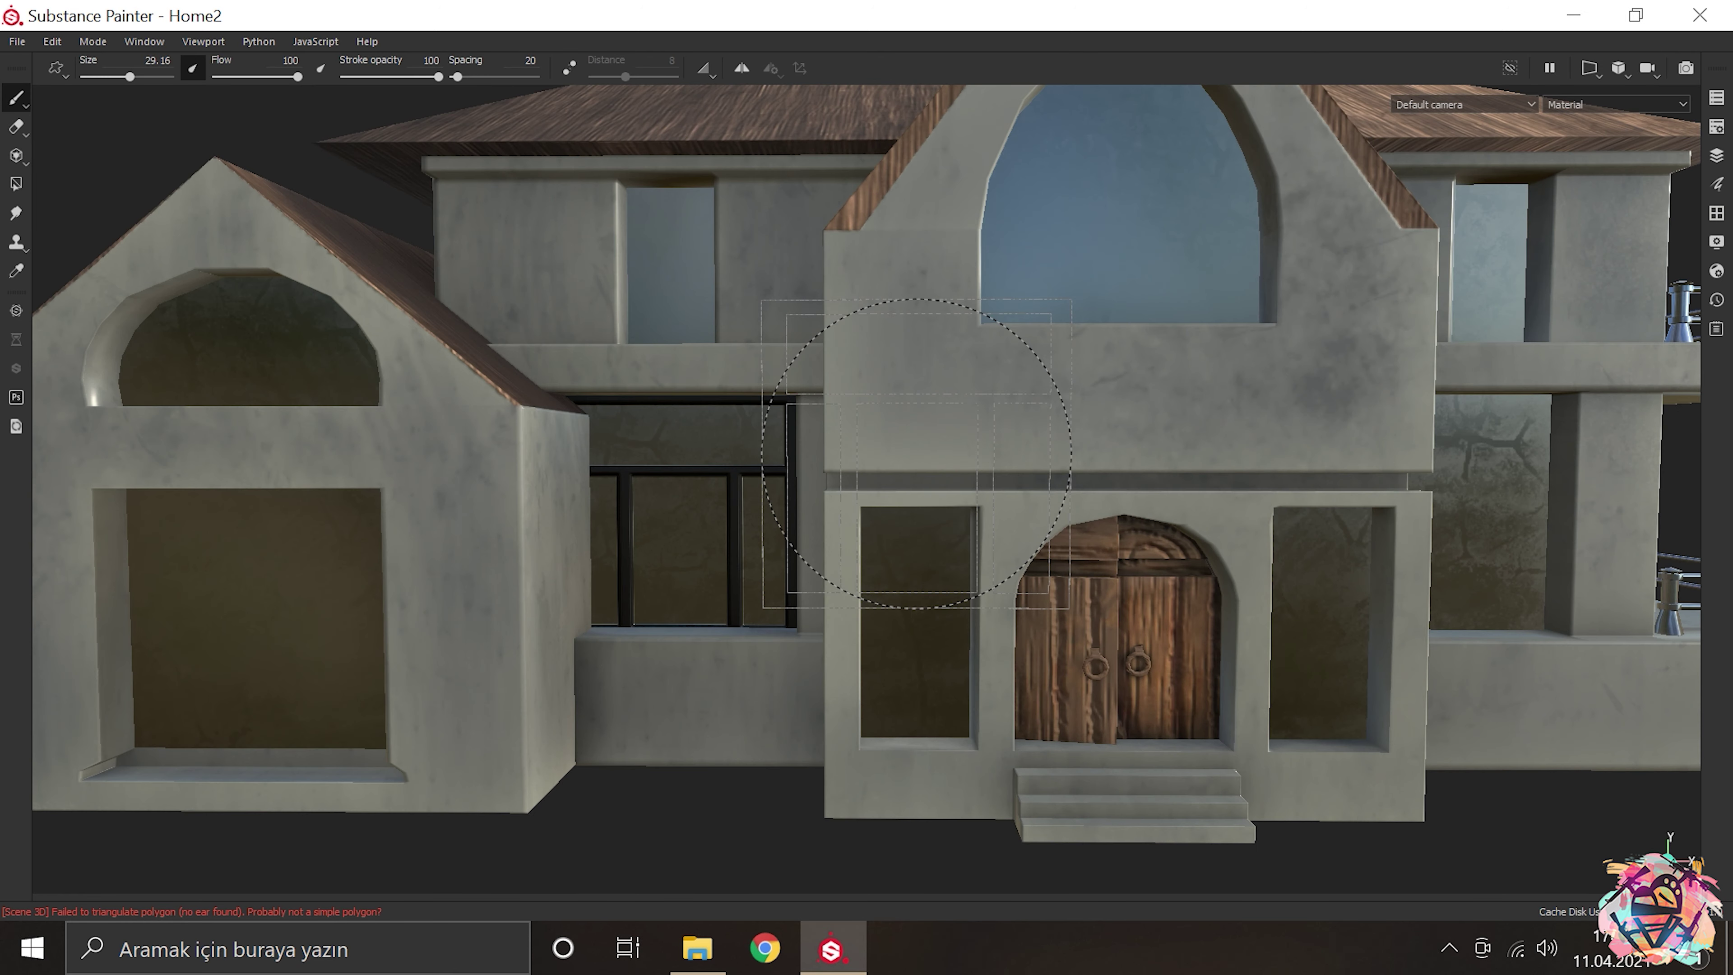
key("Tab")
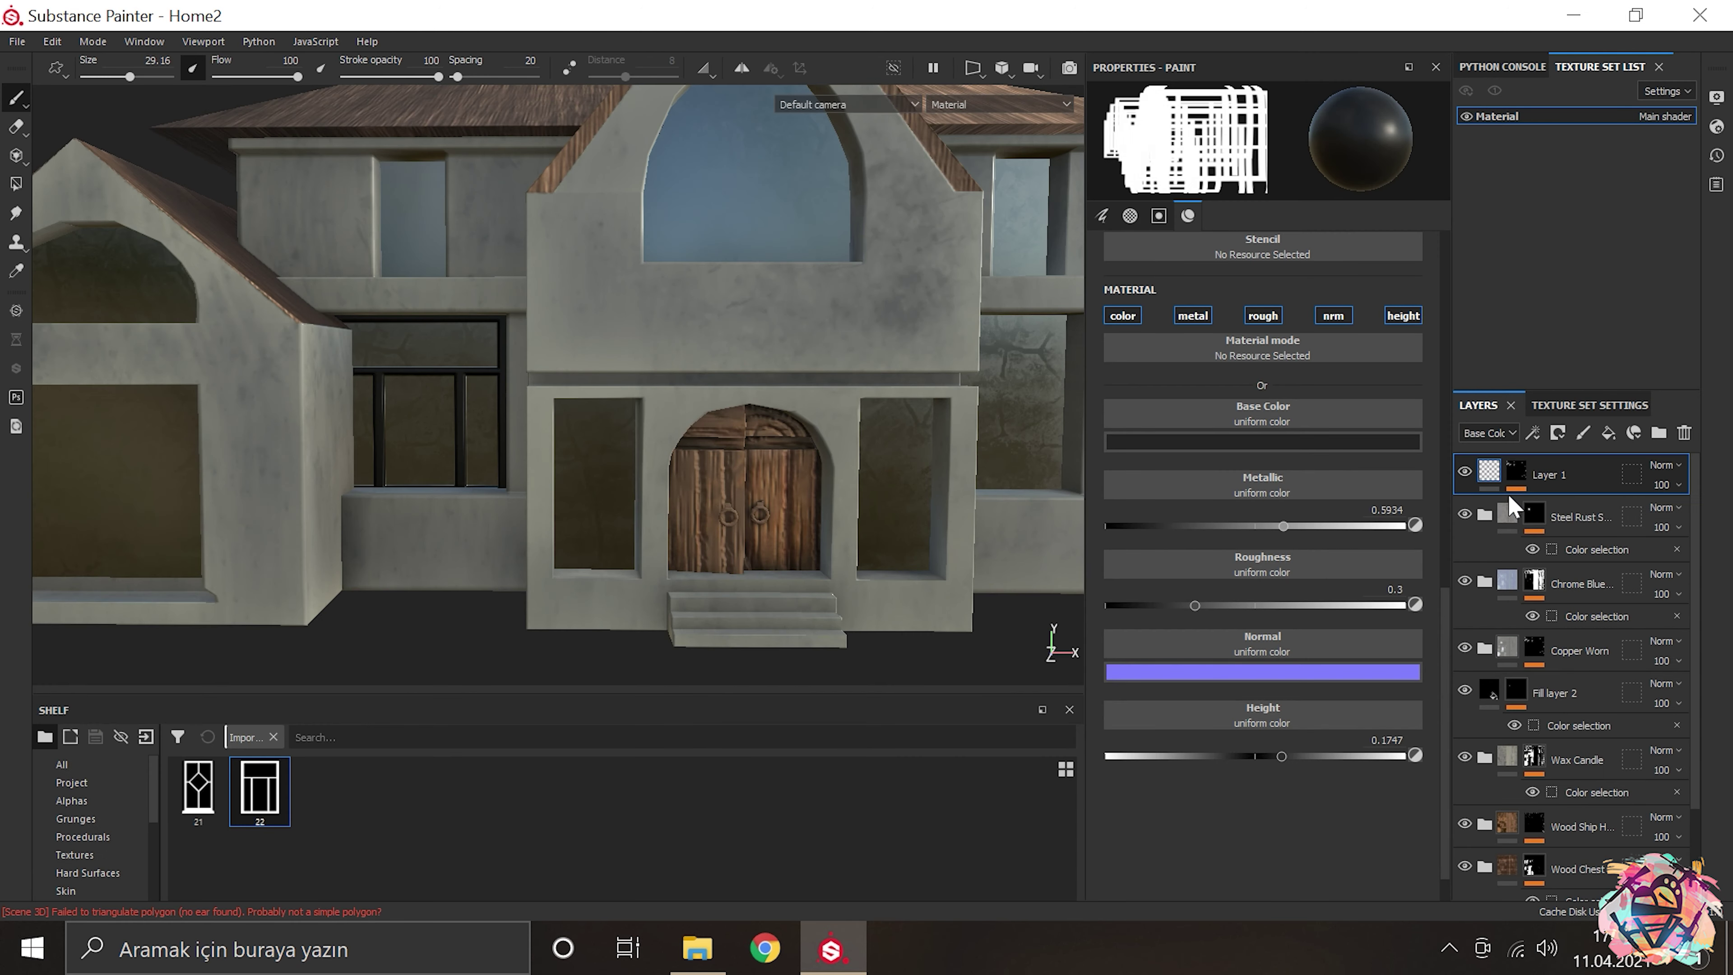
Step: Enlarge the frame stamp to fit the lower windows, review the house, and list all Alphas on the shelf
scroll("down", 3)
left_click_drag(846, 465, 647, 478)
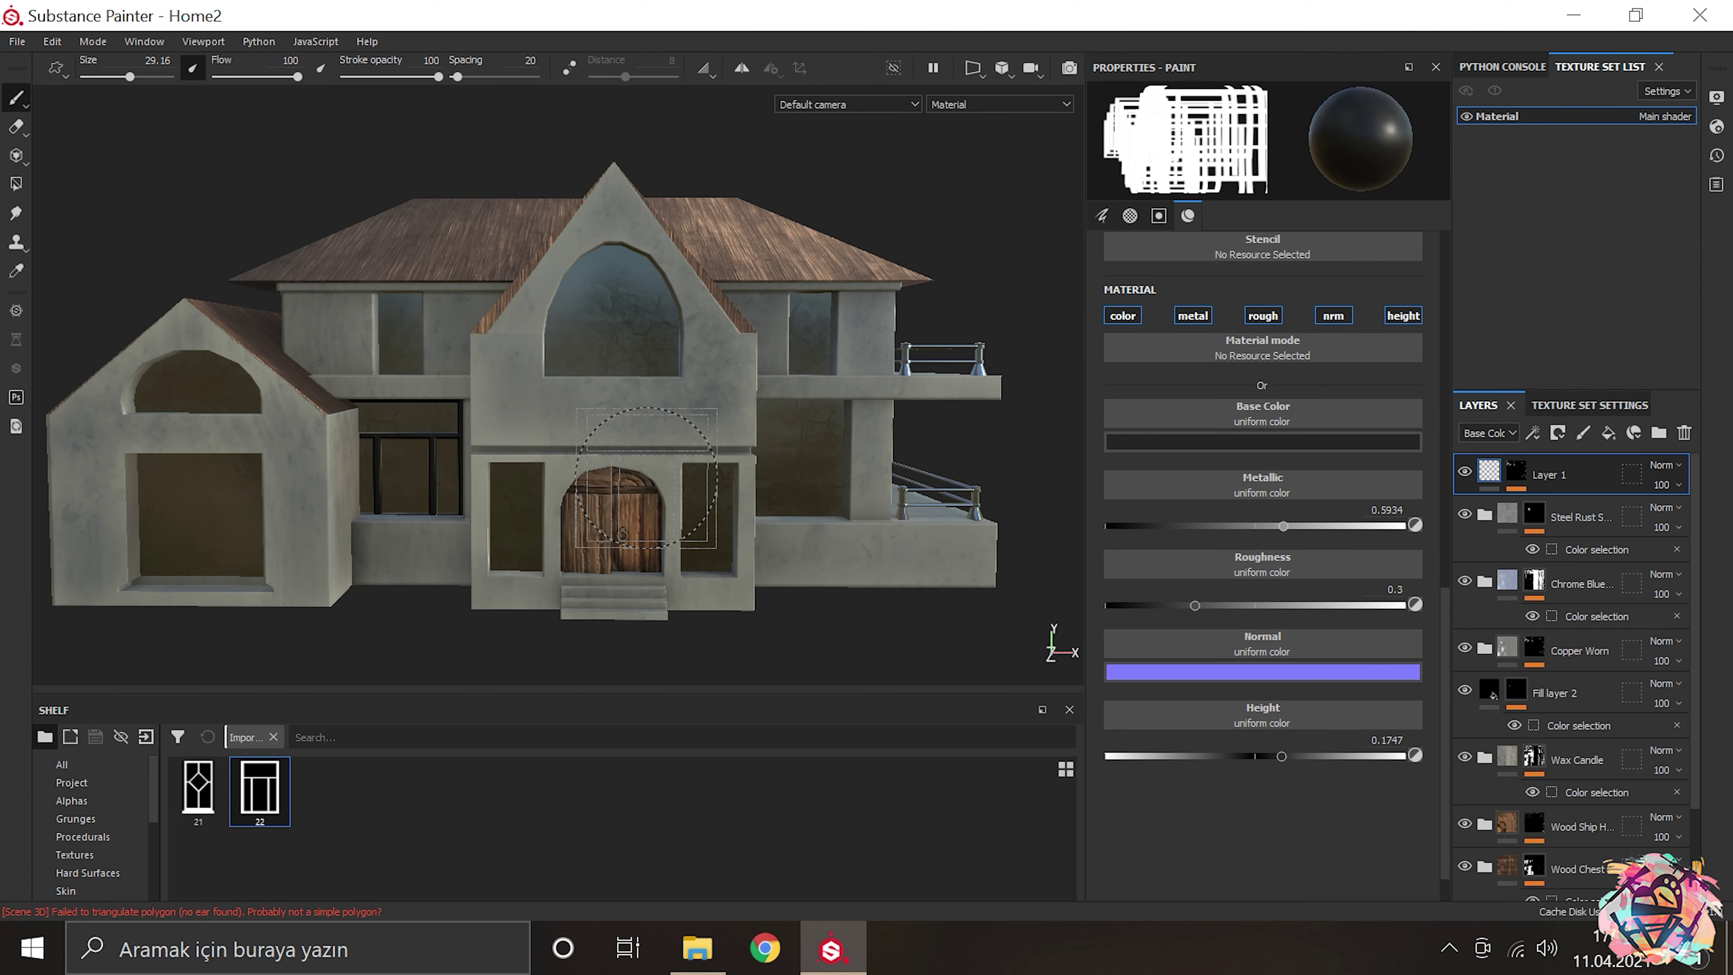
scroll("up", 3)
left_click_drag(646, 478, 734, 561)
scroll("down", 3)
scroll("up", 3)
key("Tab")
scroll("up", 3)
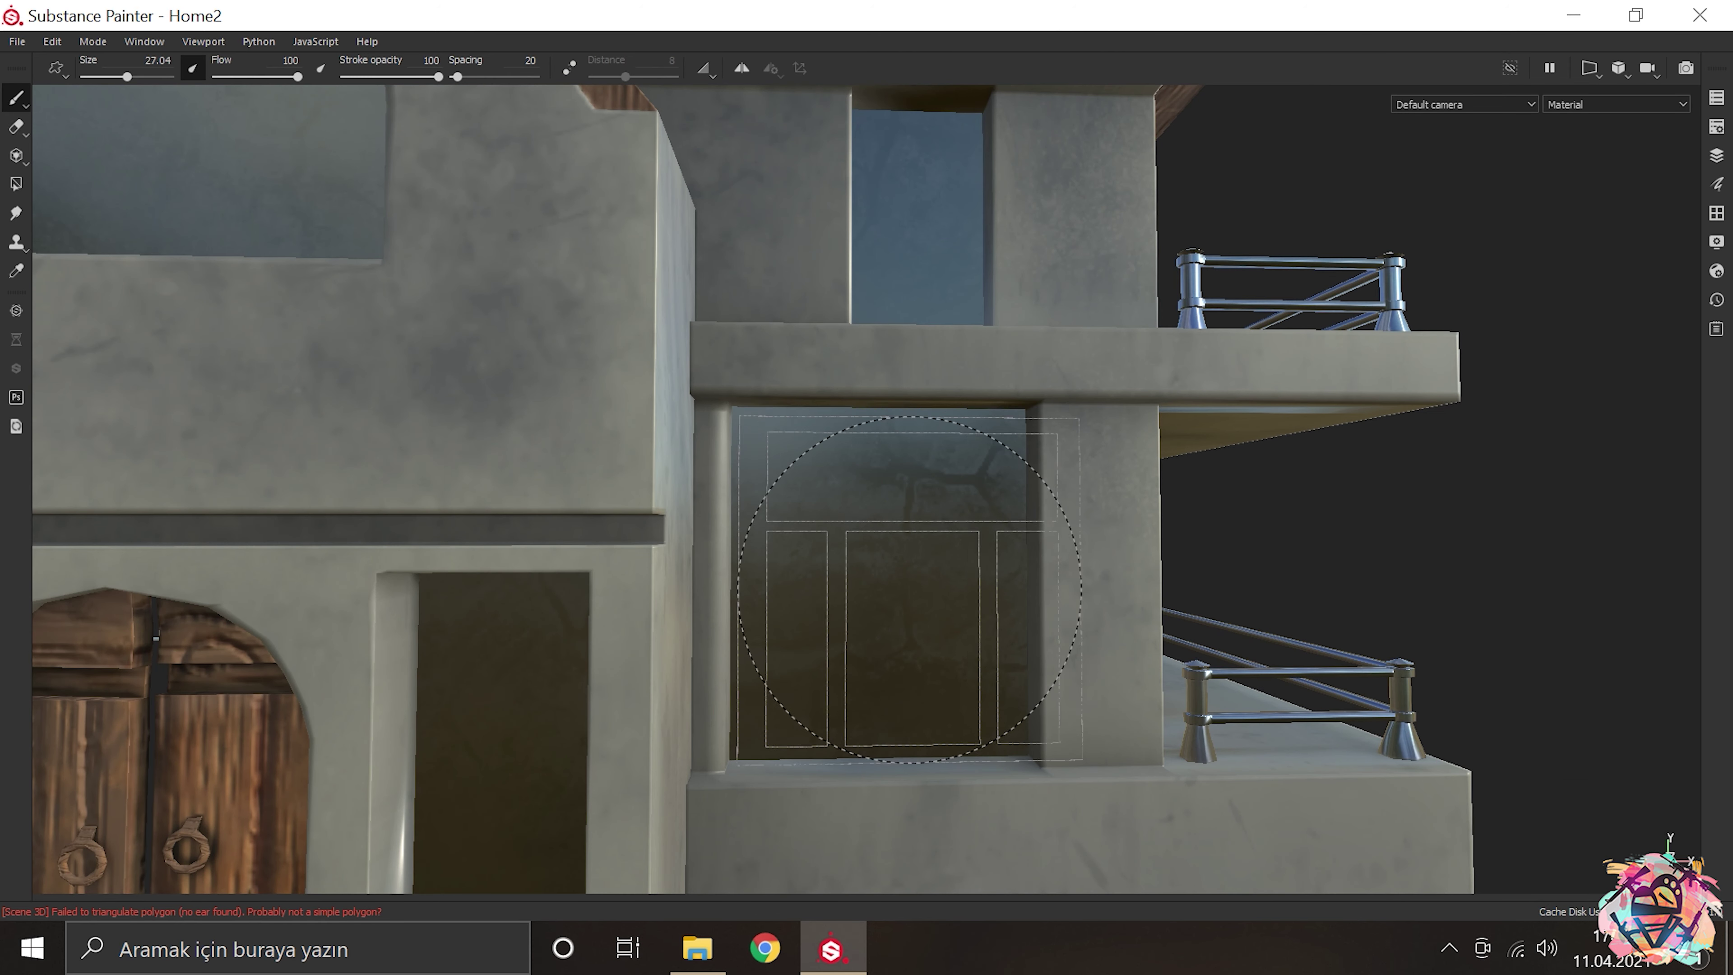
left_click_drag(897, 583, 878, 591)
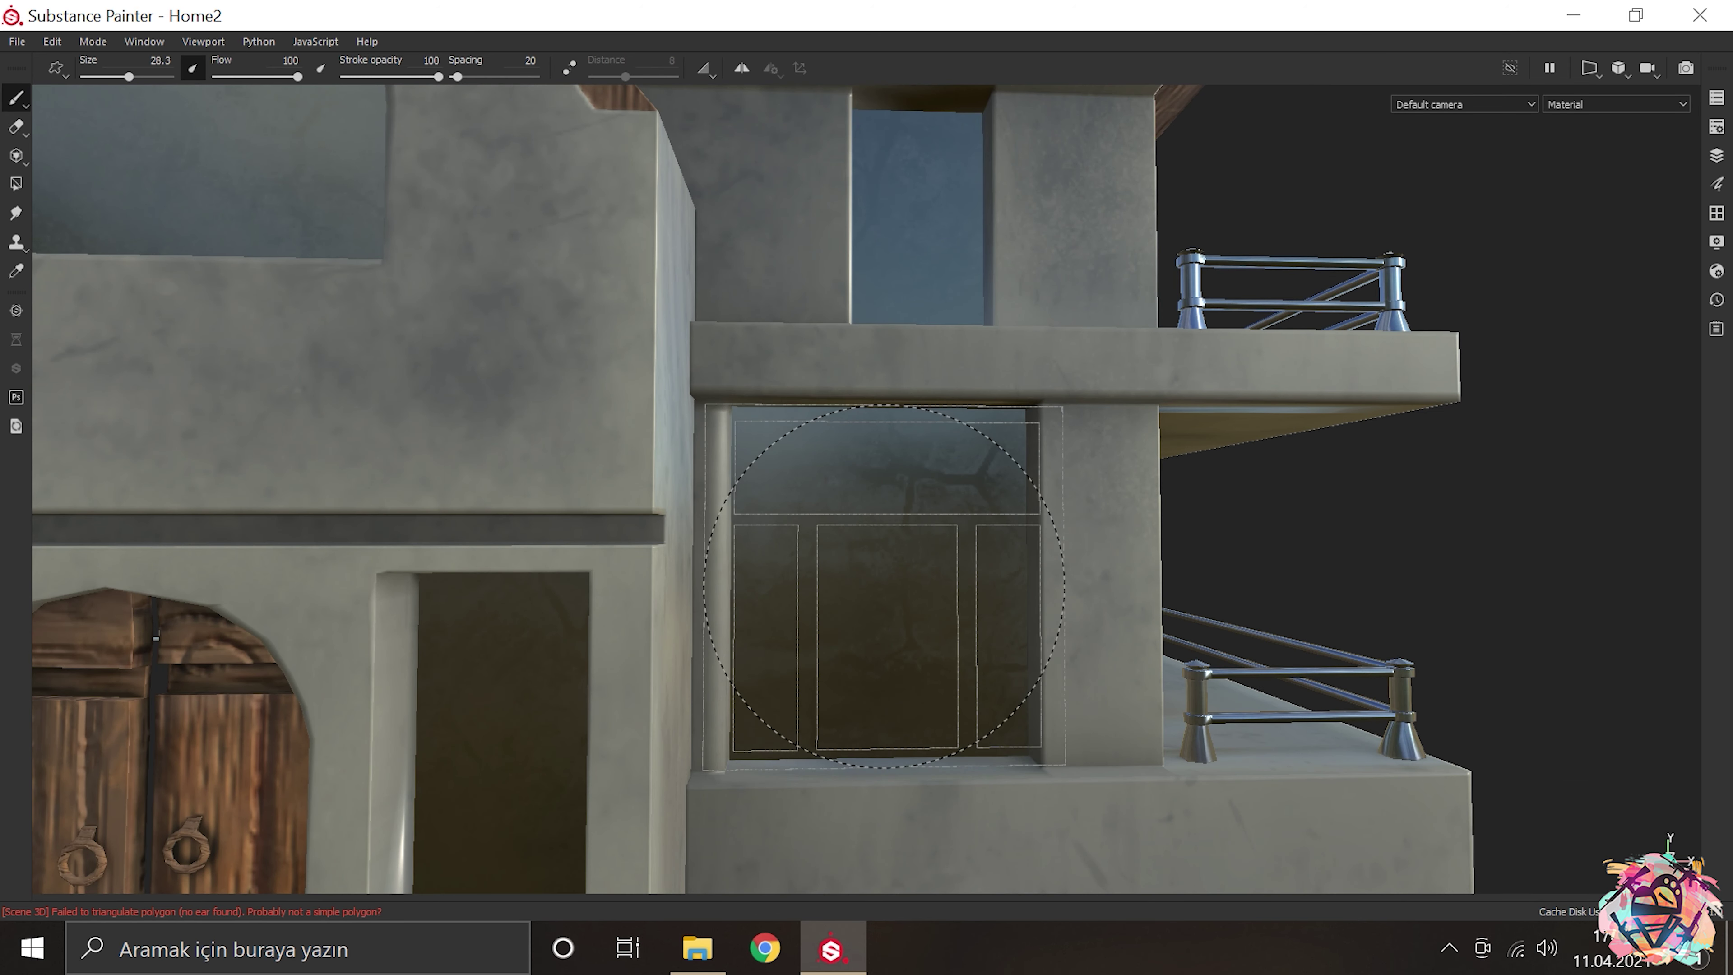
scroll("down", 3)
left_click_drag(878, 591, 893, 598)
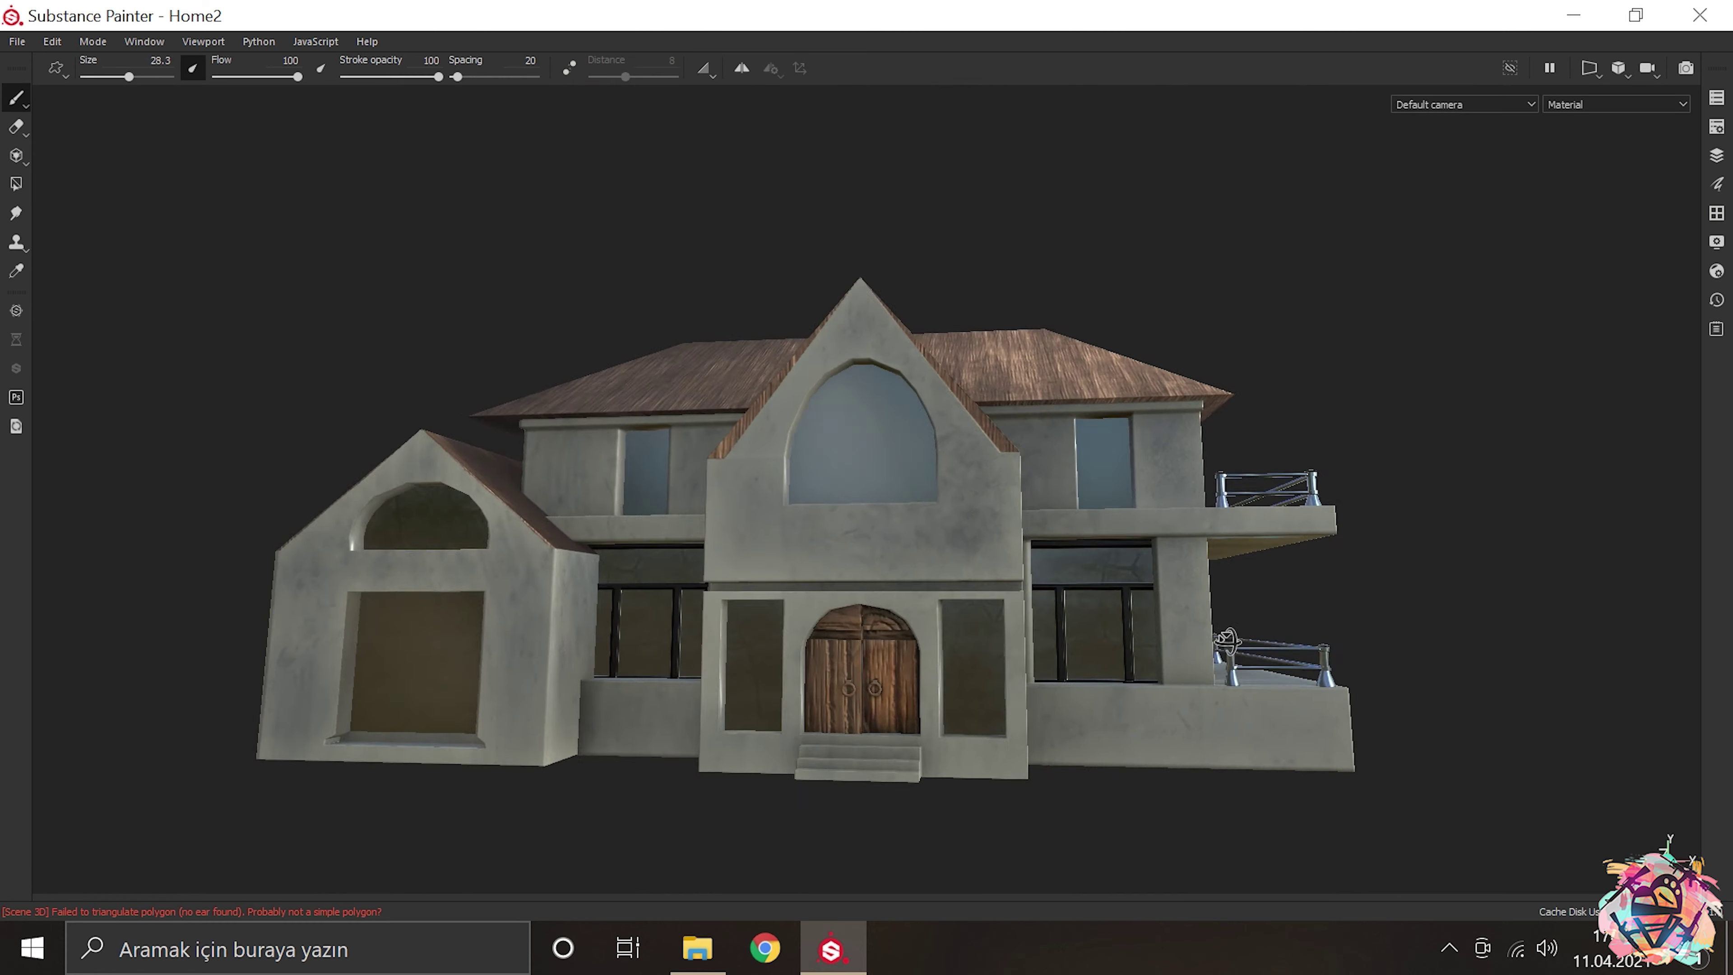
scroll("down", 3)
left_click_drag(894, 597, 911, 610)
left_click_drag(910, 609, 989, 614)
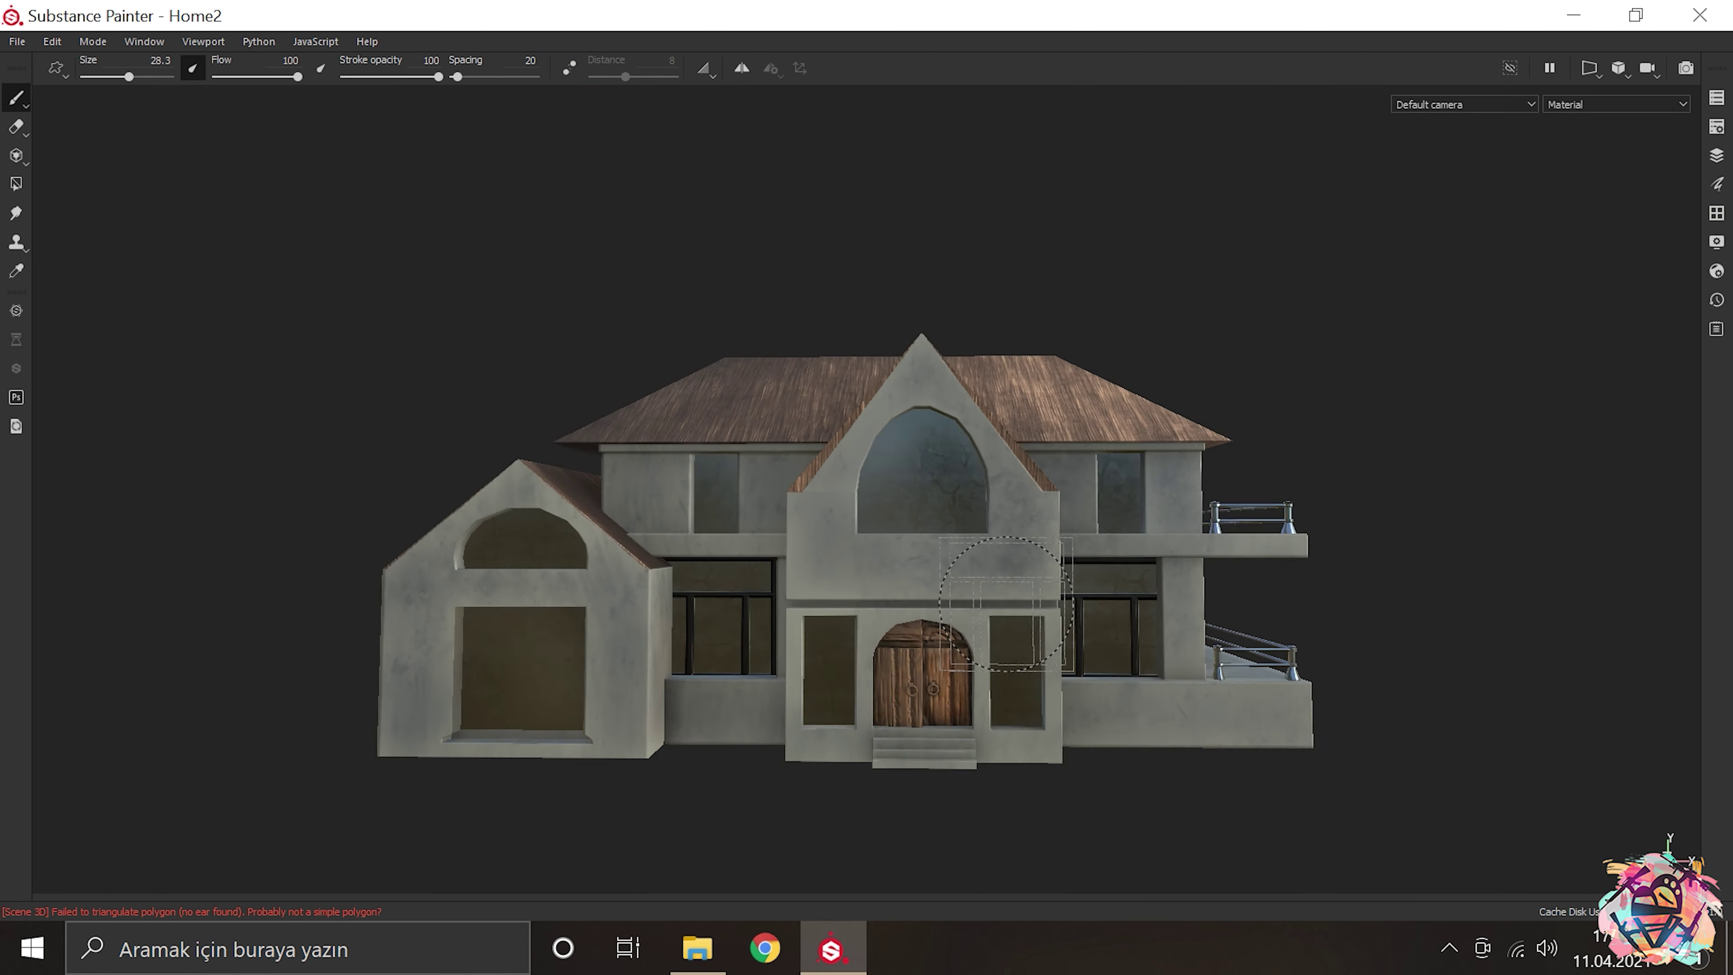
scroll("up", 3)
scroll("up", 3)
scroll("down", 3)
left_click_drag(1072, 490, 826, 584)
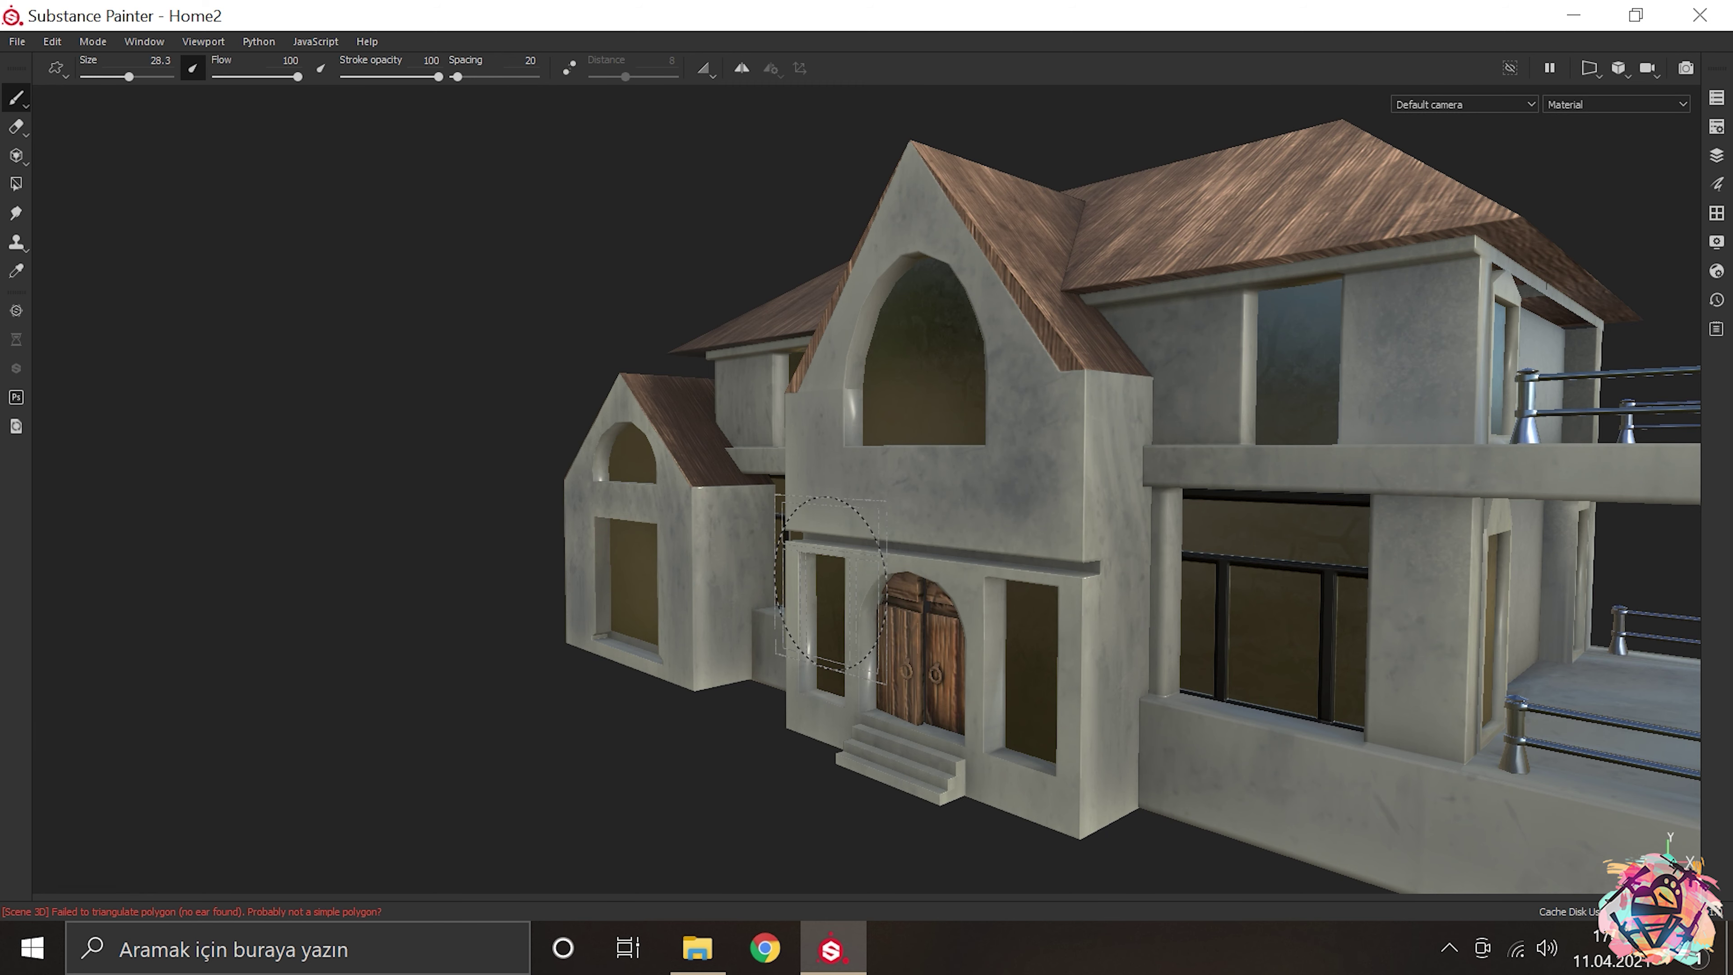
key("Tab")
left_click_drag(849, 529, 742, 396)
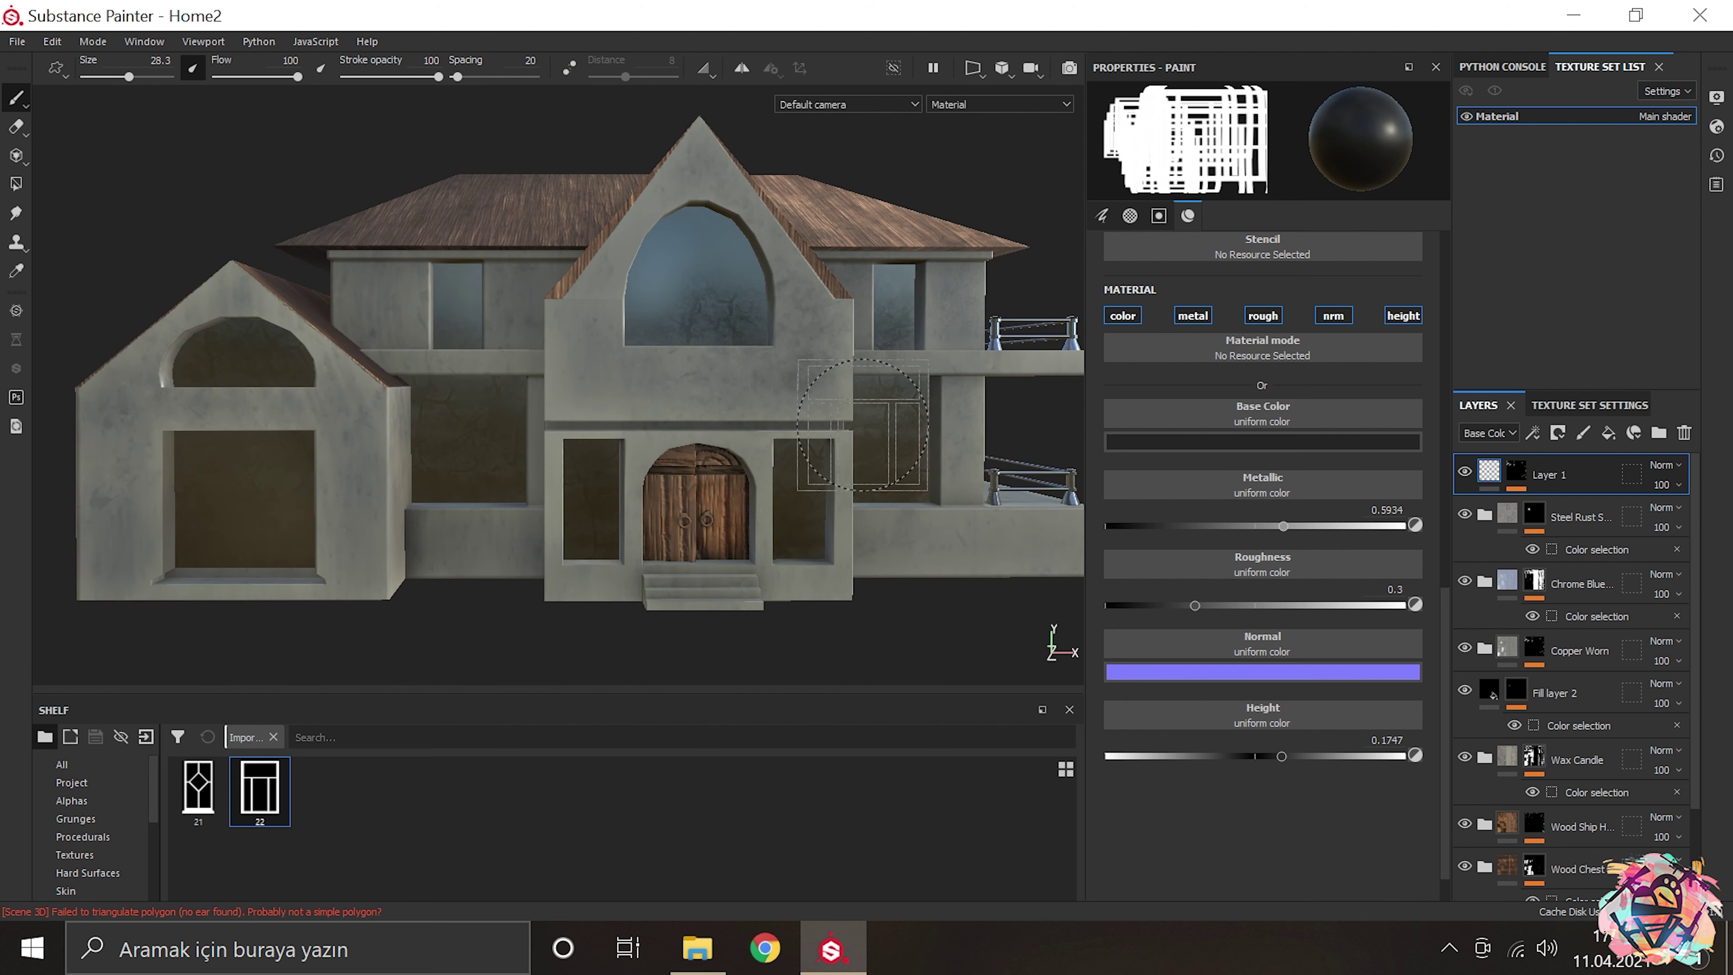
left_click(75, 800)
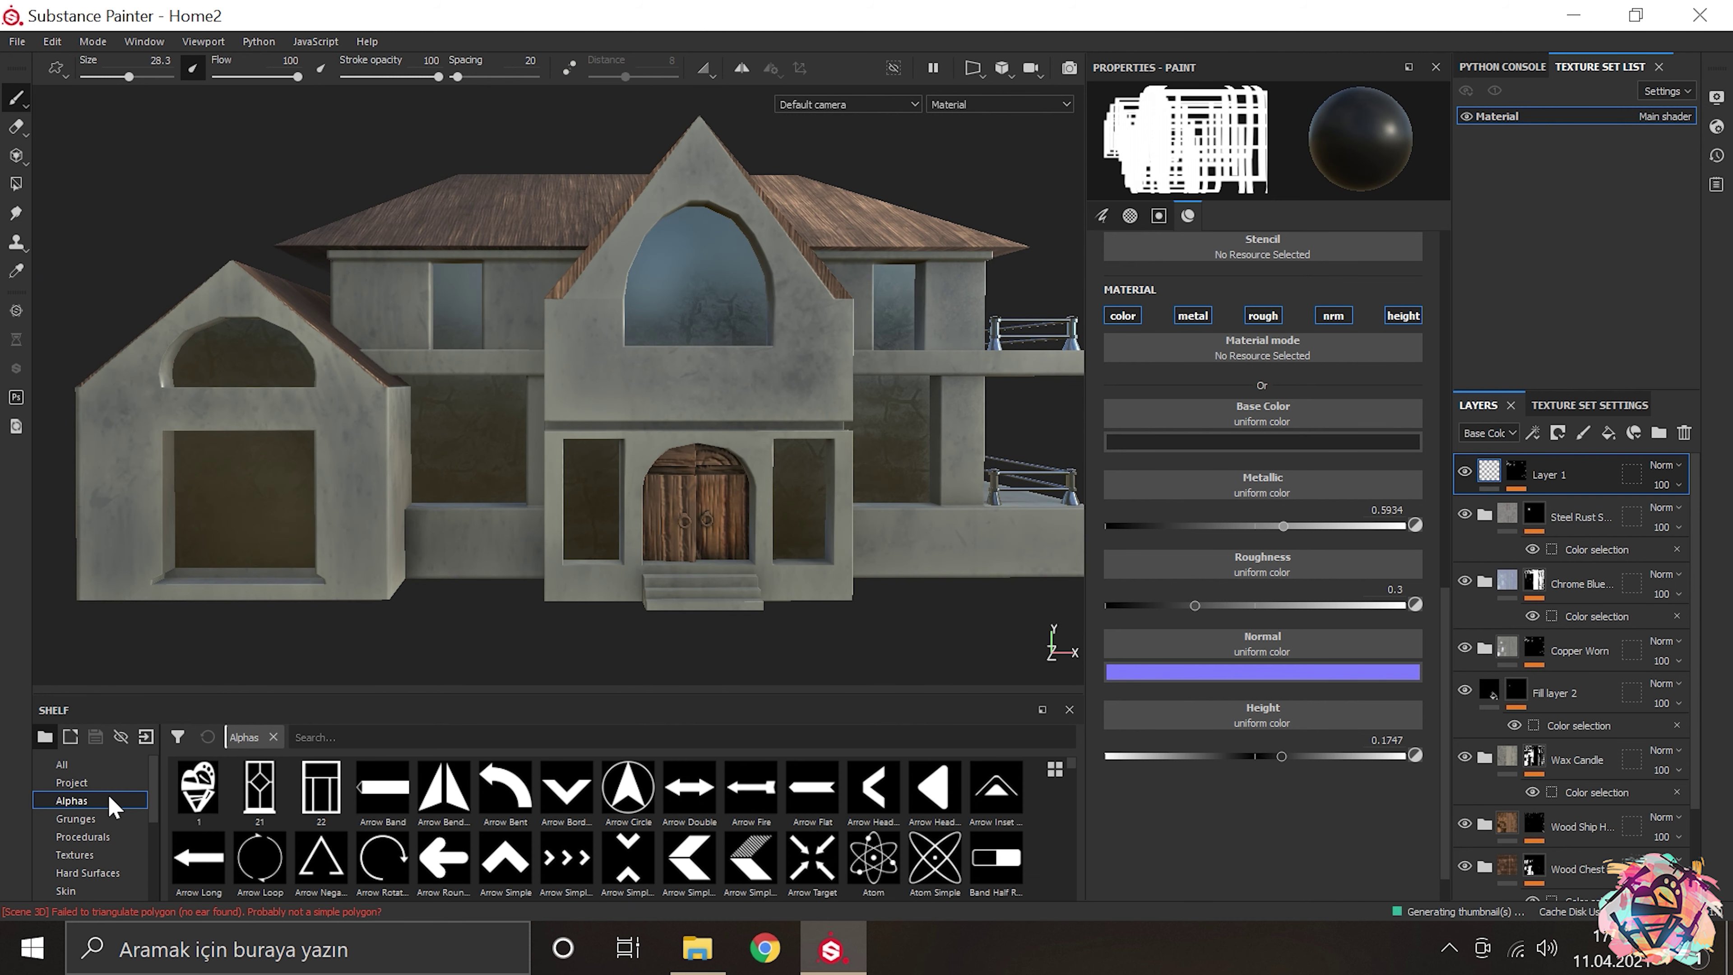
Step: Drop the Wood Ship Hull Nordic smart material onto the house mesh
scroll("down", 3)
left_click(90, 836)
scroll("down", 3)
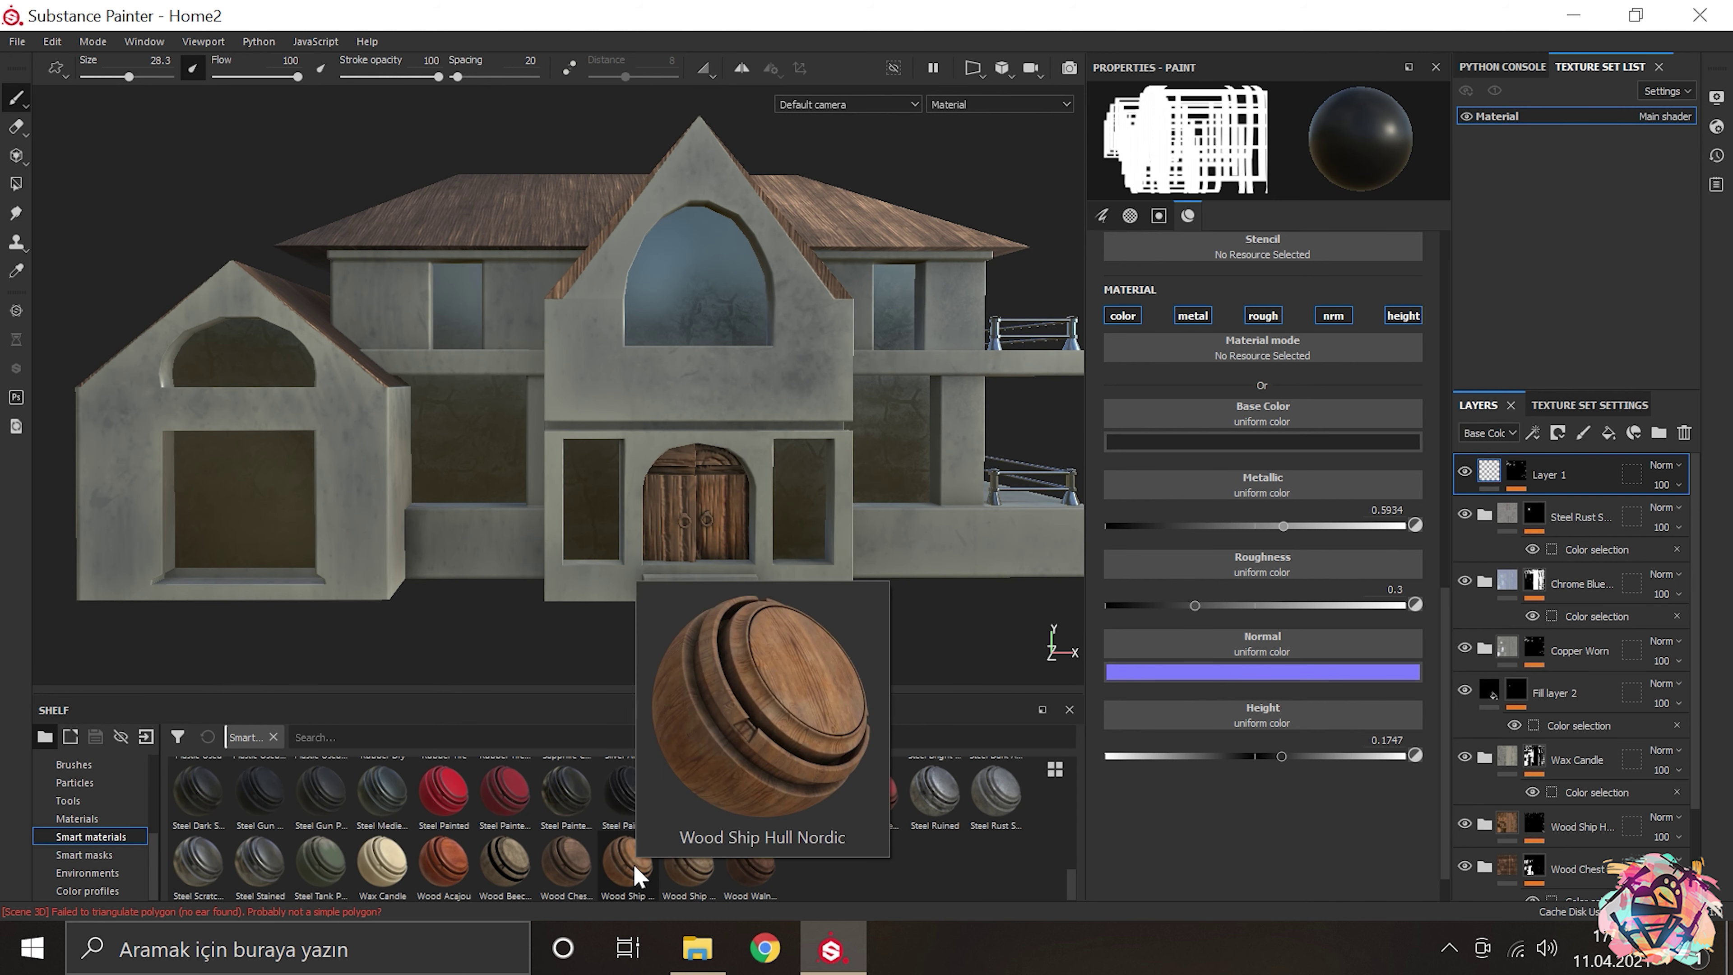
left_click_drag(628, 862, 489, 471)
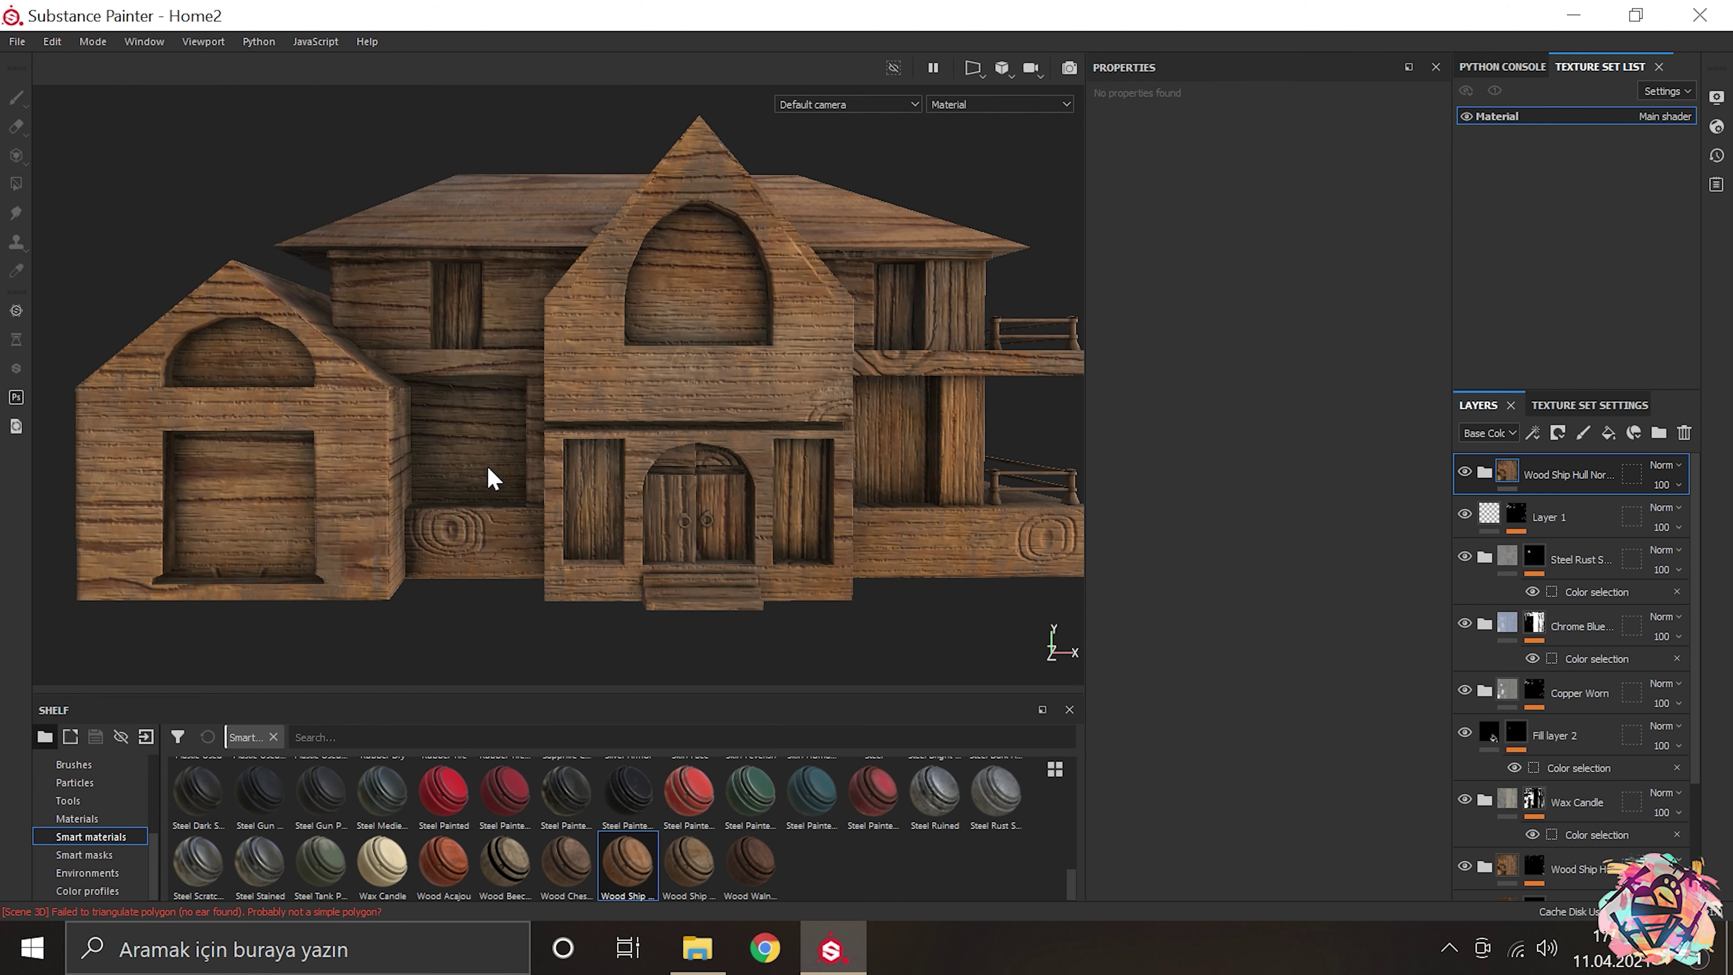
scroll("up", 3)
Step: Give the wood layer a black mask with a Fill effect converted to a Paint effect
left_click(1557, 432)
left_click(1562, 474)
right_click(1563, 474)
left_click(1562, 519)
scroll("down", 3)
scroll("down", 3)
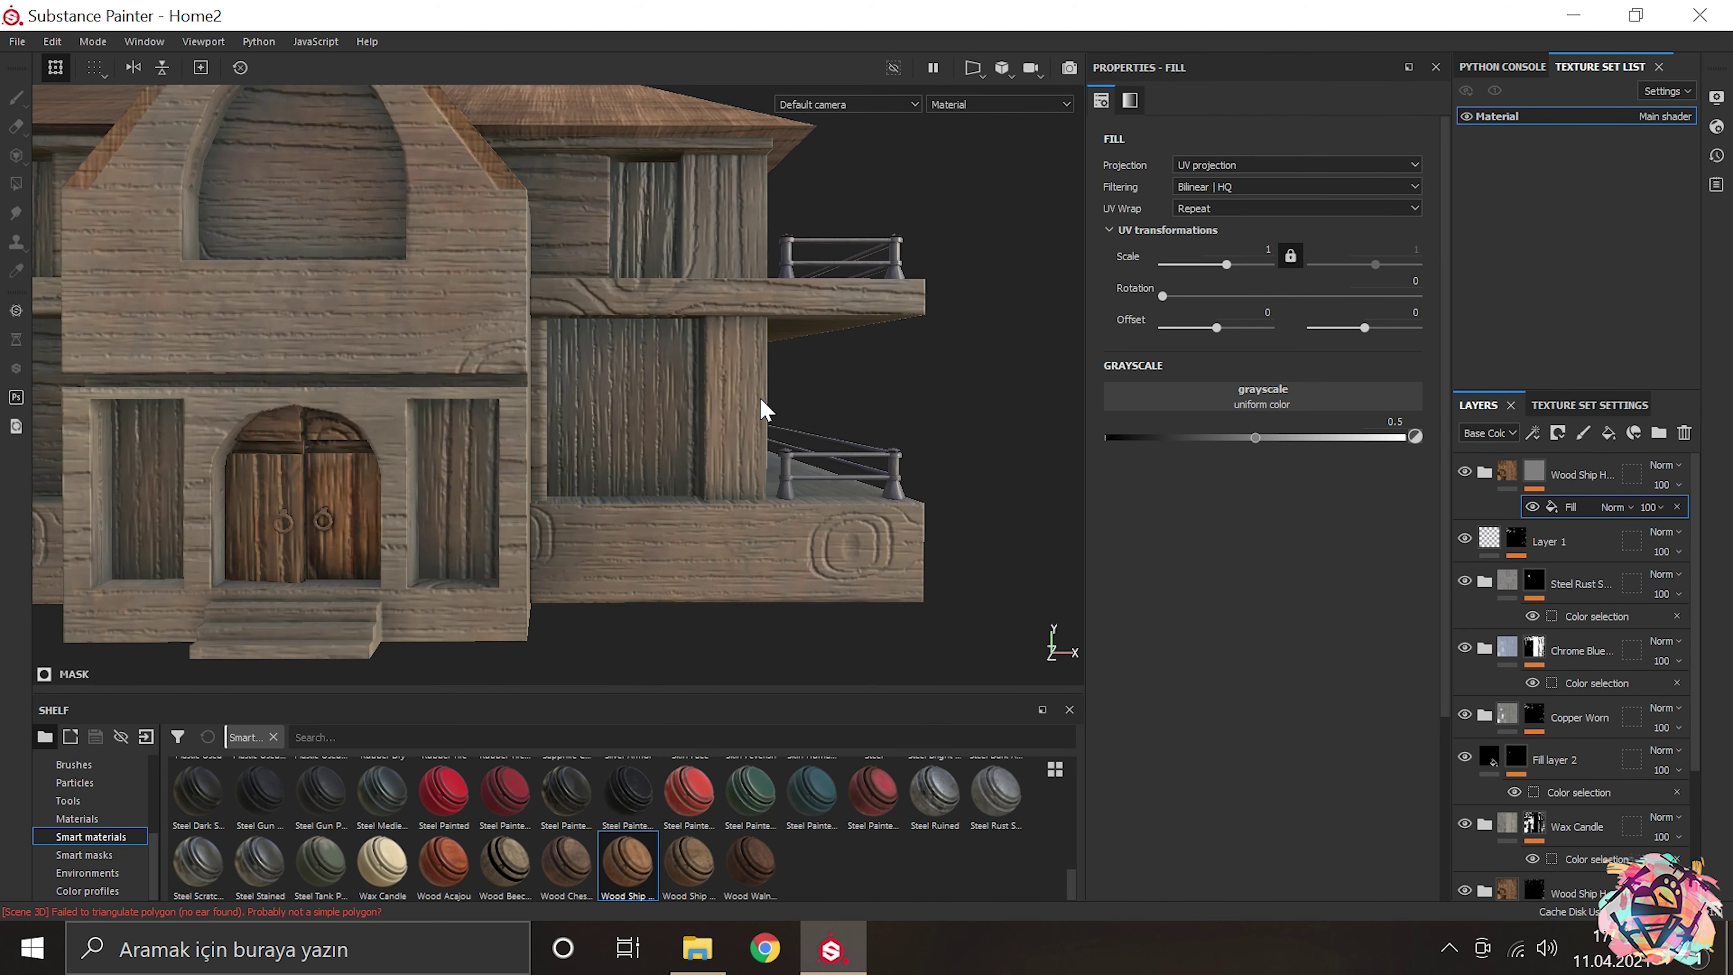
scroll("up", 3)
scroll("down", 3)
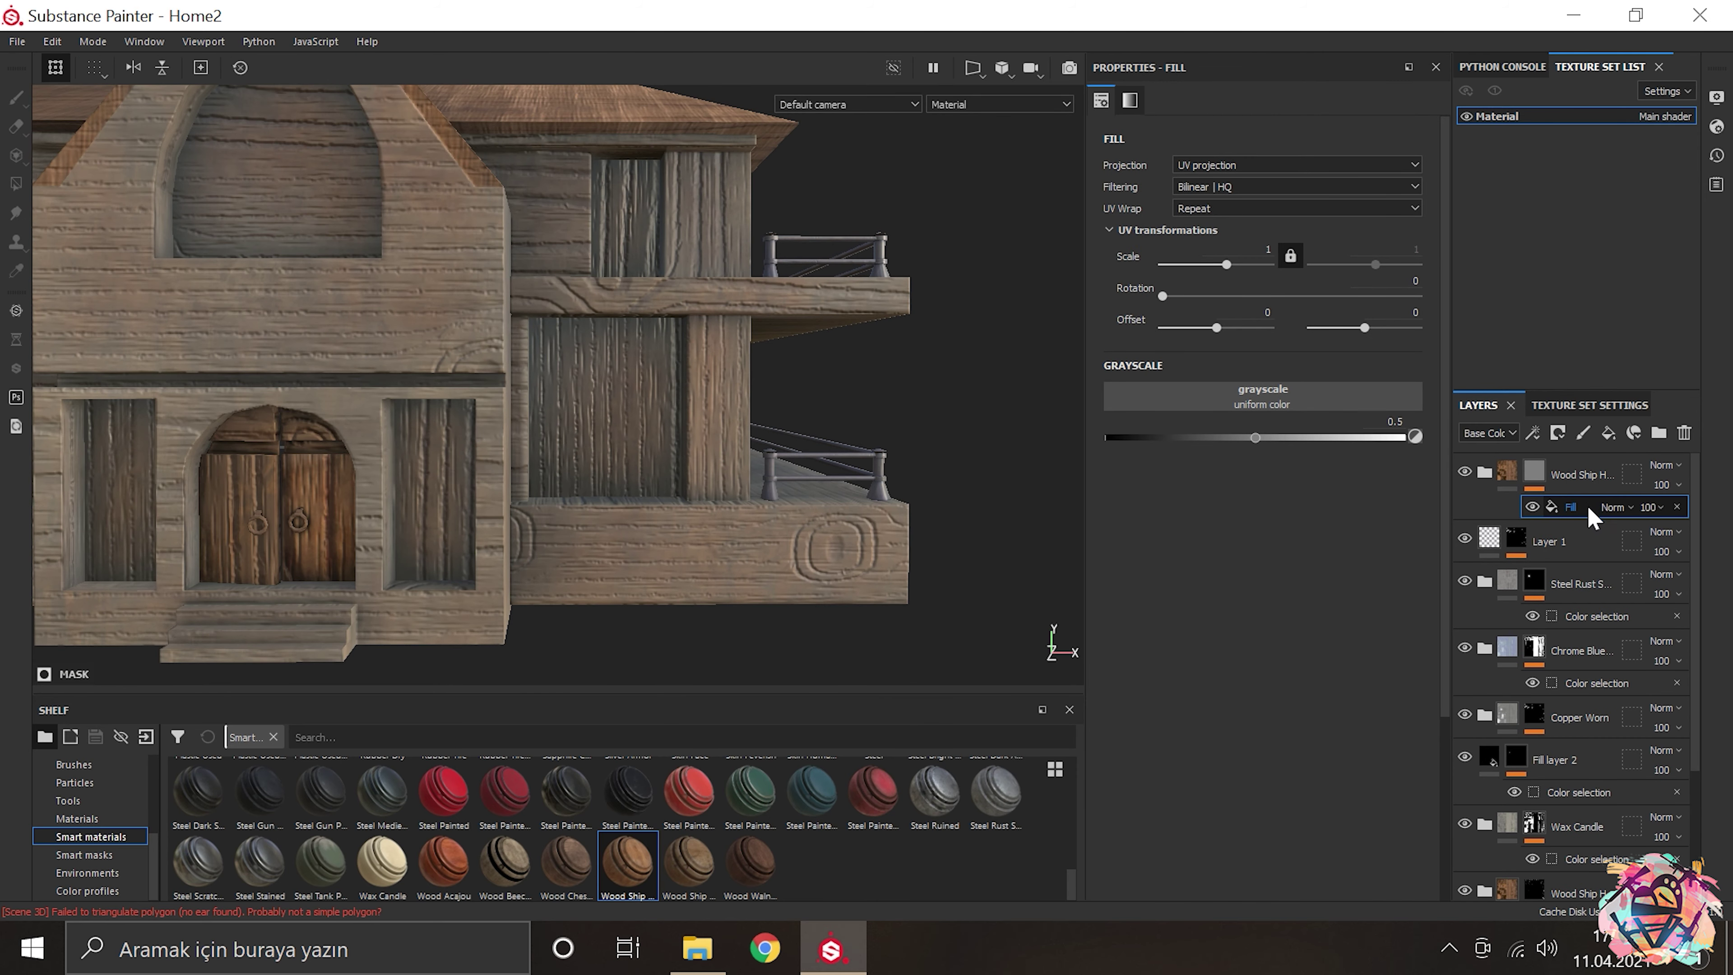
key("Delete")
right_click(1590, 519)
left_click(1580, 524)
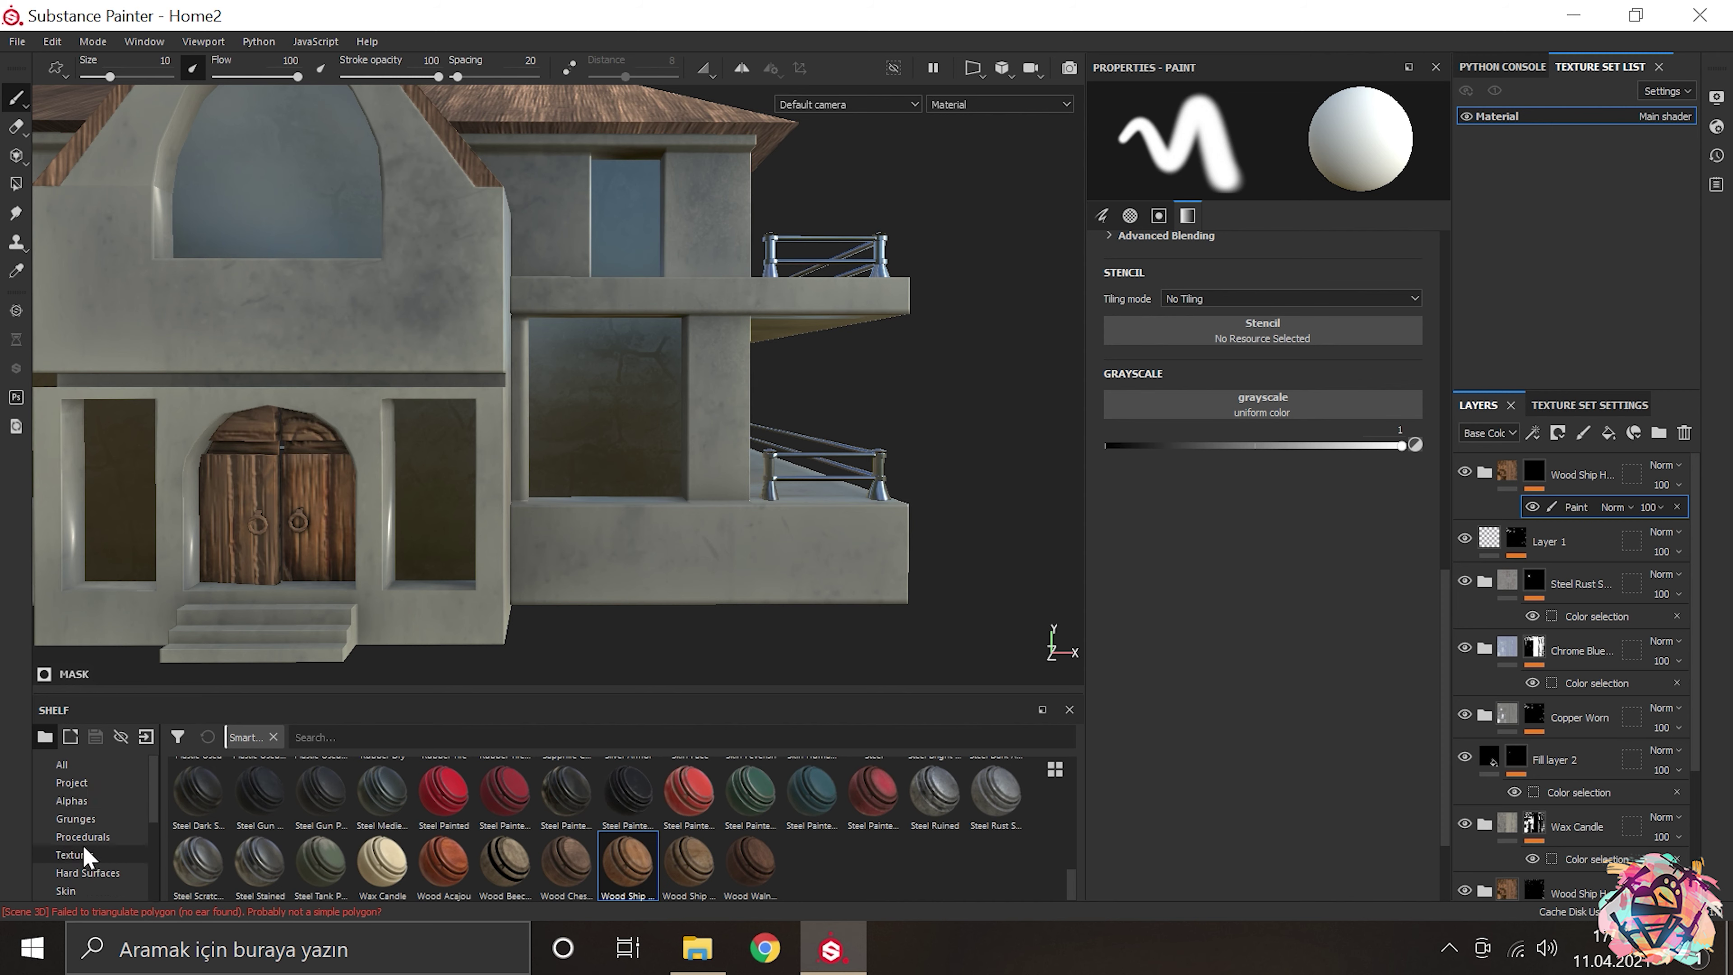
Step: Stamp window-frame alpha 21 at an enlarged brush size onto the balcony window
left_click(71, 800)
left_click(264, 791)
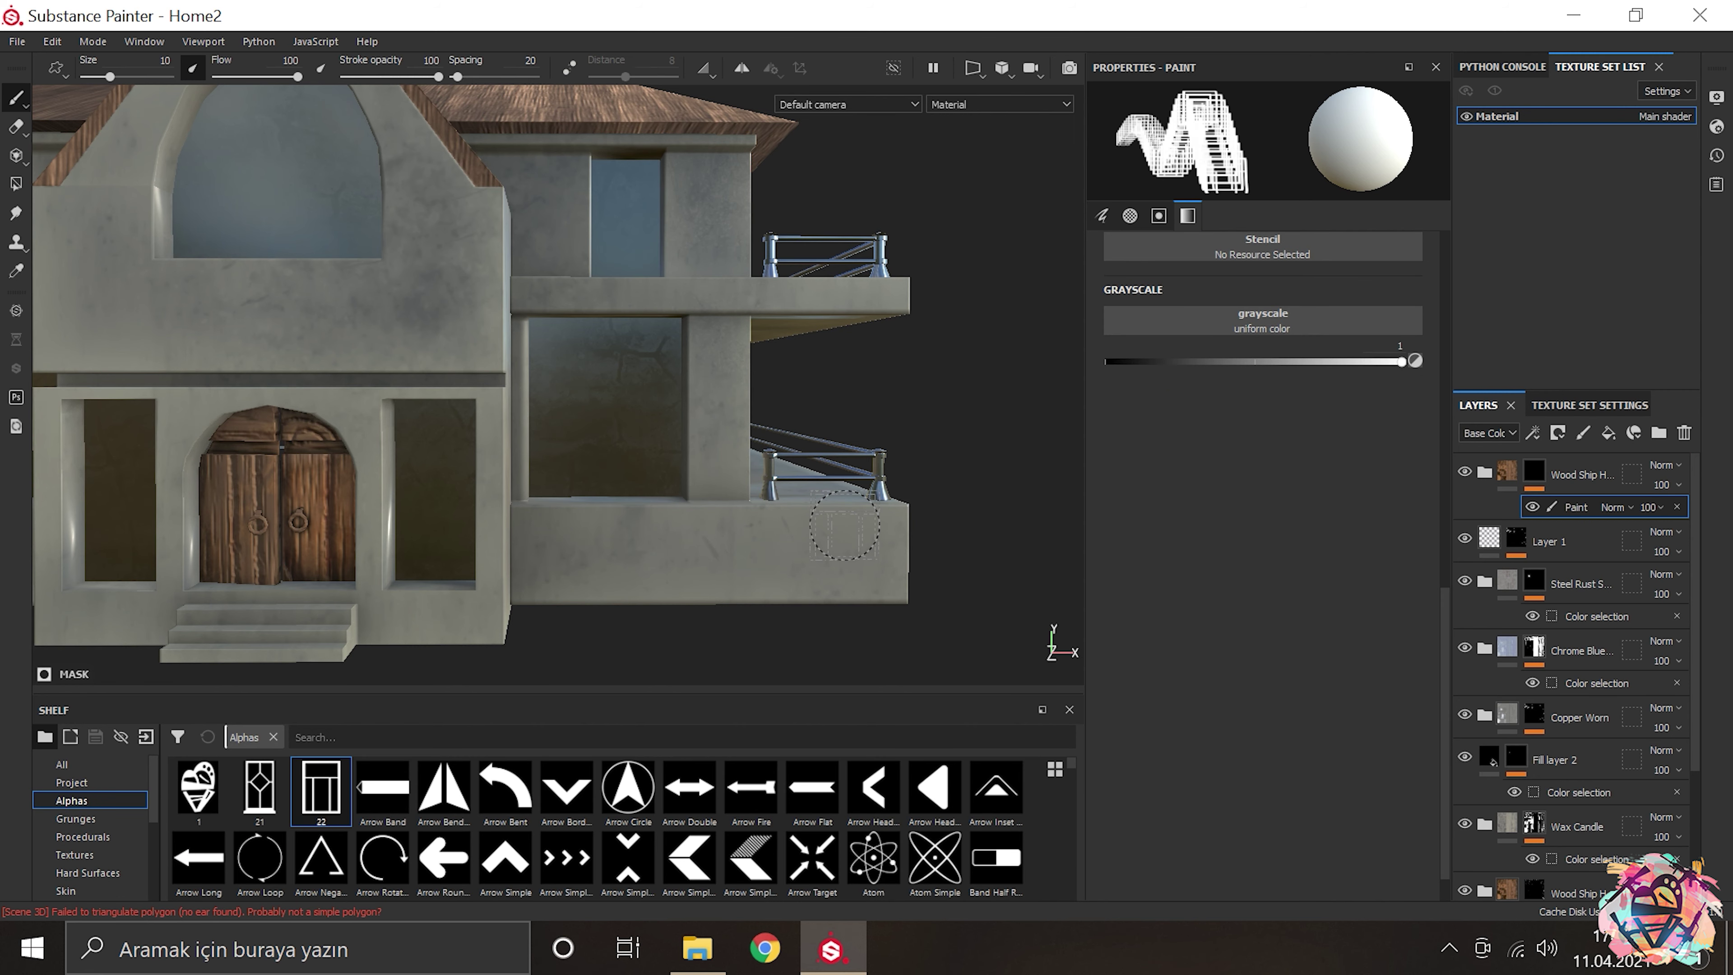
key("Tab")
scroll("up", 3)
left_click_drag(997, 529, 1092, 529)
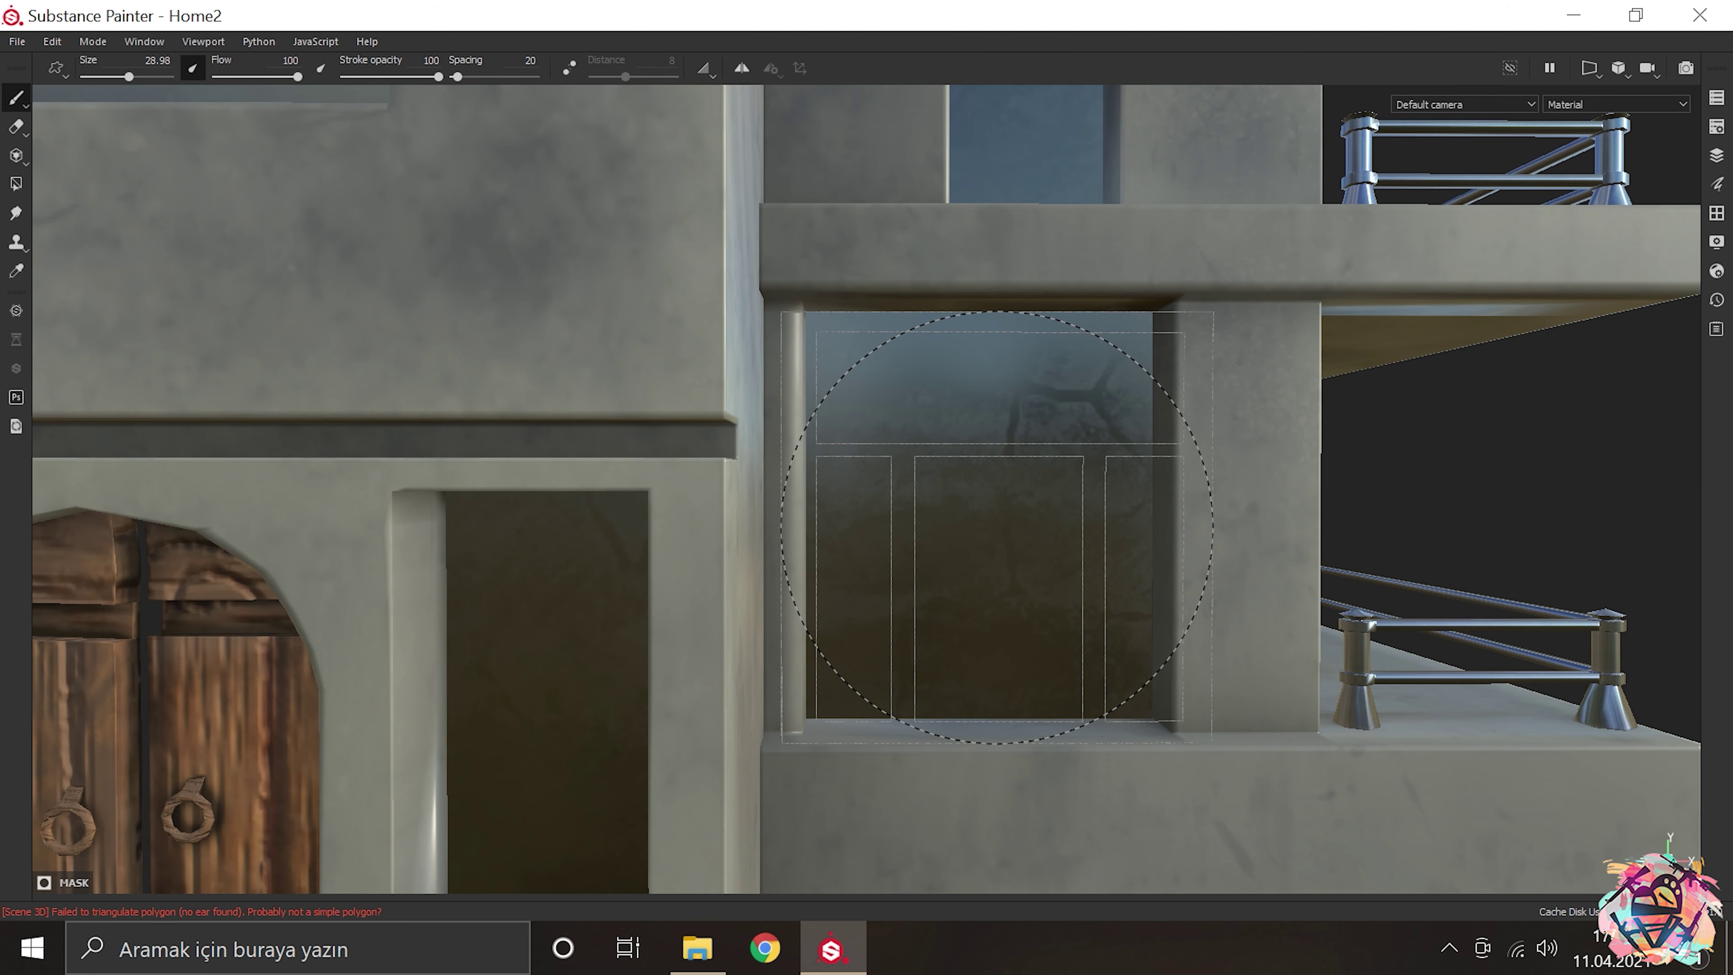
left_click(997, 529)
scroll("down", 3)
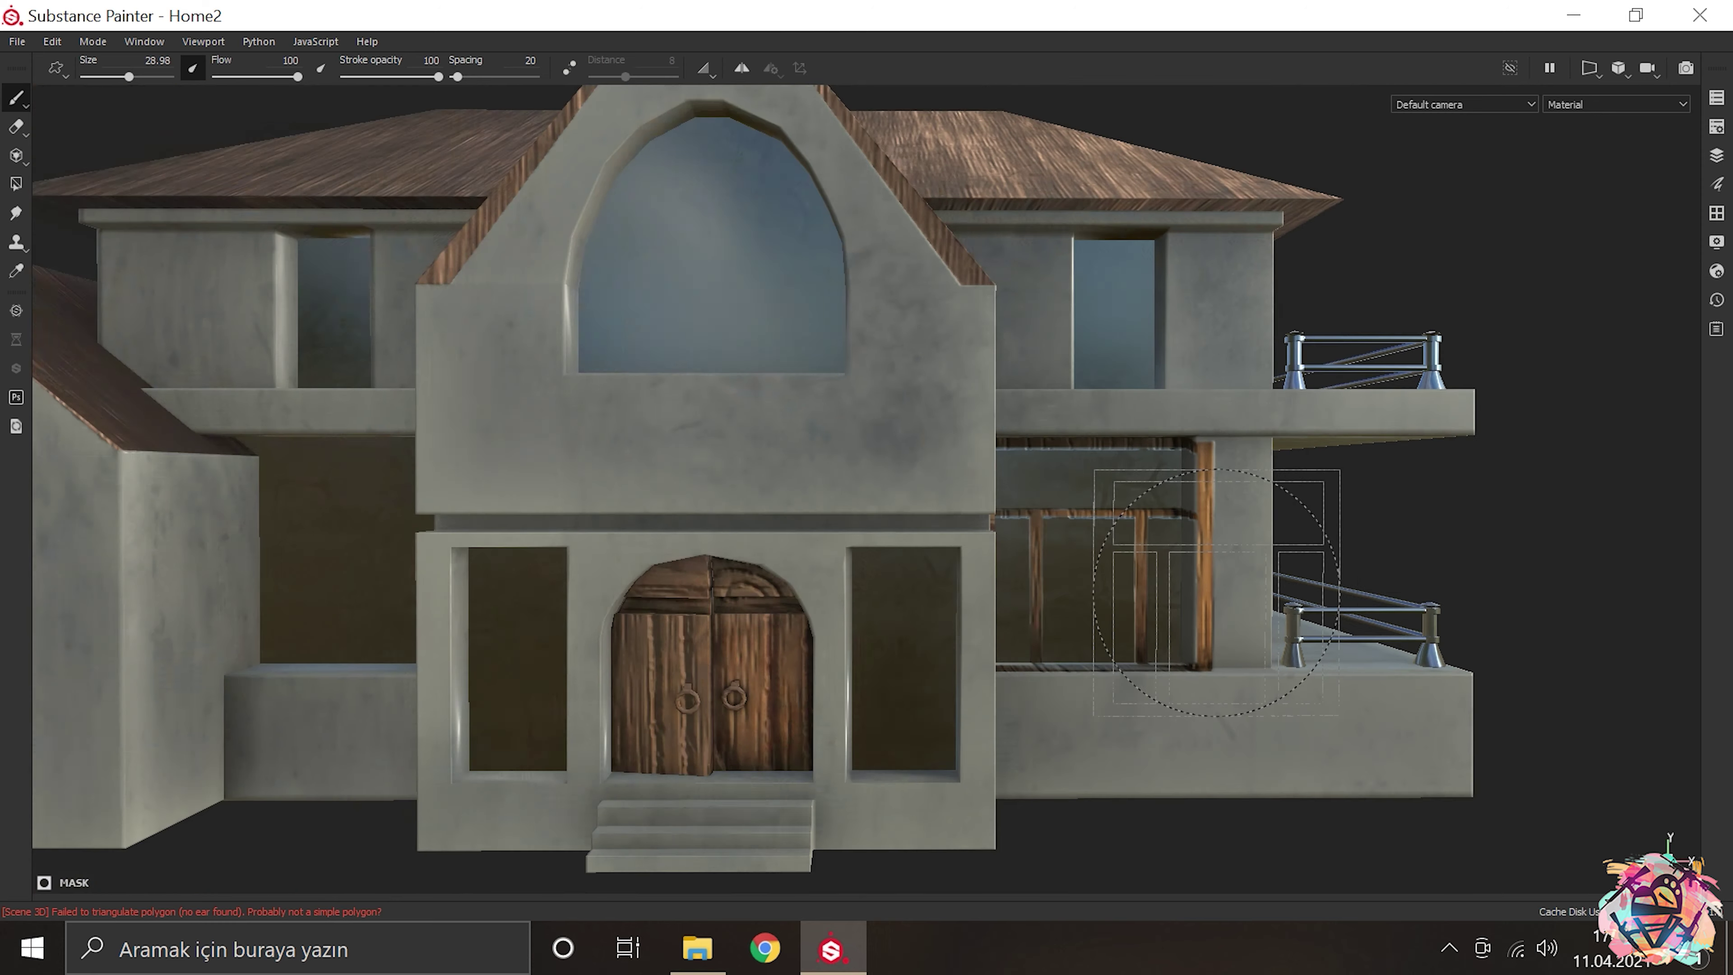
left_click_drag(1223, 598, 1132, 627)
scroll("up", 3)
scroll("down", 3)
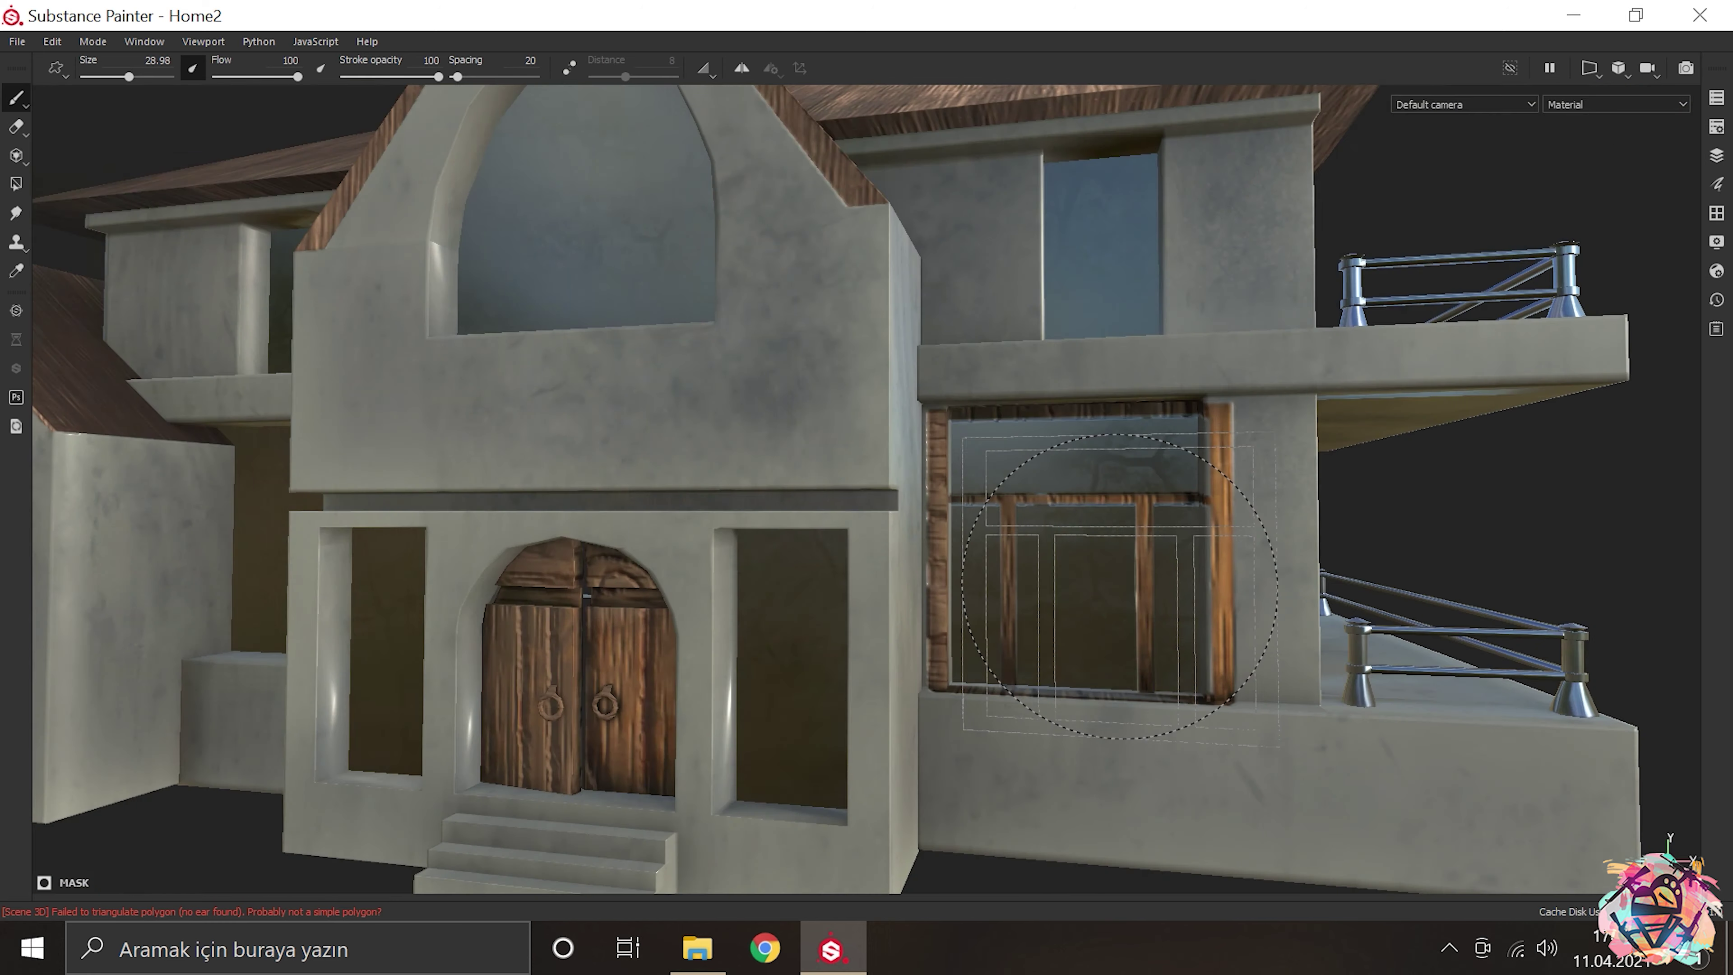
key("Tab")
Step: Try a red Color Selection effect on the wood mask, then remove it
left_click(1533, 431)
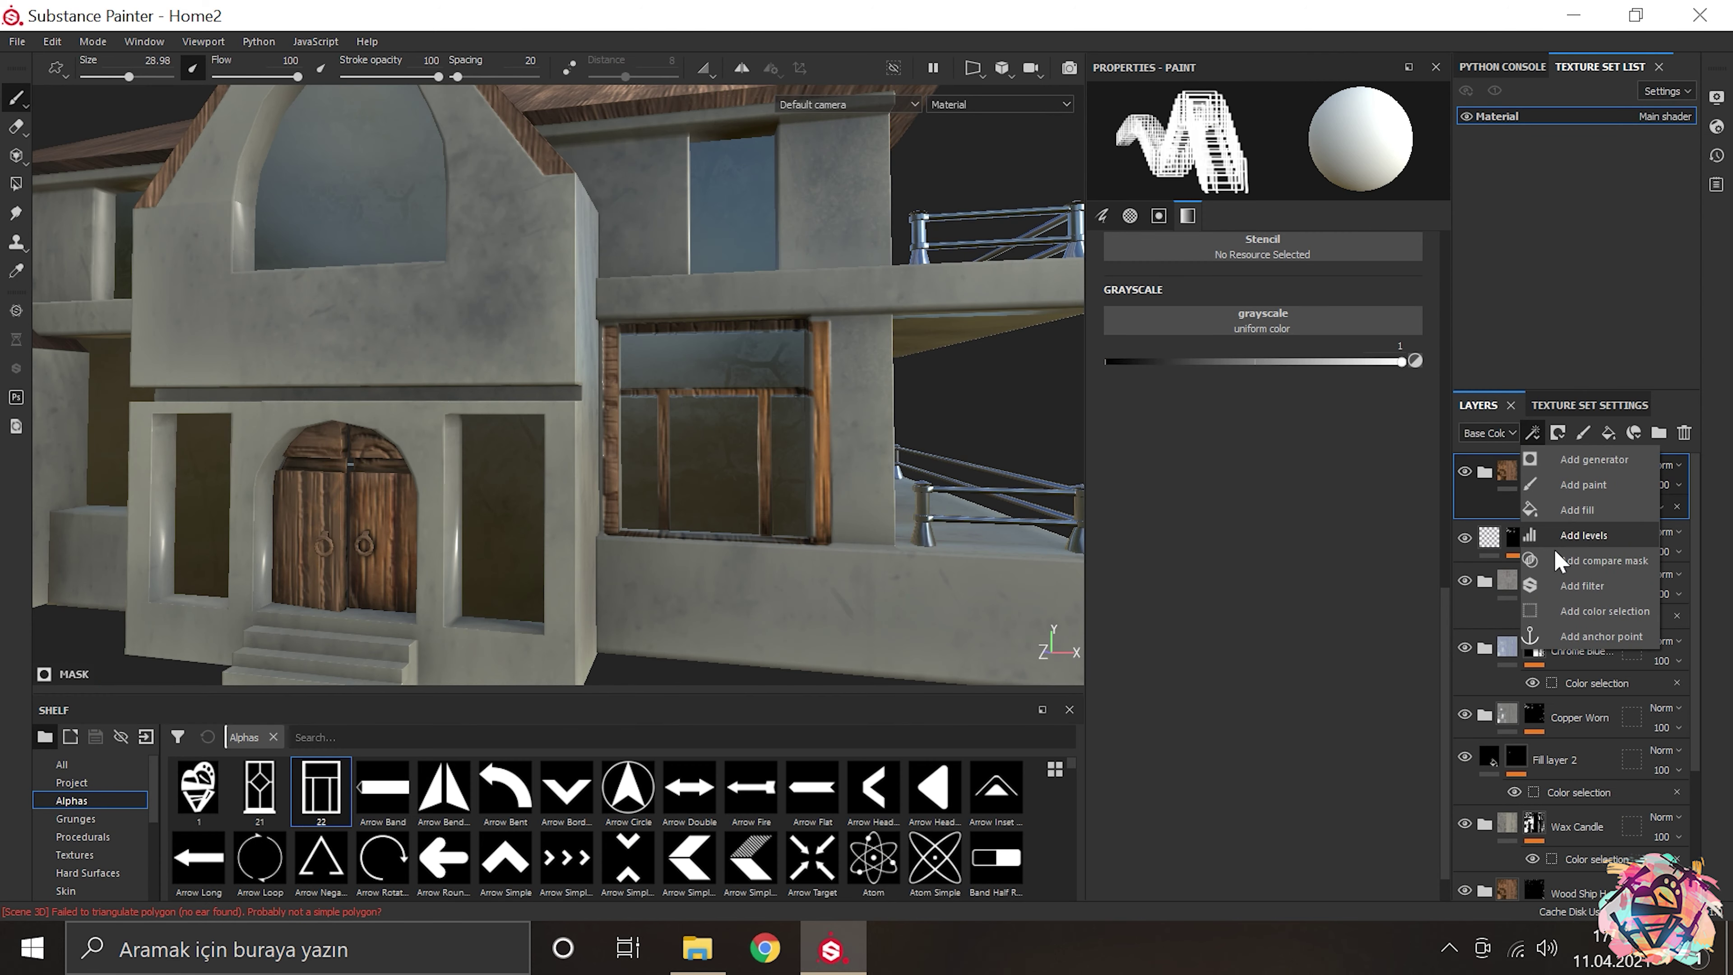
left_click(1605, 610)
left_click(1400, 282)
left_click(742, 450)
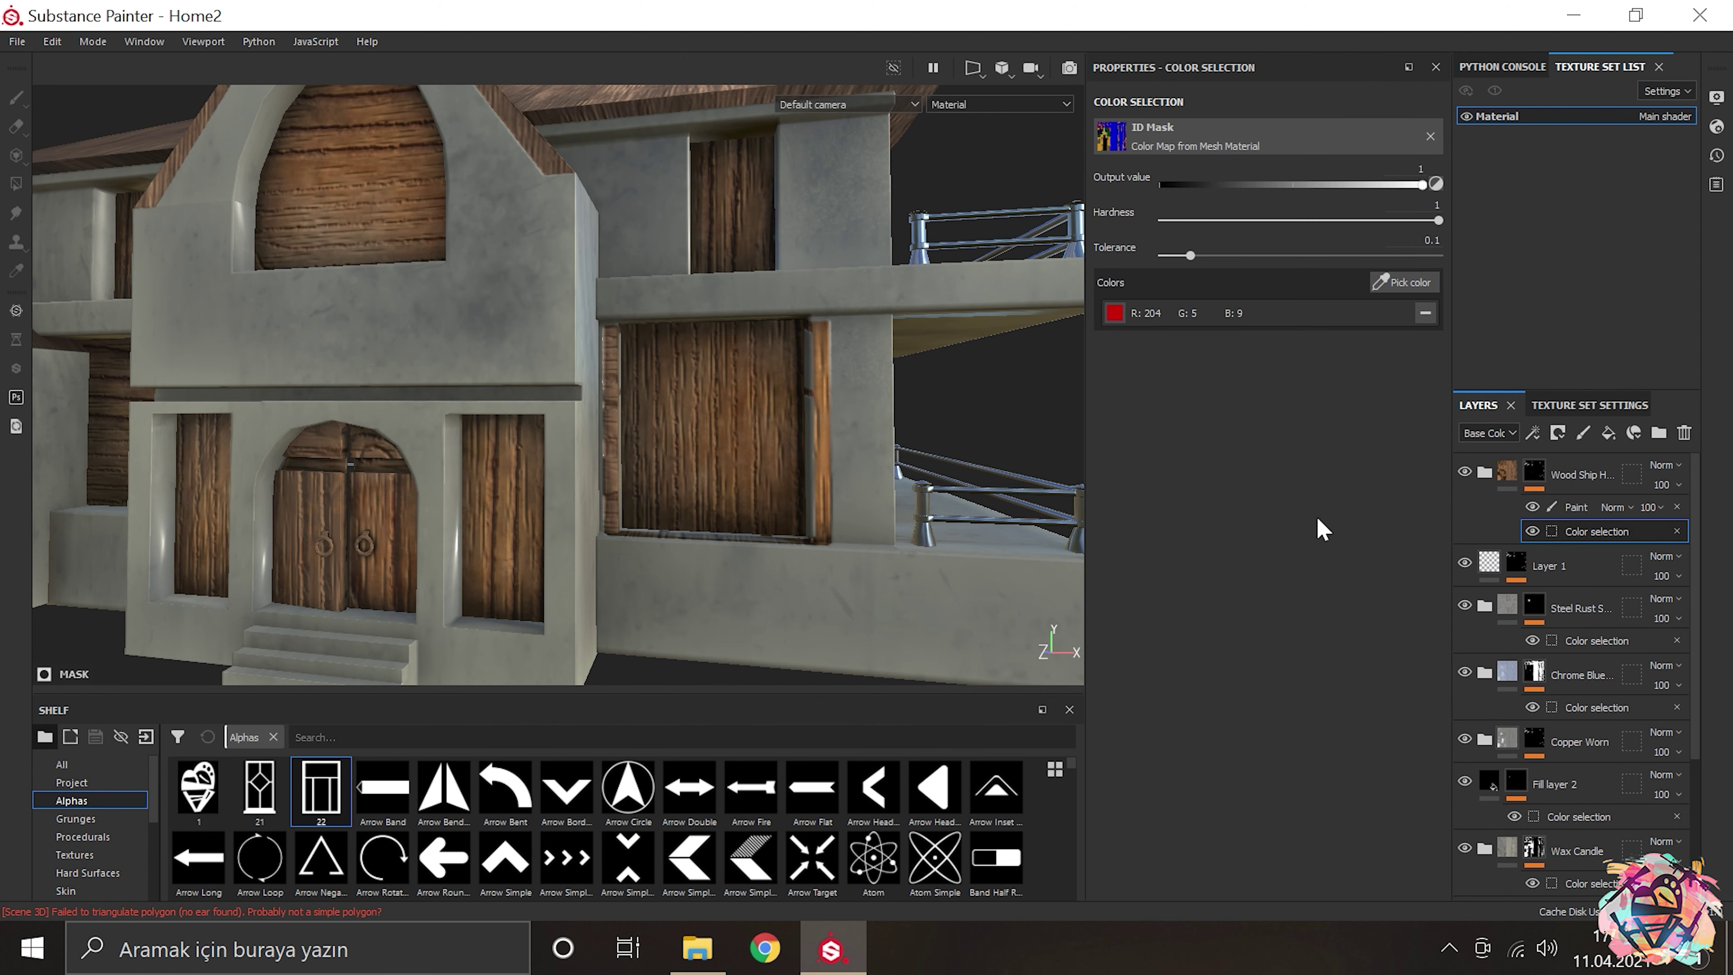
key("Delete")
key("Delete")
left_click(1533, 432)
key("ctrl+y")
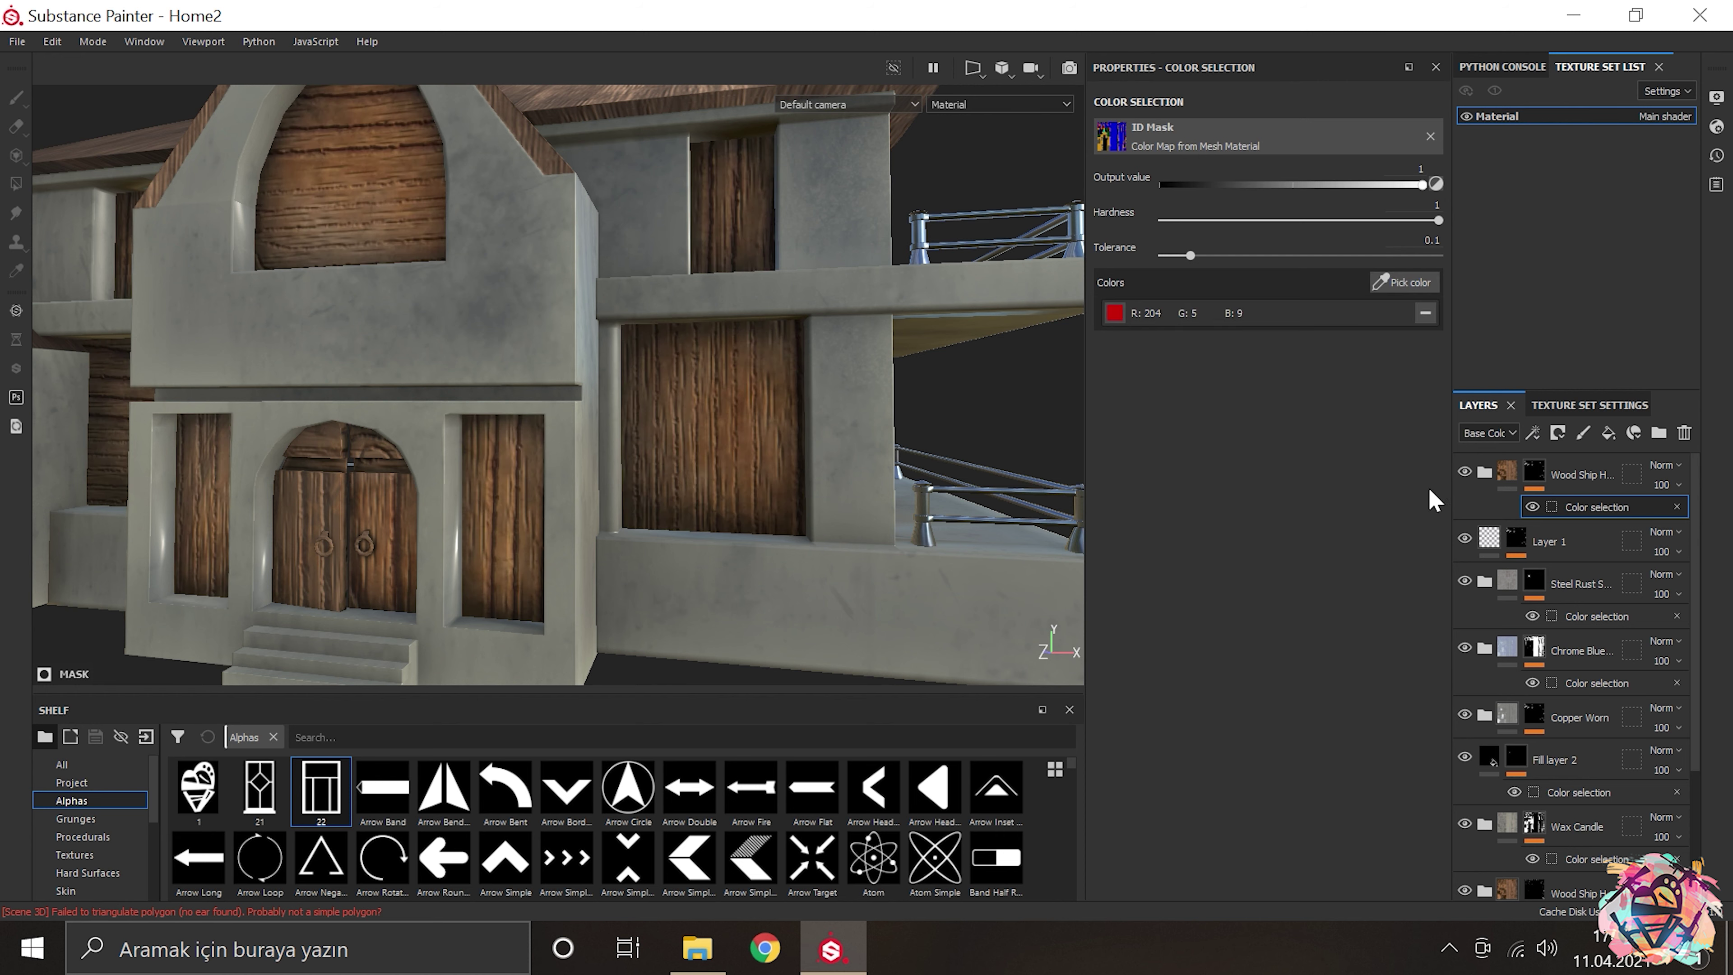
key("ctrl+z")
left_click(1509, 476)
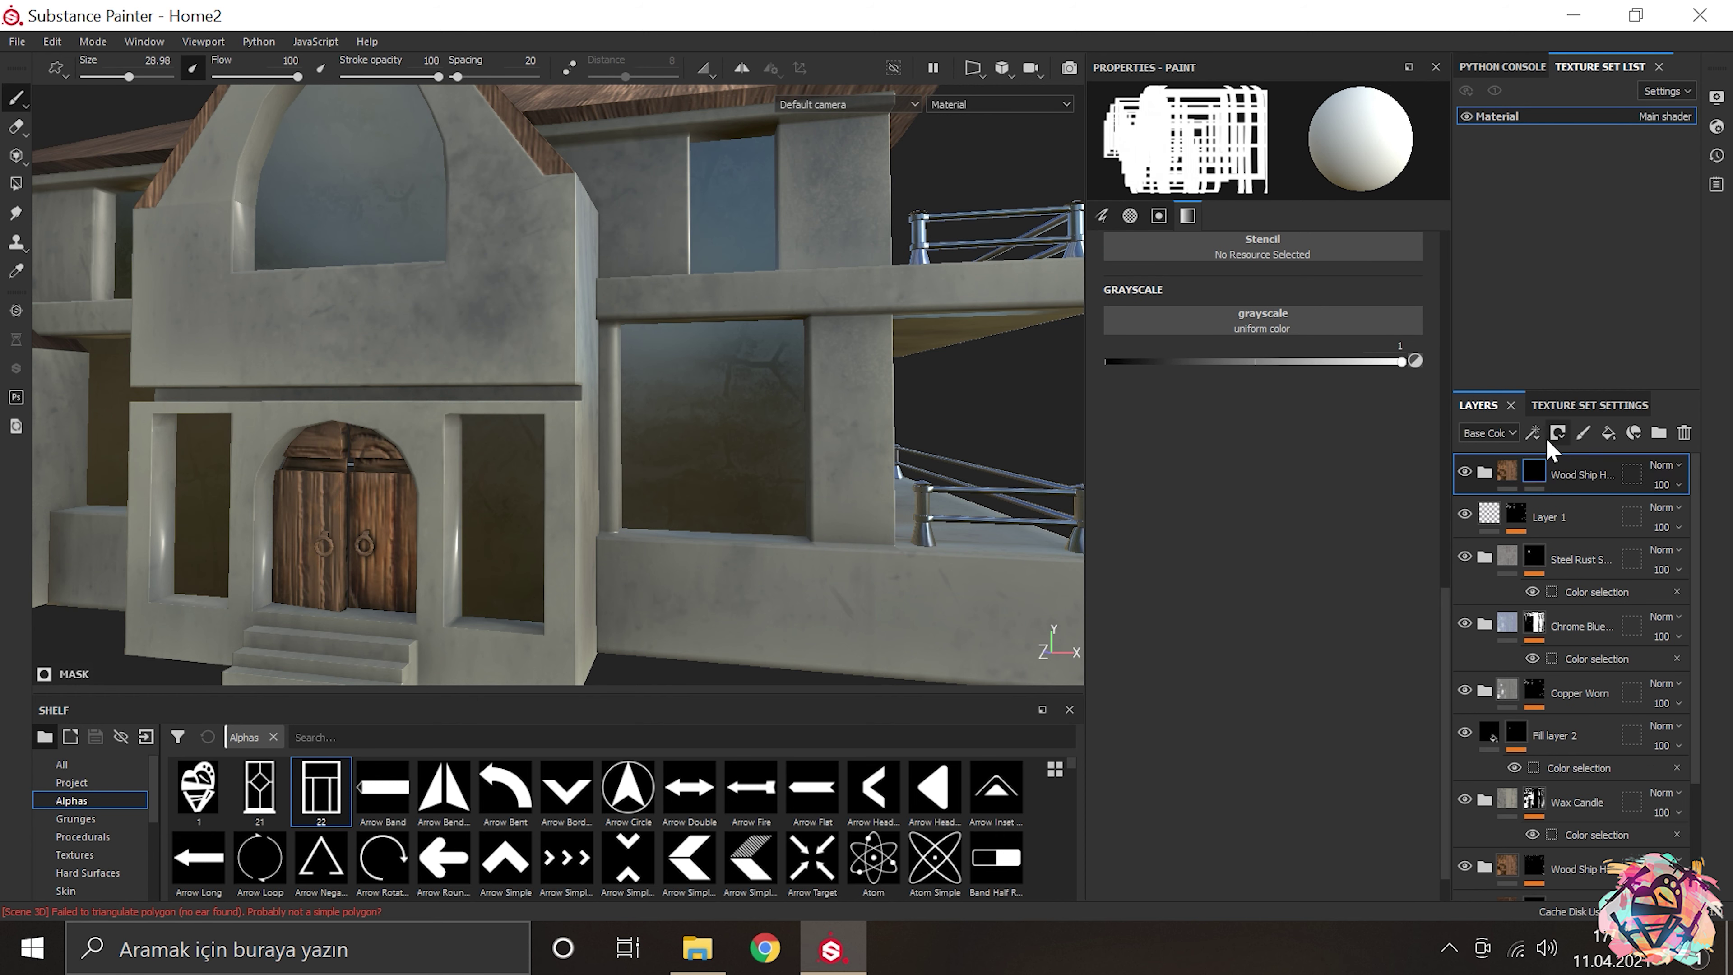
left_click(1534, 439)
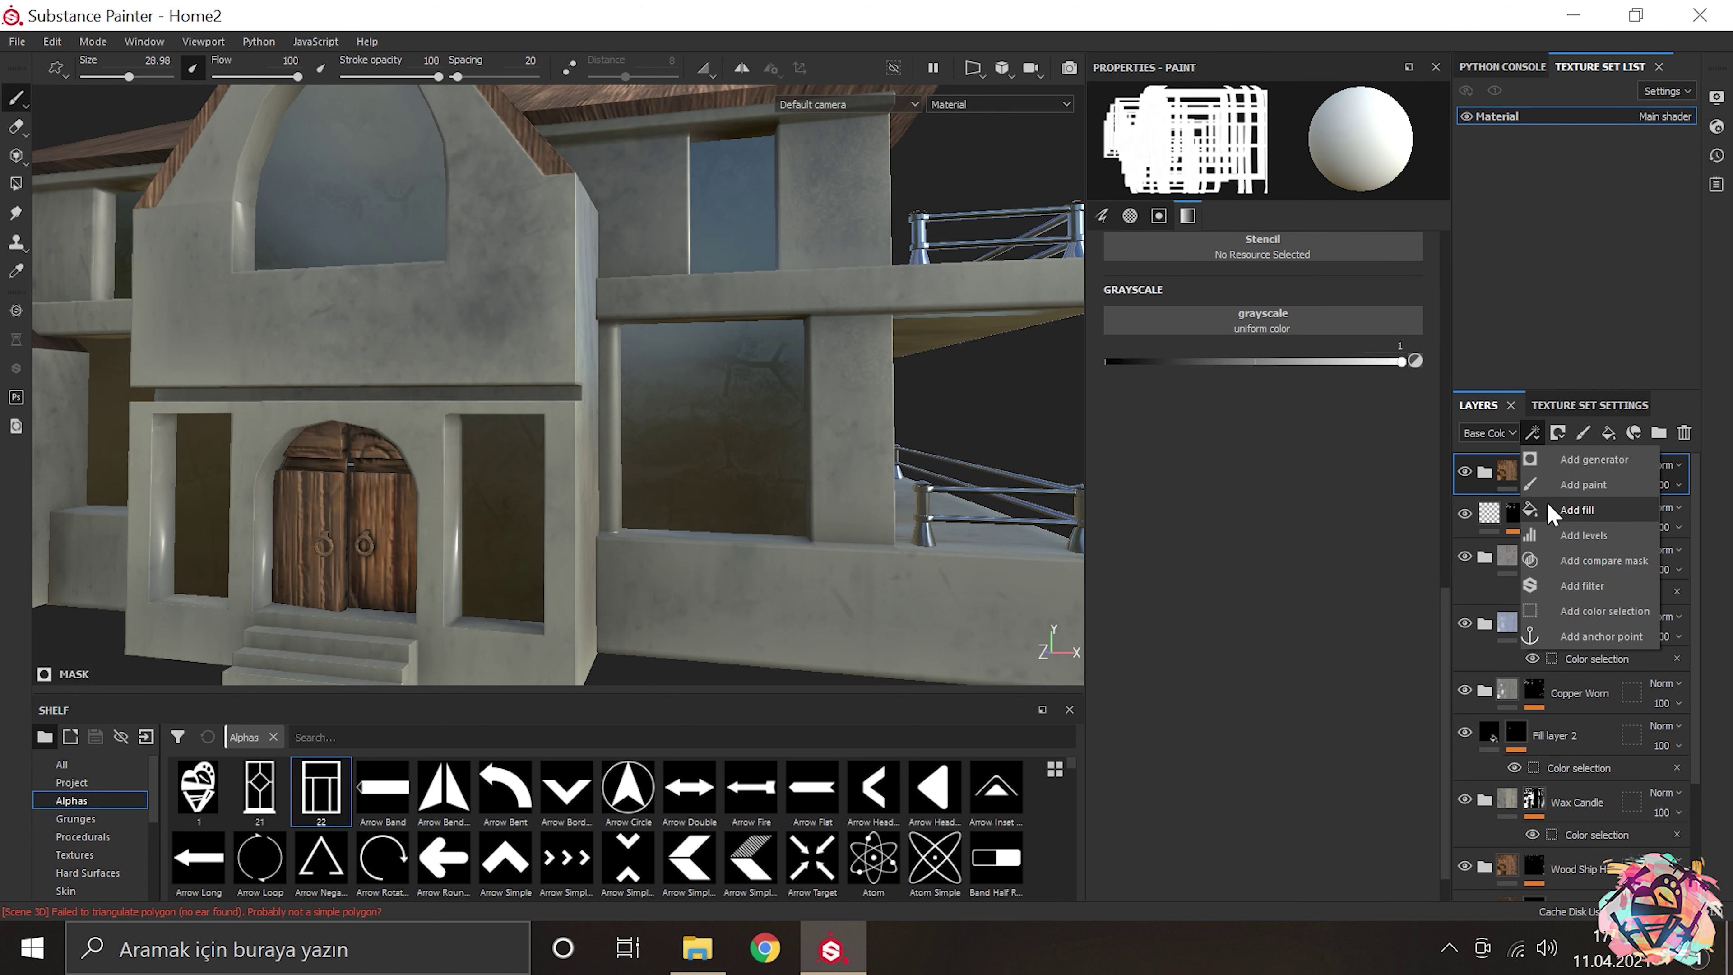
left_click(1569, 614)
left_click_drag(1572, 532, 1575, 509)
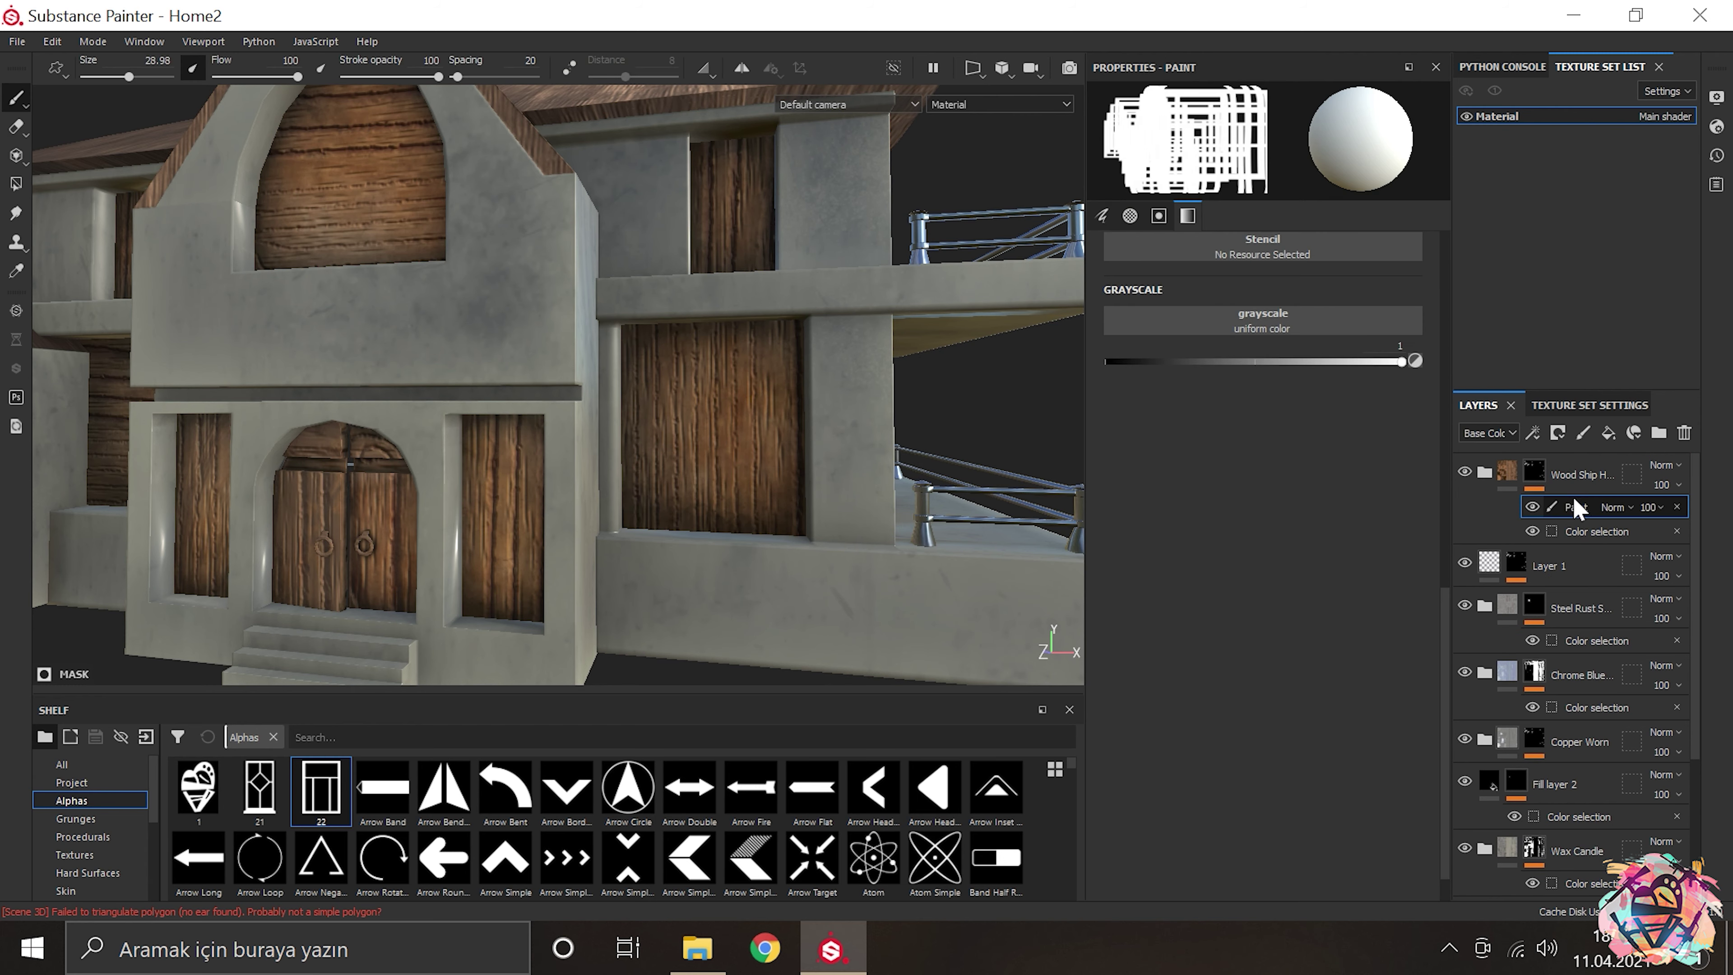
key("Delete")
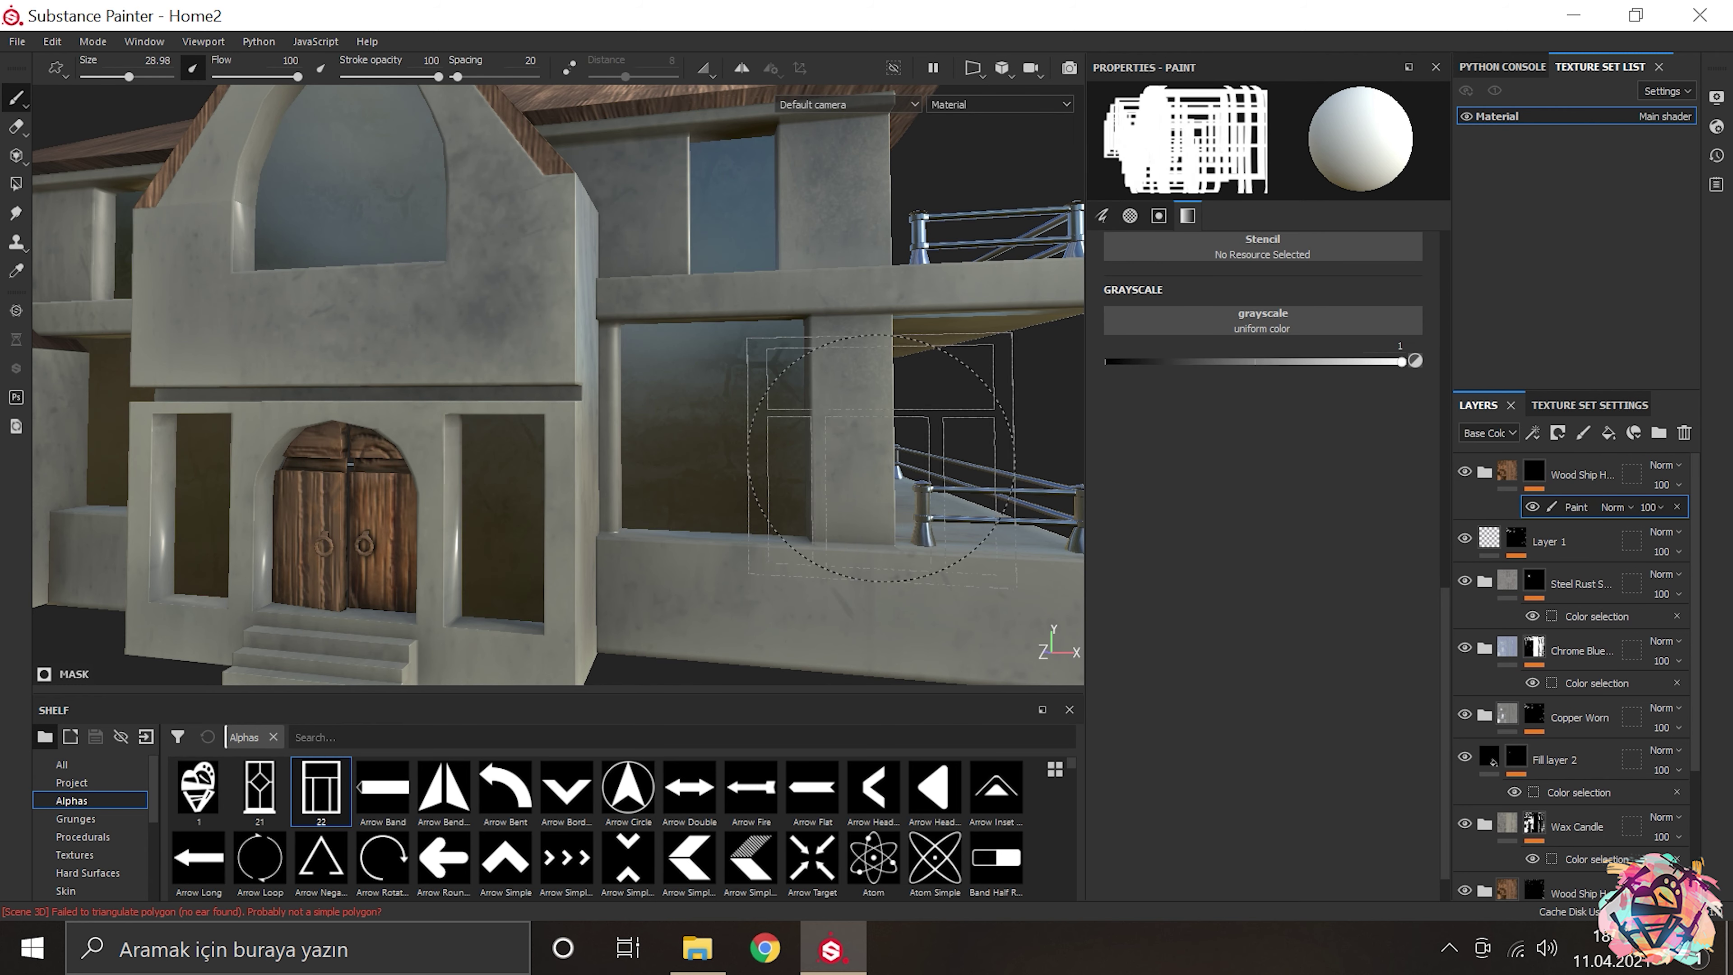
Step: Move the Wood Ship Hull layer lower in the Layers stack
scroll("up", 3)
scroll("up", 3)
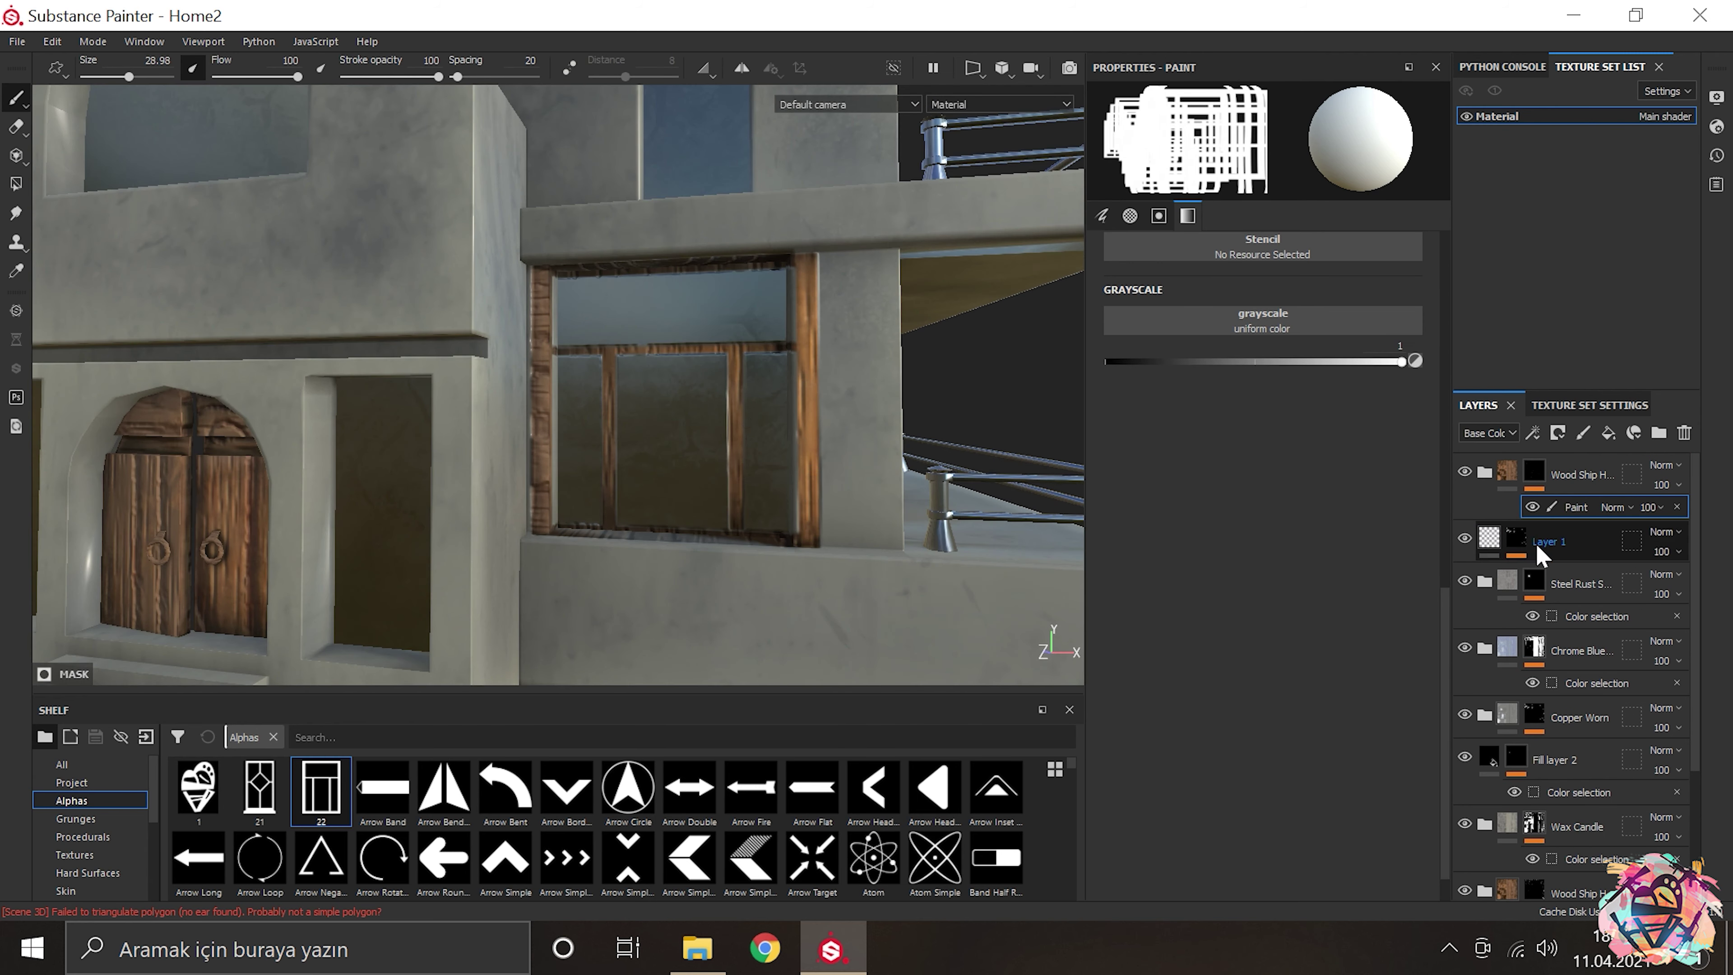
left_click_drag(1506, 478, 1498, 657)
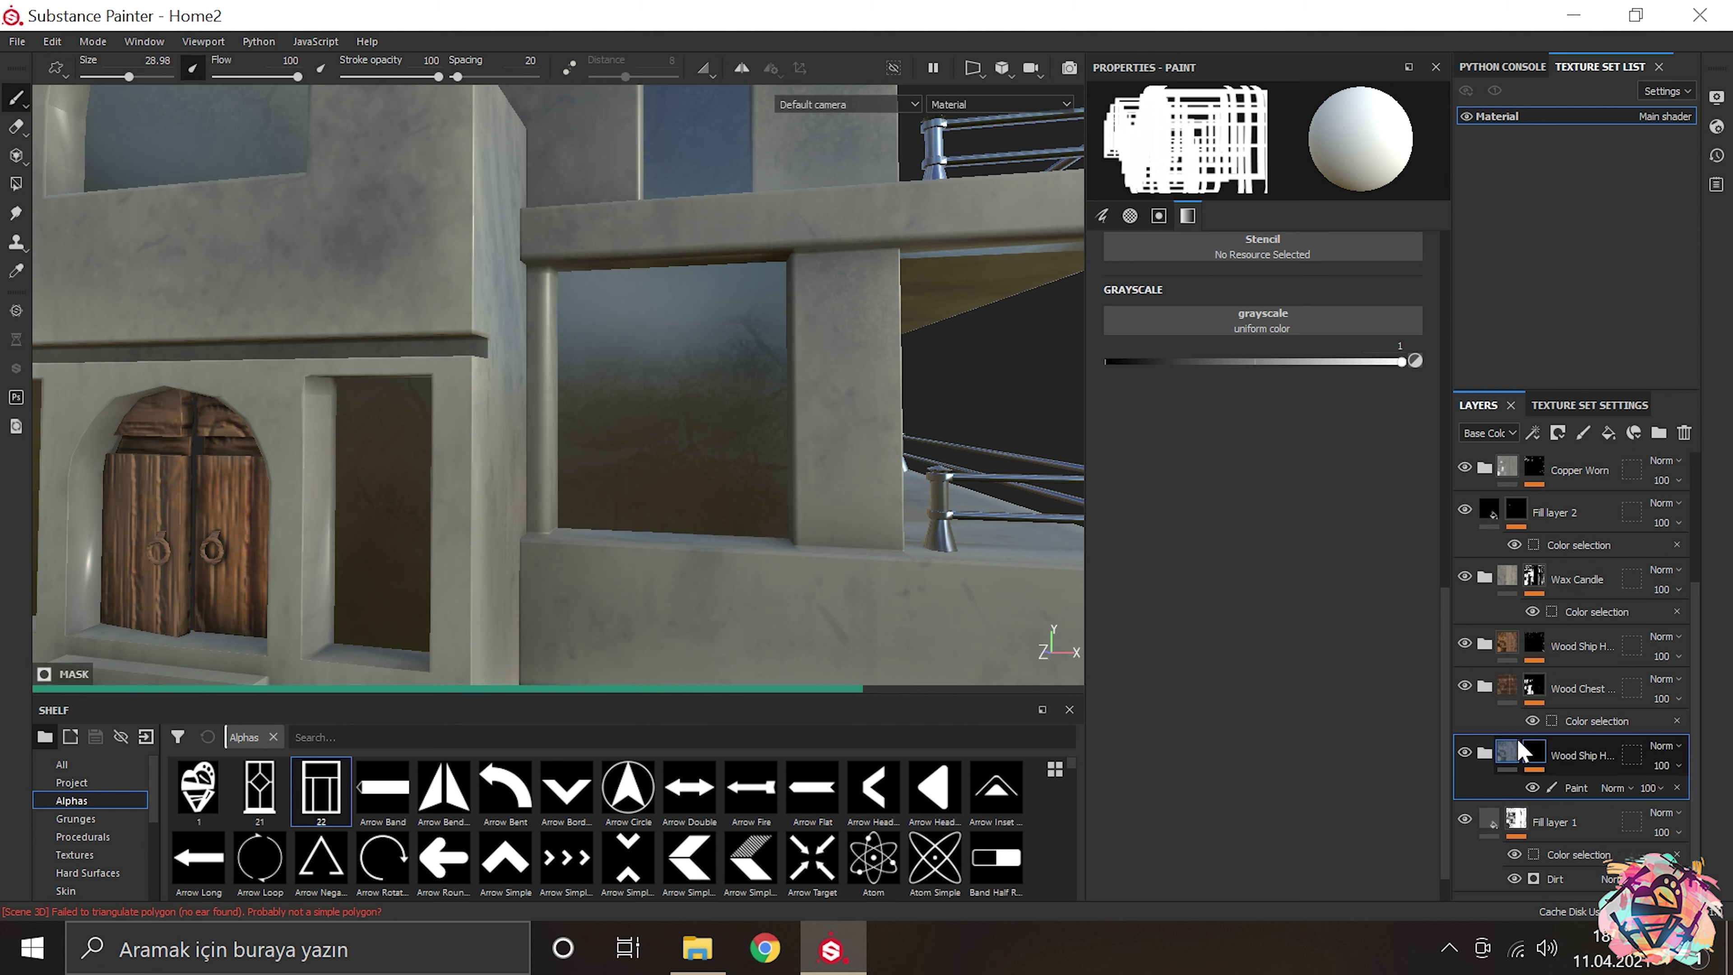
Step: Place Wood Ship Hull below Wax Candle, move Copper Worn beneath it, and select its paint mask
scroll("up", 3)
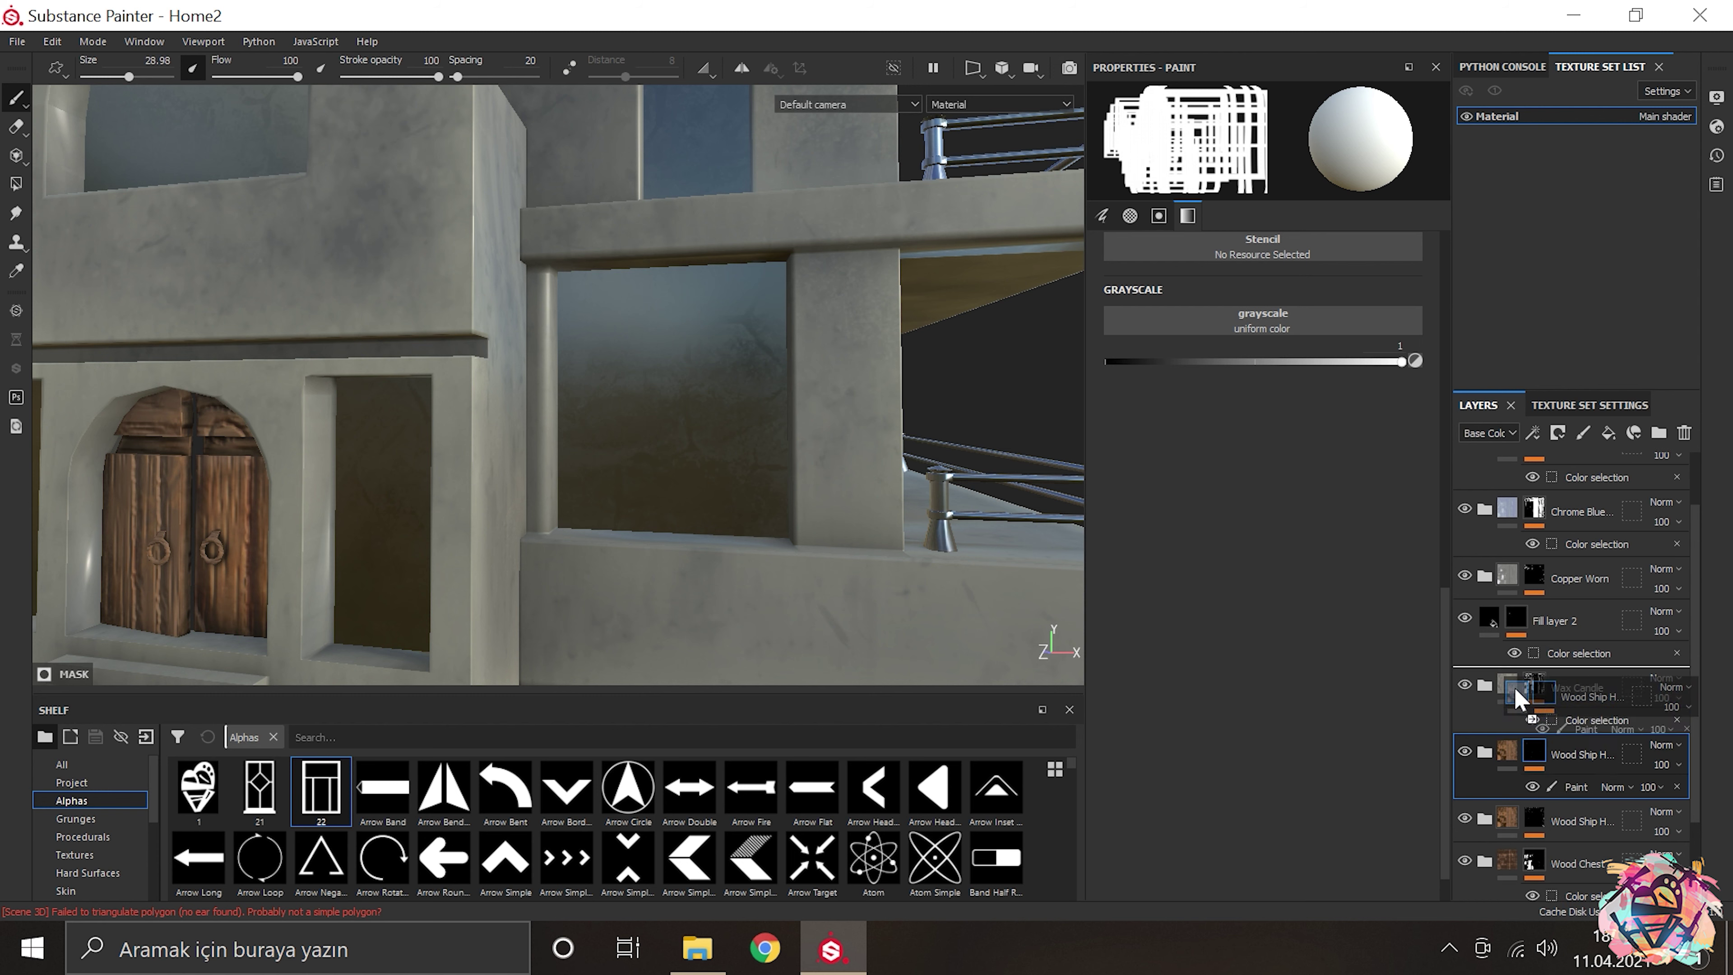
left_click_drag(1497, 657, 1501, 664)
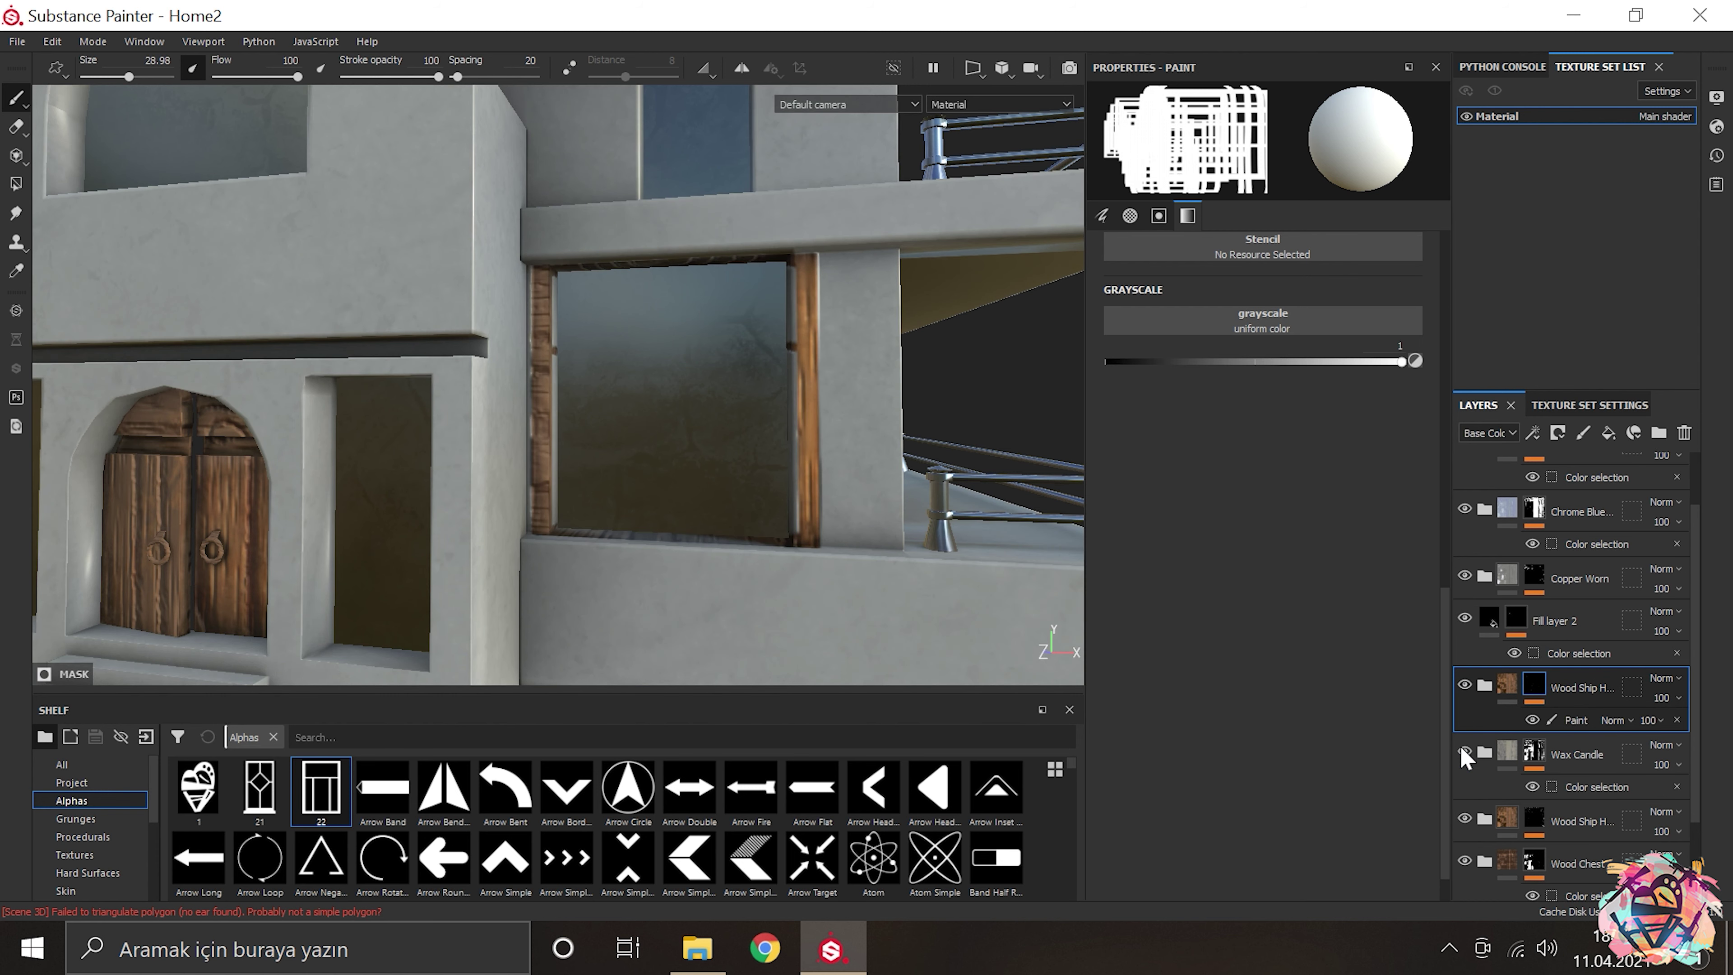
left_click_drag(1546, 787, 1546, 791)
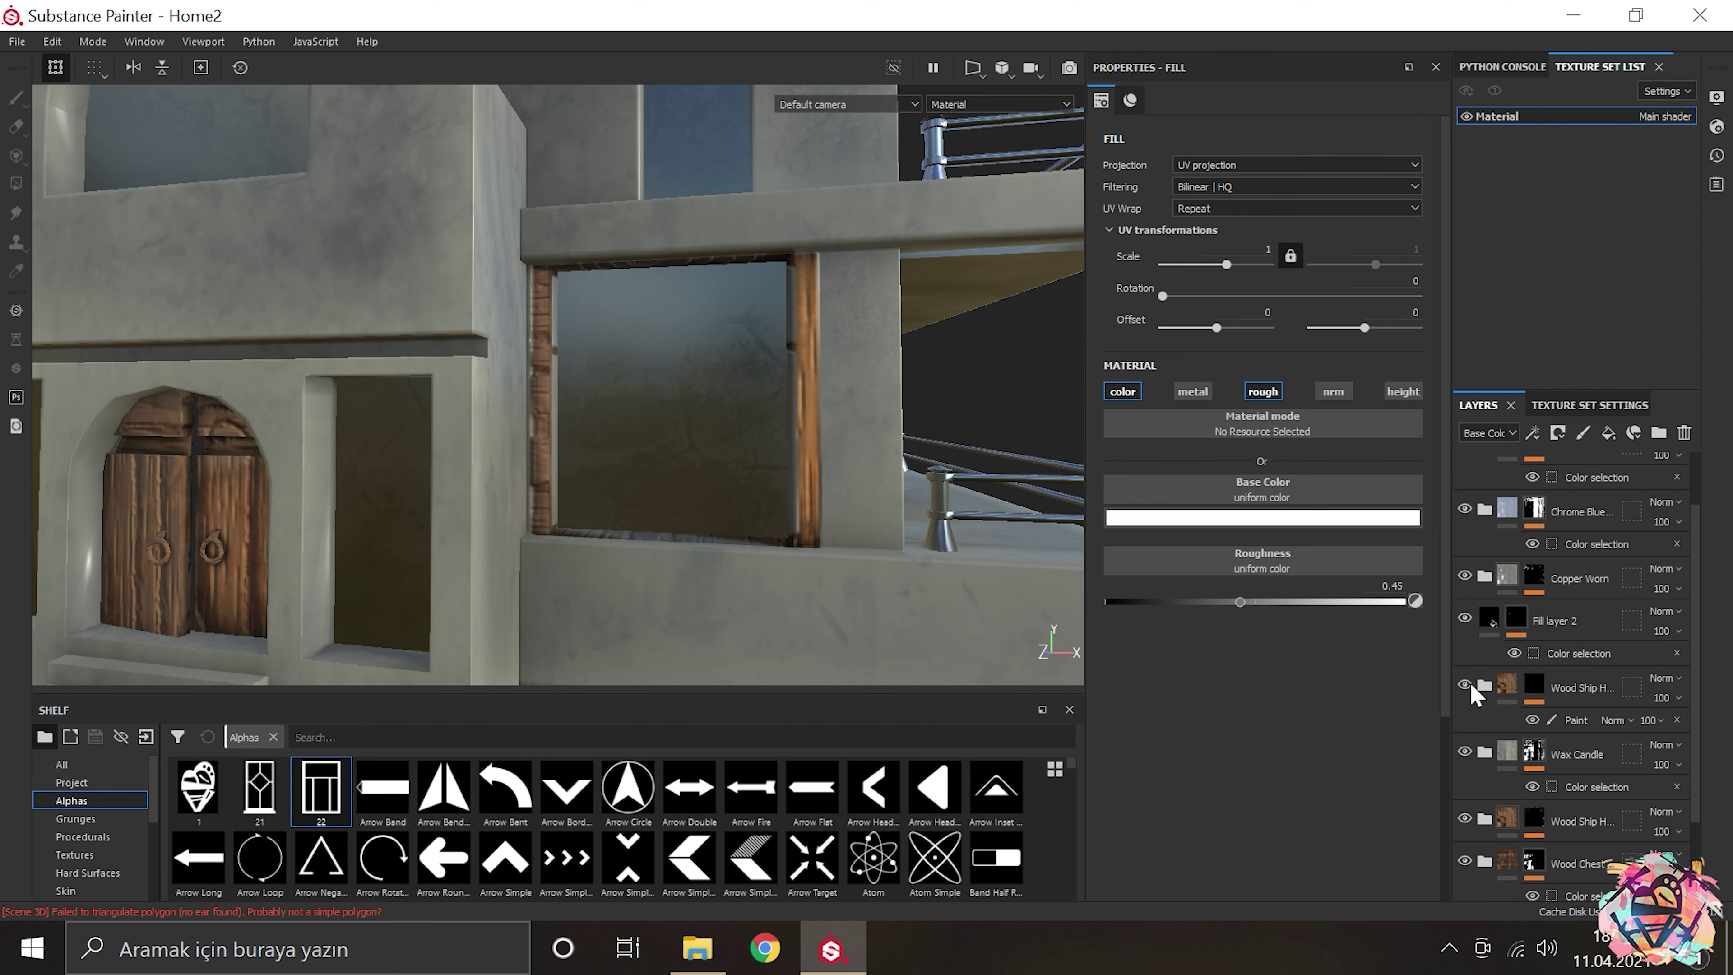
left_click(1467, 696)
left_click_drag(1536, 688, 1562, 795)
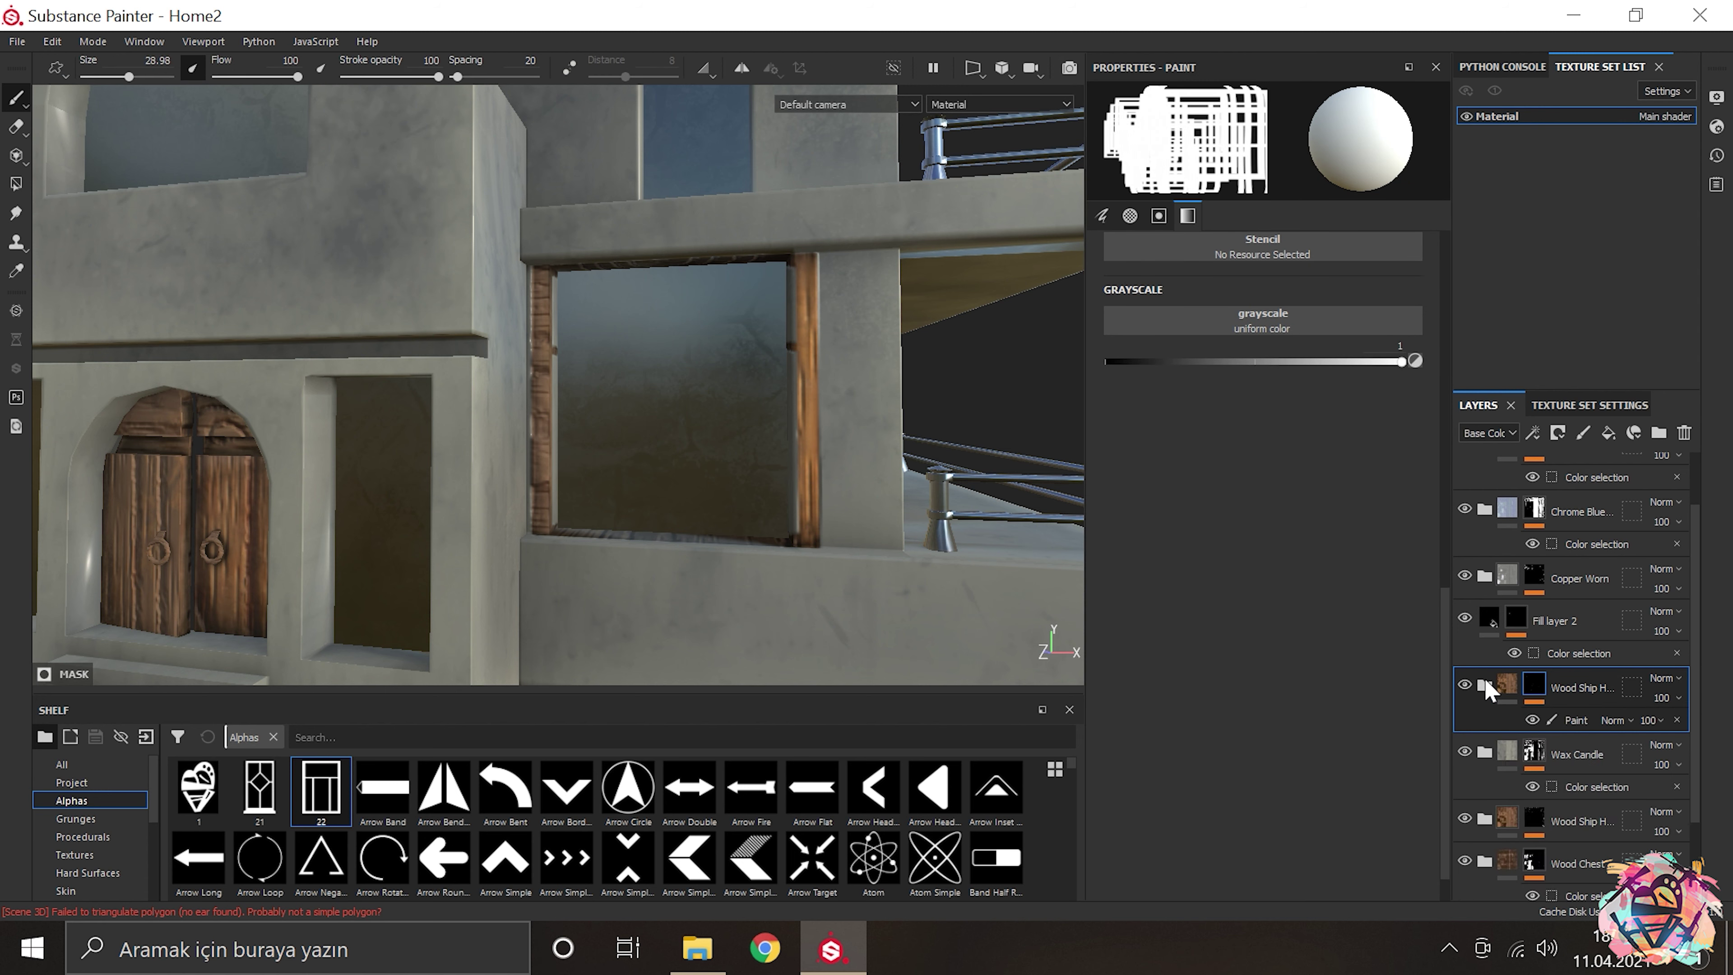
left_click_drag(1531, 790, 1532, 792)
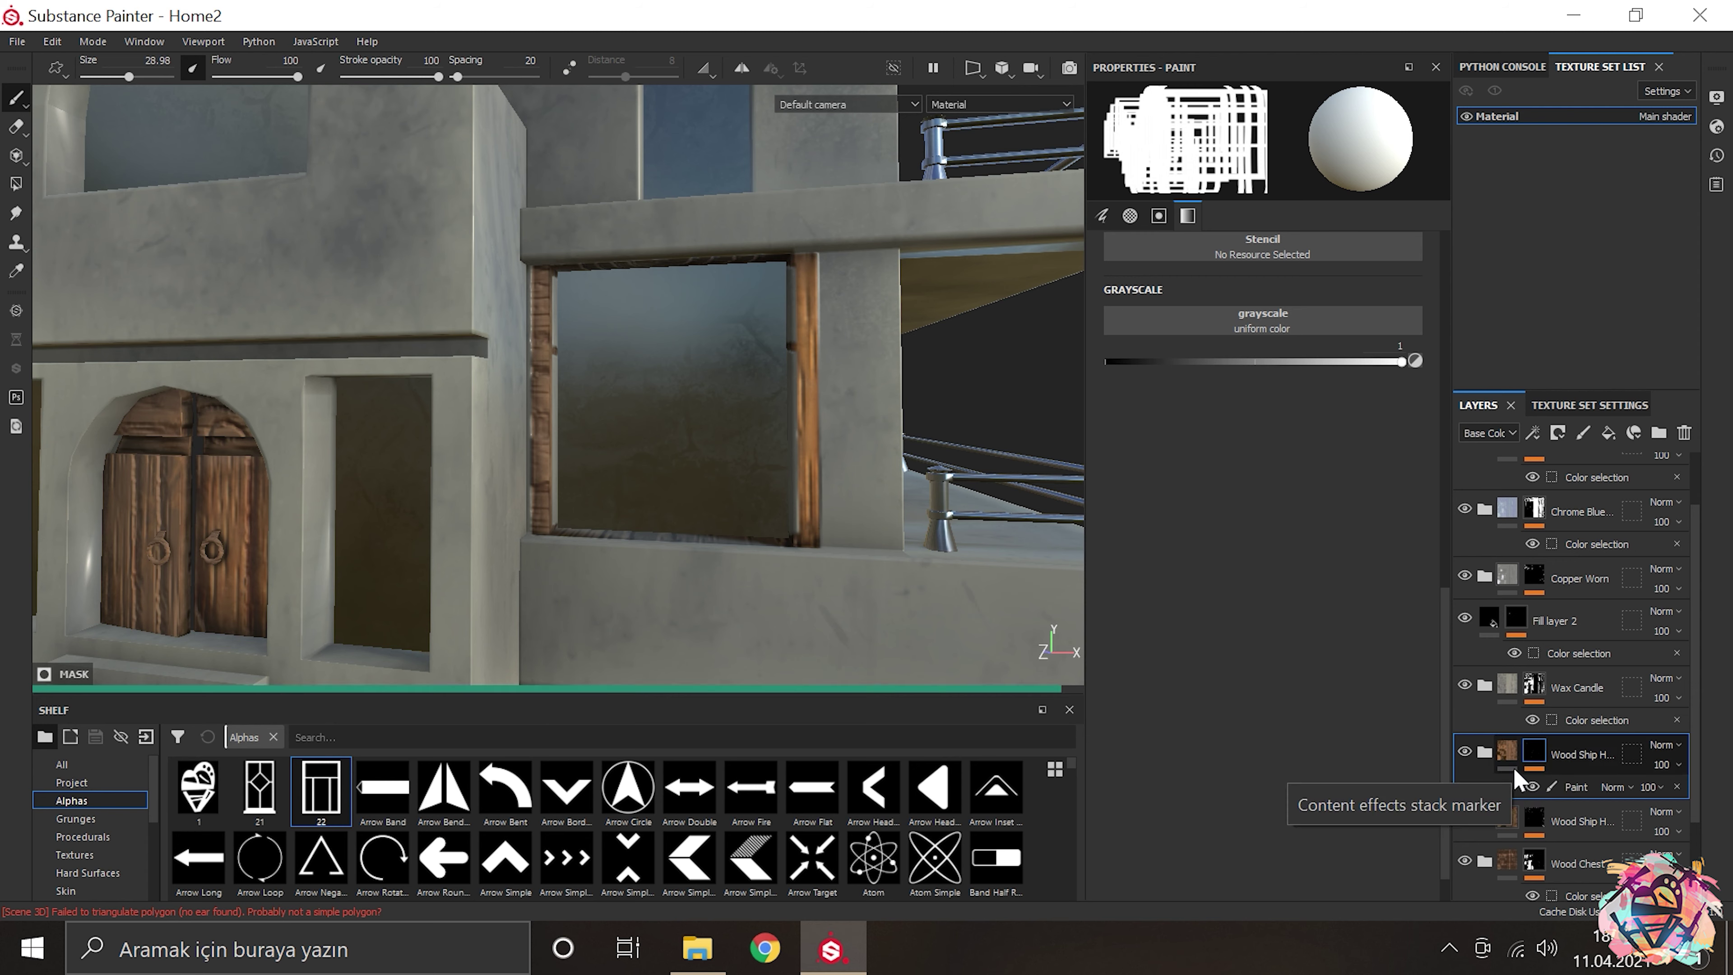
left_click_drag(1506, 579, 1538, 812)
scroll("down", 3)
left_click(1573, 691)
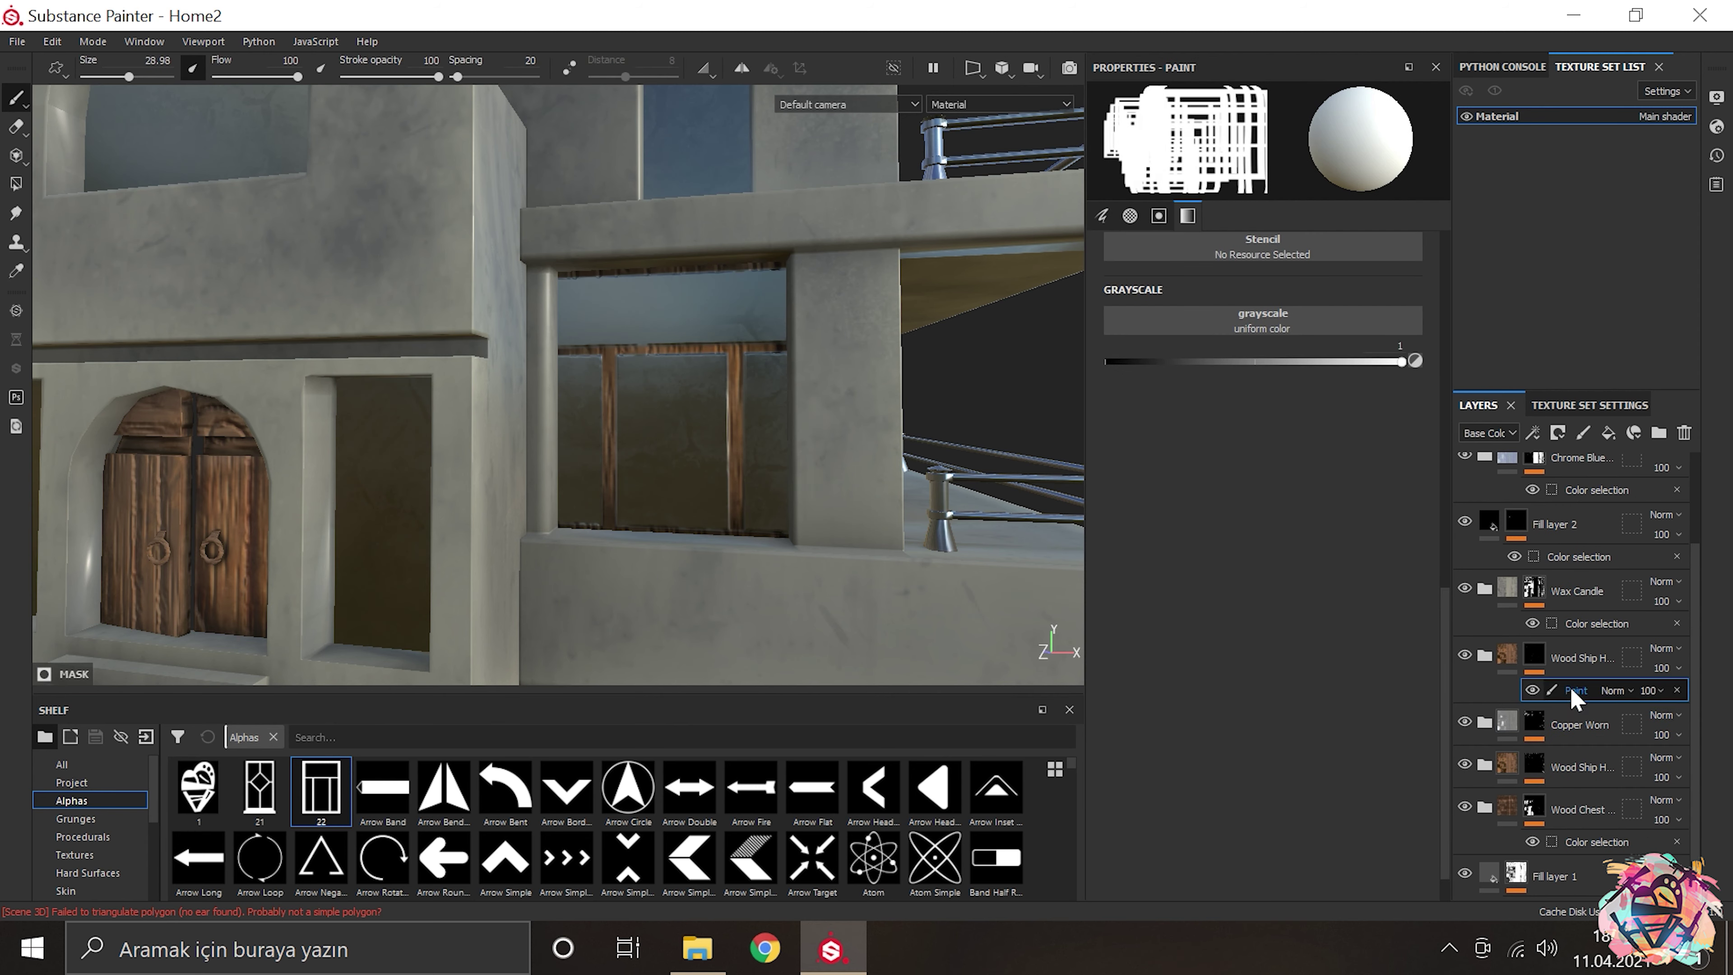
Step: Switch back to painting and resize the brush to fit the window
key("Tab")
left_click_drag(832, 619, 887, 614)
scroll("up", 3)
scroll("down", 3)
scroll("down", 3)
scroll("up", 3)
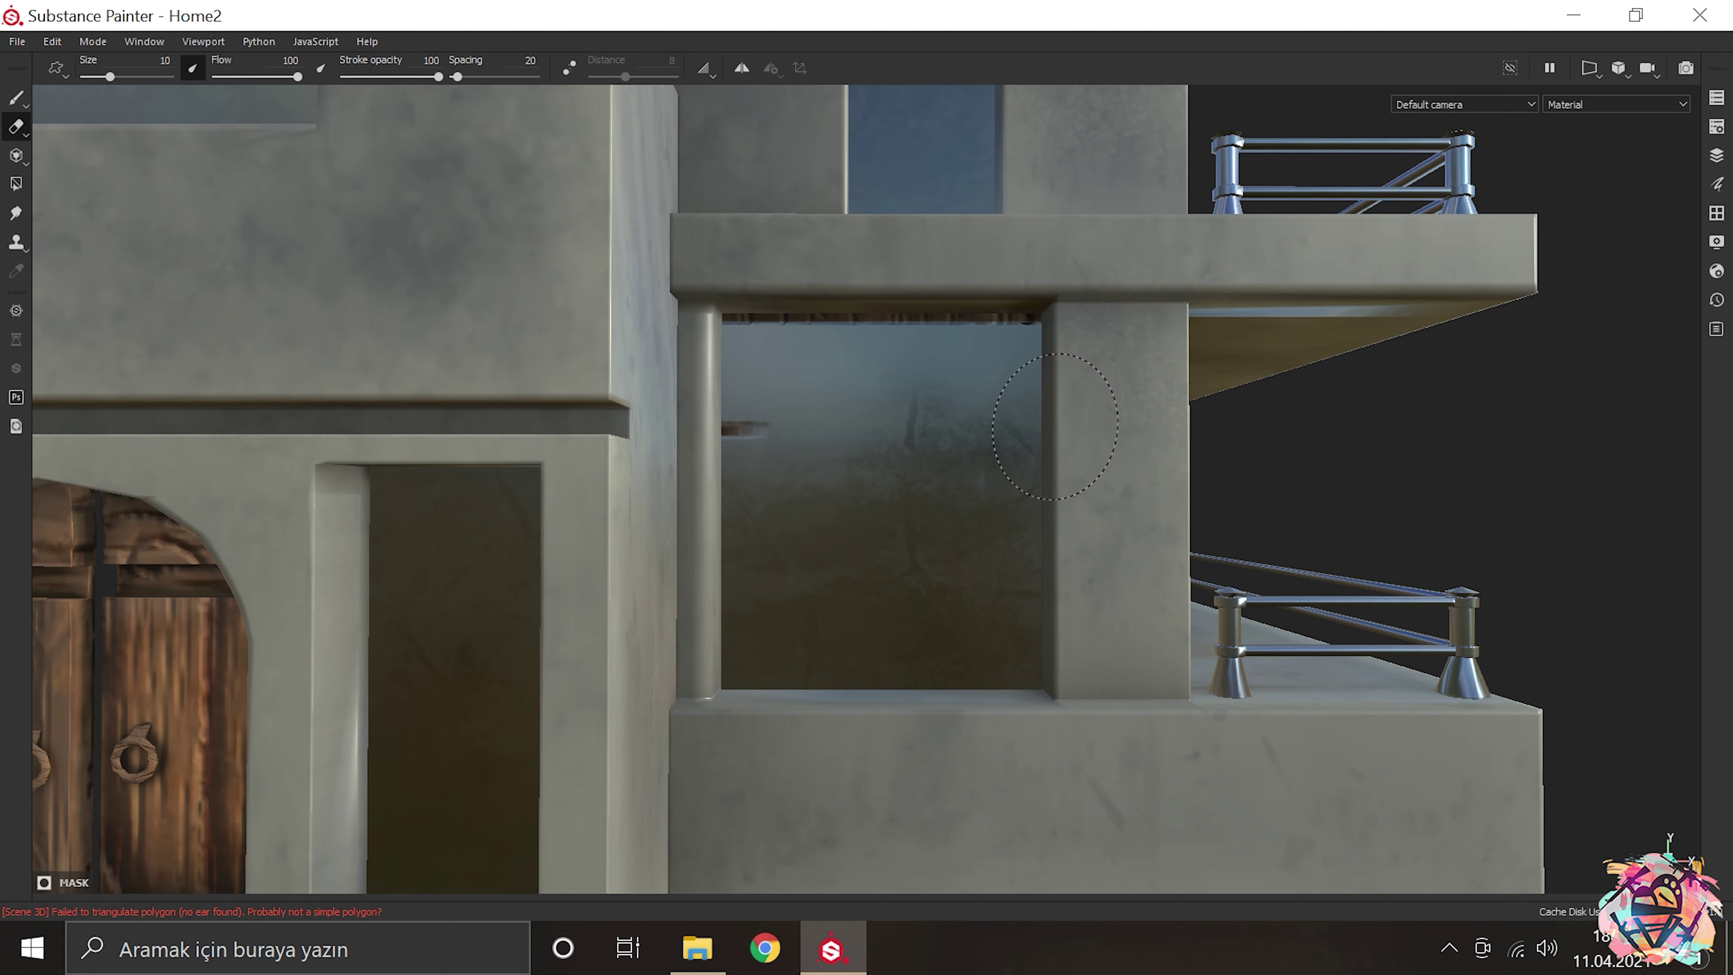
key("1")
left_click_drag(888, 510, 915, 511)
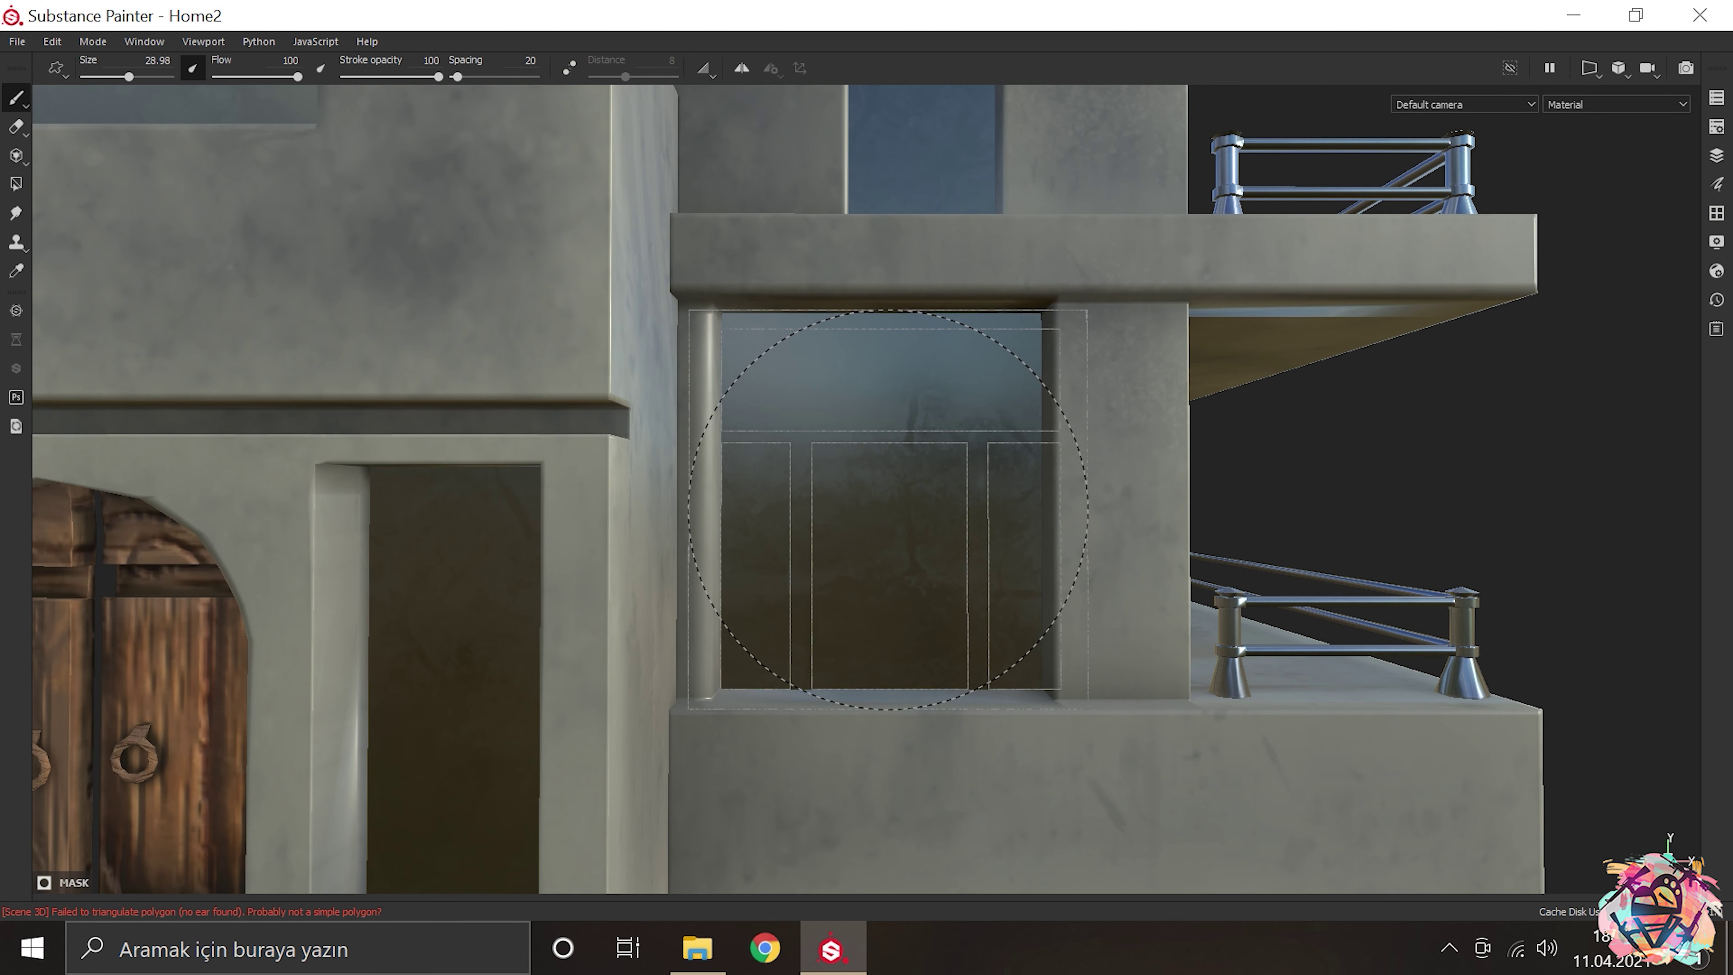
Step: Orbit around the house to a straight front view
left_click_drag(886, 509, 344, 441)
scroll("down", 3)
scroll("up", 3)
left_click_drag(916, 462, 792, 434)
scroll("down", 3)
scroll("down", 3)
scroll("up", 3)
scroll("up", 3)
scroll("down", 3)
scroll("down", 3)
scroll("up", 3)
scroll("up", 3)
left_click_drag(615, 529, 1160, 533)
scroll("down", 3)
Step: Close in on the left gable window and reselect the wood layer
left_click_drag(1160, 533, 1226, 522)
scroll("up", 3)
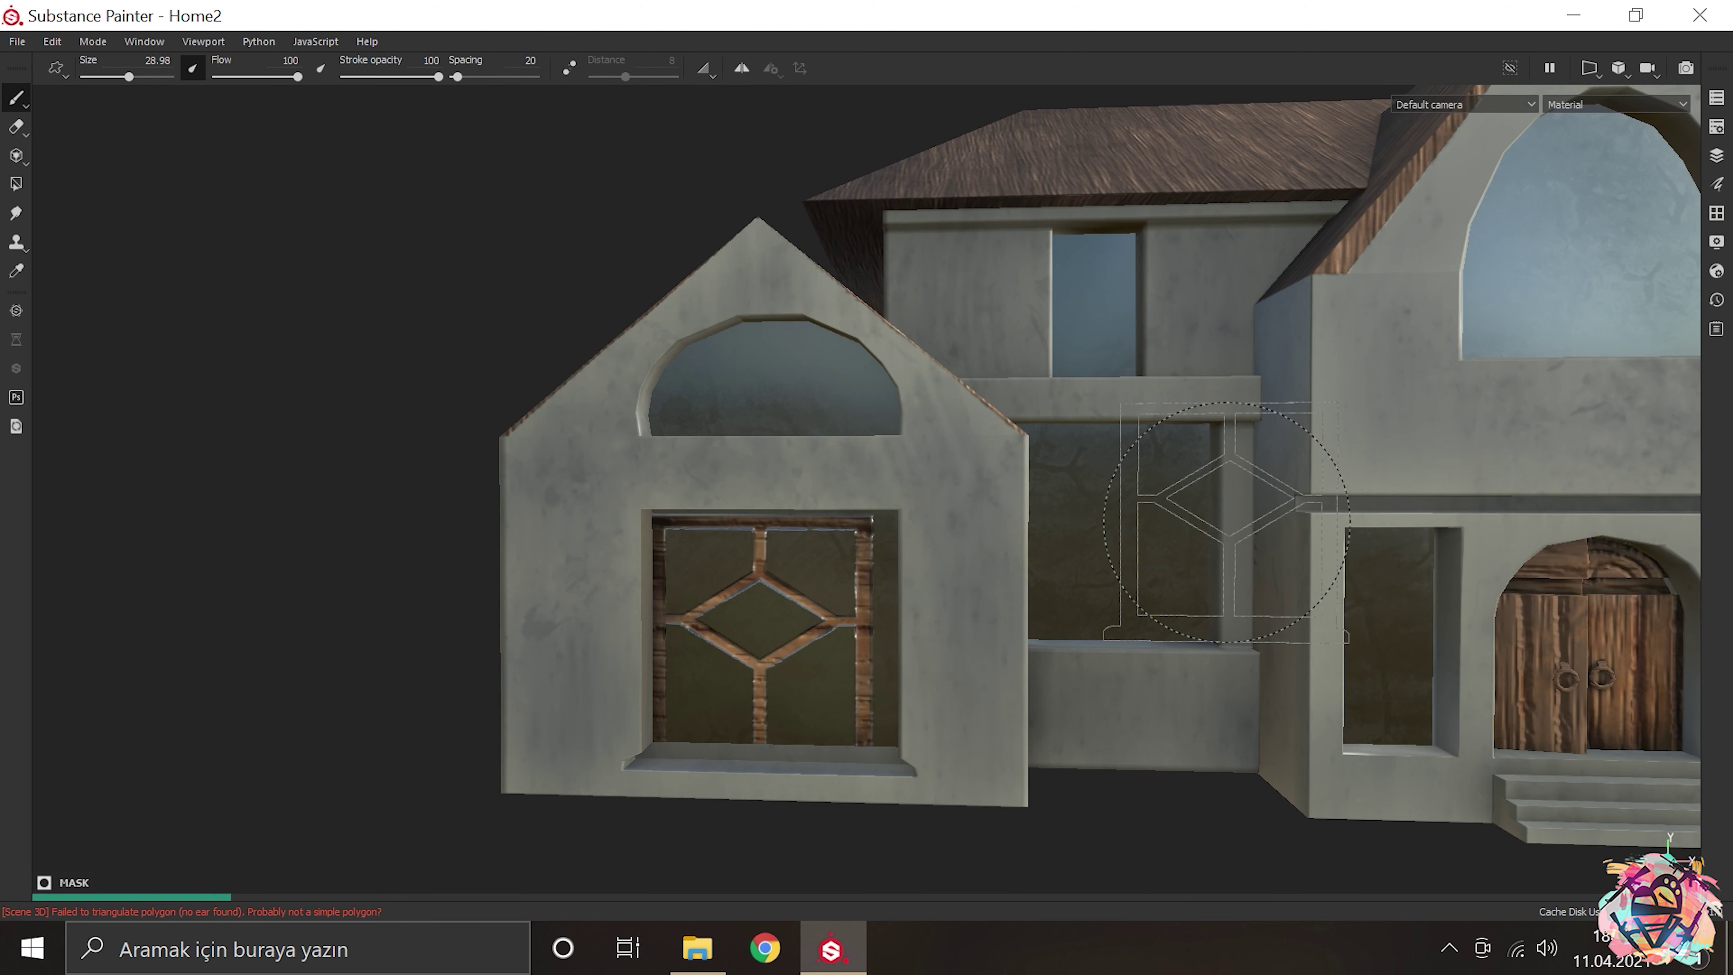
left_click_drag(844, 555, 955, 614)
scroll("up", 3)
scroll("down", 3)
left_click_drag(1094, 604, 1024, 522)
scroll("up", 3)
scroll("up", 3)
scroll("up", 3)
key("Tab")
left_click(1509, 659)
scroll("down", 3)
scroll("down", 3)
left_click(1558, 754)
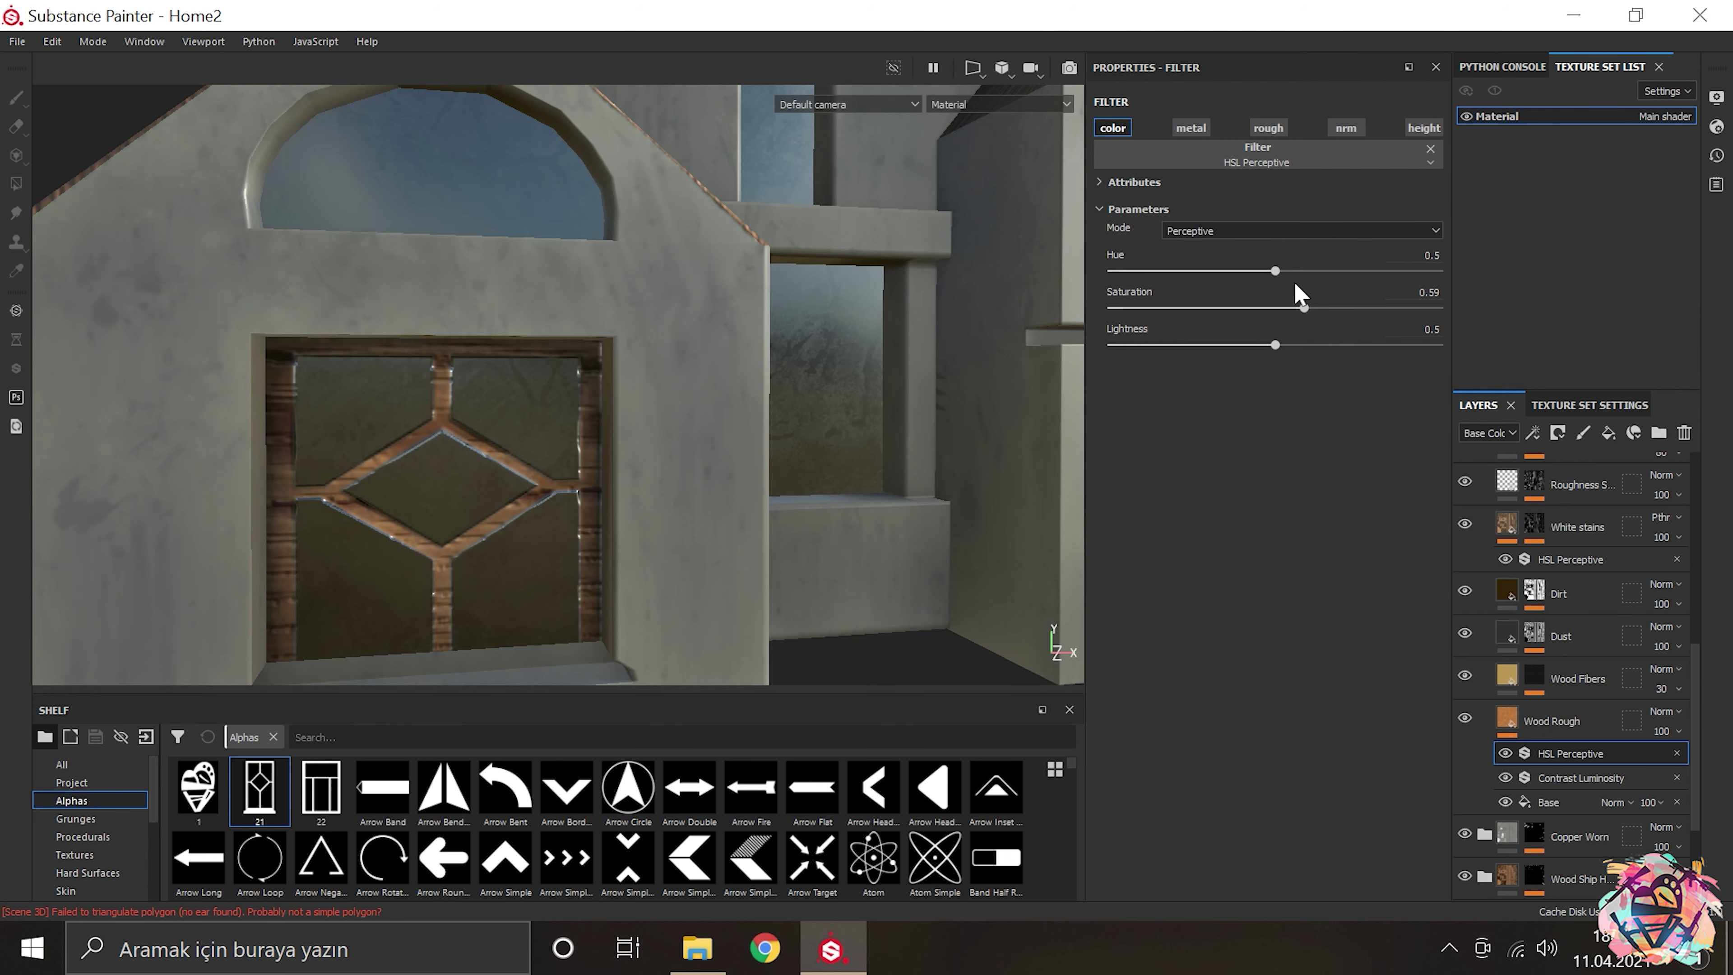
left_click(1549, 802)
scroll("up", 3)
left_click(1569, 775)
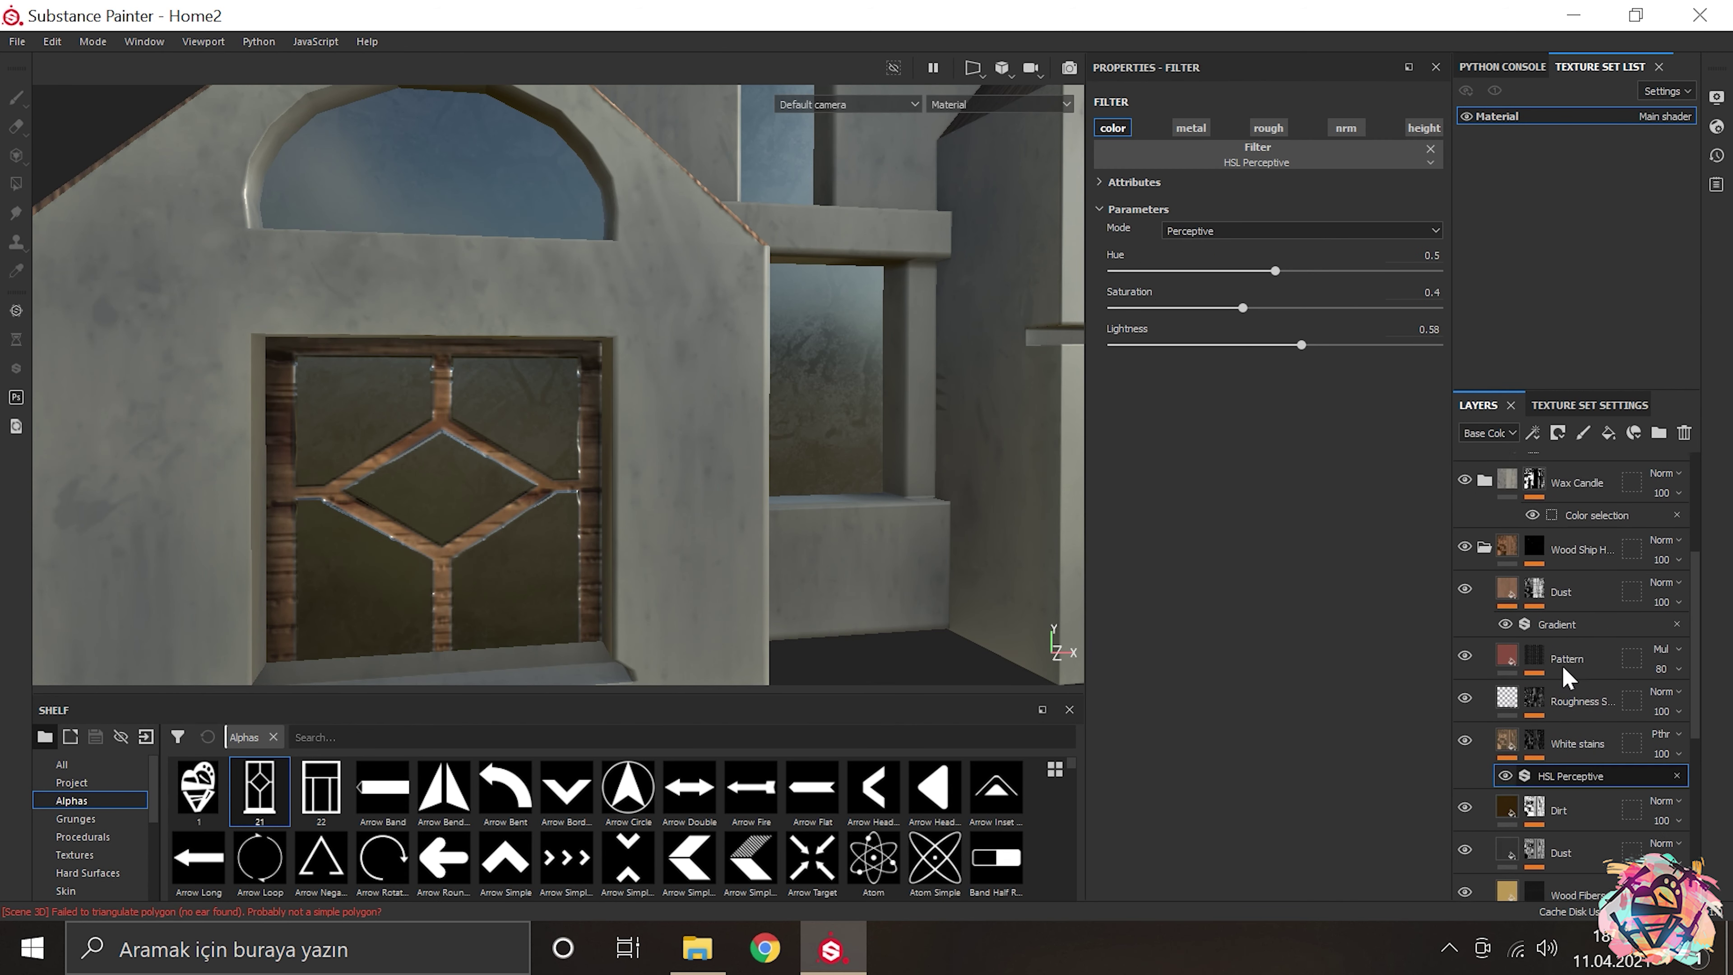
left_click(1566, 666)
scroll("up", 3)
left_click(1572, 763)
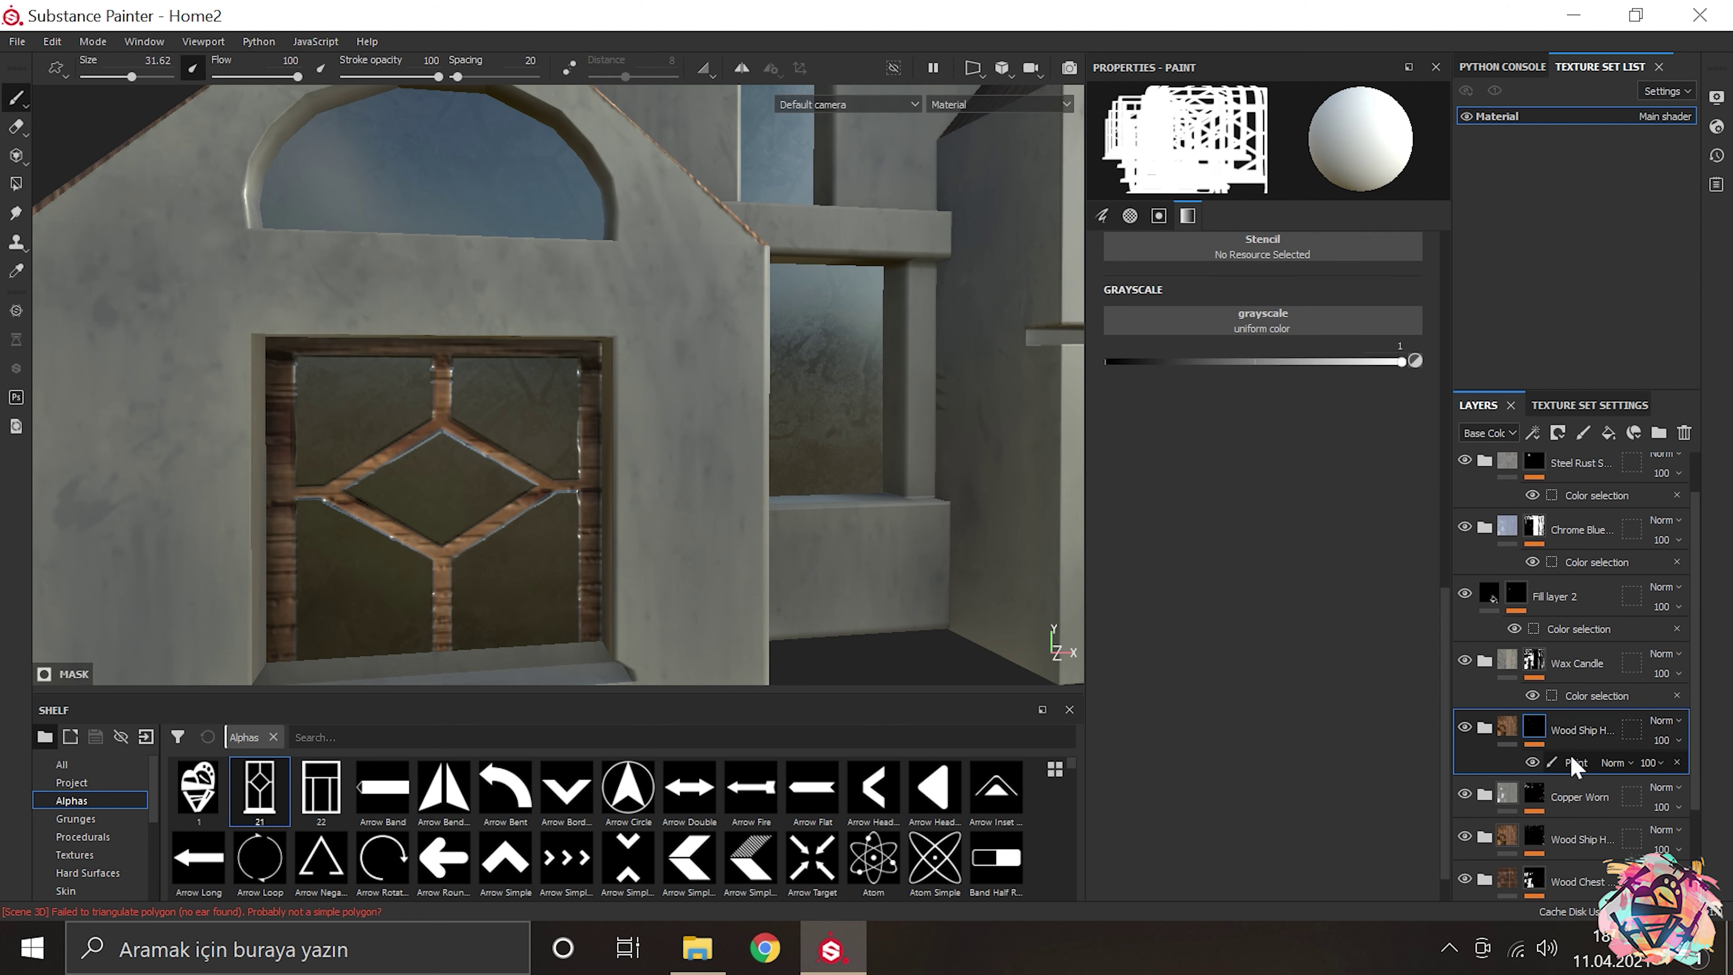
scroll("down", 3)
scroll("down", 3)
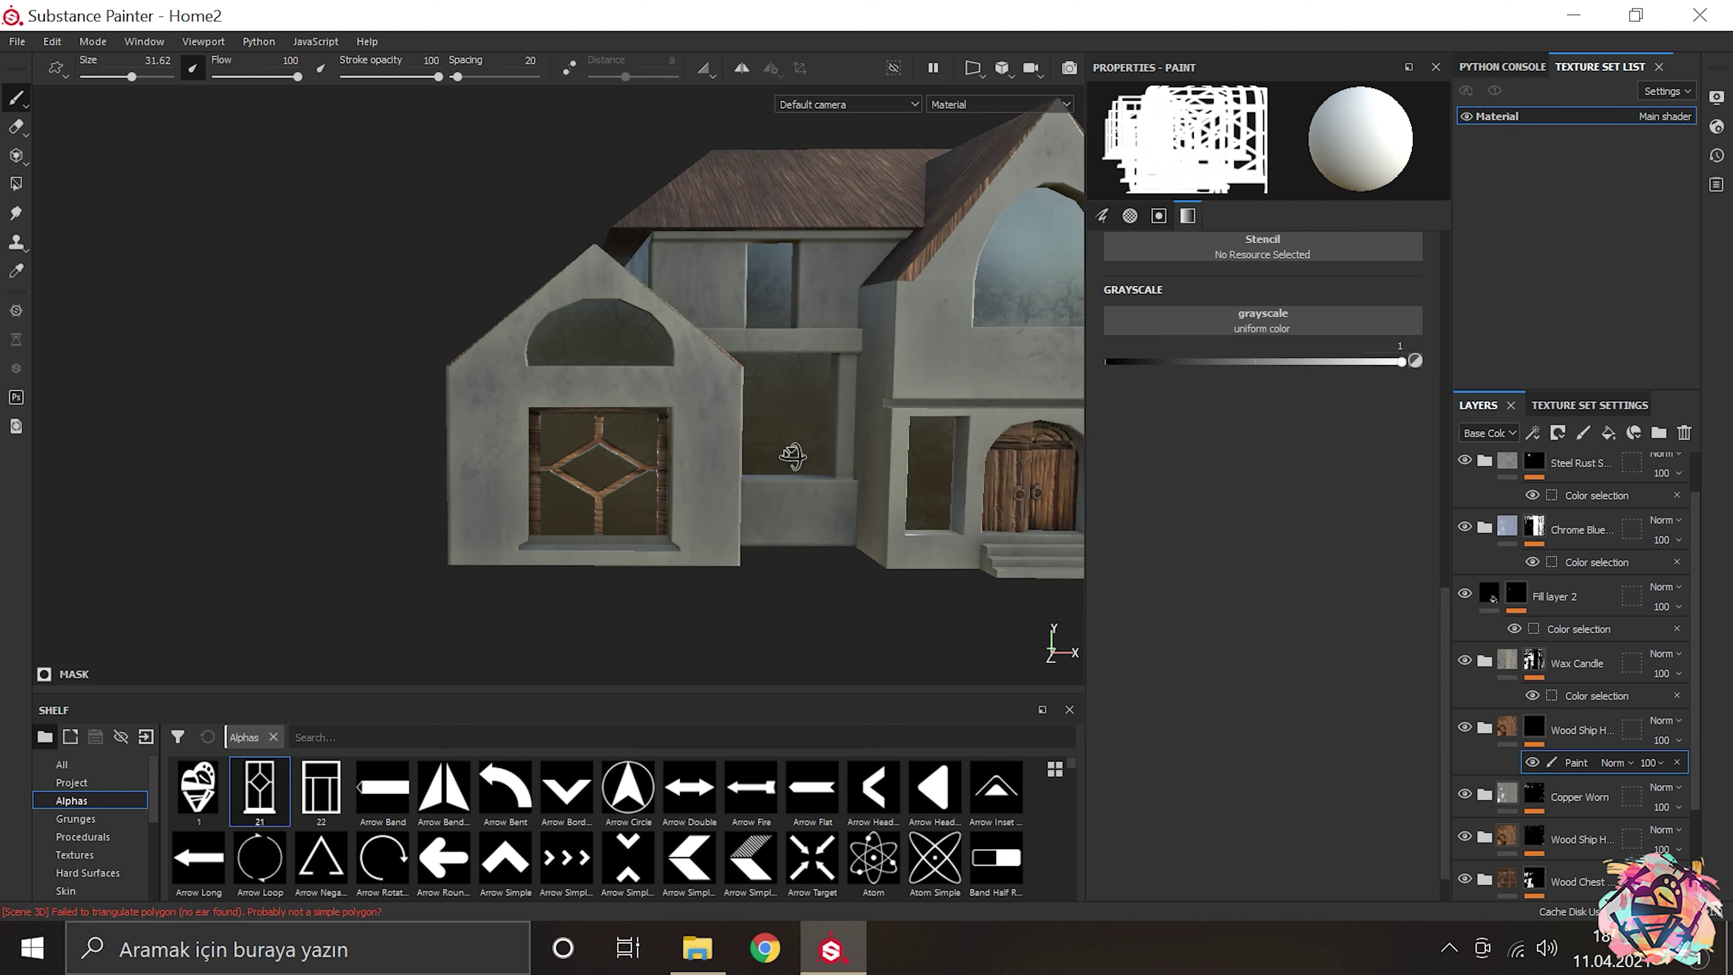
scroll("down", 3)
scroll("up", 3)
key("ctrl+s")
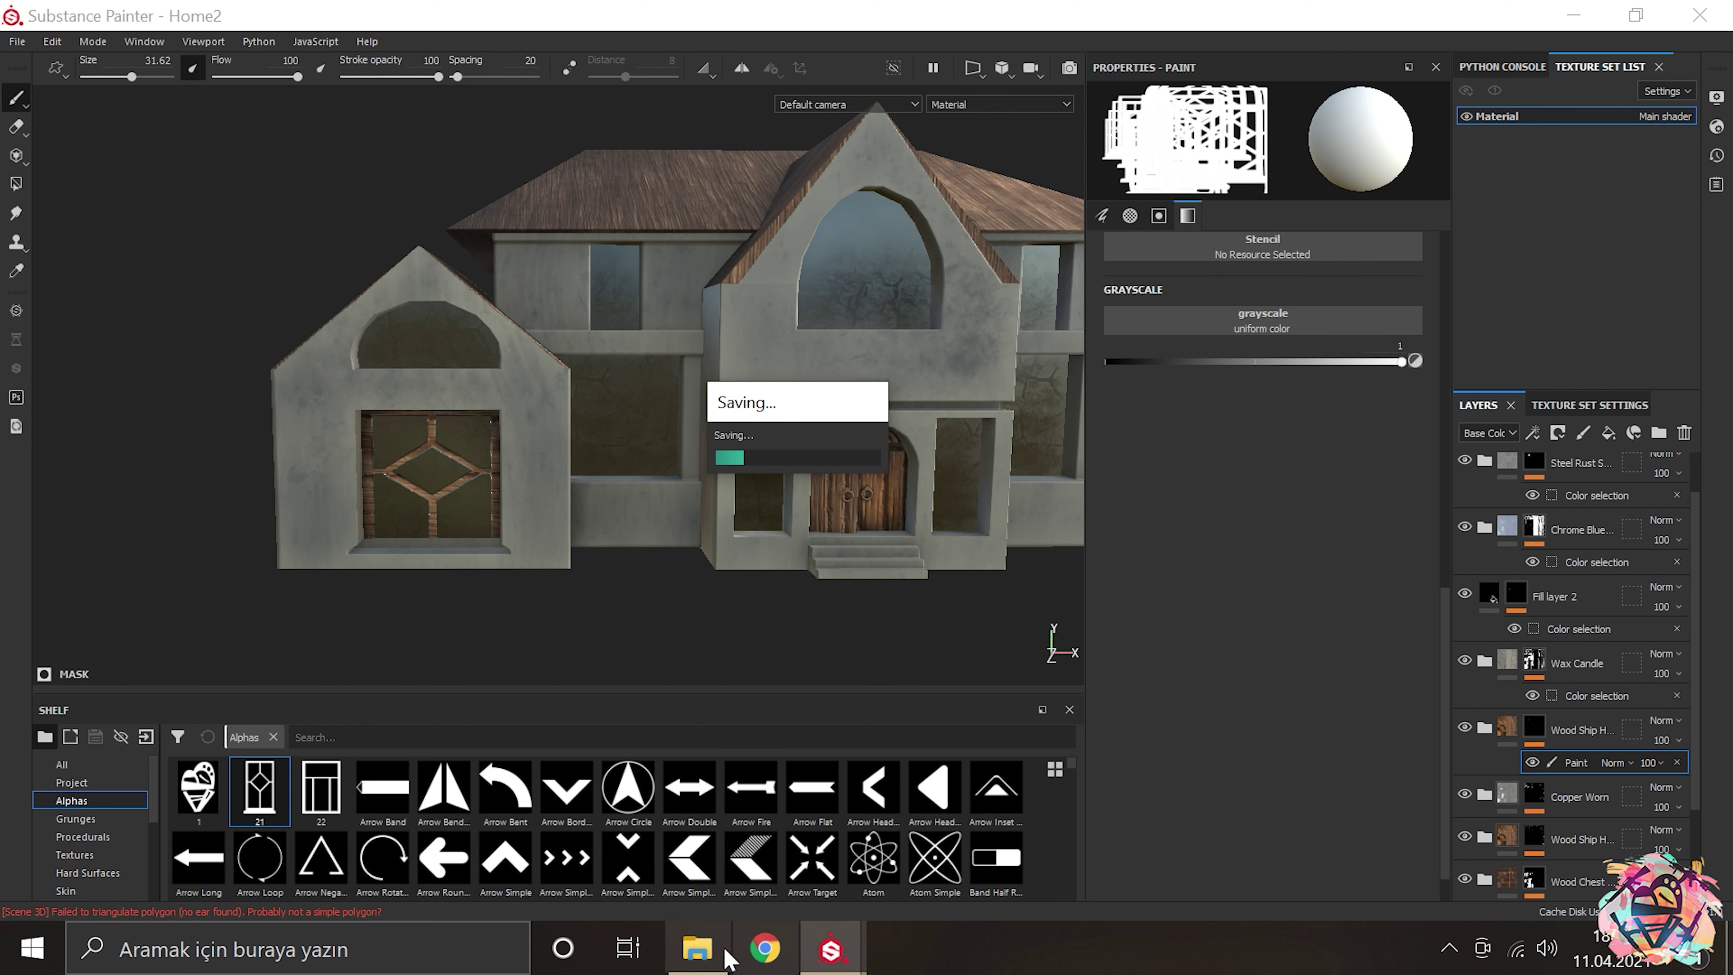
Step: Check alpha image 23 in the alpha folder, return to the project, and move the saving dialog aside
key("alt+Tab")
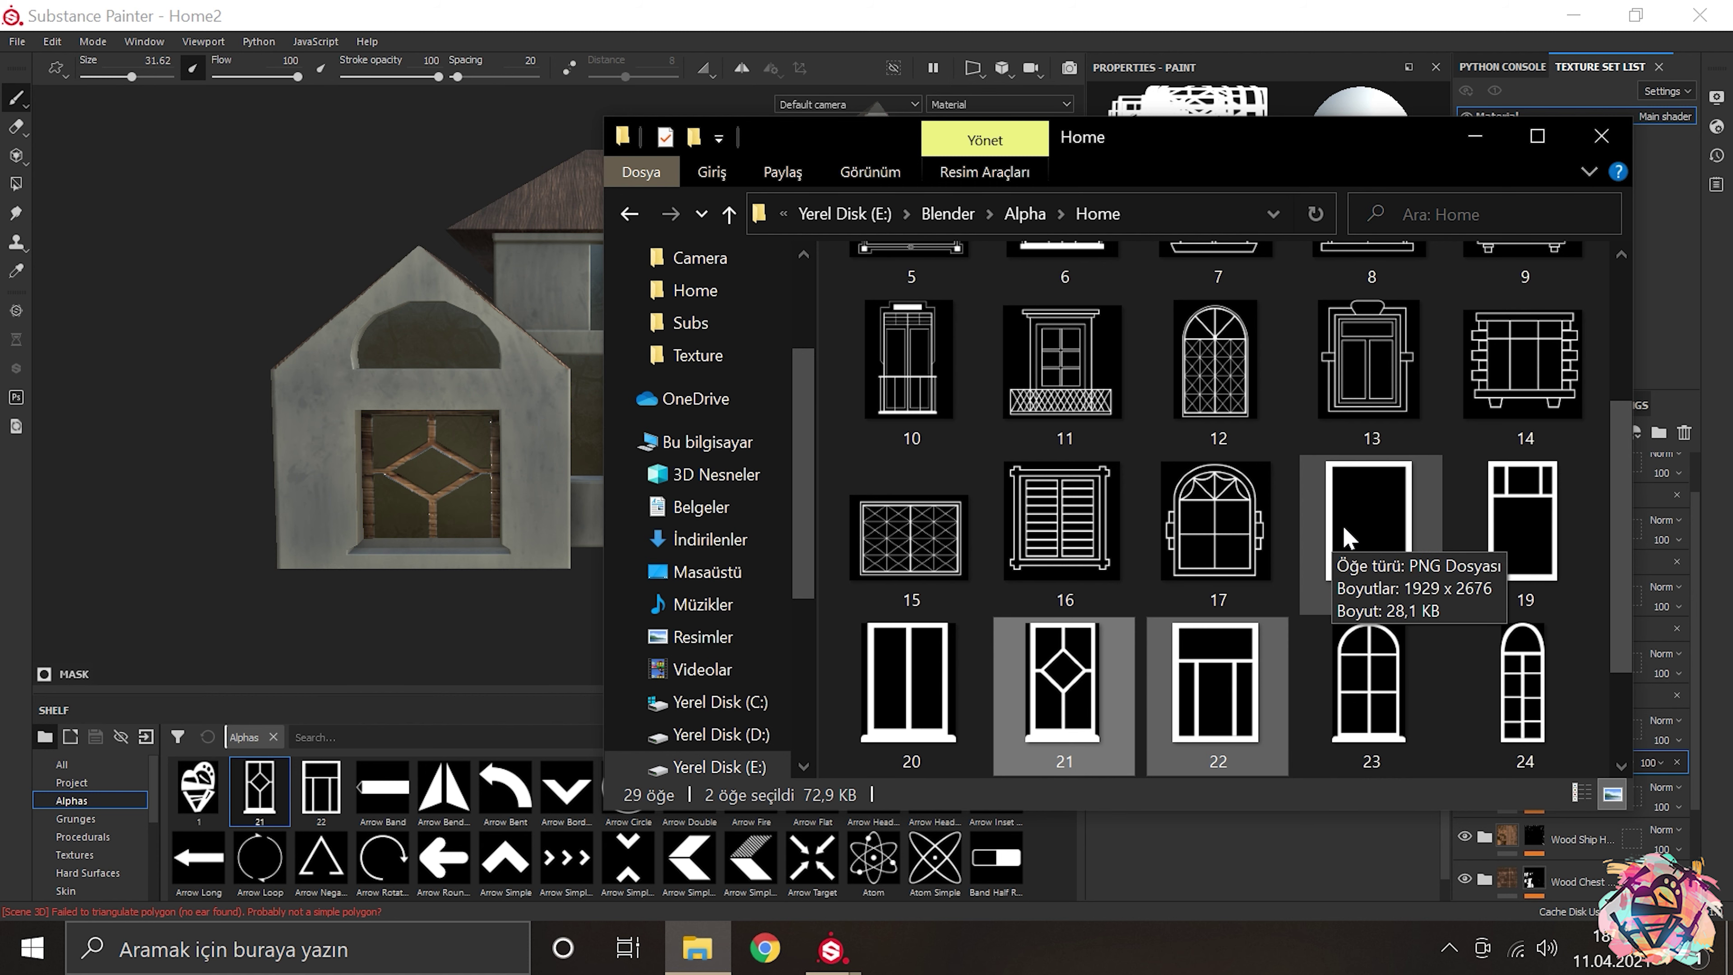
left_click(1521, 519)
left_click(1391, 691)
left_click(386, 836)
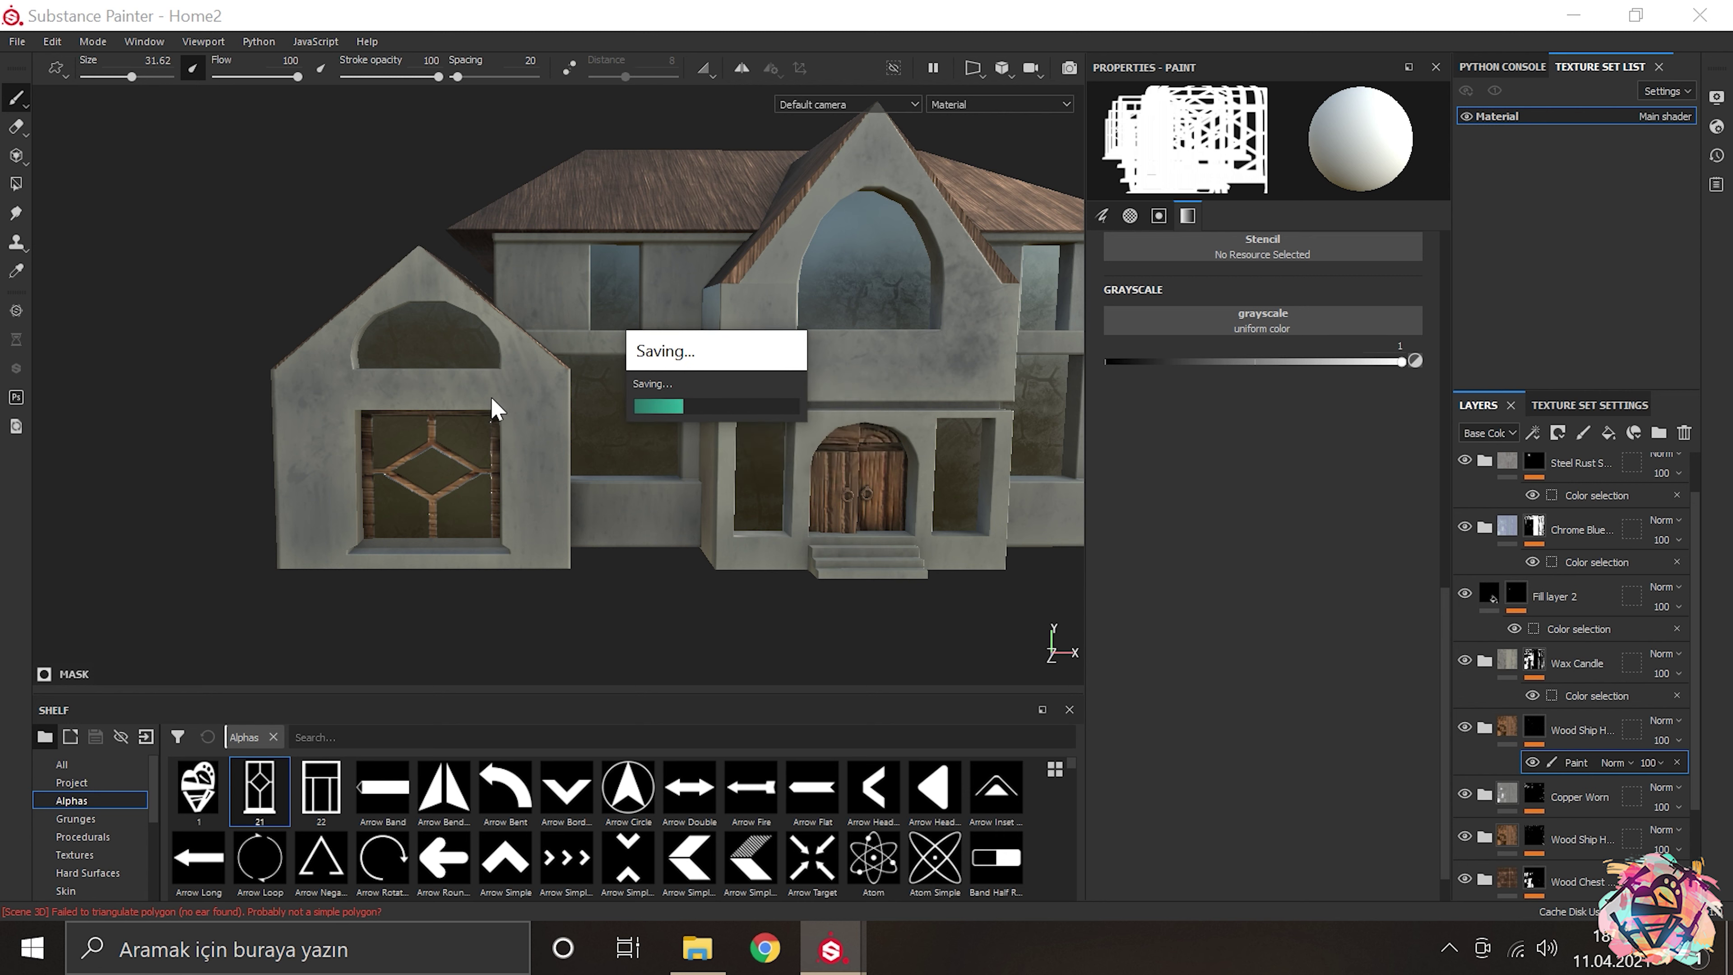
left_click_drag(700, 376, 591, 331)
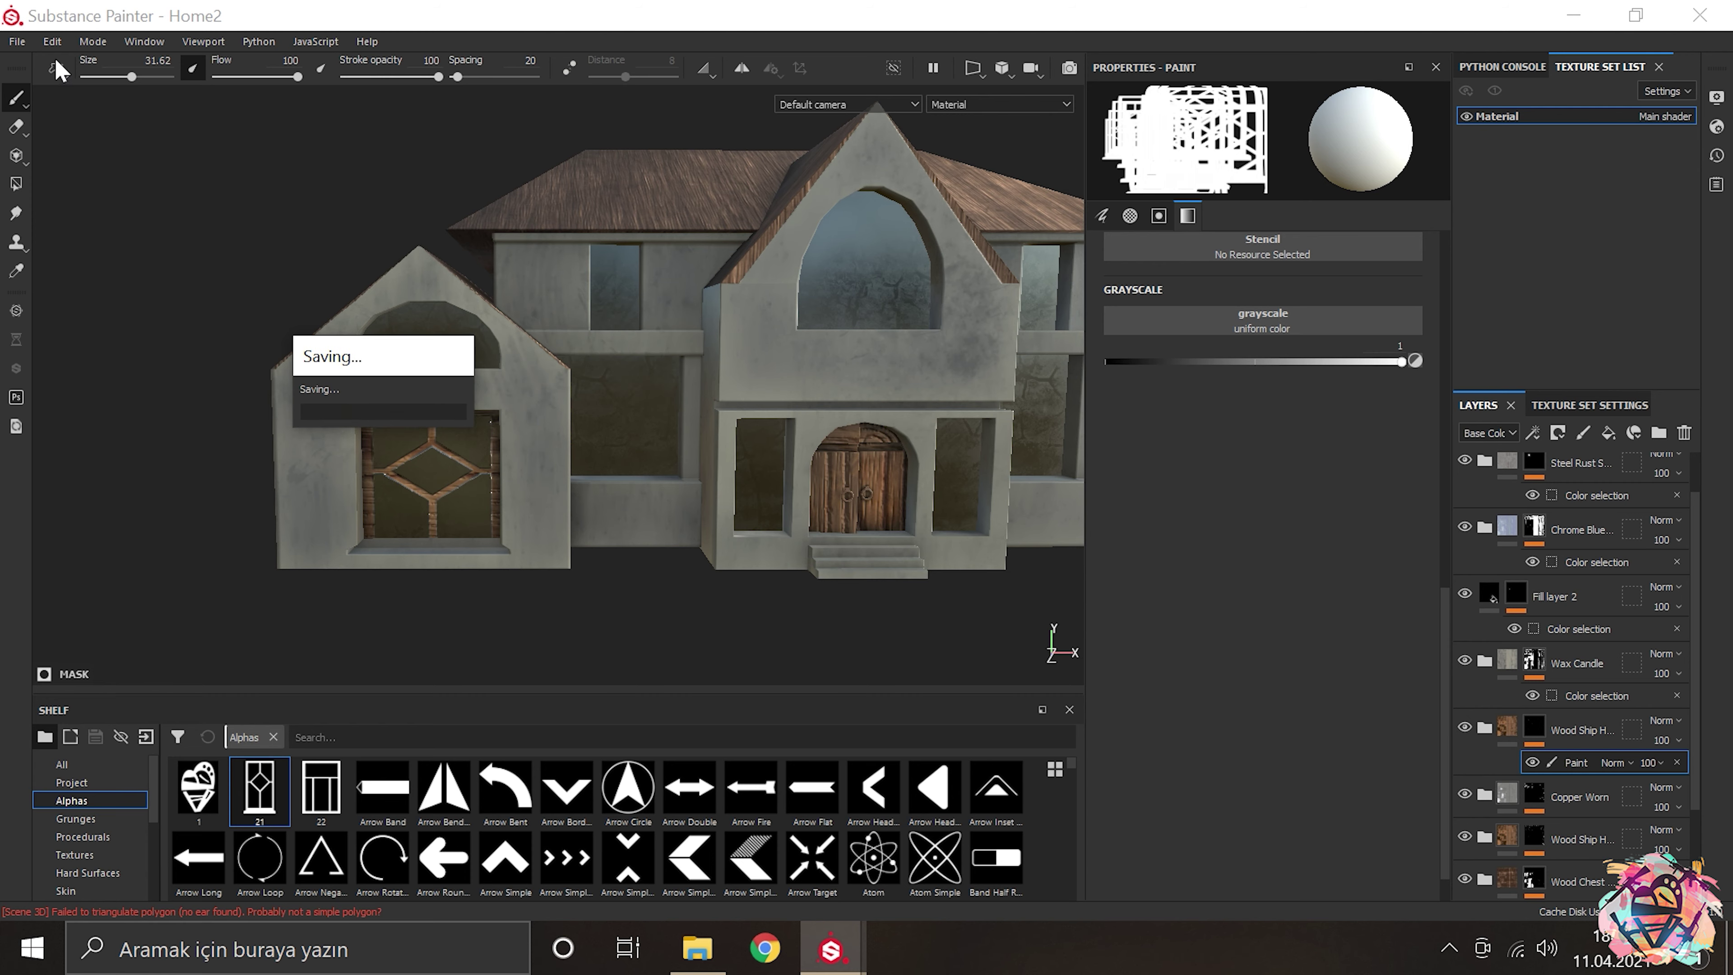
scroll("up", 3)
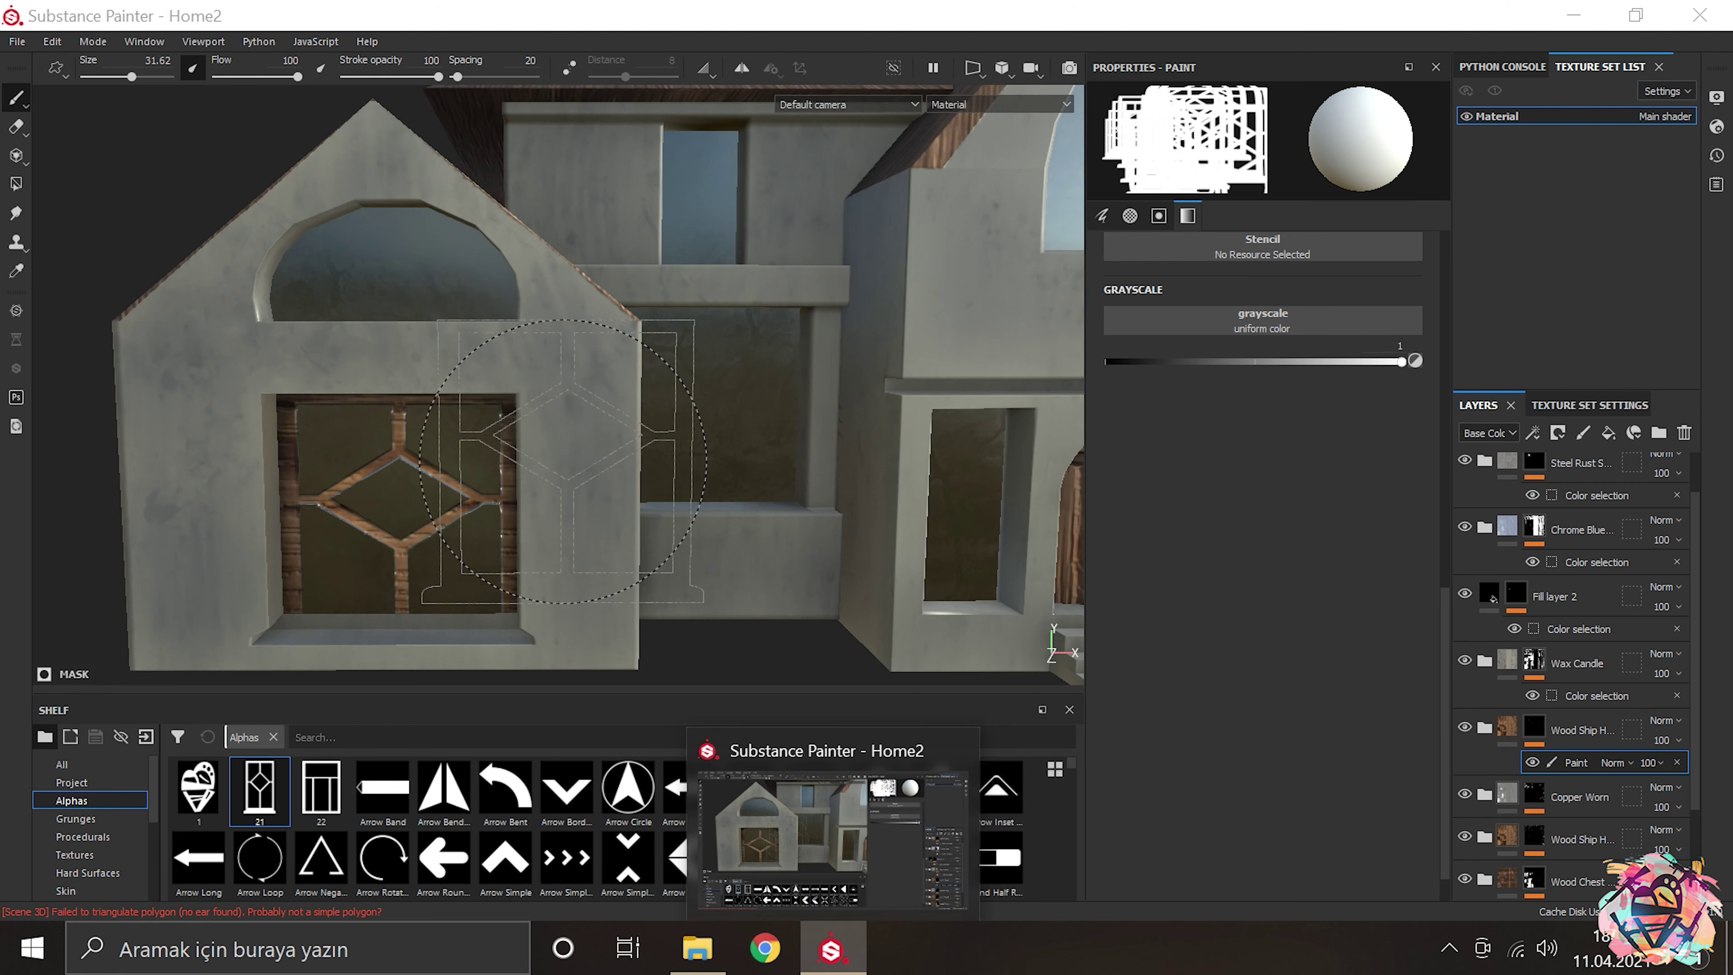
Step: Import window image 23 onto the alphas shelf
left_click_drag(1362, 677, 472, 728)
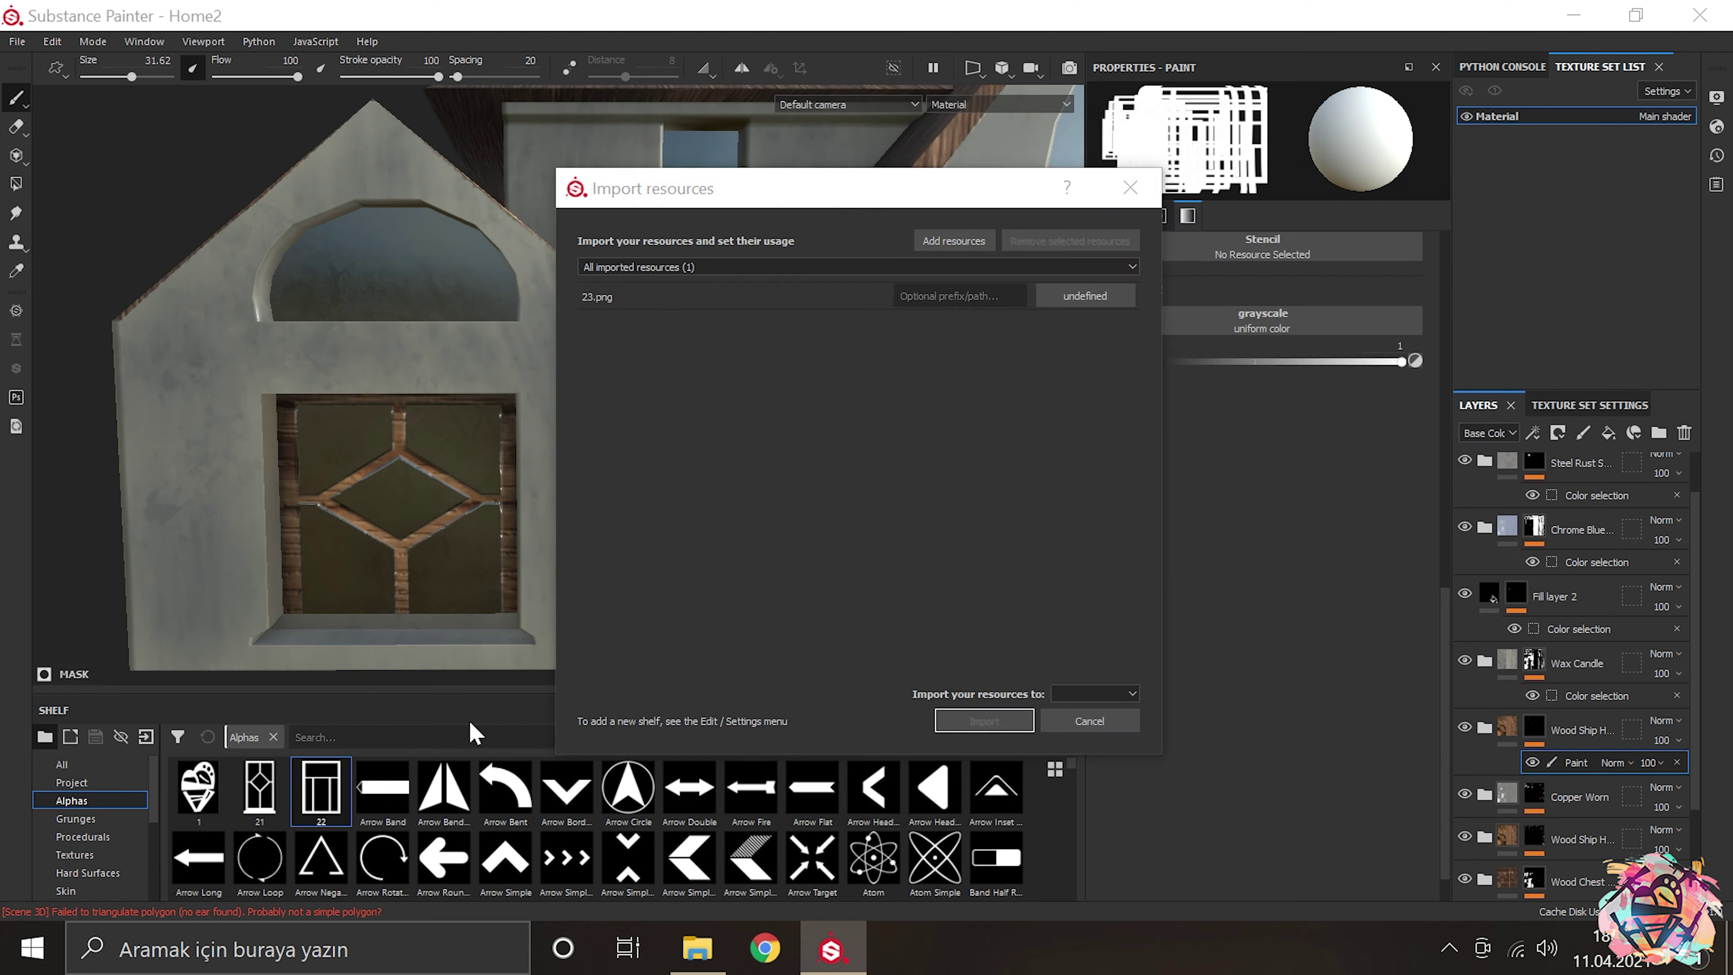
left_click(1024, 727)
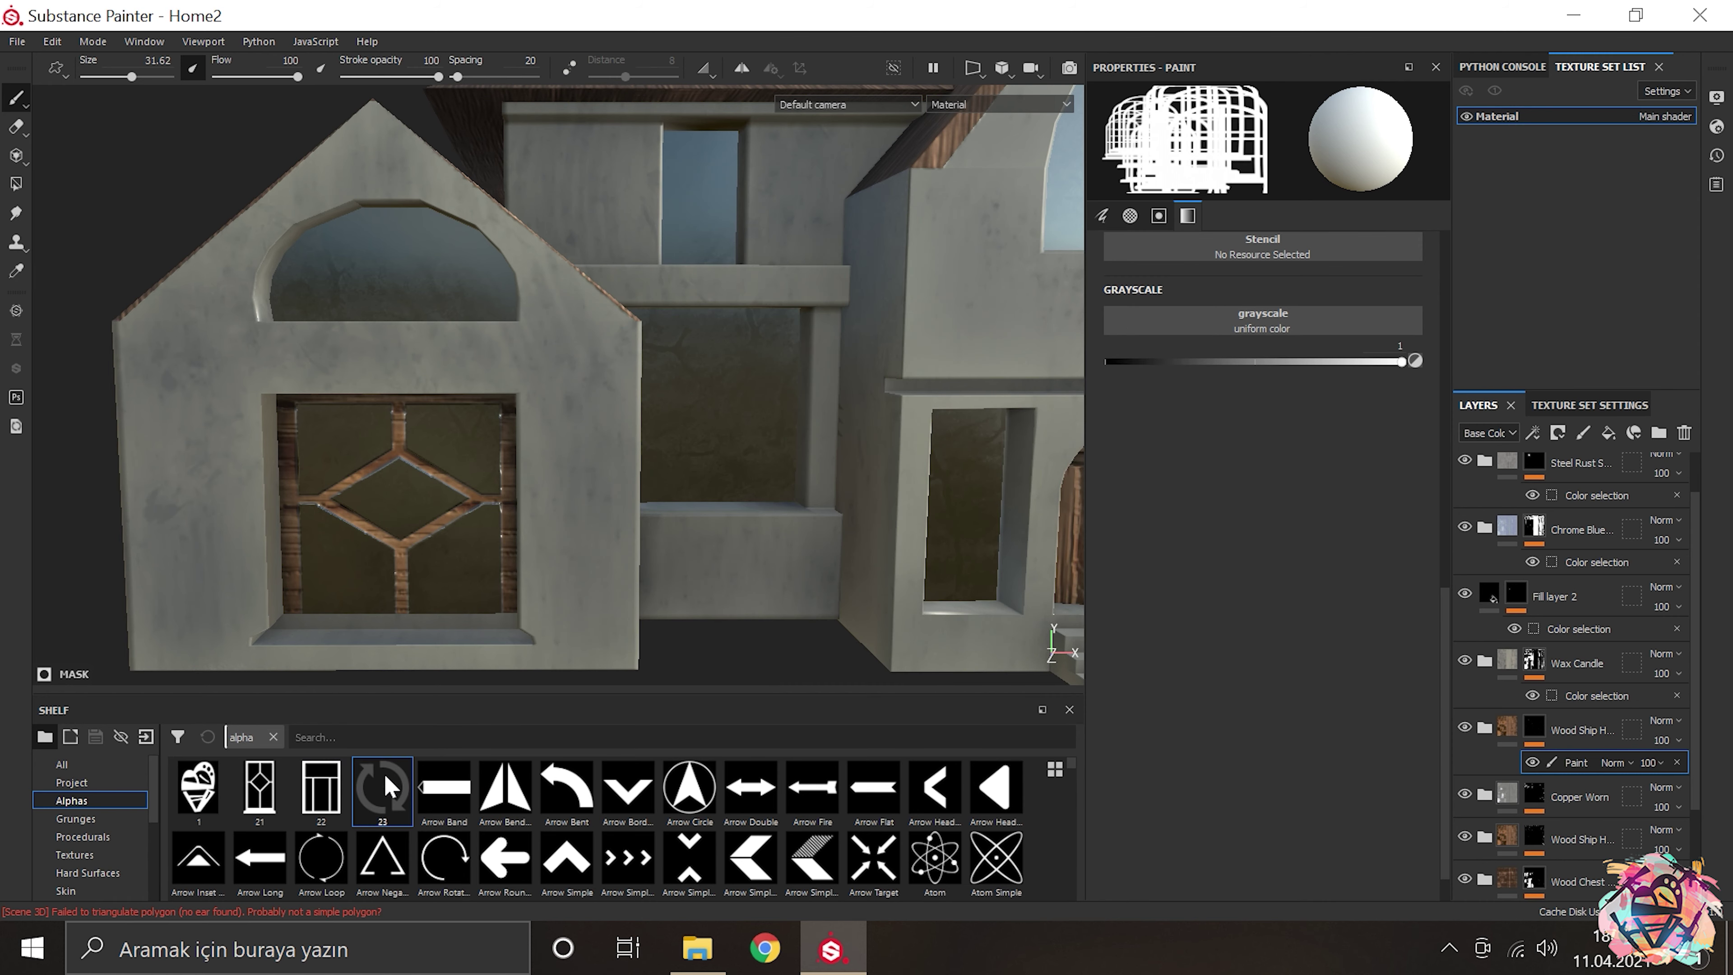
key("Tab")
scroll("up", 3)
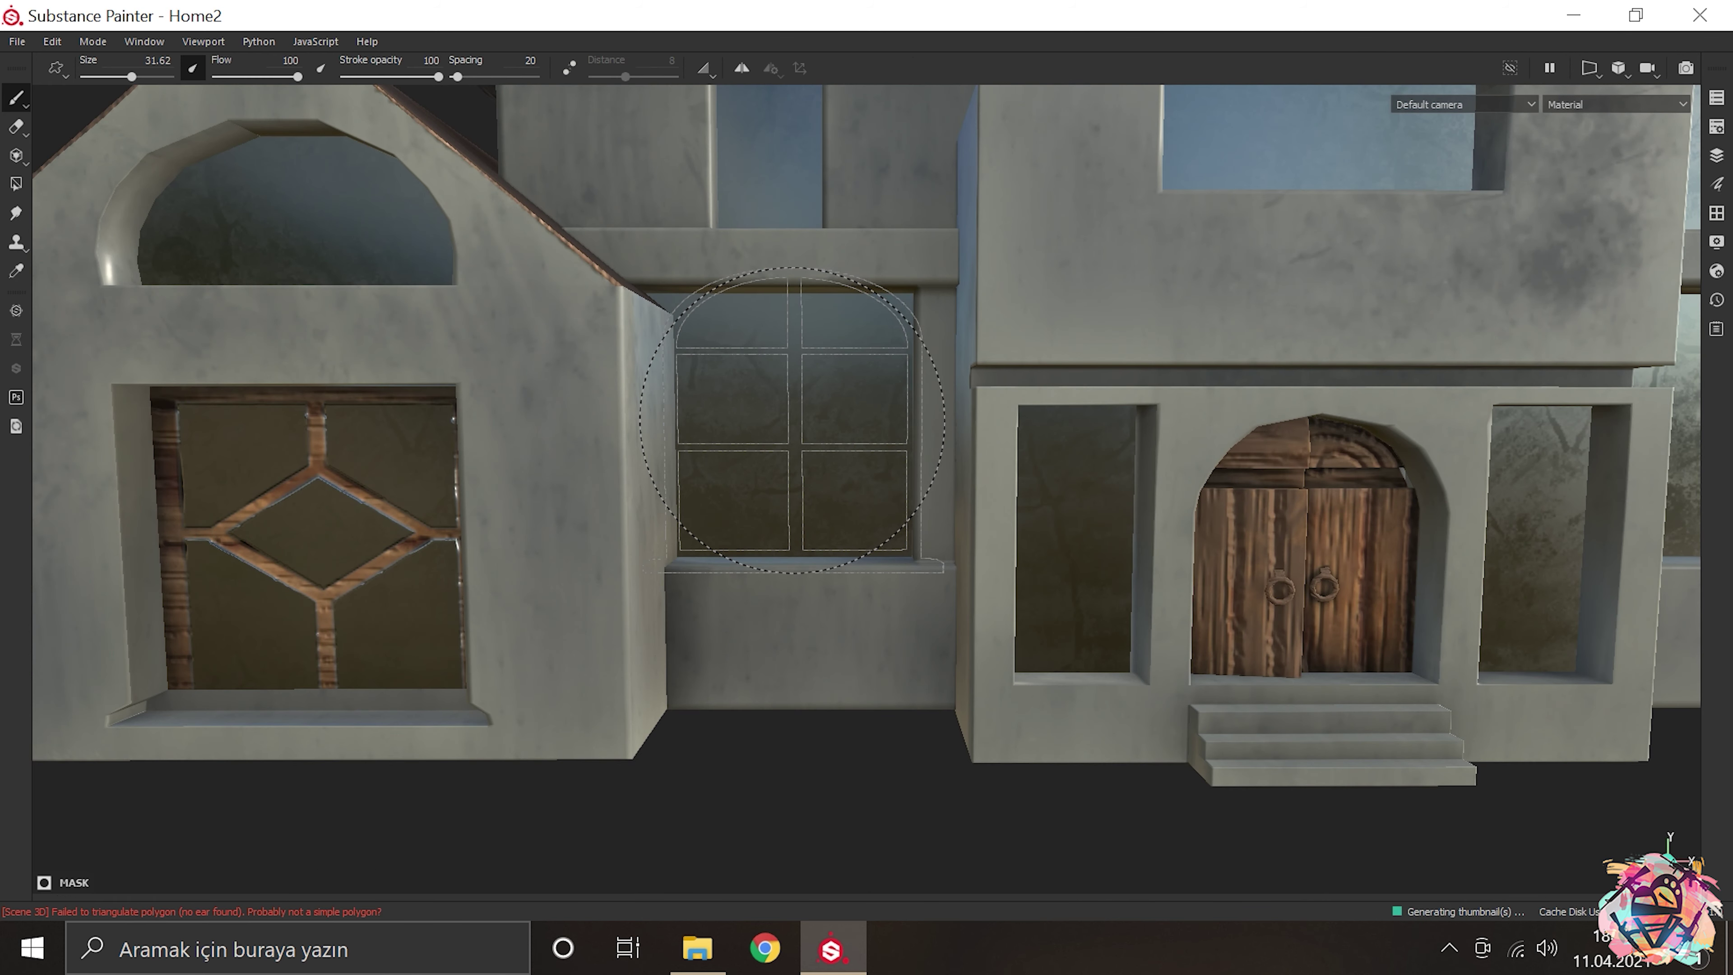
scroll("down", 3)
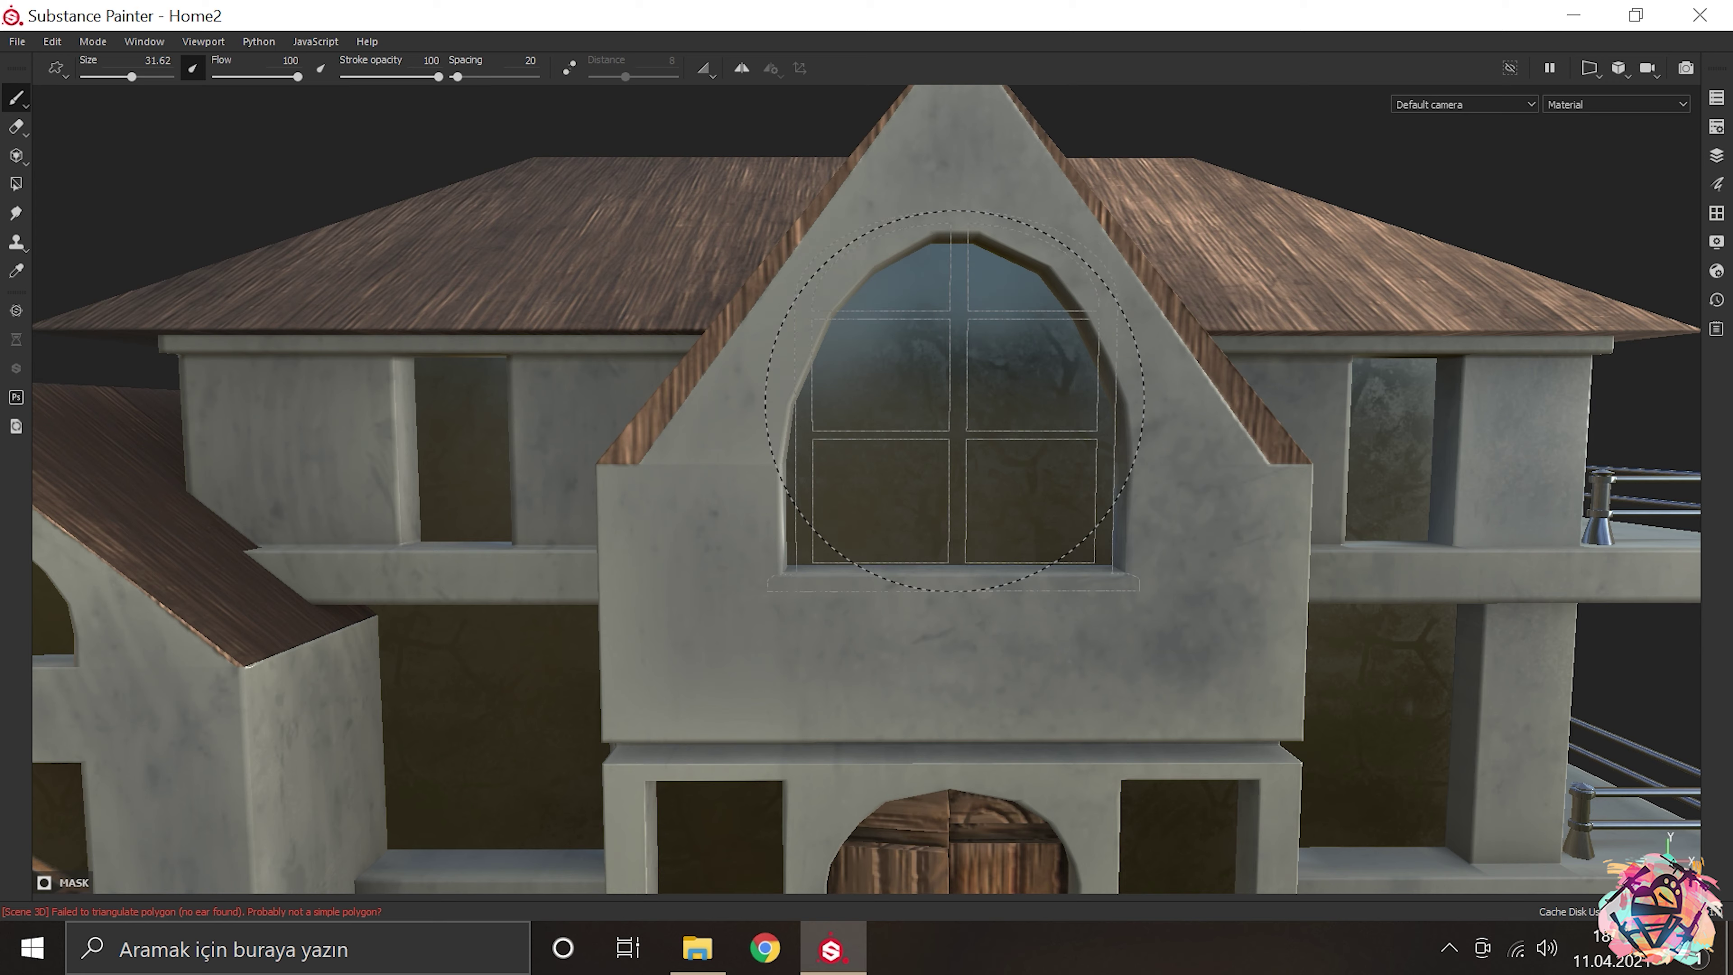
scroll("up", 3)
Step: Shrink the brush, view the house's right side, and add a new top paint layer
key("bracketleft")
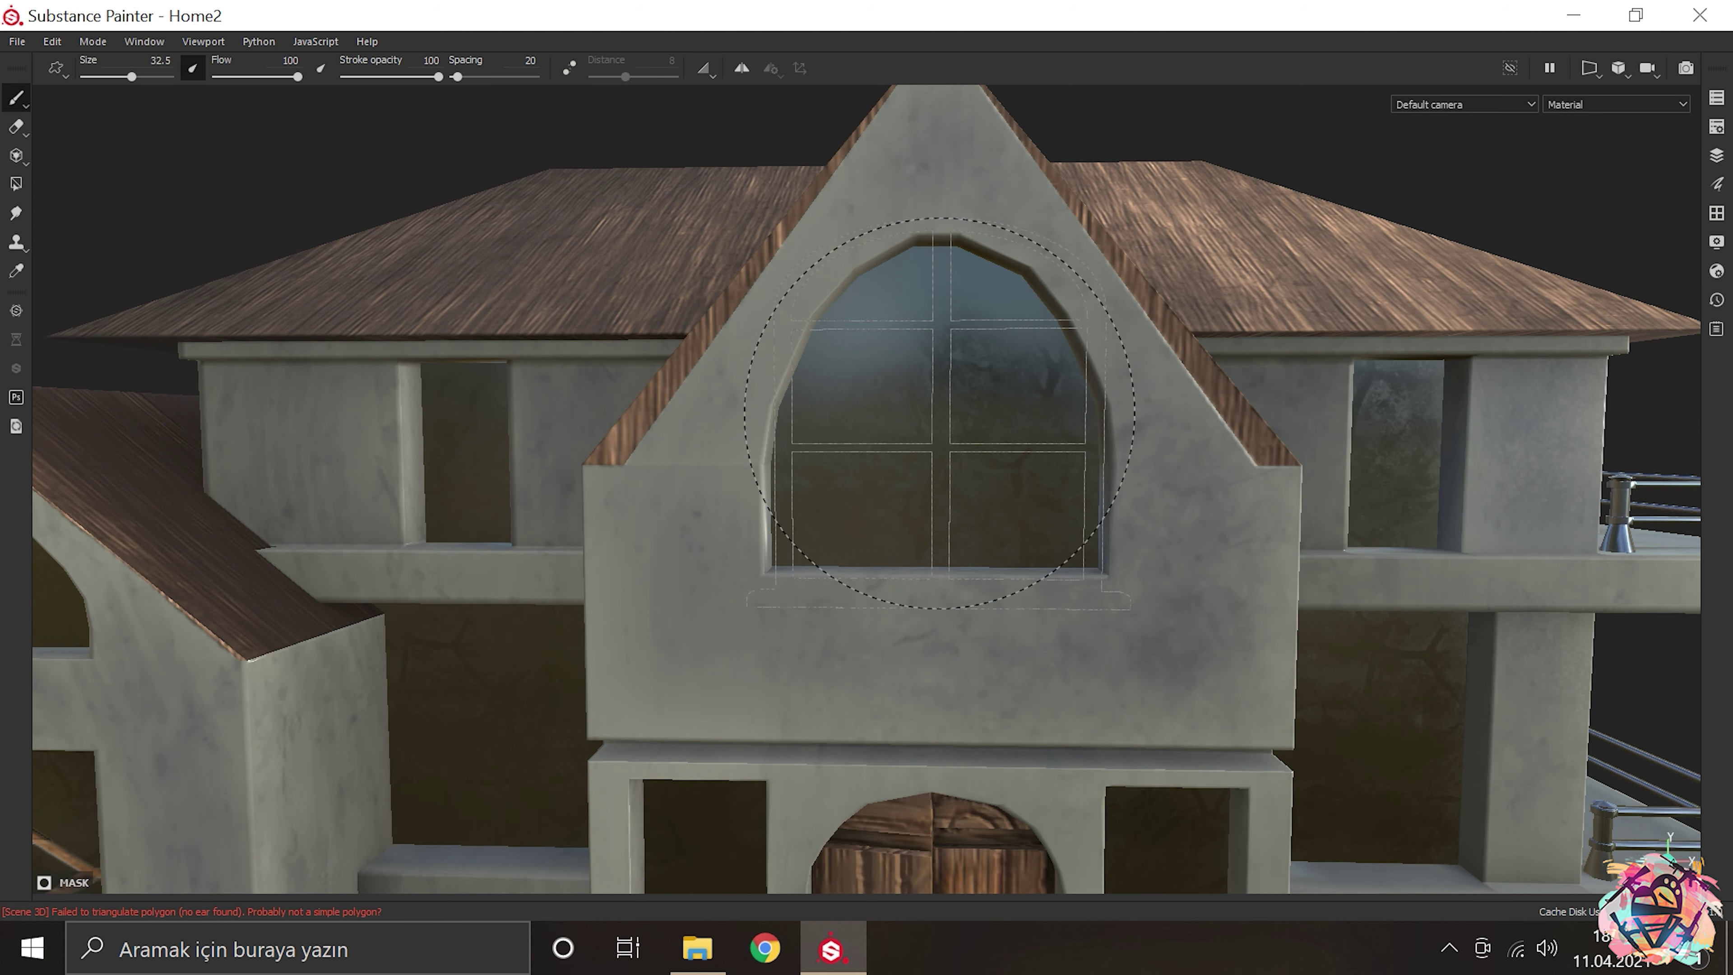
scroll("down", 3)
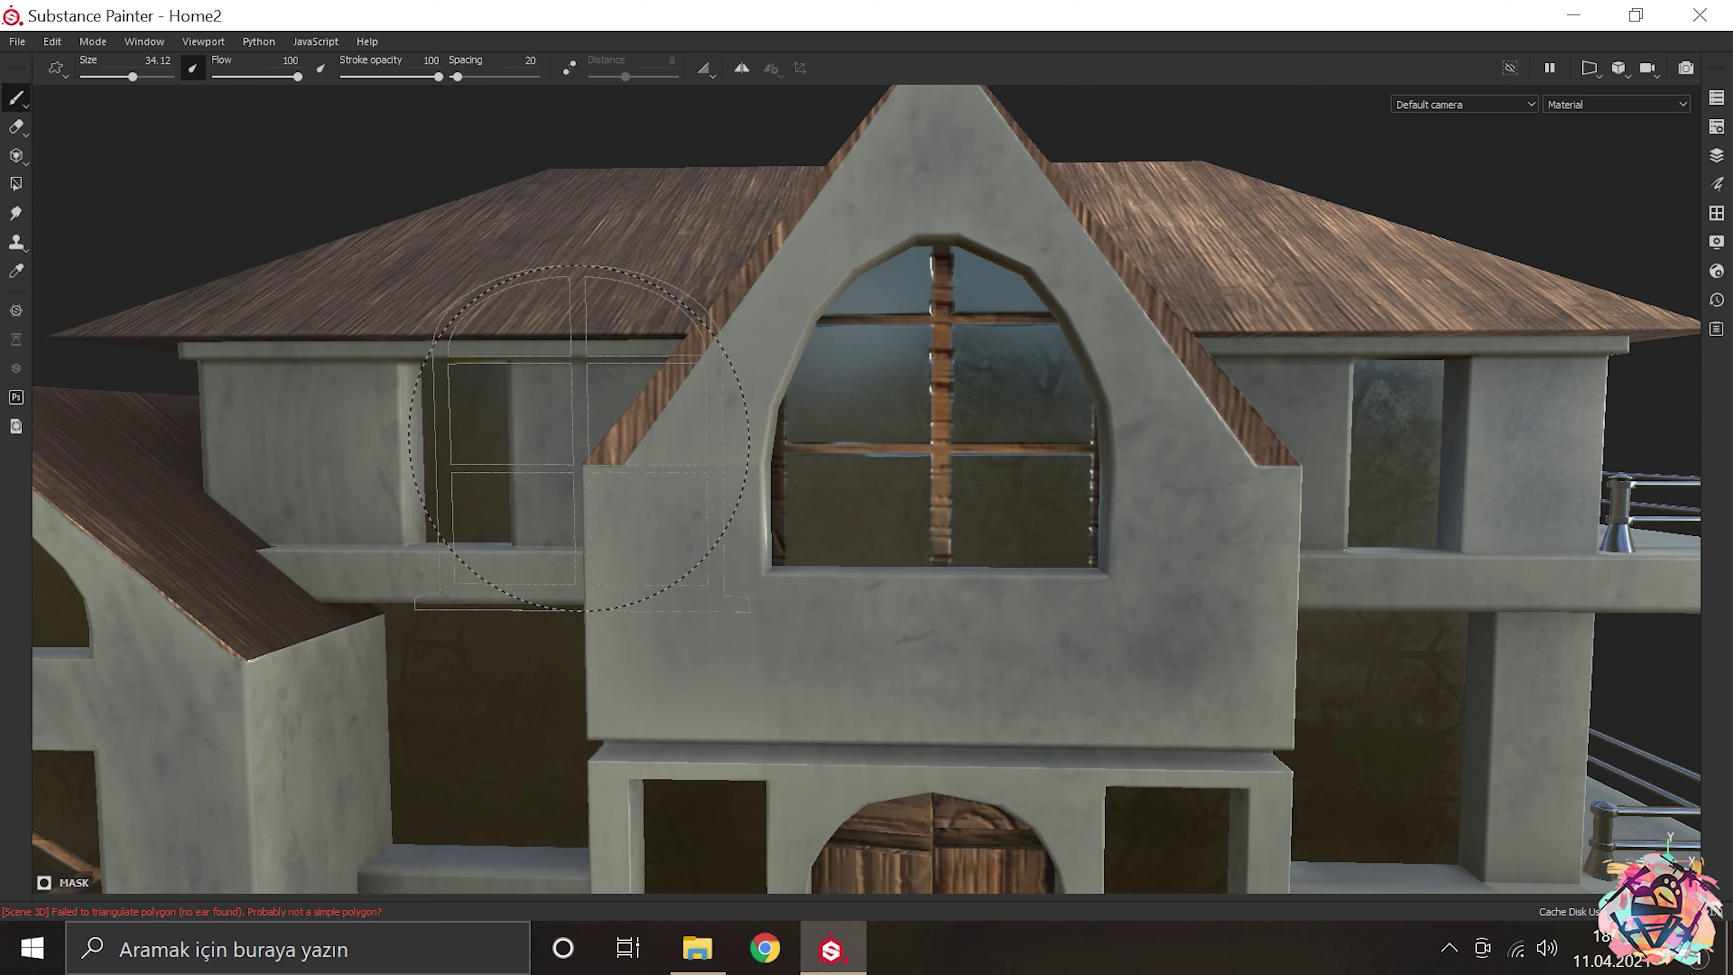
scroll("down", 3)
left_click_drag(576, 440, 1023, 588)
key("Tab")
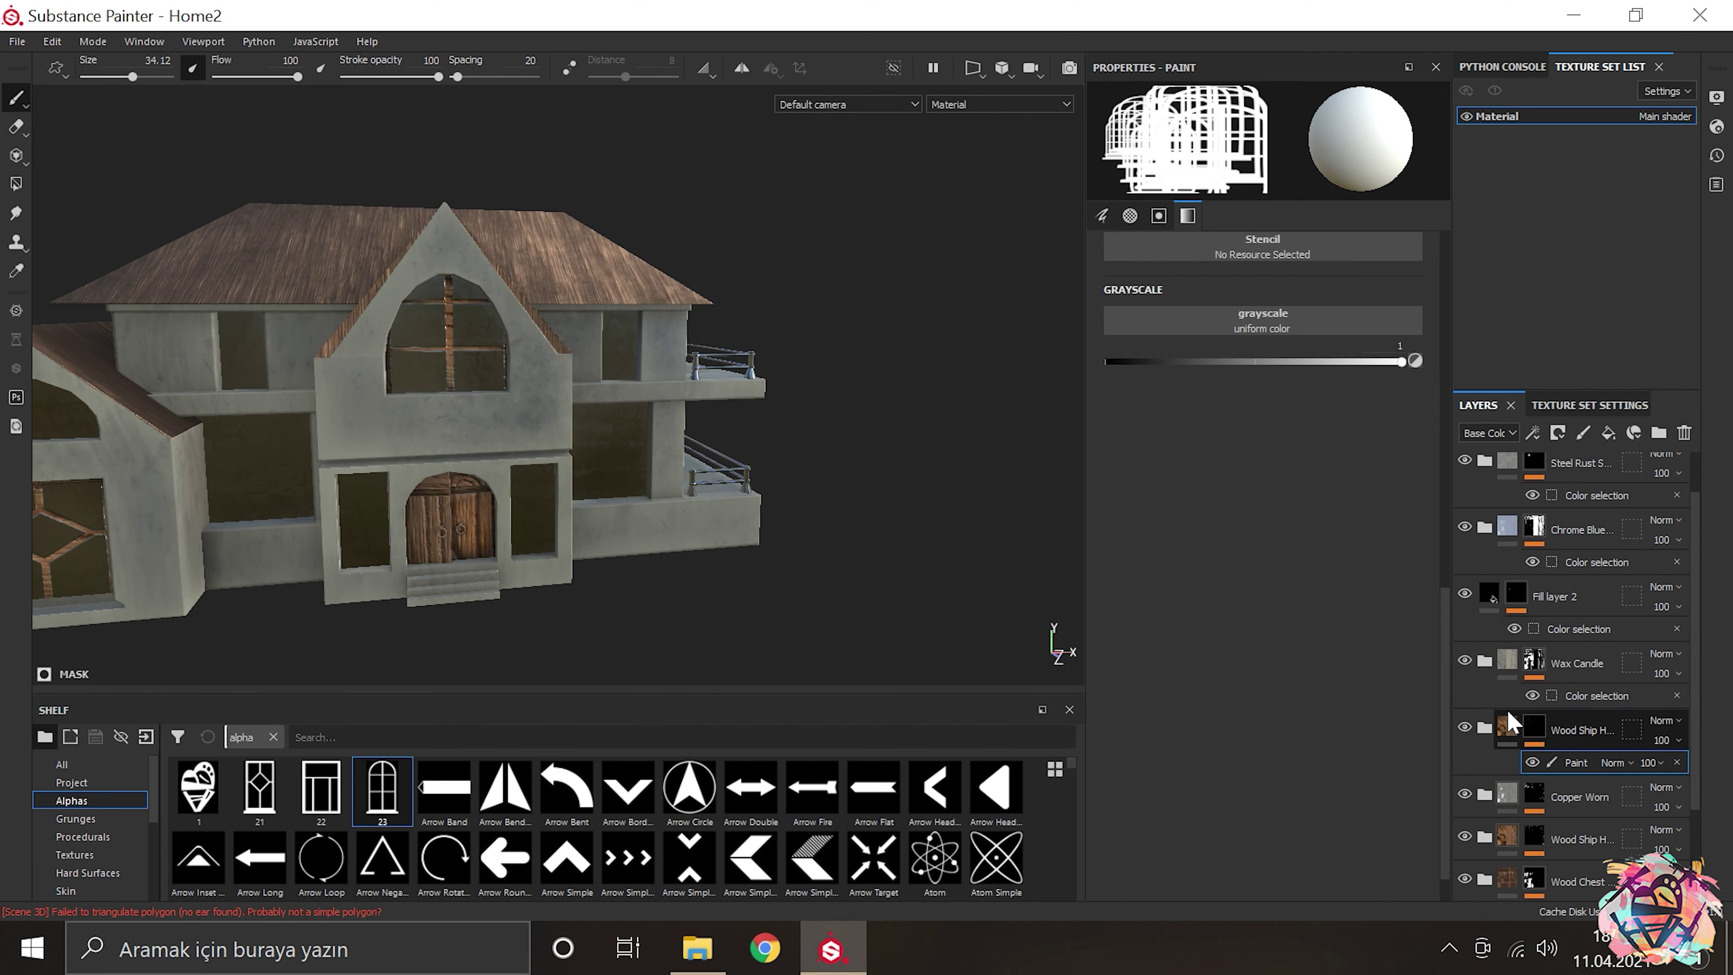
left_click(1583, 432)
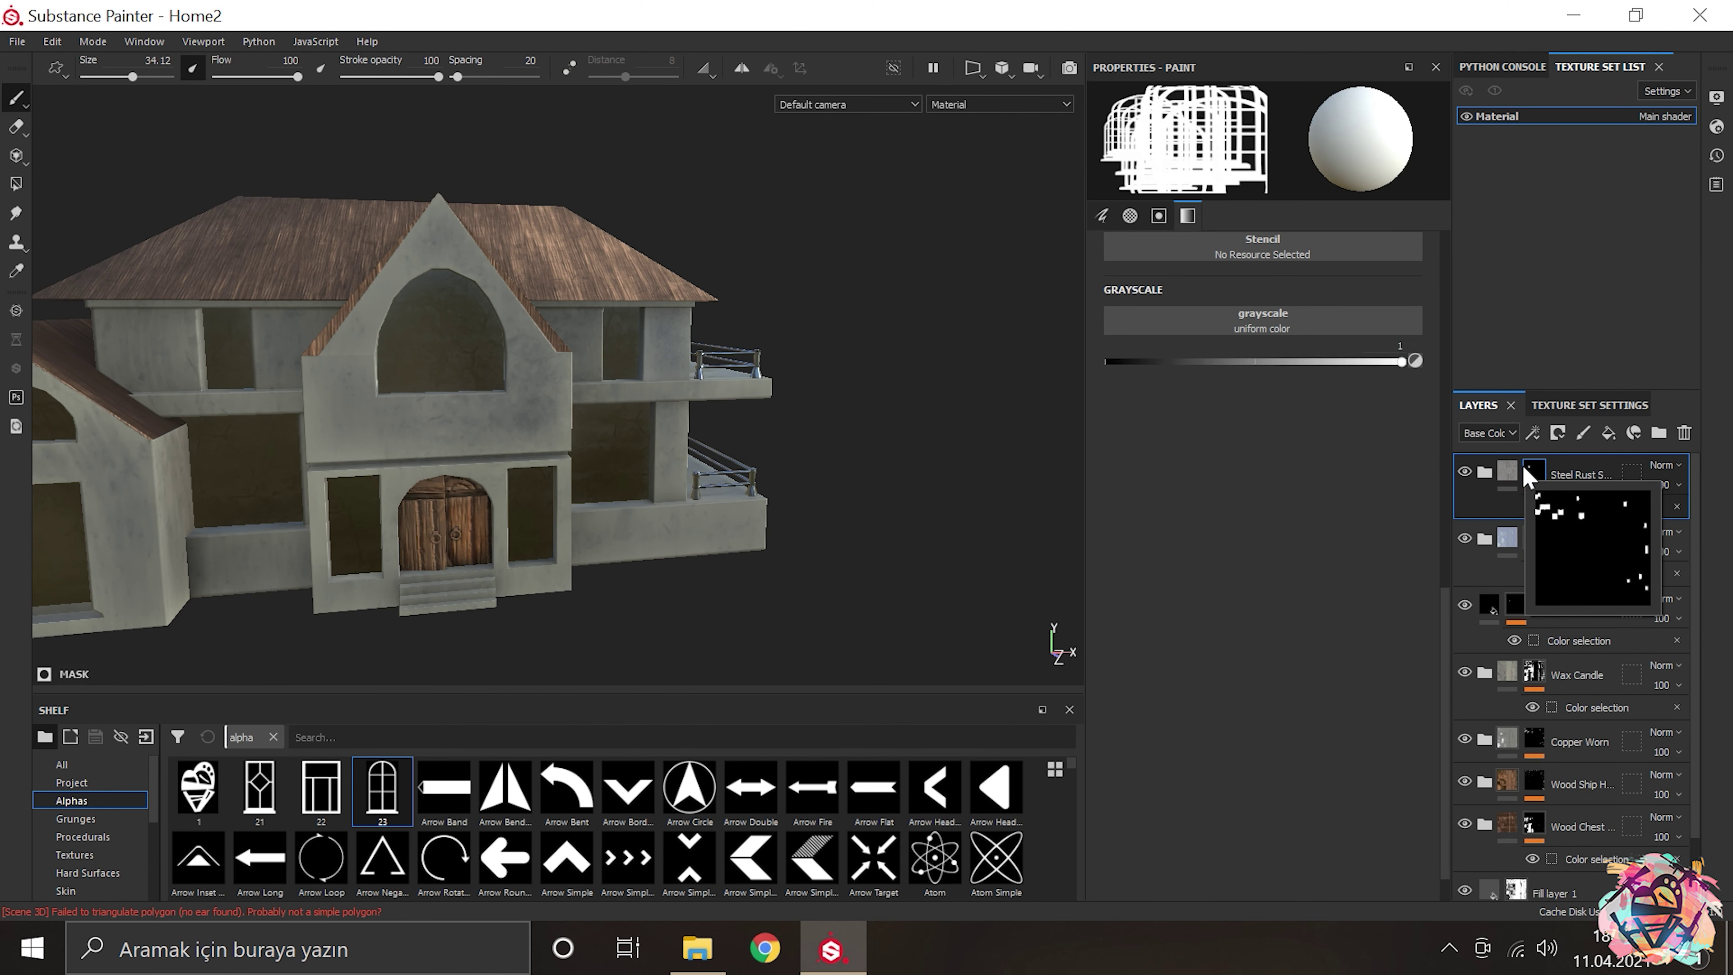
Step: Turn off base colour, metallic and roughness channels so the layer paints height only
left_click(1122, 314)
left_click(1262, 314)
left_click(1193, 314)
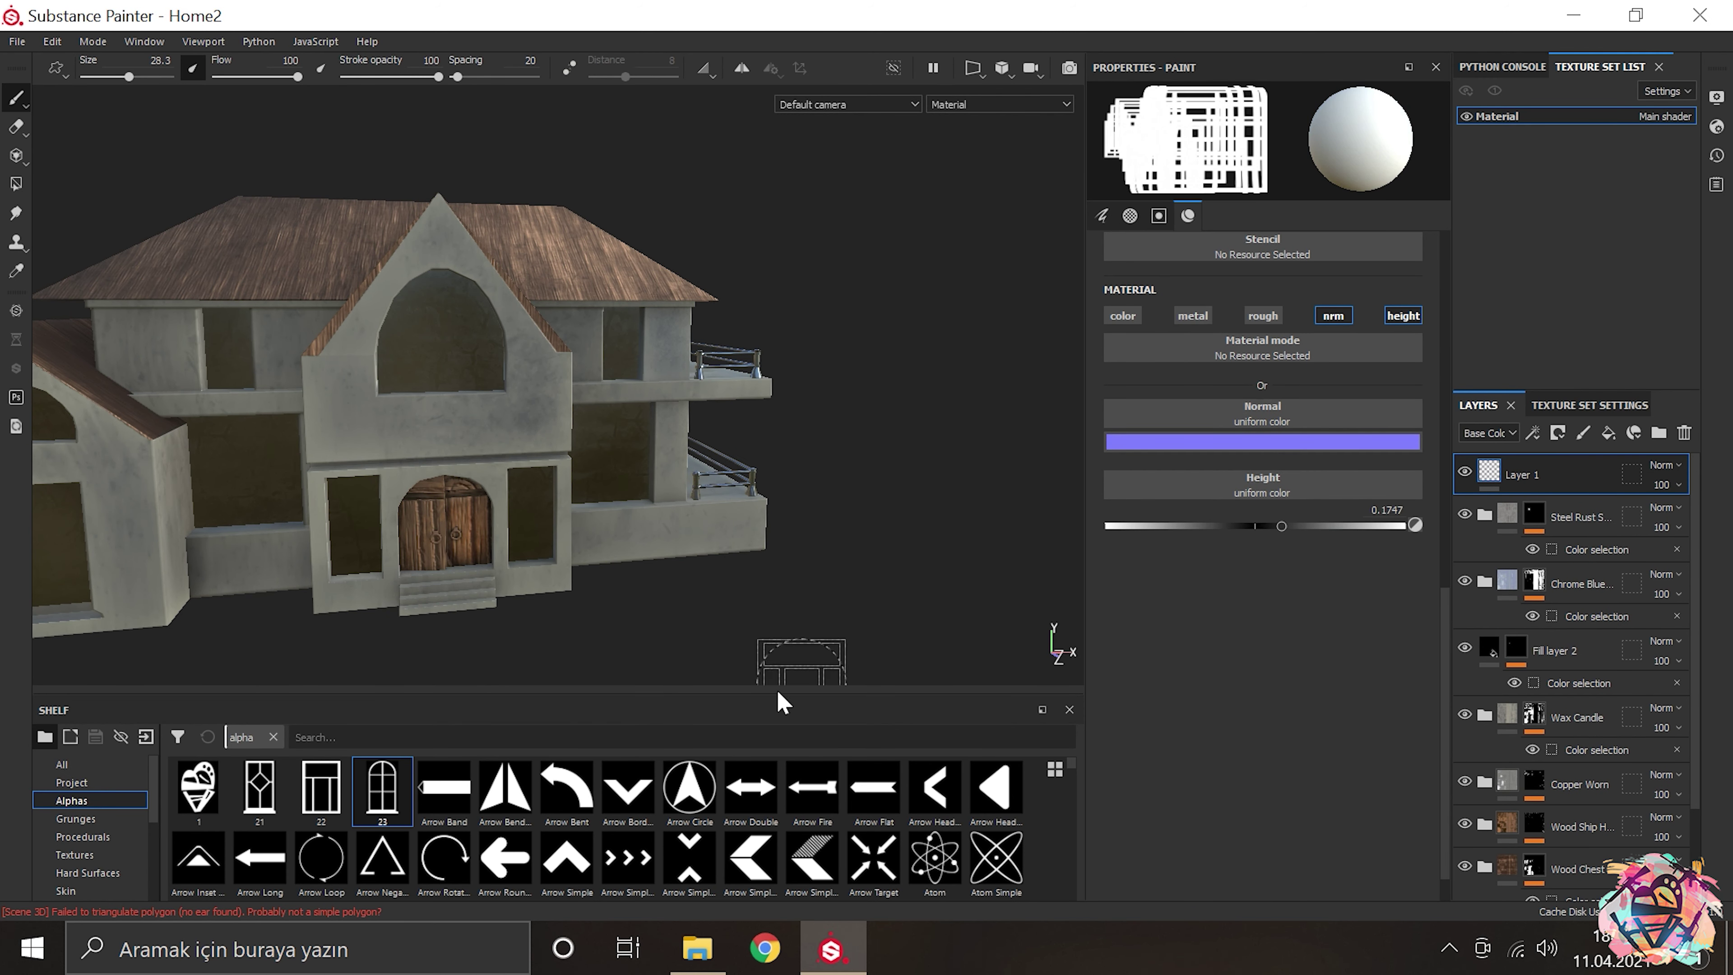
left_click(722, 950)
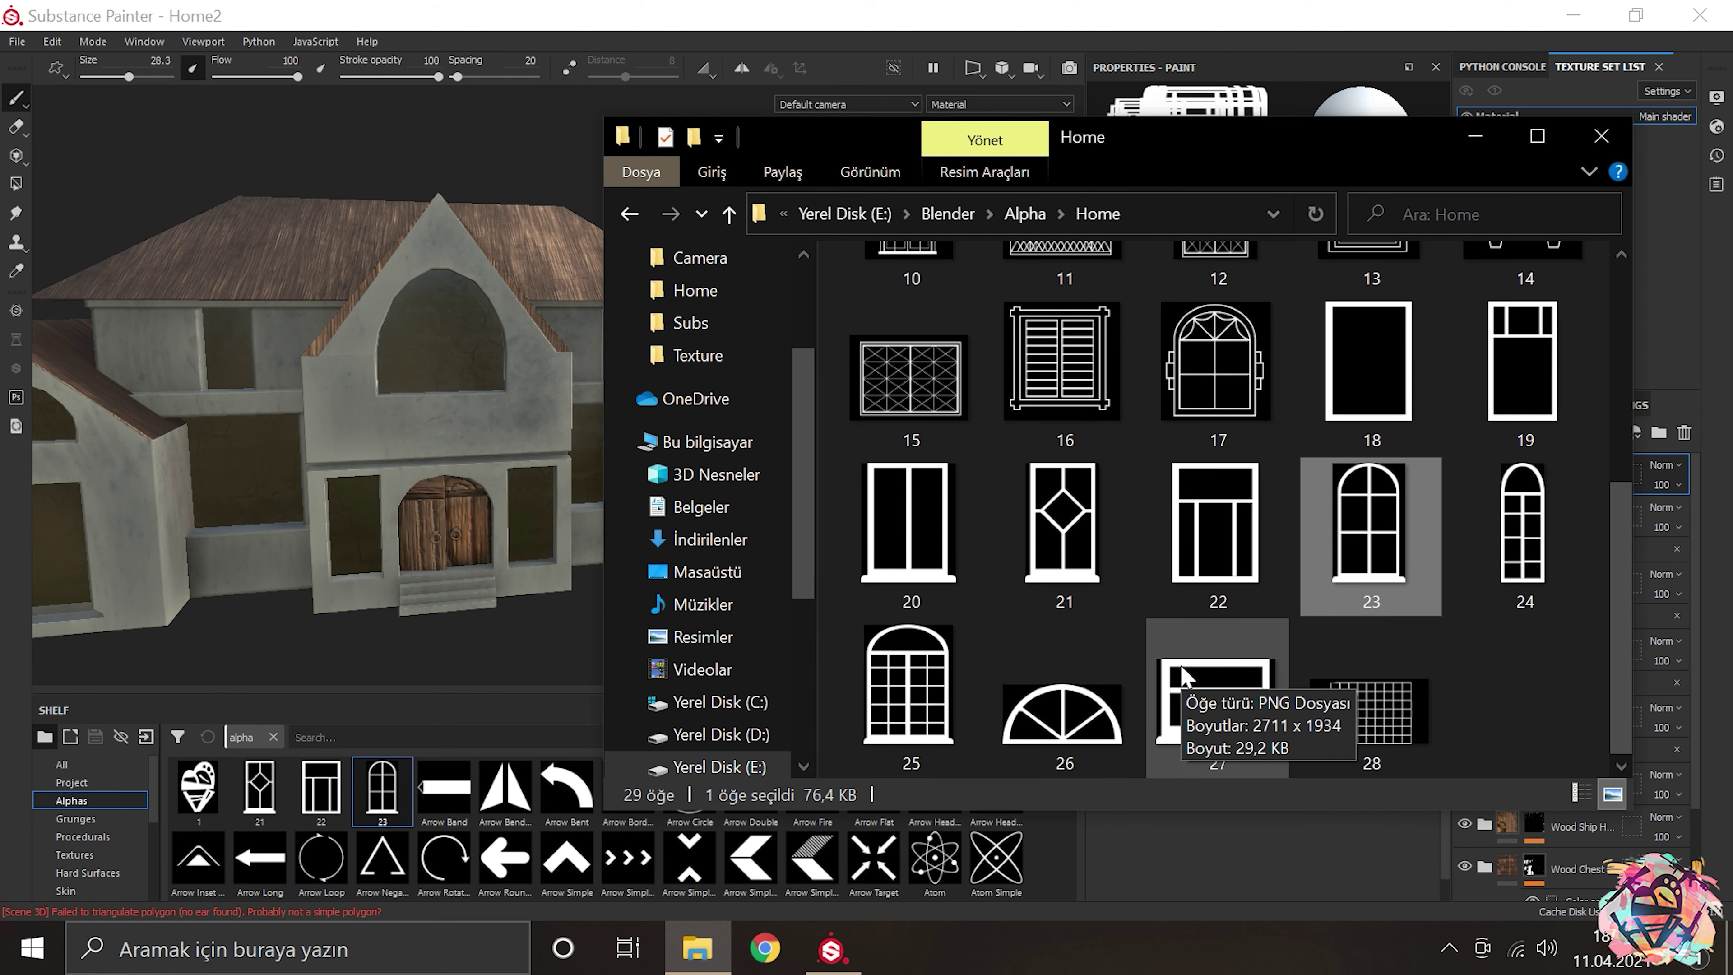
scroll("up", 3)
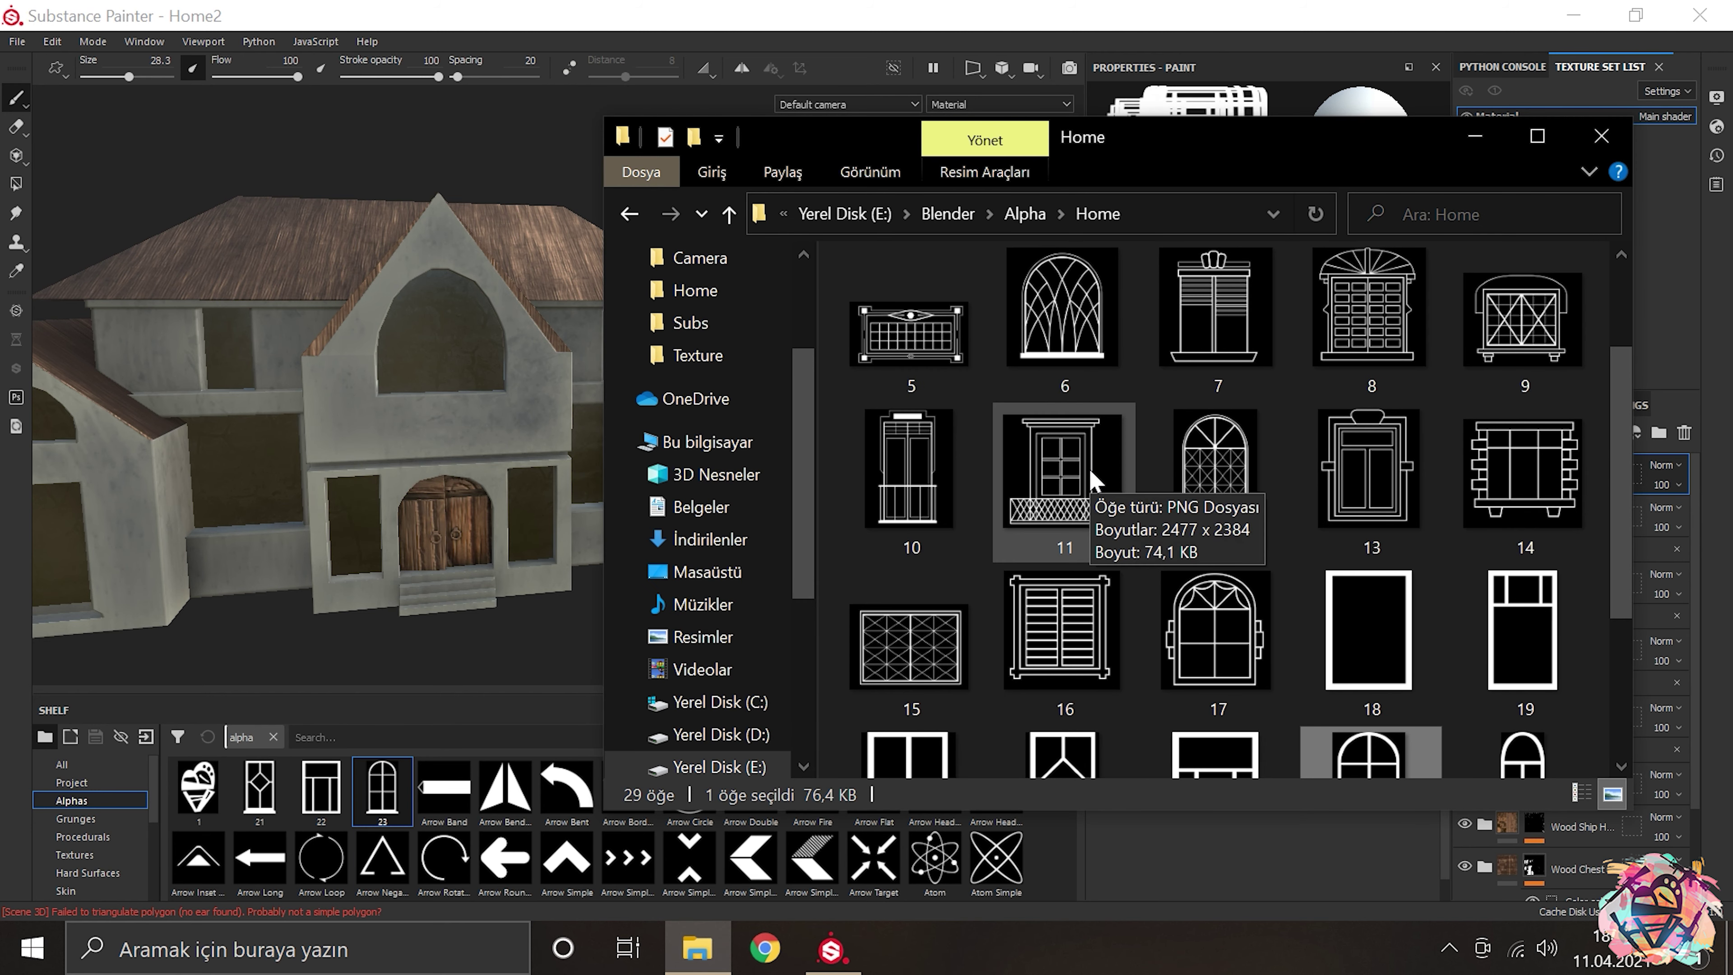
left_click(1087, 478)
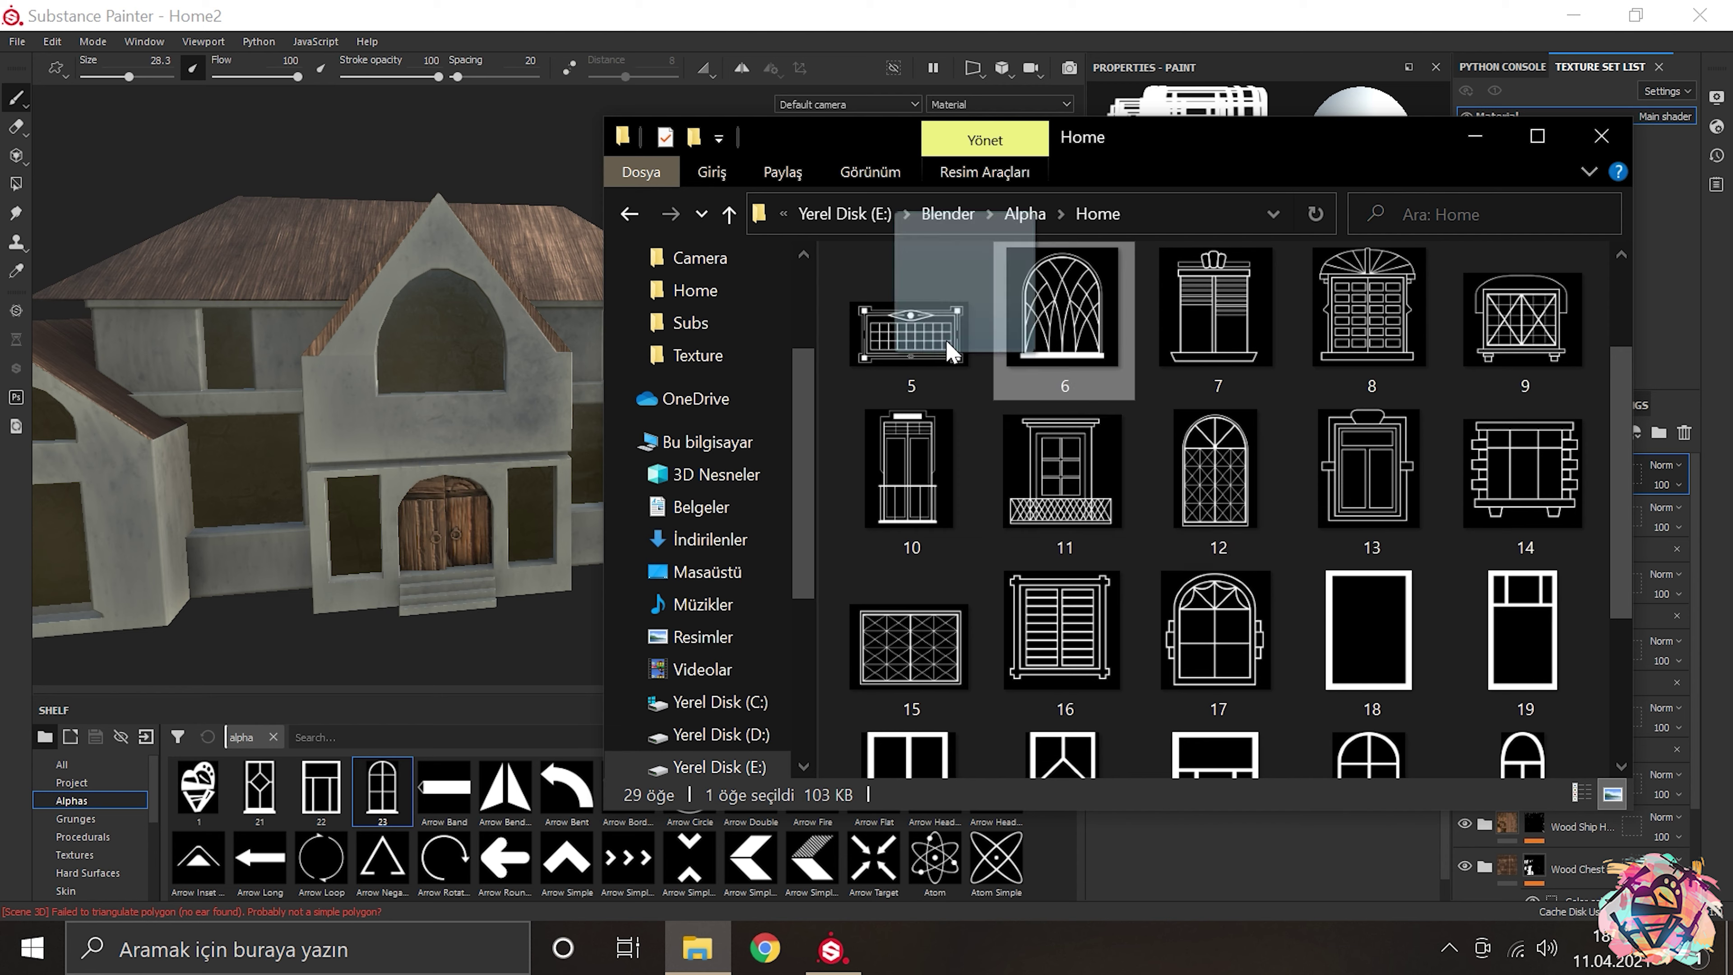
Step: Import window image 6 as an alpha and set it as the brush stamp
left_click_drag(1062, 307, 477, 792)
left_click(1089, 710)
left_click(984, 720)
key("Tab")
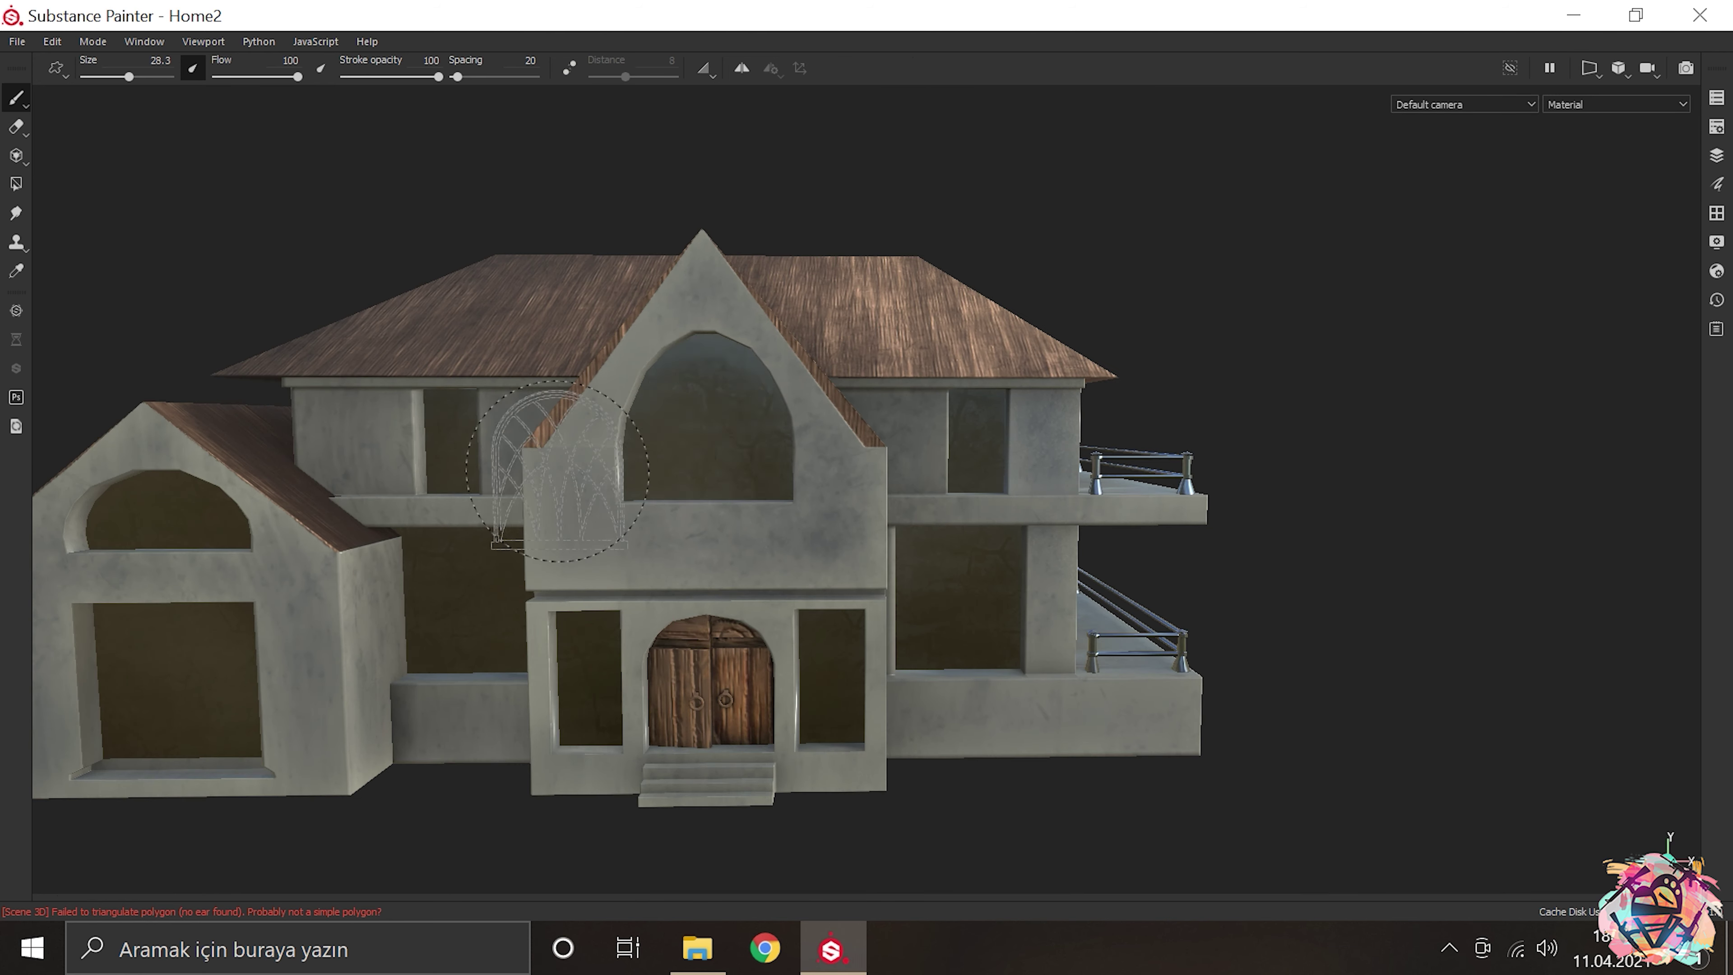
scroll("up", 3)
scroll("down", 3)
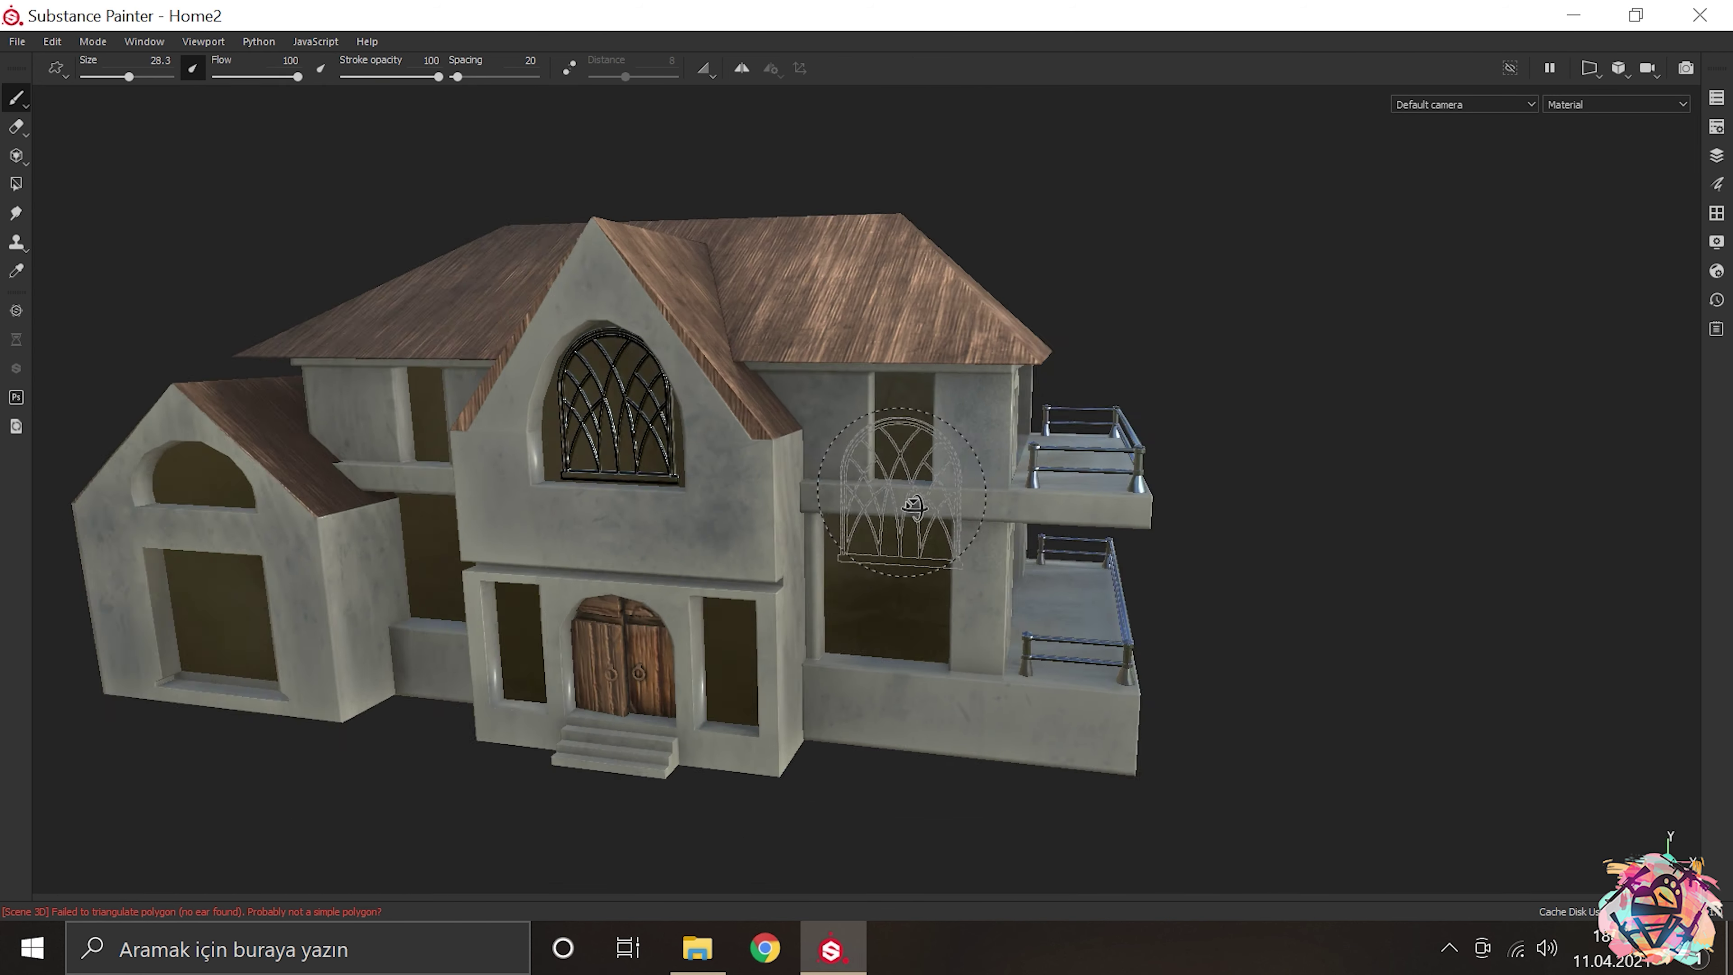
left_click_drag(1037, 492, 1119, 478)
Step: Size the alpha 6 brush to the gable's arched window and stamp the Gothic frame
scroll("up", 3)
scroll("up", 3)
left_click_drag(1269, 471, 825, 443)
scroll("down", 3)
scroll("down", 3)
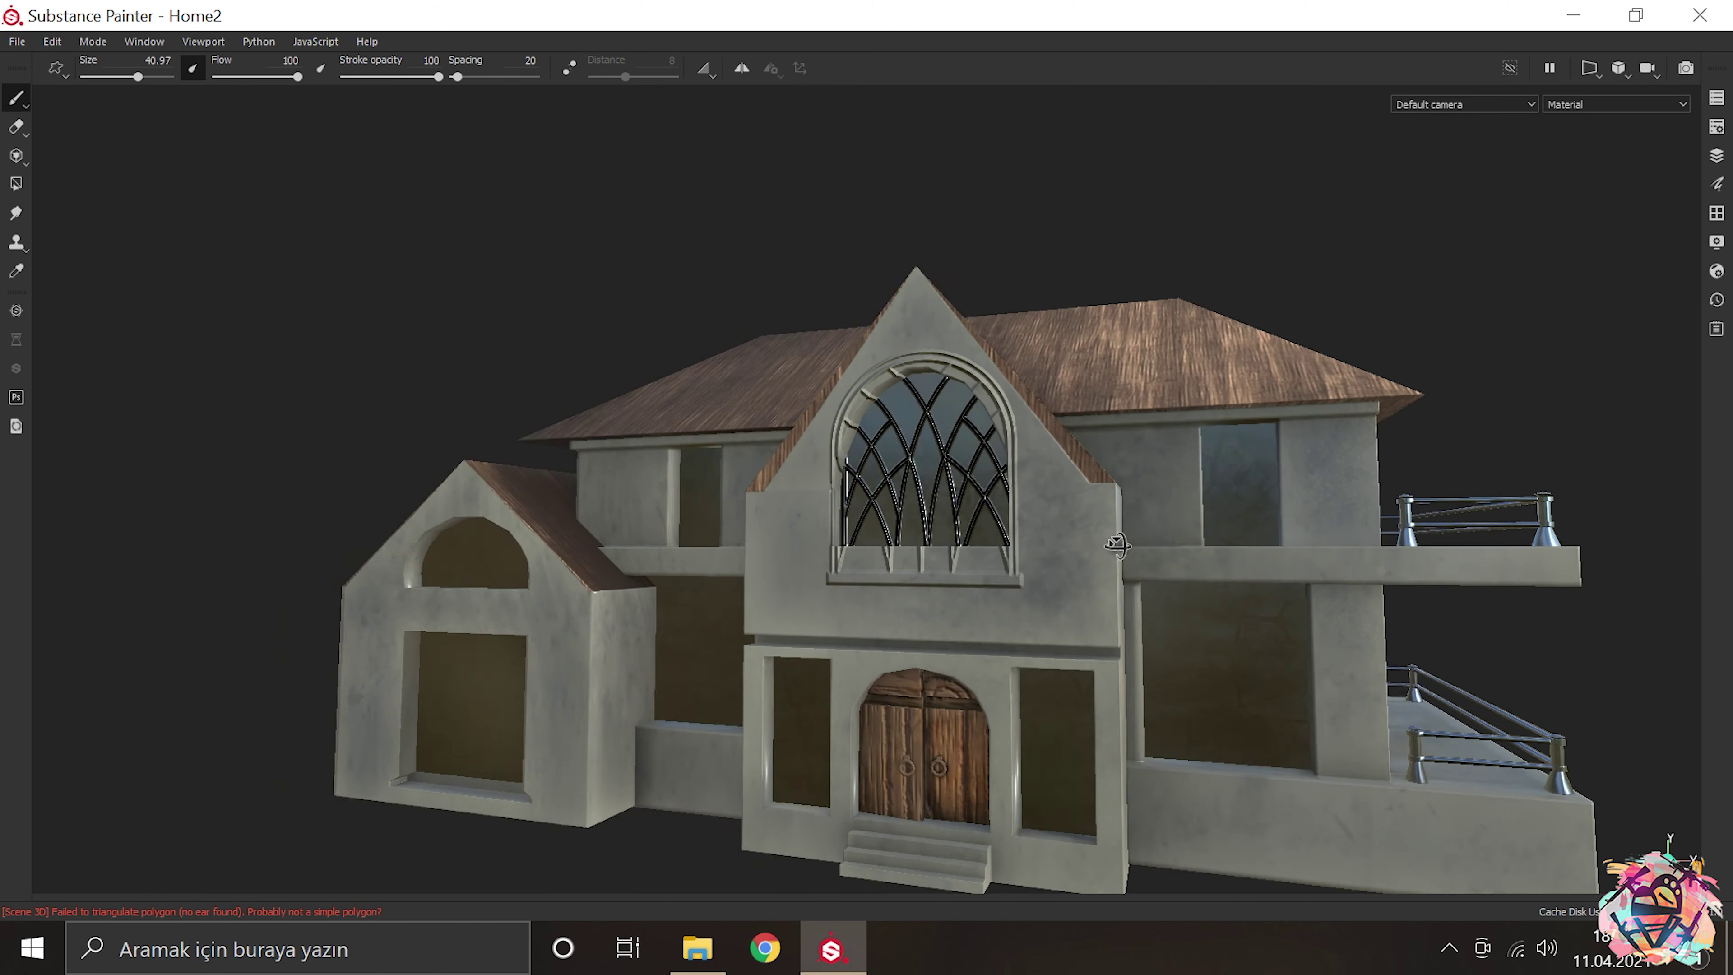
scroll("up", 3)
scroll("up", 3)
scroll("down", 3)
key("Tab")
Step: Mask Layer 1 with a colour selection set to red
right_click(1516, 471)
left_click(1569, 502)
left_click(1404, 282)
left_click(688, 464)
key("Tab")
scroll("down", 3)
scroll("up", 3)
scroll("down", 3)
key("Tab")
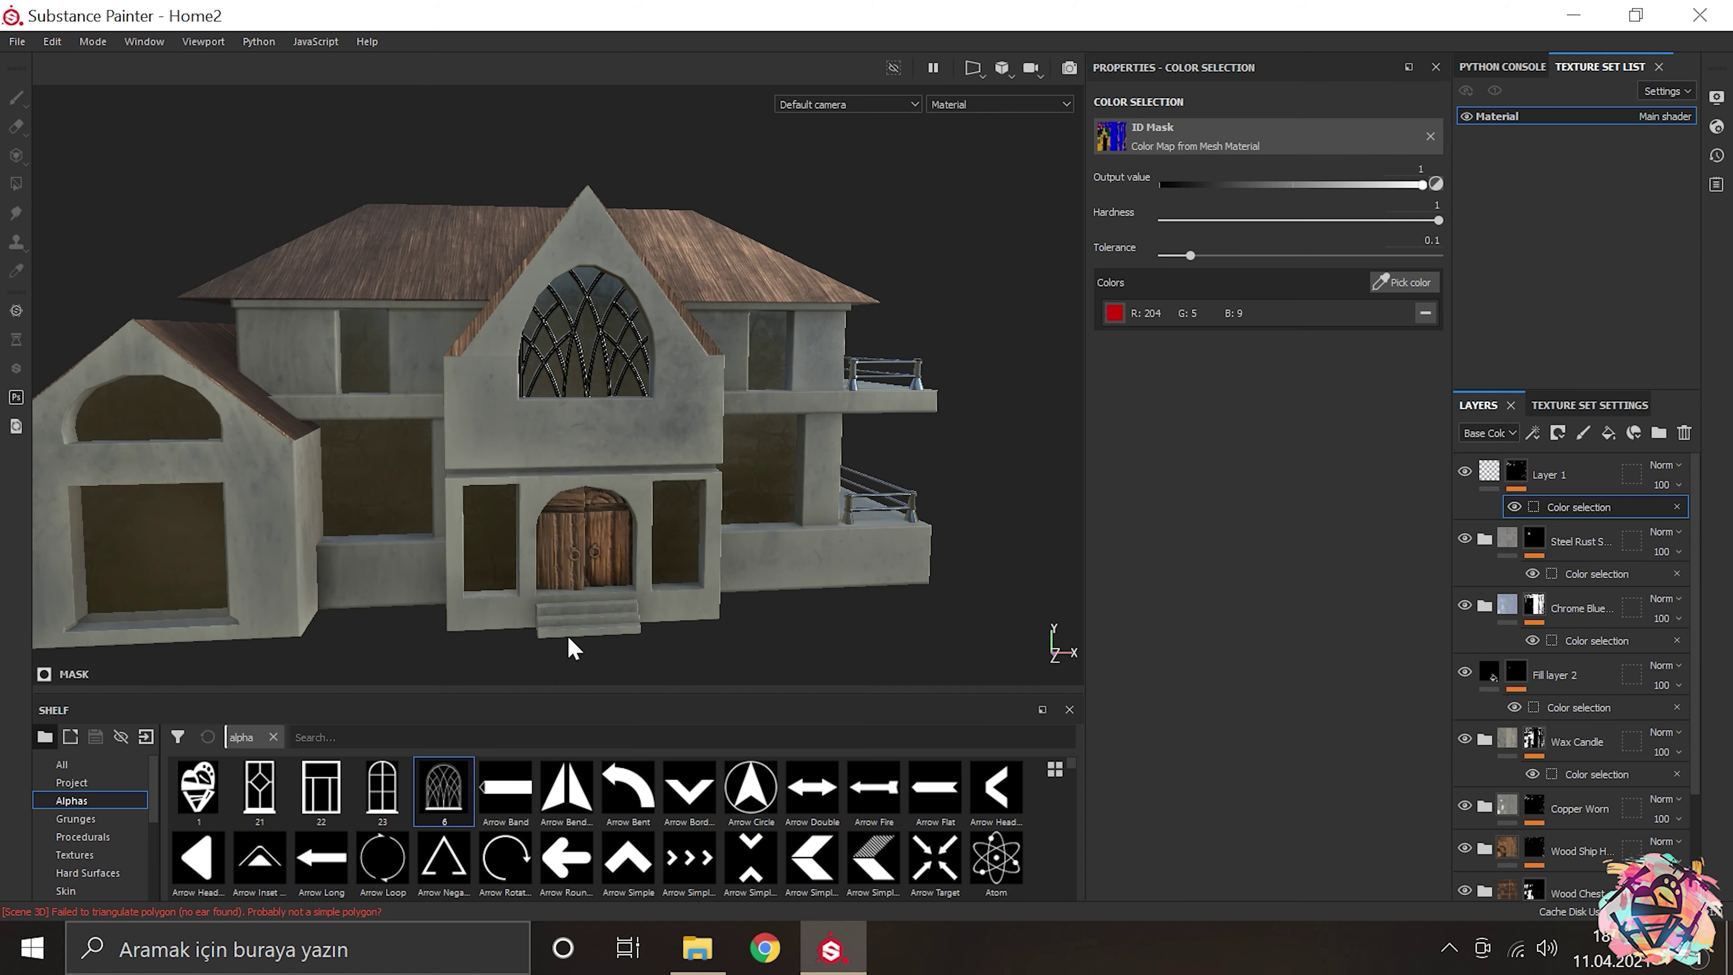
key("Tab")
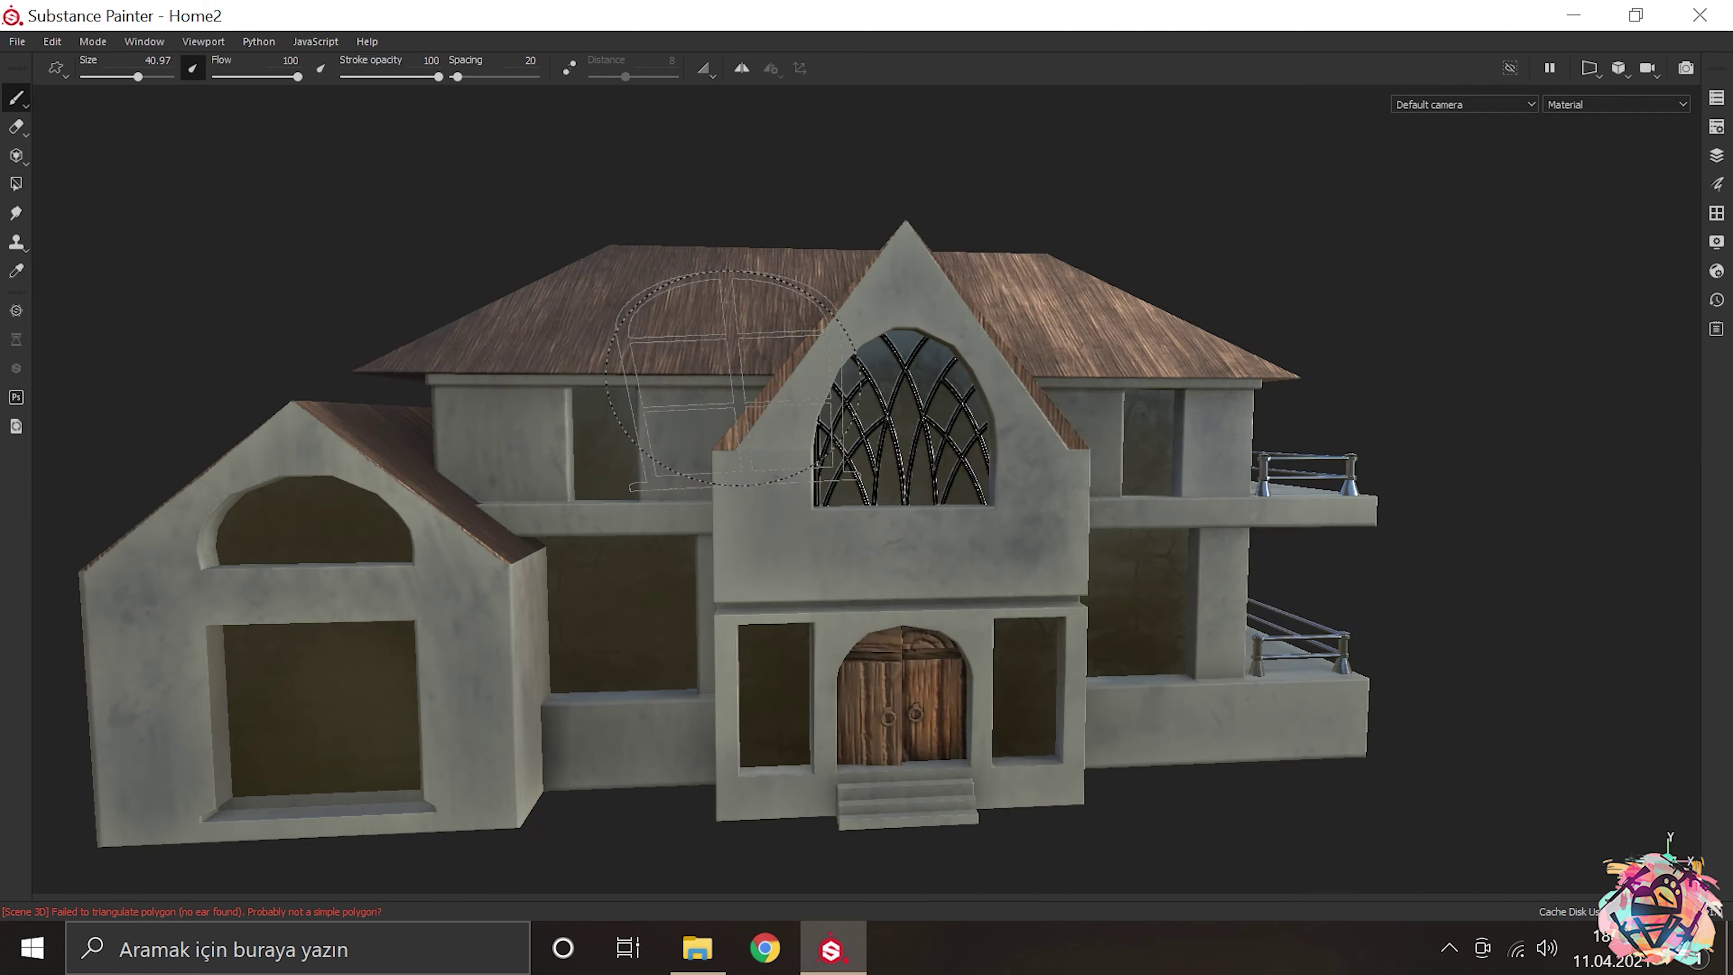
Step: Import window image 25 as an alpha and set it as the brush stamp
left_click_drag(750, 437, 793, 457)
scroll("up", 3)
left_click_drag(656, 479, 676, 487)
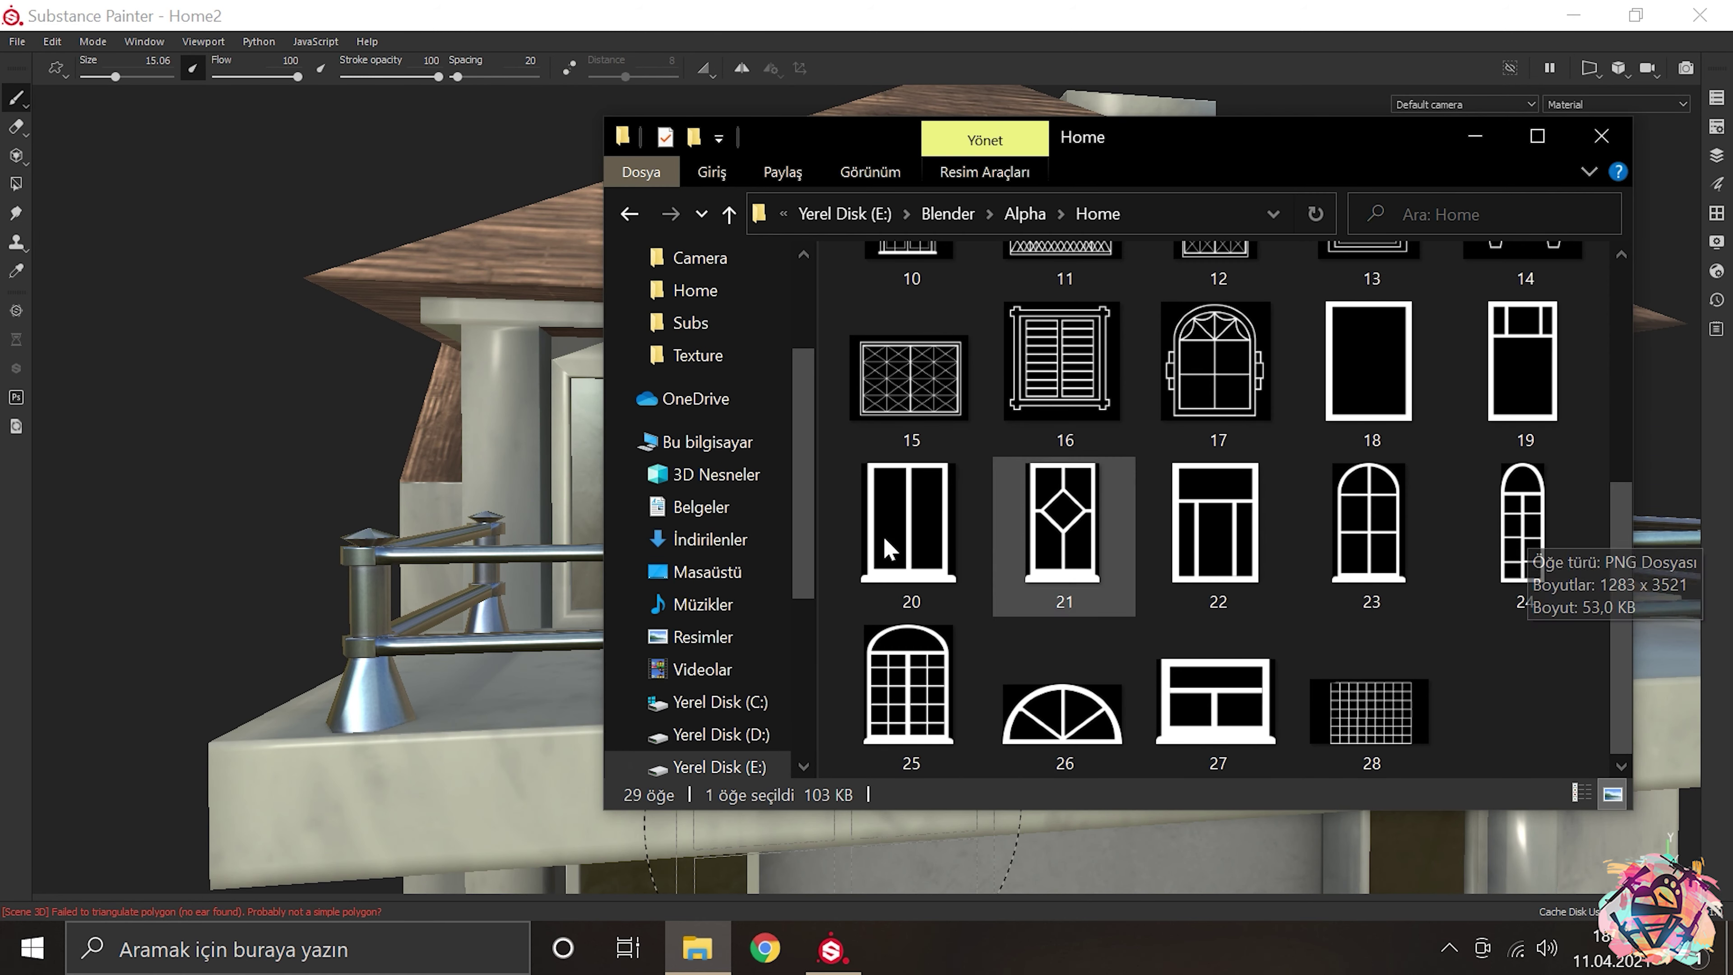
left_click_drag(907, 689, 464, 751)
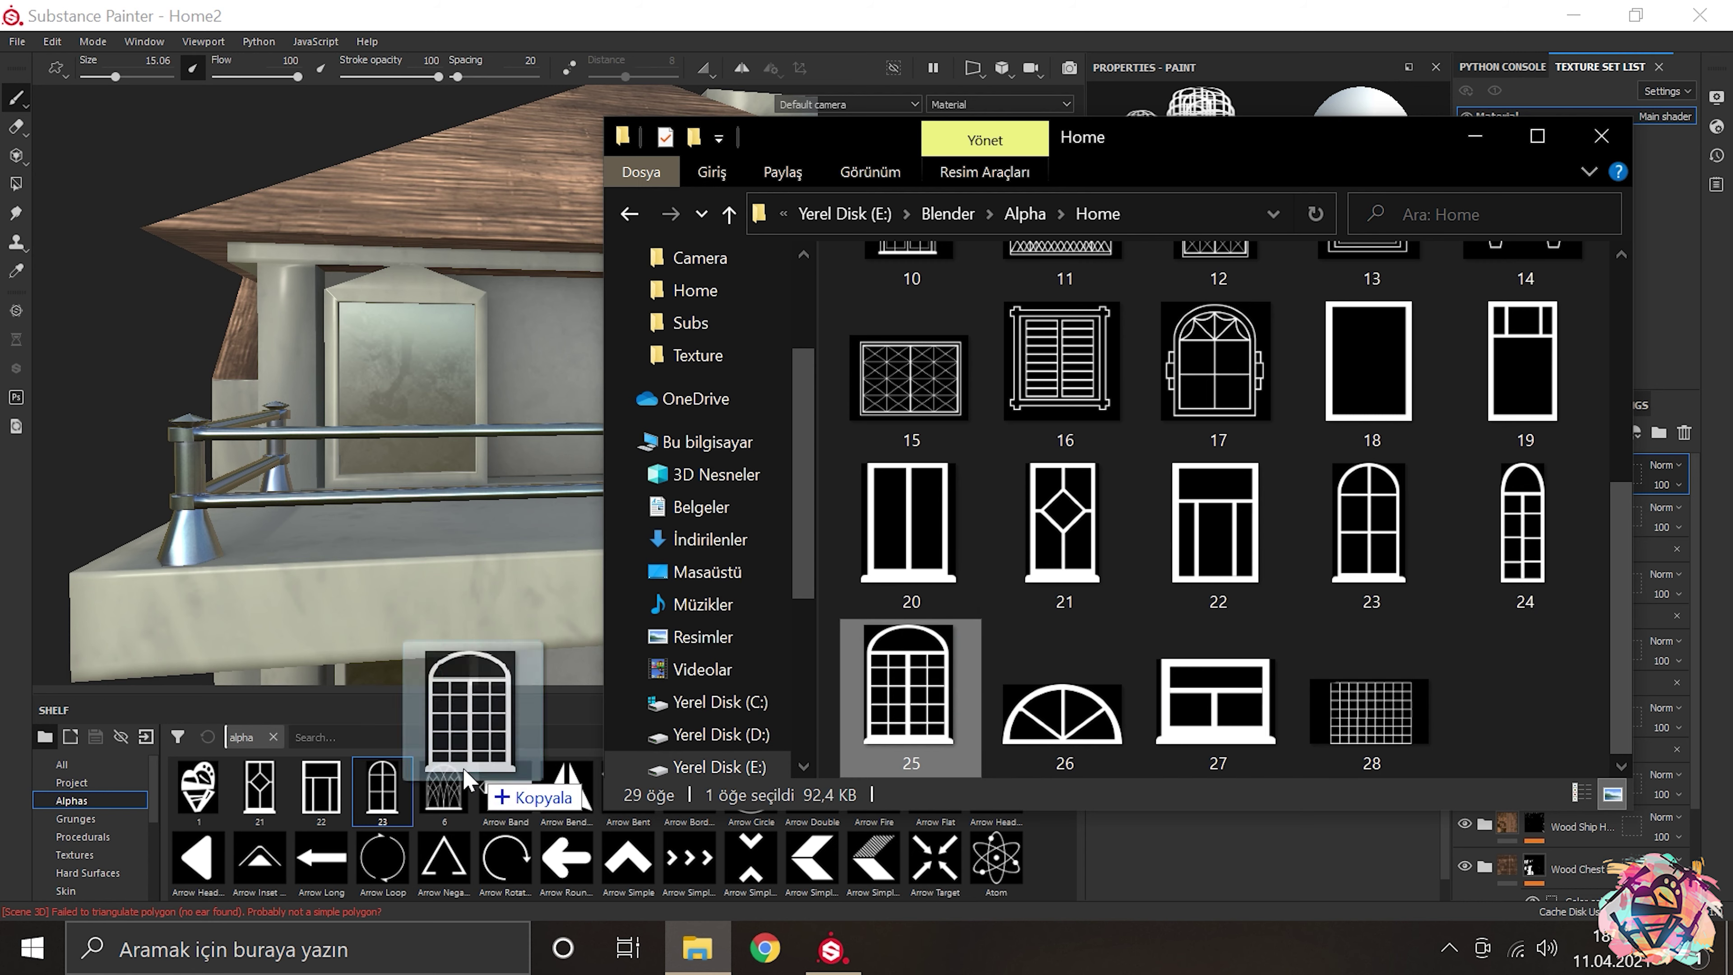
left_click(1085, 294)
left_click(1086, 710)
left_click(983, 720)
Step: Stamp alpha 25's arched grid frame onto the rear upper balcony window
key("Tab")
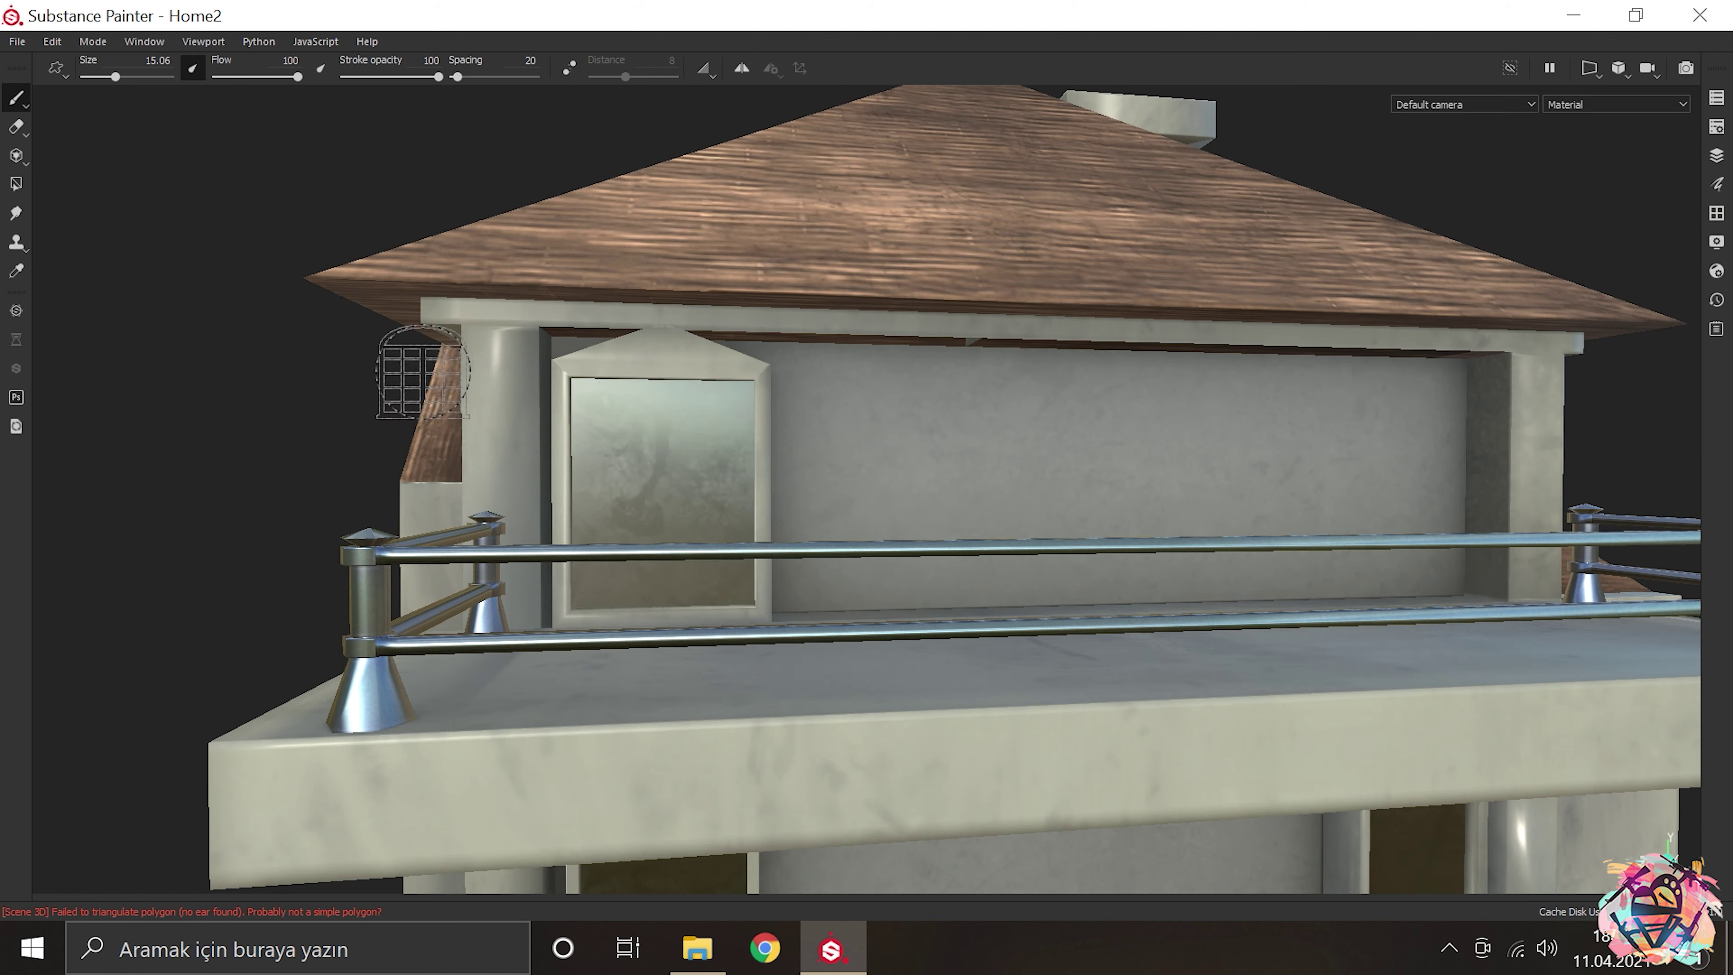
left_click(666, 491)
scroll("down", 3)
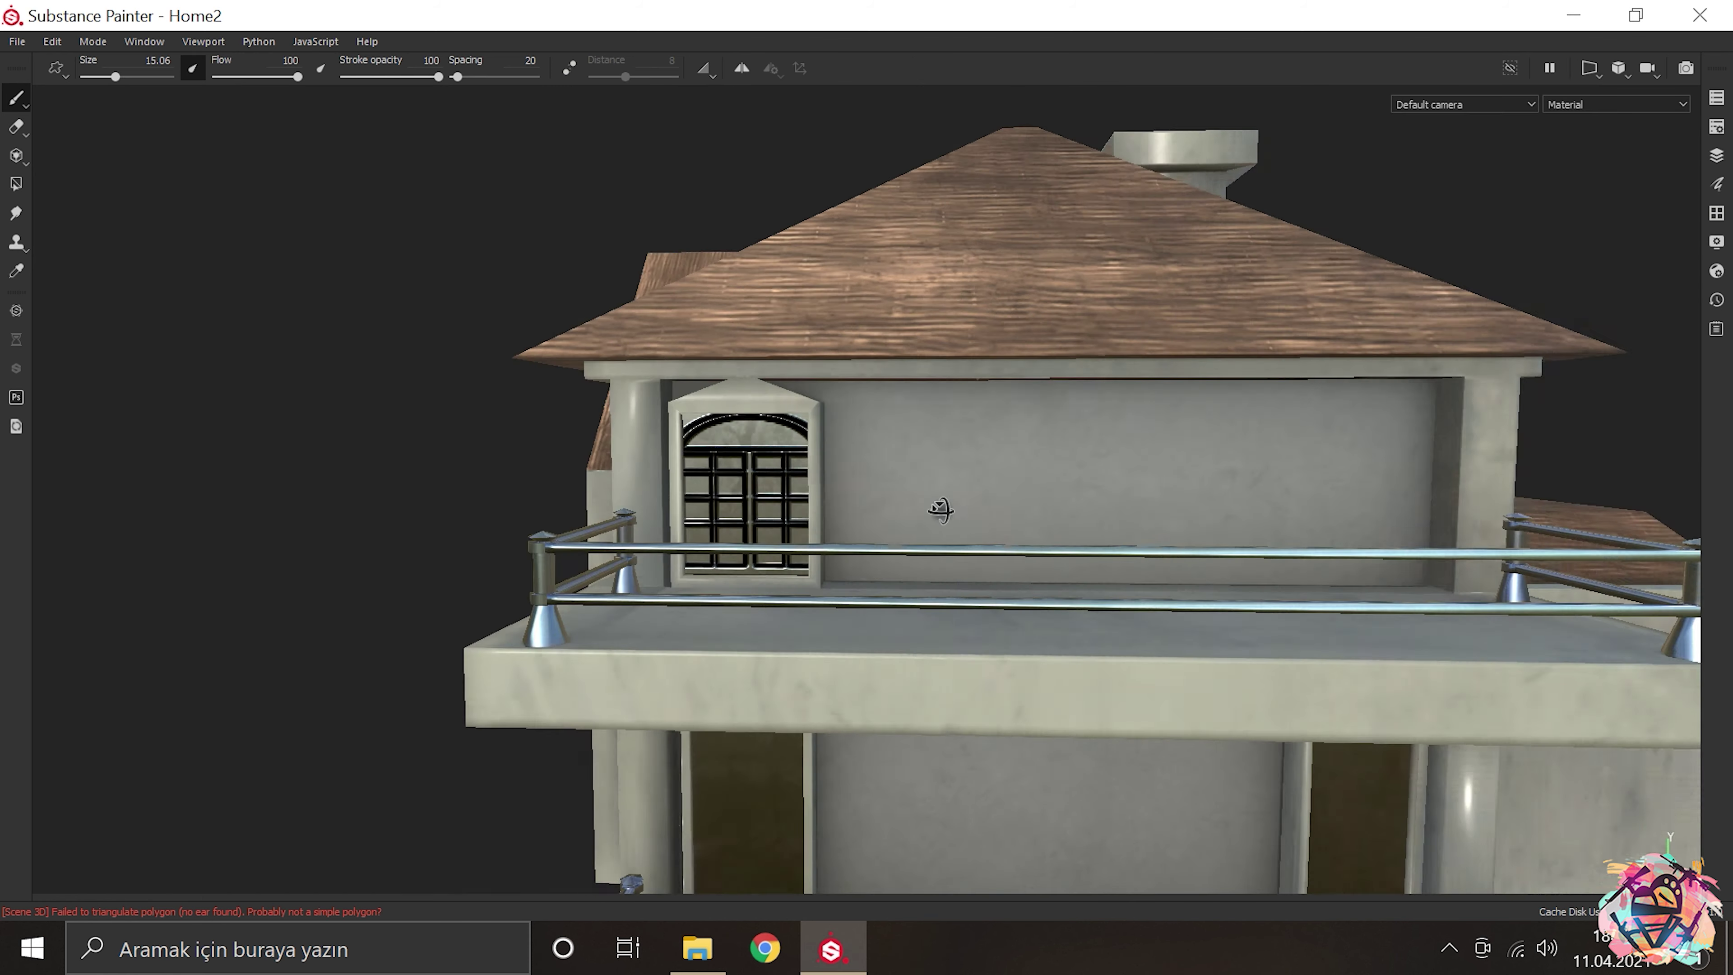
scroll("up", 3)
scroll("down", 3)
scroll("up", 3)
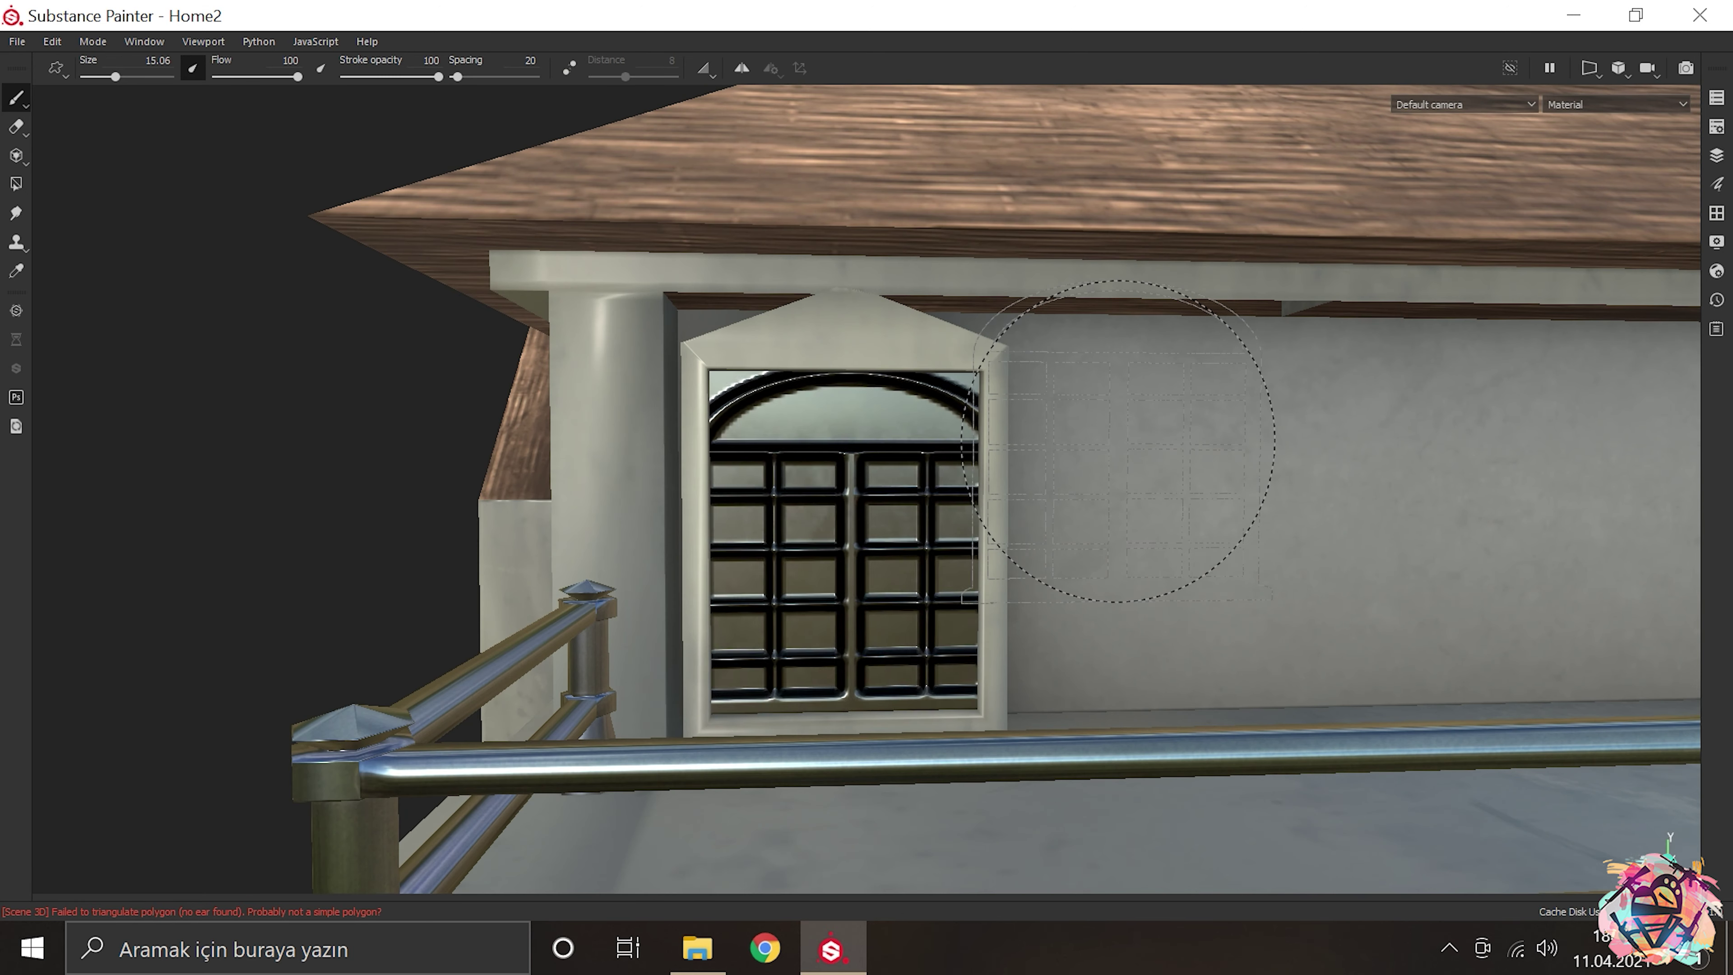
key("Tab")
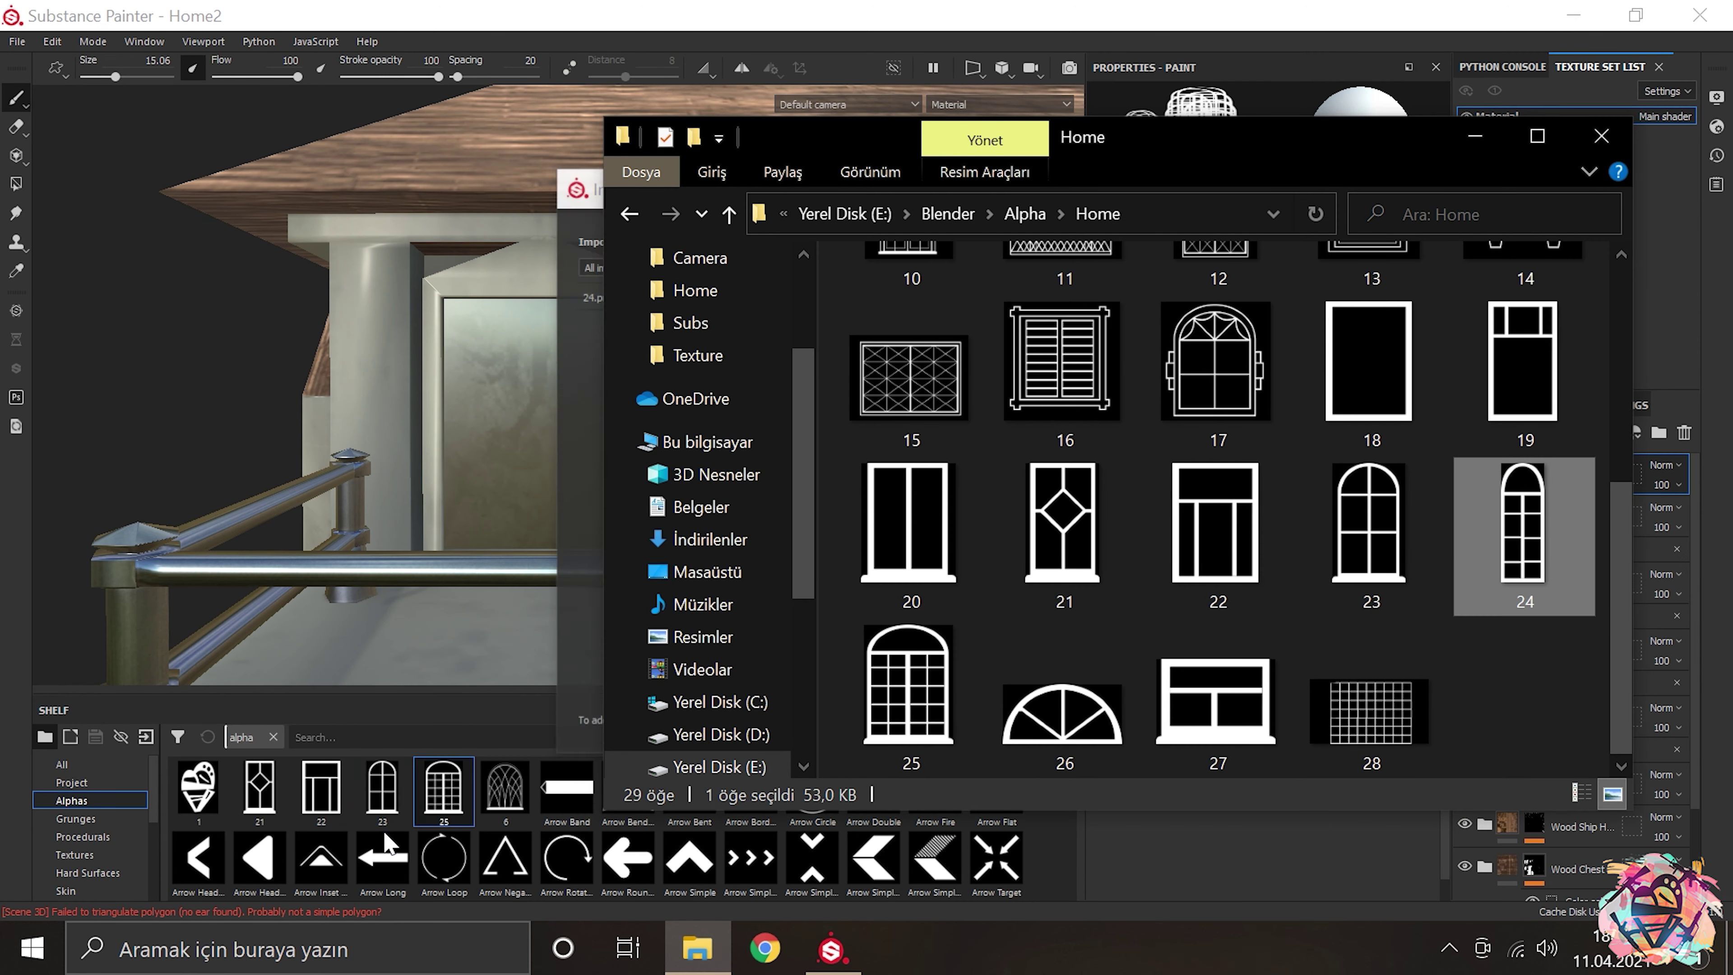
Step: Import window image 24 onto the alphas shelf
left_click_drag(1543, 541, 1070, 310)
left_click(1081, 718)
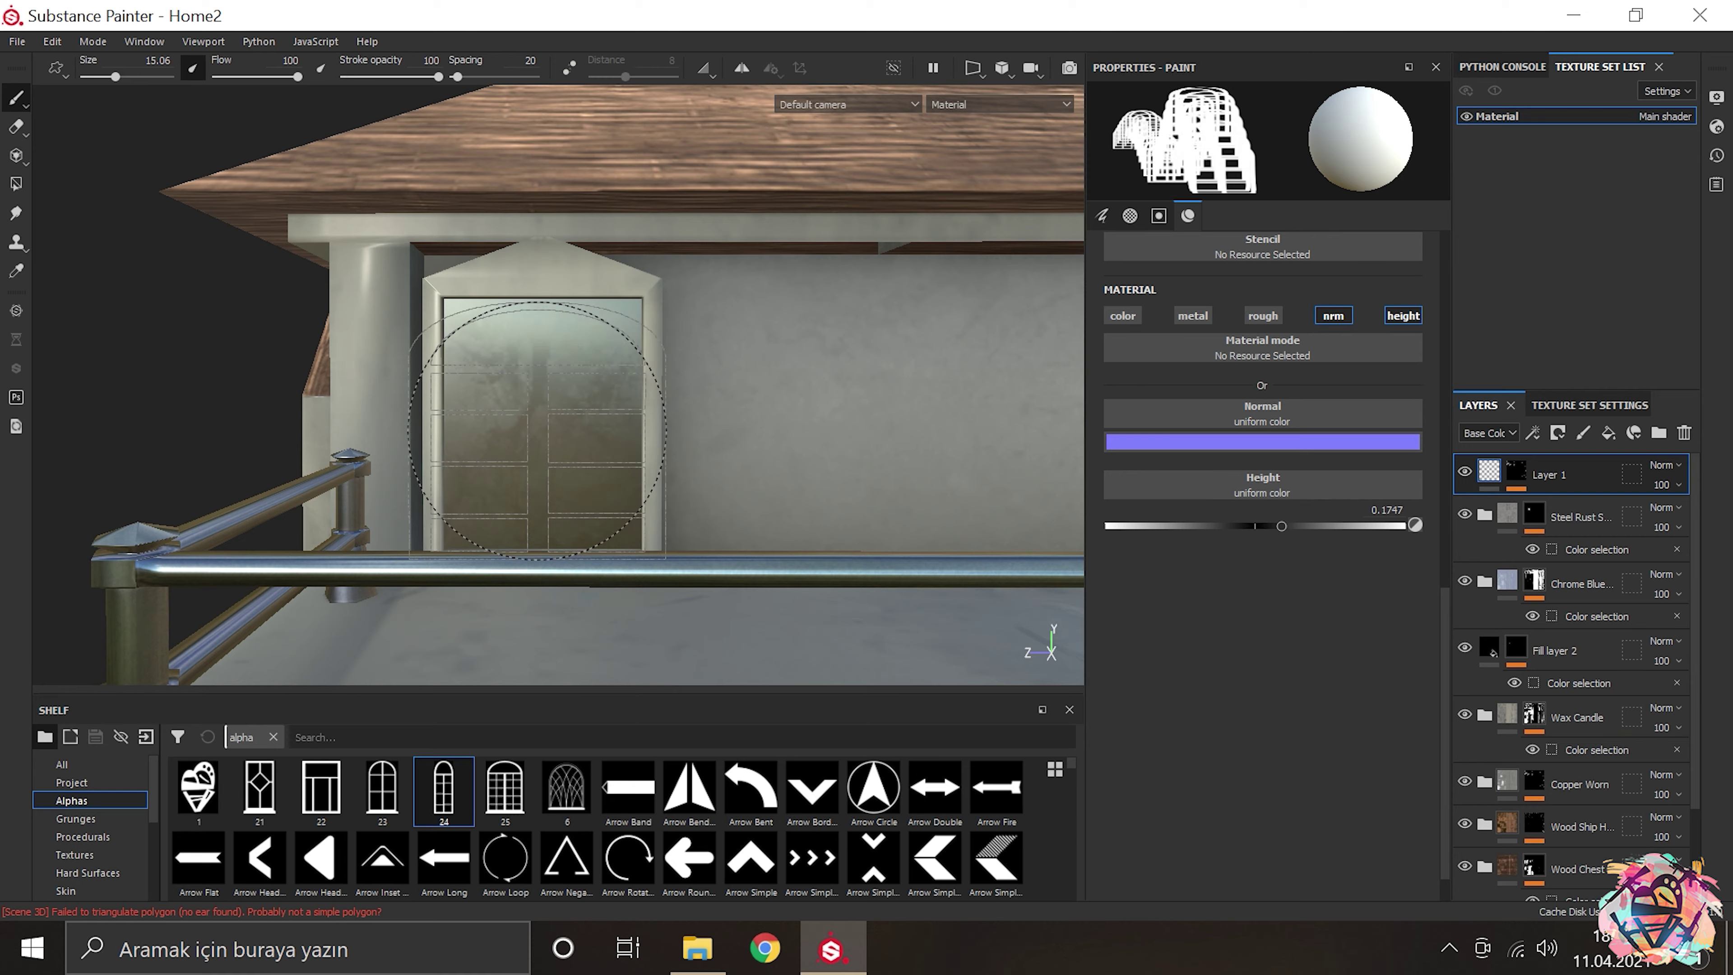
key("Tab")
scroll("up", 3)
scroll("down", 3)
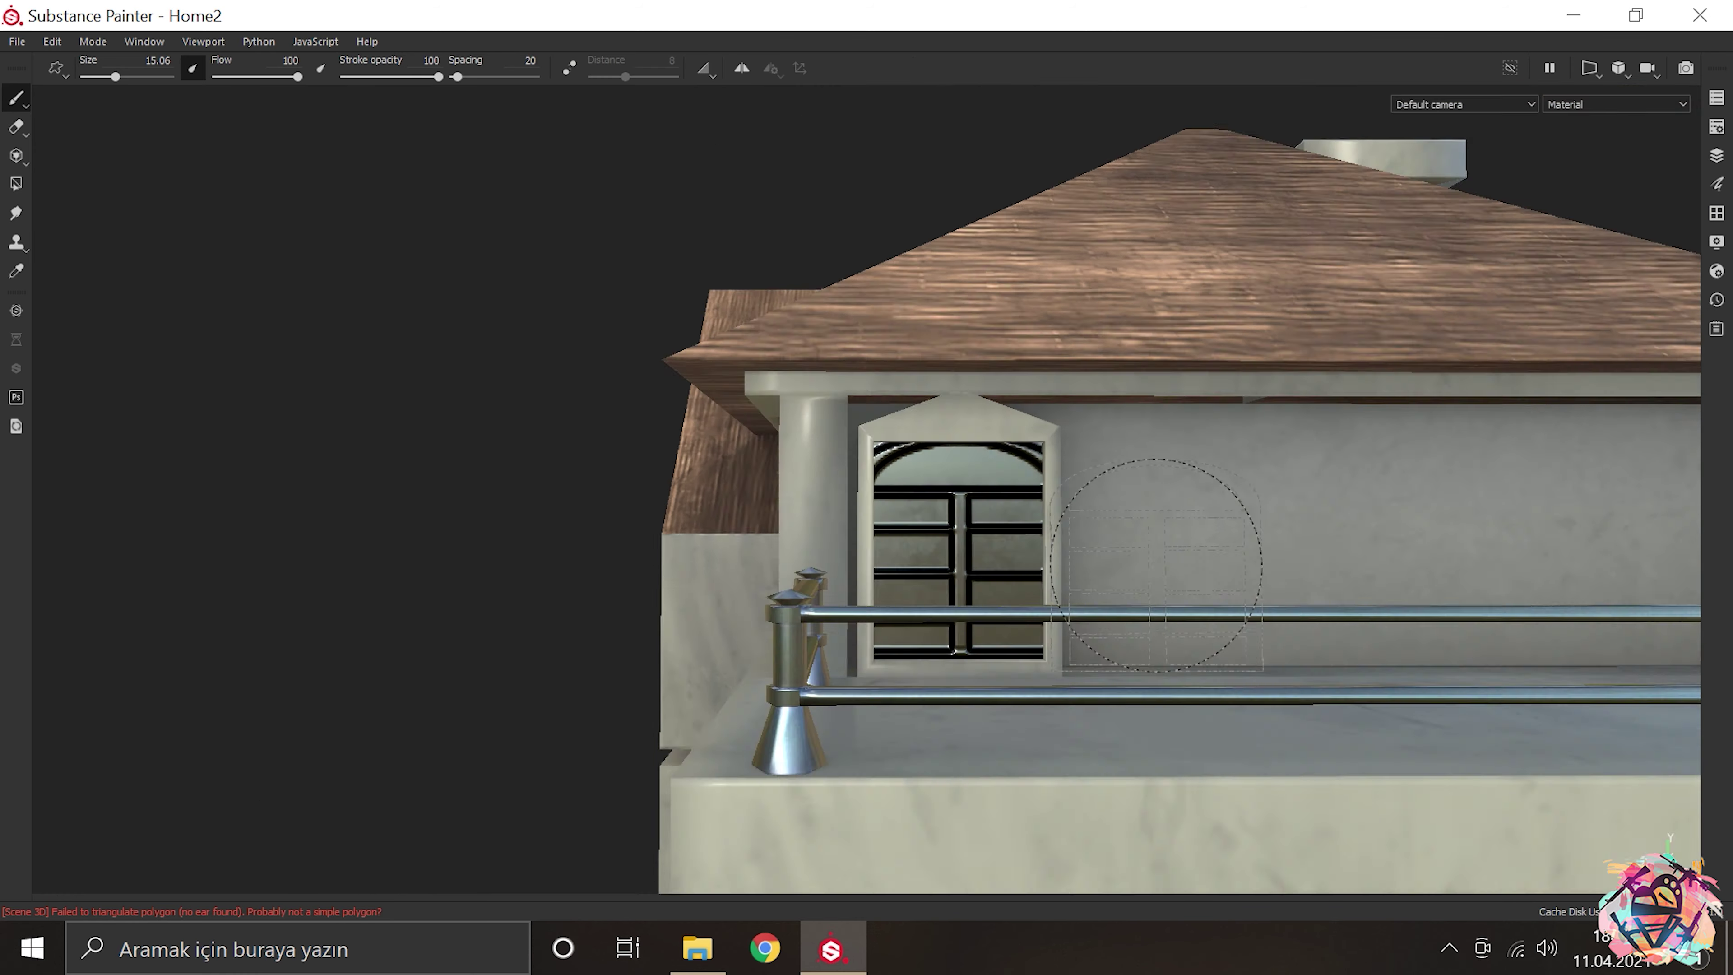
scroll("down", 3)
Step: Orbit from the front of the house round to an angled view of the back
left_click_drag(1207, 612, 1417, 543)
left_click_drag(1417, 543, 1122, 523)
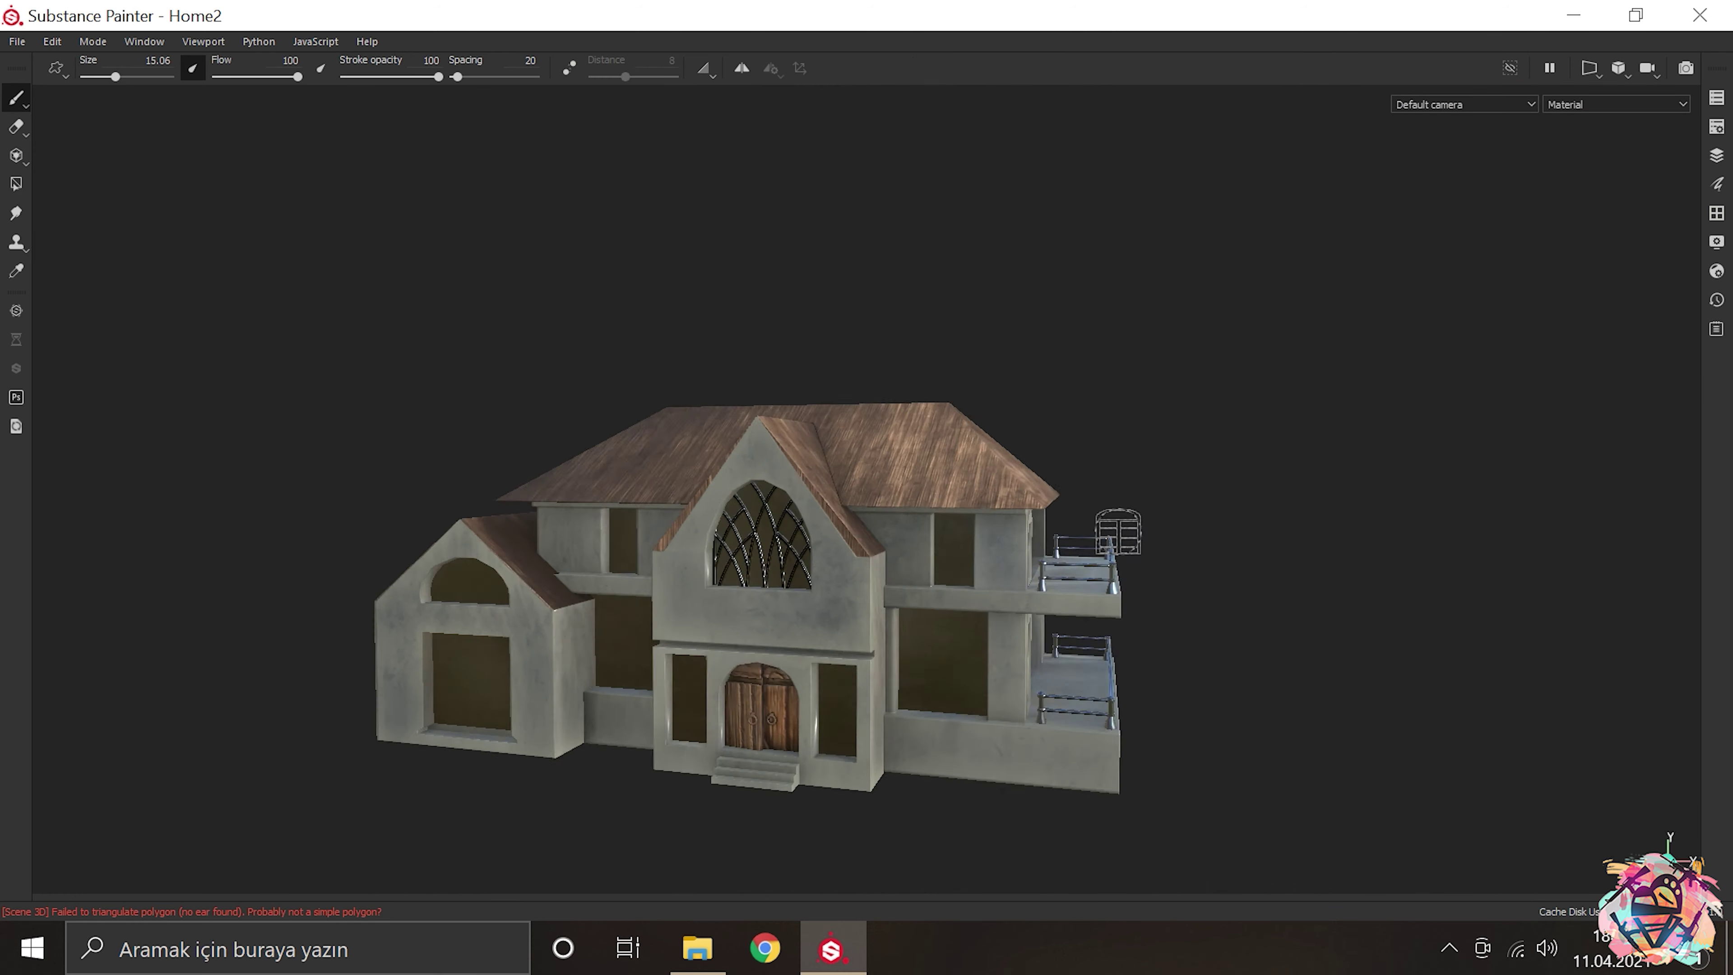
scroll("up", 3)
scroll("up", 3)
scroll("up", 3)
scroll("down", 3)
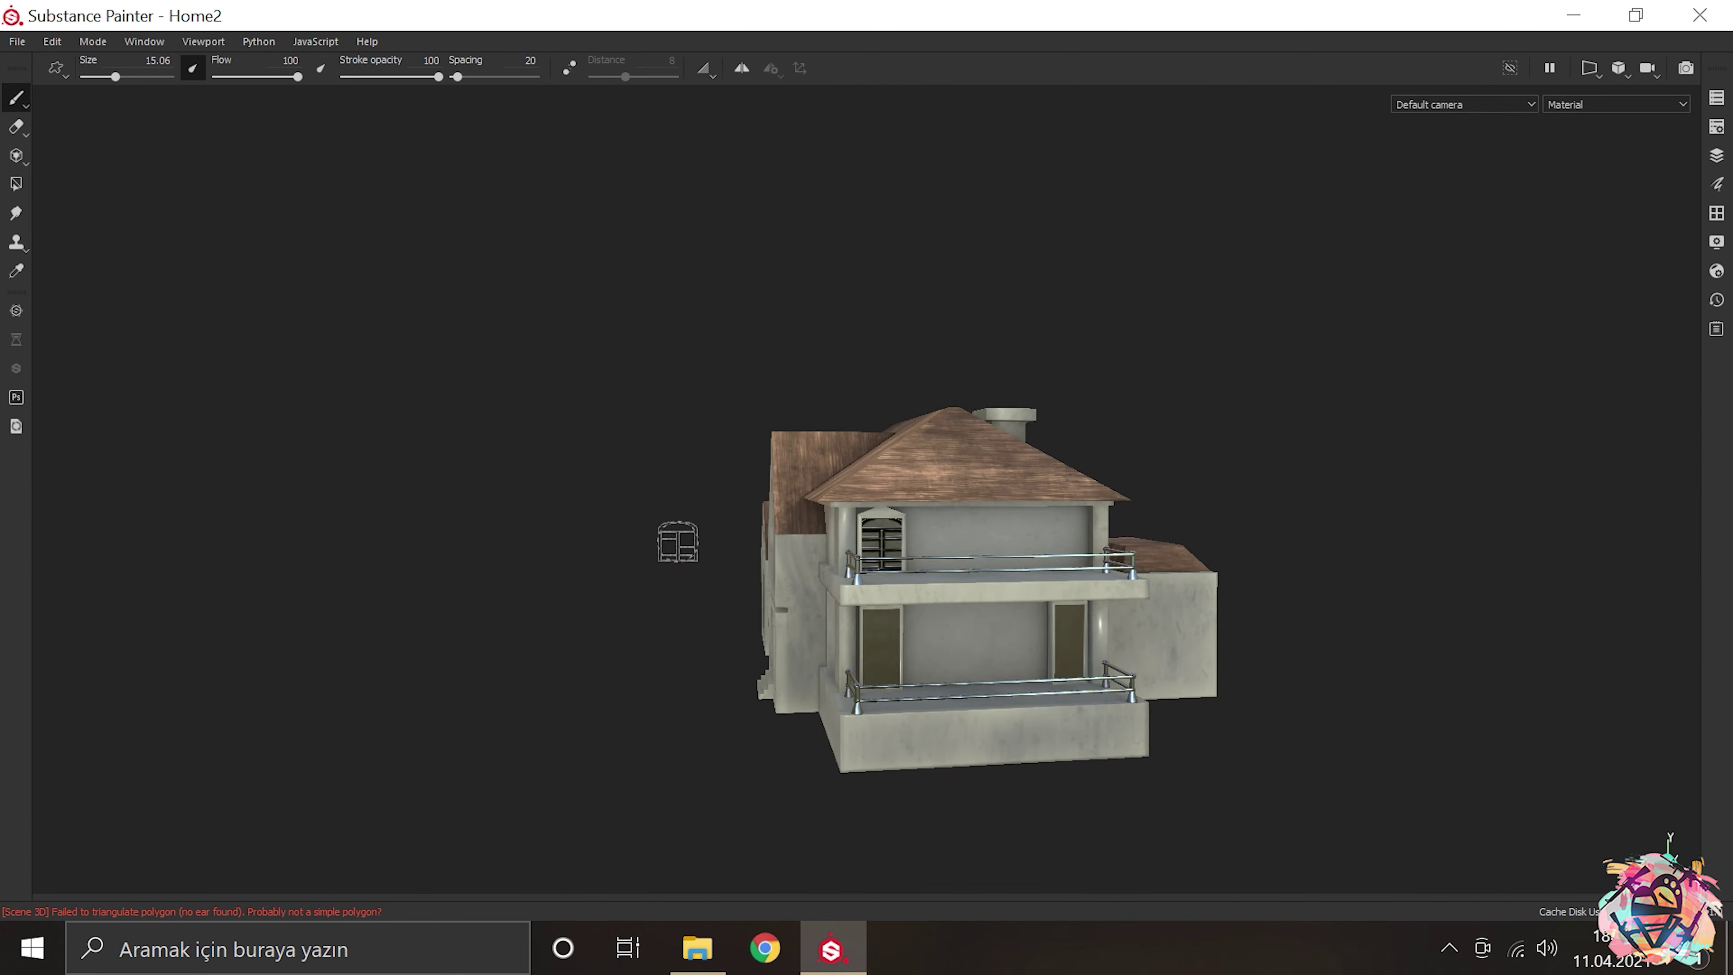
scroll("up", 3)
scroll("up", 3)
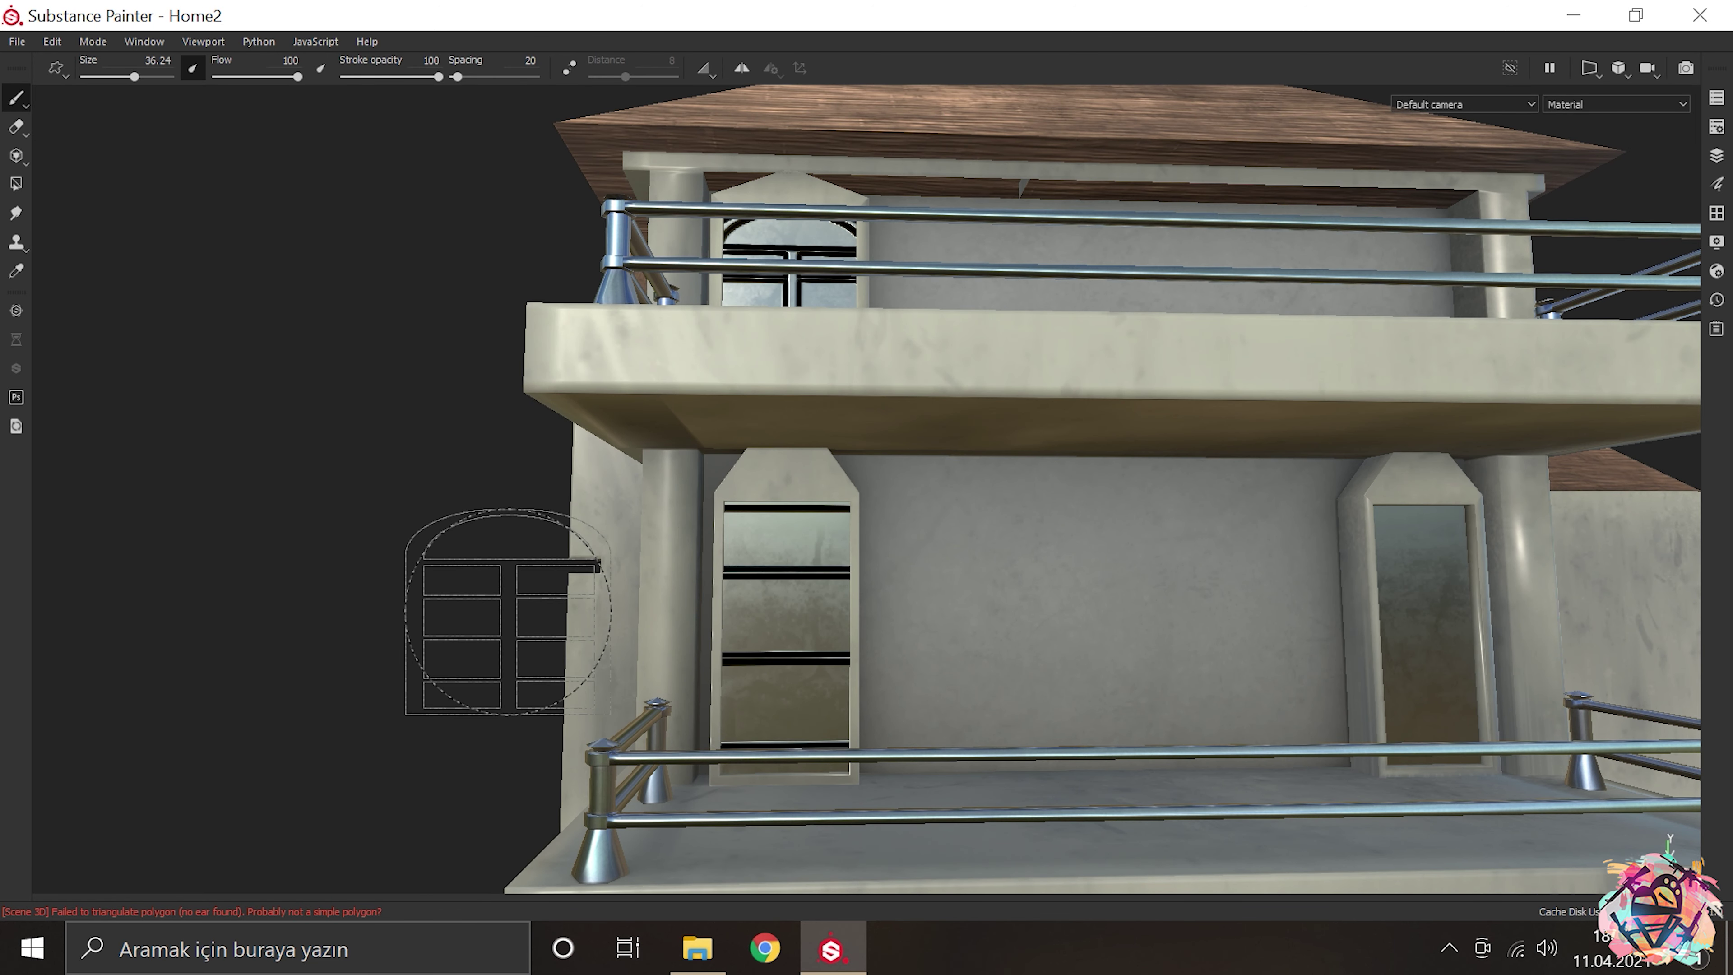
left_click_drag(507, 611, 974, 601)
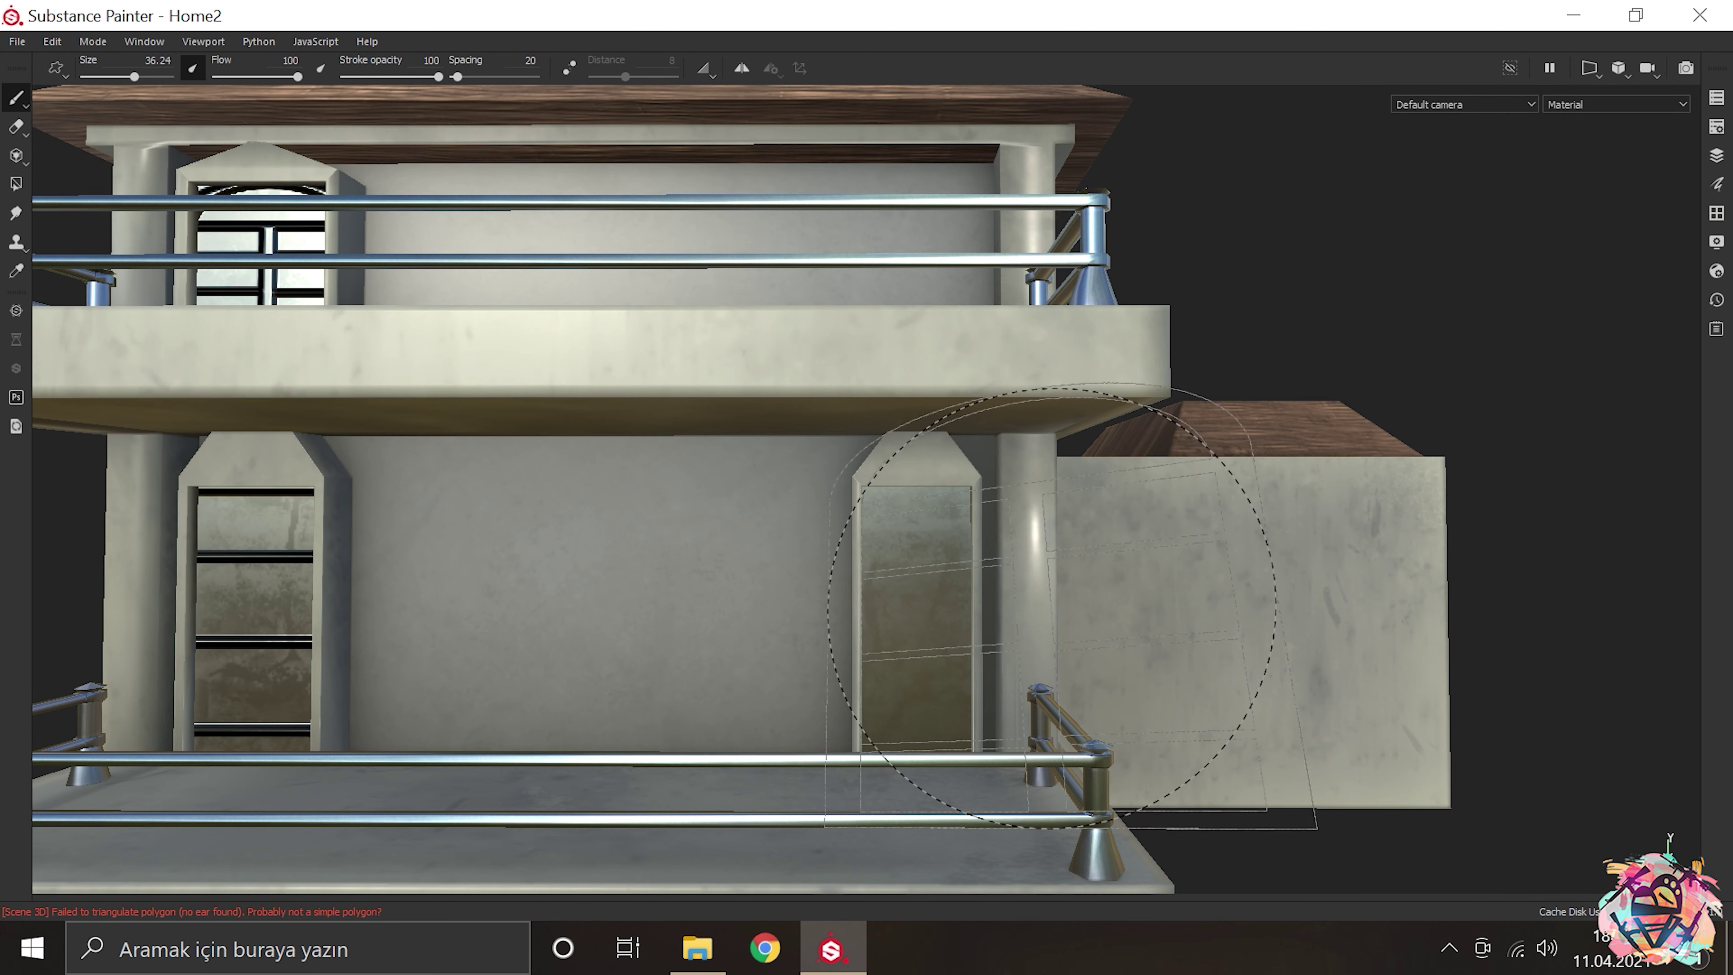
scroll("down", 3)
left_click_drag(913, 589, 716, 519)
key("Tab")
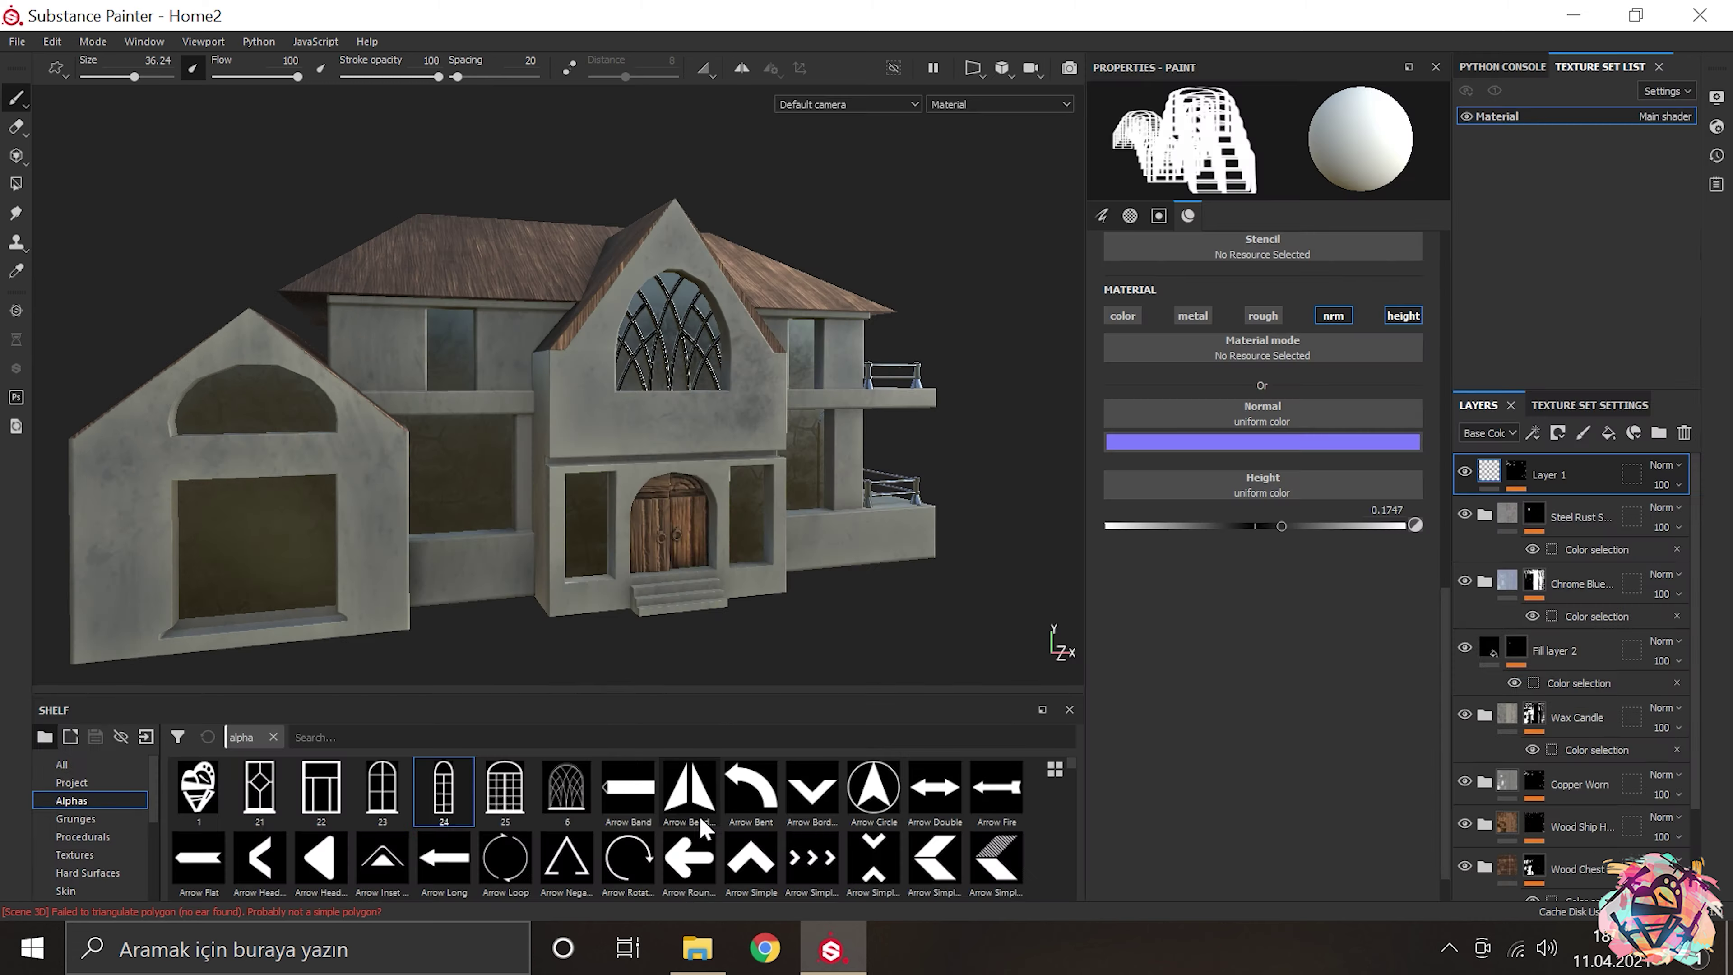
Step: Import 26.png onto the shelf as an alpha
left_click(697, 948)
left_click_drag(1094, 703, 683, 819)
left_click(1085, 295)
left_click(1088, 720)
left_click(983, 720)
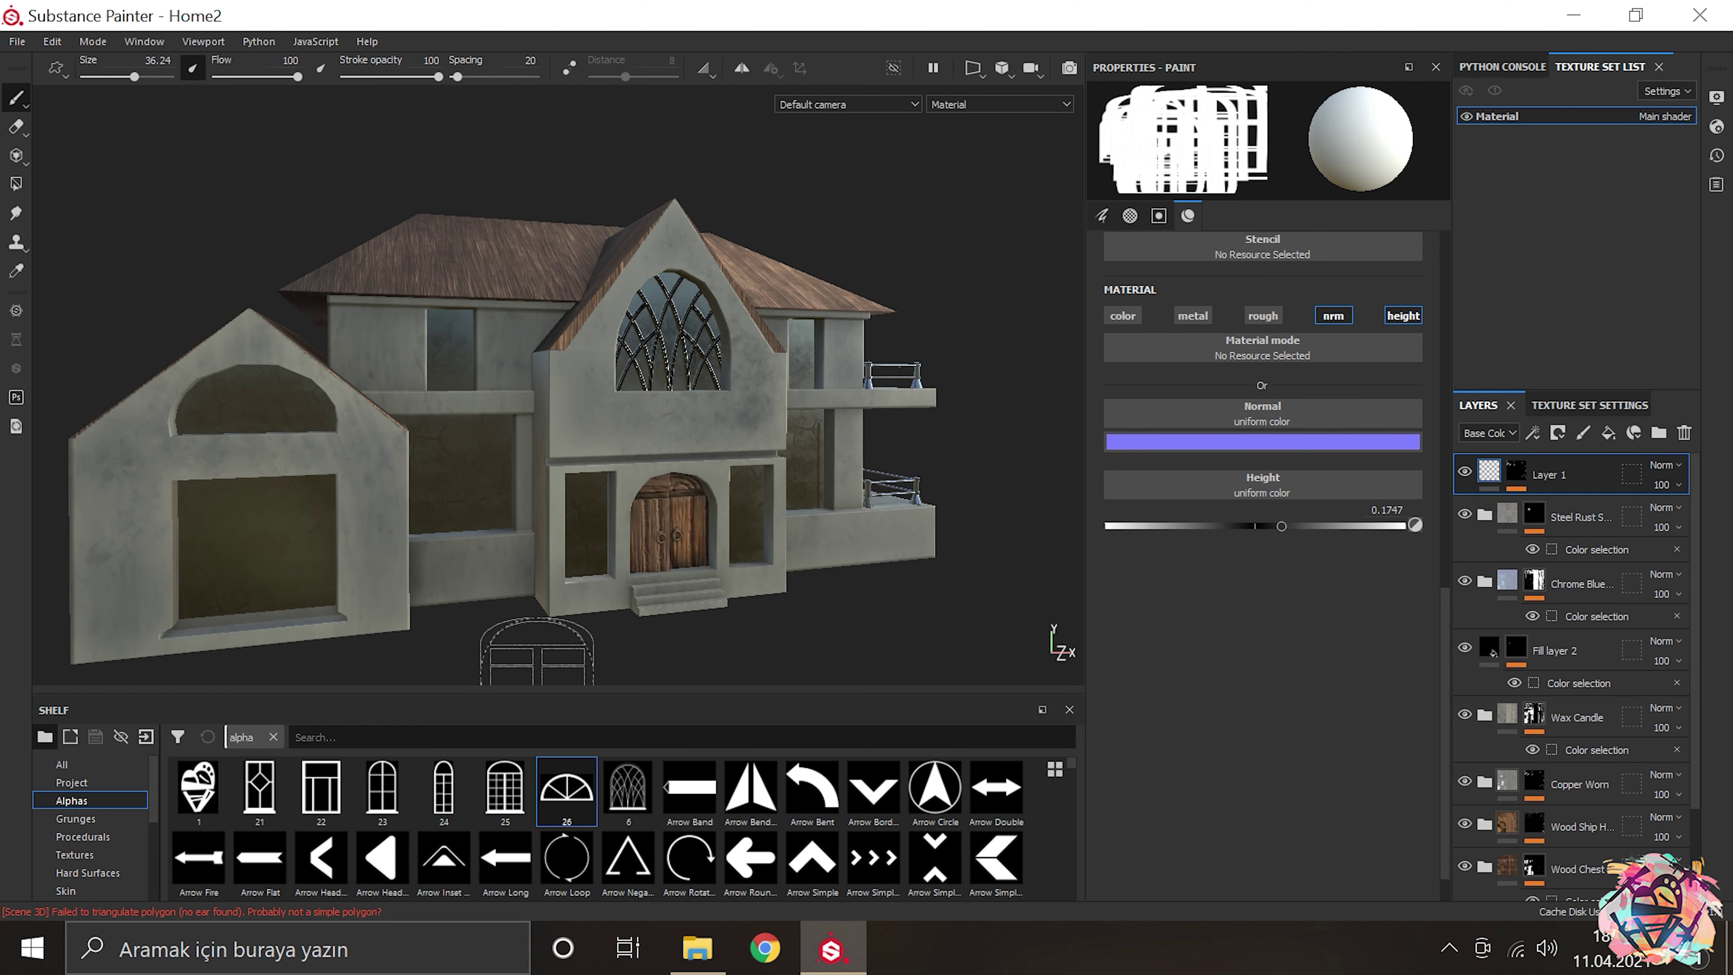
Step: Stamp the fan-shaped frame onto the left gable's arched window
key("Tab")
scroll("up", 3)
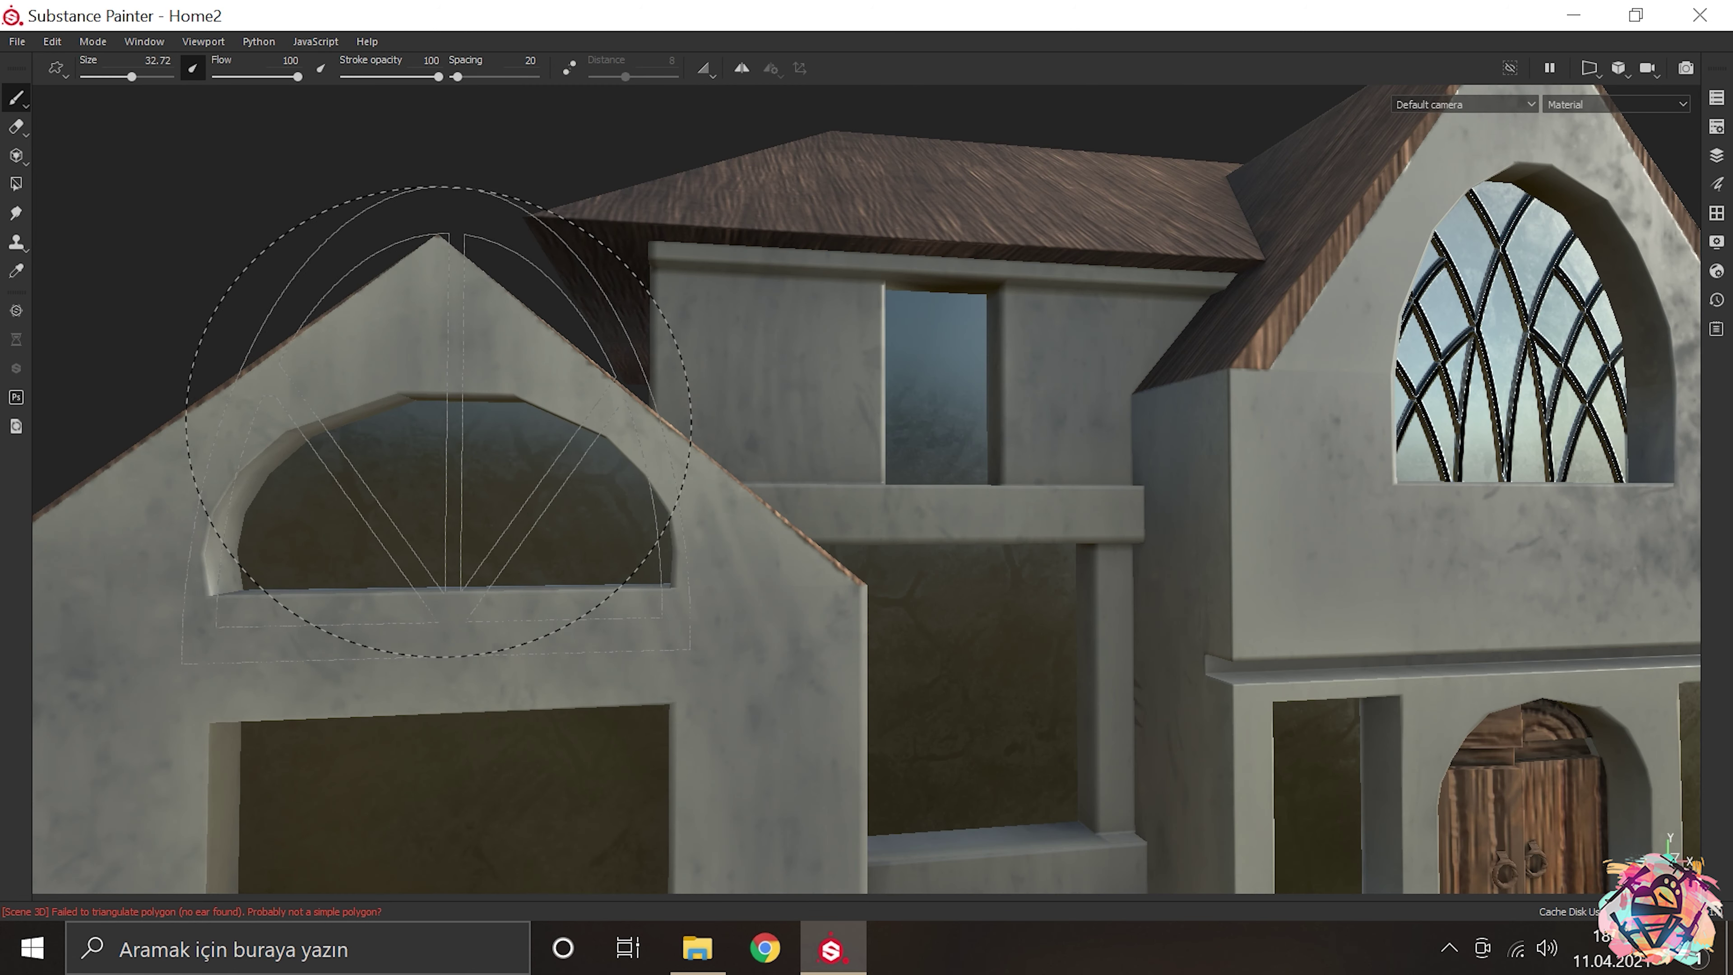
left_click_drag(439, 421, 493, 419)
scroll("down", 3)
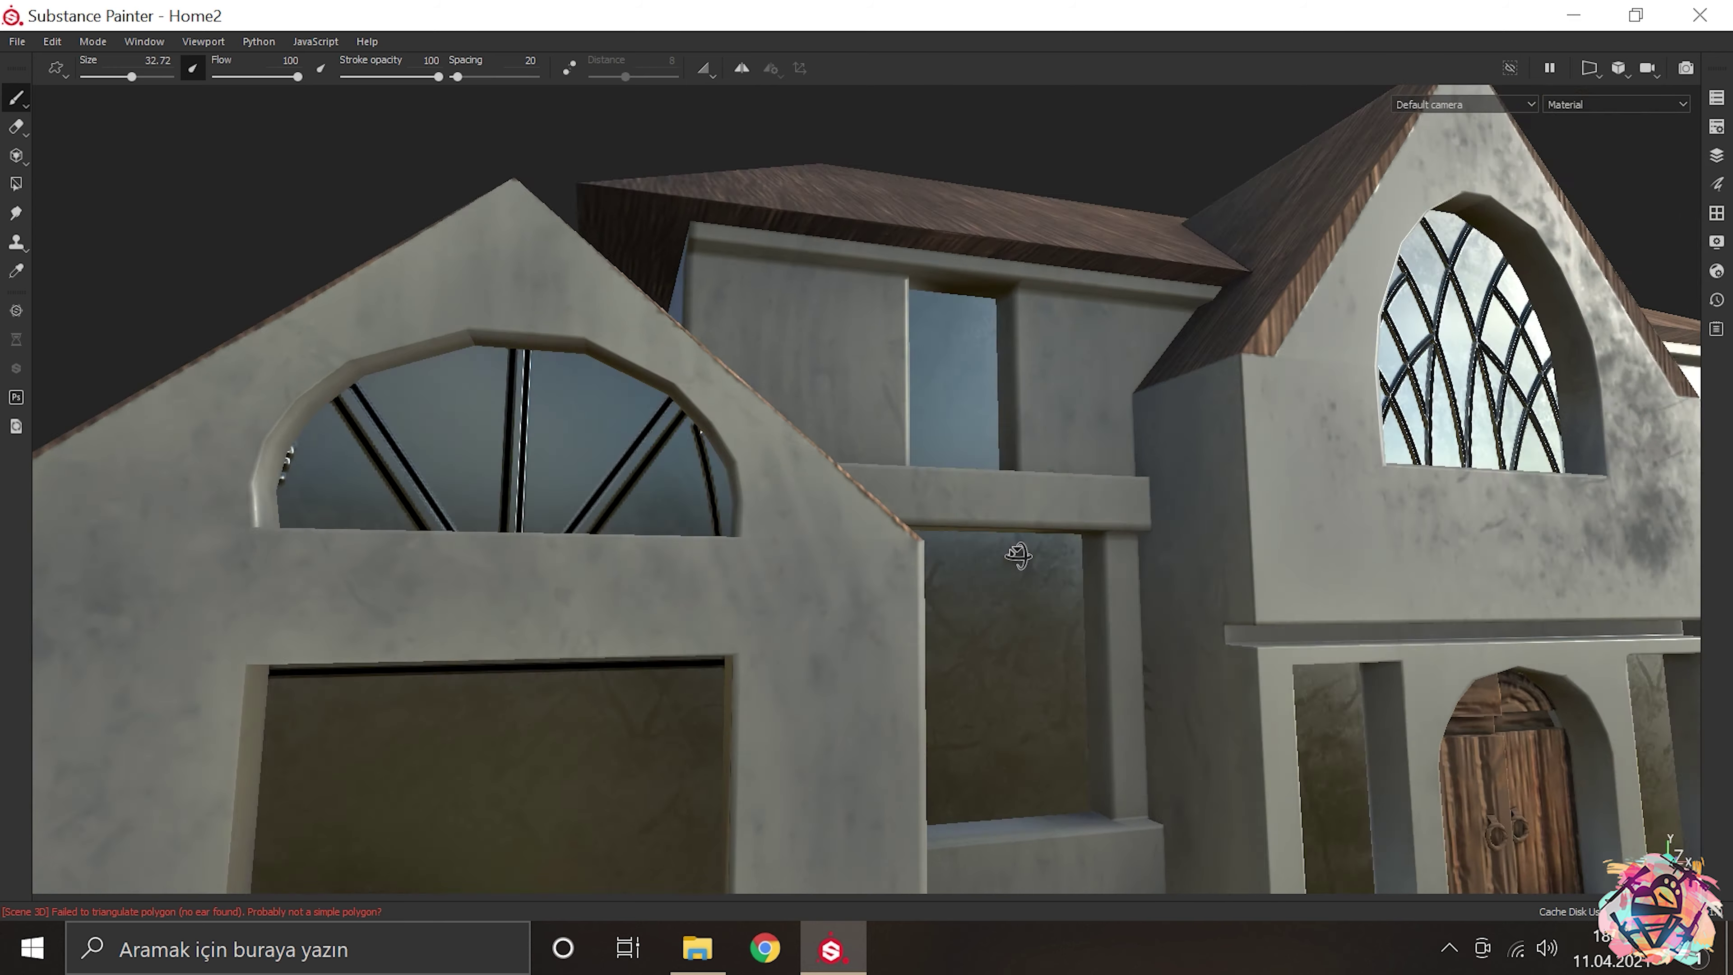
scroll("up", 3)
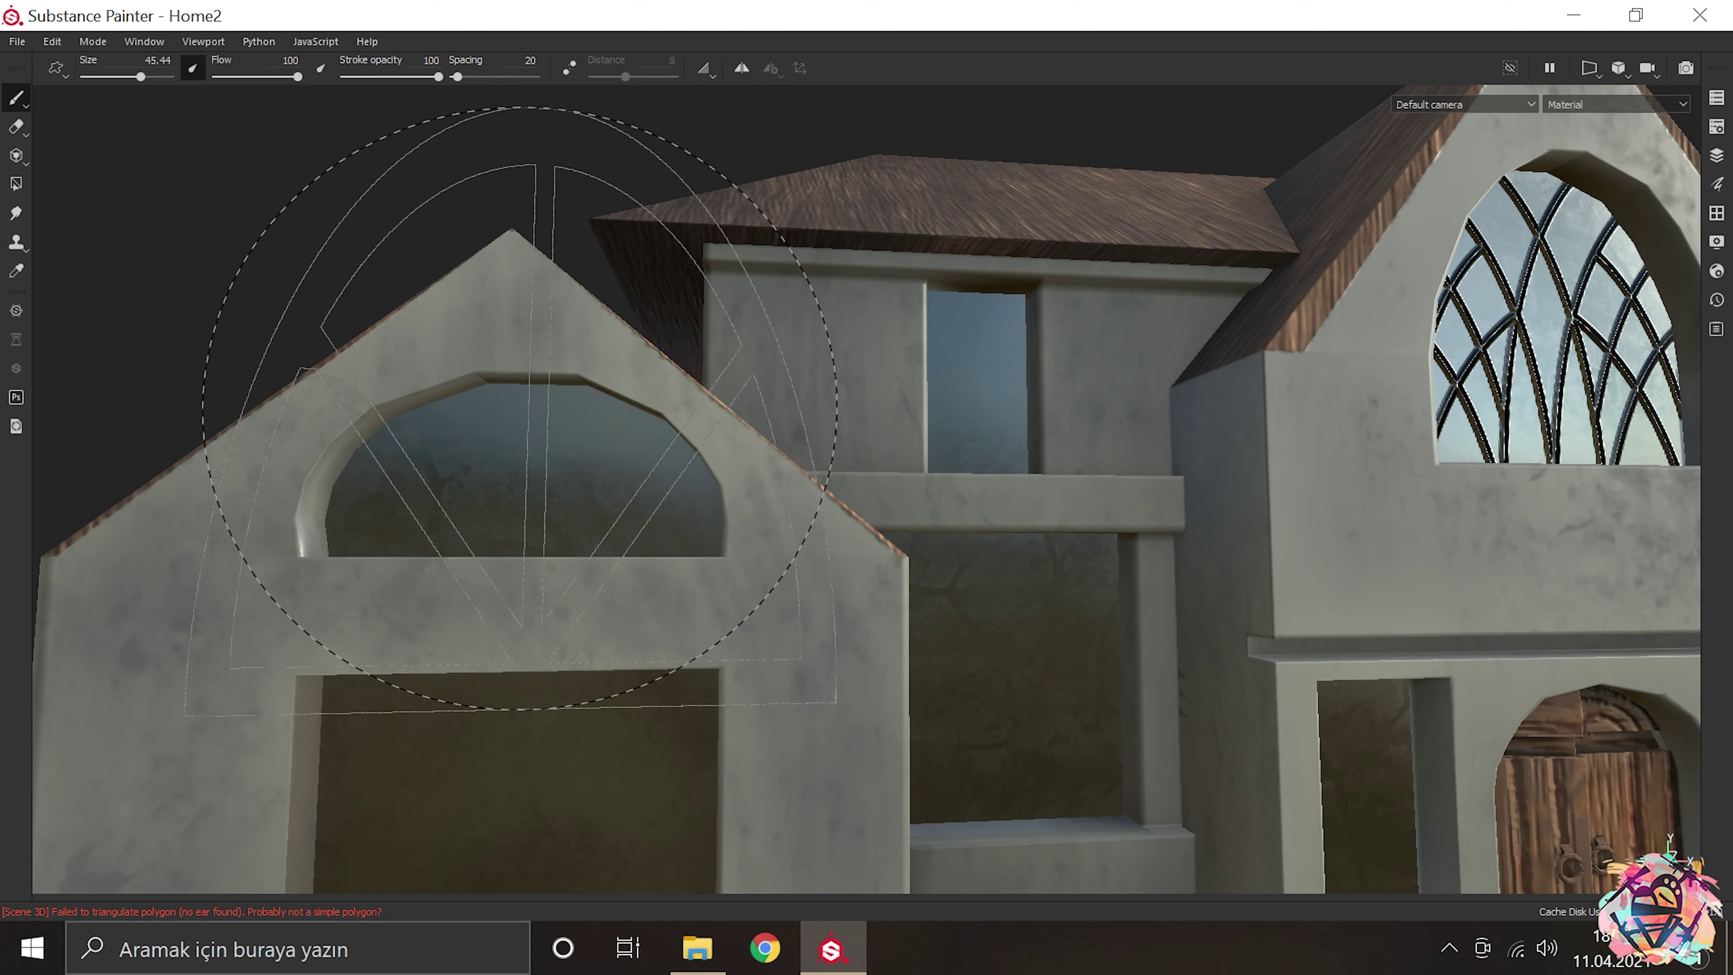
scroll("down", 3)
Step: Orbit to a three-quarter view to check the whole house
left_click_drag(520, 408, 665, 612)
scroll("up", 3)
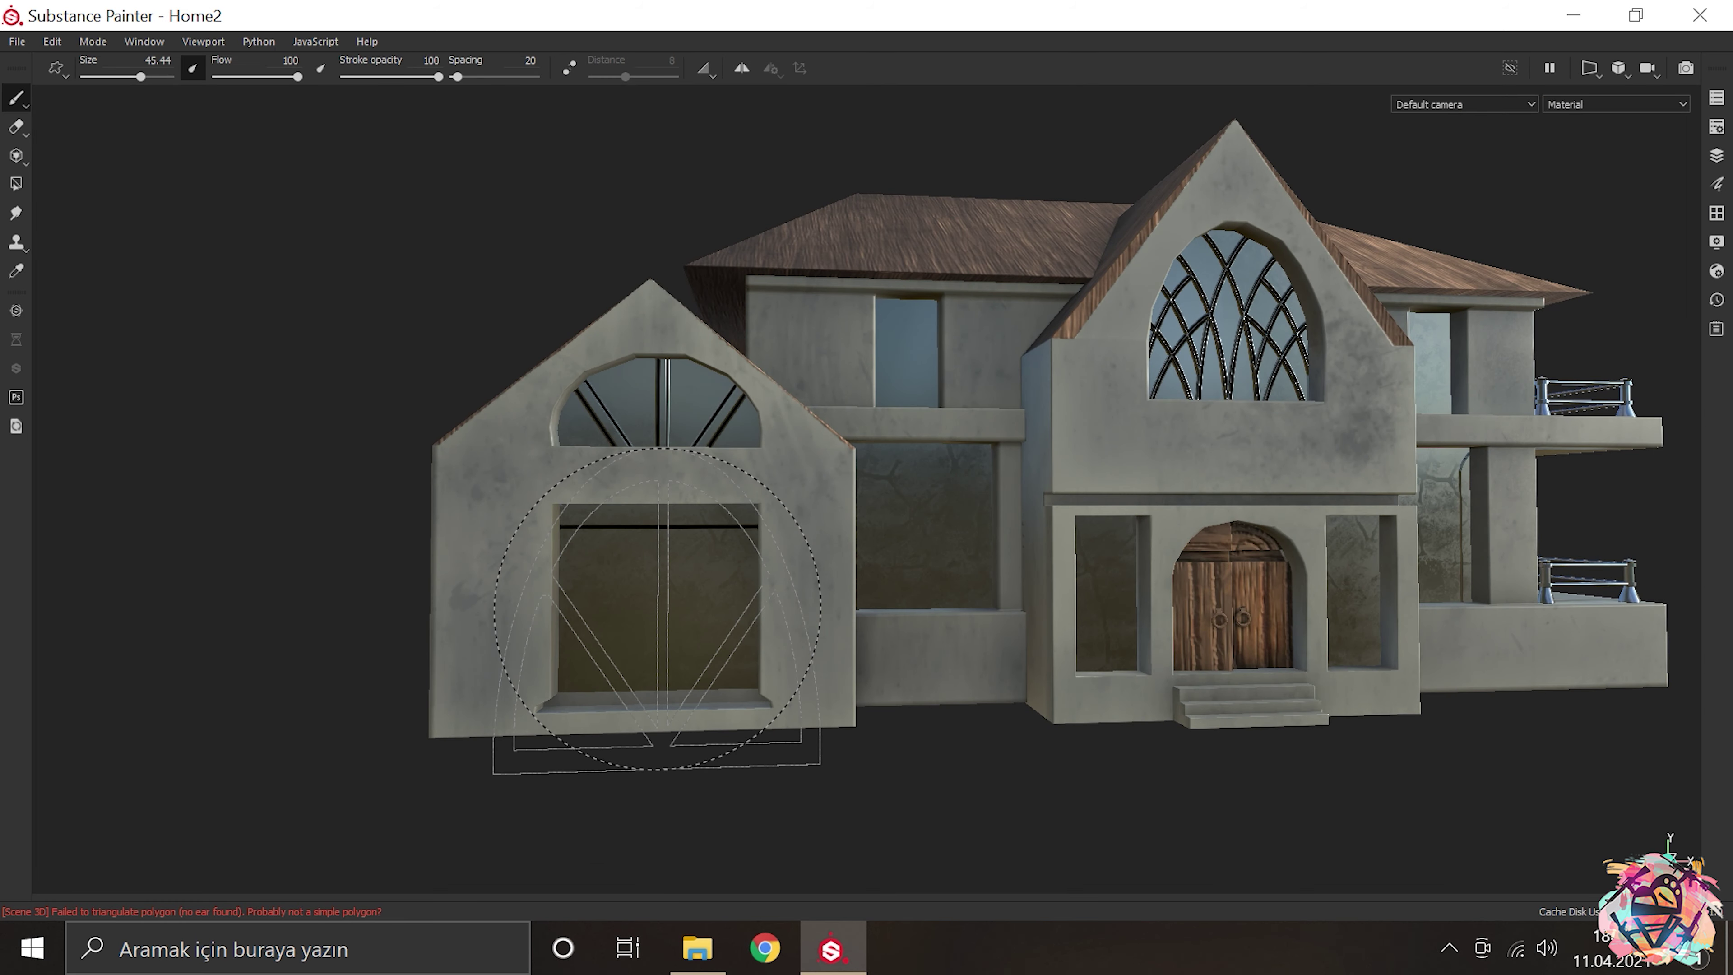
scroll("down", 3)
scroll("up", 3)
scroll("down", 3)
scroll("down", 3)
left_click_drag(657, 608, 1019, 640)
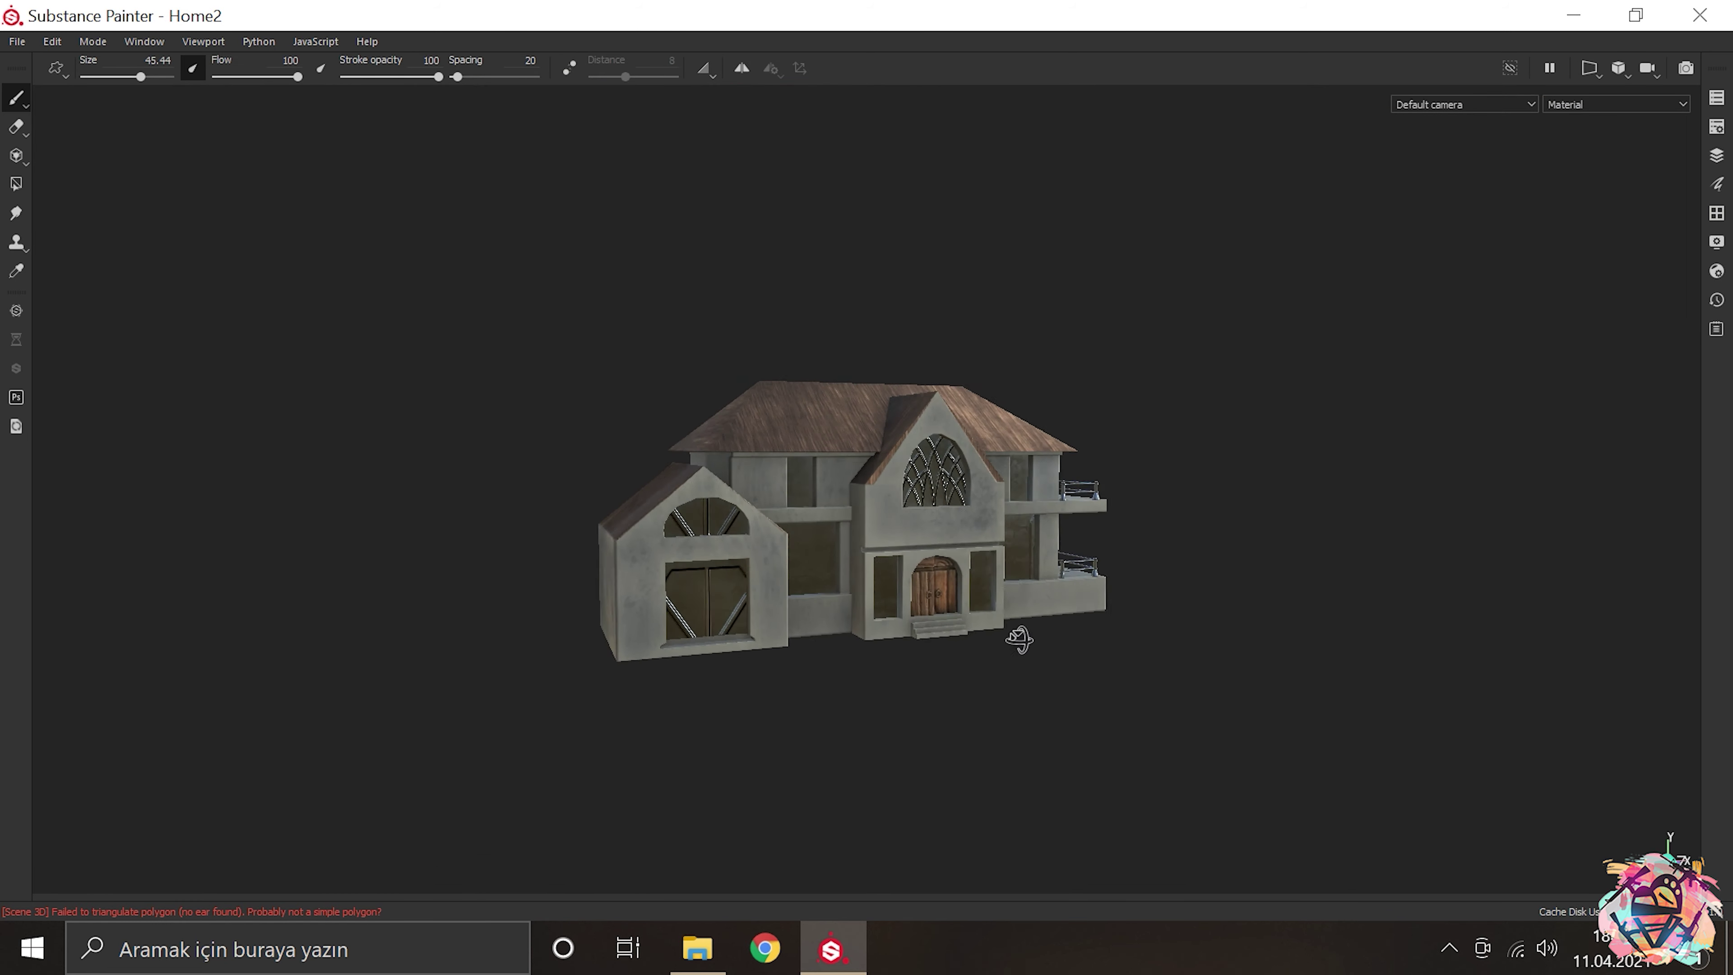
scroll("up", 3)
key("Tab")
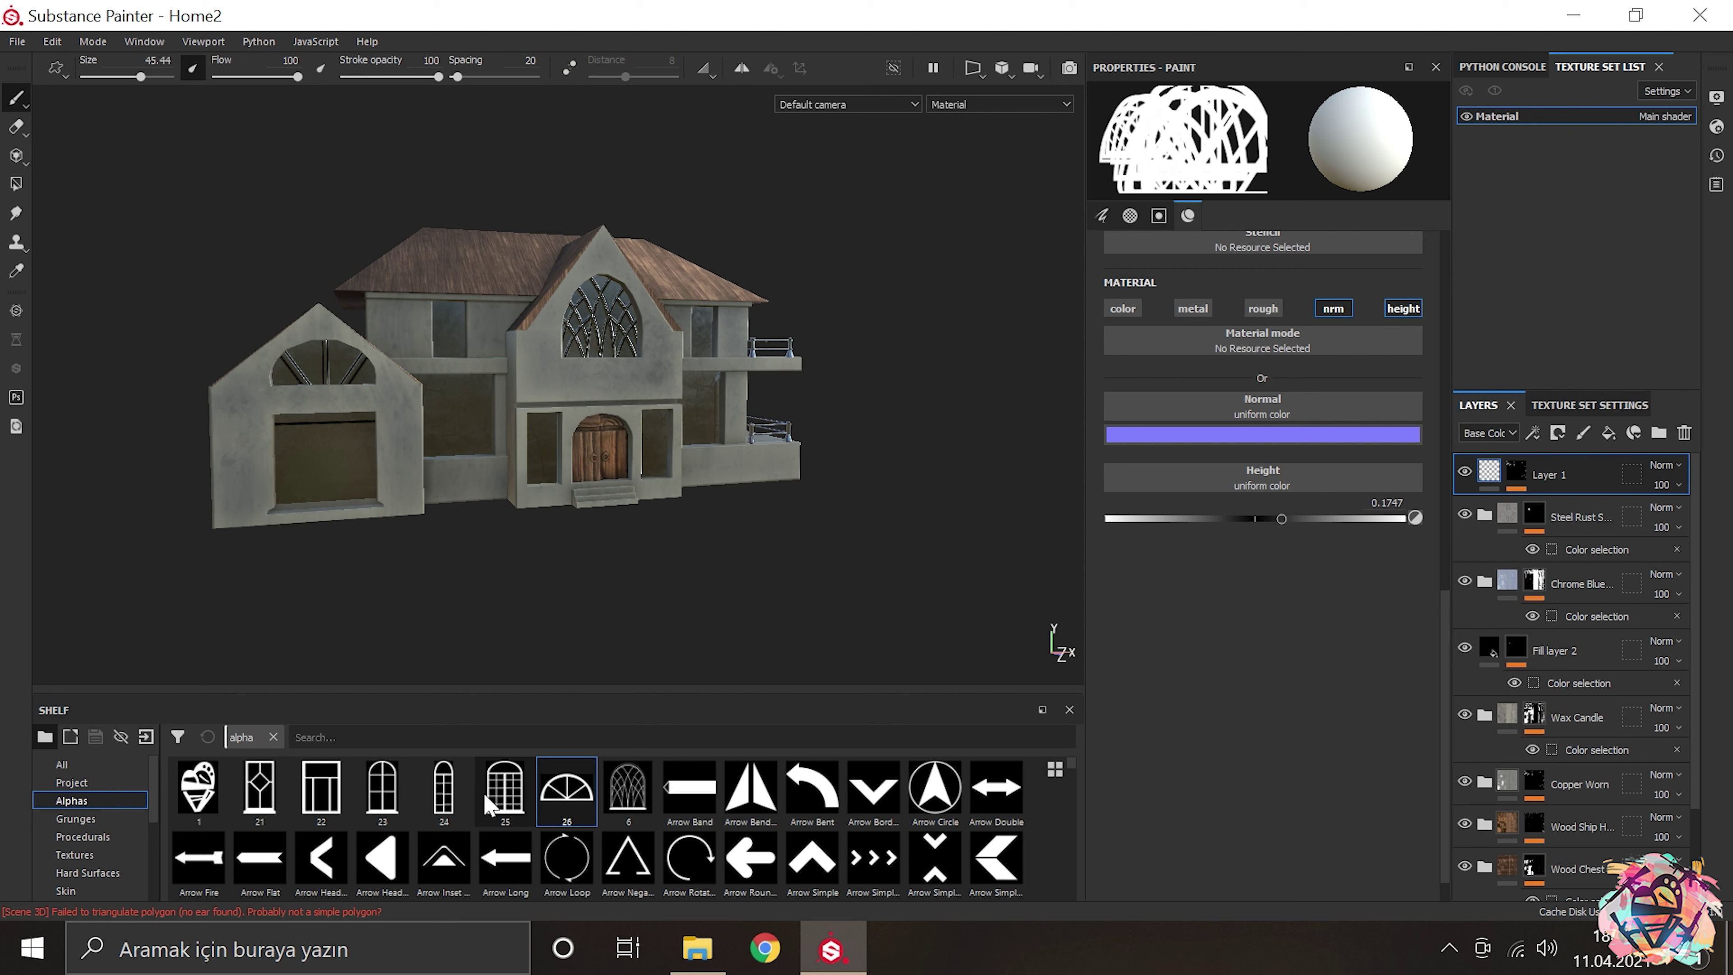
Step: Import 17.png onto the shelf as an alpha
left_click(686, 953)
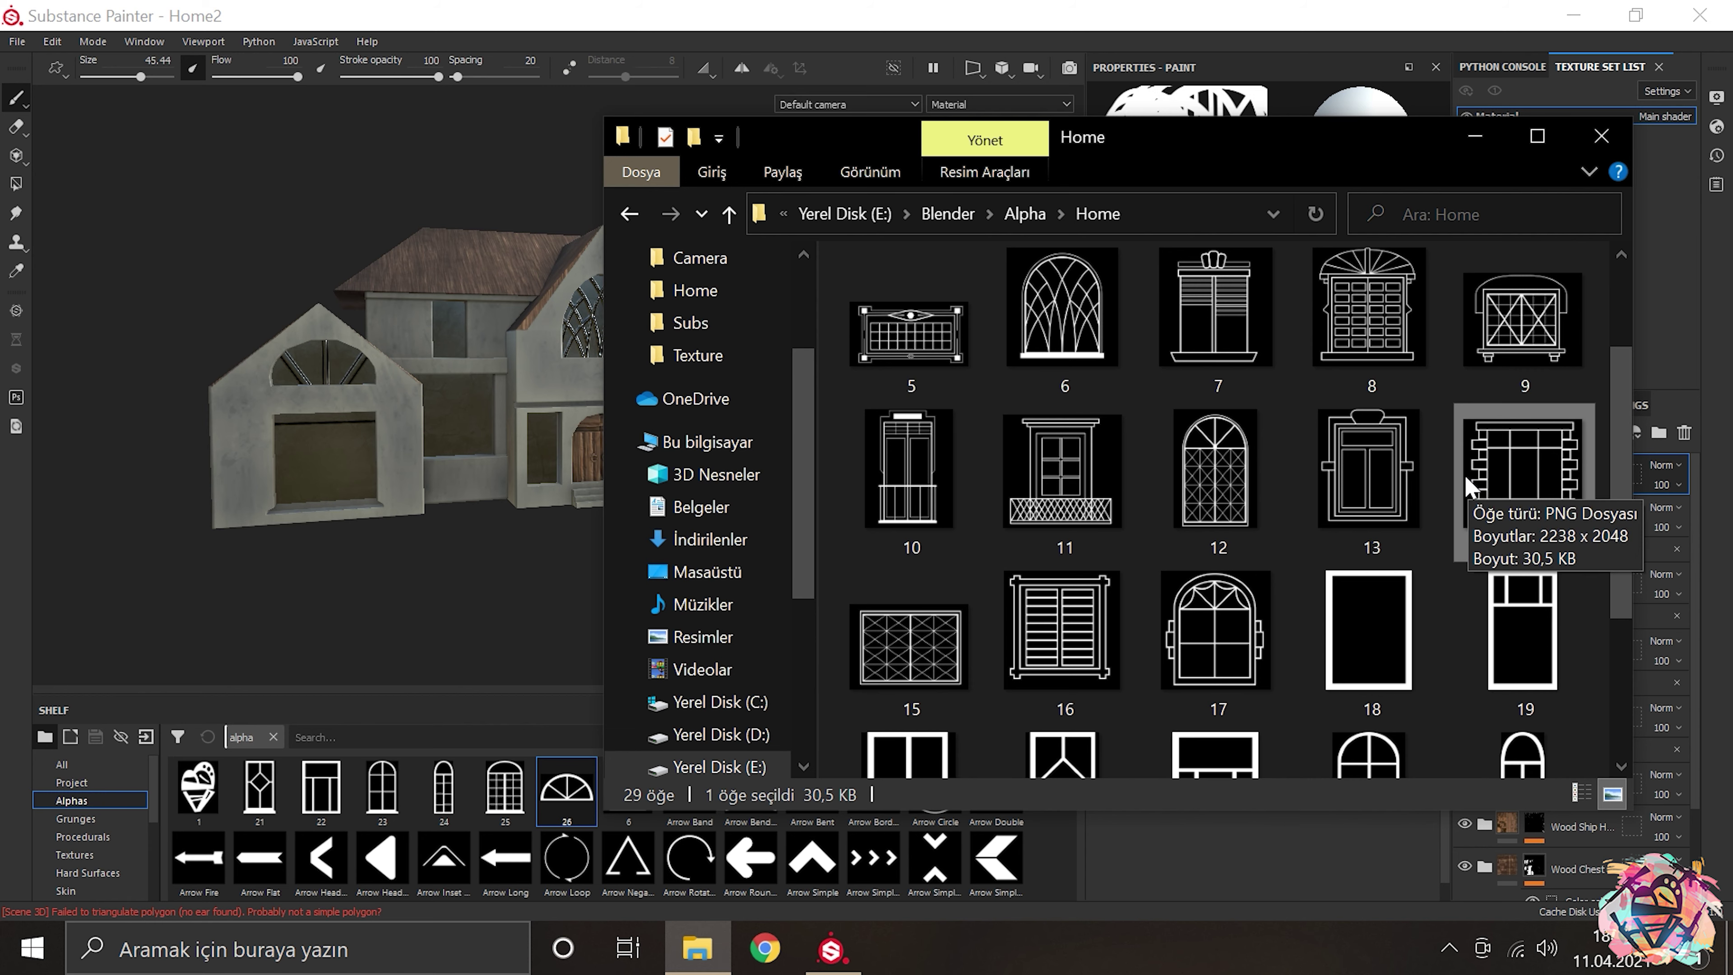
left_click_drag(1214, 628, 819, 854)
left_click(1085, 296)
left_click(1089, 725)
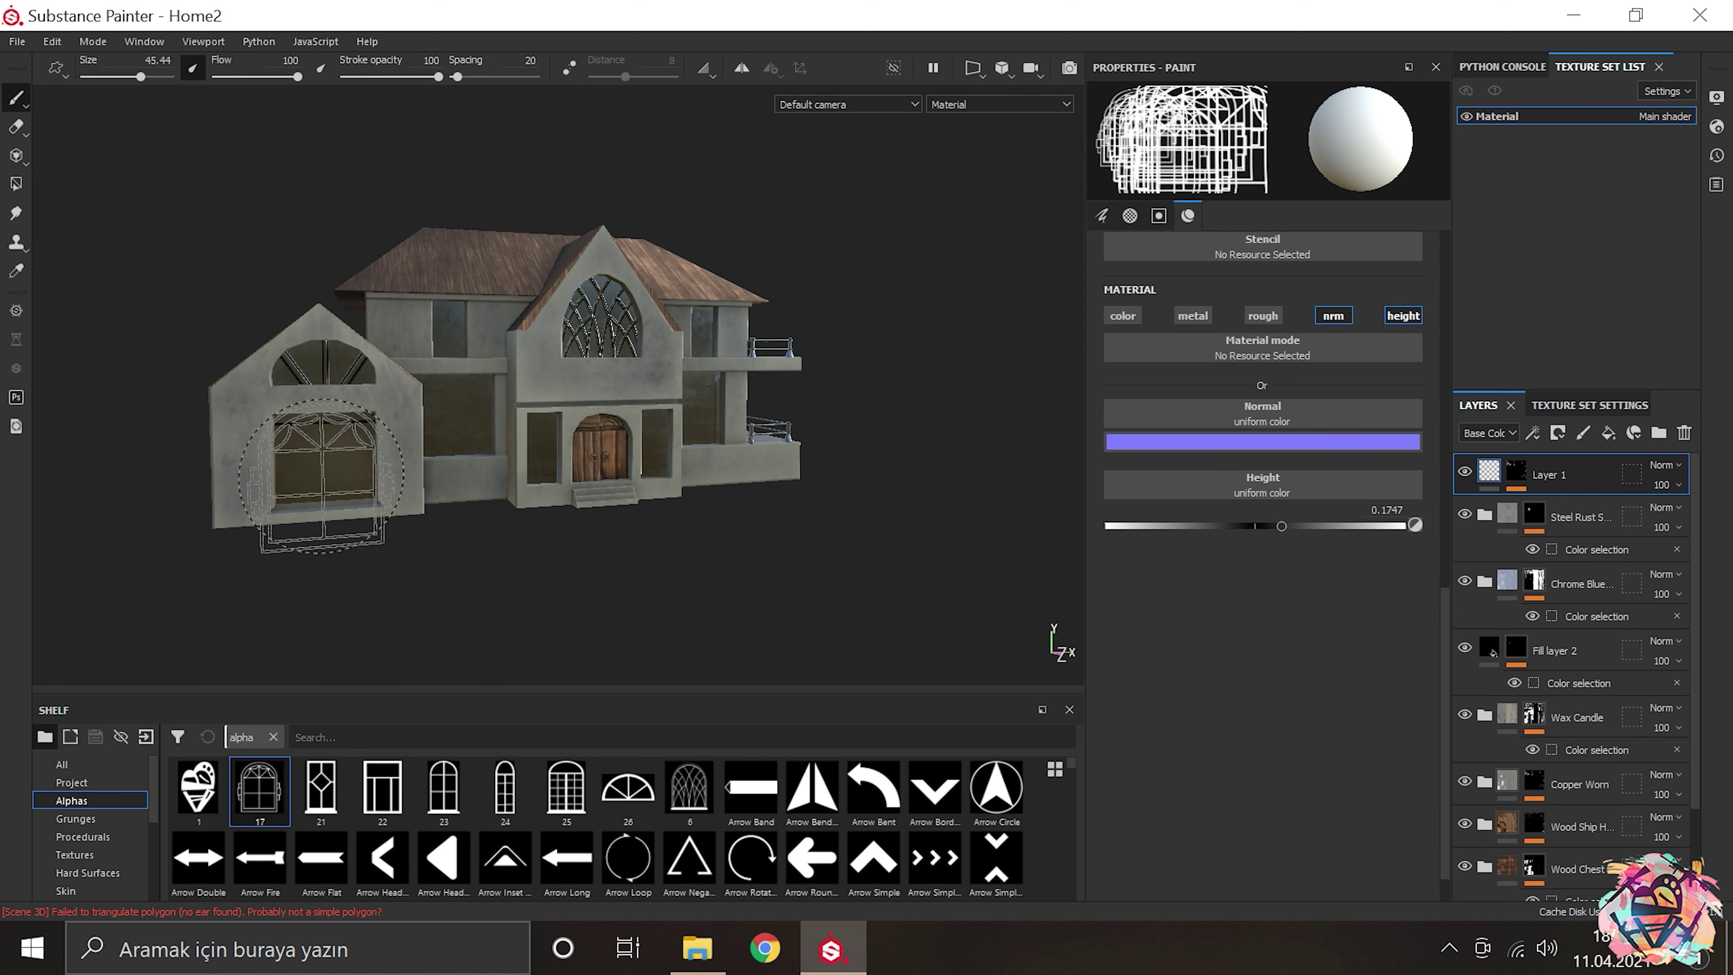
key("Tab")
Step: Stamp the four-pane cross frame onto the left wing's large lower window
left_click_drag(458, 464, 1024, 614)
scroll("up", 3)
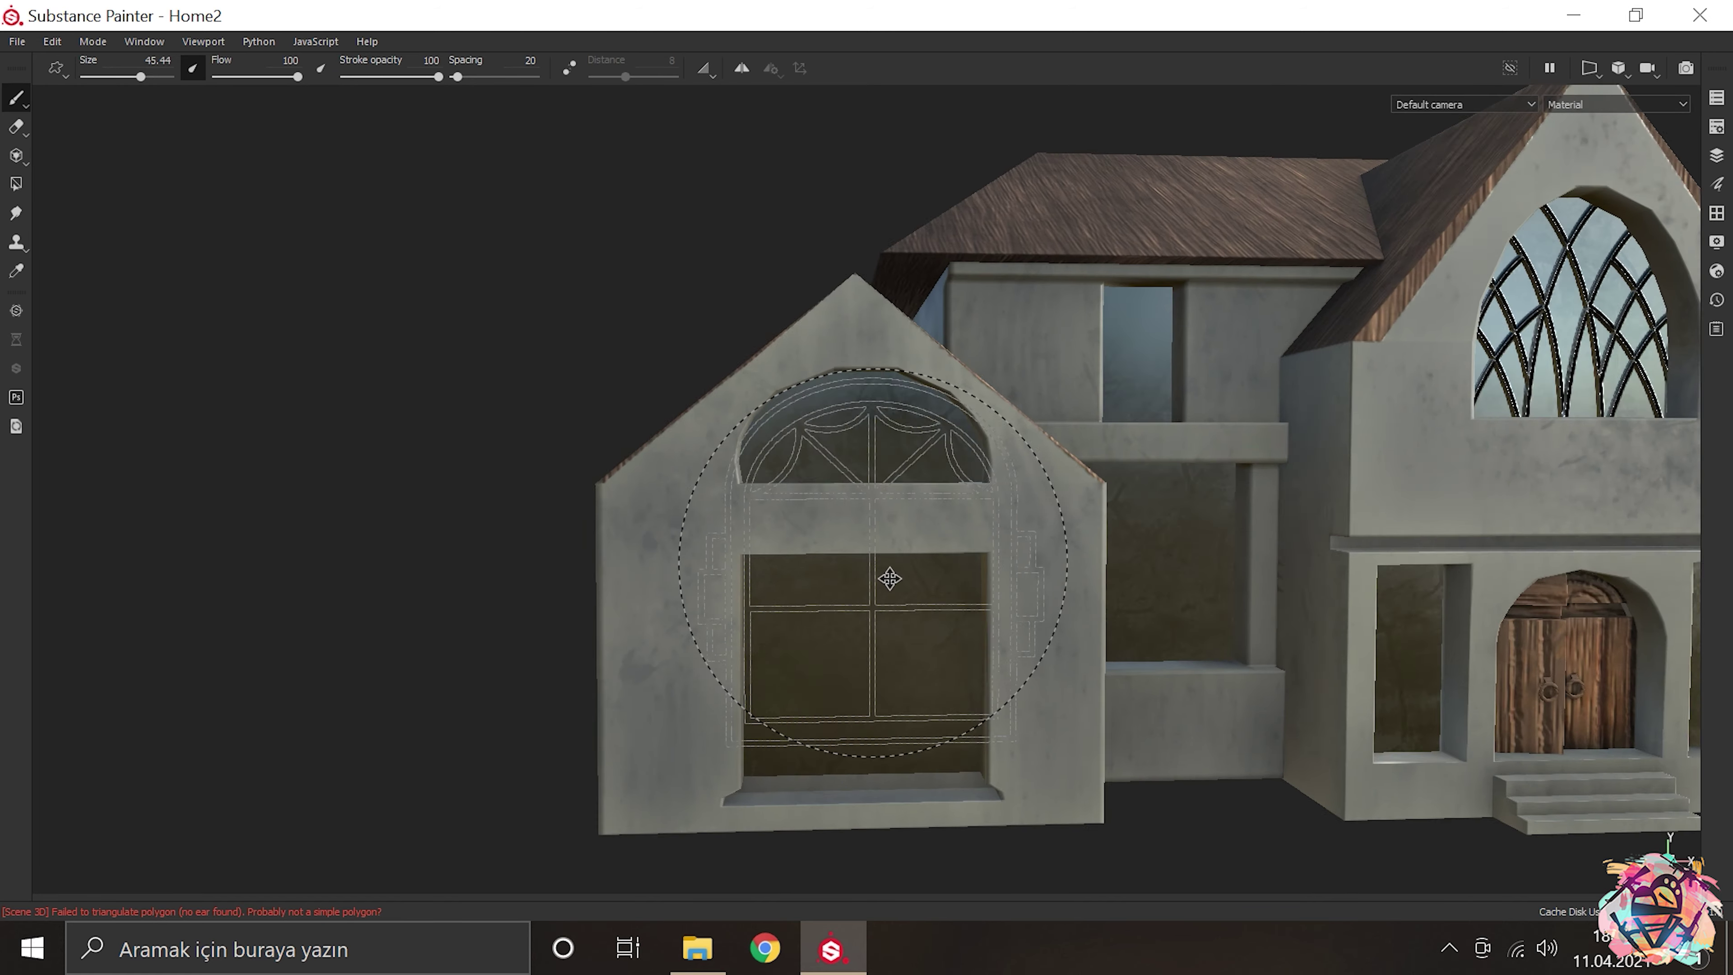
left_click_drag(854, 526, 802, 502)
scroll("down", 3)
Step: Orbit around the house from several angles to review the stamped frames
left_click_drag(1275, 615, 1177, 503)
scroll("up", 3)
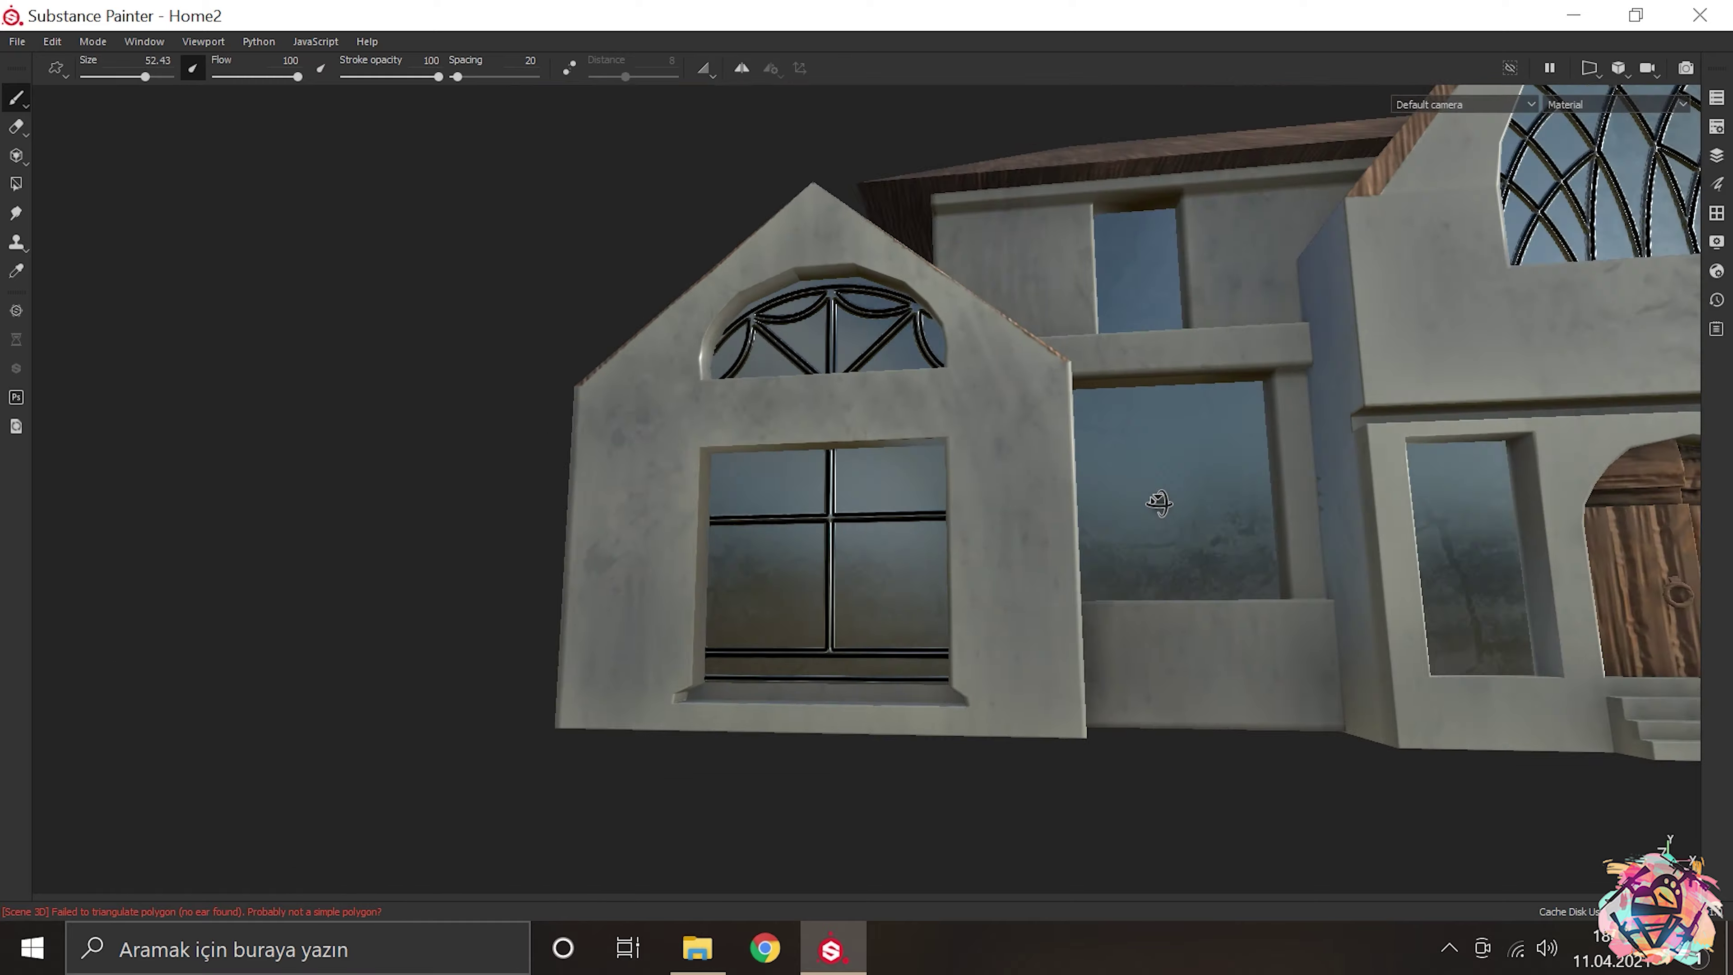
scroll("down", 3)
scroll("down", 3)
scroll("down", 3)
scroll("down", 3)
left_click_drag(1162, 480, 1024, 471)
scroll("up", 3)
scroll("down", 3)
left_click_drag(887, 457, 546, 426)
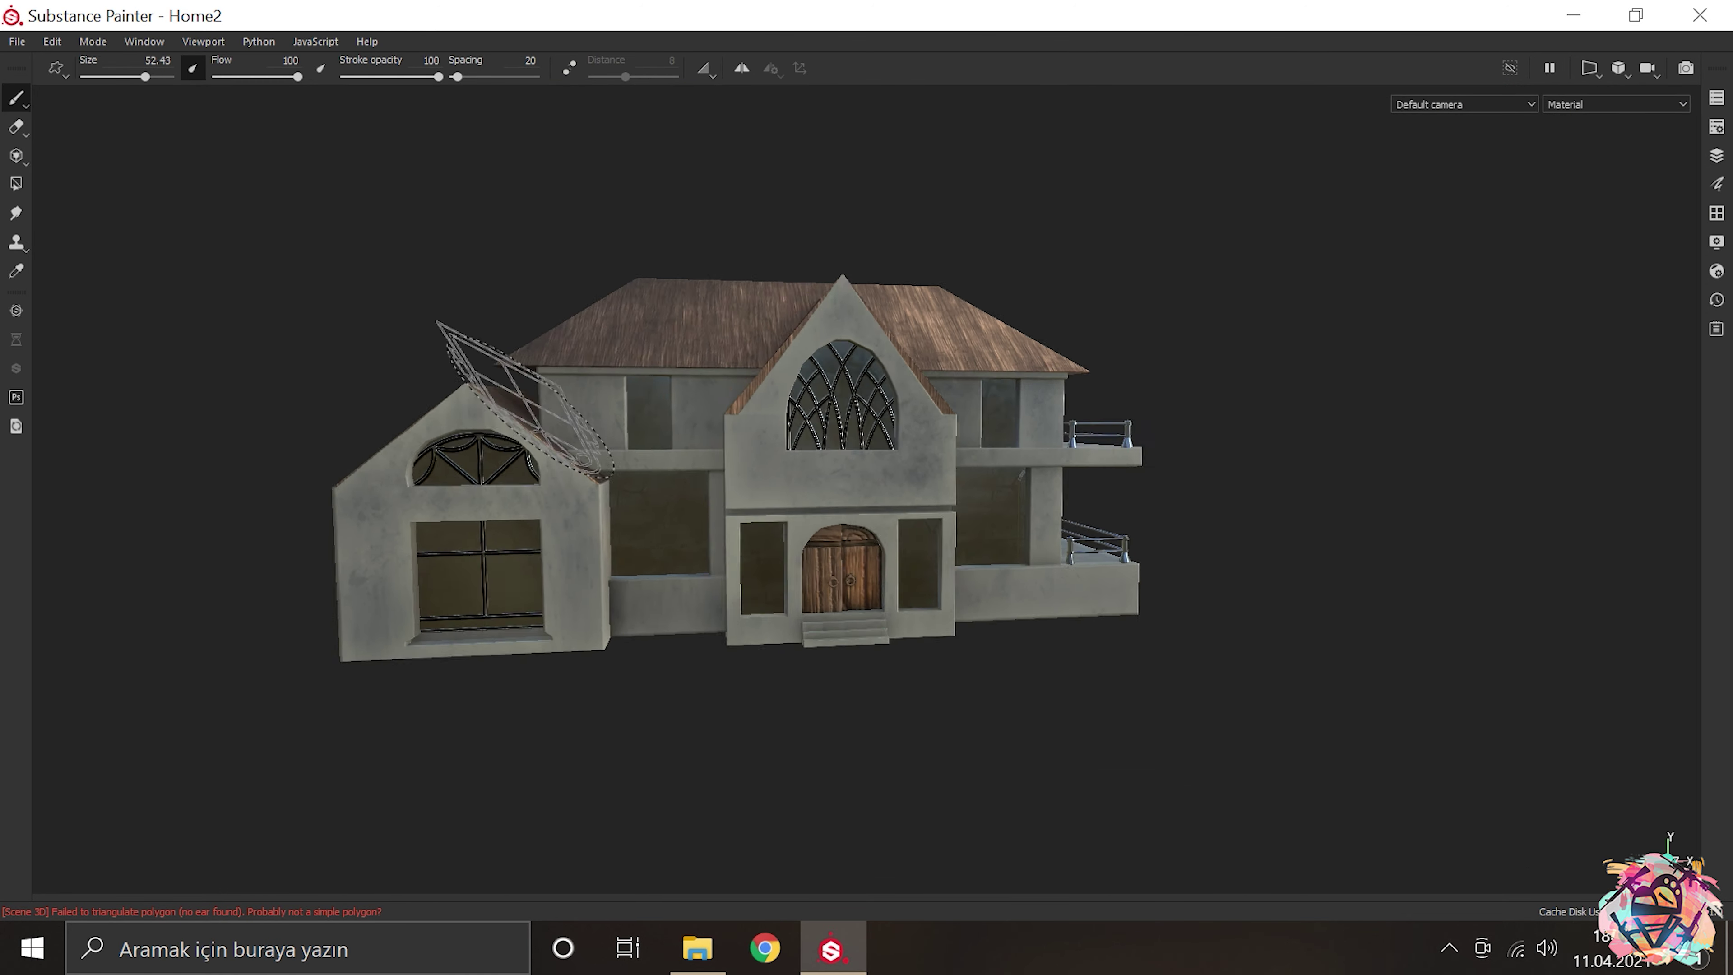
scroll("up", 3)
scroll("down", 3)
left_click_drag(672, 589, 819, 546)
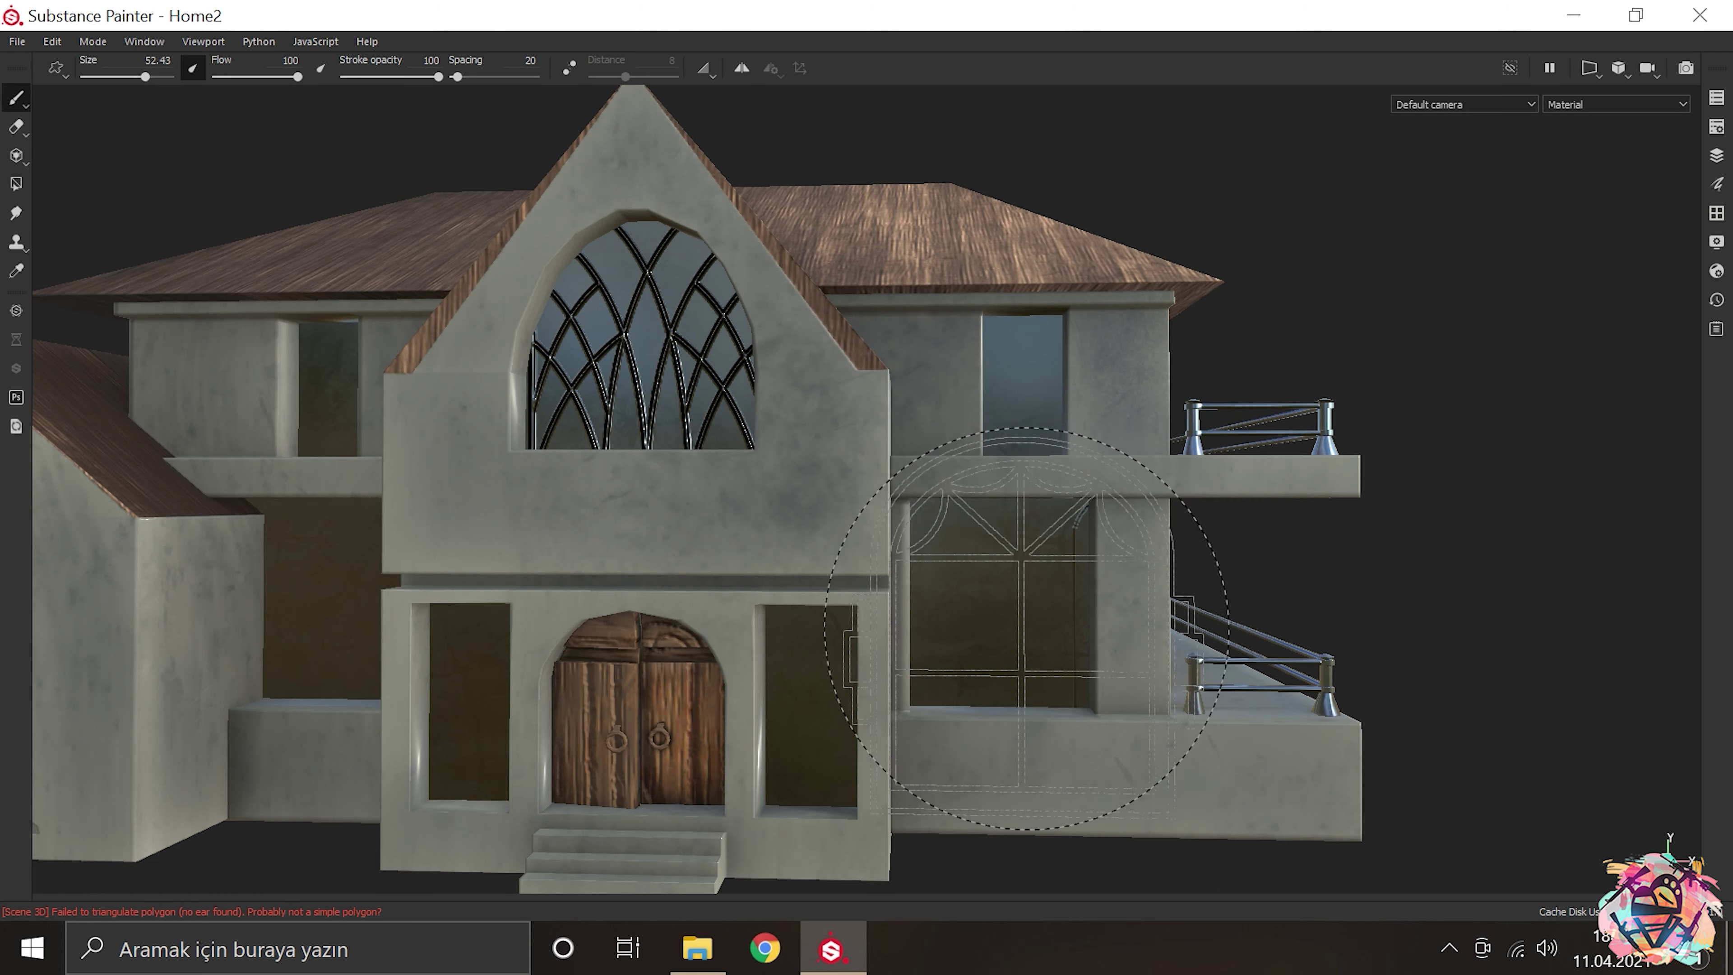
key("Tab")
Step: Save the project and select the rectangular paned window alpha 22
left_click(17, 41)
left_click(41, 147)
mouse_move(383, 788)
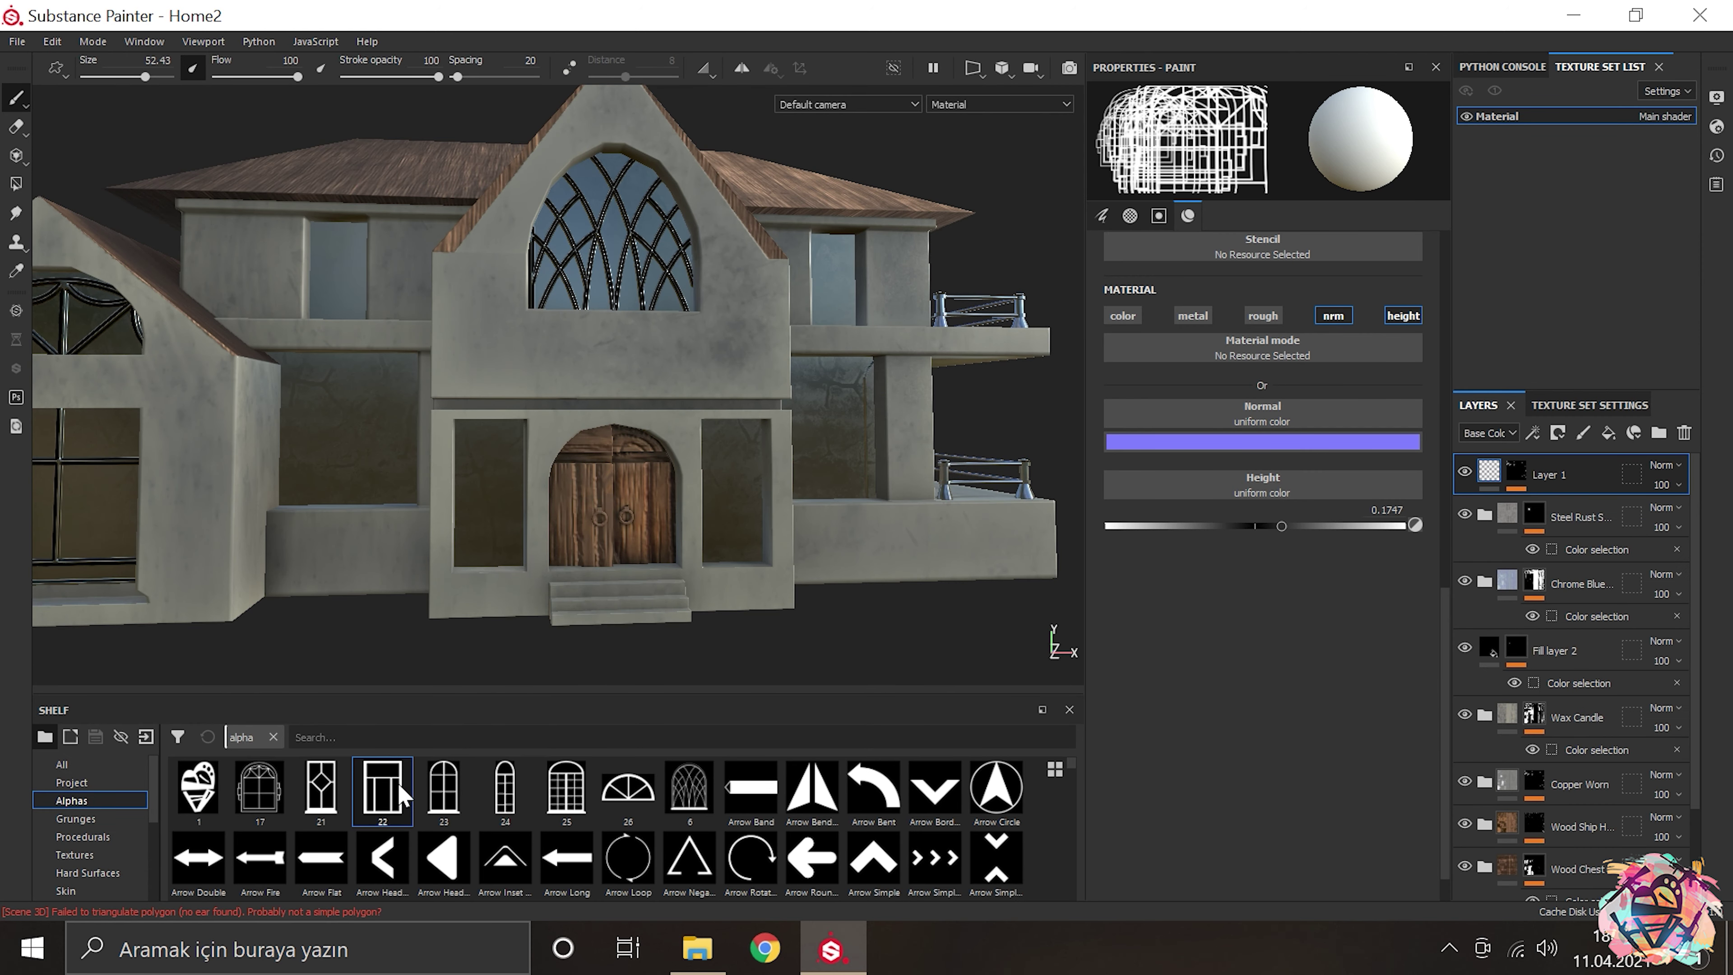
left_click(444, 788)
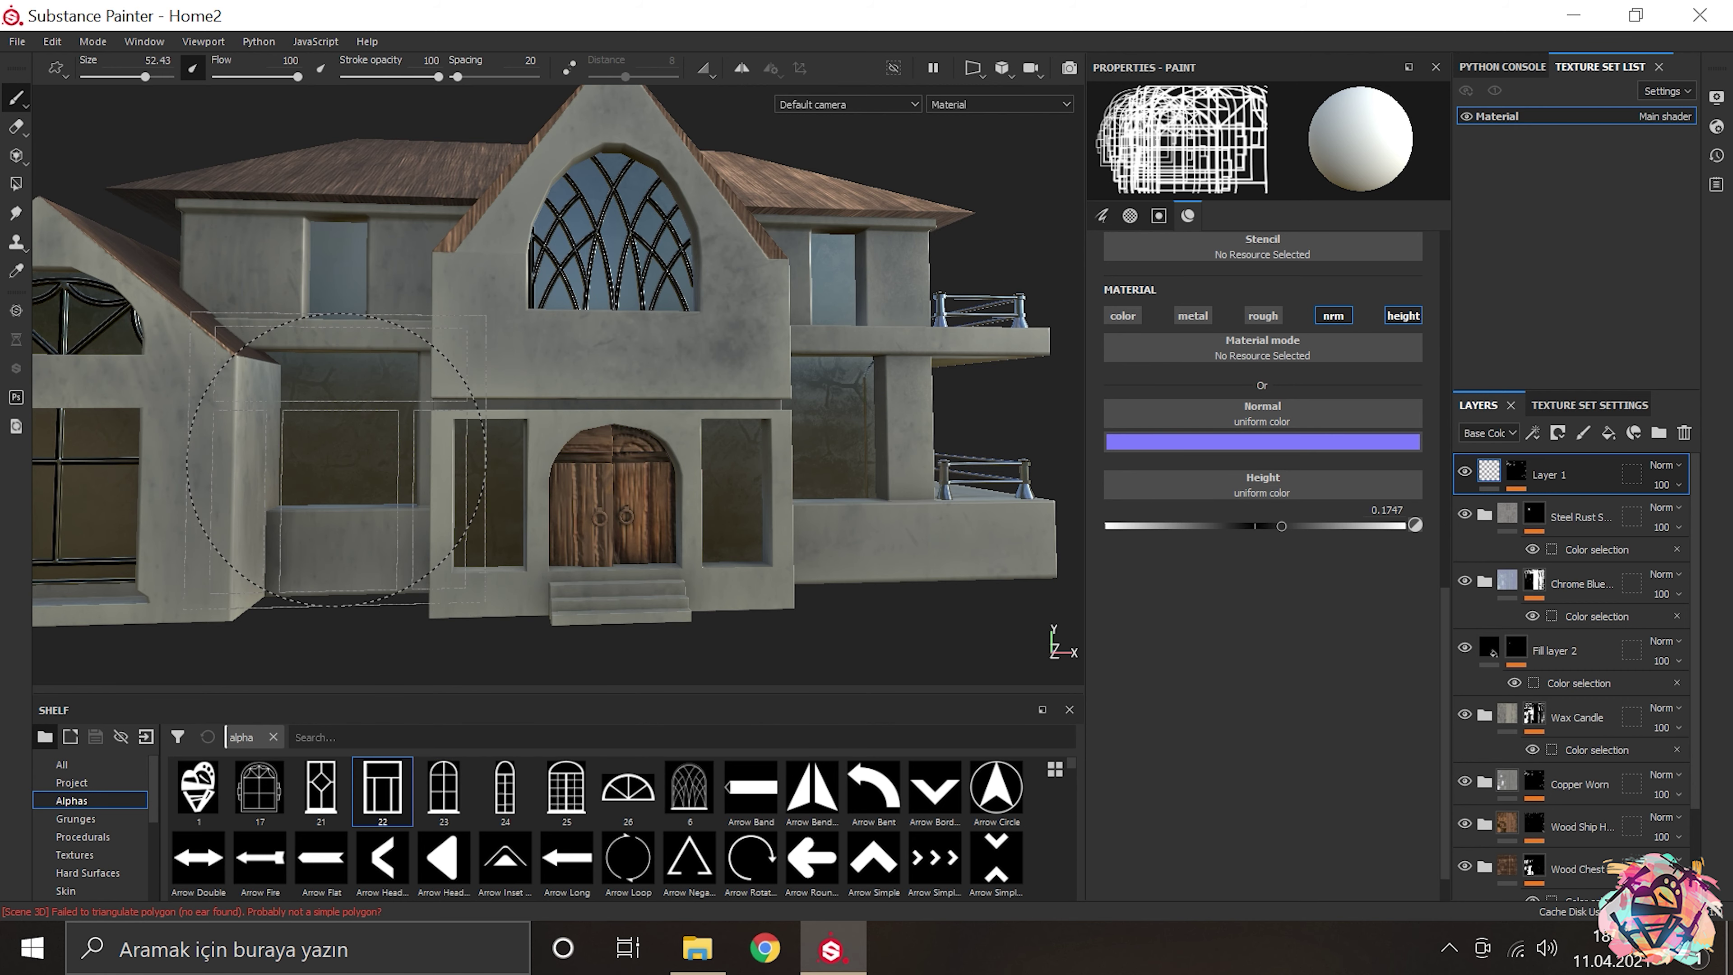
Step: Stamp the paned frame onto the recessed window left of the central gable
key("Tab")
scroll("up", 3)
scroll("up", 3)
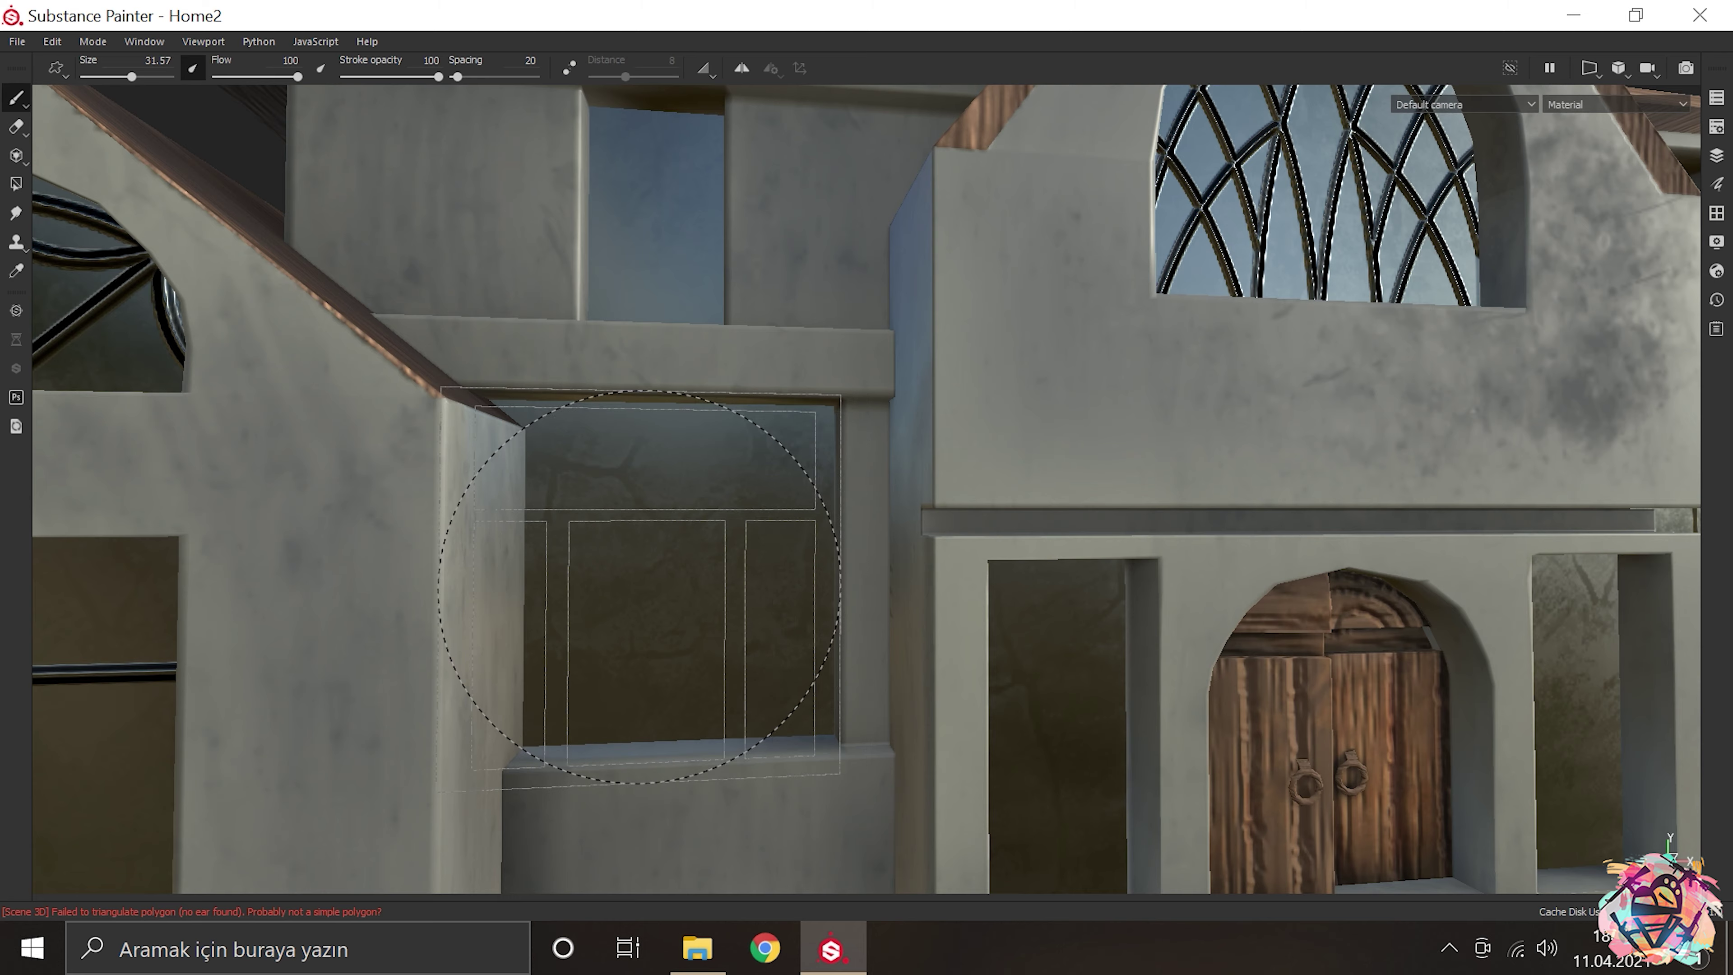
left_click_drag(640, 588, 952, 539)
scroll("down", 3)
scroll("up", 3)
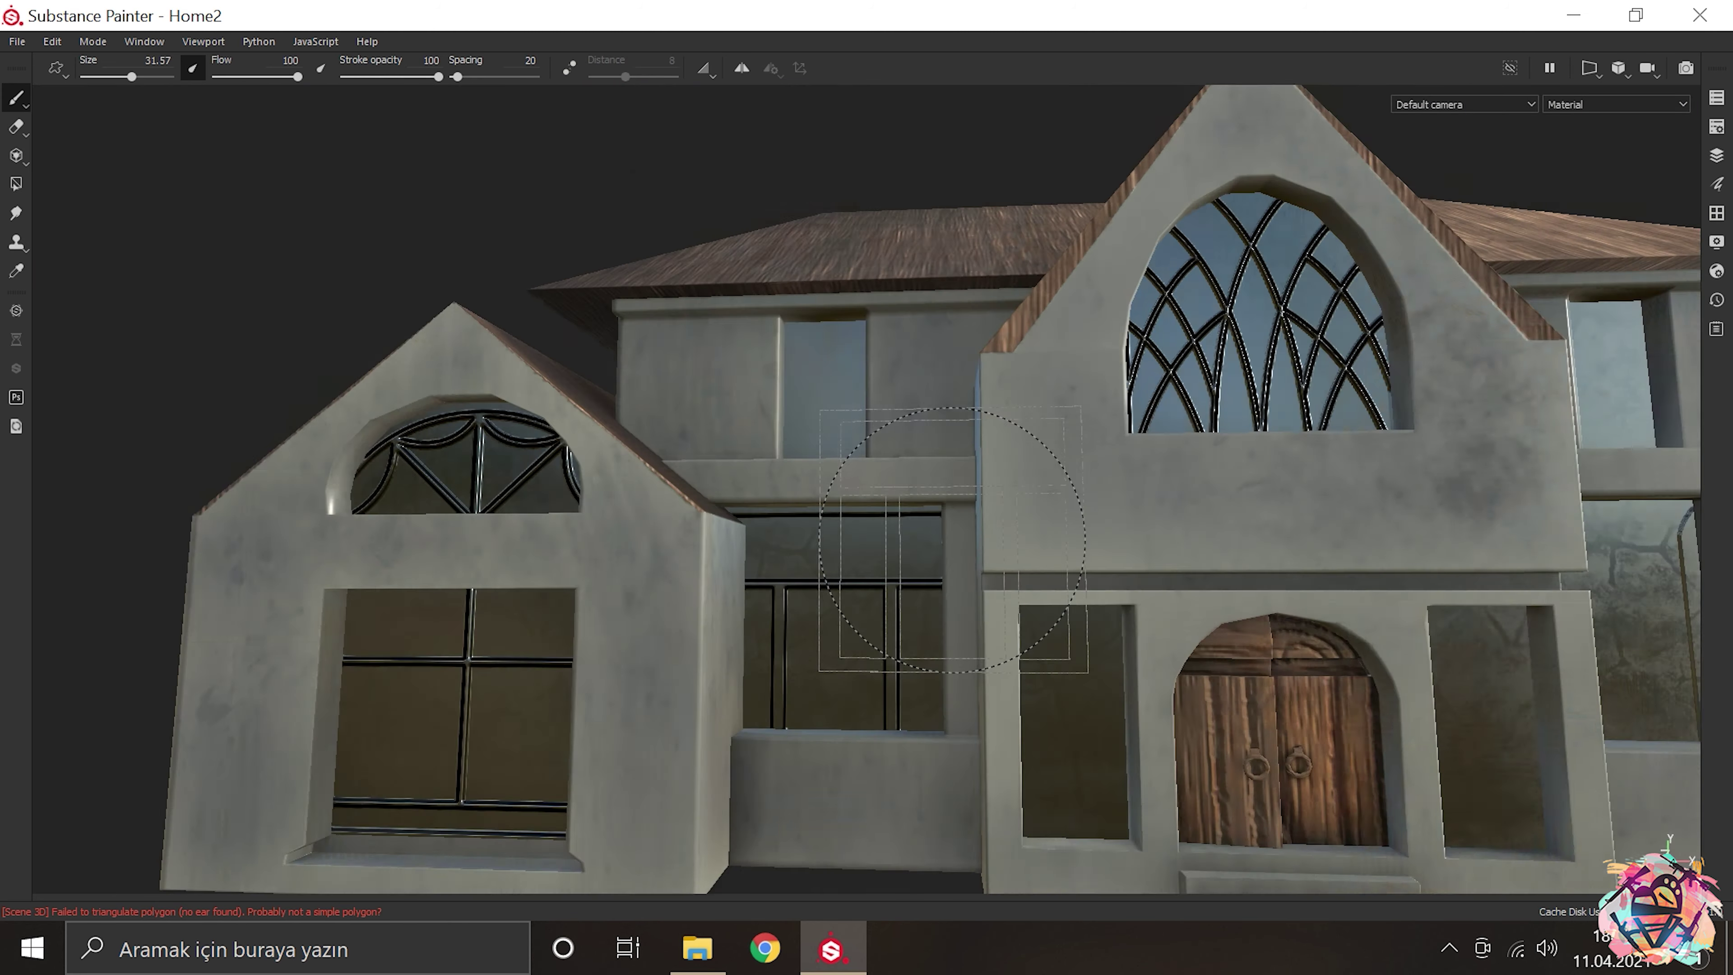
scroll("down", 3)
left_click_drag(952, 540, 952, 448)
key("Tab")
Step: Finish importing 11.png as an alpha and hide the panels for a full viewport
key("alt+Tab")
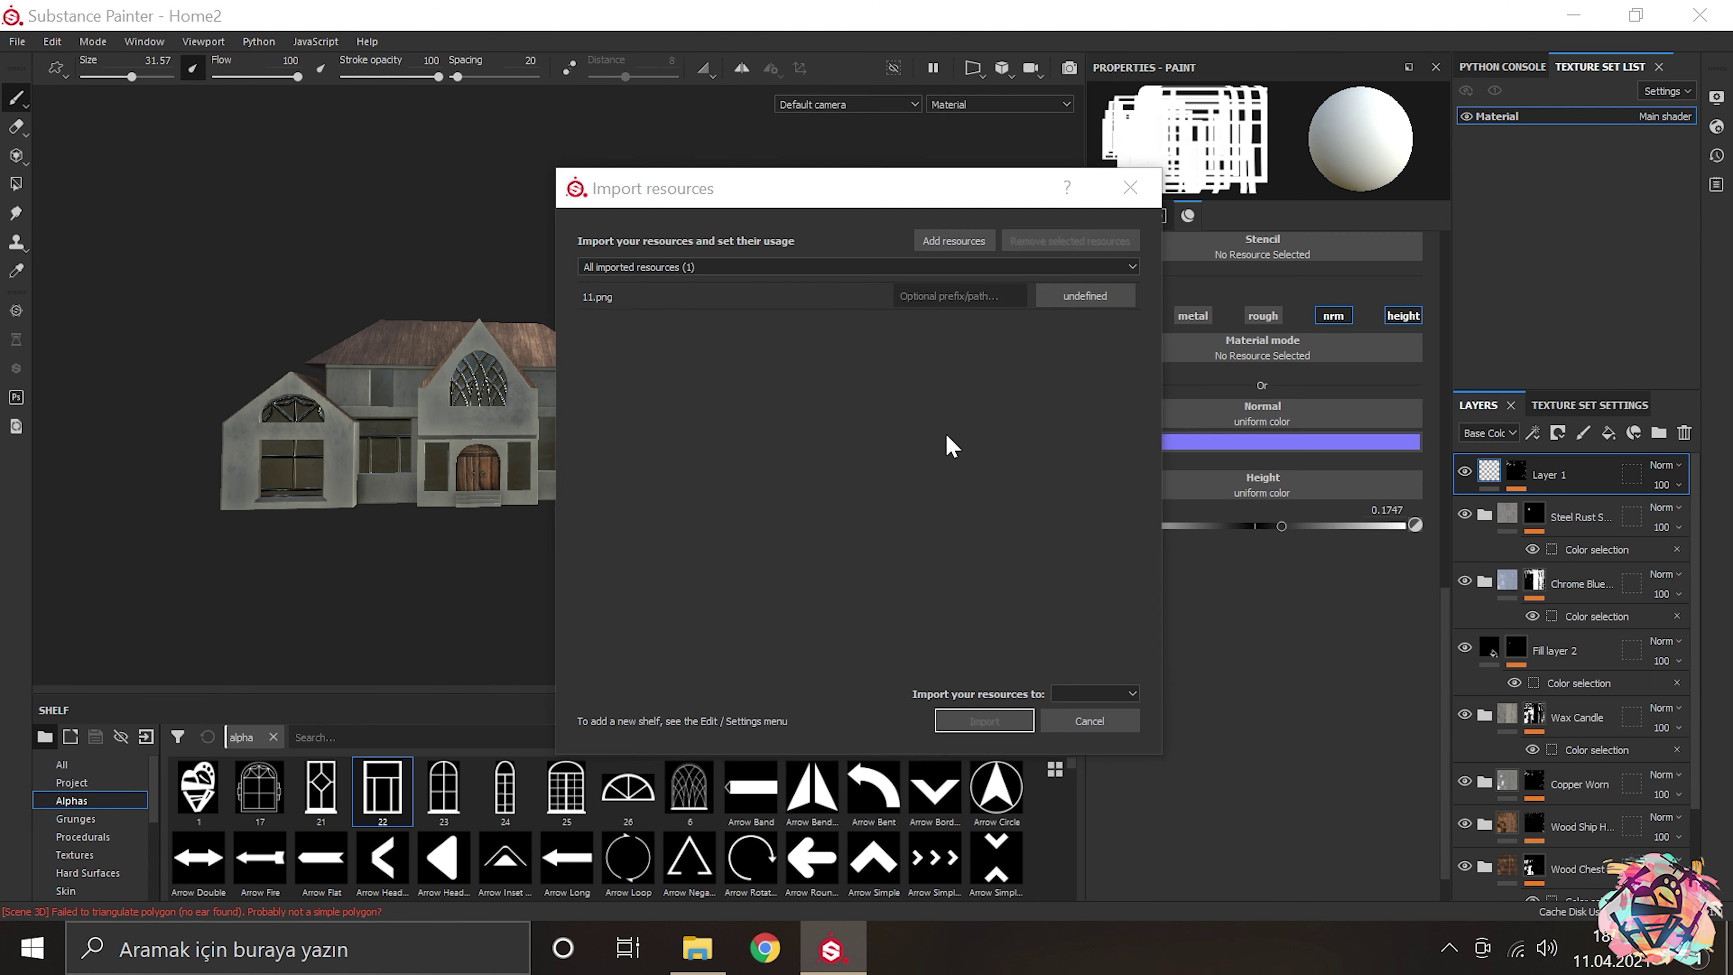
left_click(1016, 720)
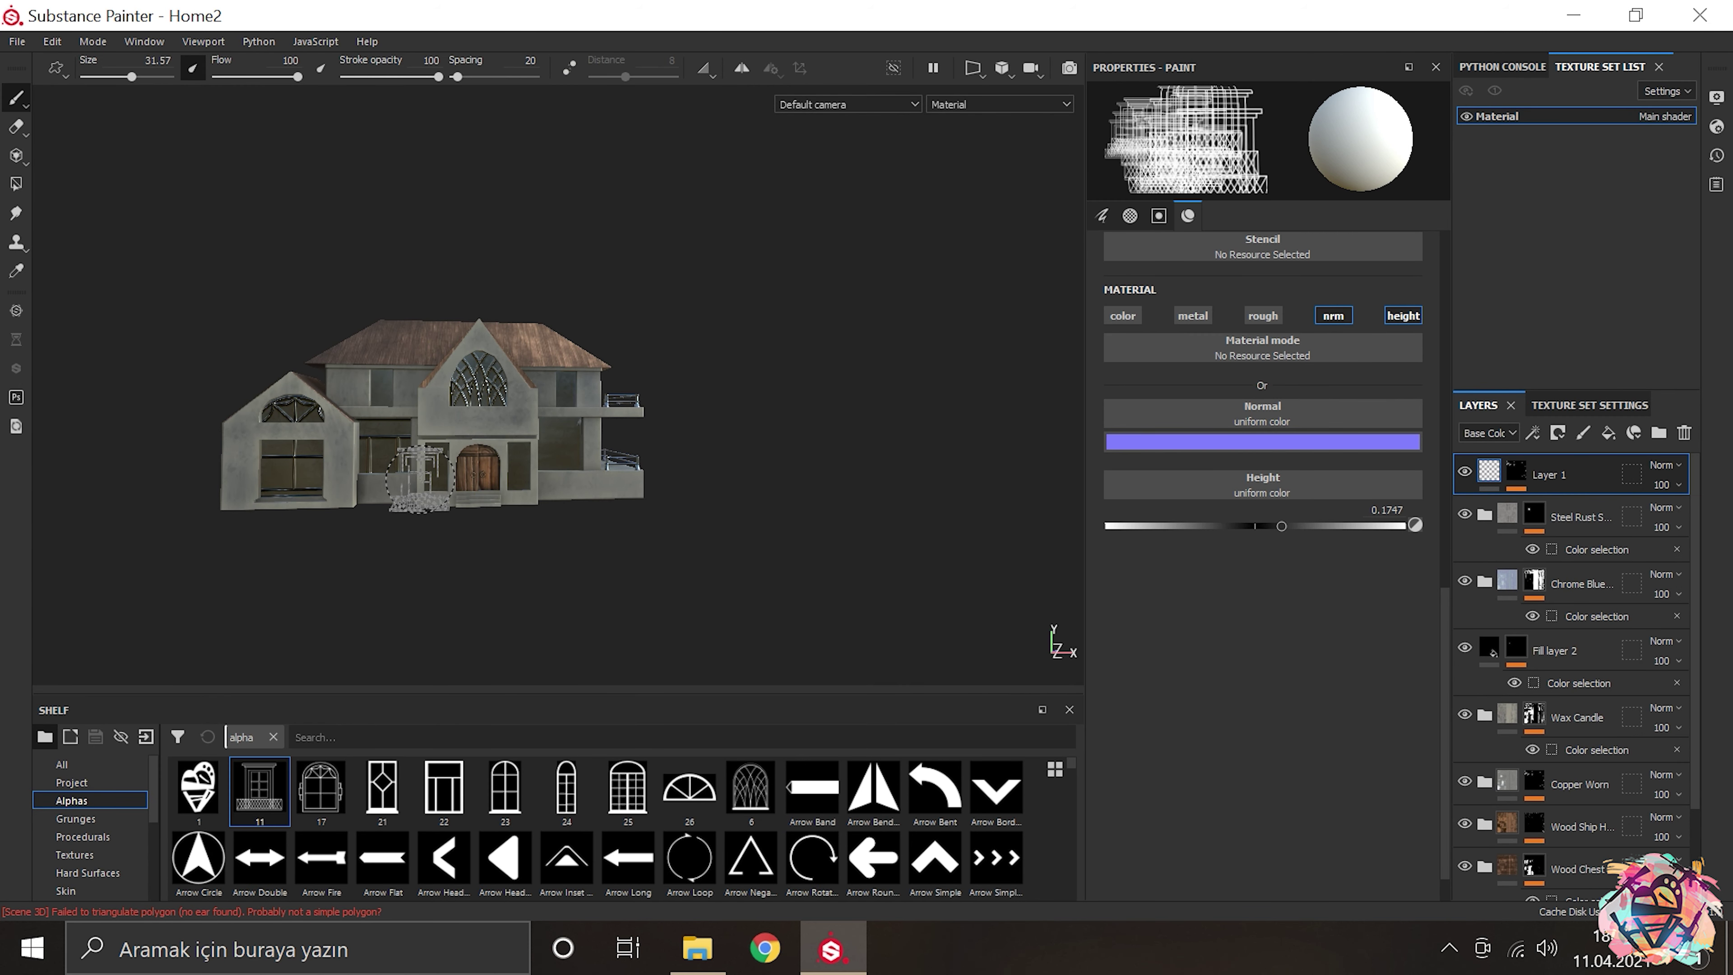
key("Tab")
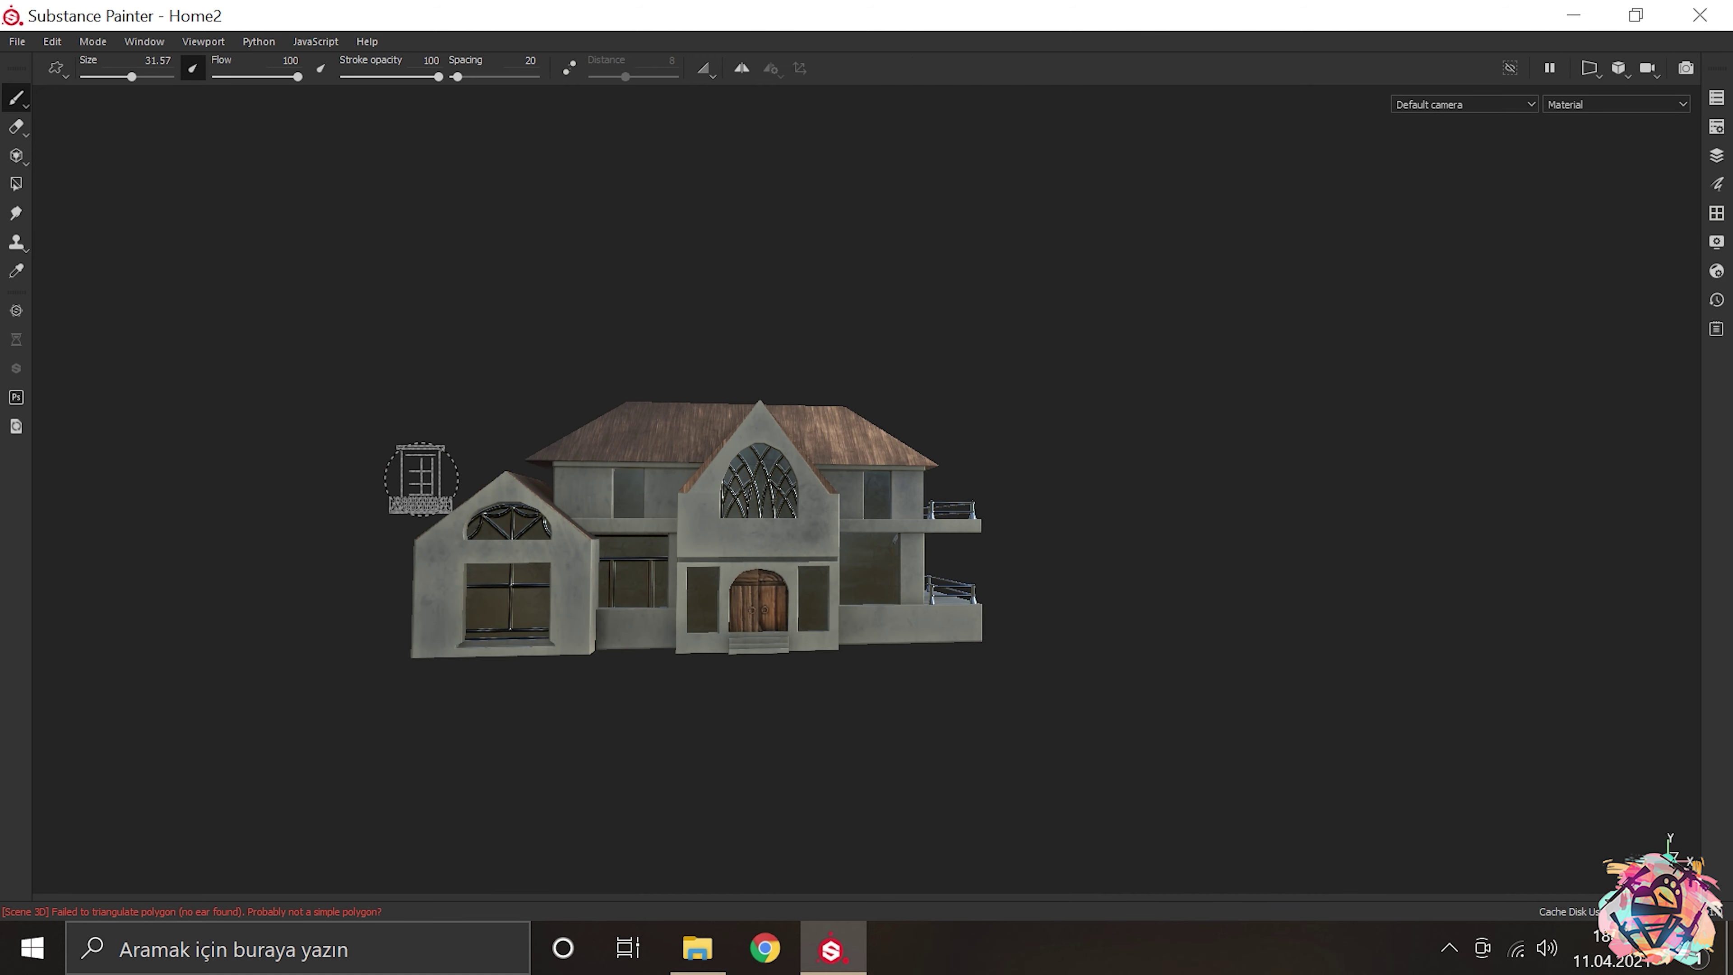
Step: Stamp alpha 11's railed frame onto the window left of the entrance
scroll("up", 3)
left_click_drag(819, 614, 602, 588)
scroll("up", 3)
scroll("down", 3)
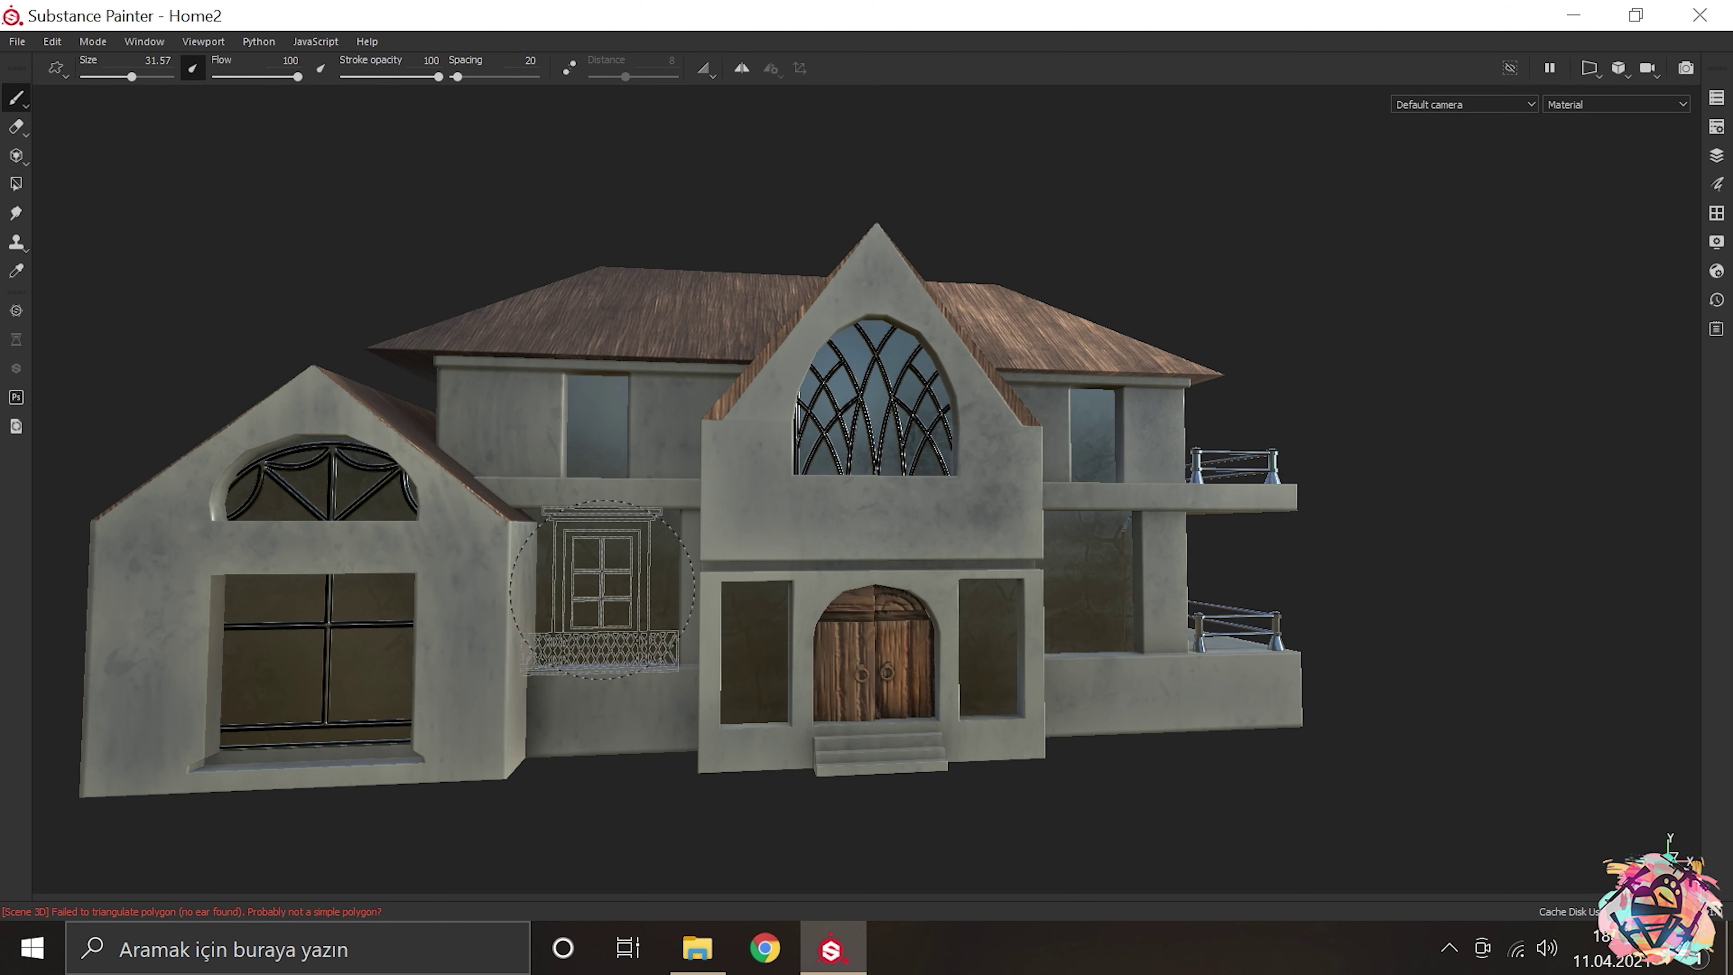
scroll("up", 3)
left_click_drag(545, 553, 607, 573)
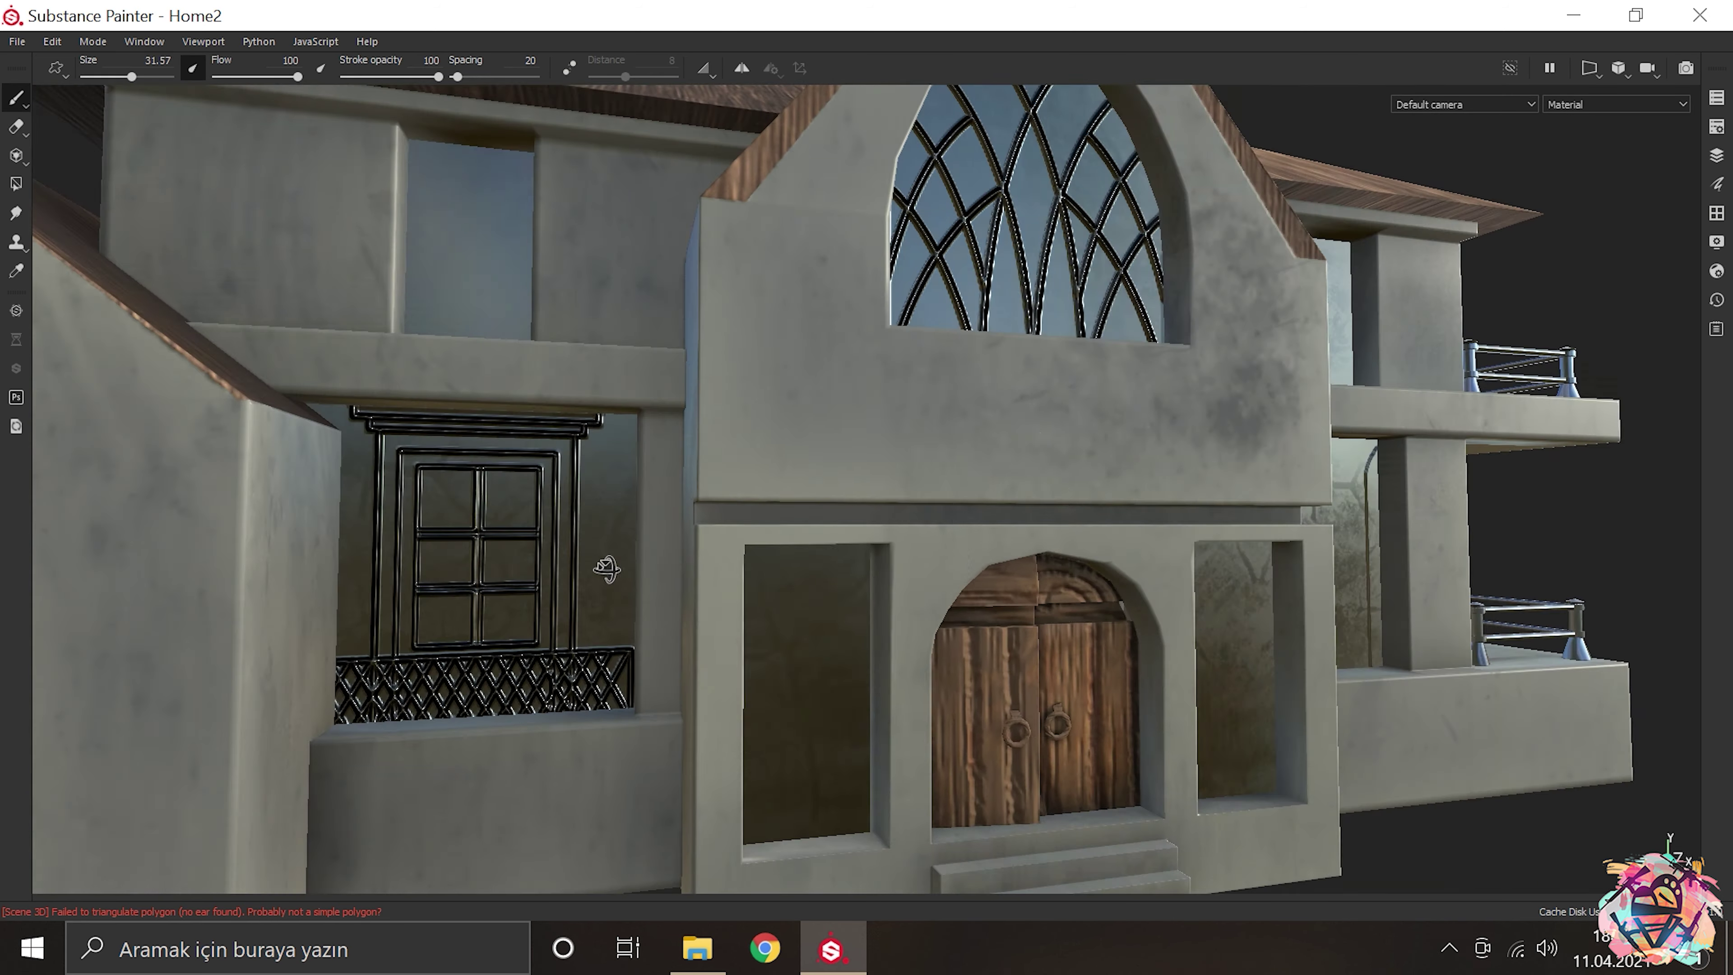
Step: Orbit around the house's right side and stamp the paned frame onto the upper-left window
scroll("down", 3)
left_click_drag(896, 554, 878, 516)
scroll("up", 3)
scroll("up", 3)
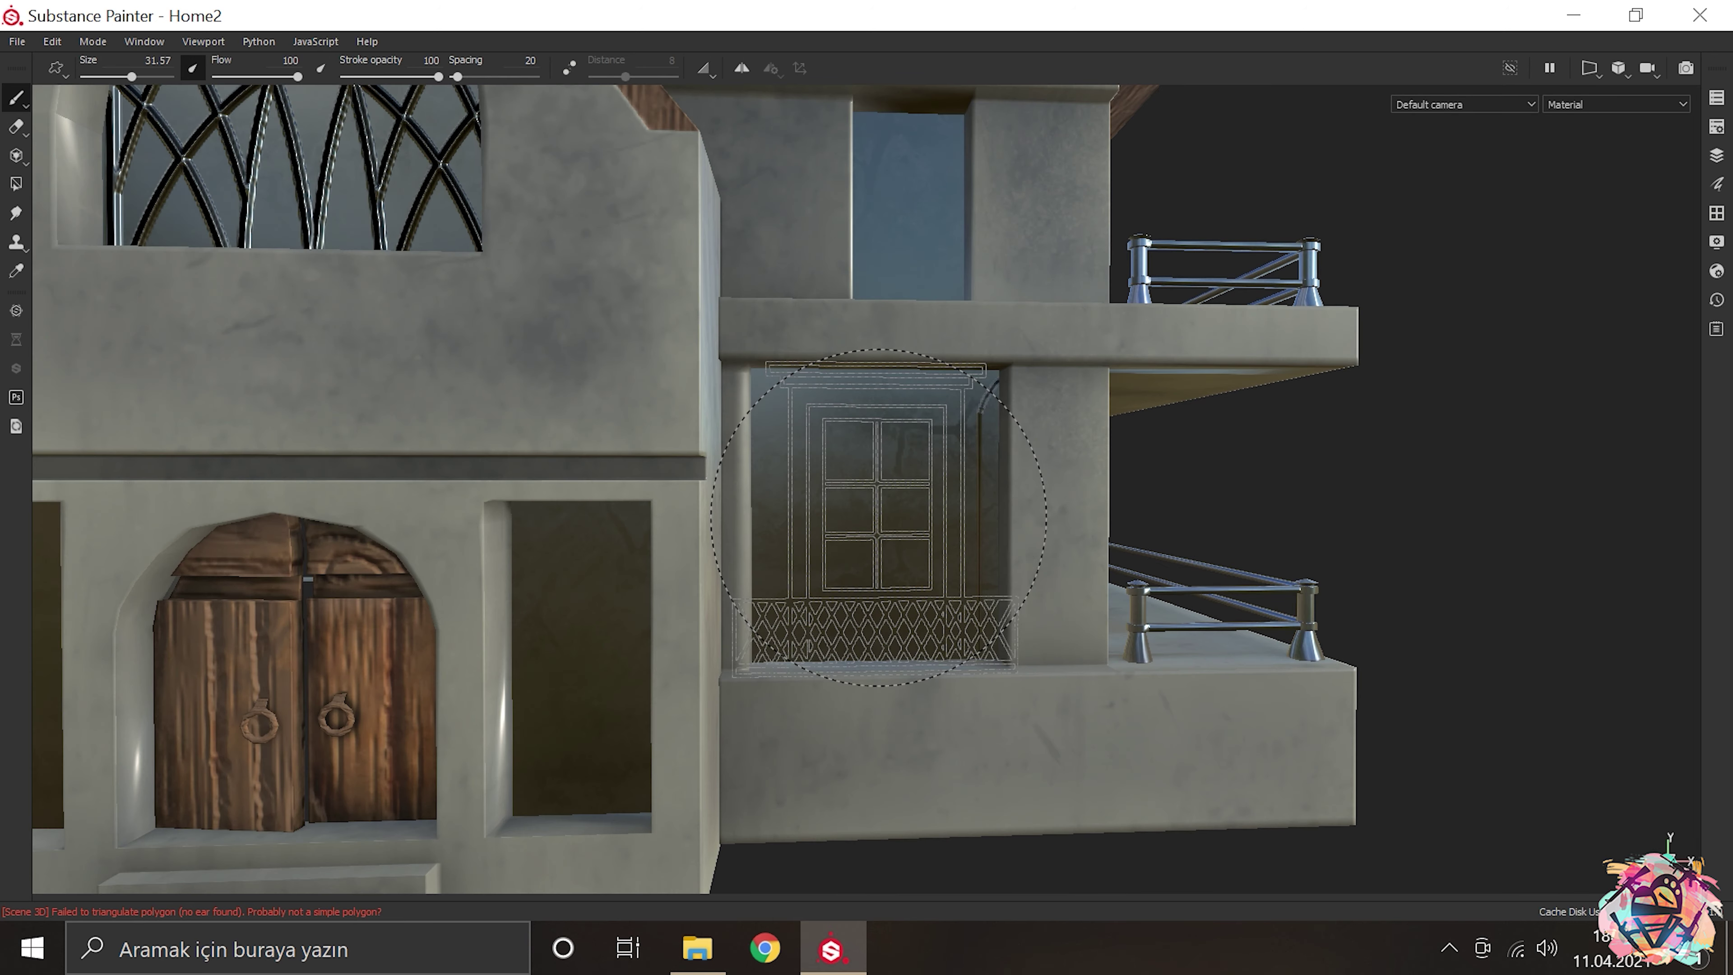
scroll("down", 3)
scroll("down", 3)
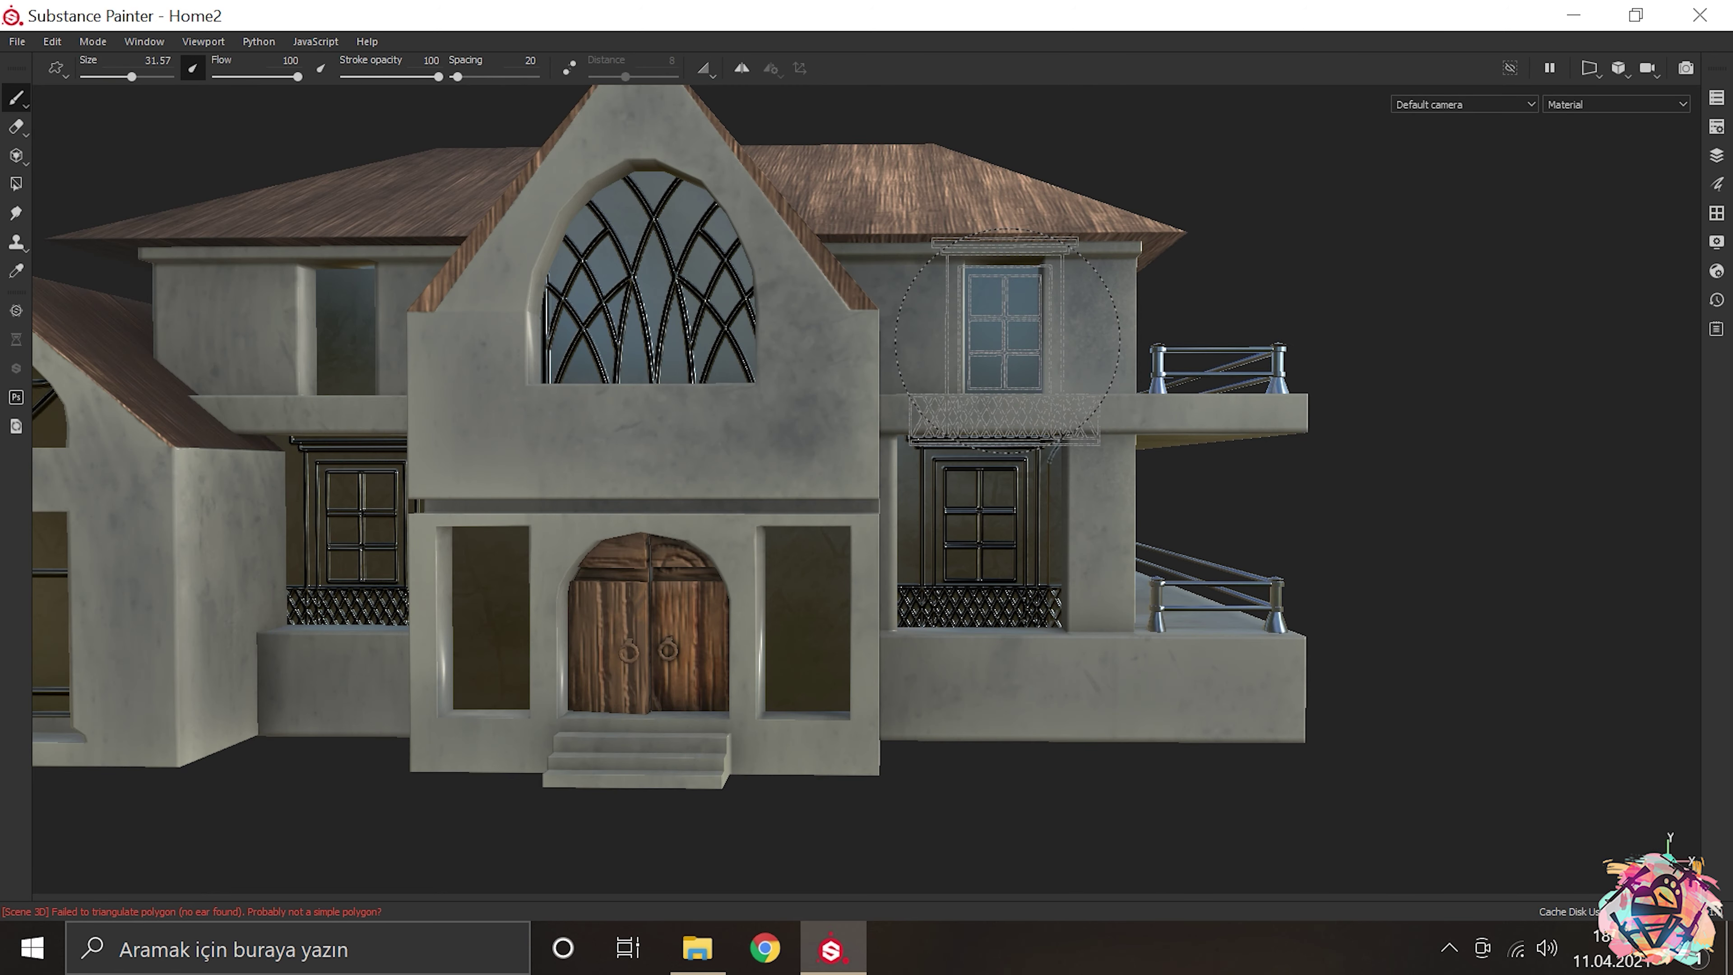
left_click_drag(1005, 341, 1277, 503)
scroll("up", 3)
scroll("up", 3)
scroll("down", 3)
key("ctrl")
scroll("up", 3)
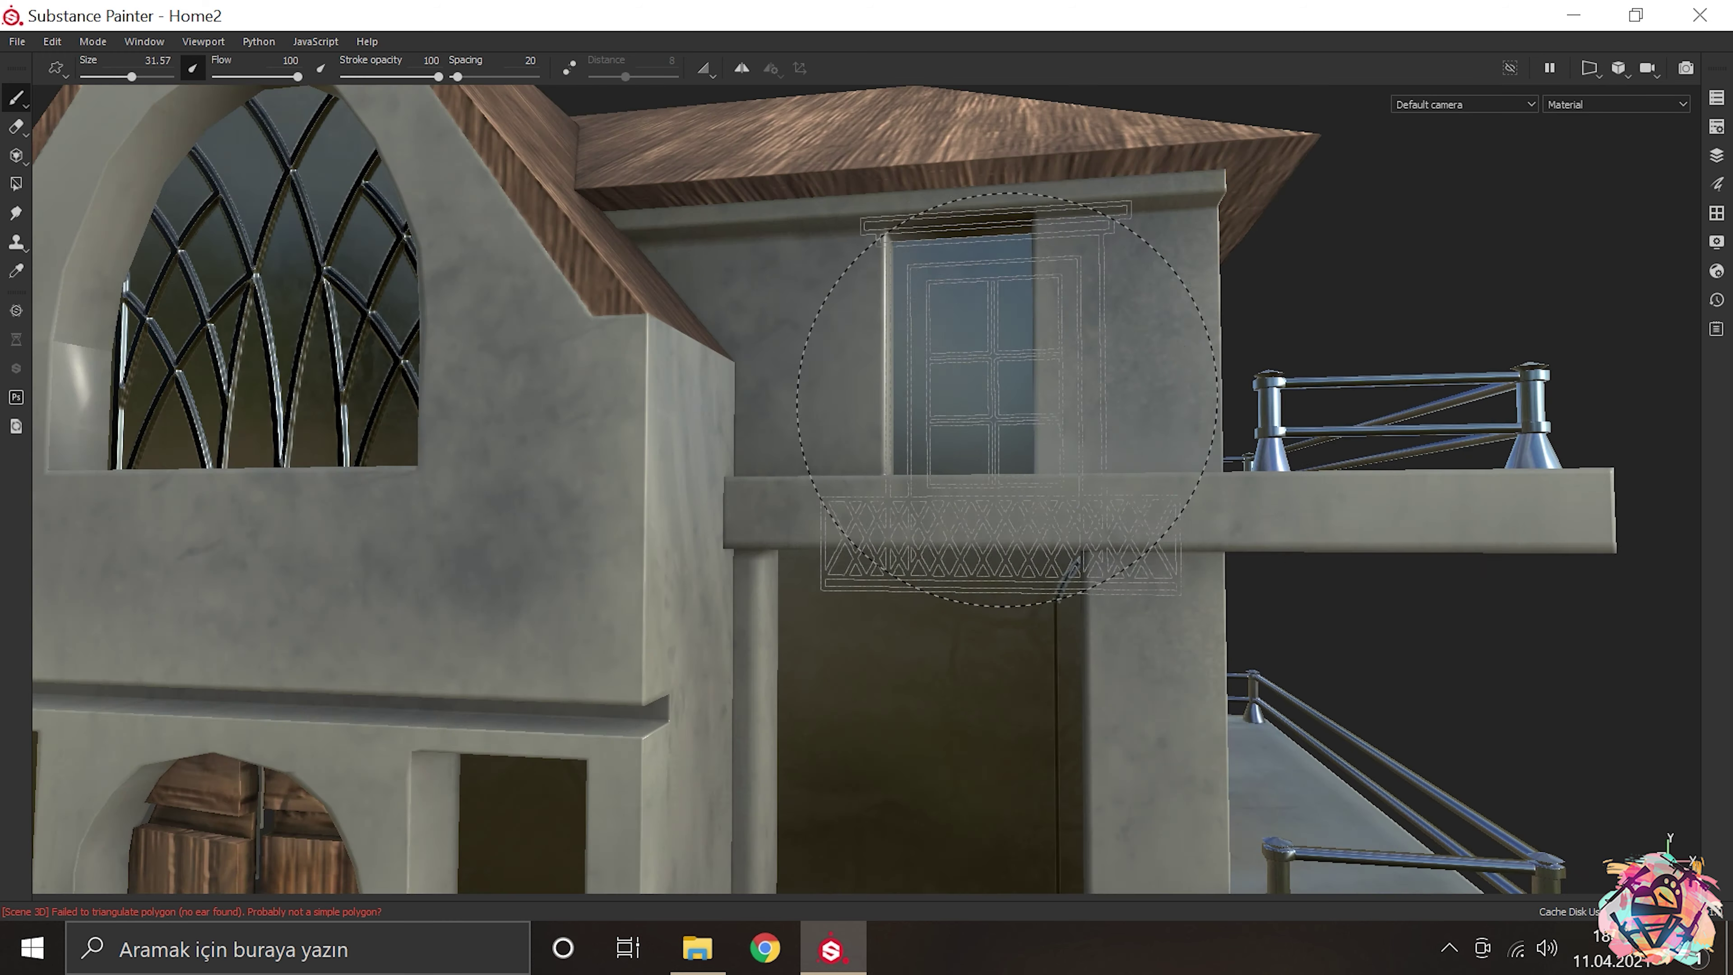
scroll("up", 3)
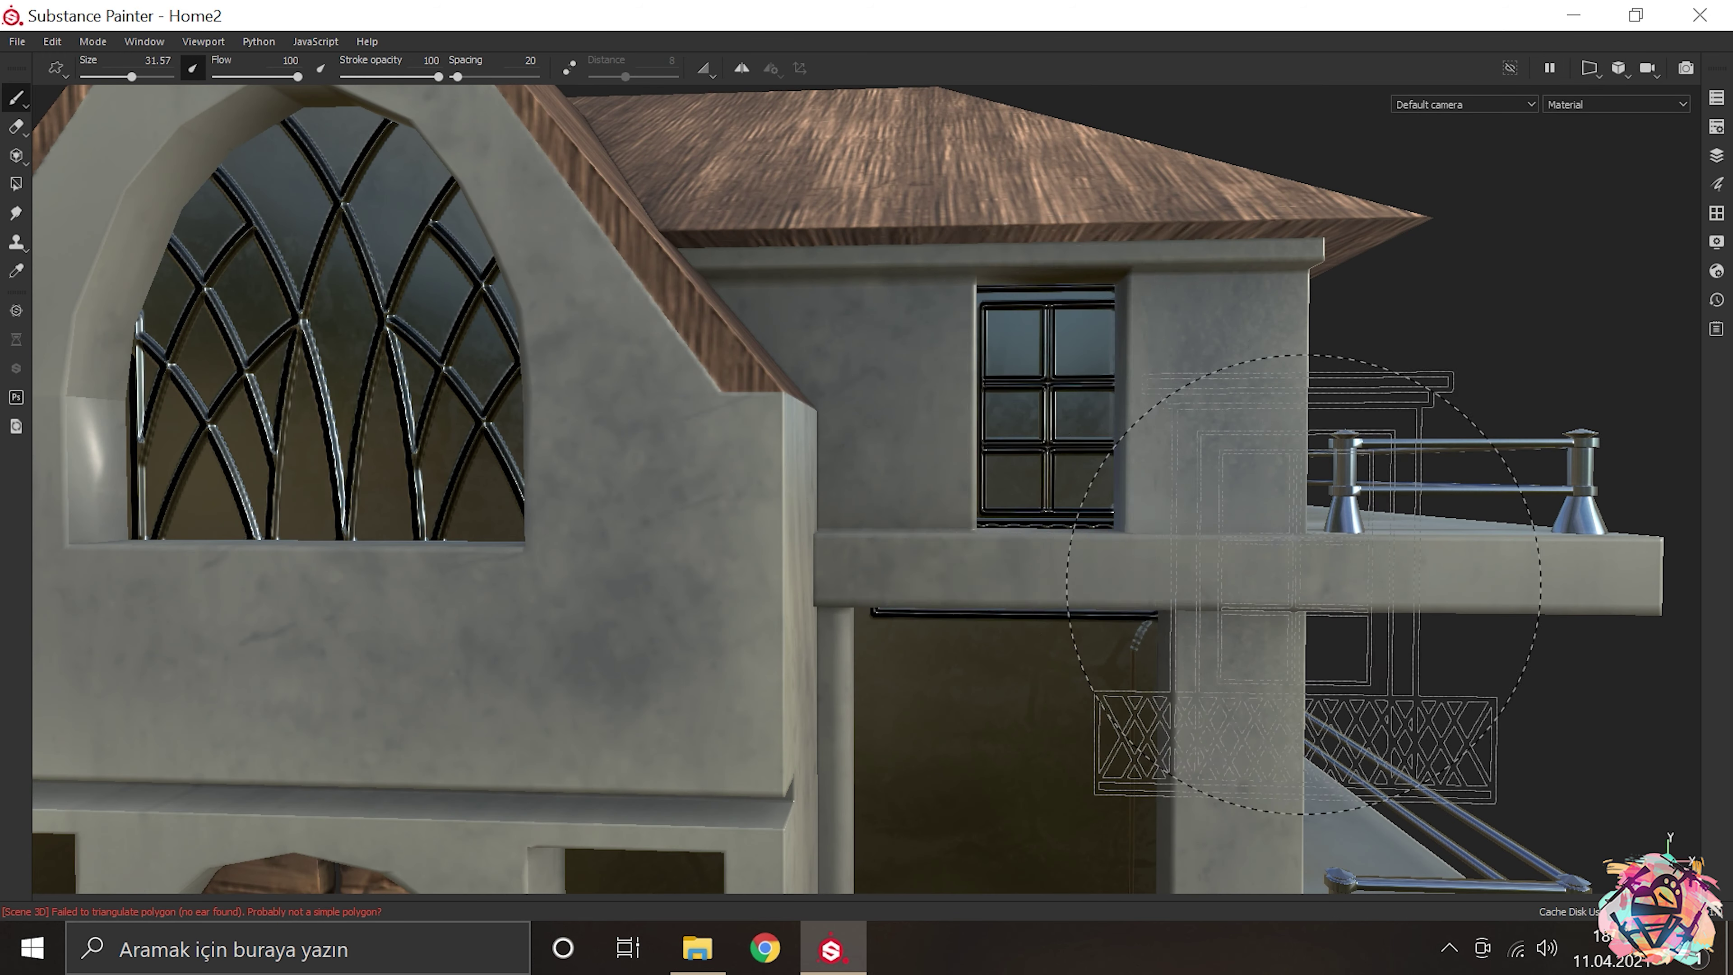
scroll("down", 3)
scroll("down", 3)
left_click_drag(1262, 561, 862, 429)
scroll("up", 3)
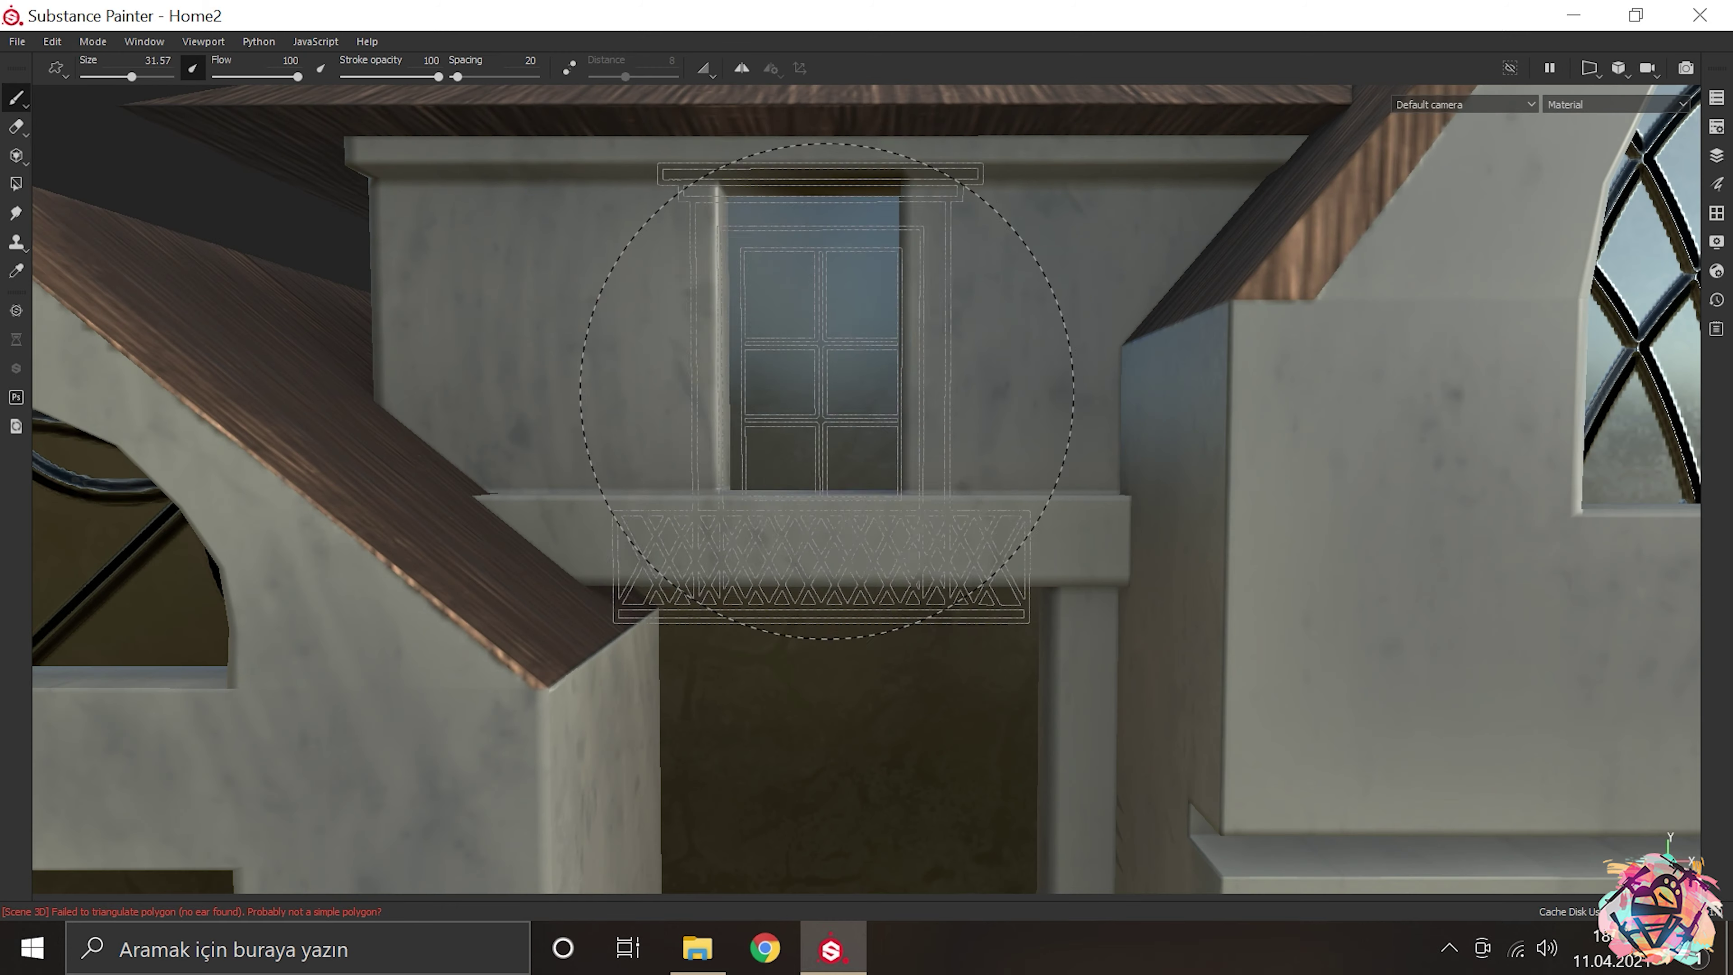
scroll("down", 3)
left_click_drag(818, 364, 1180, 474)
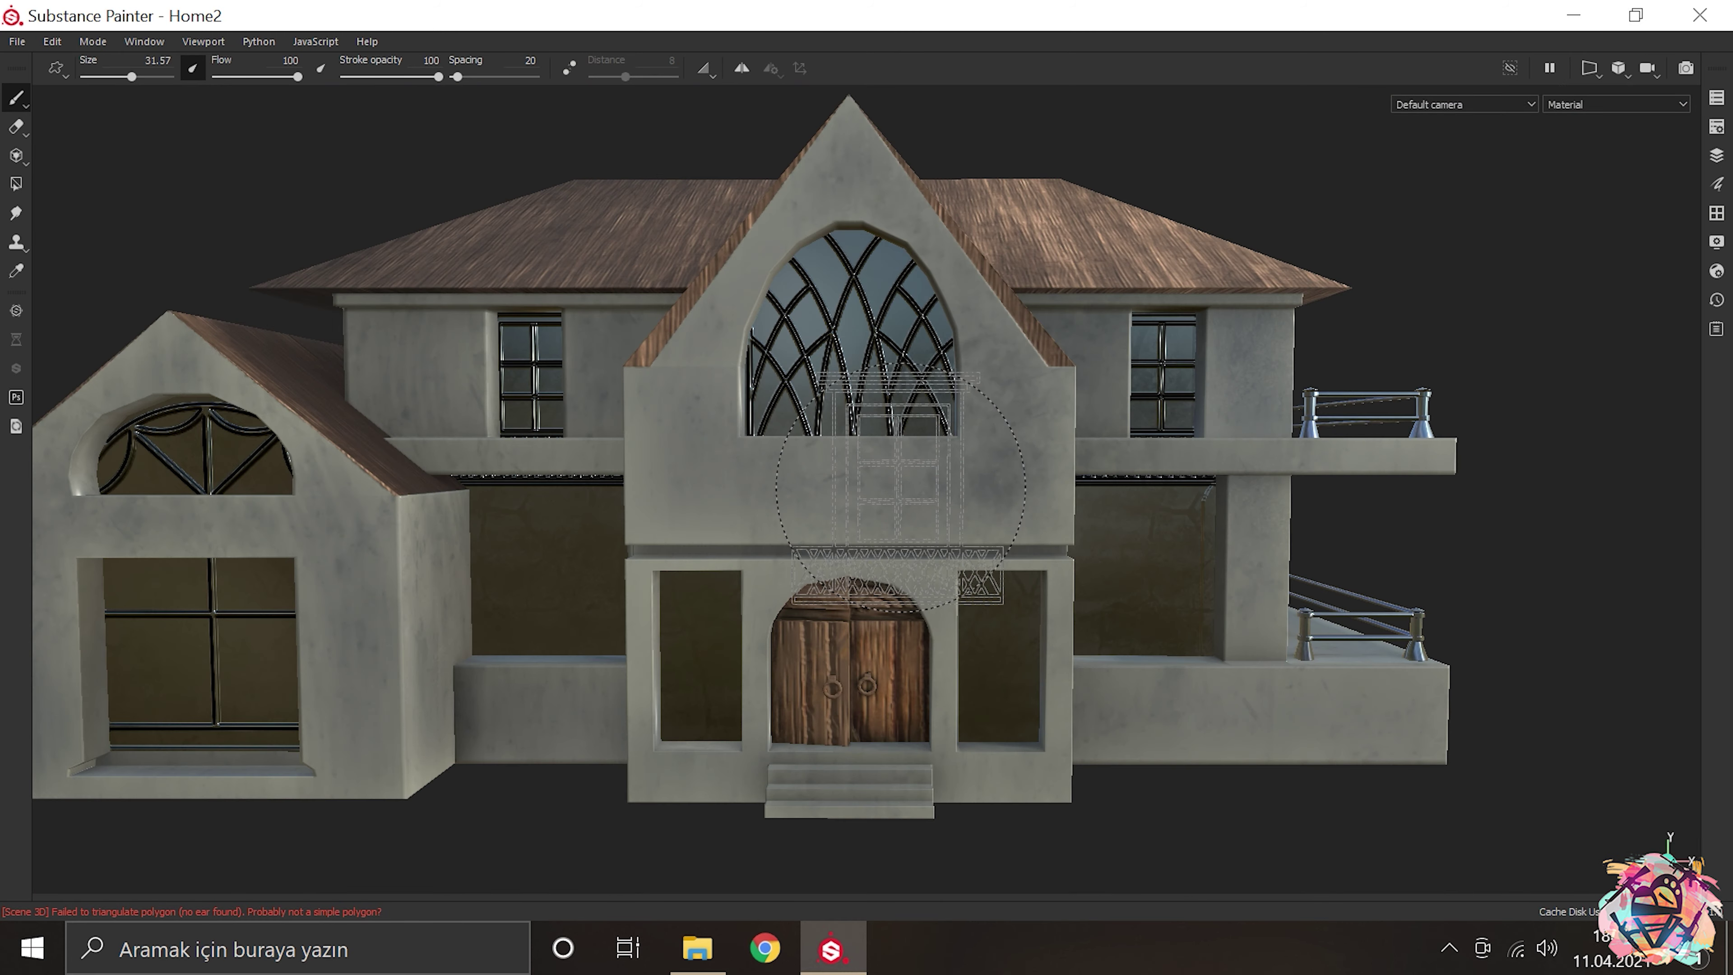
Step: Switch from the paint brush to the Eraser
key("e")
scroll("up", 3)
scroll("up", 3)
scroll("down", 3)
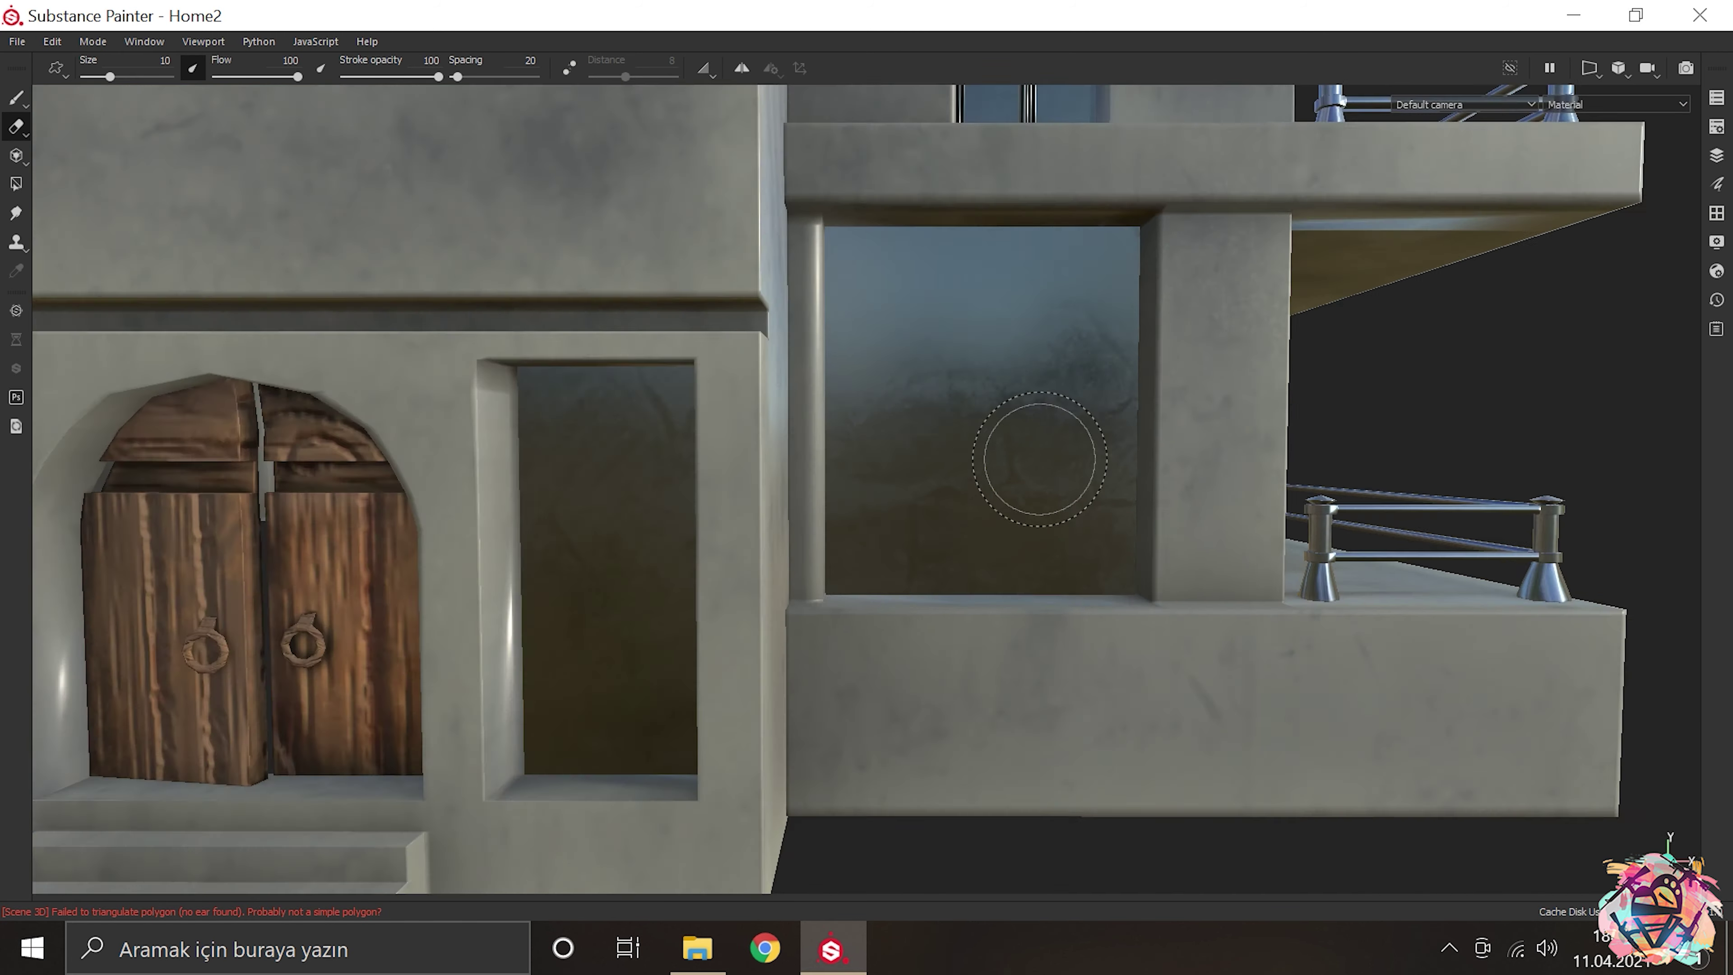
Step: Return to the window-stamp brush and stamp frames on the windows beside the front door
scroll("down", 3)
scroll("up", 3)
scroll("down", 3)
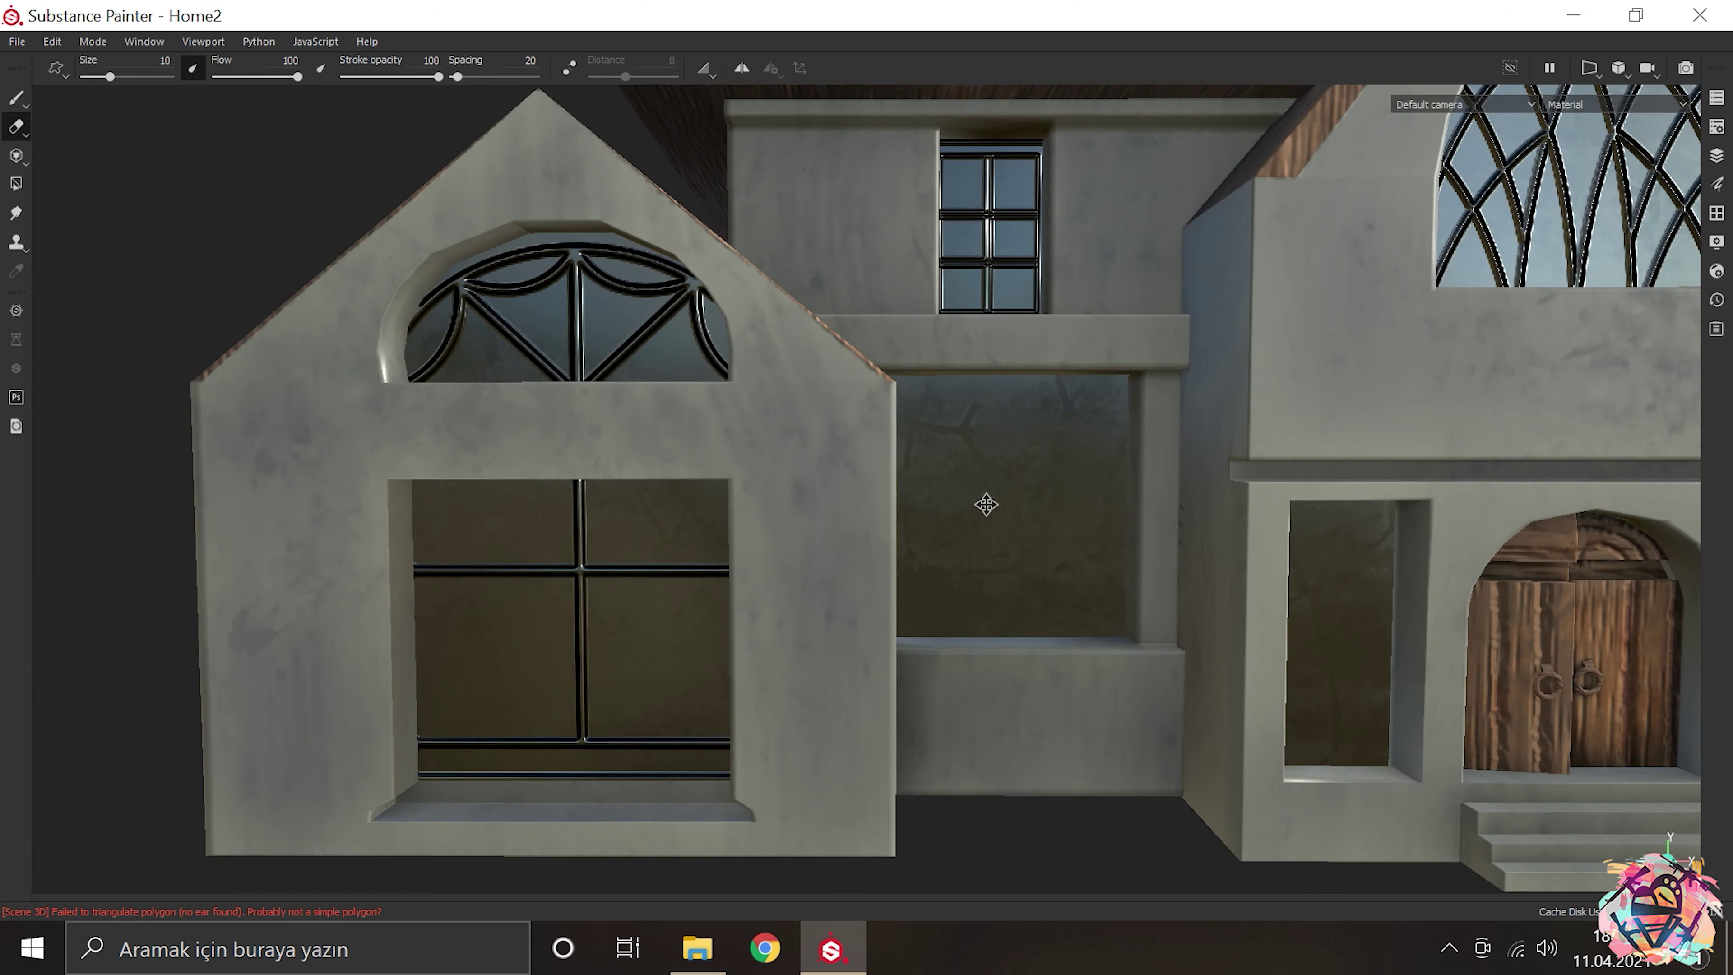
scroll("down", 3)
scroll("up", 3)
scroll("up", 3)
key("1")
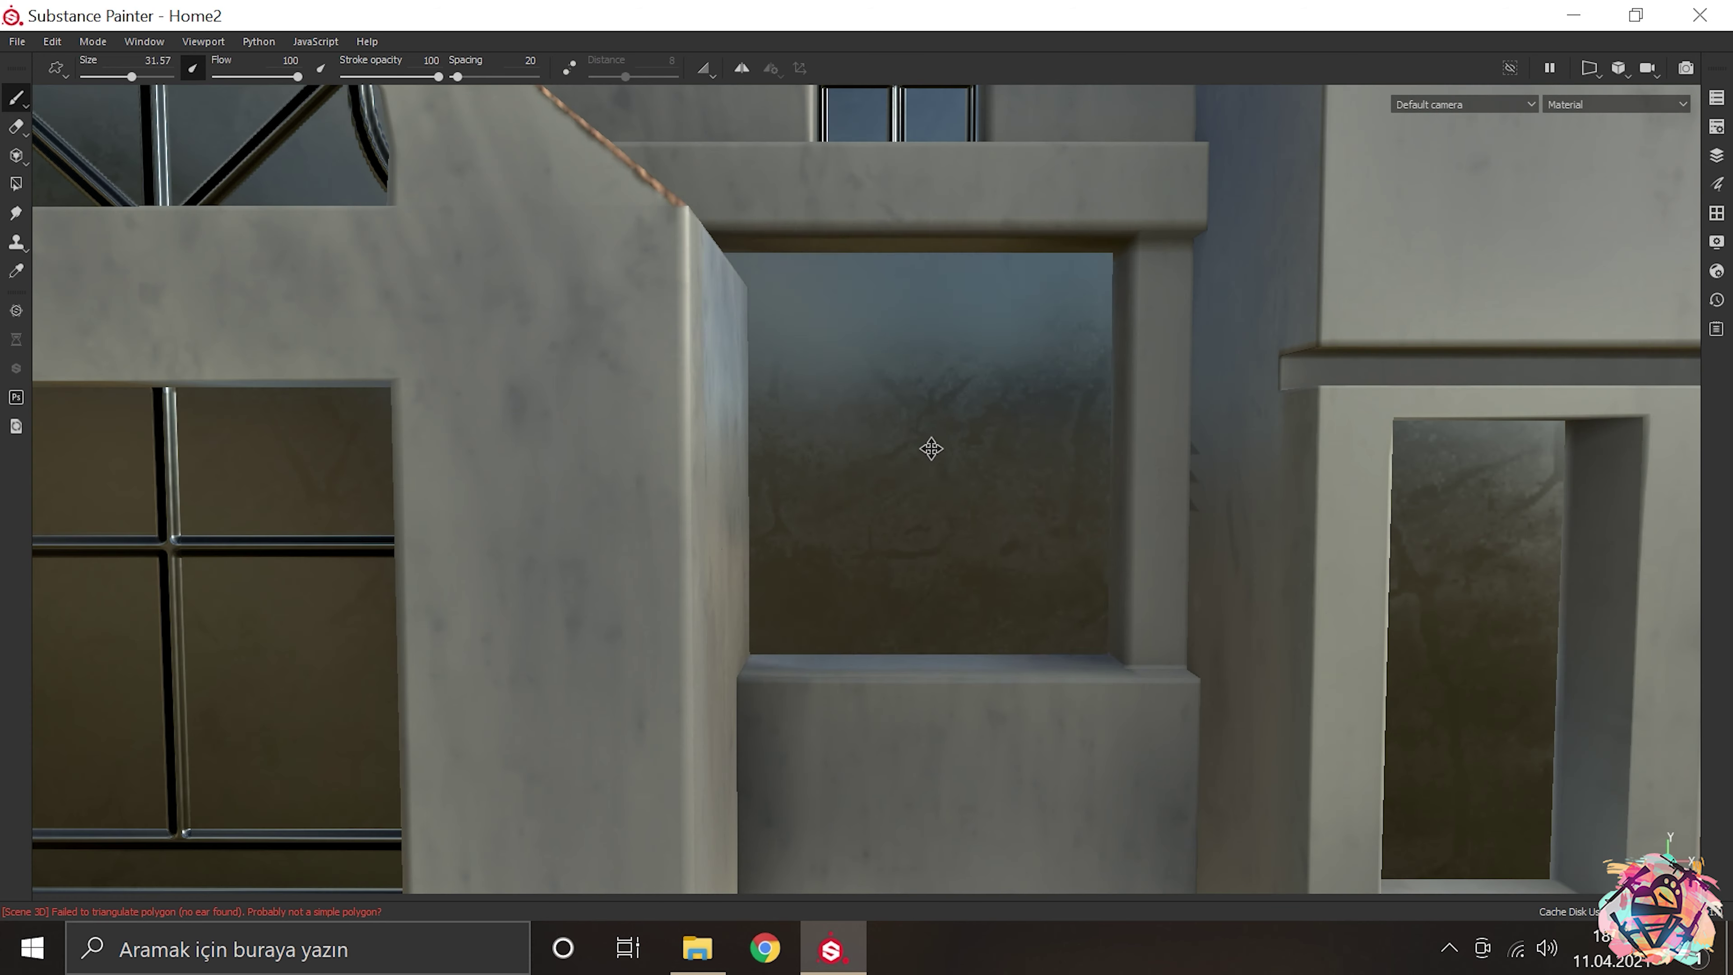
scroll("down", 3)
scroll("up", 3)
left_click_drag(1204, 454, 894, 490)
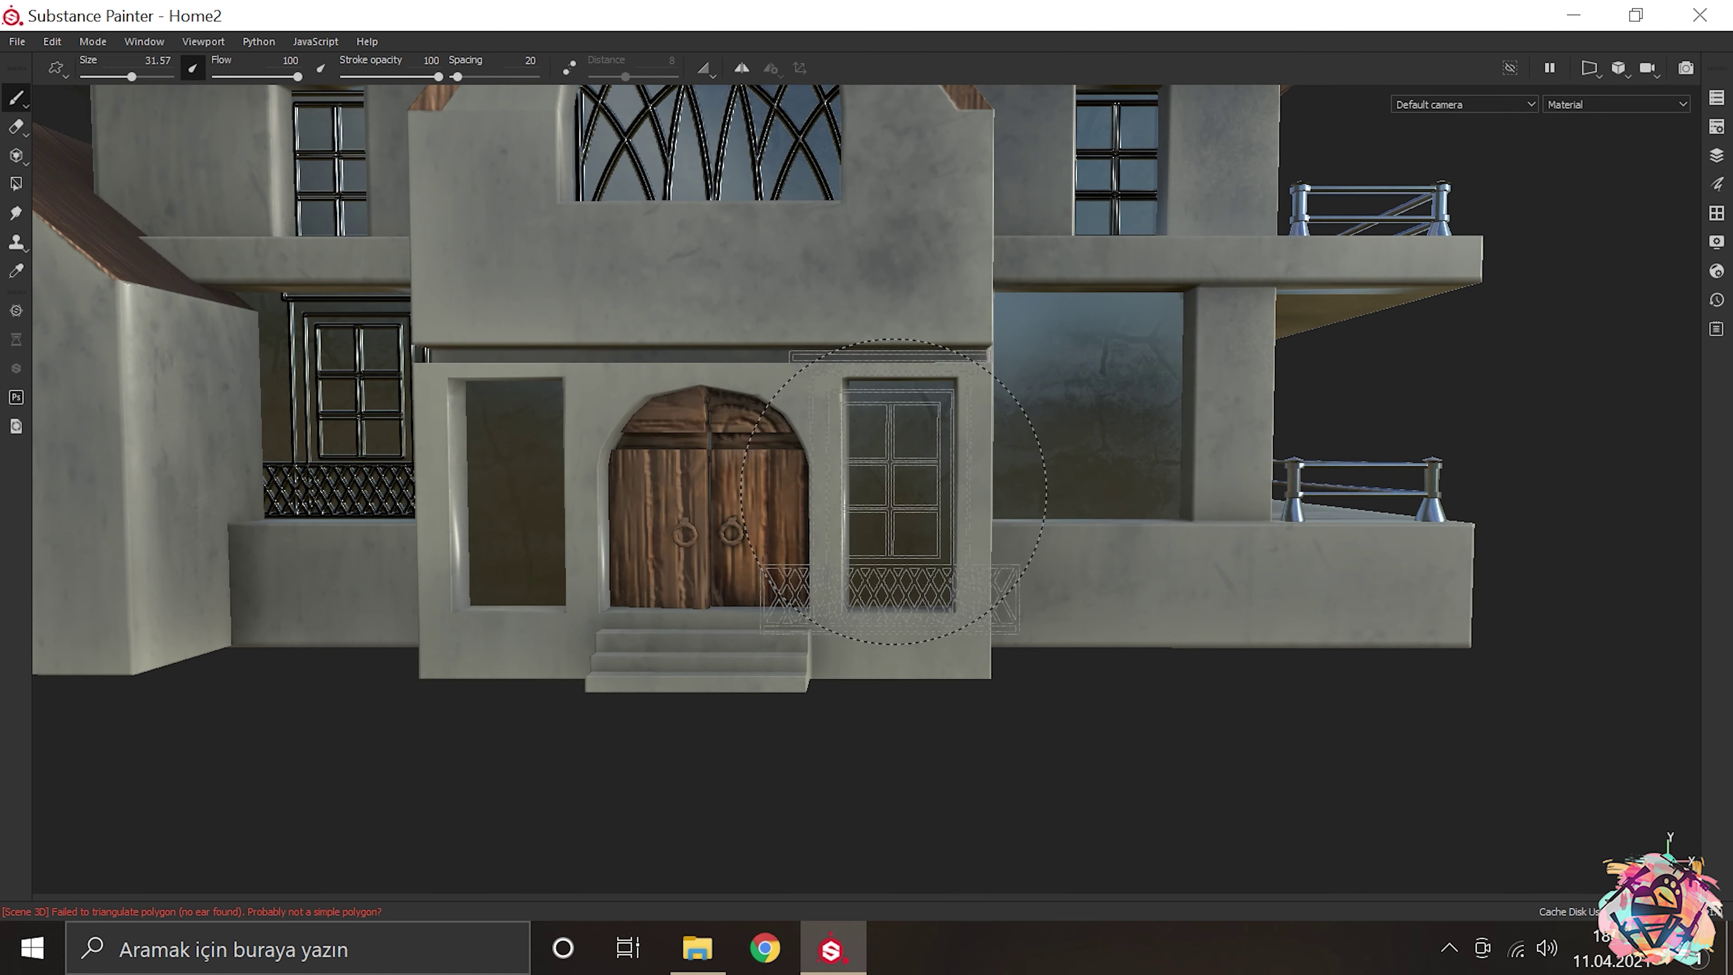
left_click_drag(1087, 408, 914, 471)
scroll("down", 3)
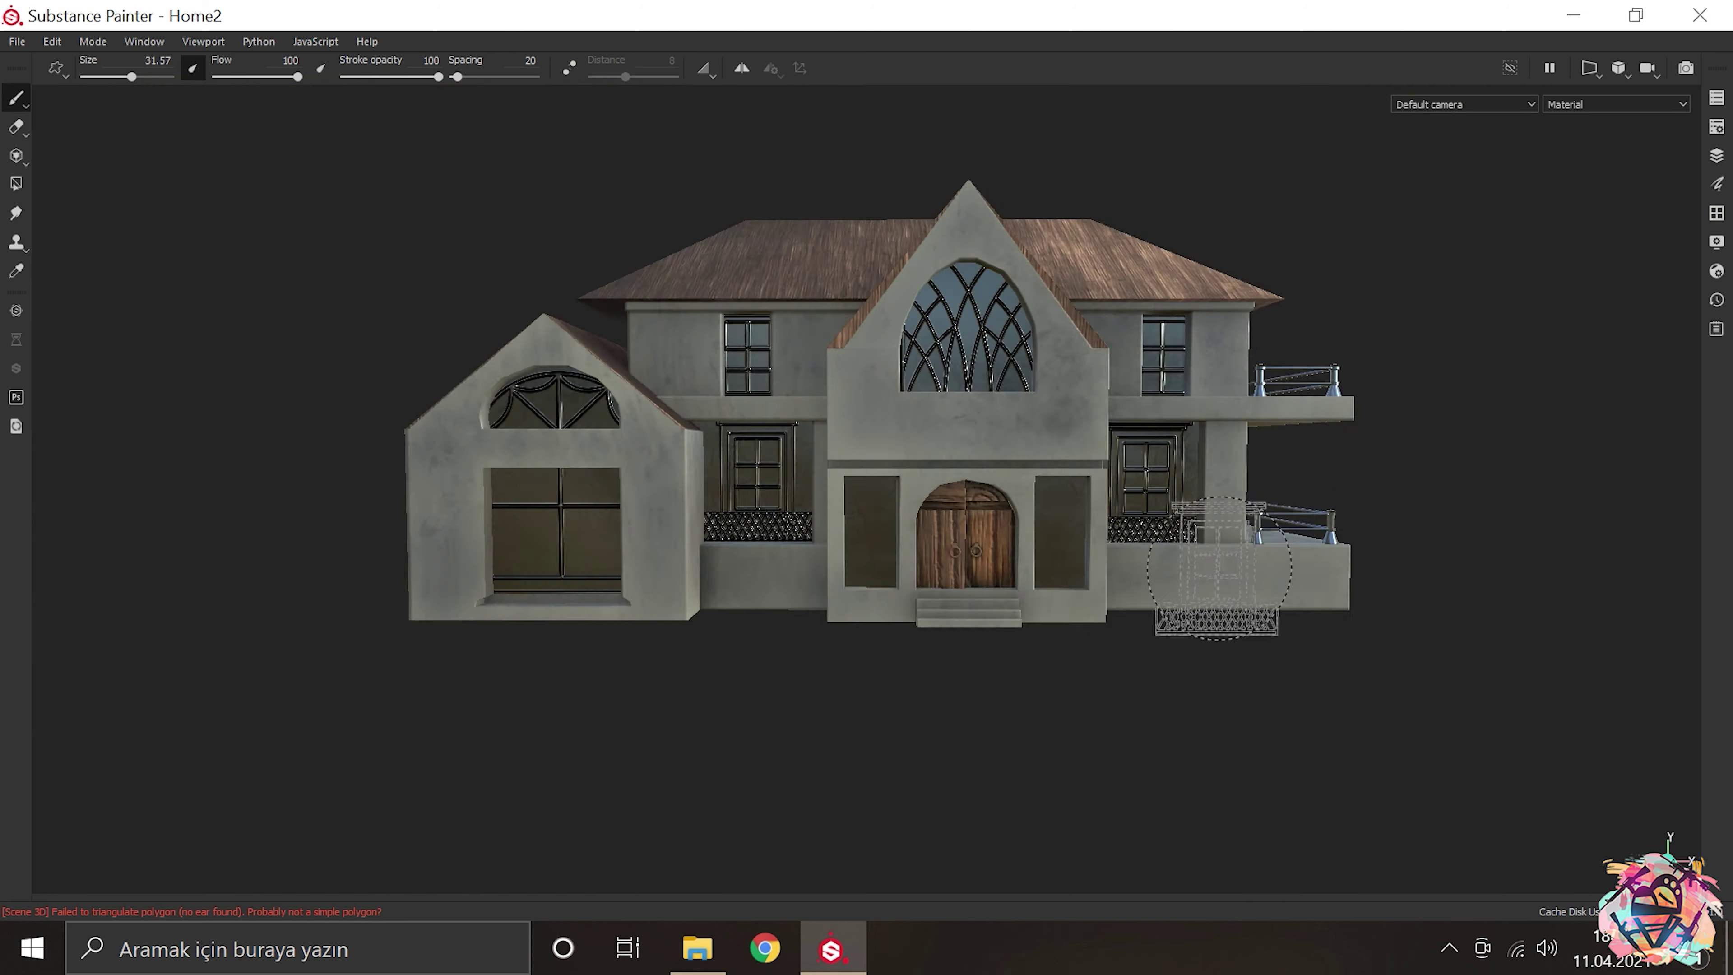
scroll("up", 3)
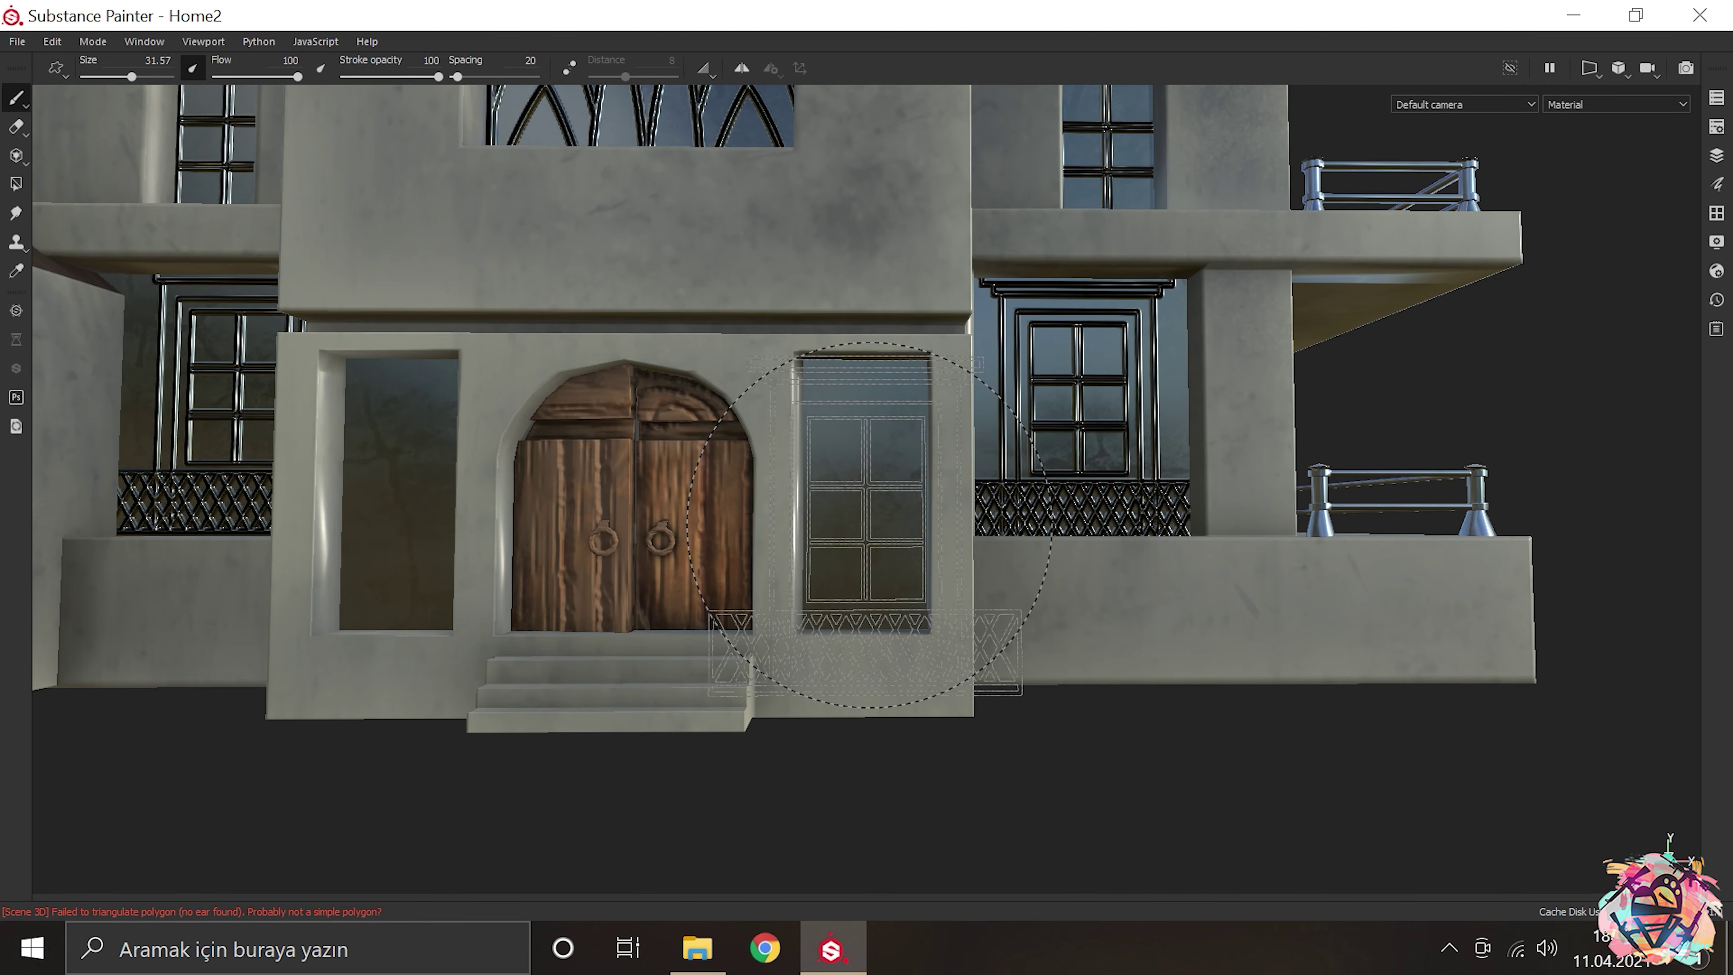
scroll("down", 3)
scroll("up", 3)
left_click_drag(1369, 689, 763, 543)
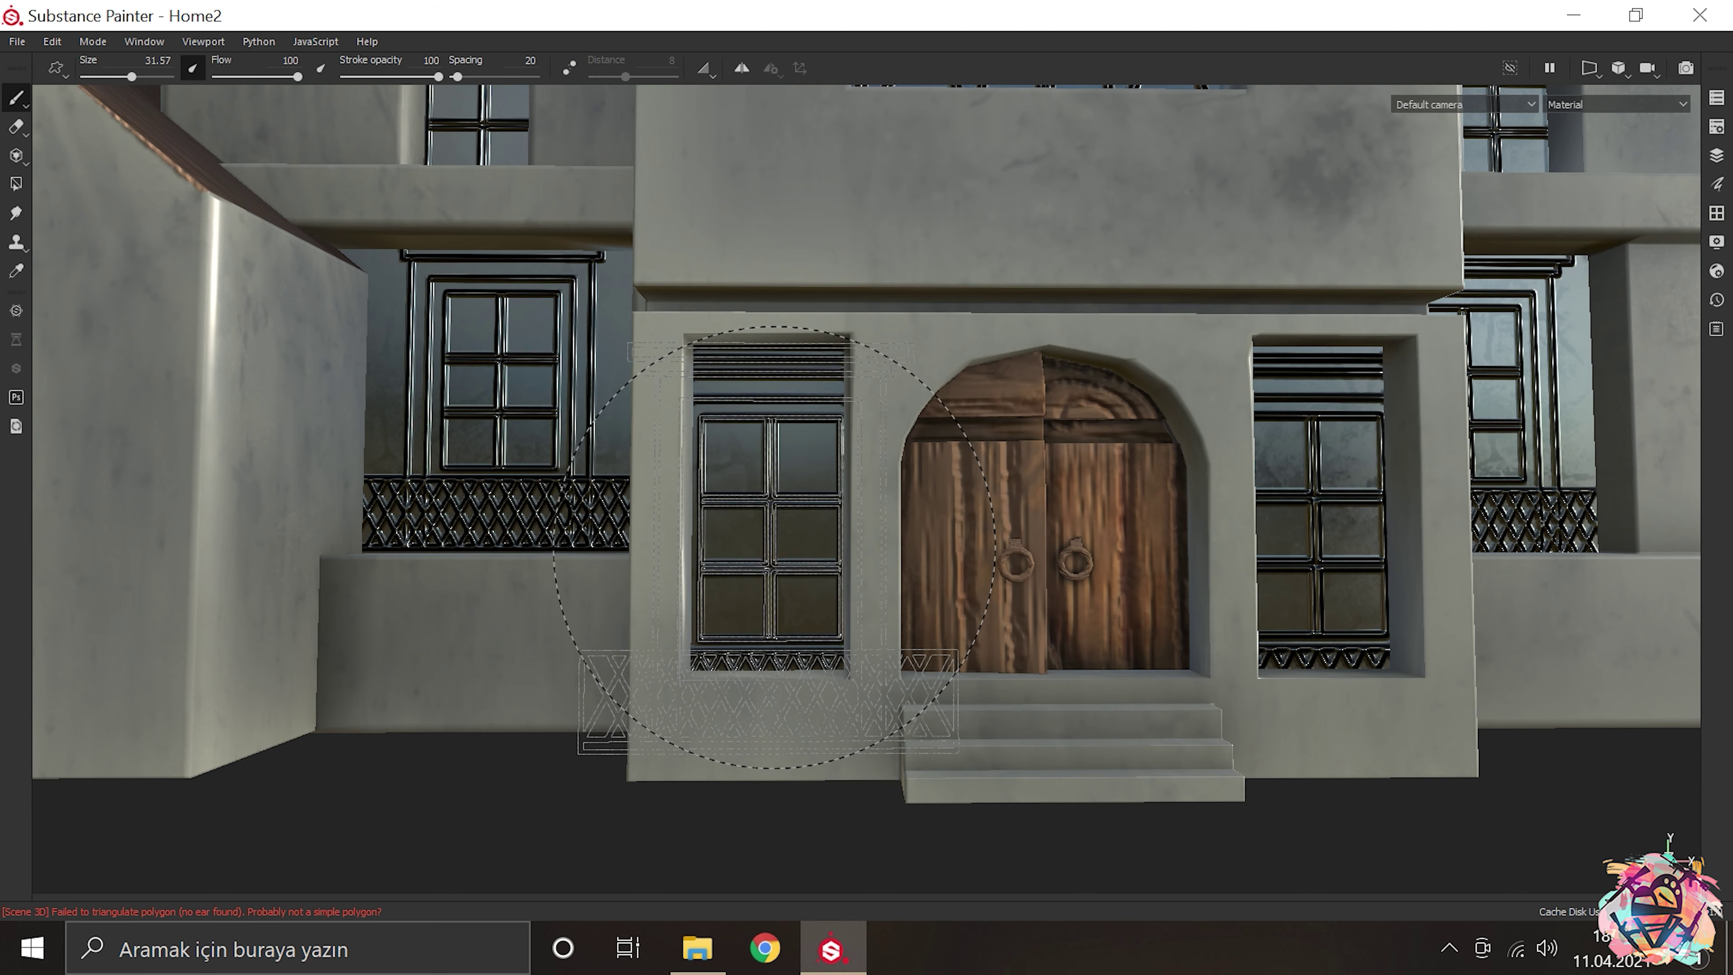
Step: Save the project and line the view up on the left gable window
key("f")
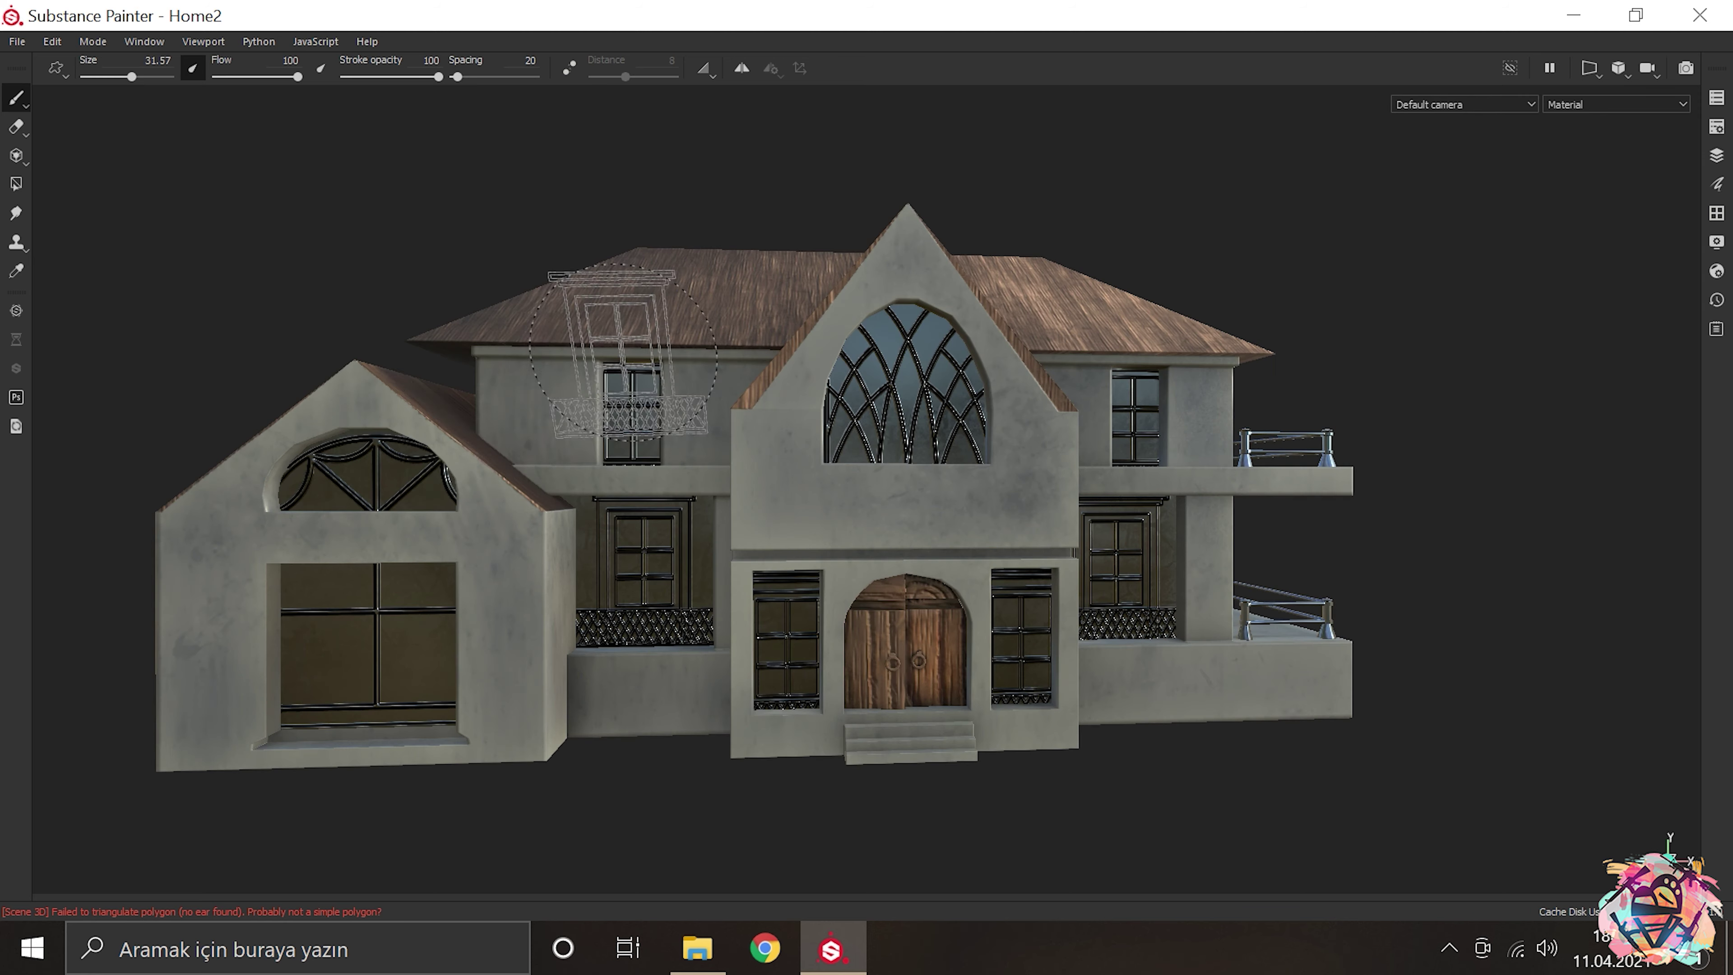
scroll("up", 3)
scroll("up", 3)
scroll("up", 3)
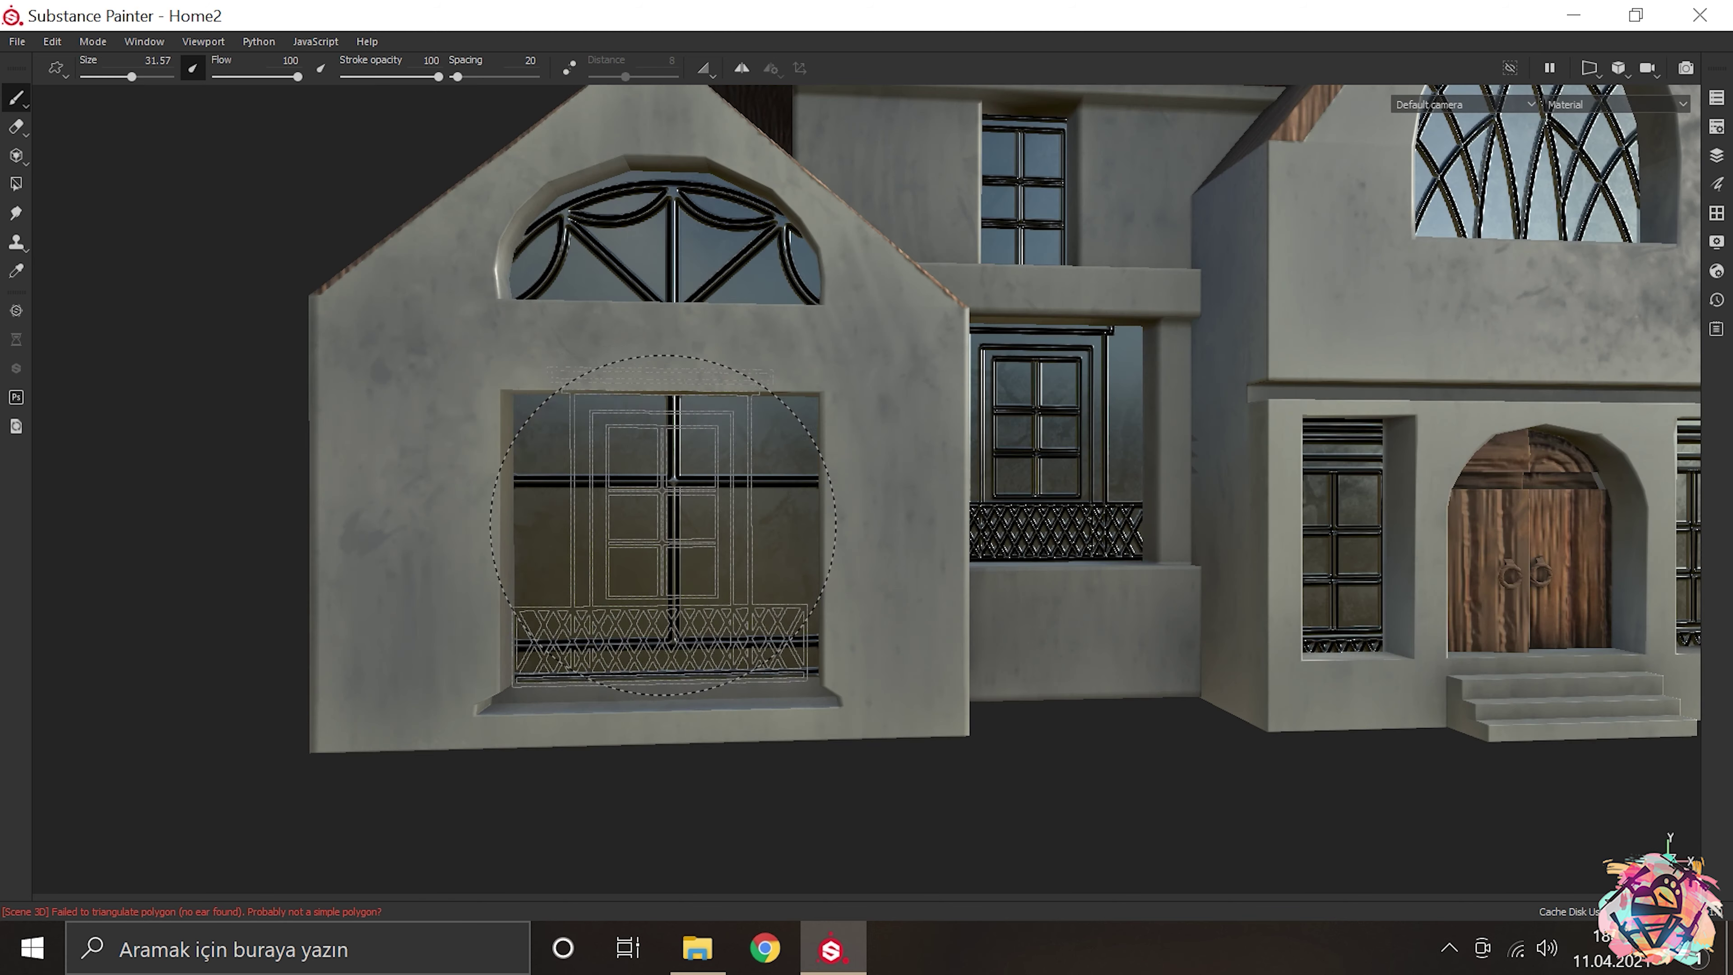
scroll("down", 3)
scroll("down", 3)
scroll("down", 3)
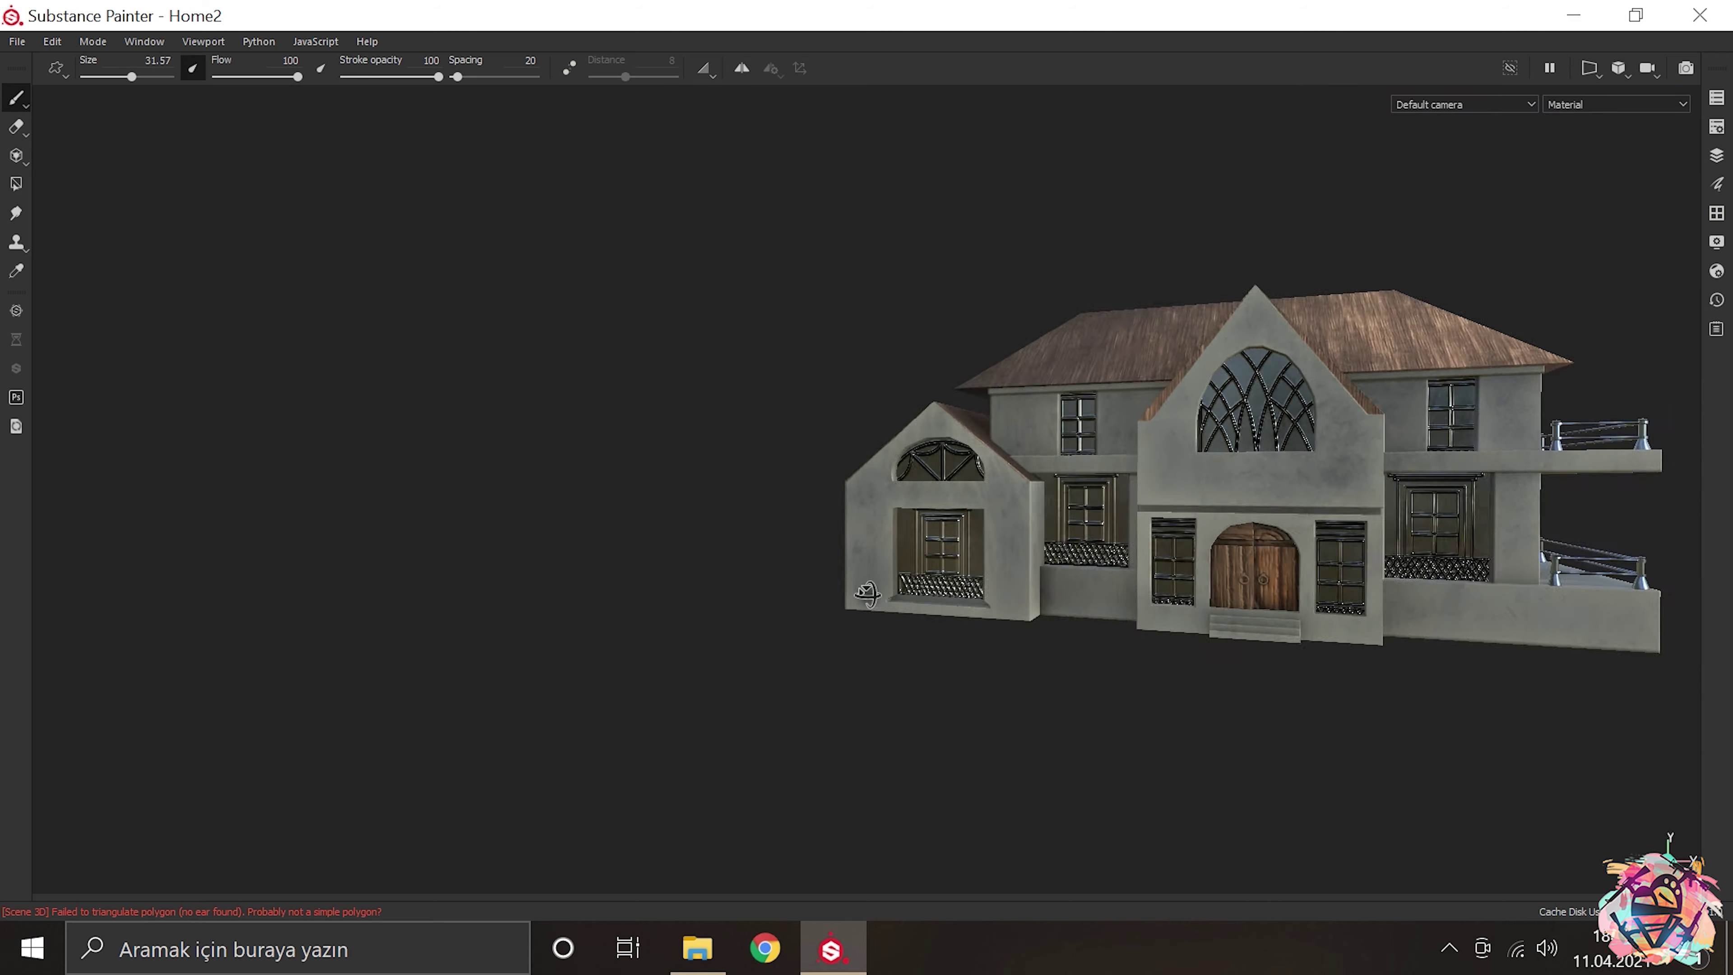
left_click_drag(866, 594, 614, 601)
scroll("up", 3)
left_click_drag(614, 601, 1038, 594)
scroll("up", 3)
scroll("down", 3)
scroll("down", 3)
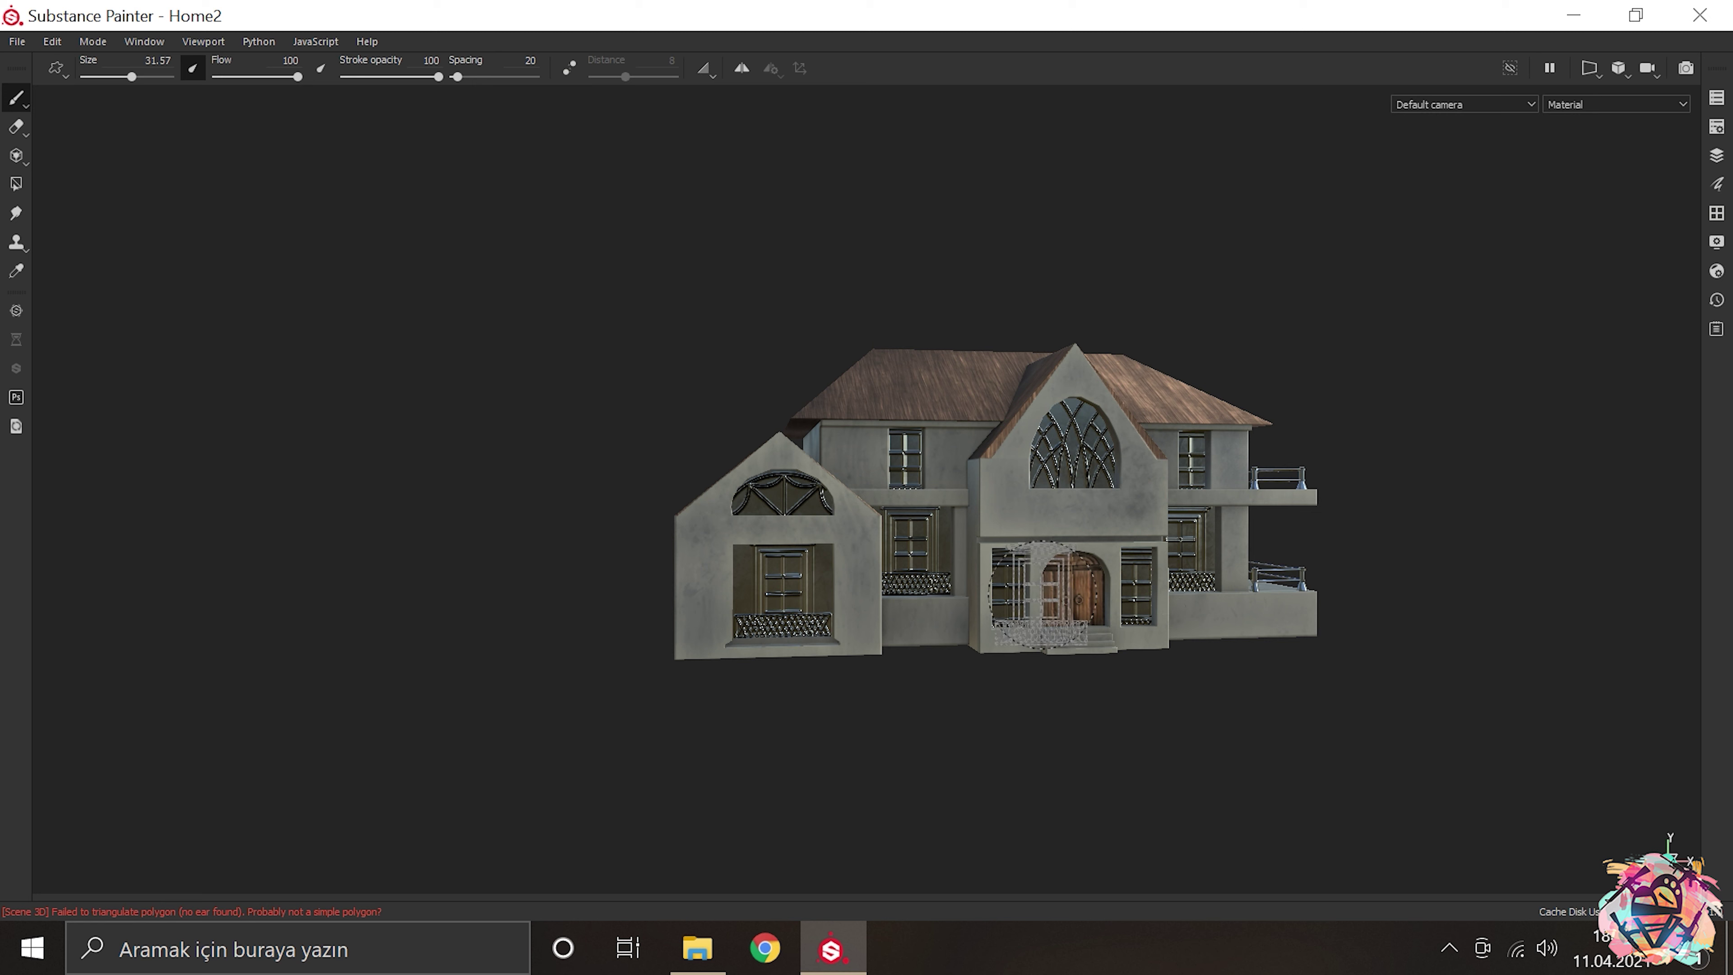
Step: Import 8.png from the window alphas folder and select it on the shelf
key("Tab")
left_click(697, 945)
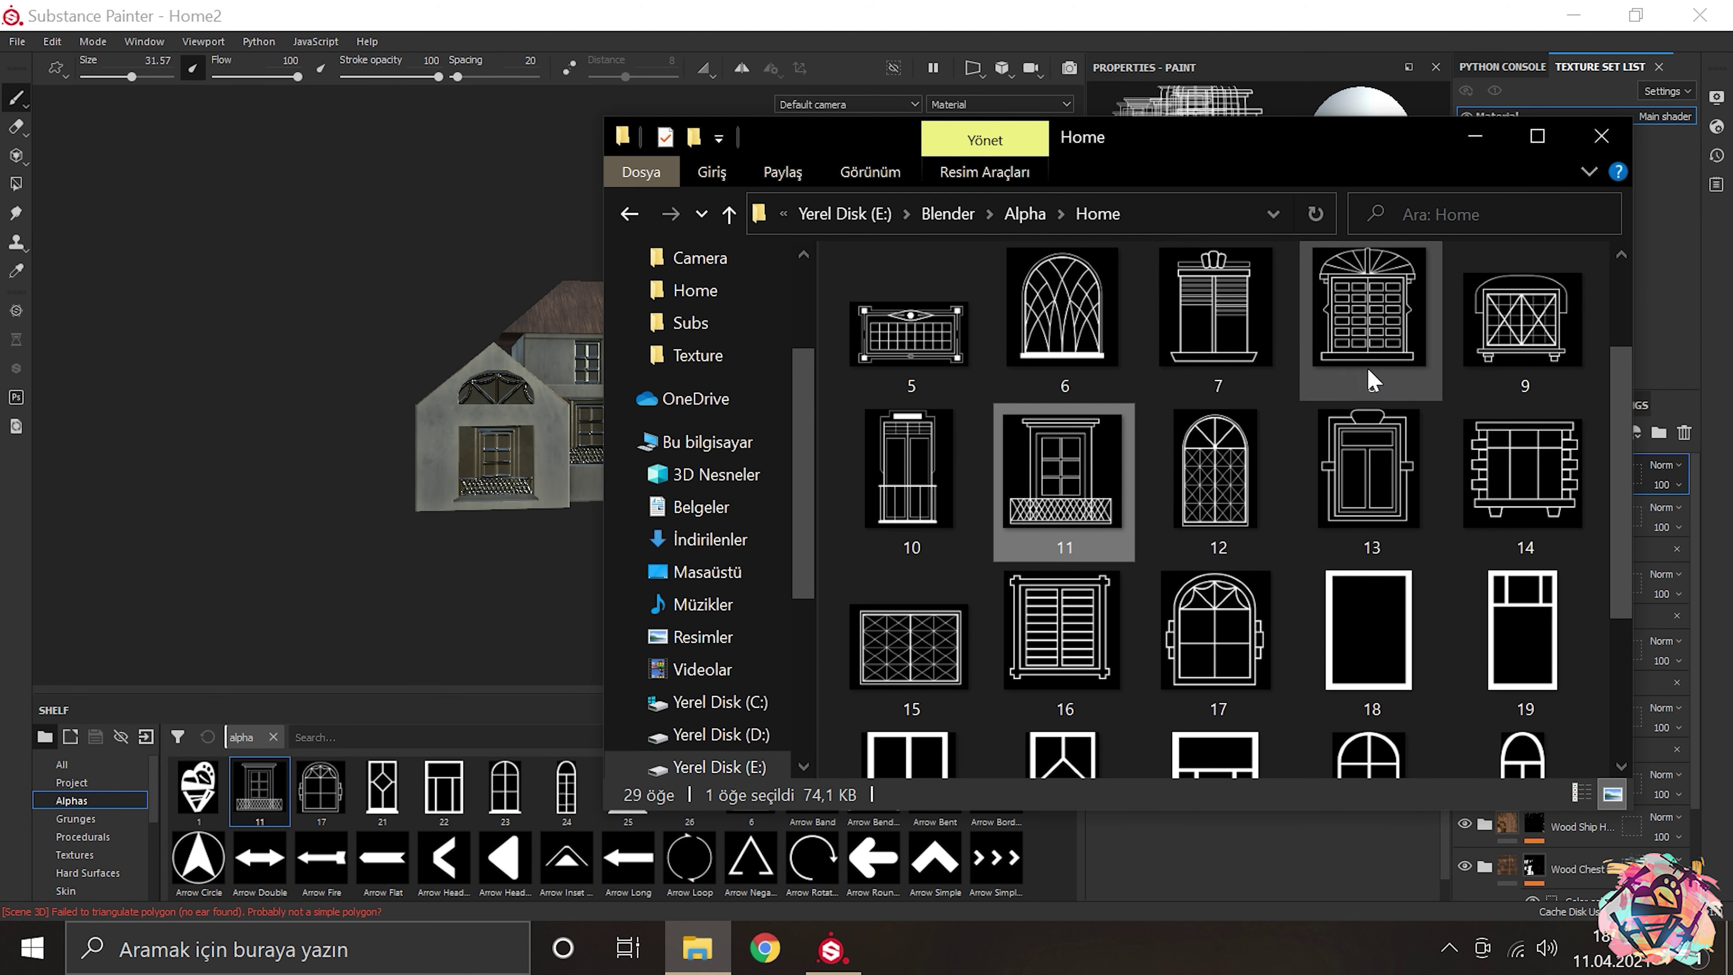
left_click_drag(1368, 317, 1095, 337)
left_click(1095, 693)
left_click(1092, 713)
left_click(984, 721)
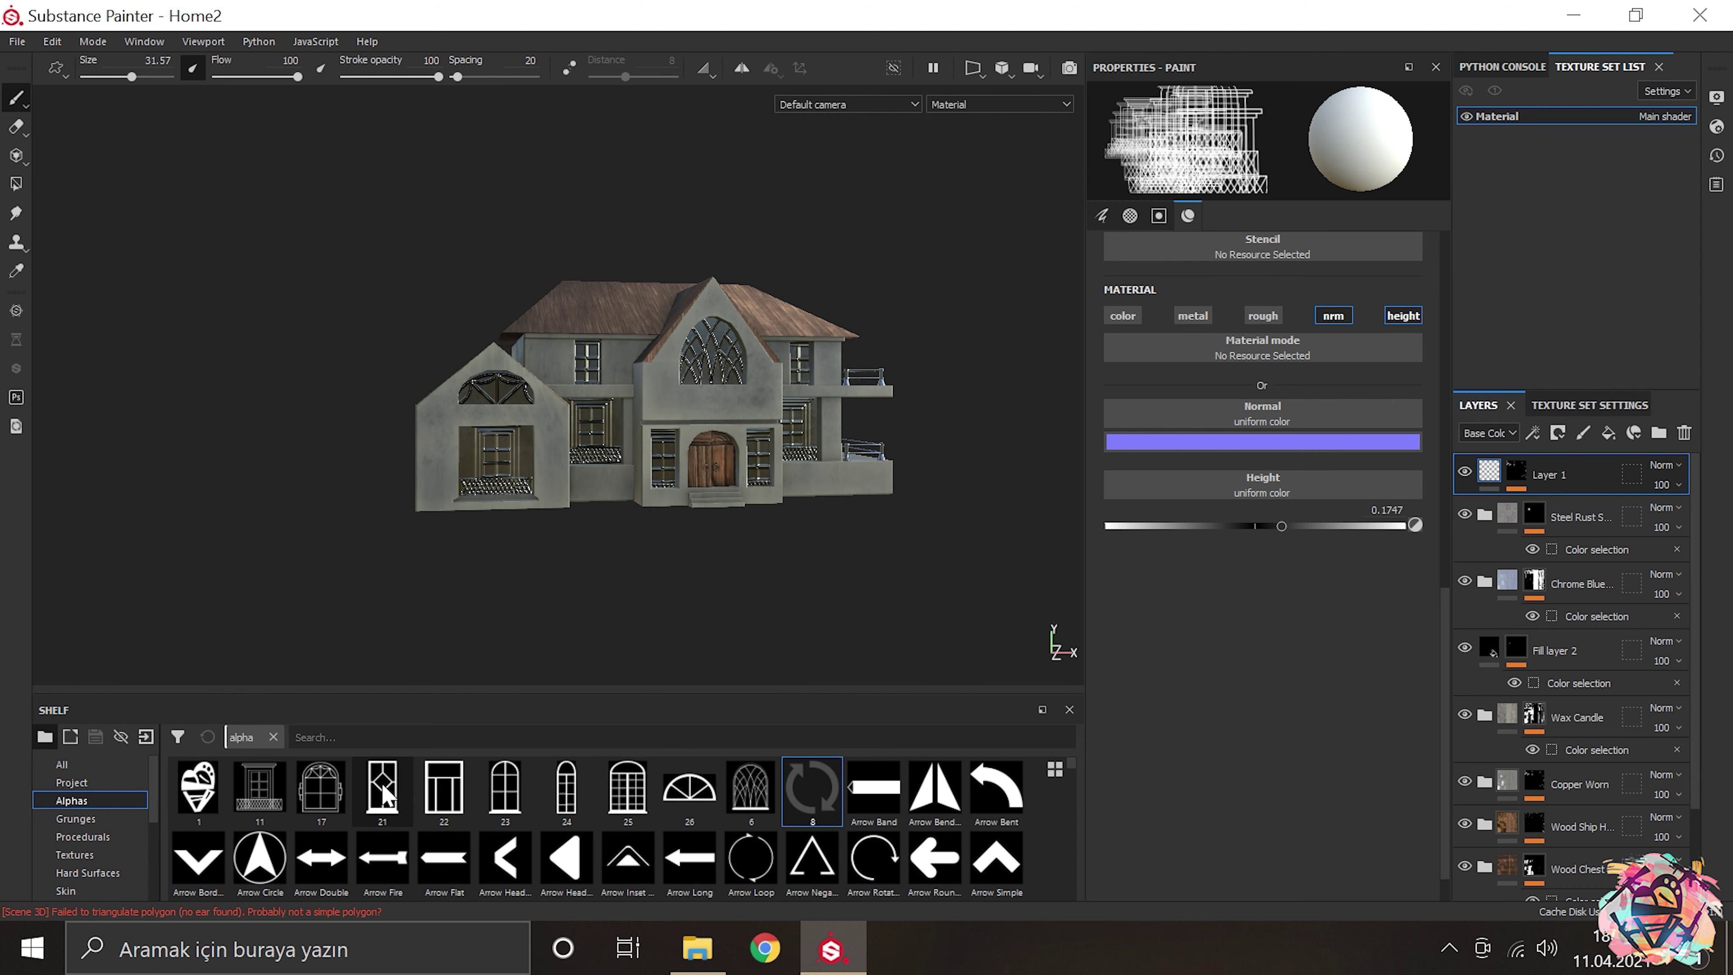
left_click(332, 807)
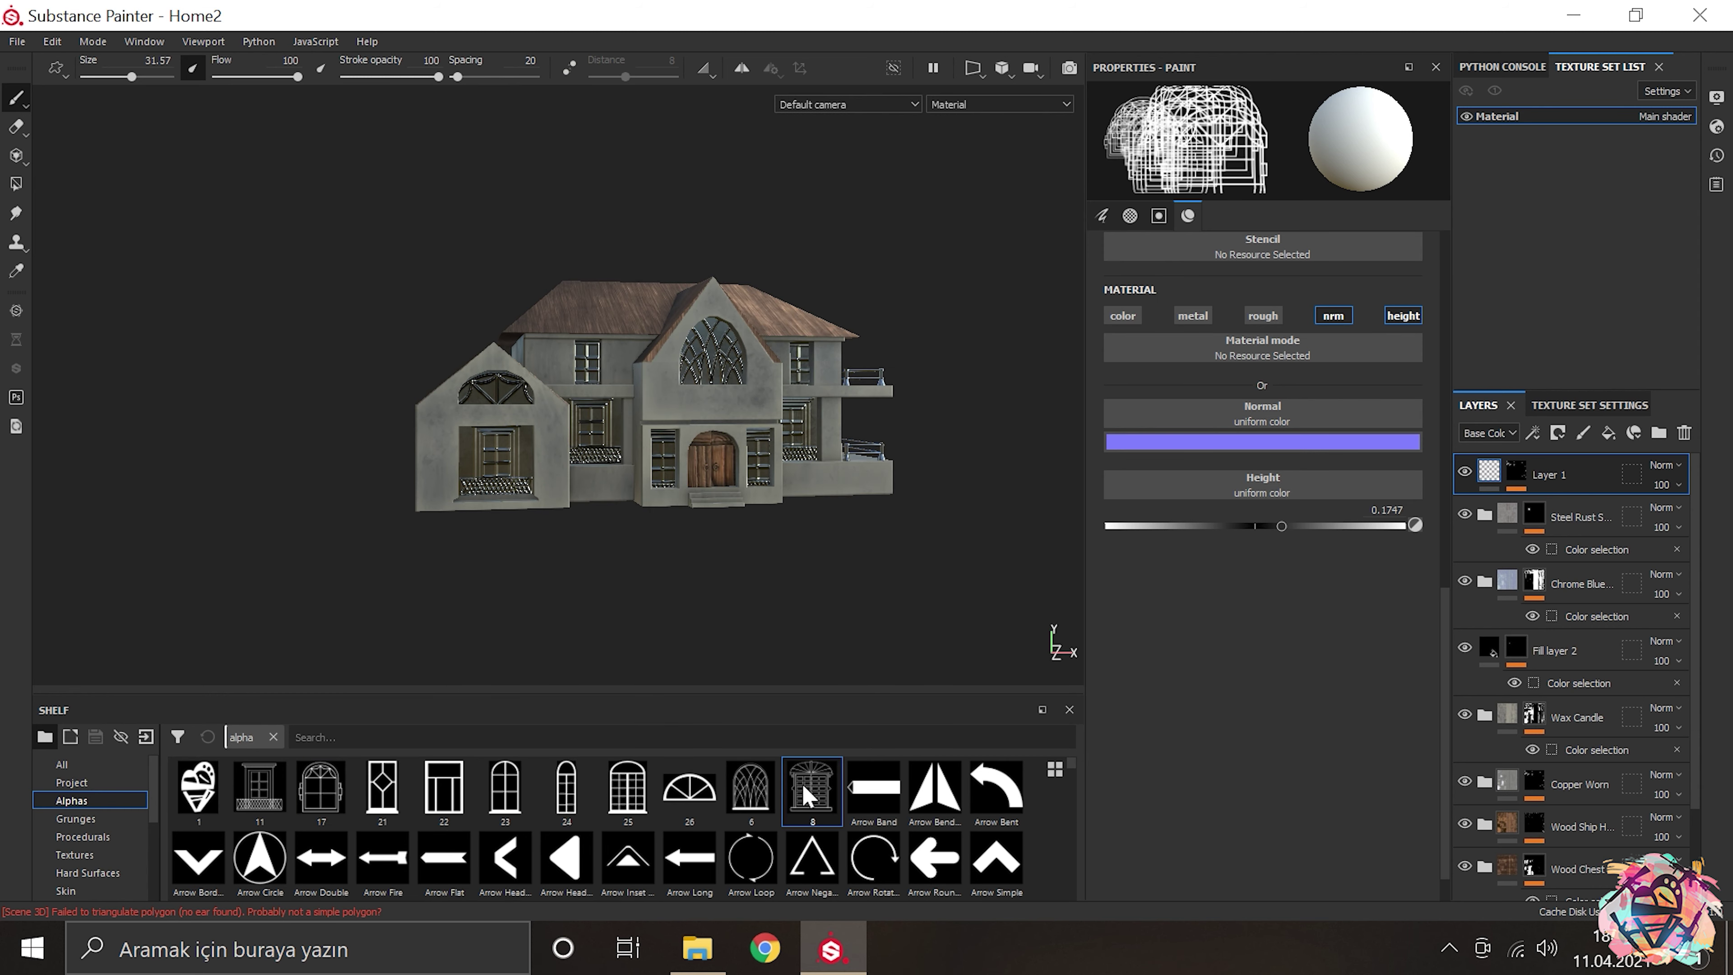
Step: Erase the old frame stamps on the left gable windows with a smaller Eraser
key("Tab")
scroll("up", 3)
key("e")
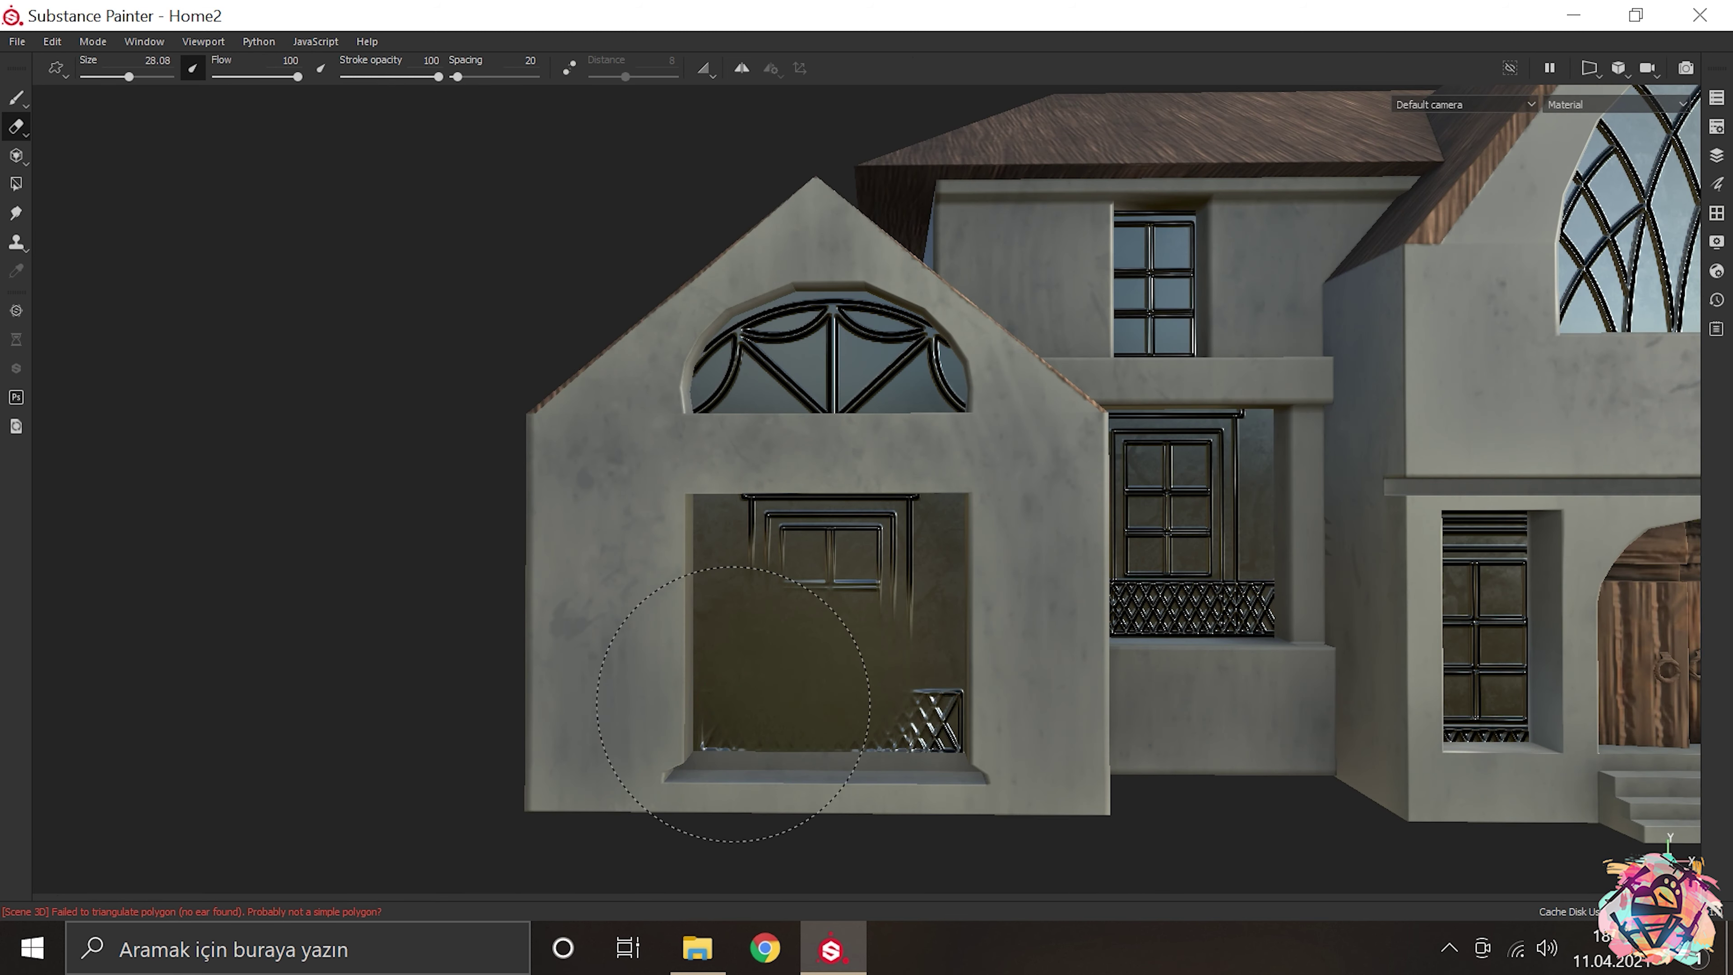
key("e")
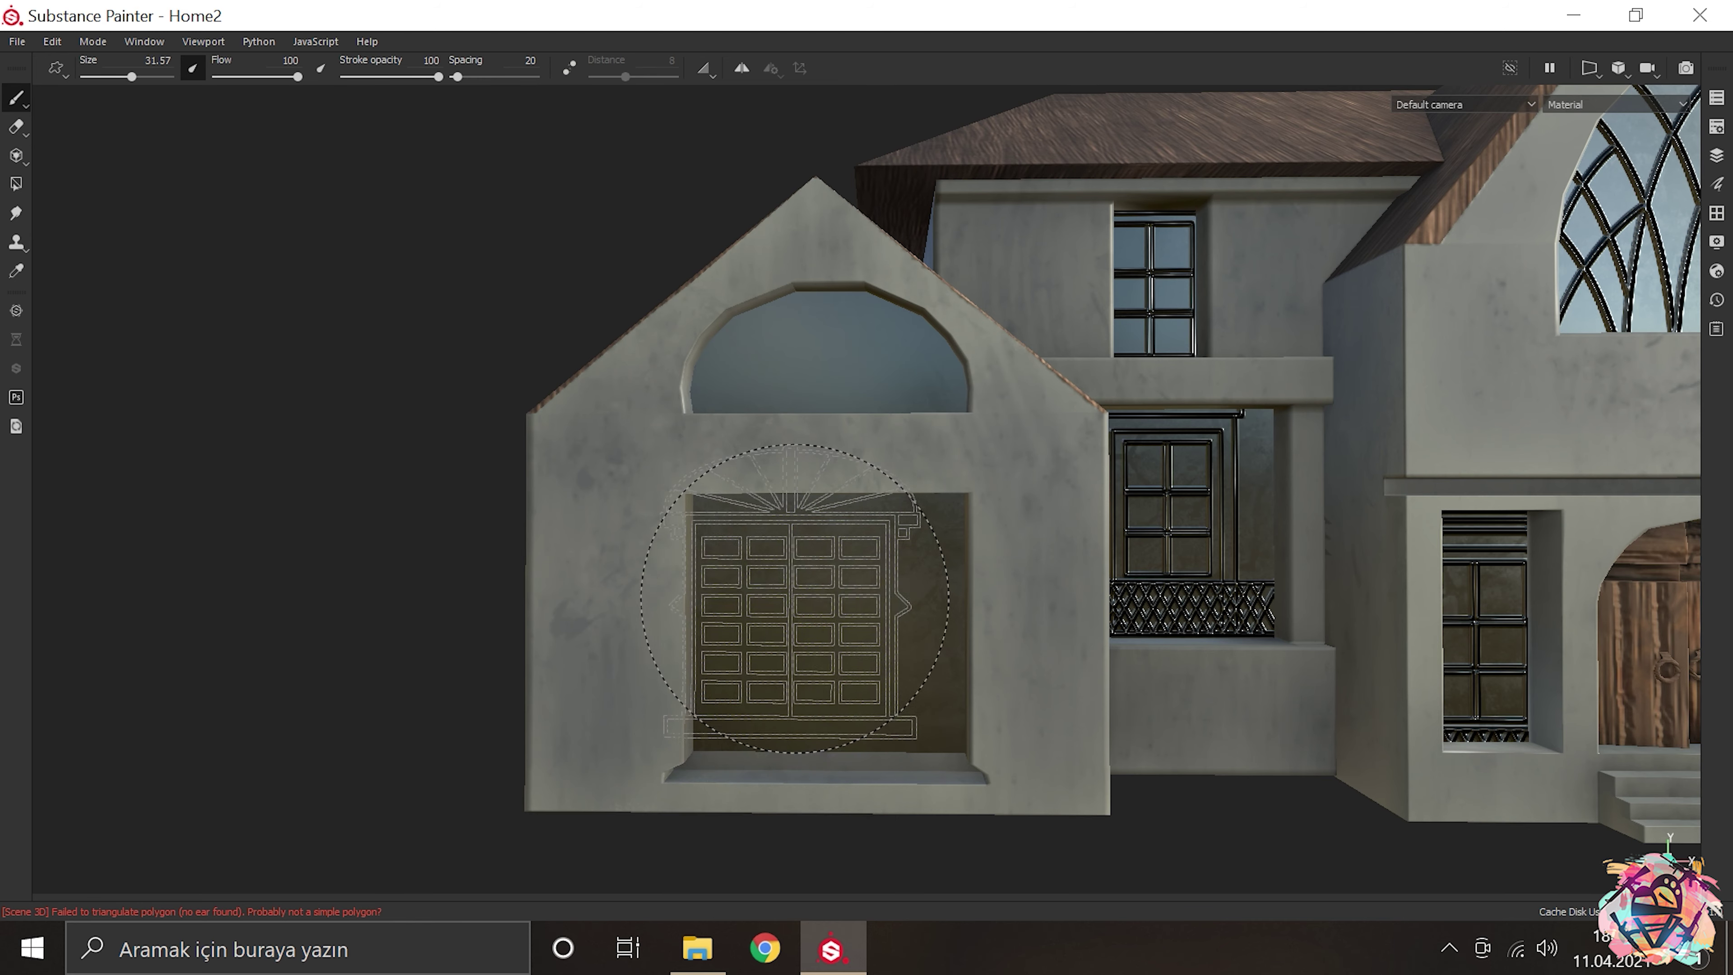
left_click_drag(829, 557, 873, 559)
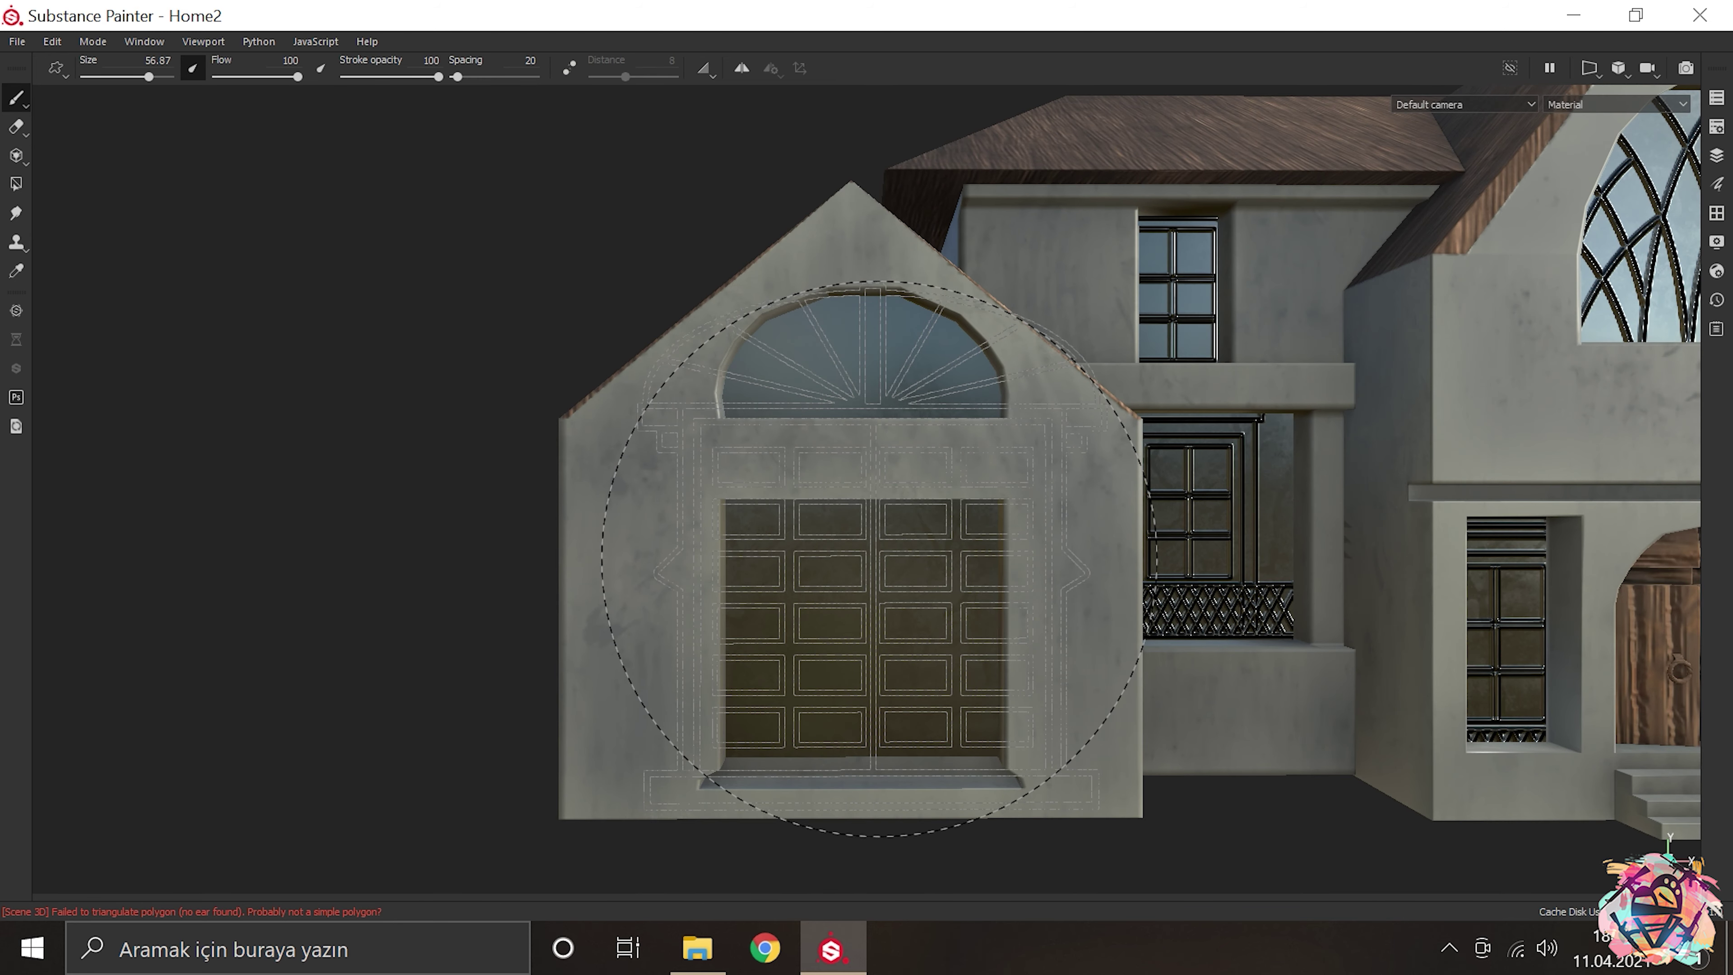
left_click_drag(870, 556, 340, 460)
left_click_drag(340, 460, 773, 387)
scroll("up", 3)
Step: Stamp the railed window-frame alpha on the back upper window and balcony door
key("Tab")
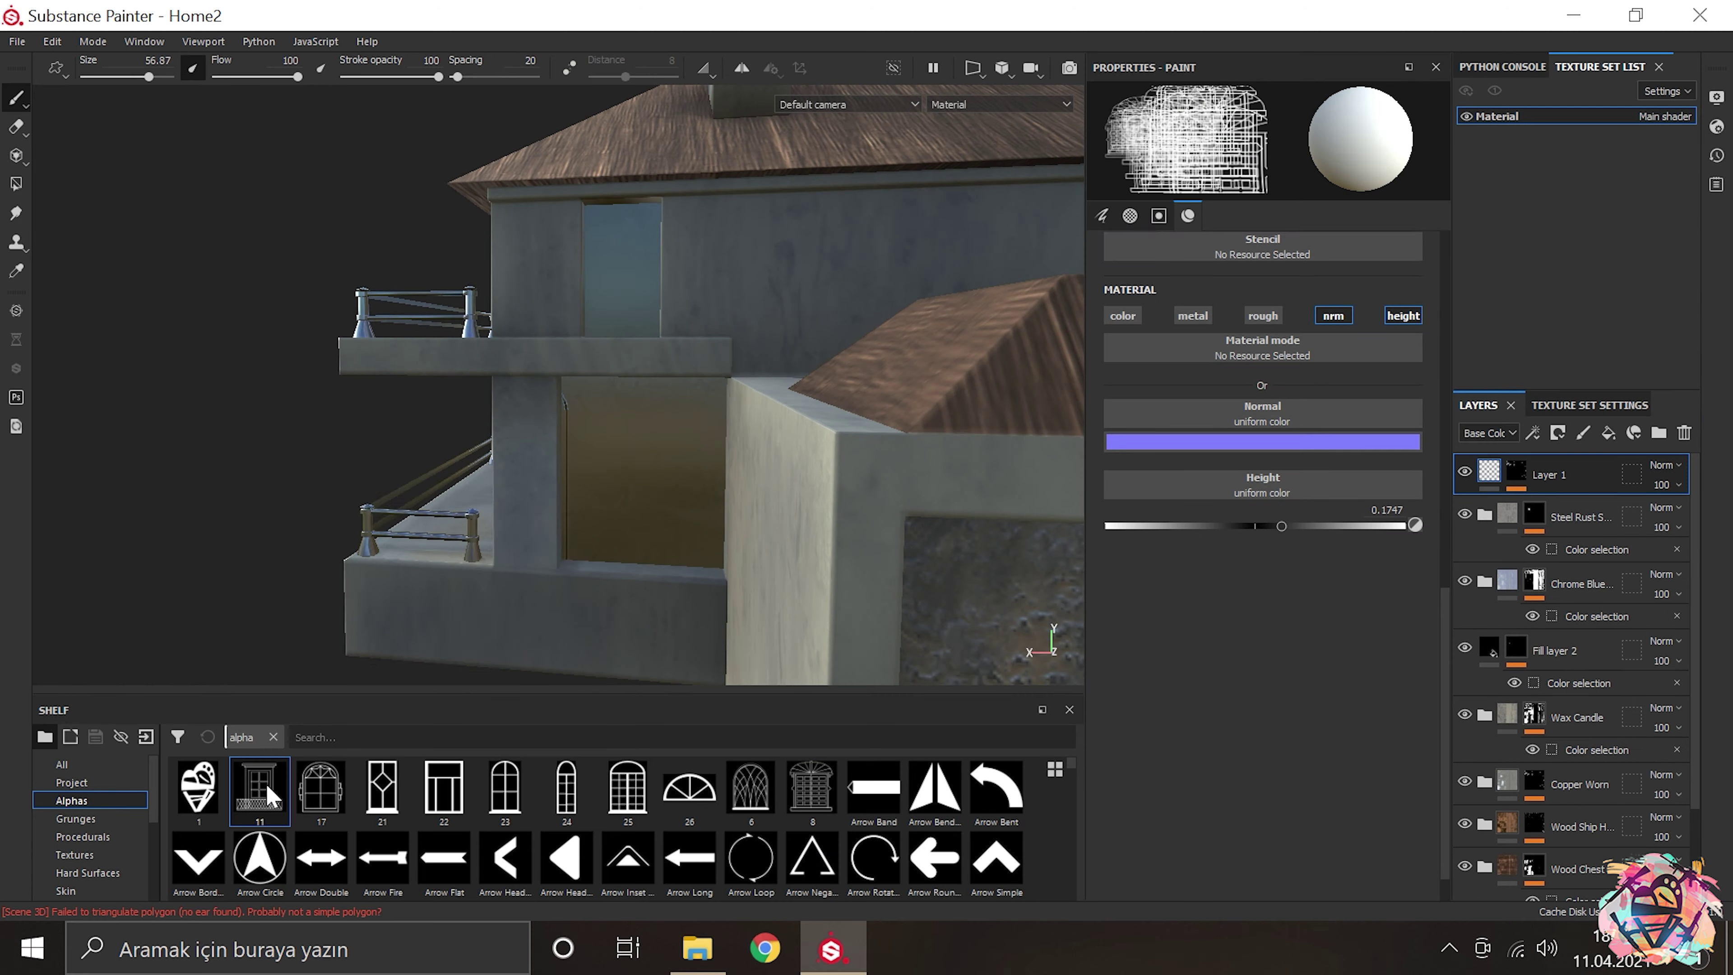
key("Tab")
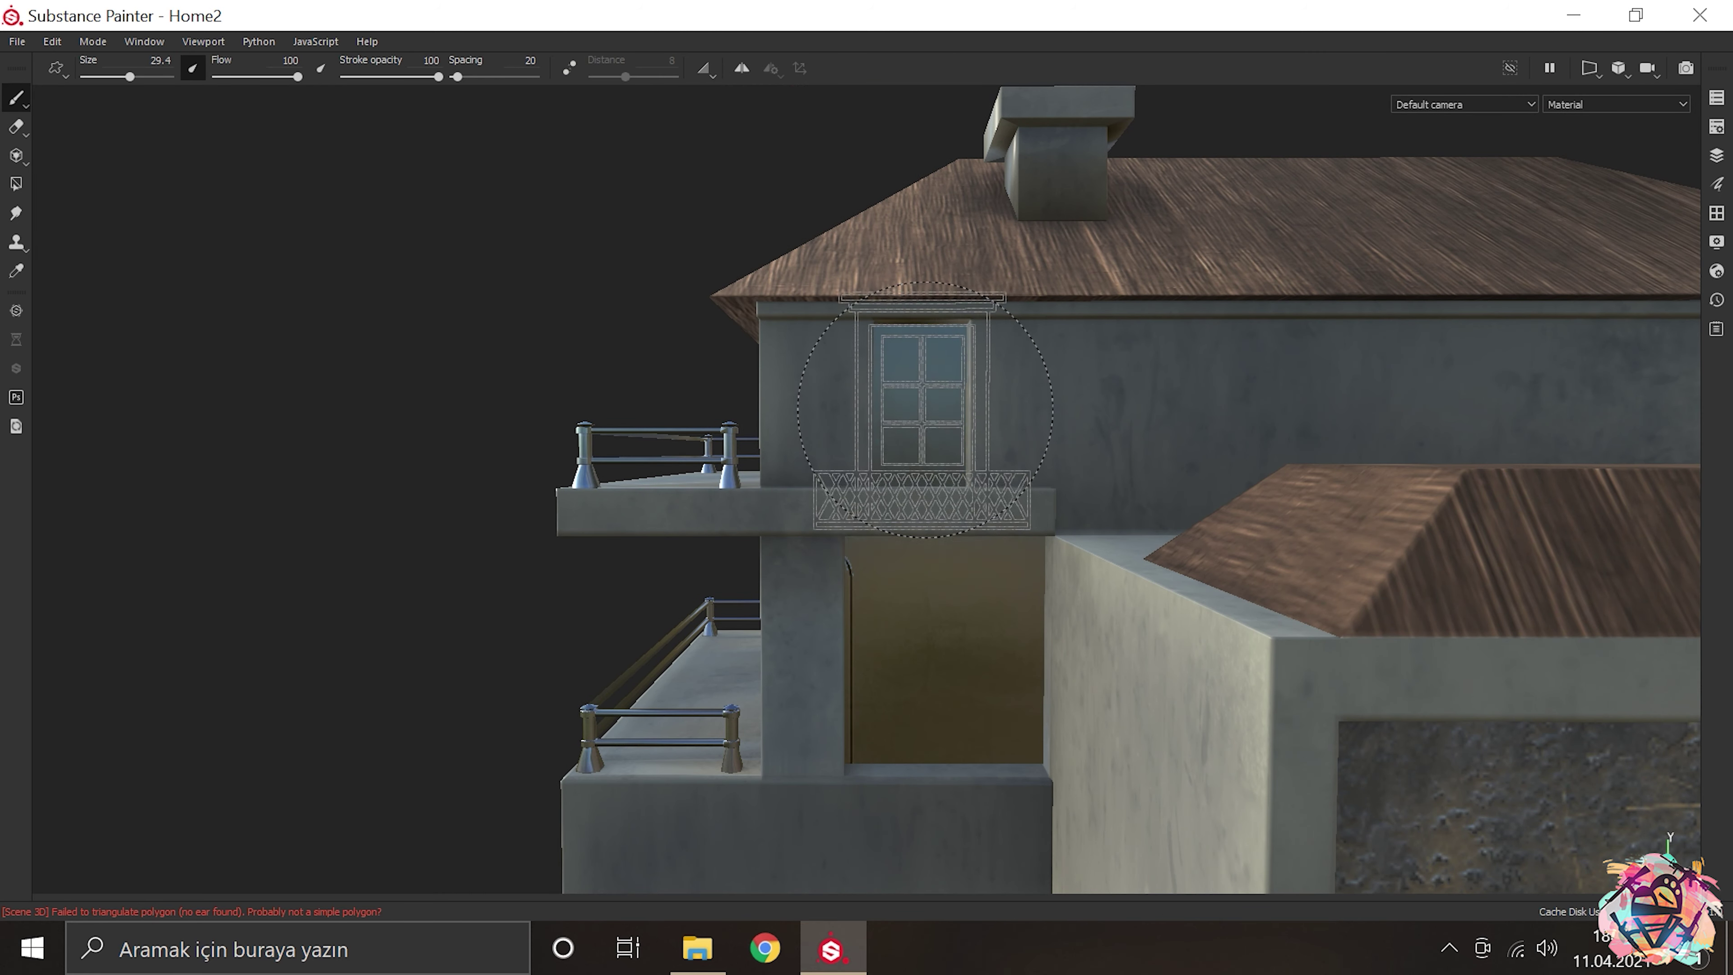
left_click_drag(735, 465, 786, 491)
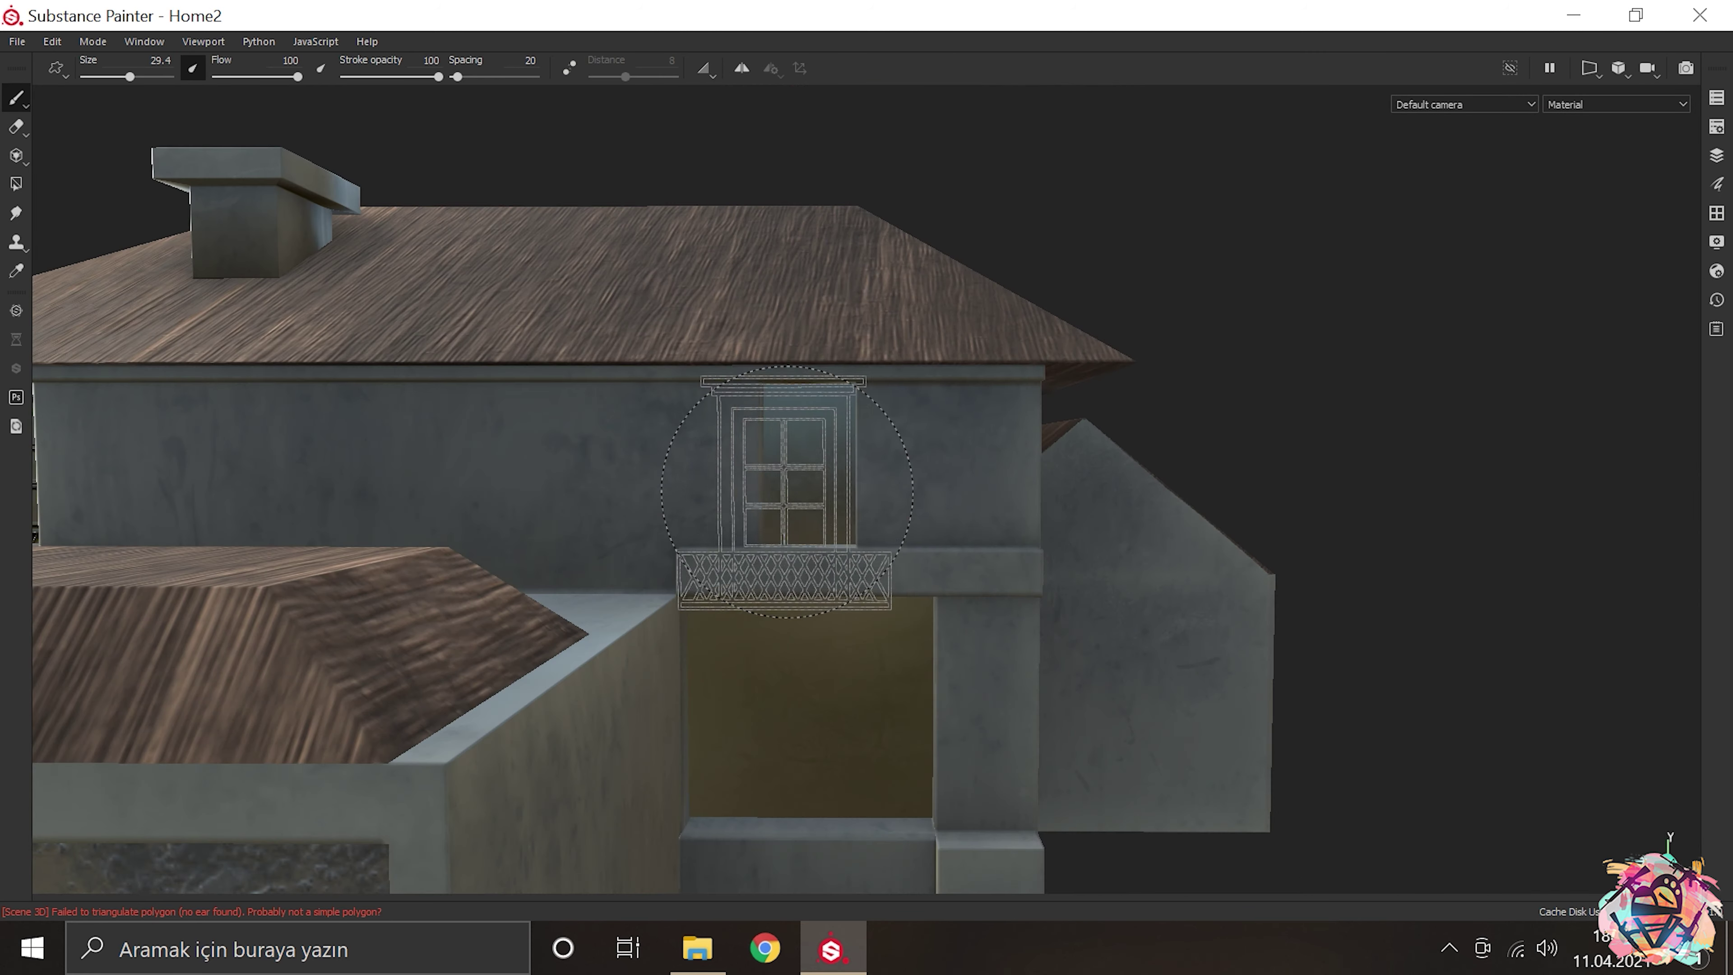
scroll("down", 3)
left_click_drag(1250, 506, 1025, 541)
key("e")
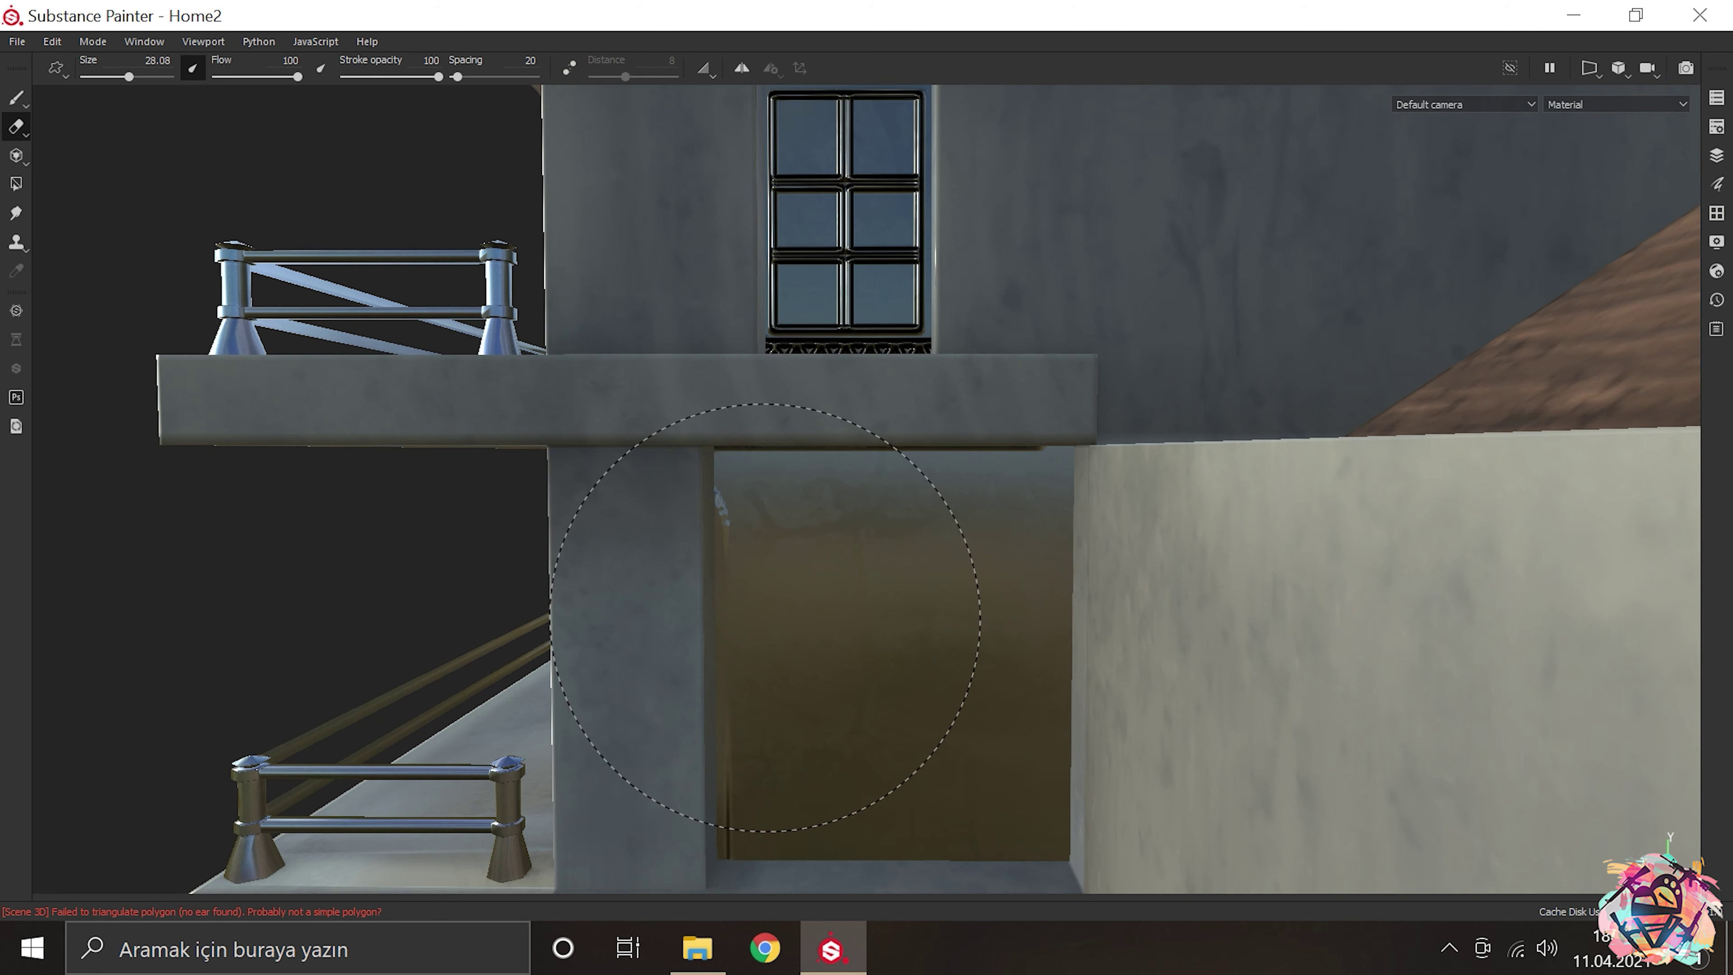
key("b")
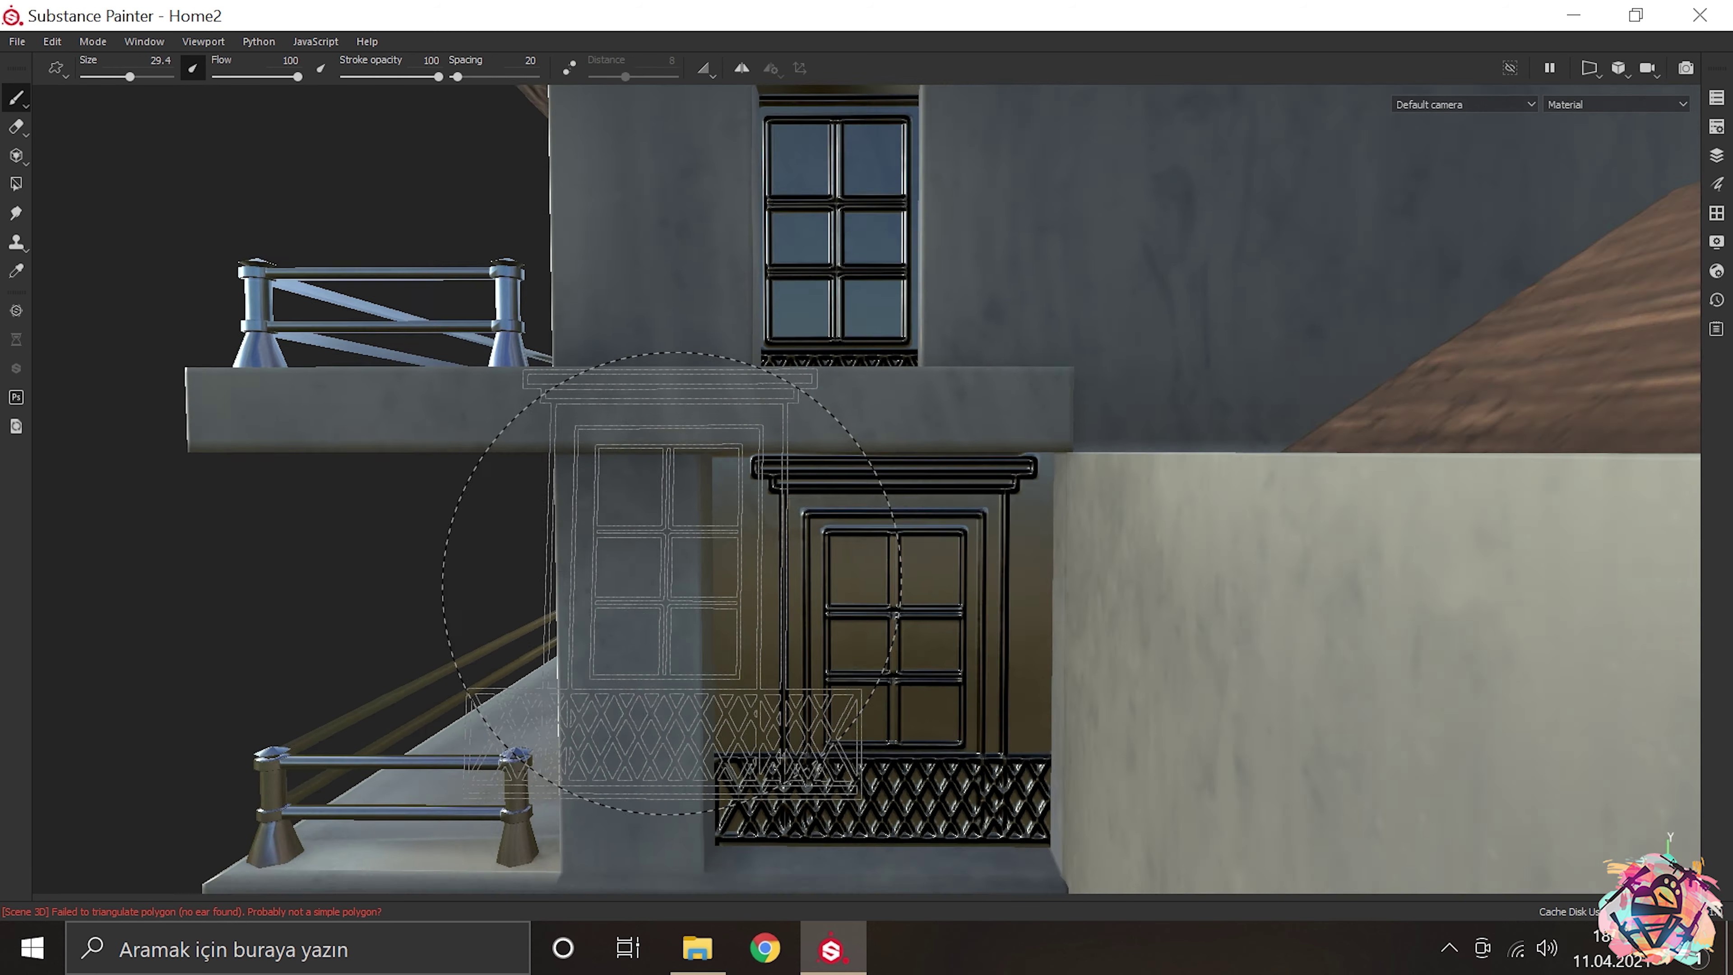
scroll("down", 3)
left_click_drag(1221, 587, 1174, 618)
scroll("up", 3)
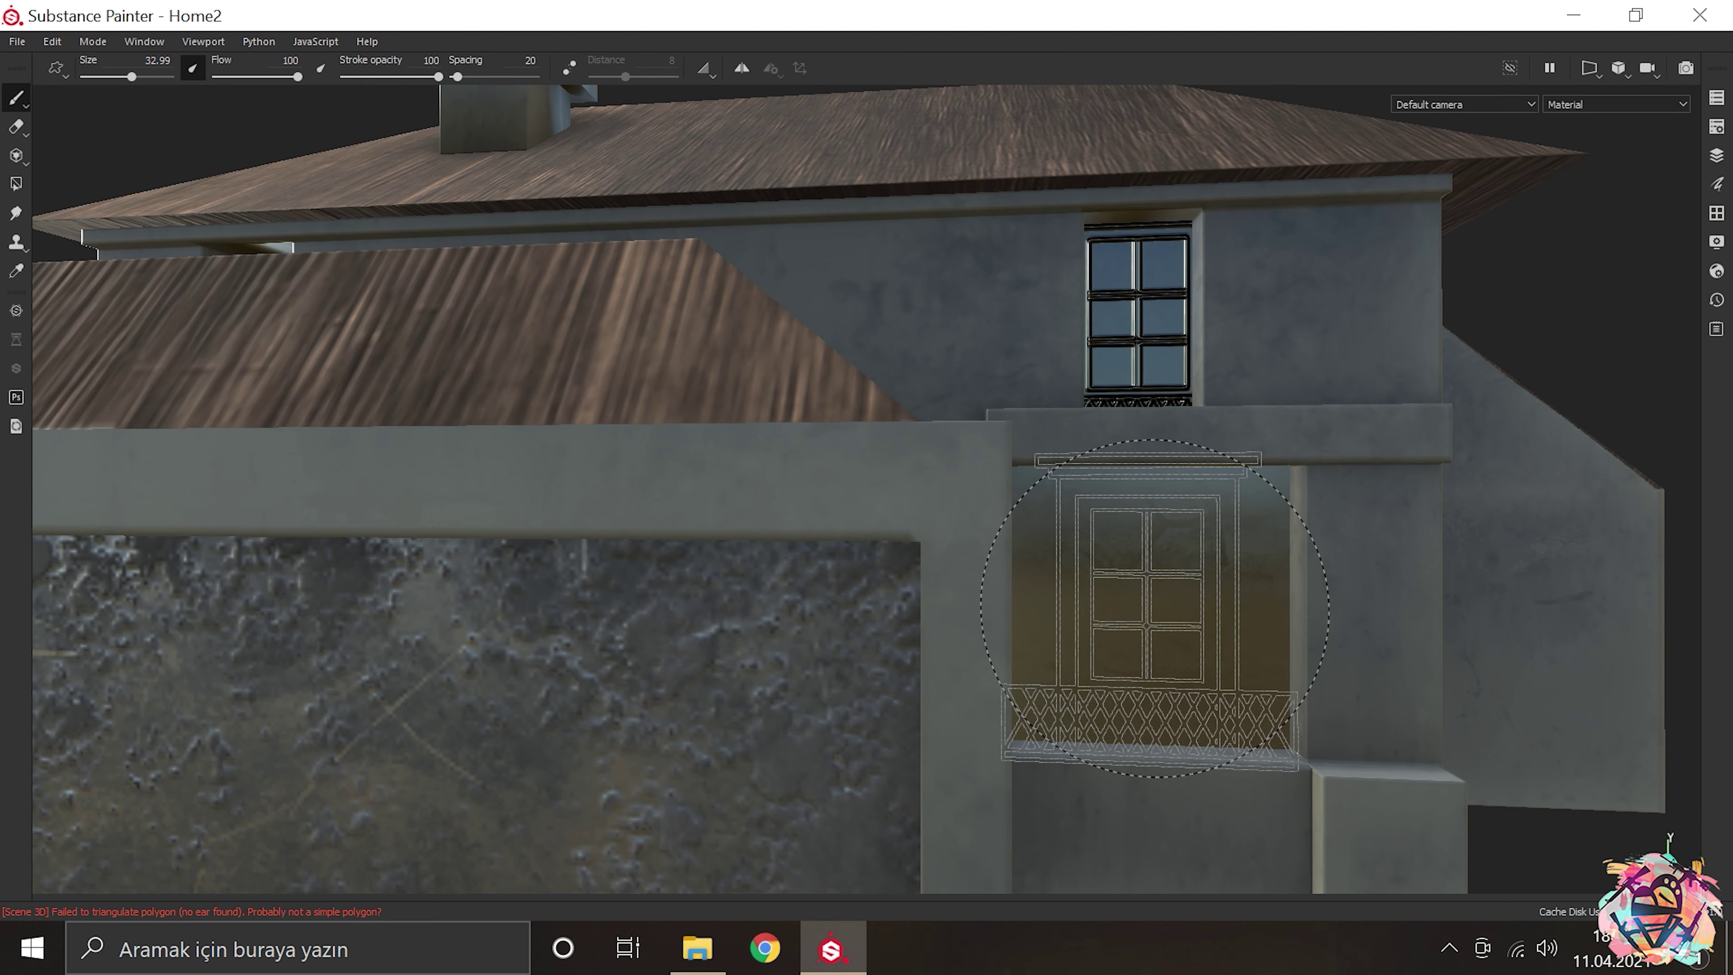
scroll("down", 3)
left_click_drag(815, 539, 708, 649)
scroll("up", 3)
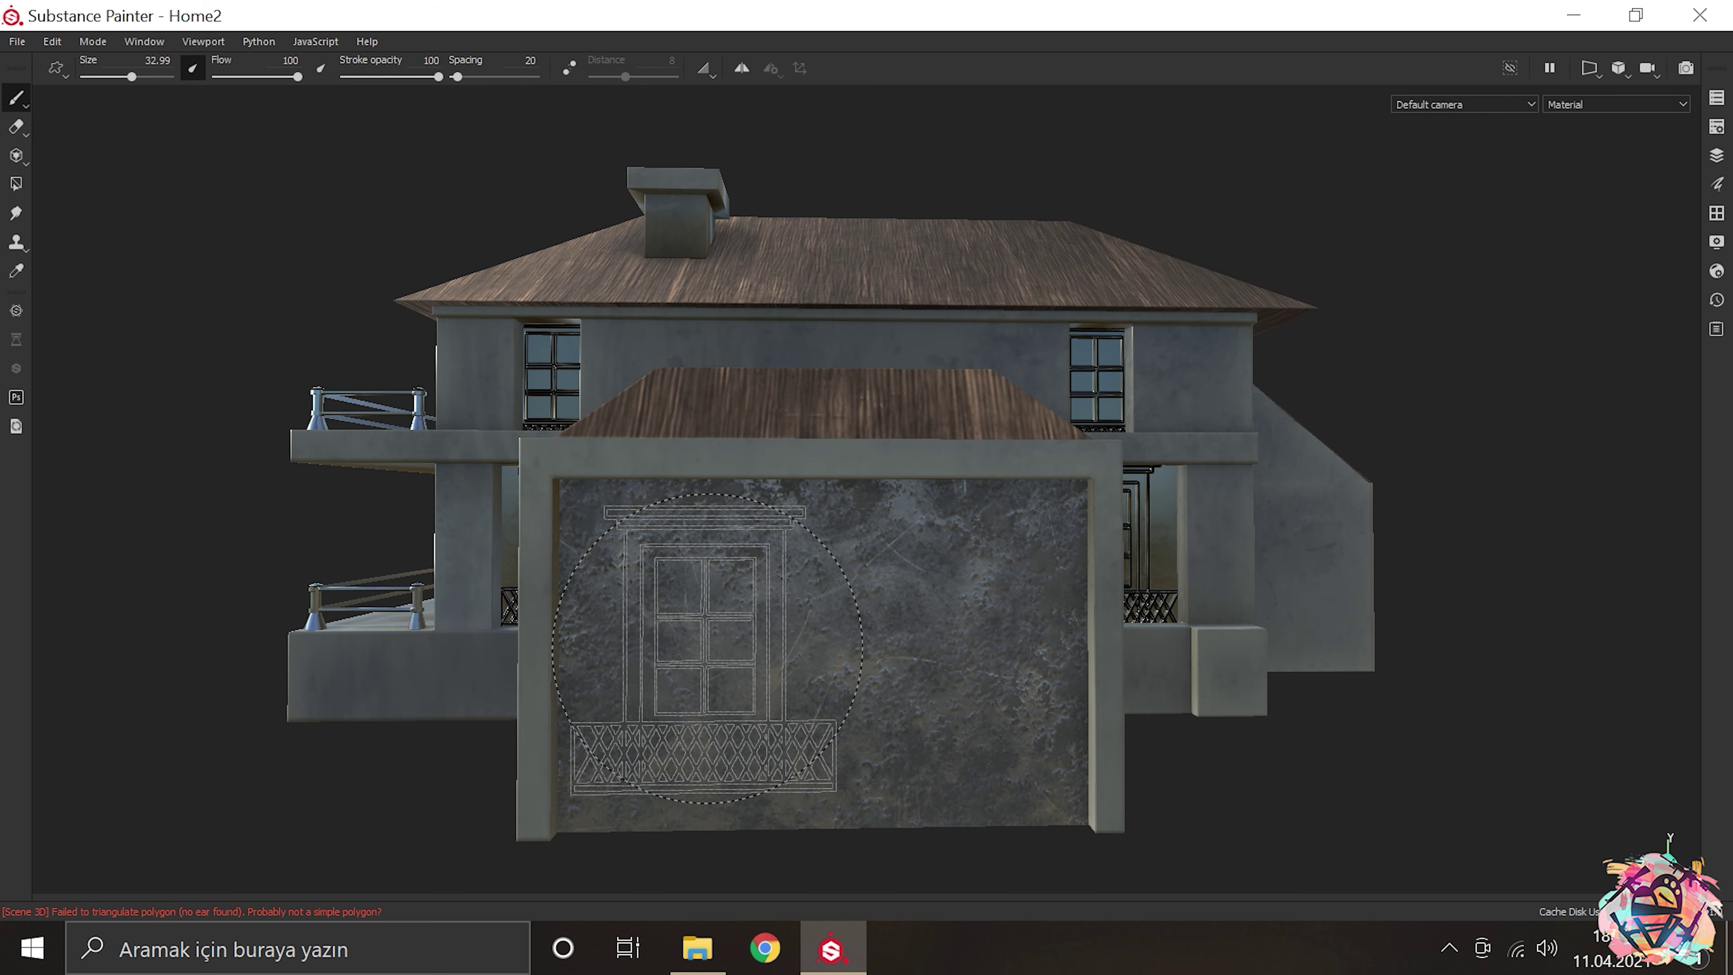
Step: Add a new paint layer, Layer 2, above Layer 1 with a color selection mask
key("Tab")
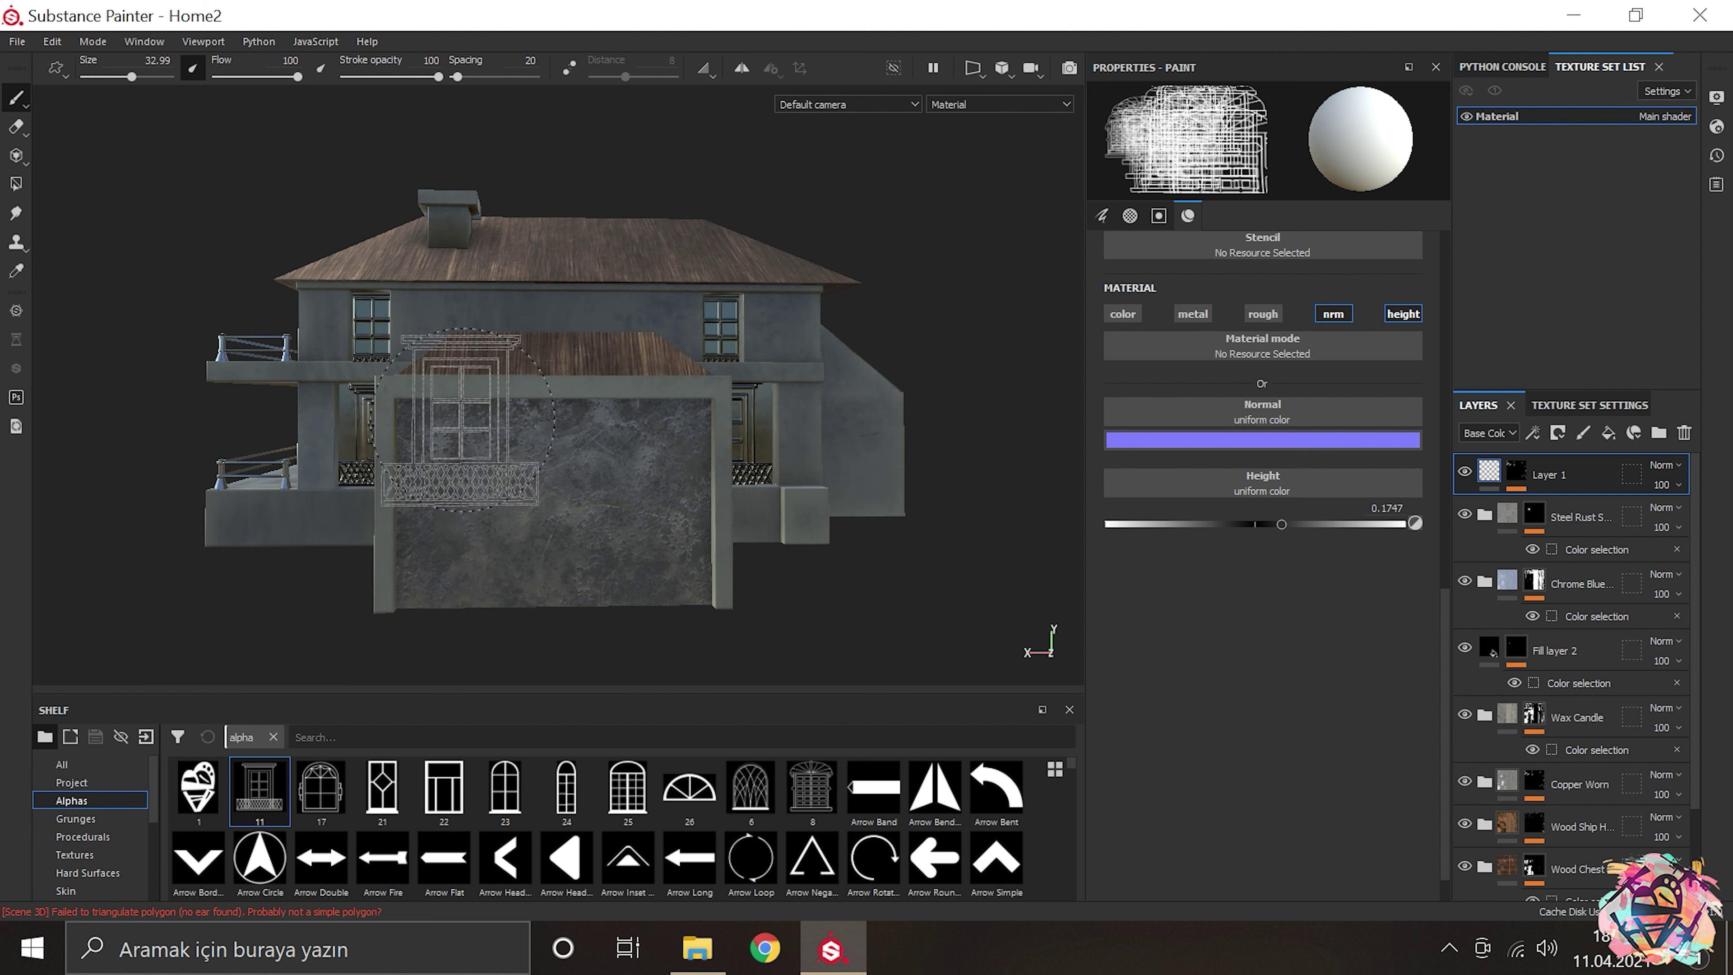
left_click(697, 947)
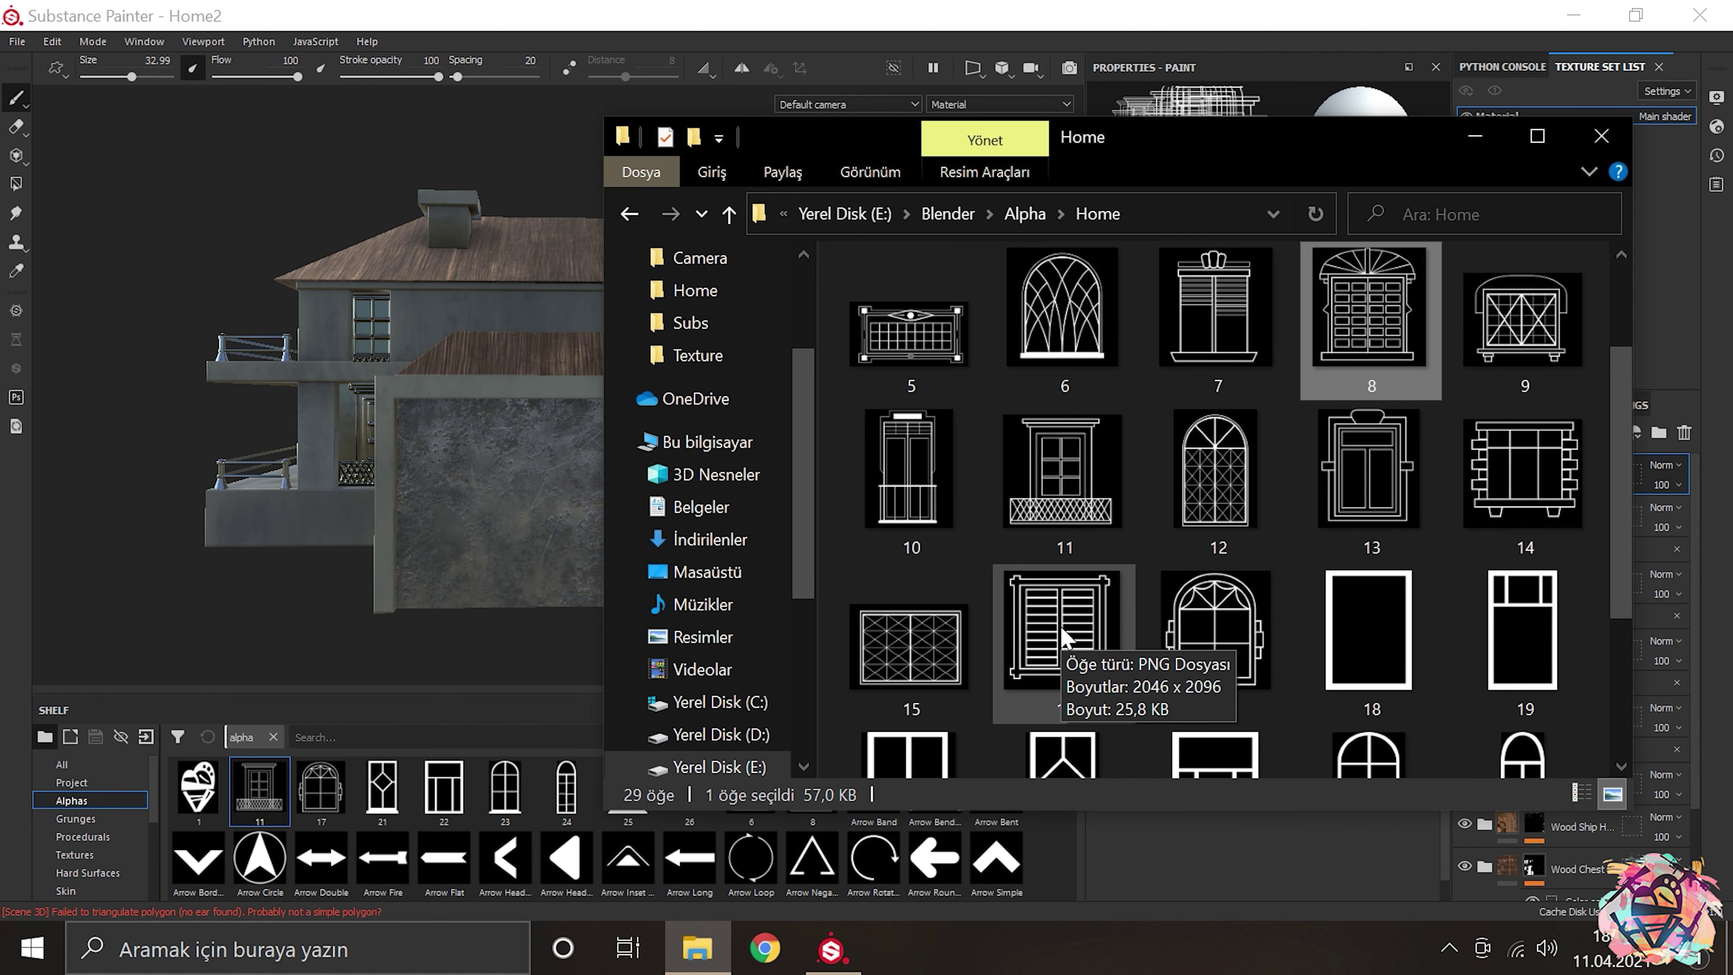
scroll("up", 3)
scroll("down", 3)
scroll("up", 3)
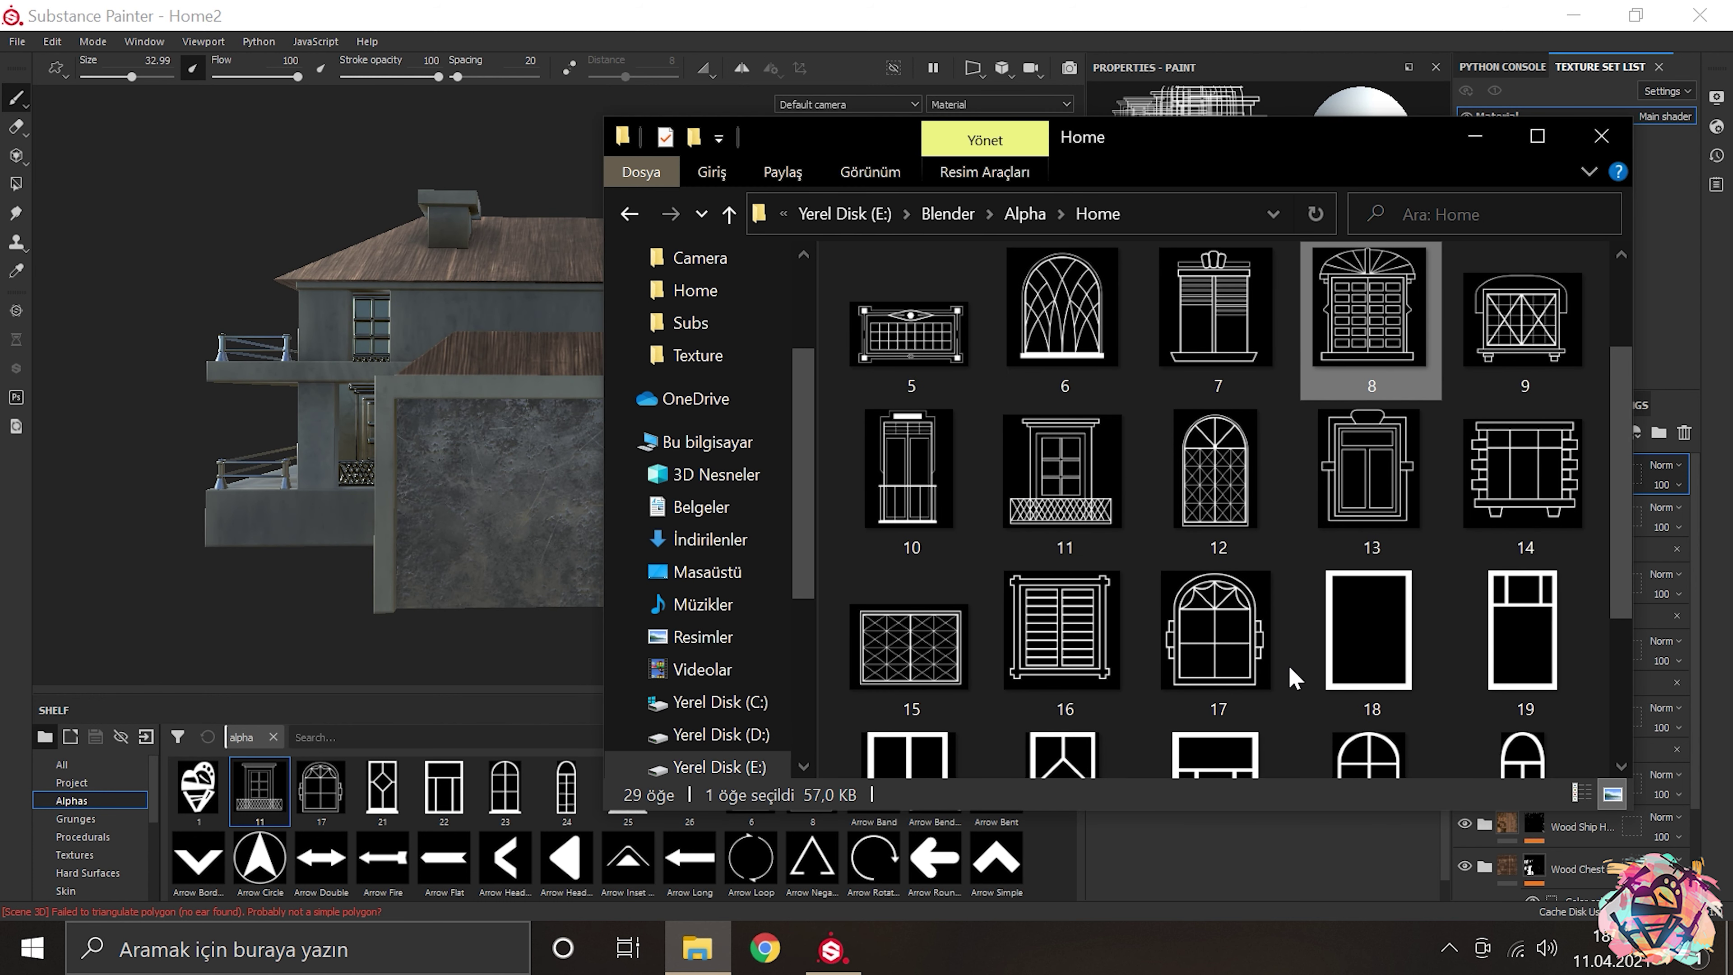
left_click(830, 948)
scroll("up", 3)
left_click(1579, 506)
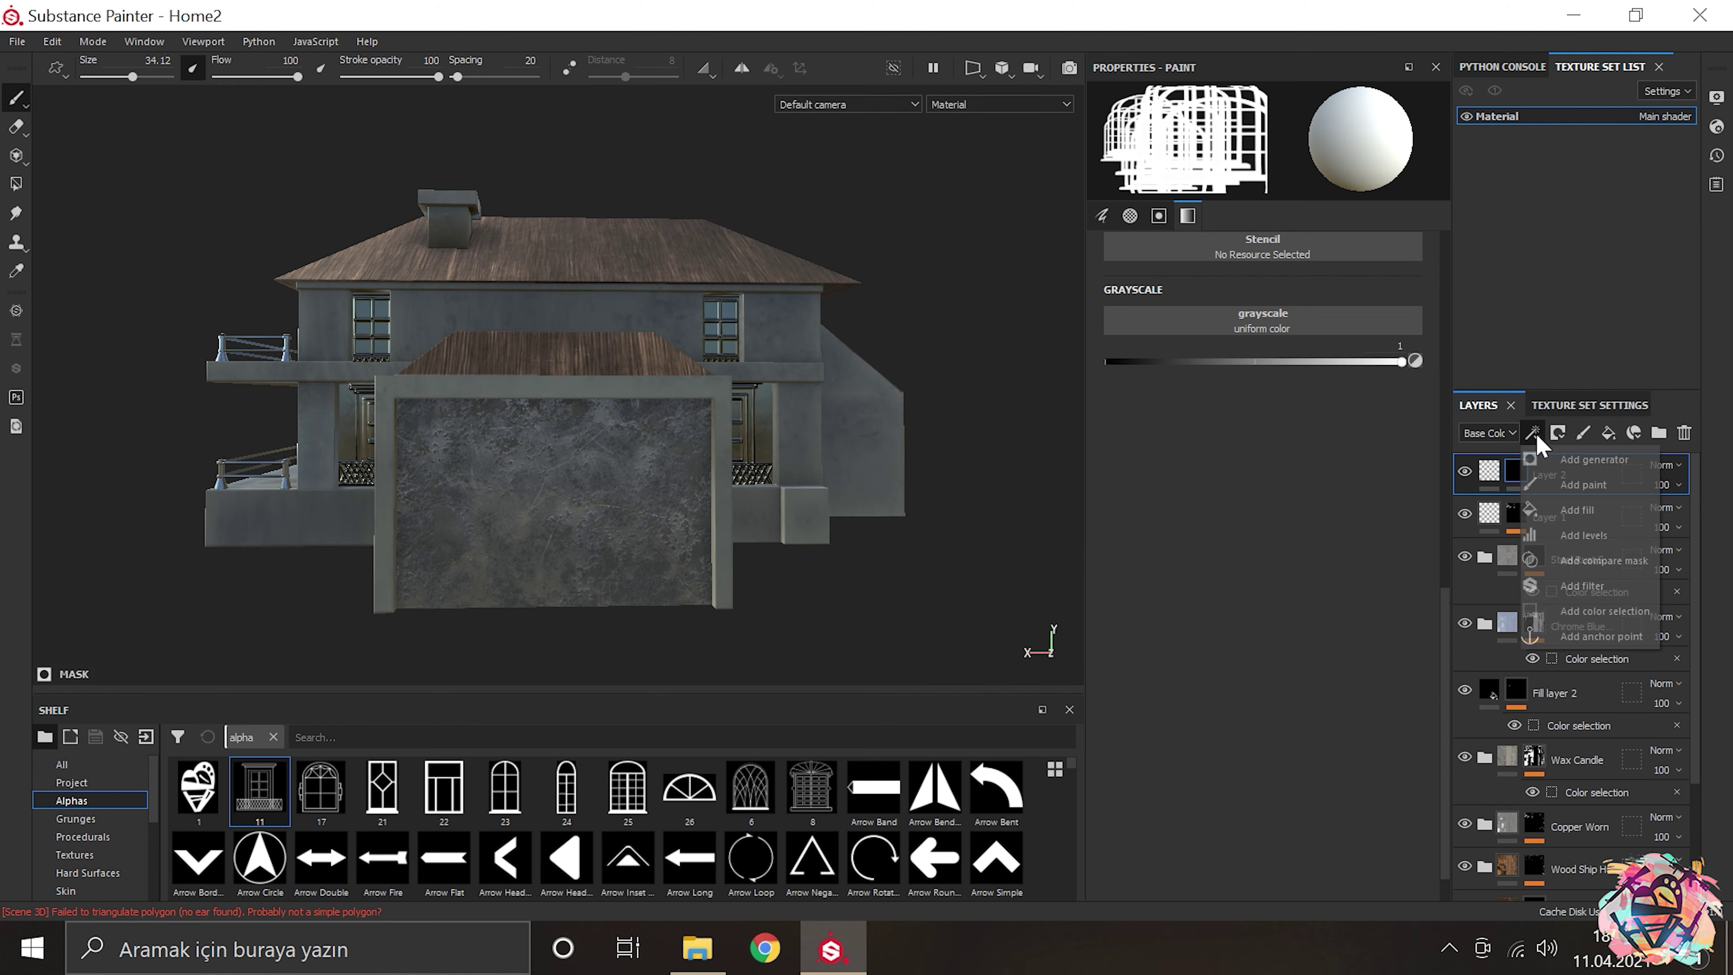
left_click(1403, 282)
left_click(1488, 487)
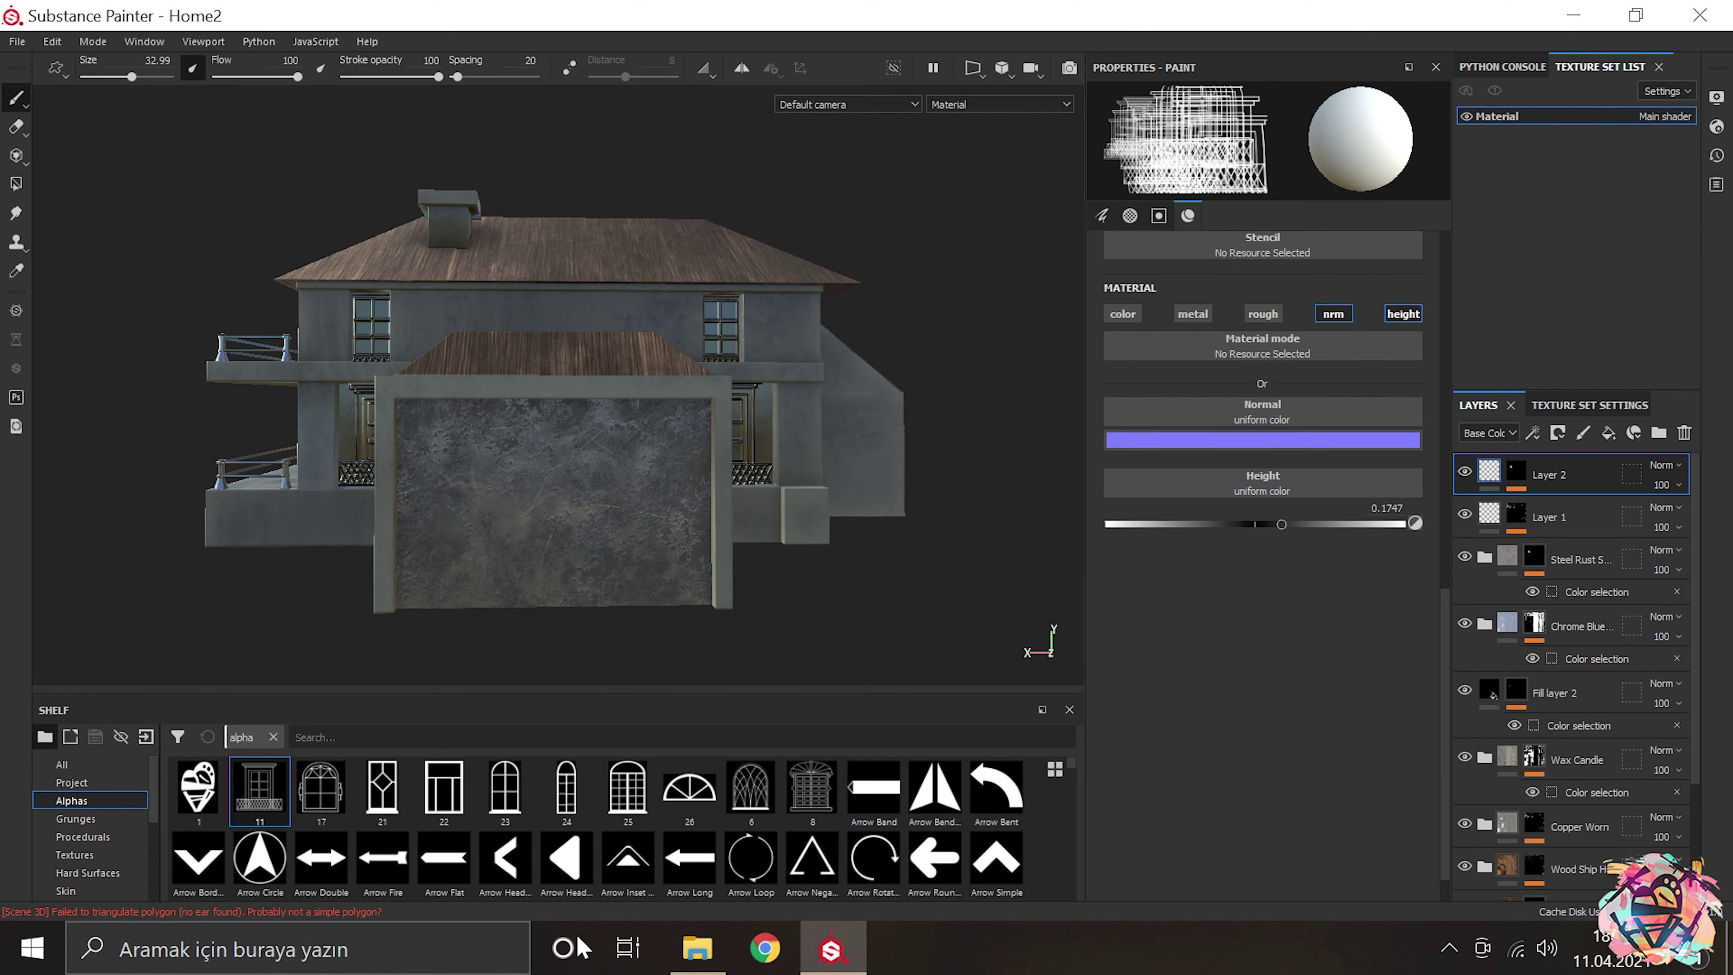
Step: Import shutter image 16.png from the window alpha folder onto the shelf as a brush alpha
left_click(697, 947)
scroll("down", 3)
left_click_drag(1013, 554, 615, 785)
left_click(1014, 713)
Step: Enlarge the brush to about 76.79 and try the shutter stamp on the garage front
key("Tab")
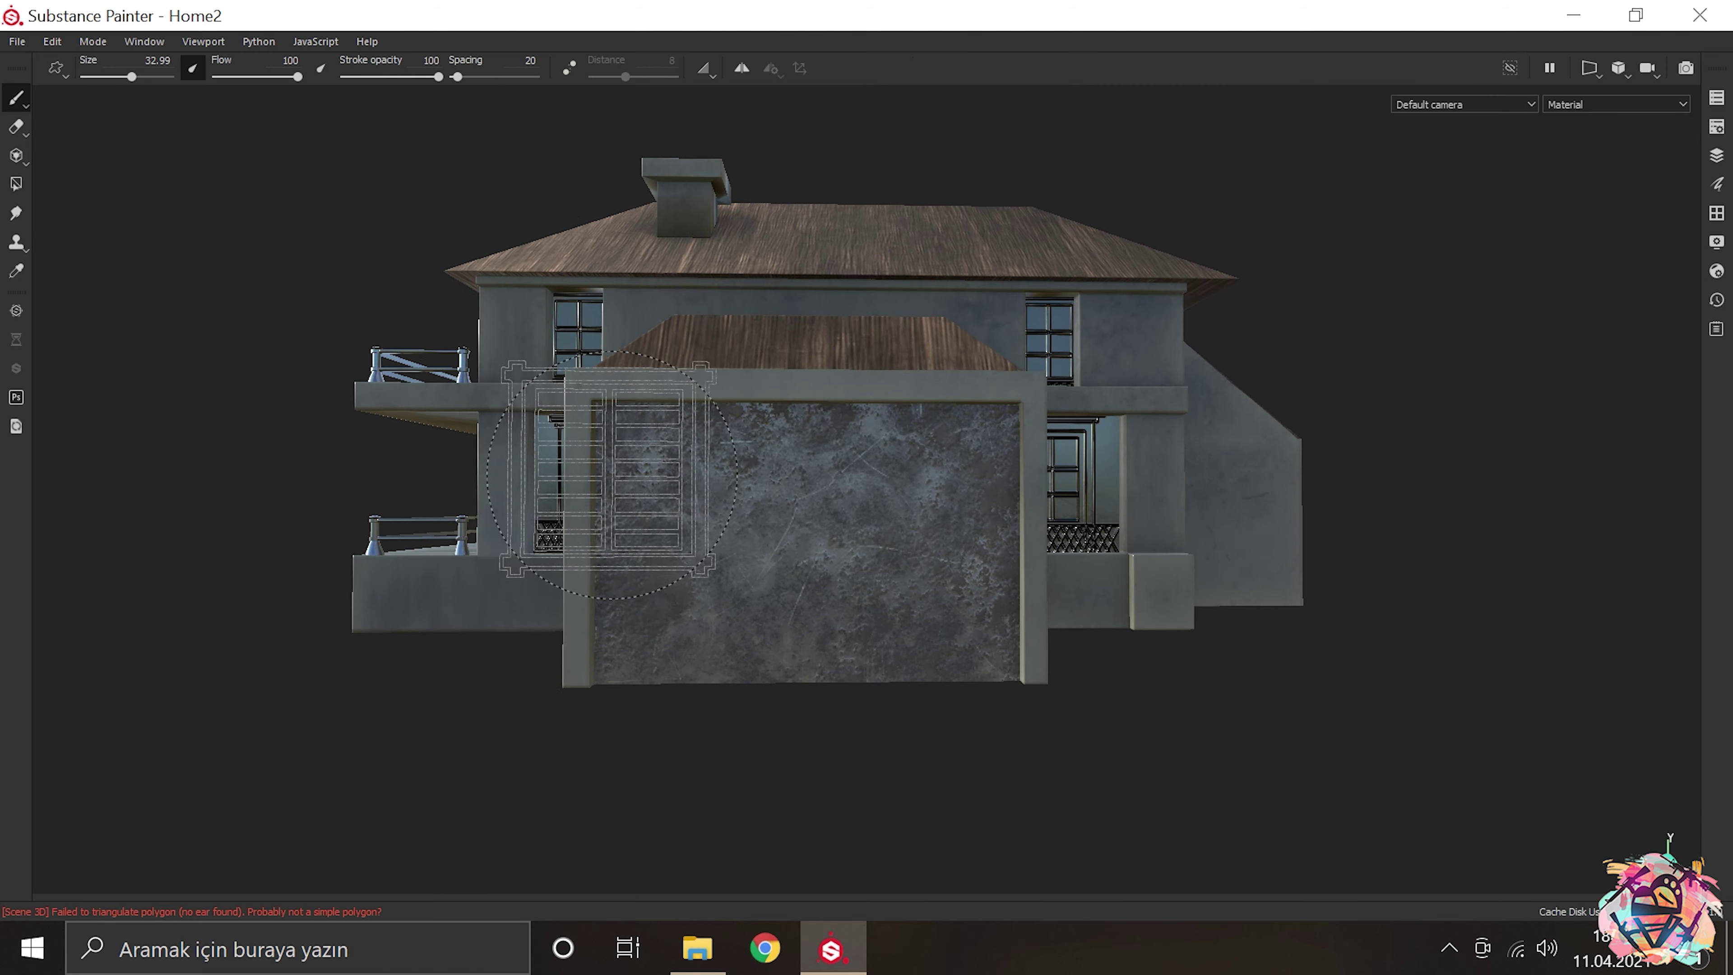
left_click_drag(824, 574, 941, 574)
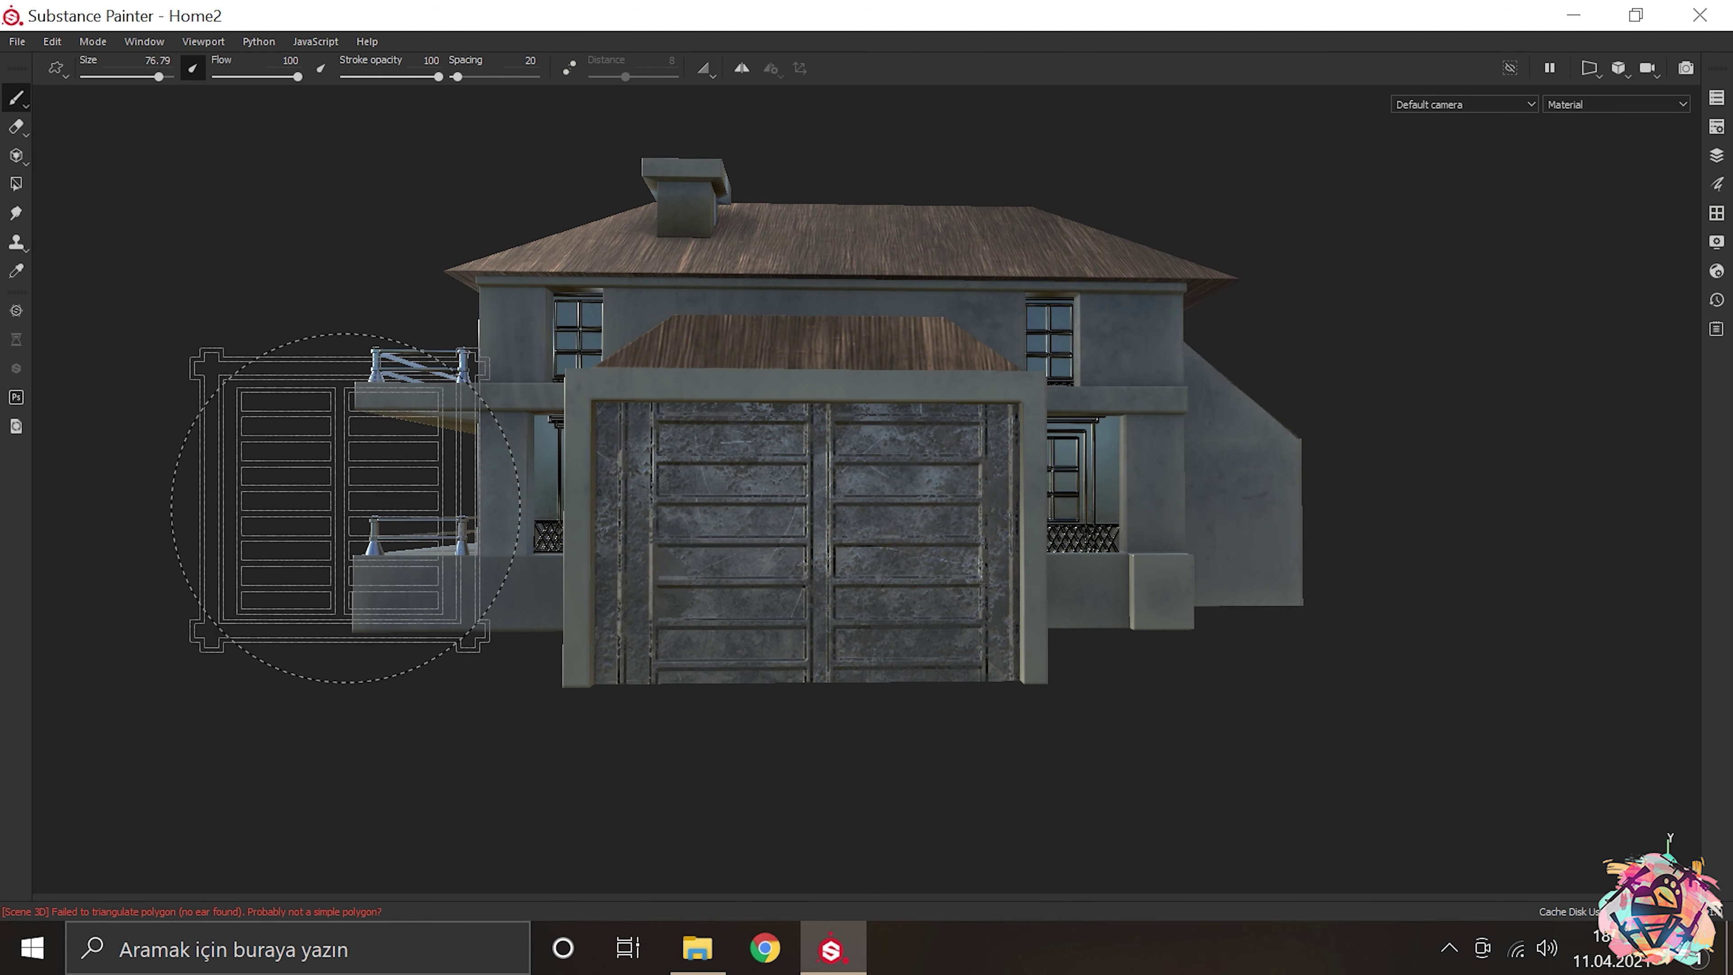
scroll("up", 3)
left_click_drag(273, 410, 359, 425)
scroll("up", 3)
left_click_drag(570, 402, 475, 480)
scroll("down", 3)
scroll("up", 3)
scroll("down", 3)
Step: Undo the shutter stamp and shrink the arrow-alpha brush to size 16
key("Tab")
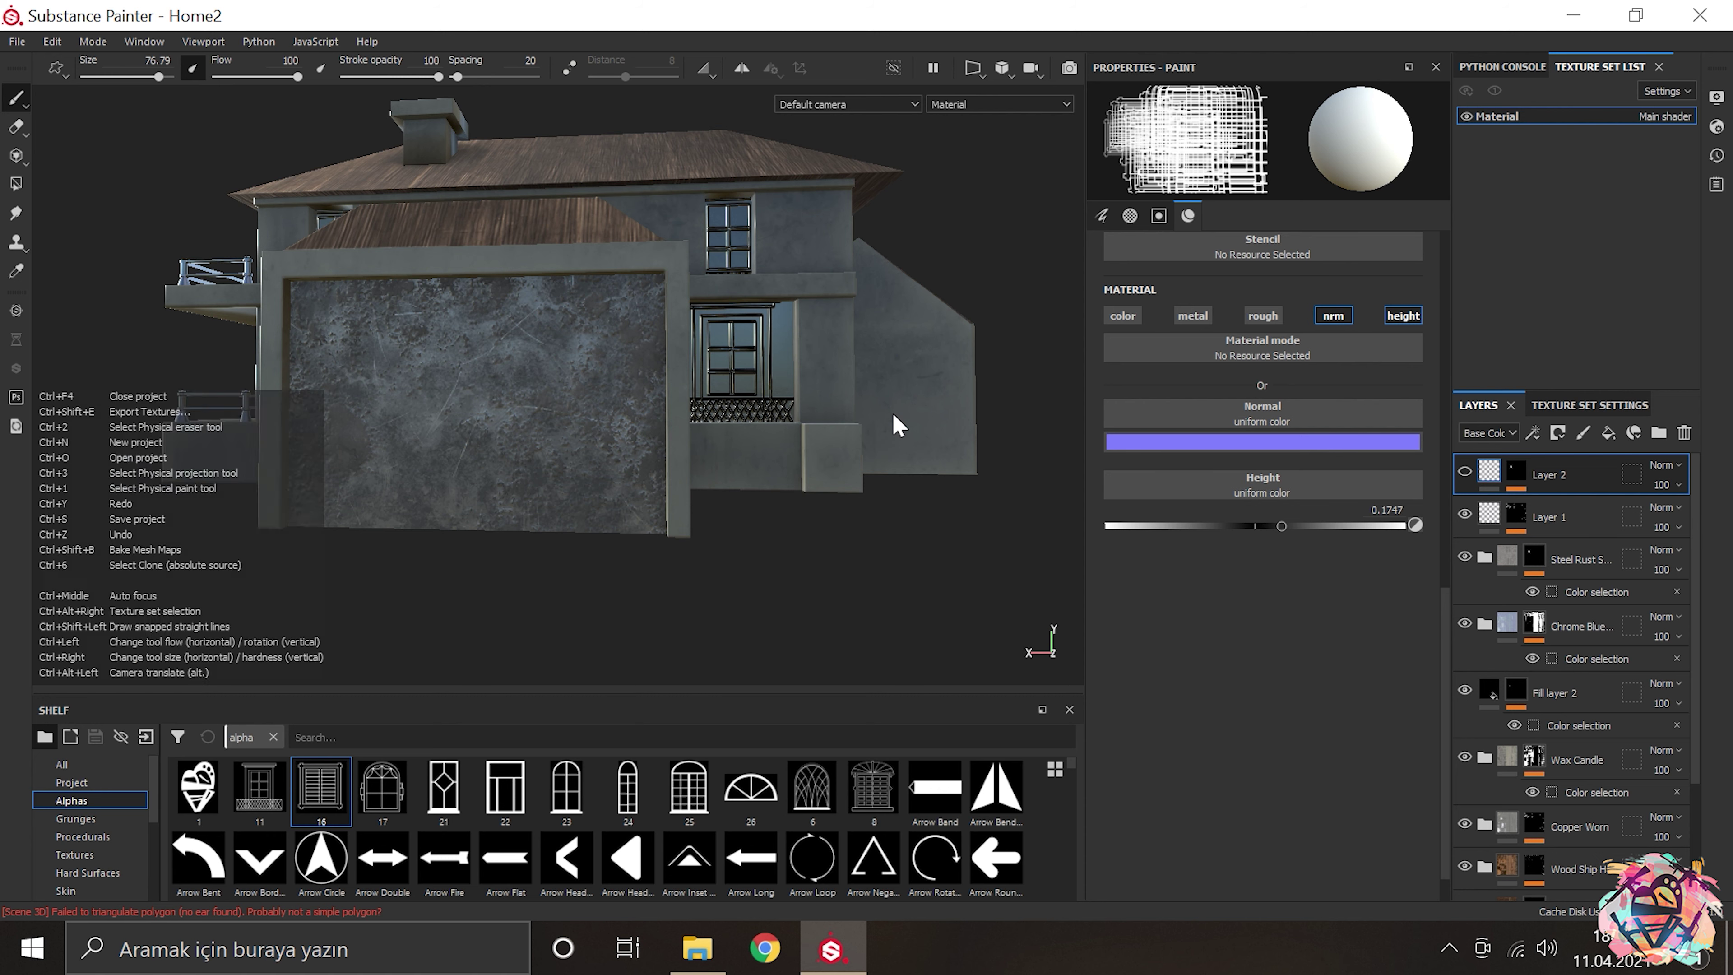
key("ctrl+z")
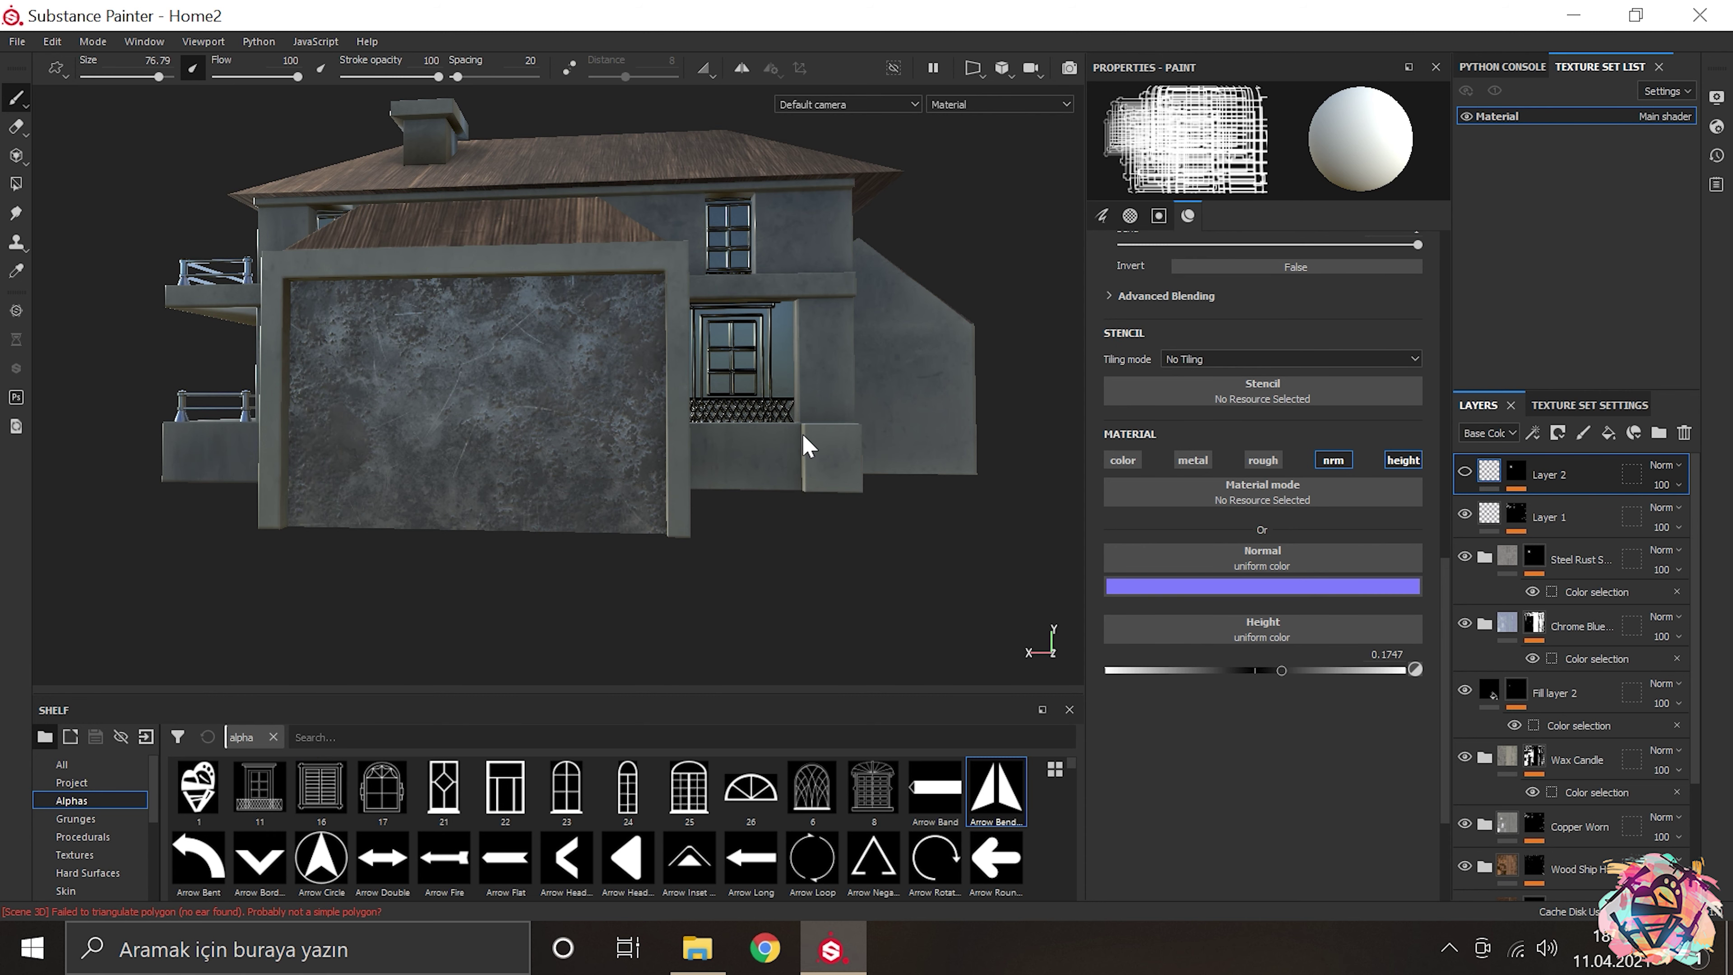
left_click_drag(807, 447, 764, 447)
Step: Test the arrow stamp on the garage door from an angled view
key("Tab")
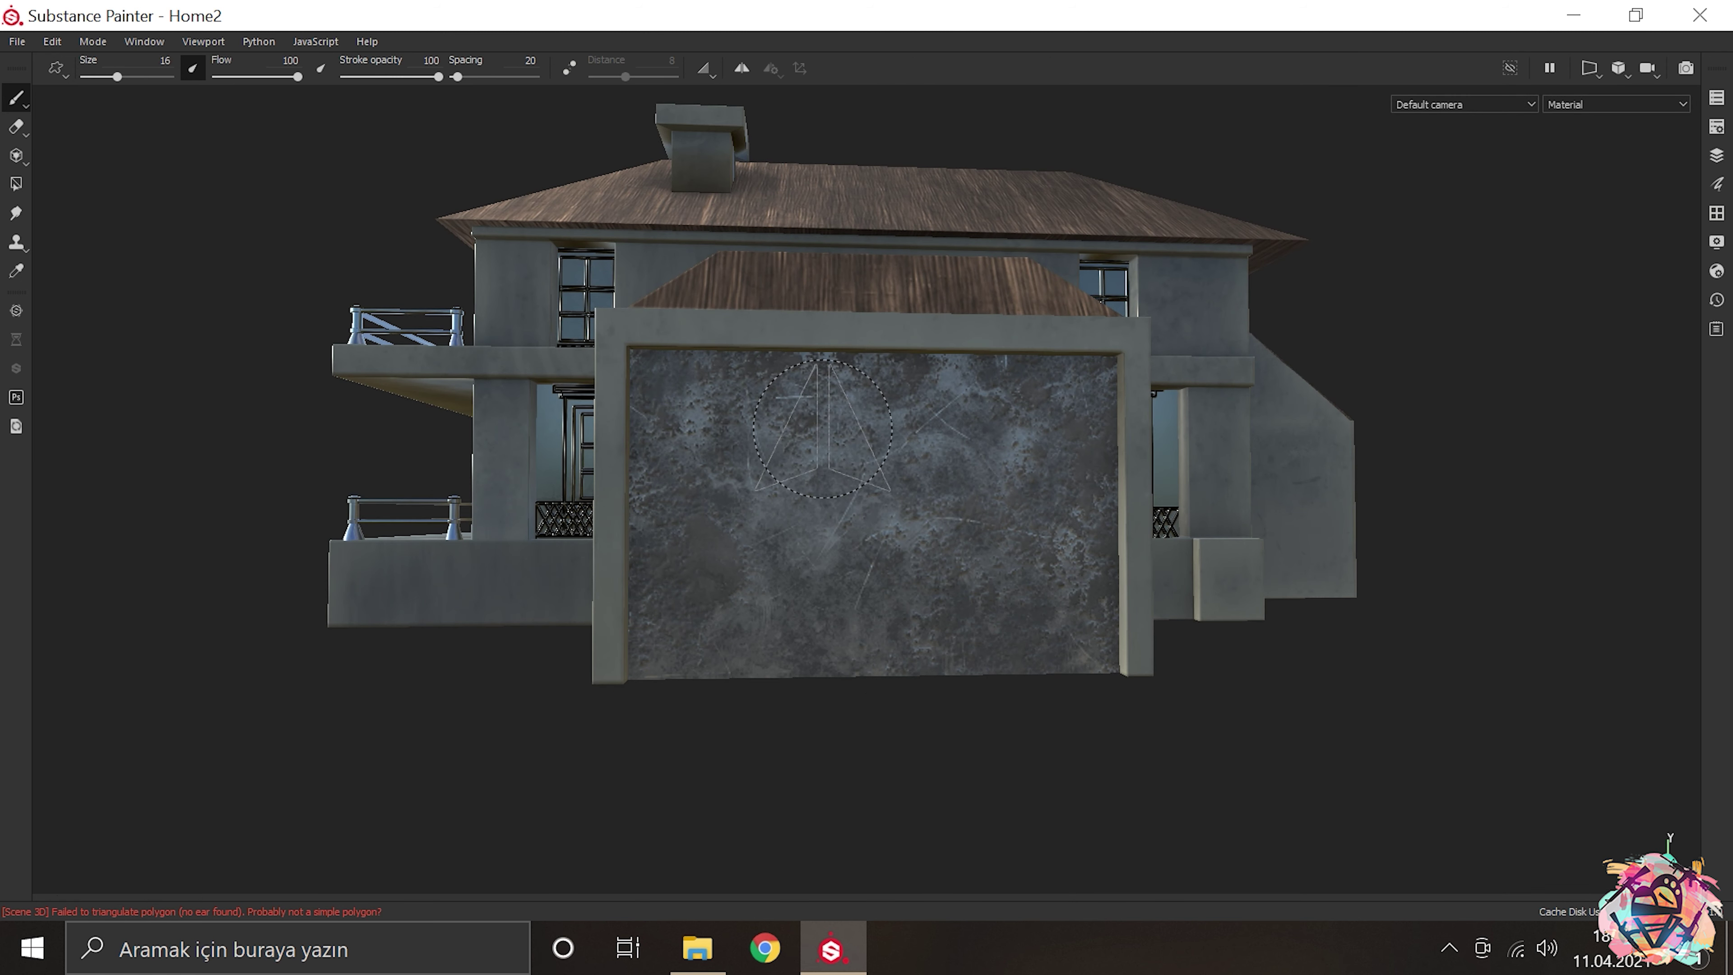
scroll("up", 3)
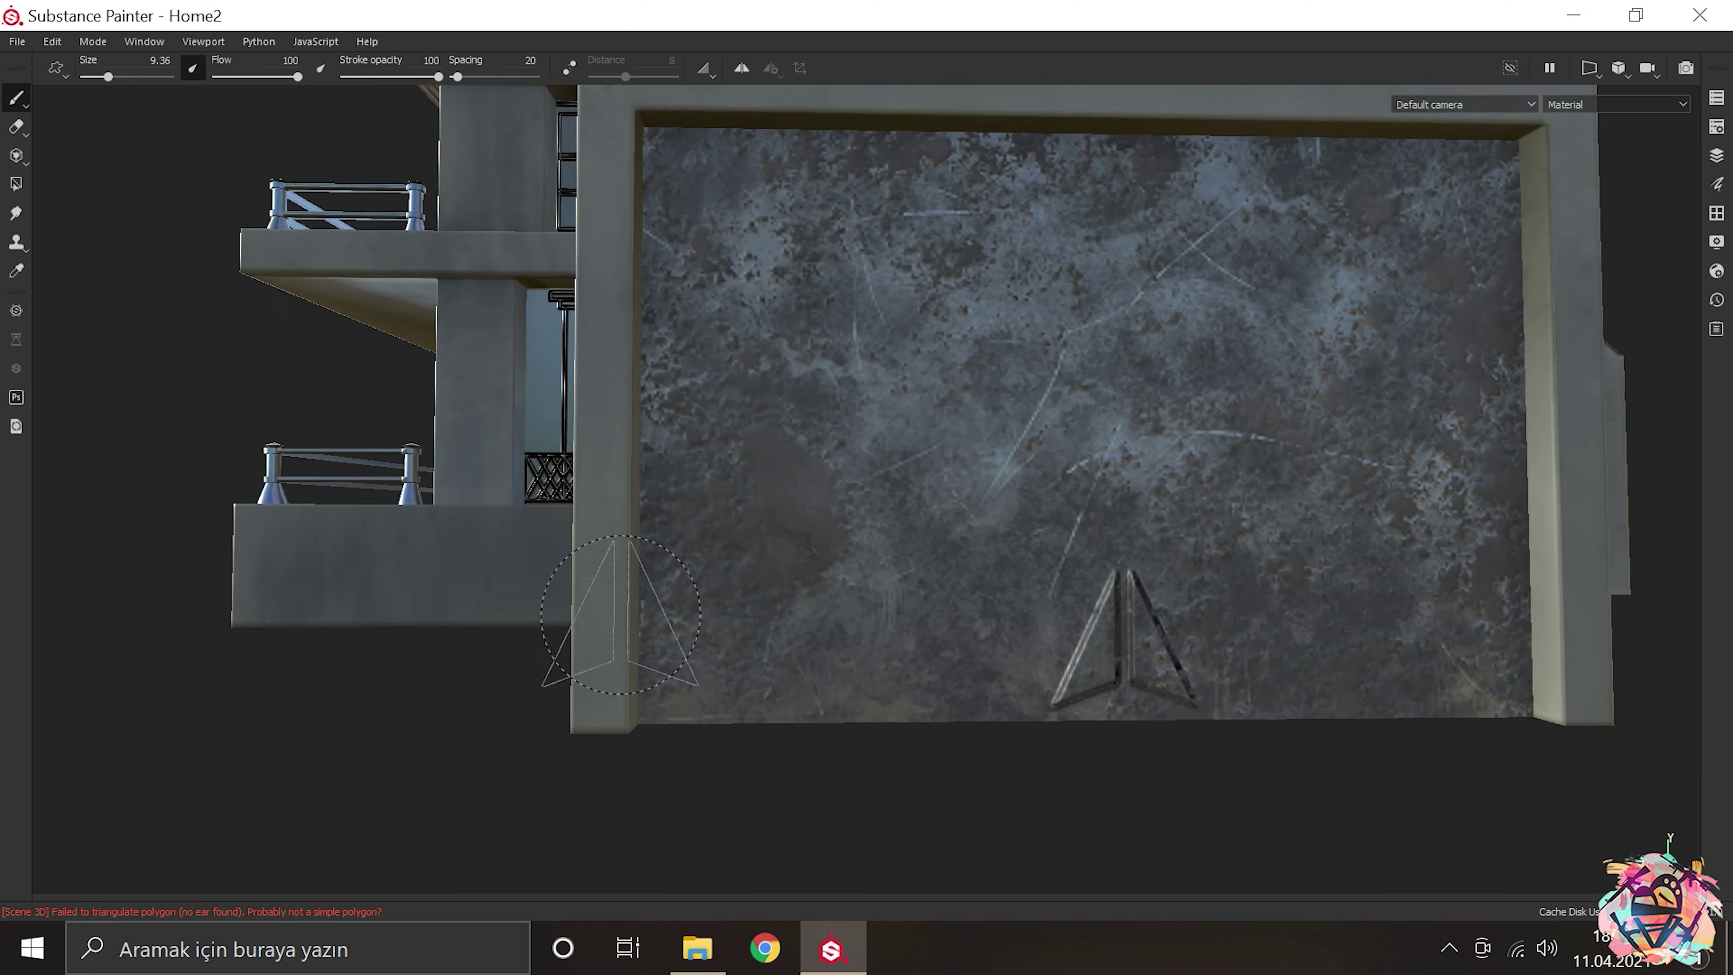
left_click_drag(899, 630, 682, 601)
left_click_drag(683, 600, 608, 565)
scroll("up", 3)
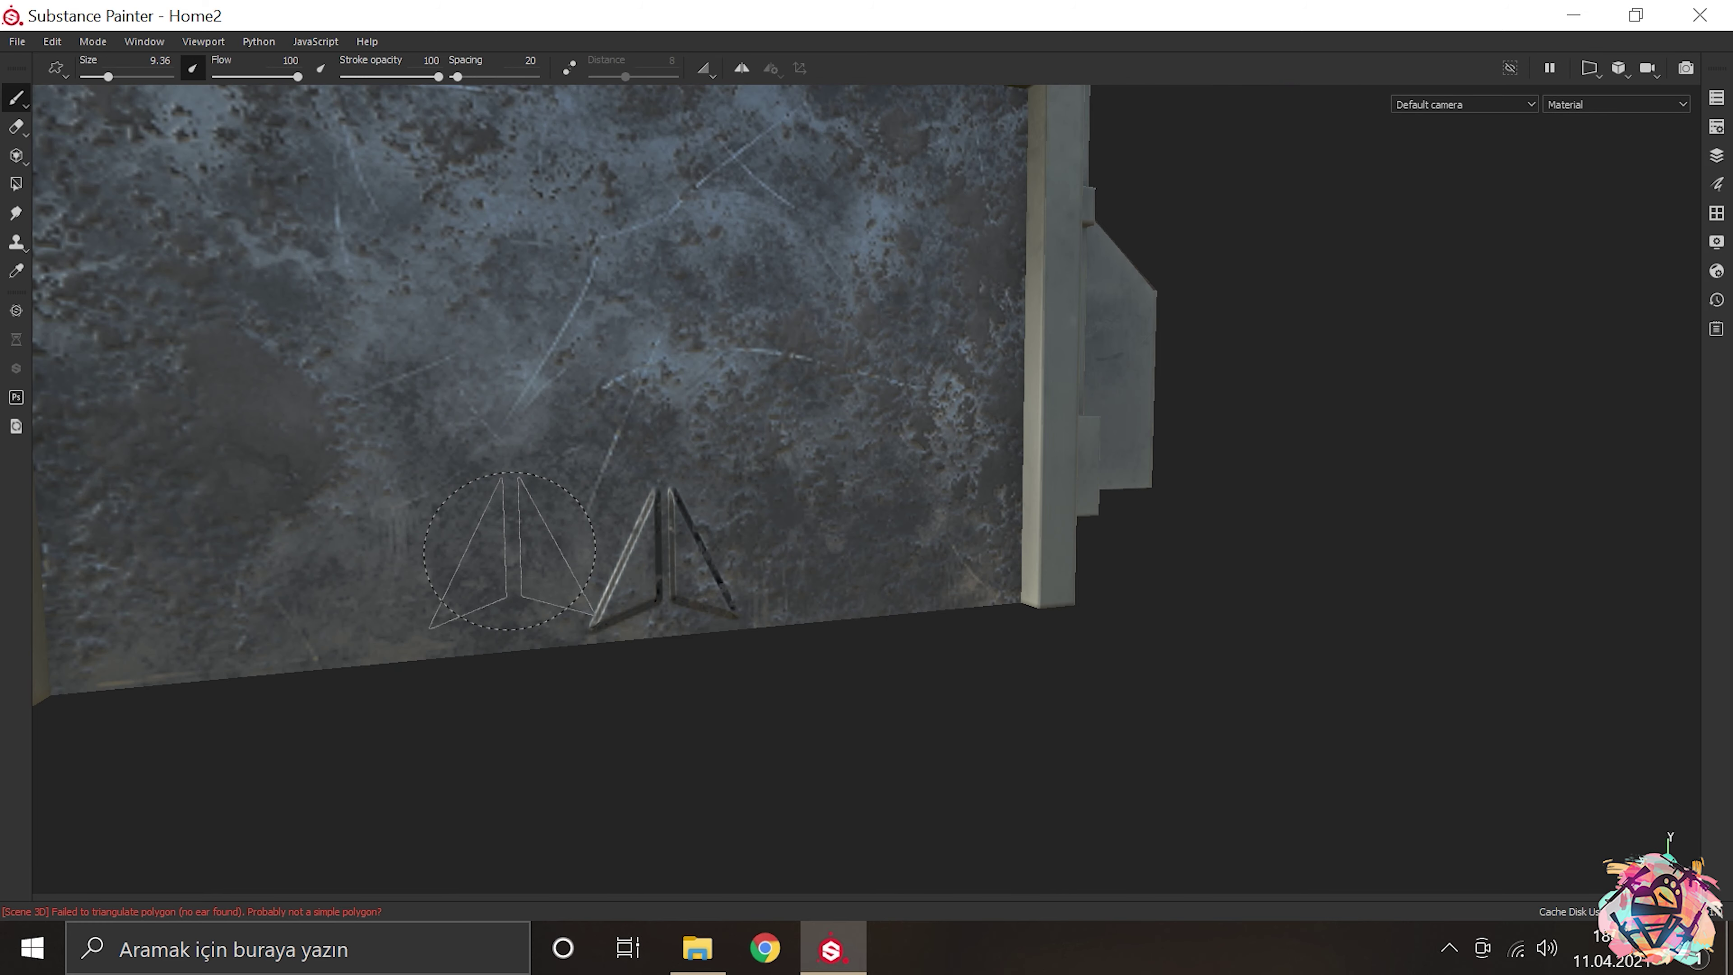
scroll("down", 3)
Step: Drag line image 7.png from the çizgiler folder into the shelf
key("alt+Tab")
scroll("up", 3)
double_click(915, 317)
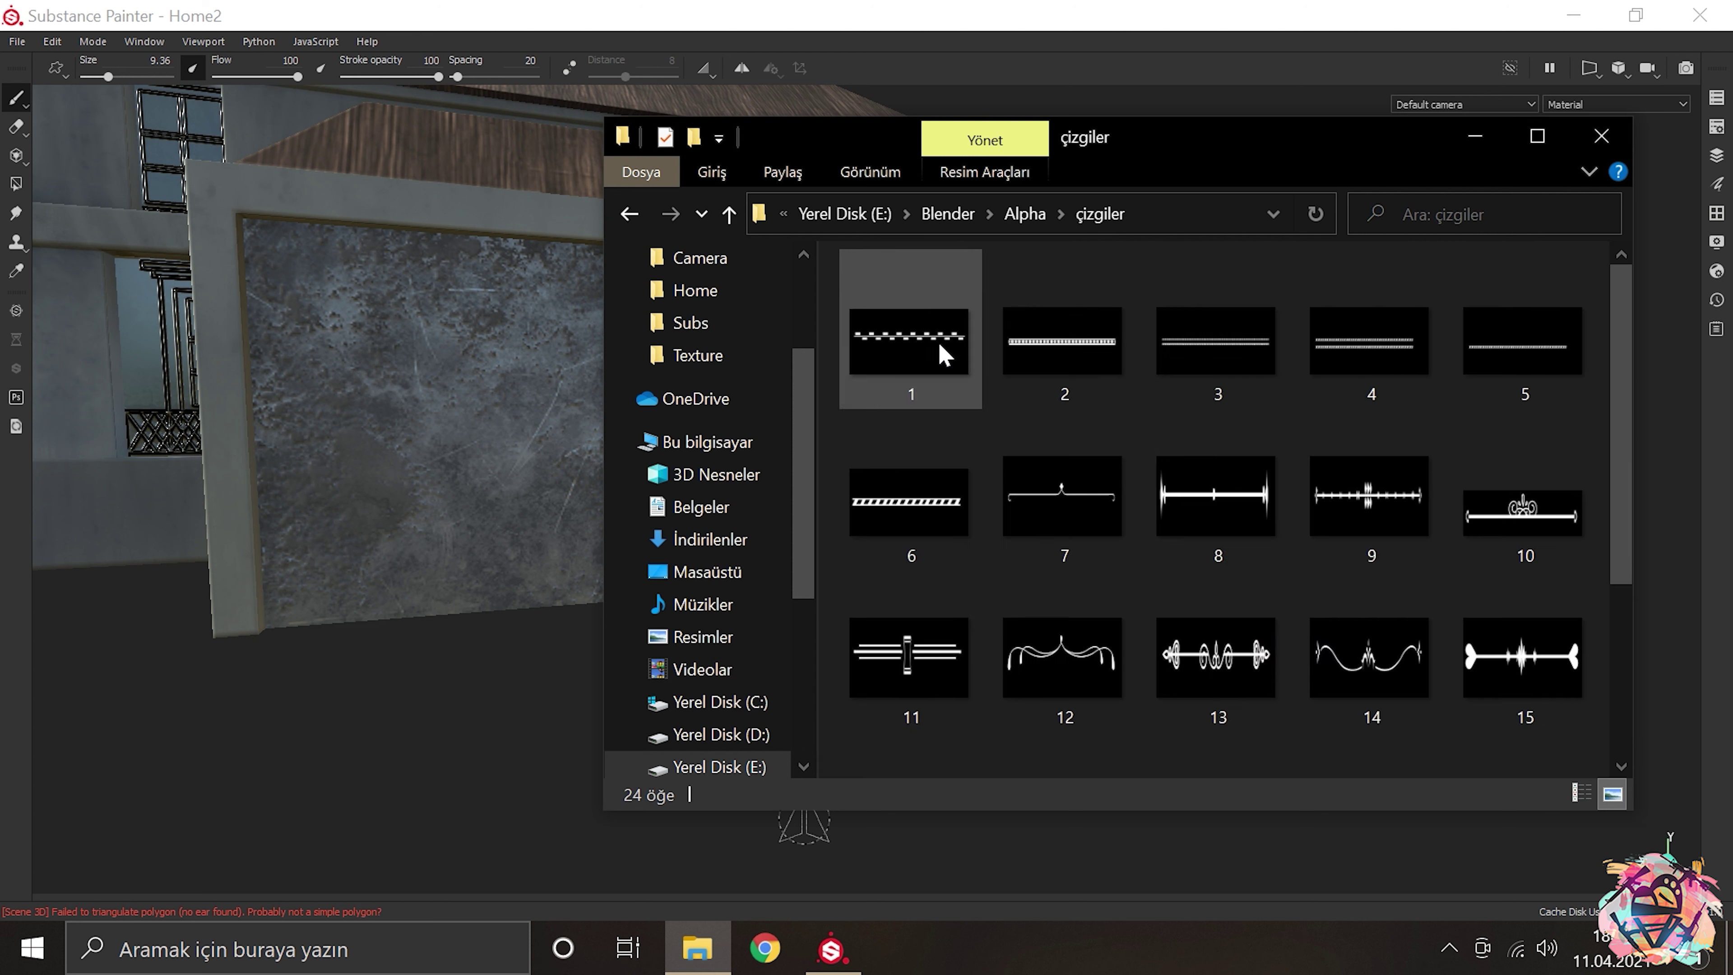
scroll("down", 3)
left_click(1201, 672)
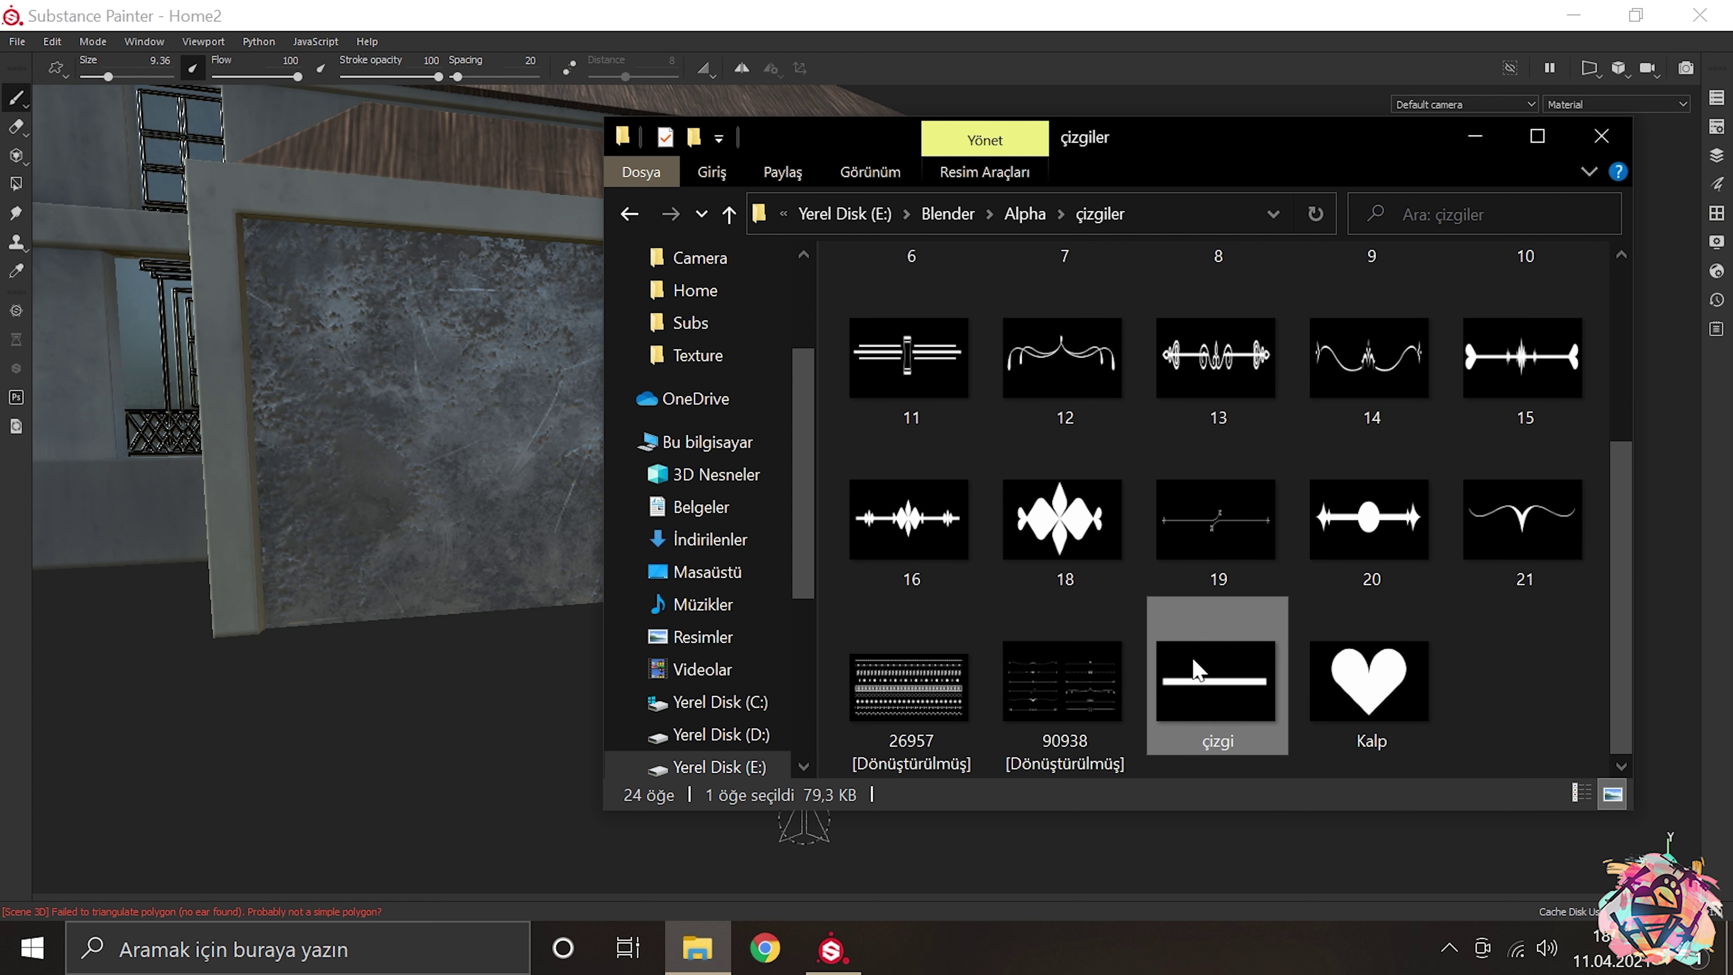
scroll("up", 3)
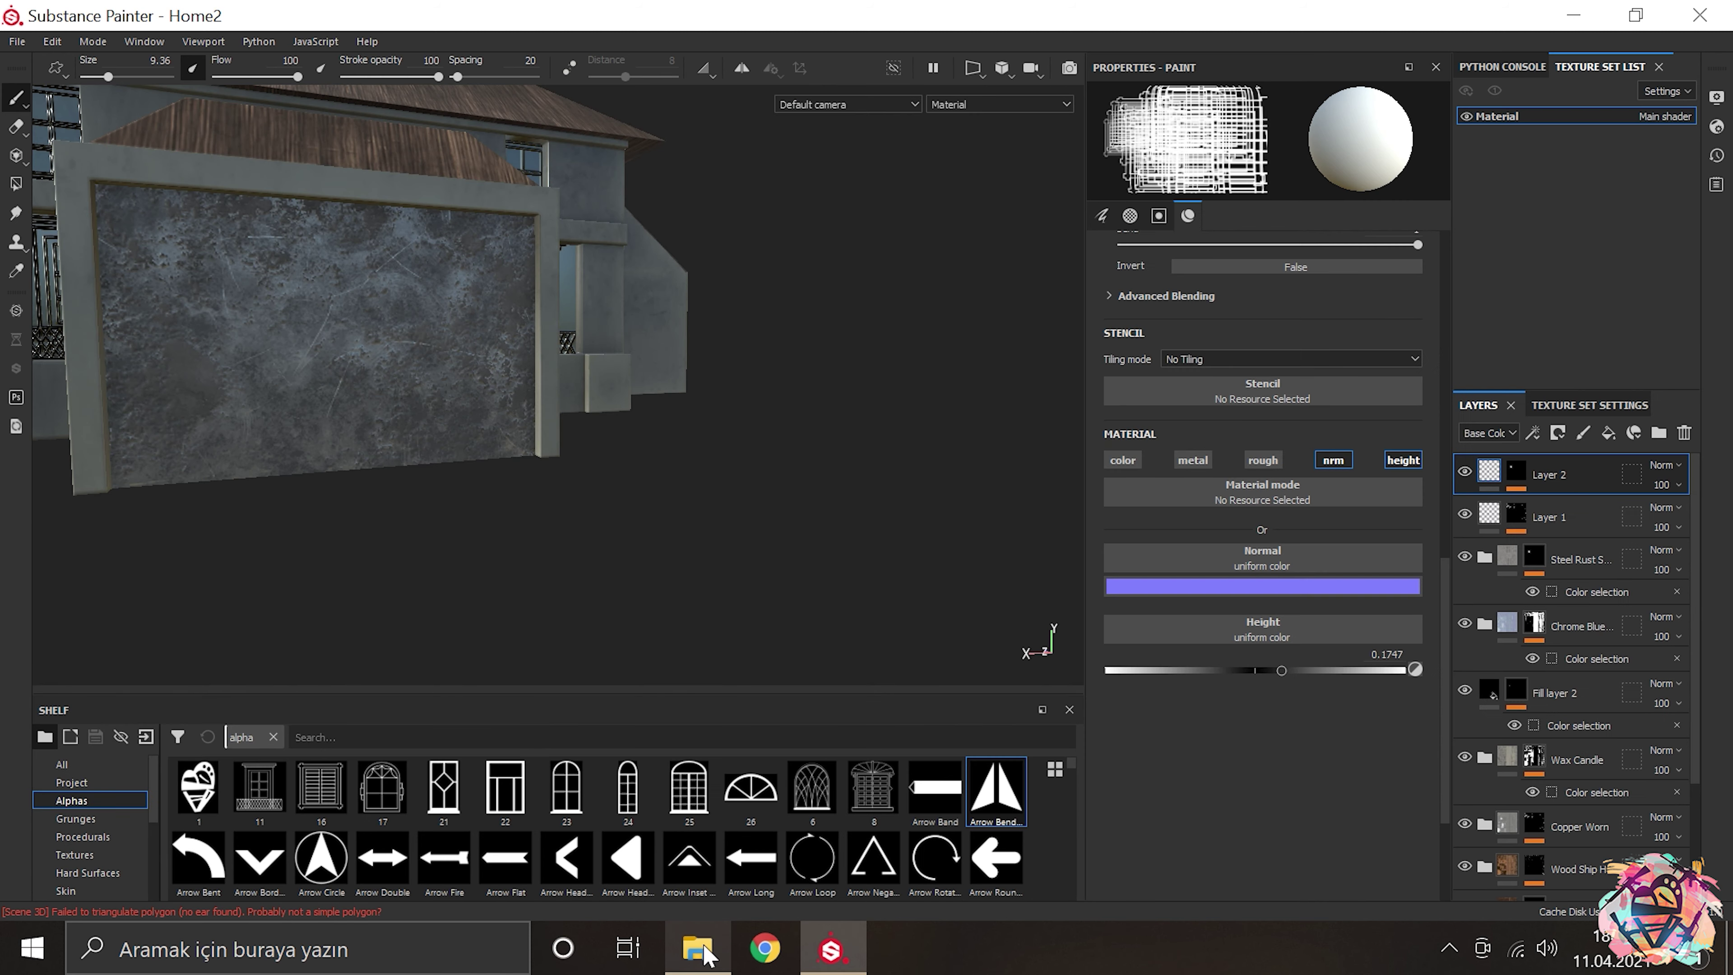
left_click_drag(1062, 495, 437, 837)
Step: Import line alpha 7 and stamp it along the bottom of the garage front
left_click(1089, 721)
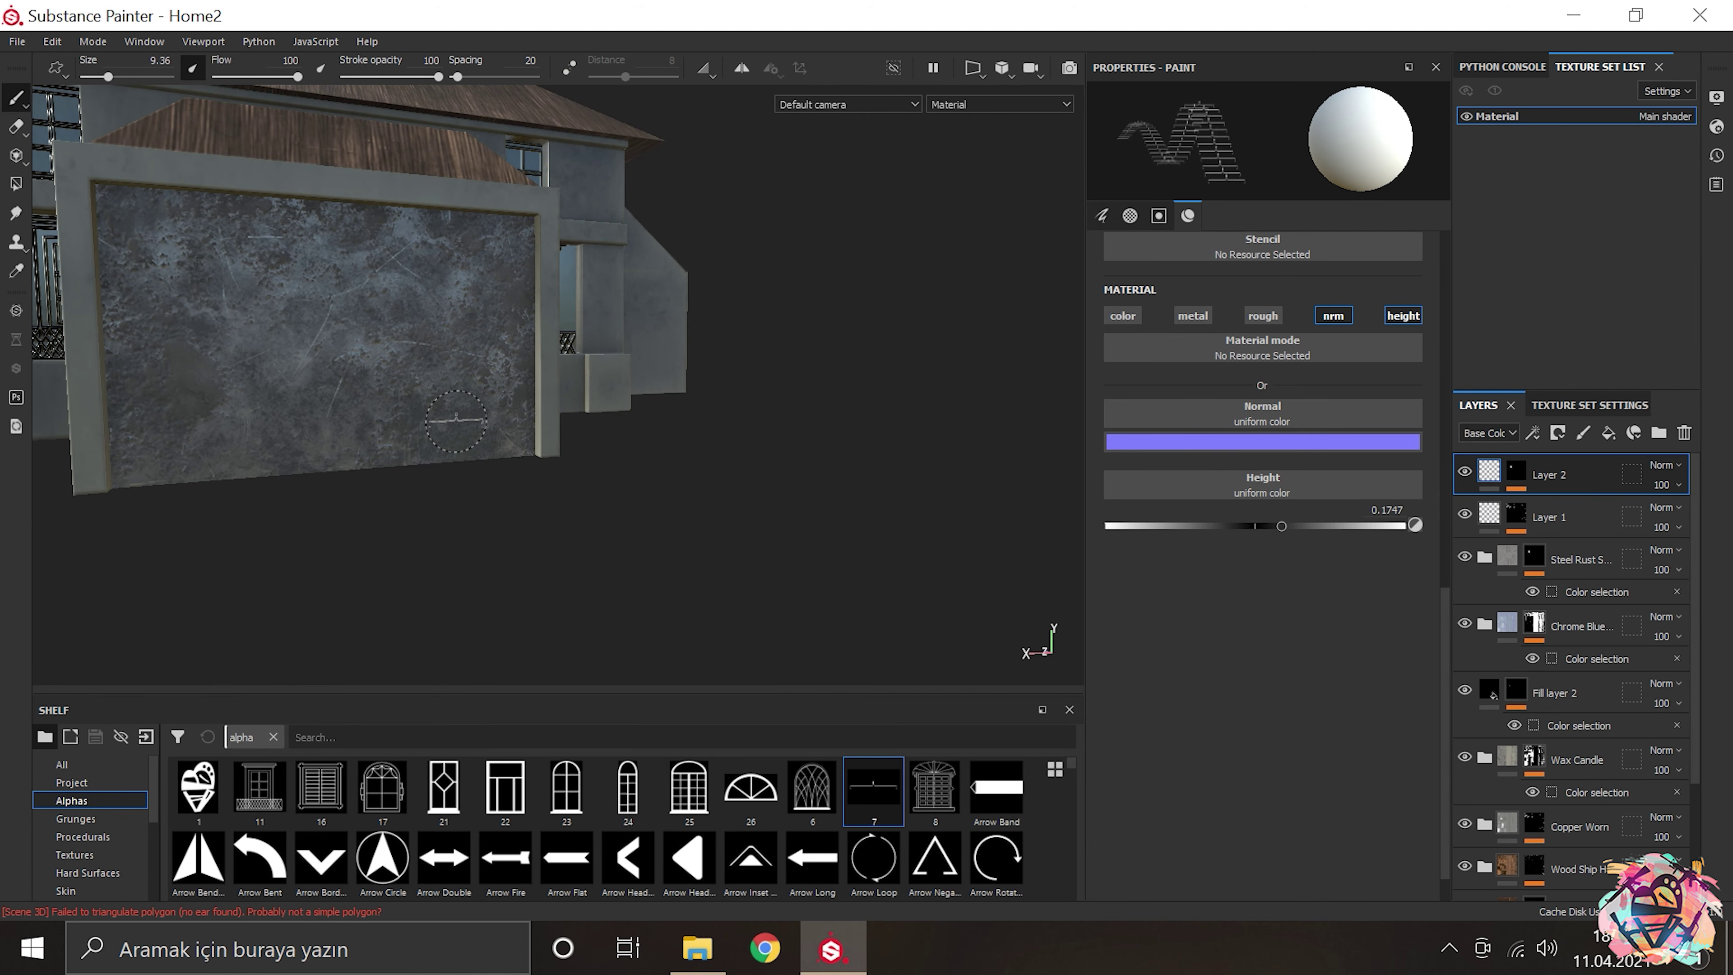
key("Tab")
scroll("down", 3)
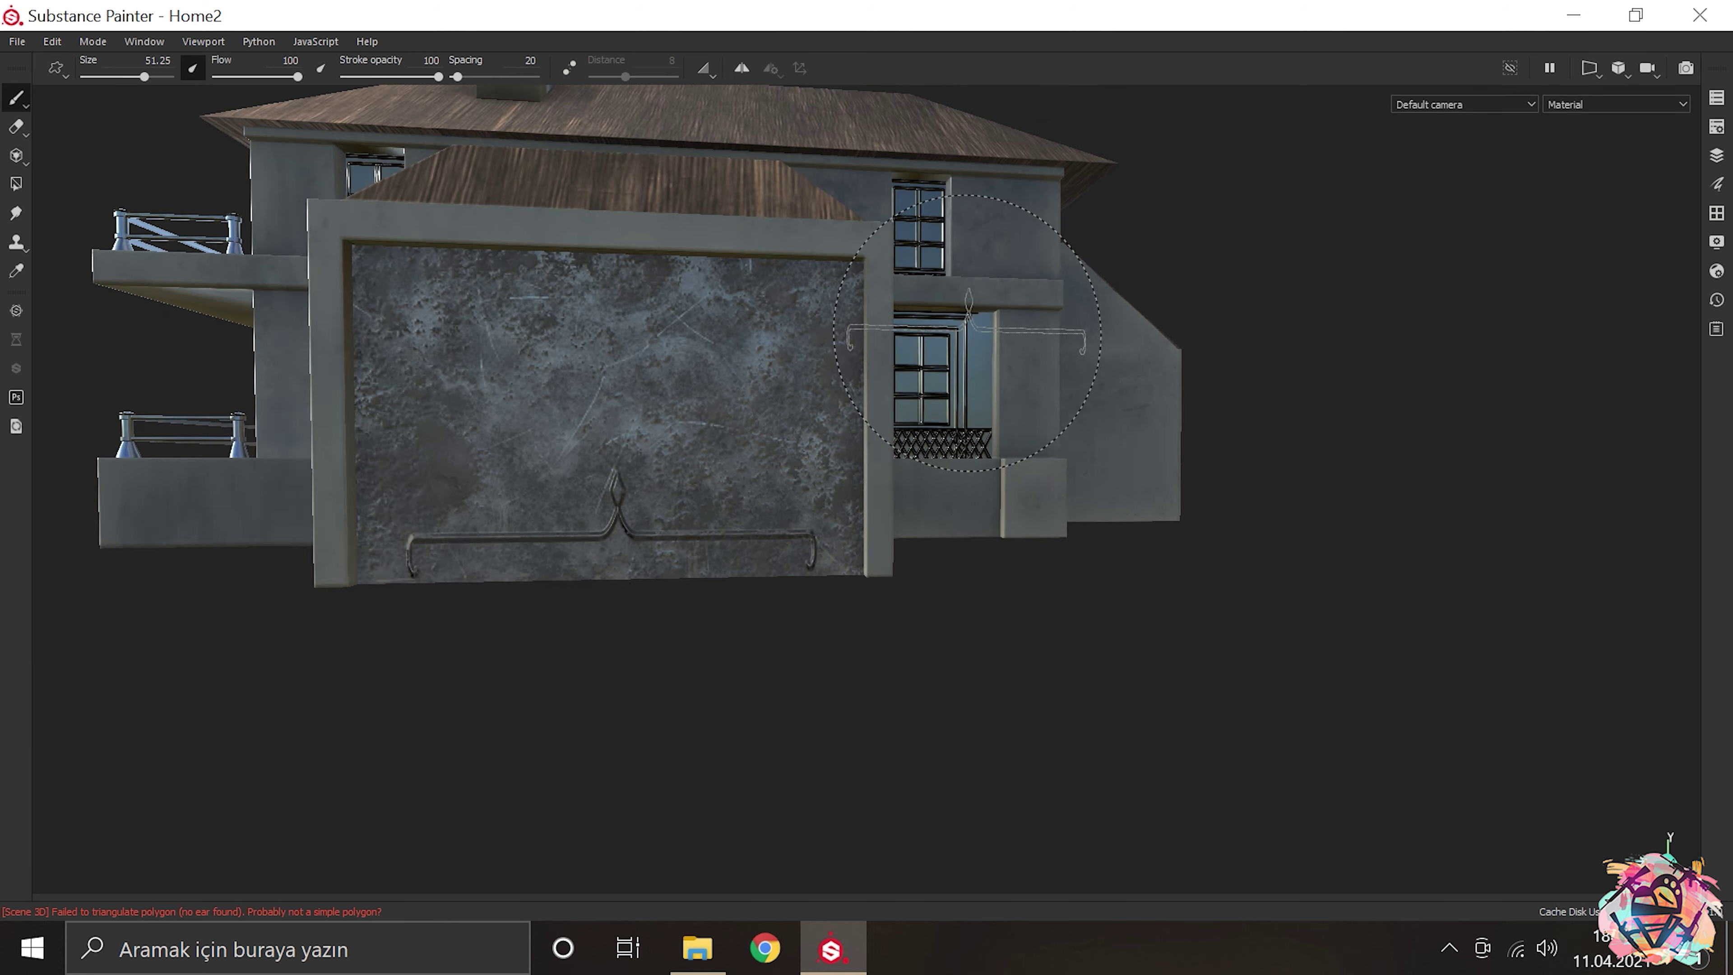
left_click_drag(572, 565, 1113, 366)
scroll("up", 3)
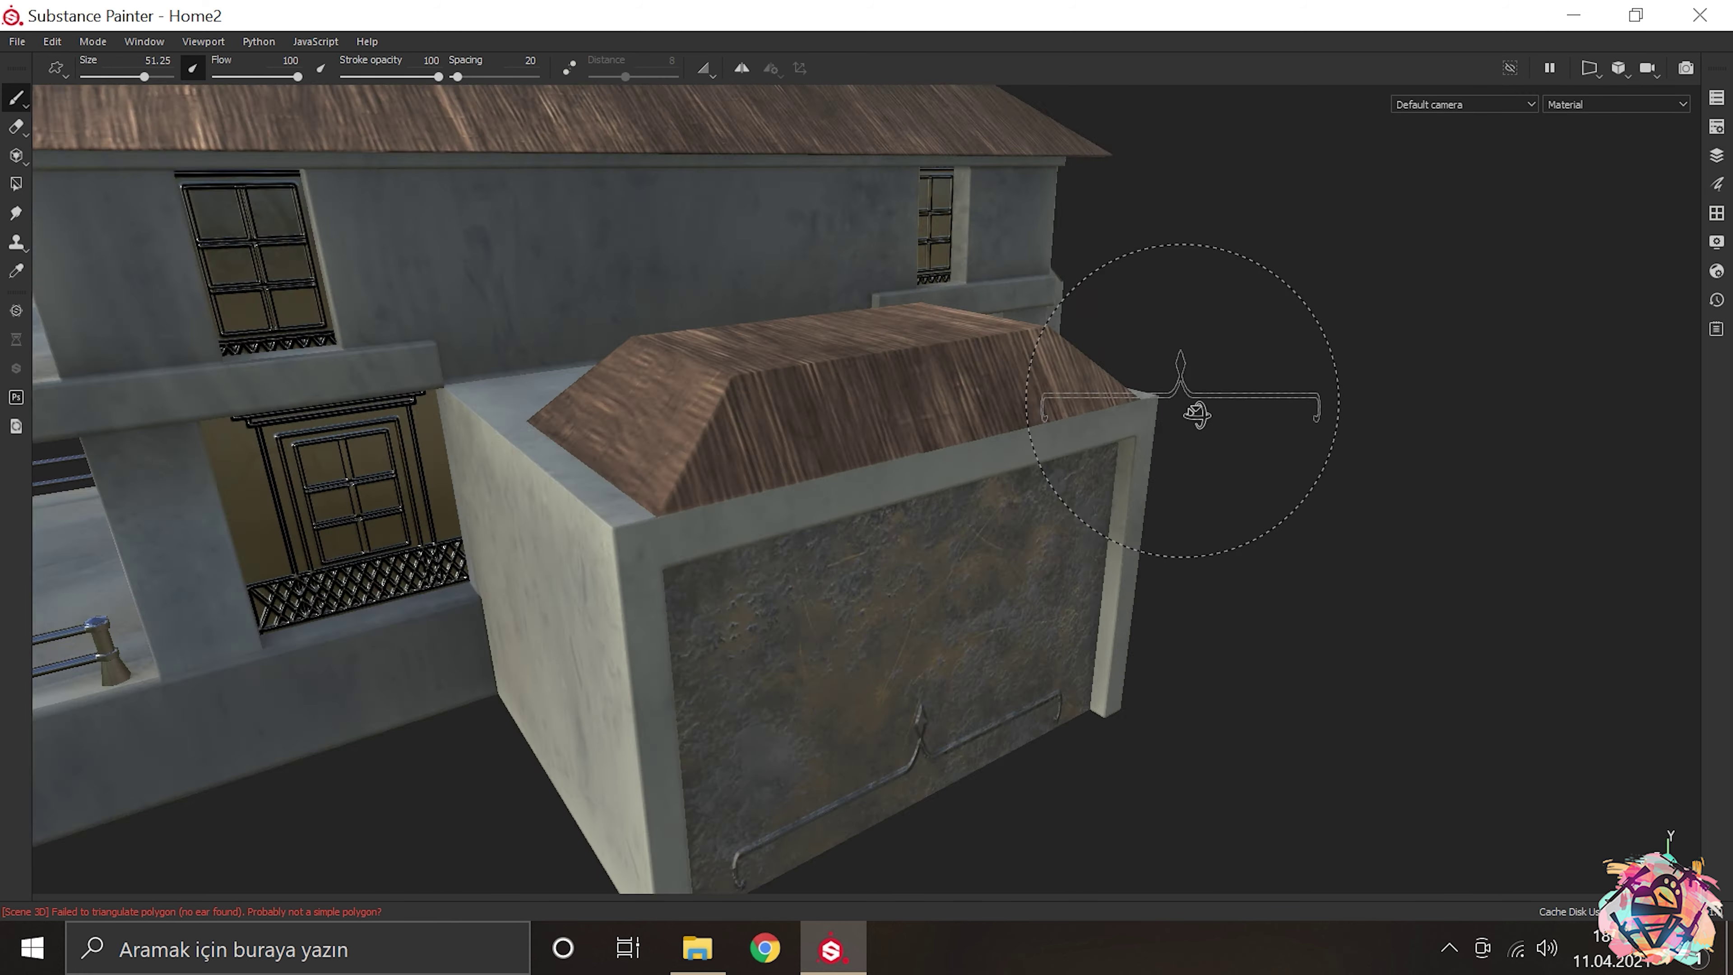
left_click_drag(1114, 366, 665, 360)
scroll("down", 3)
scroll("up", 3)
left_click_drag(933, 305, 1202, 486)
Step: Lower the brush Stroke opacity to 50
key("Tab")
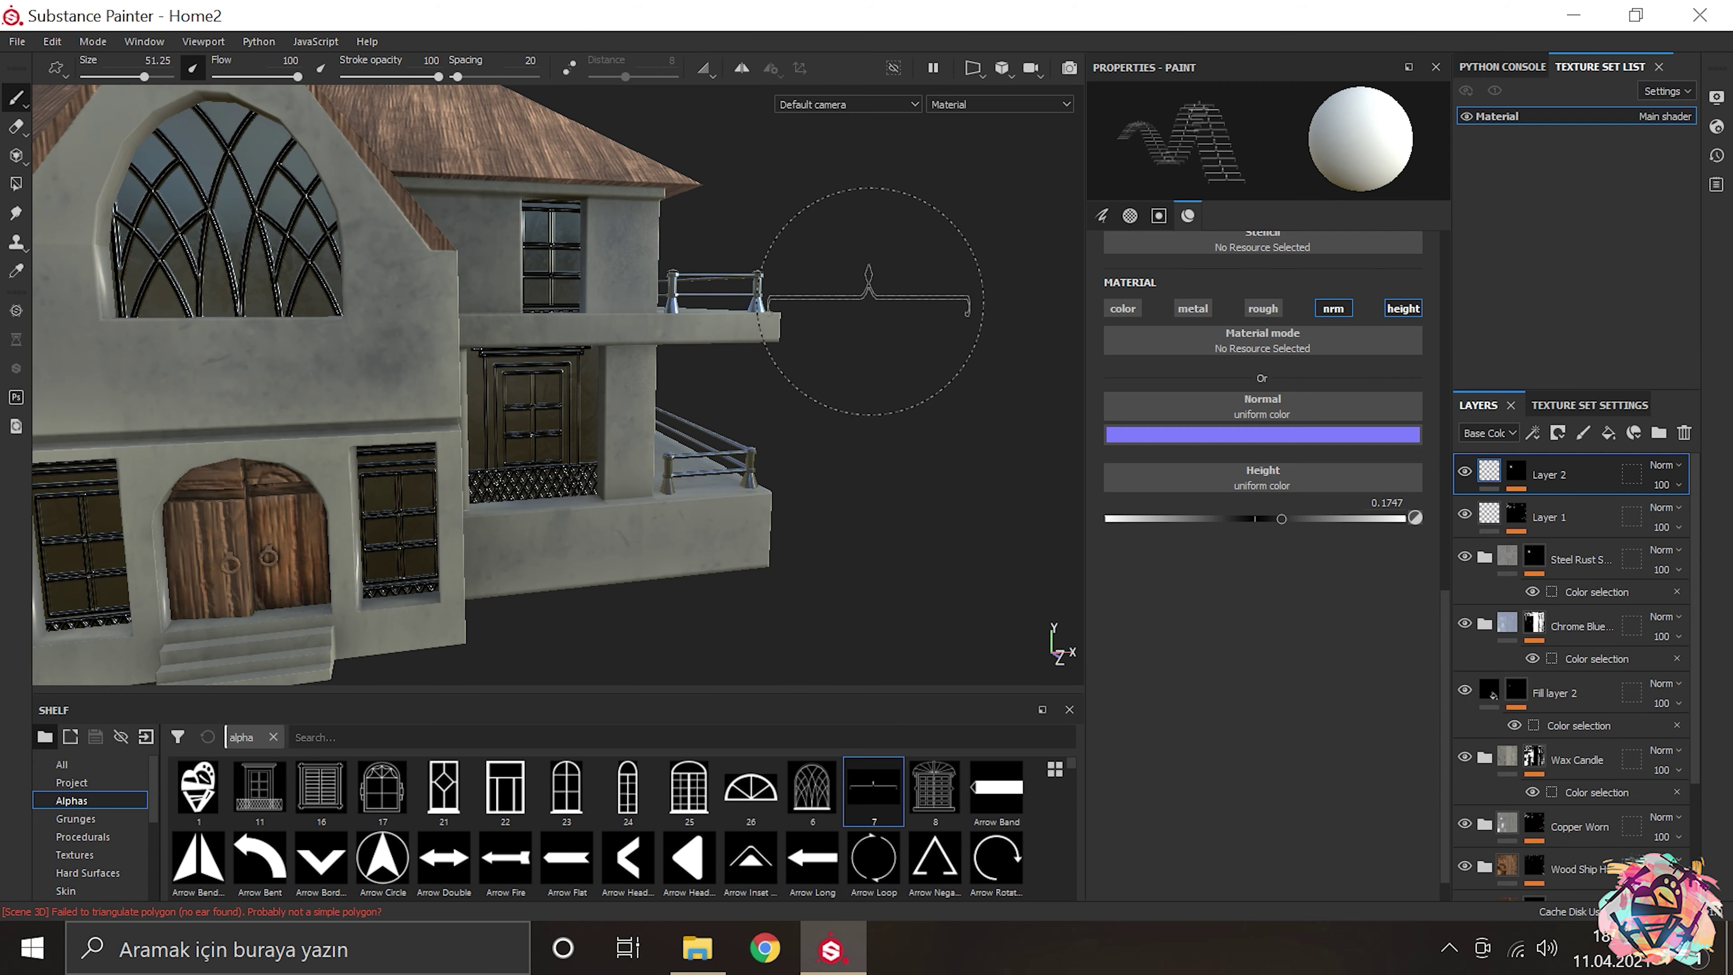
scroll("up", 3)
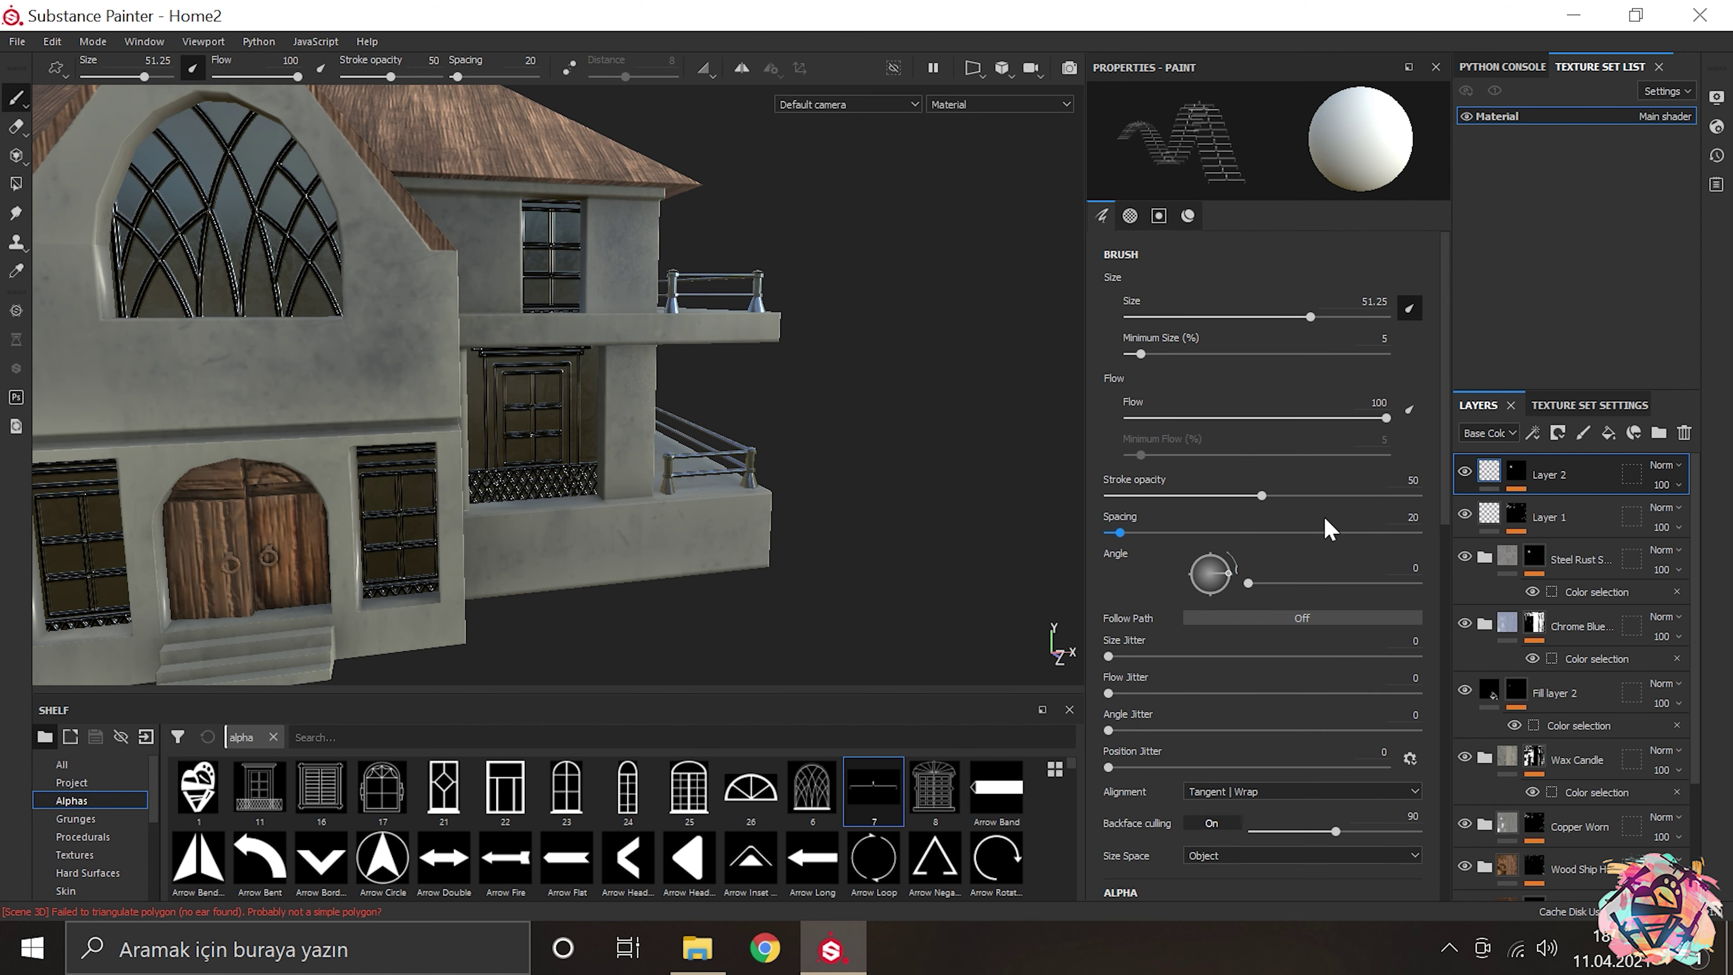
key("Tab")
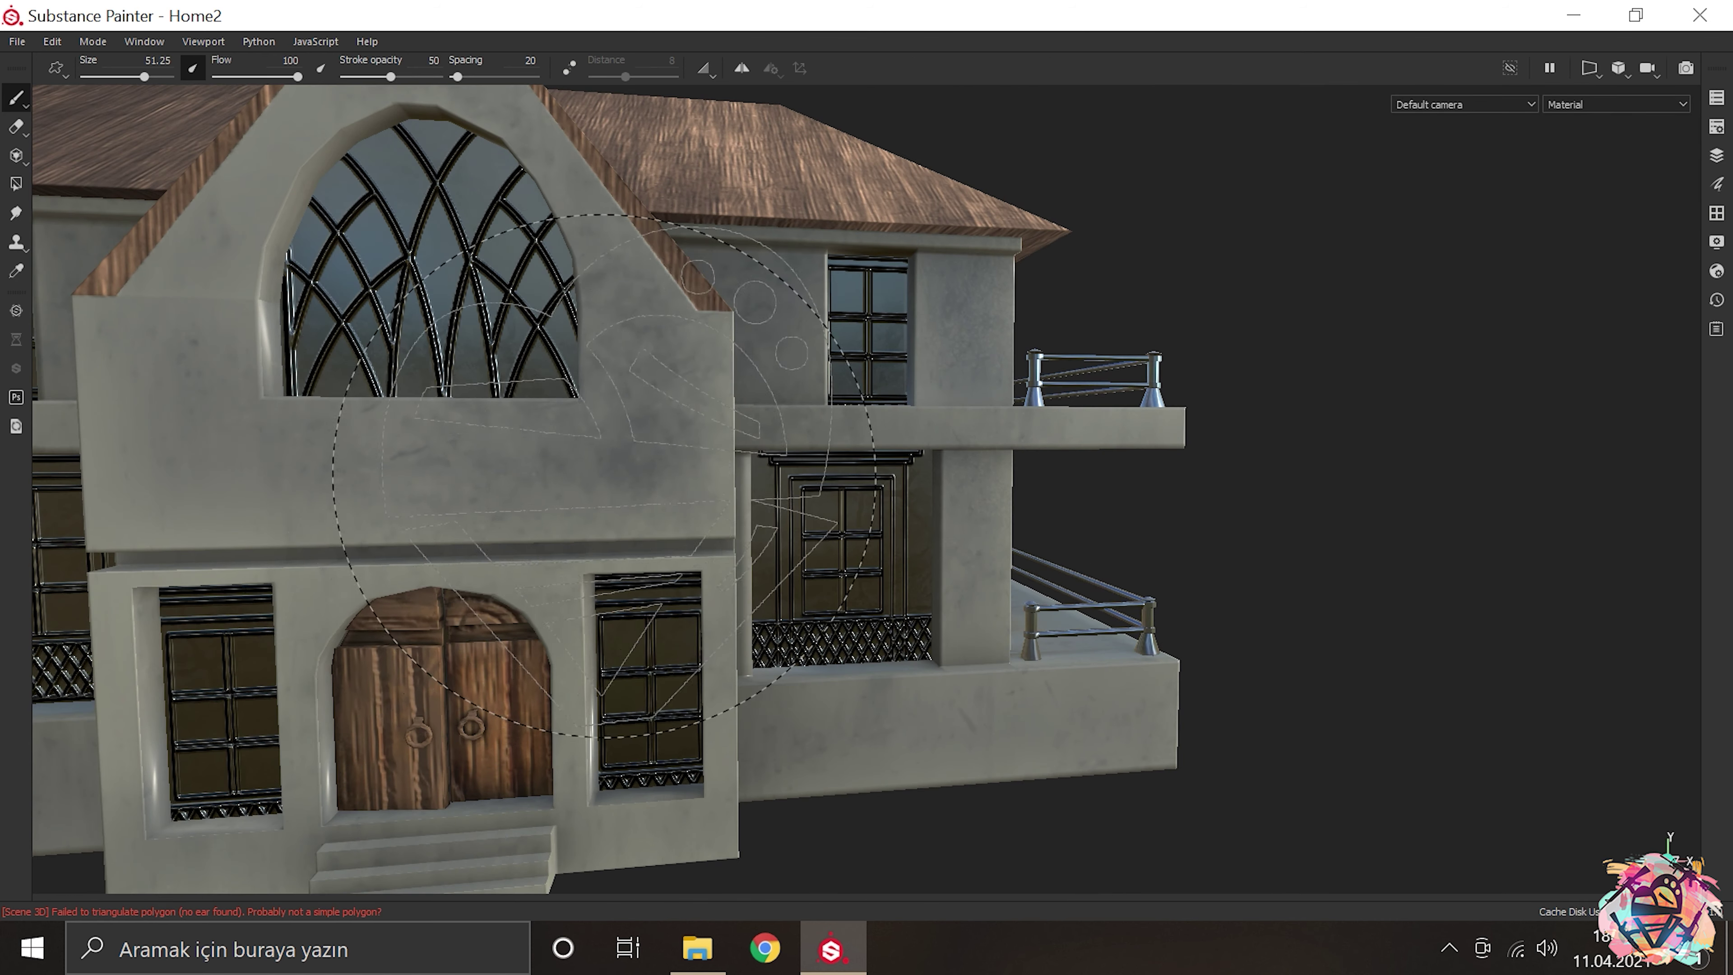
Step: Stamp a heart emblem on the front gable wall under the arched window on Layer 2
key("Tab")
left_click(1569, 506)
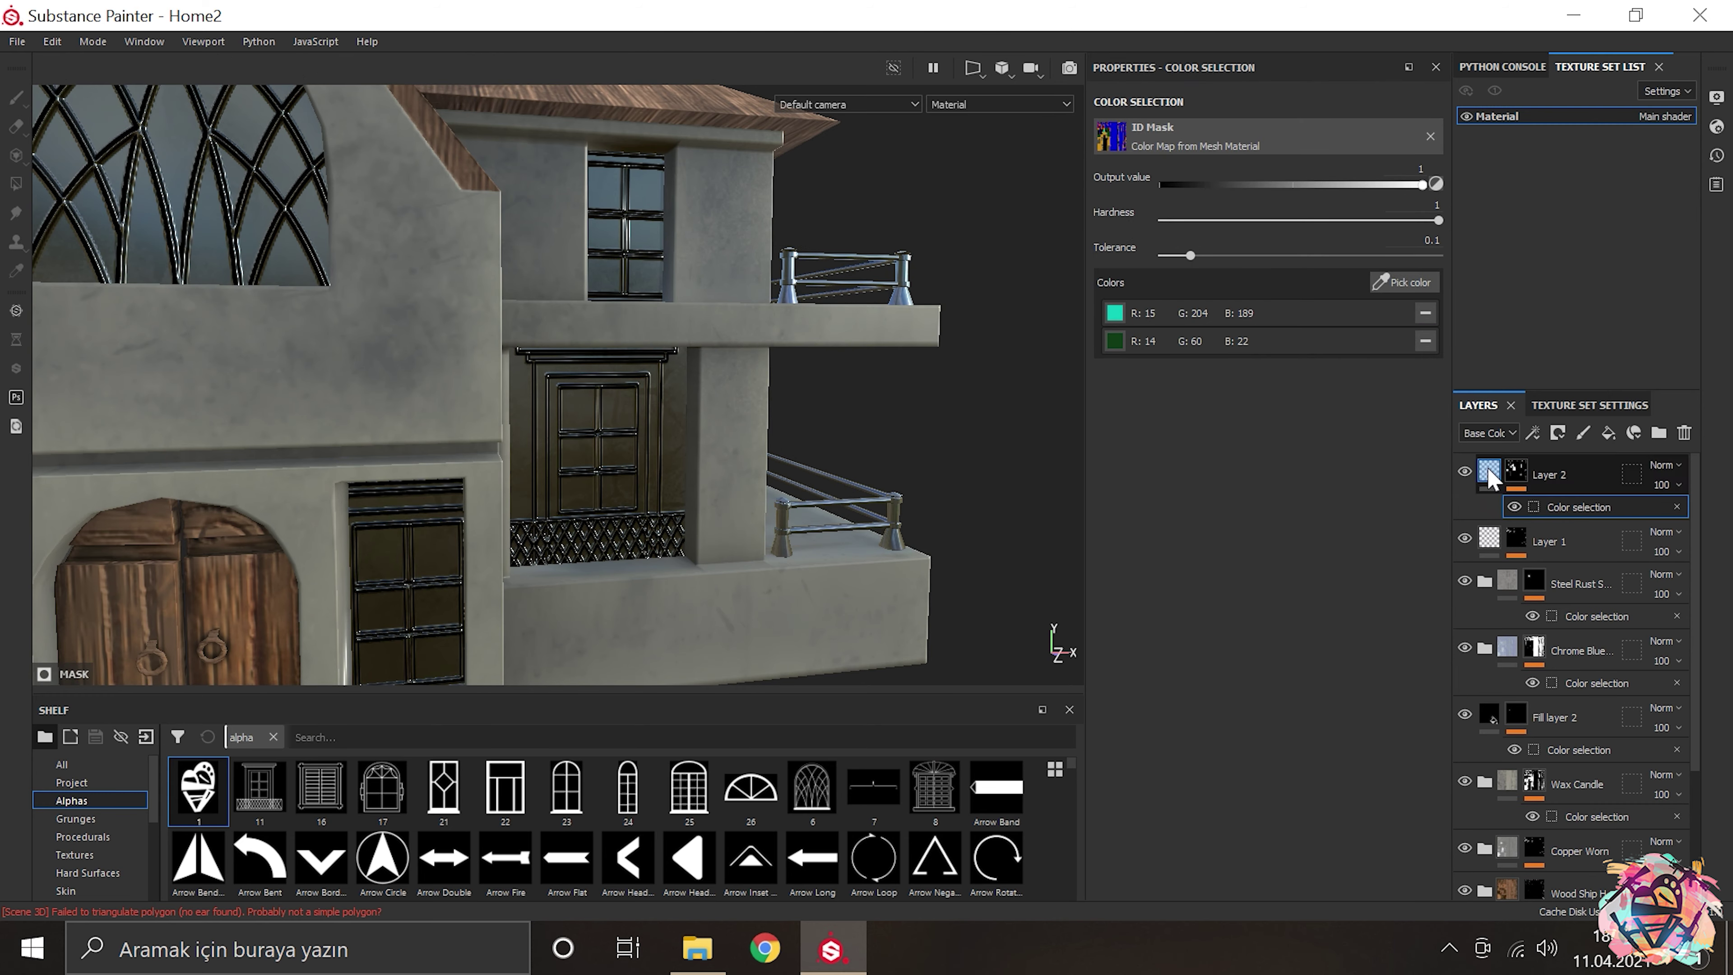
key("Tab")
scroll("up", 3)
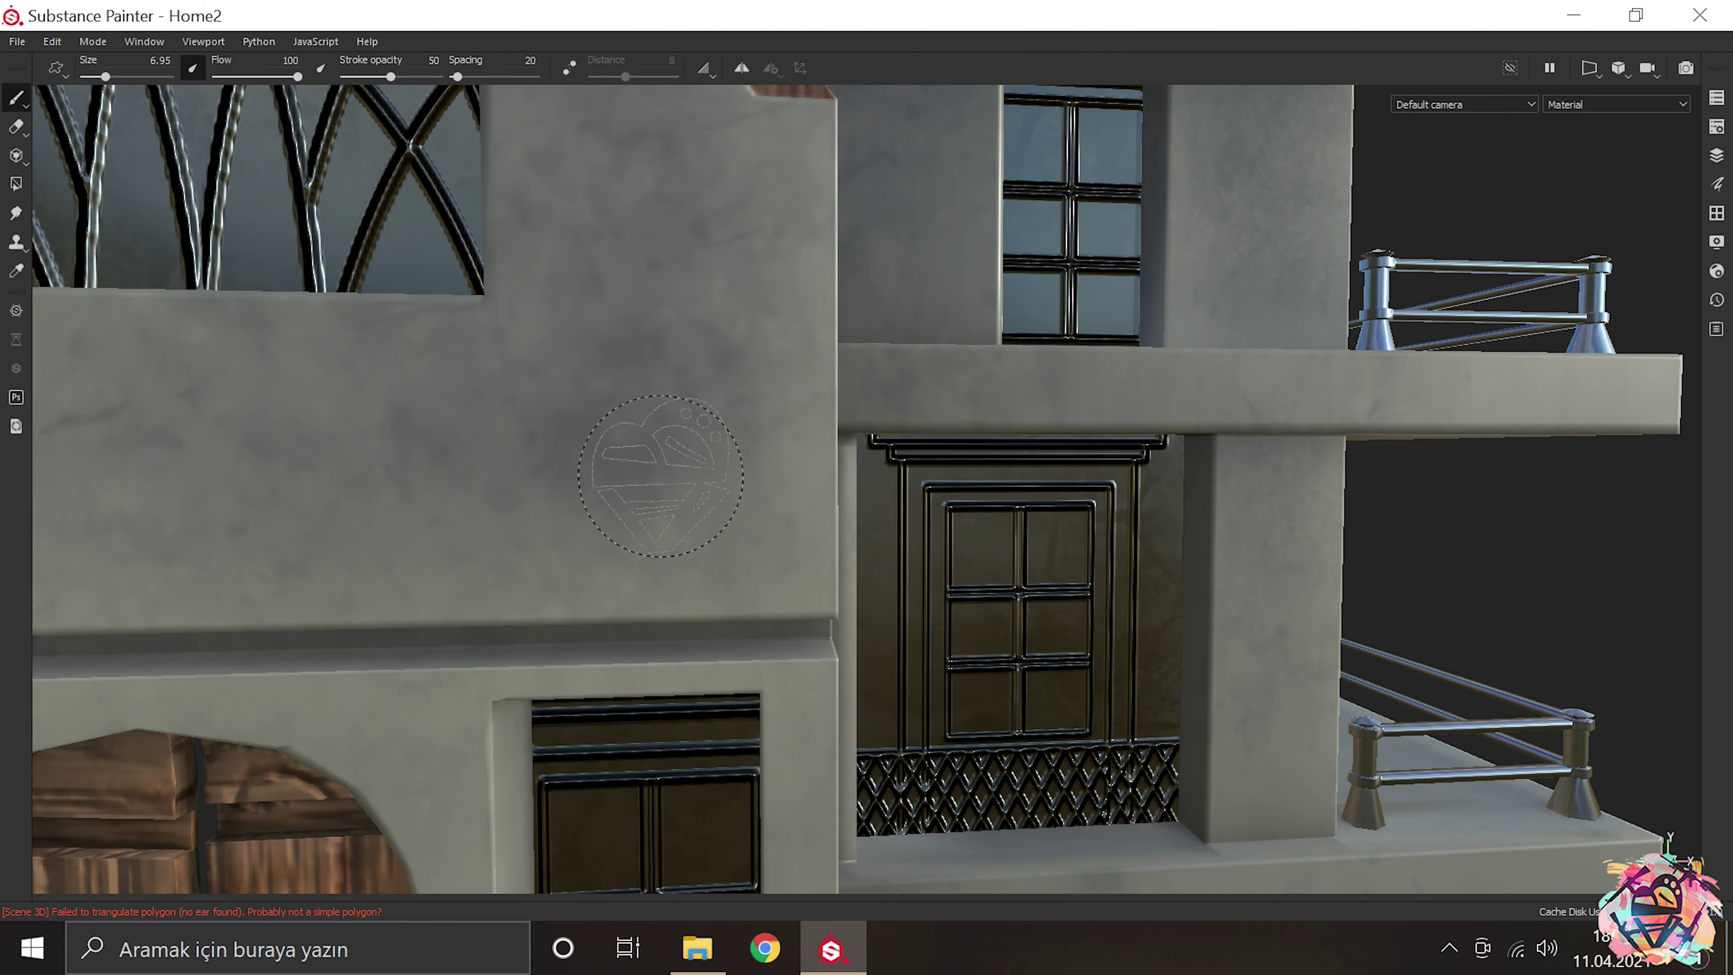
left_click(660, 476)
scroll("down", 3)
left_click_drag(661, 476, 1211, 542)
scroll("up", 3)
scroll("up", 3)
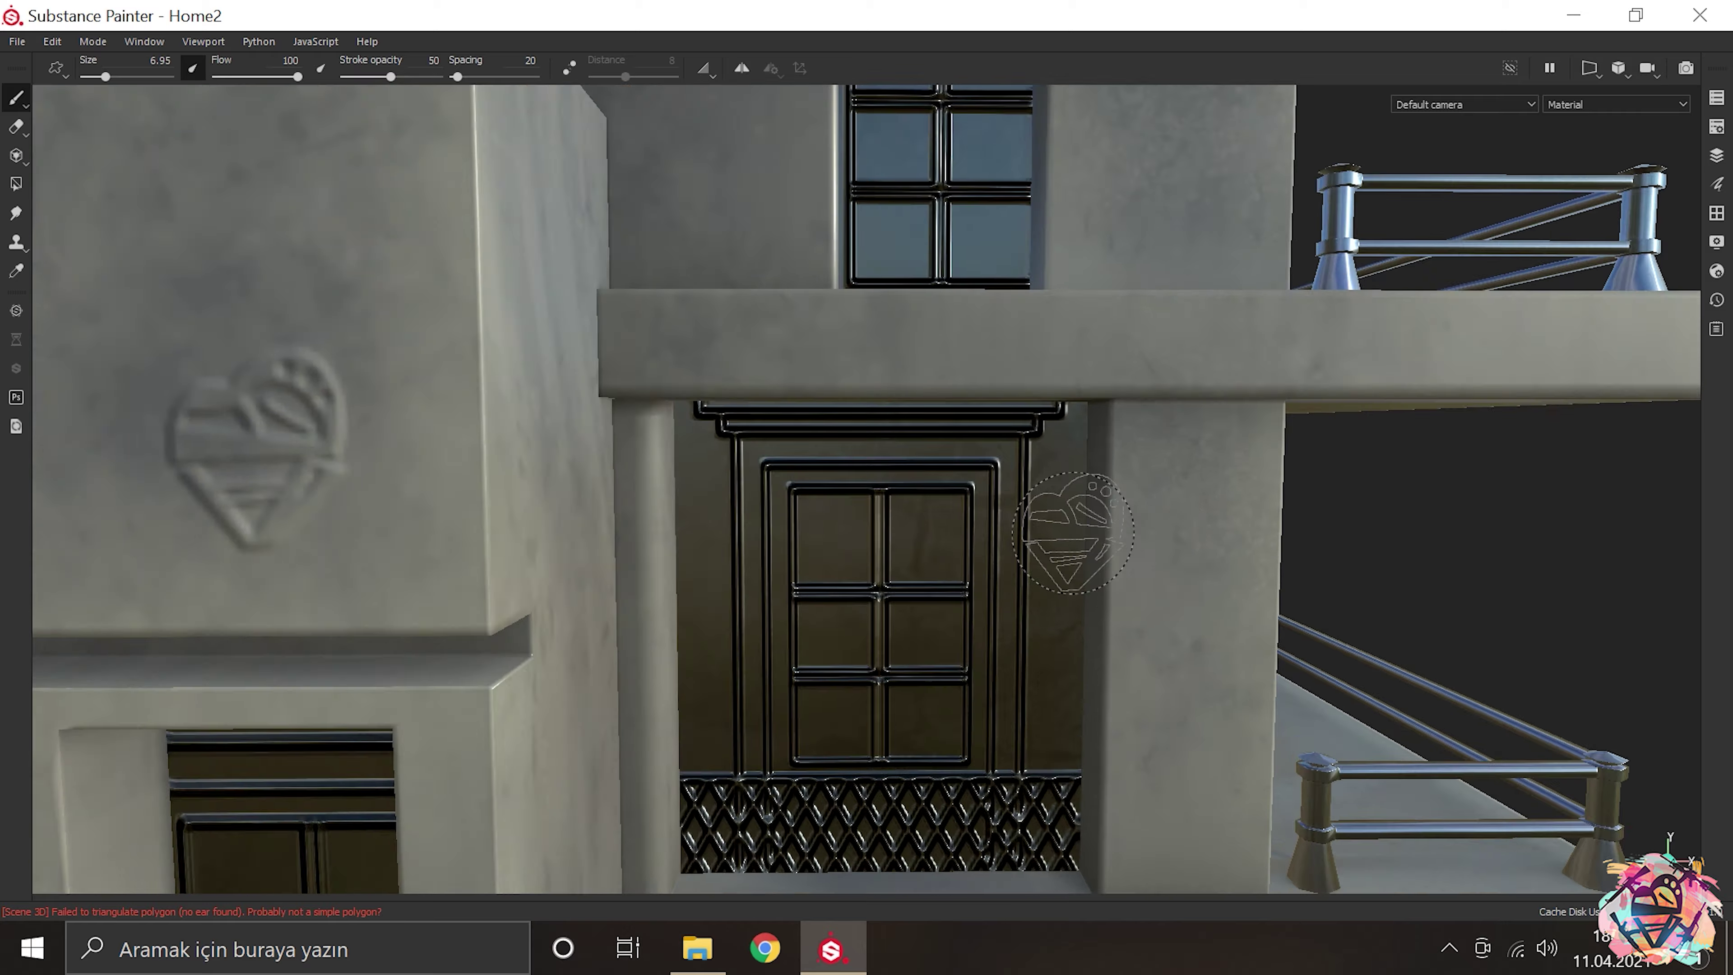
scroll("down", 3)
scroll("down", 3)
scroll("down", 3)
scroll("up", 3)
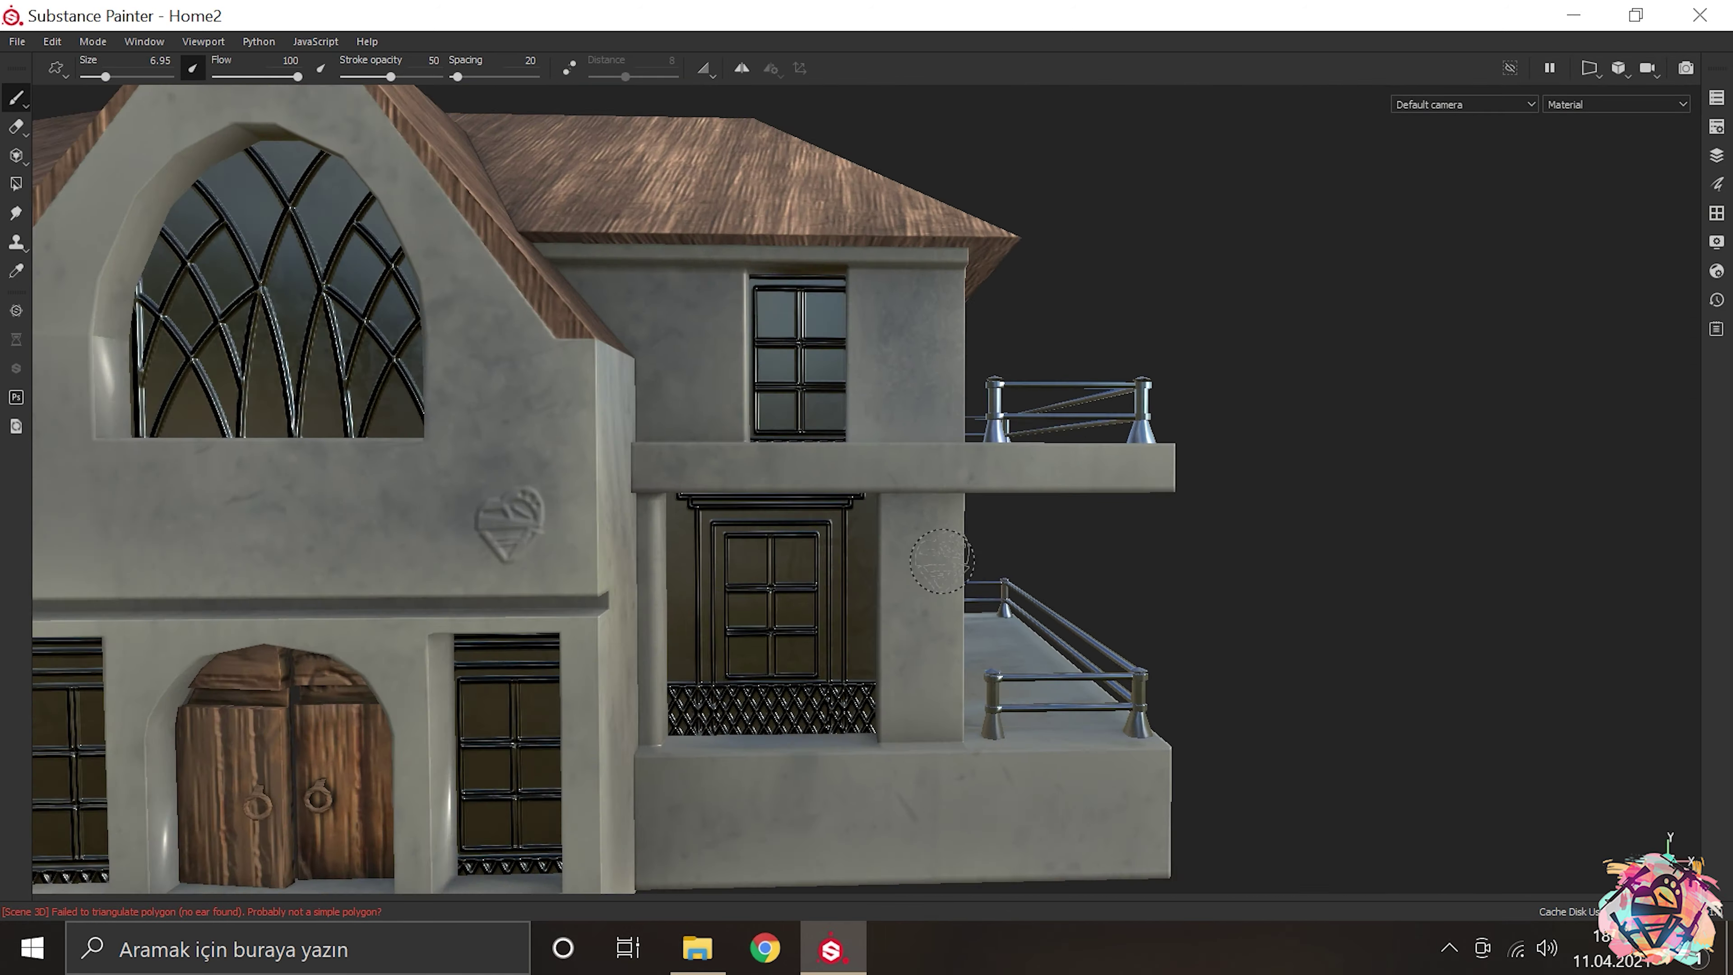
scroll("up", 3)
Step: Orbit and zoom around the house to inspect the heart stamp and textures
key("Tab")
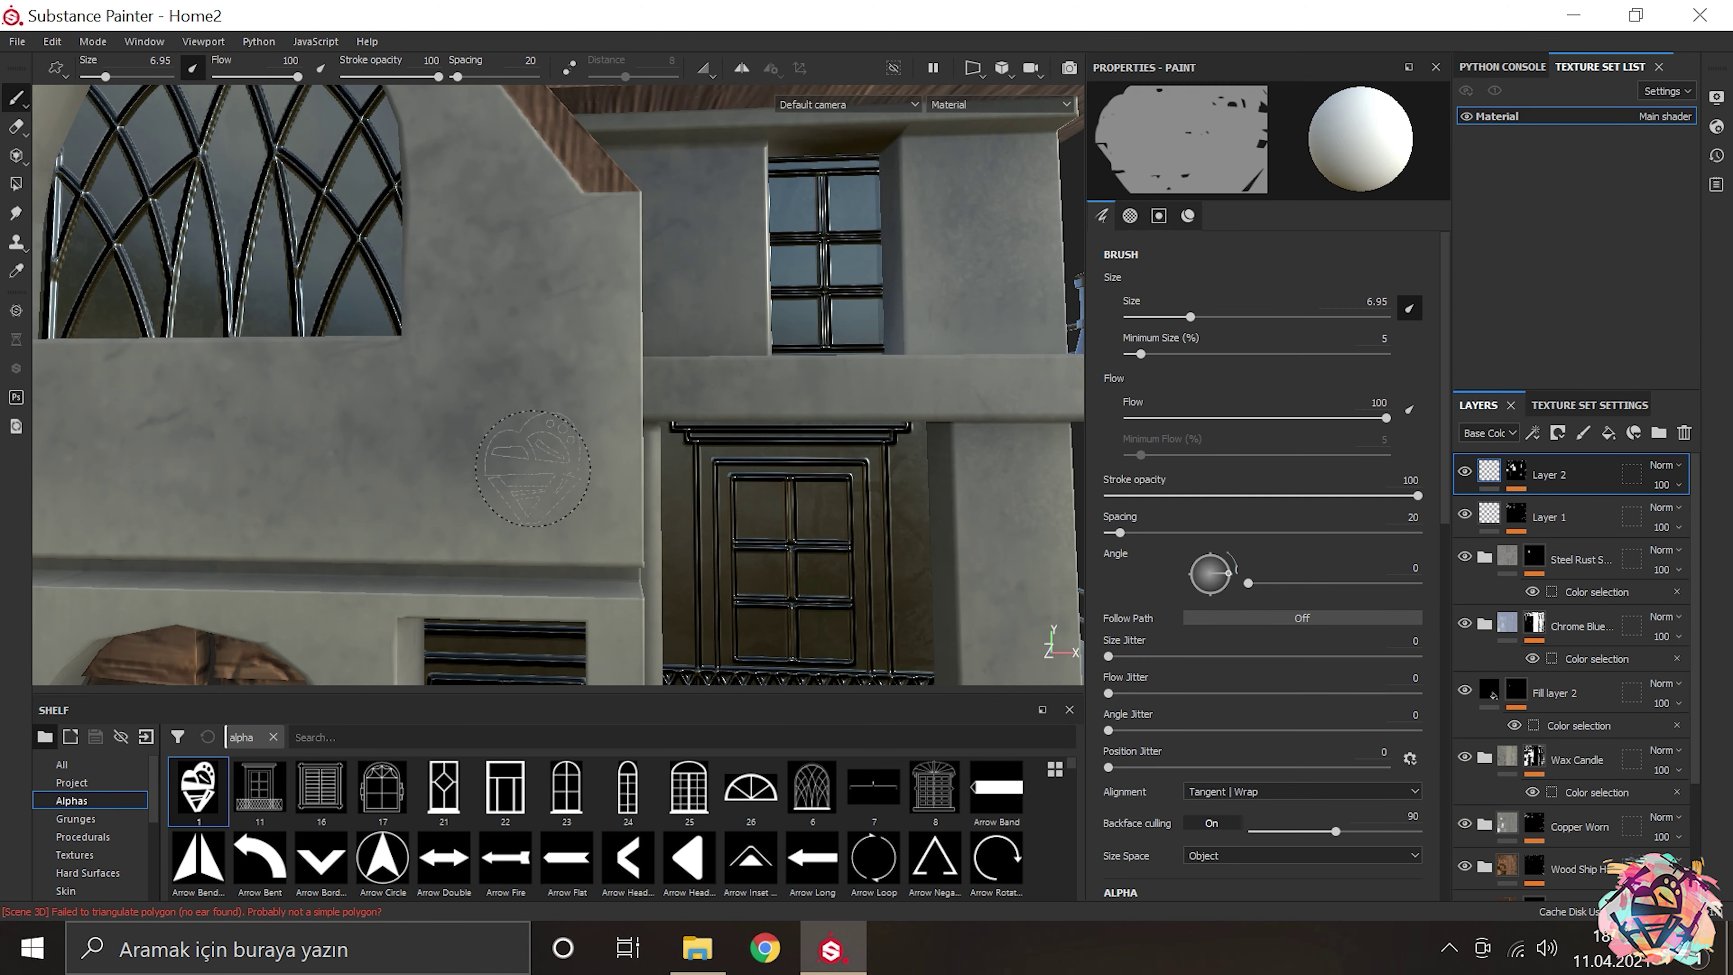
scroll("down", 3)
left_click_drag(519, 463, 791, 539)
scroll("up", 3)
scroll("up", 3)
key("Tab")
scroll("down", 3)
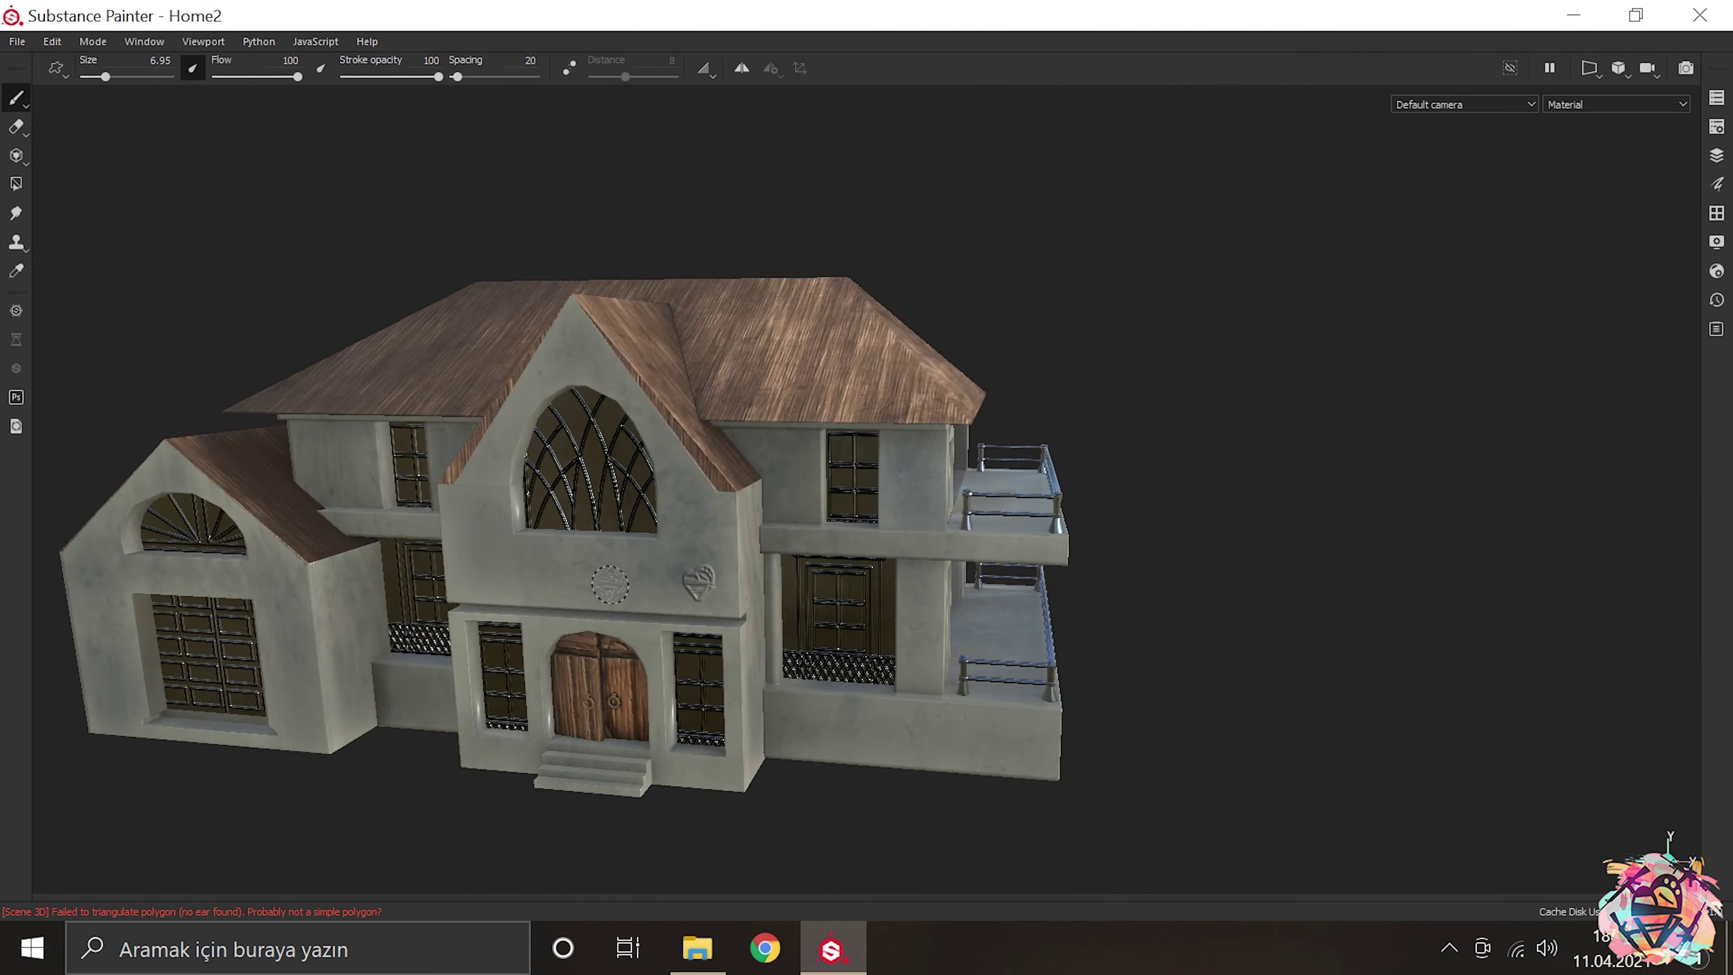
left_click_drag(1196, 448, 559, 478)
scroll("down", 3)
scroll("up", 3)
scroll("up", 3)
scroll("down", 3)
scroll("up", 3)
scroll("down", 3)
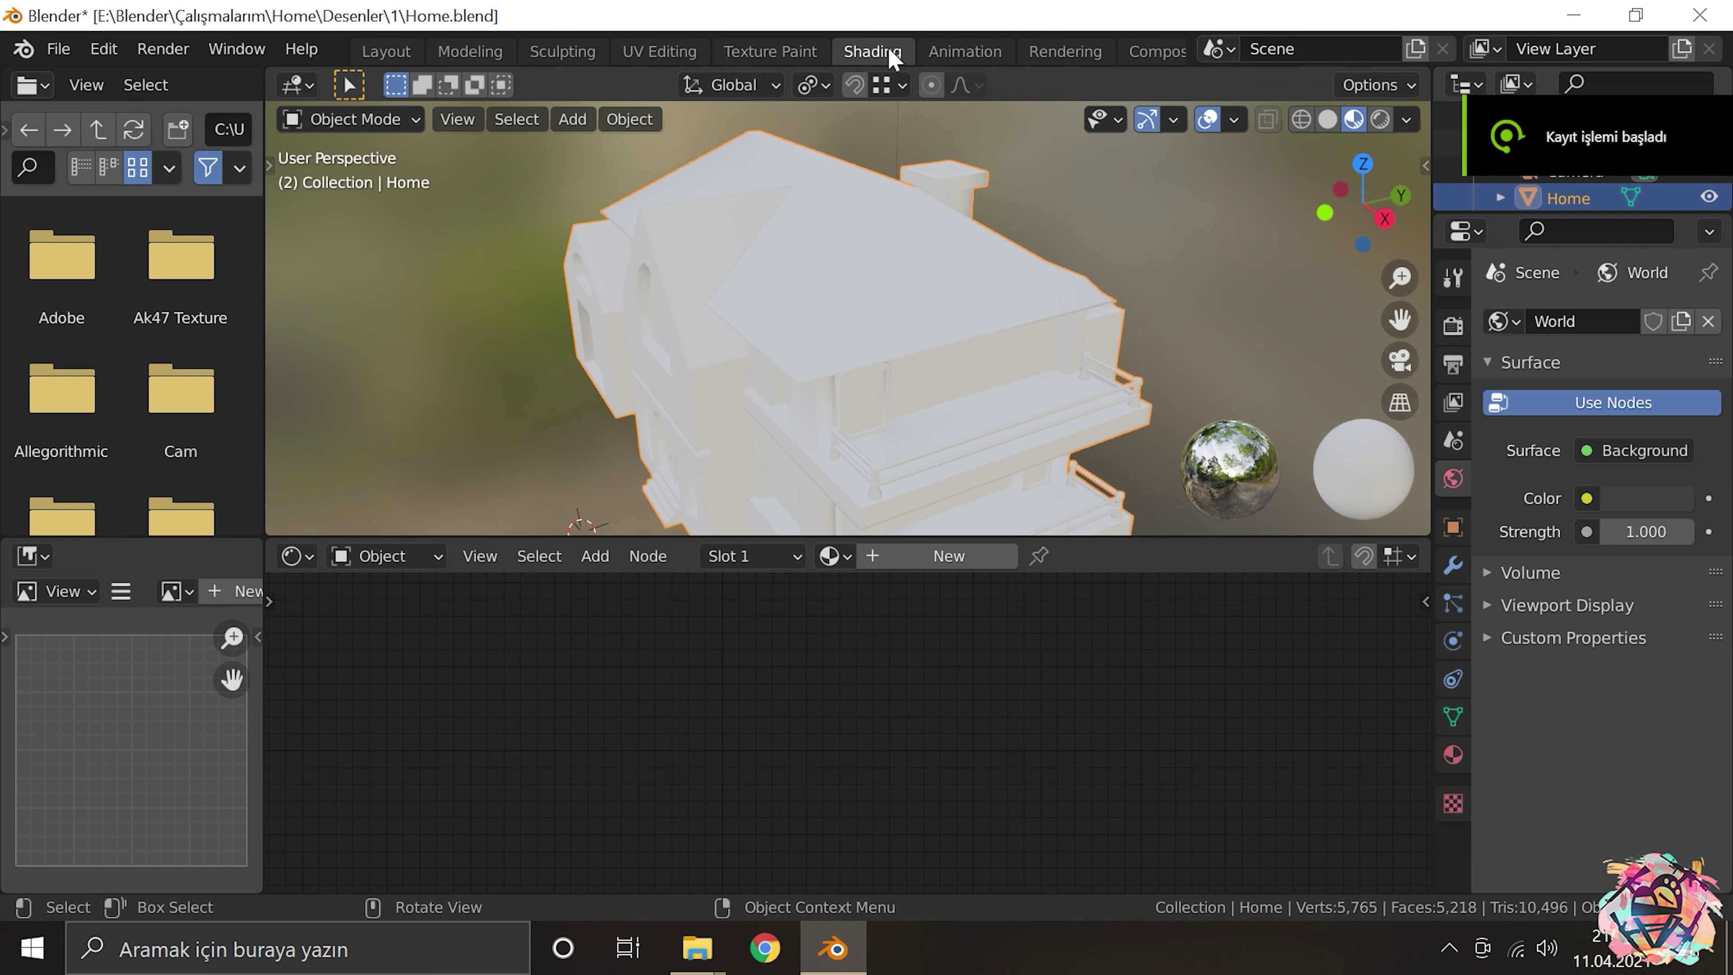
Step: Create a new material named PBR and load the Home Texture maps with Ctrl+Shift+T
left_click(966, 561)
type("PB")
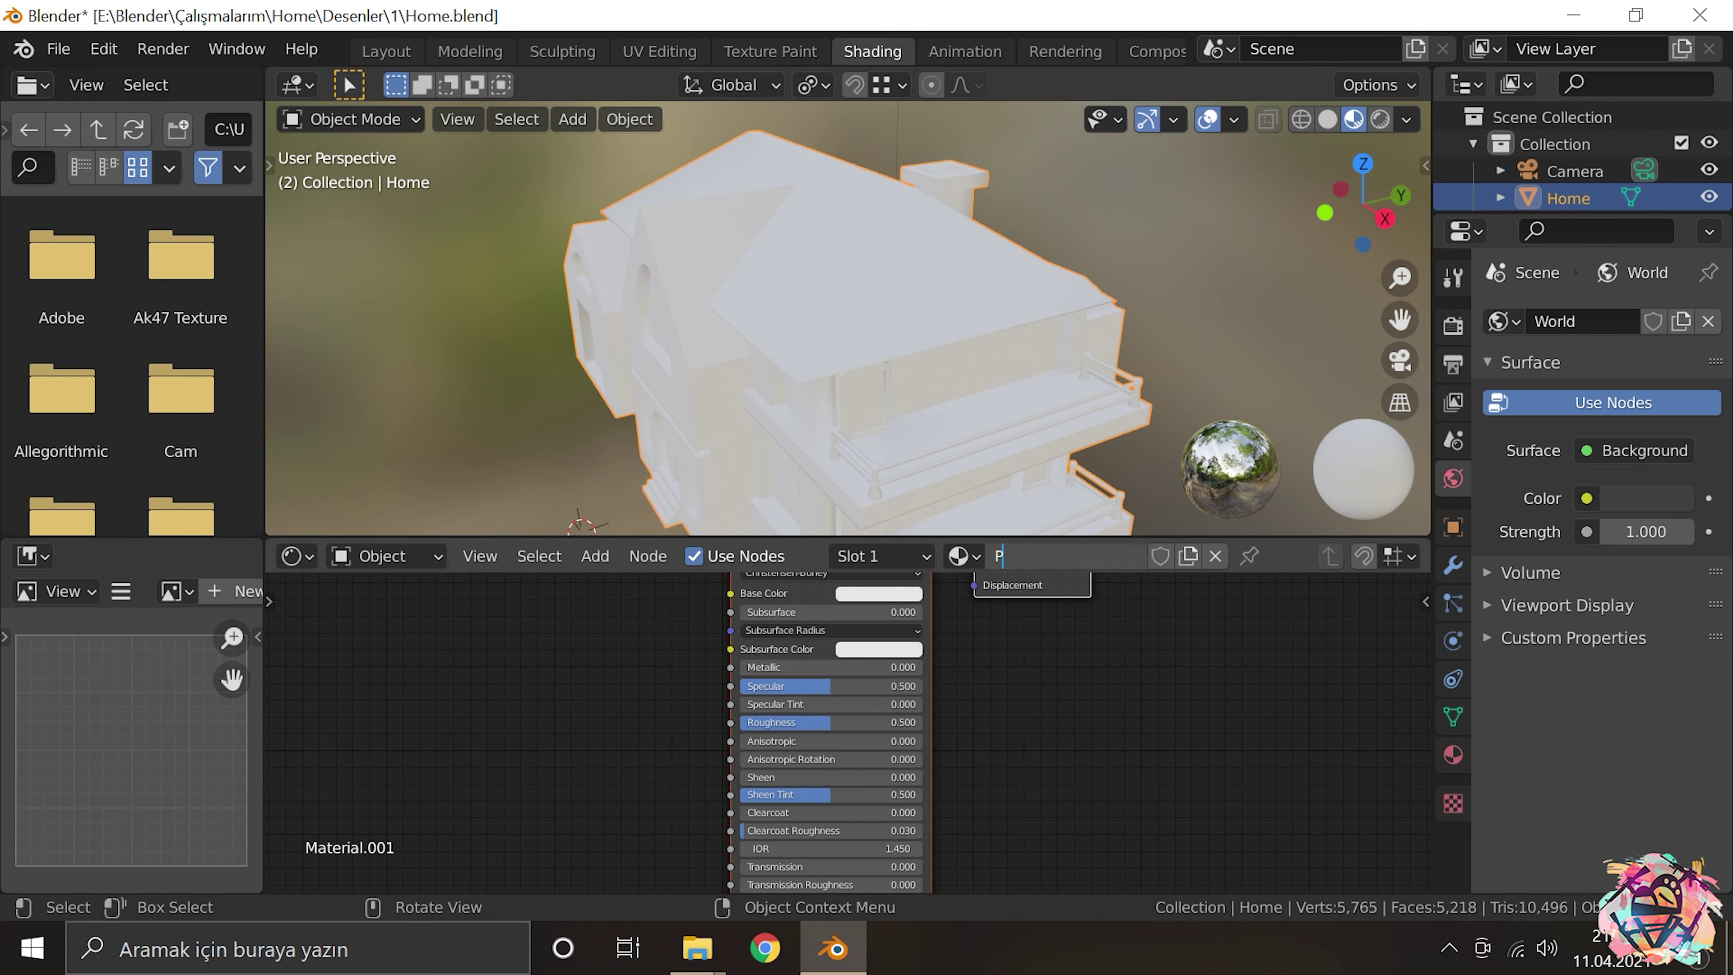
type("R")
key("Return")
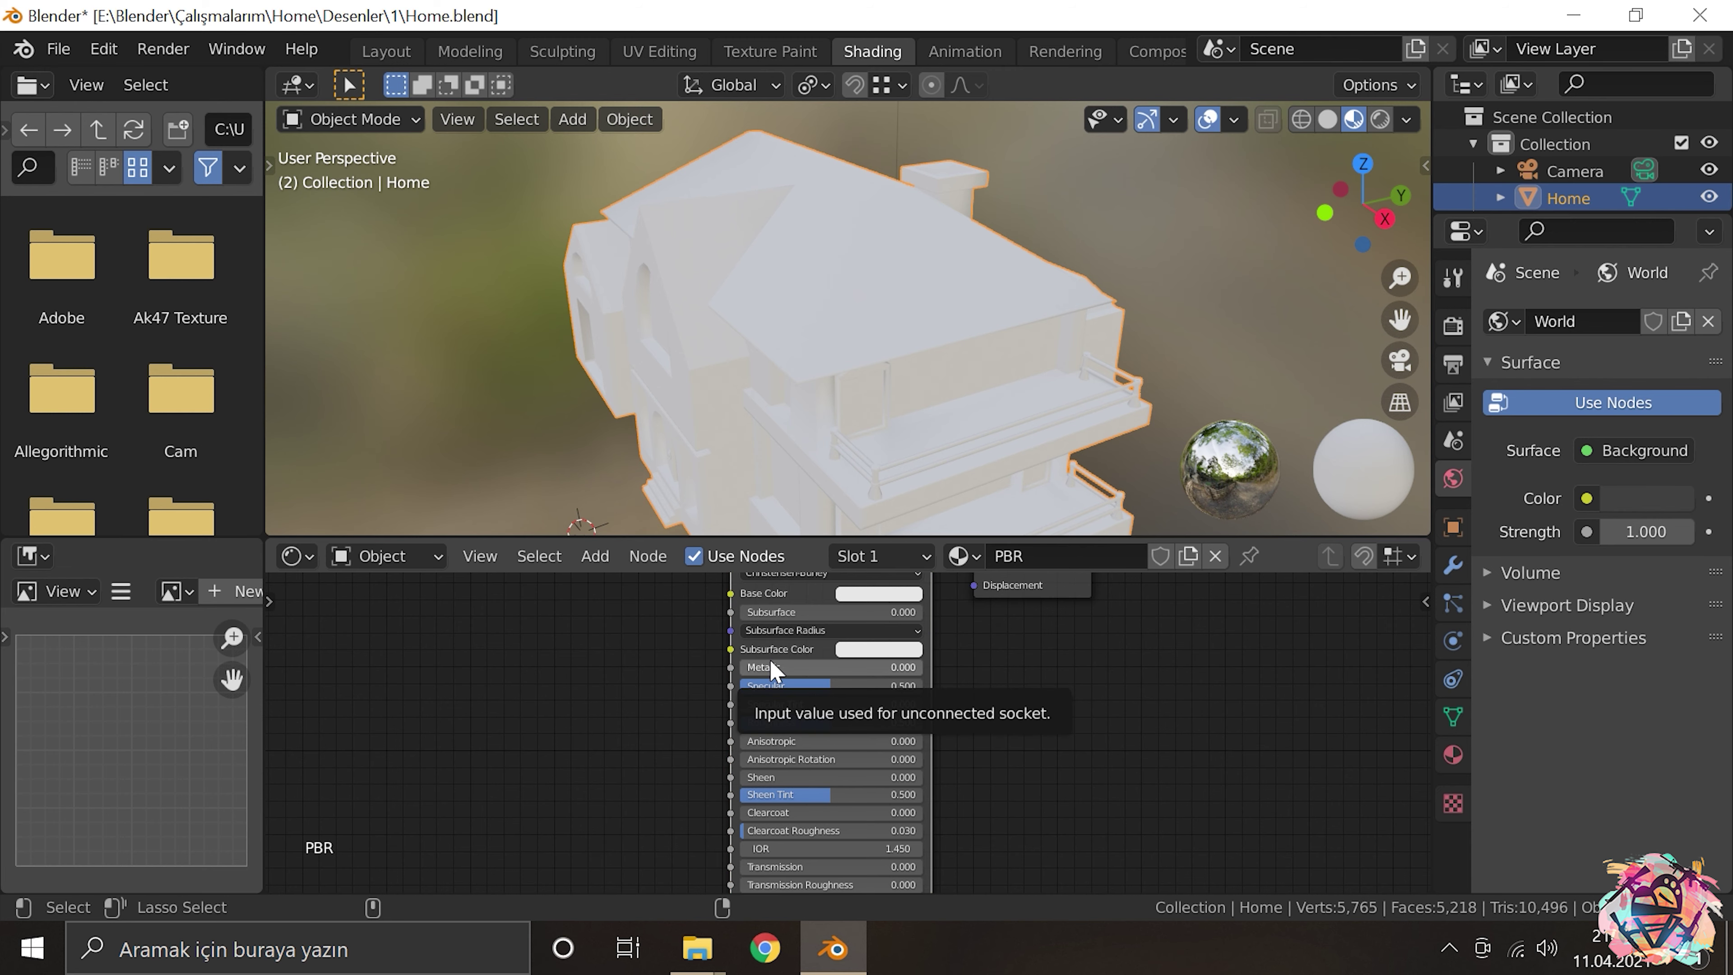
key("ctrl+shift+t")
left_click(255, 399)
double_click(580, 306)
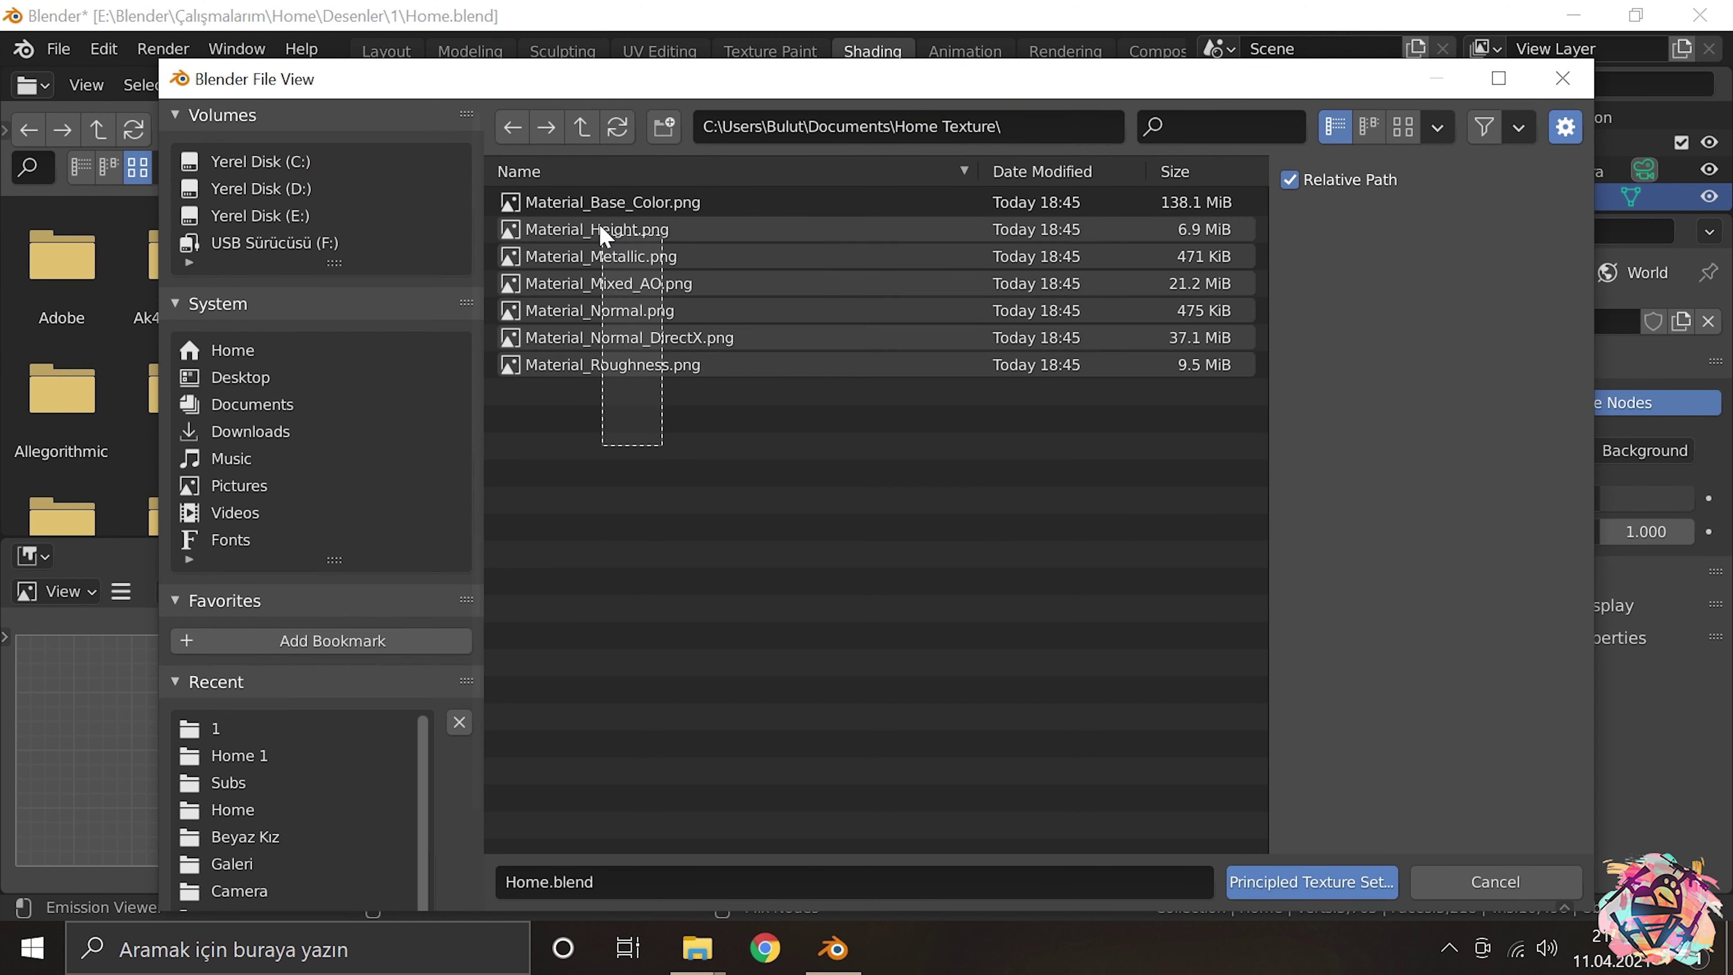
left_click_drag(623, 300, 655, 391)
key("Return")
left_click_drag(650, 689, 901, 764)
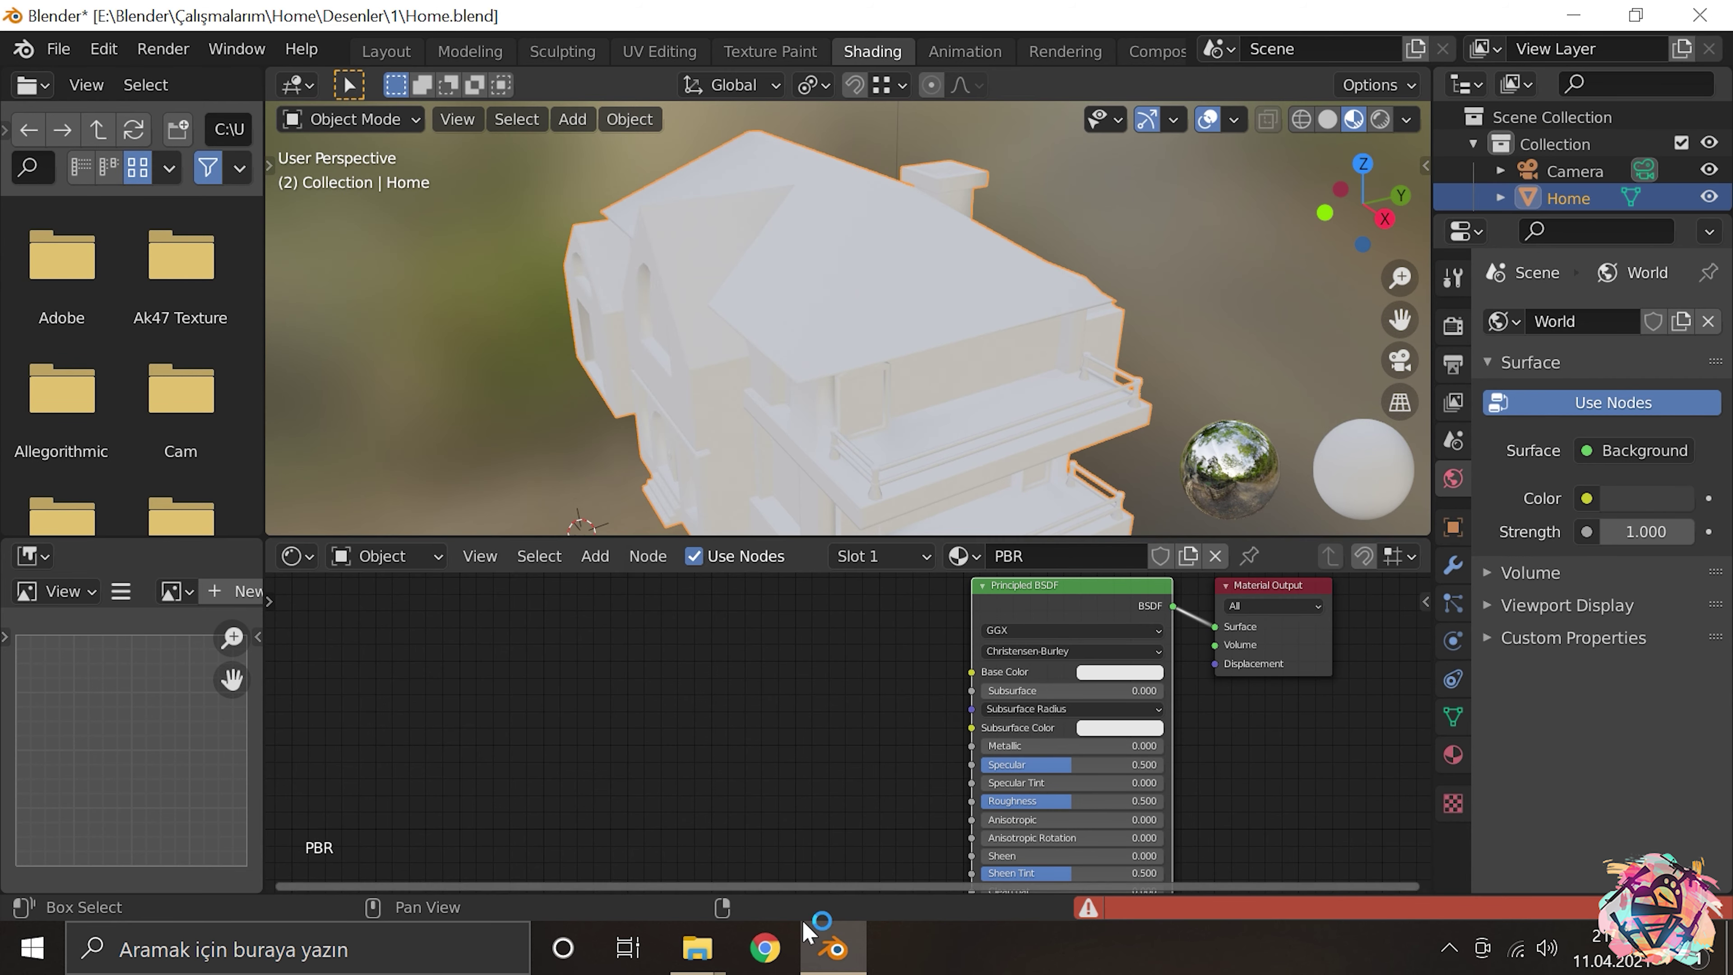
Step: Bring Material_Base_Color.png into the node editor as the shader's Base Color
left_click(697, 948)
left_click(566, 785)
left_click_drag(910, 396, 616, 628)
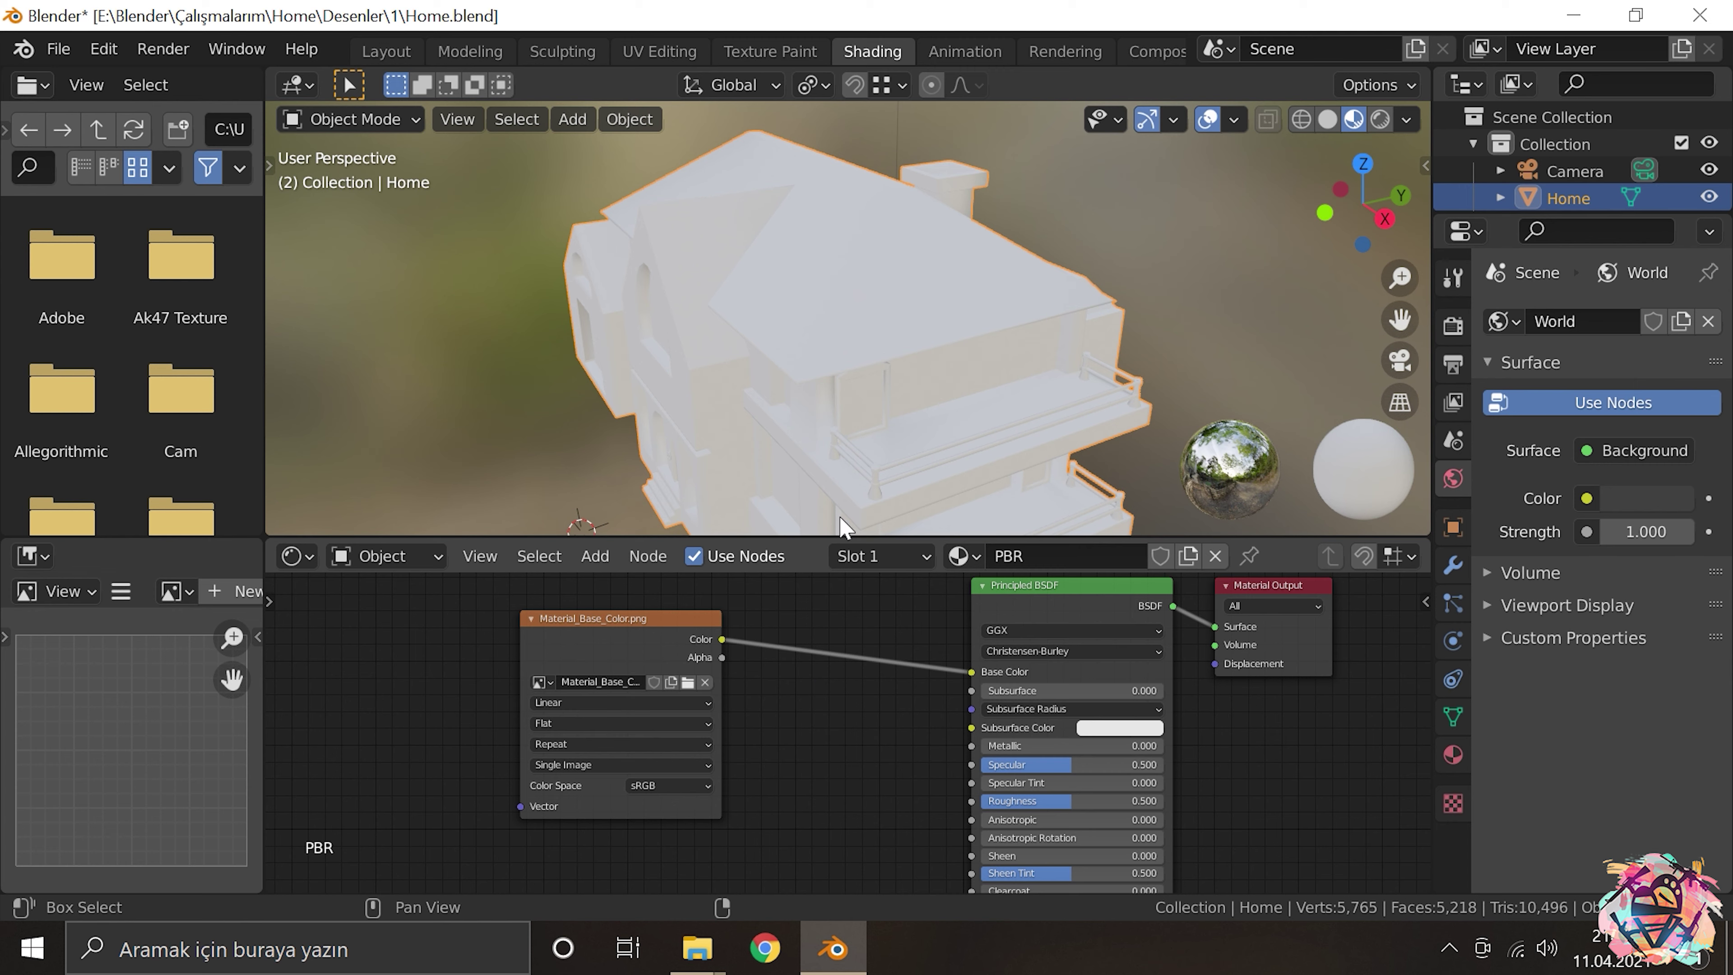
scroll("down", 3)
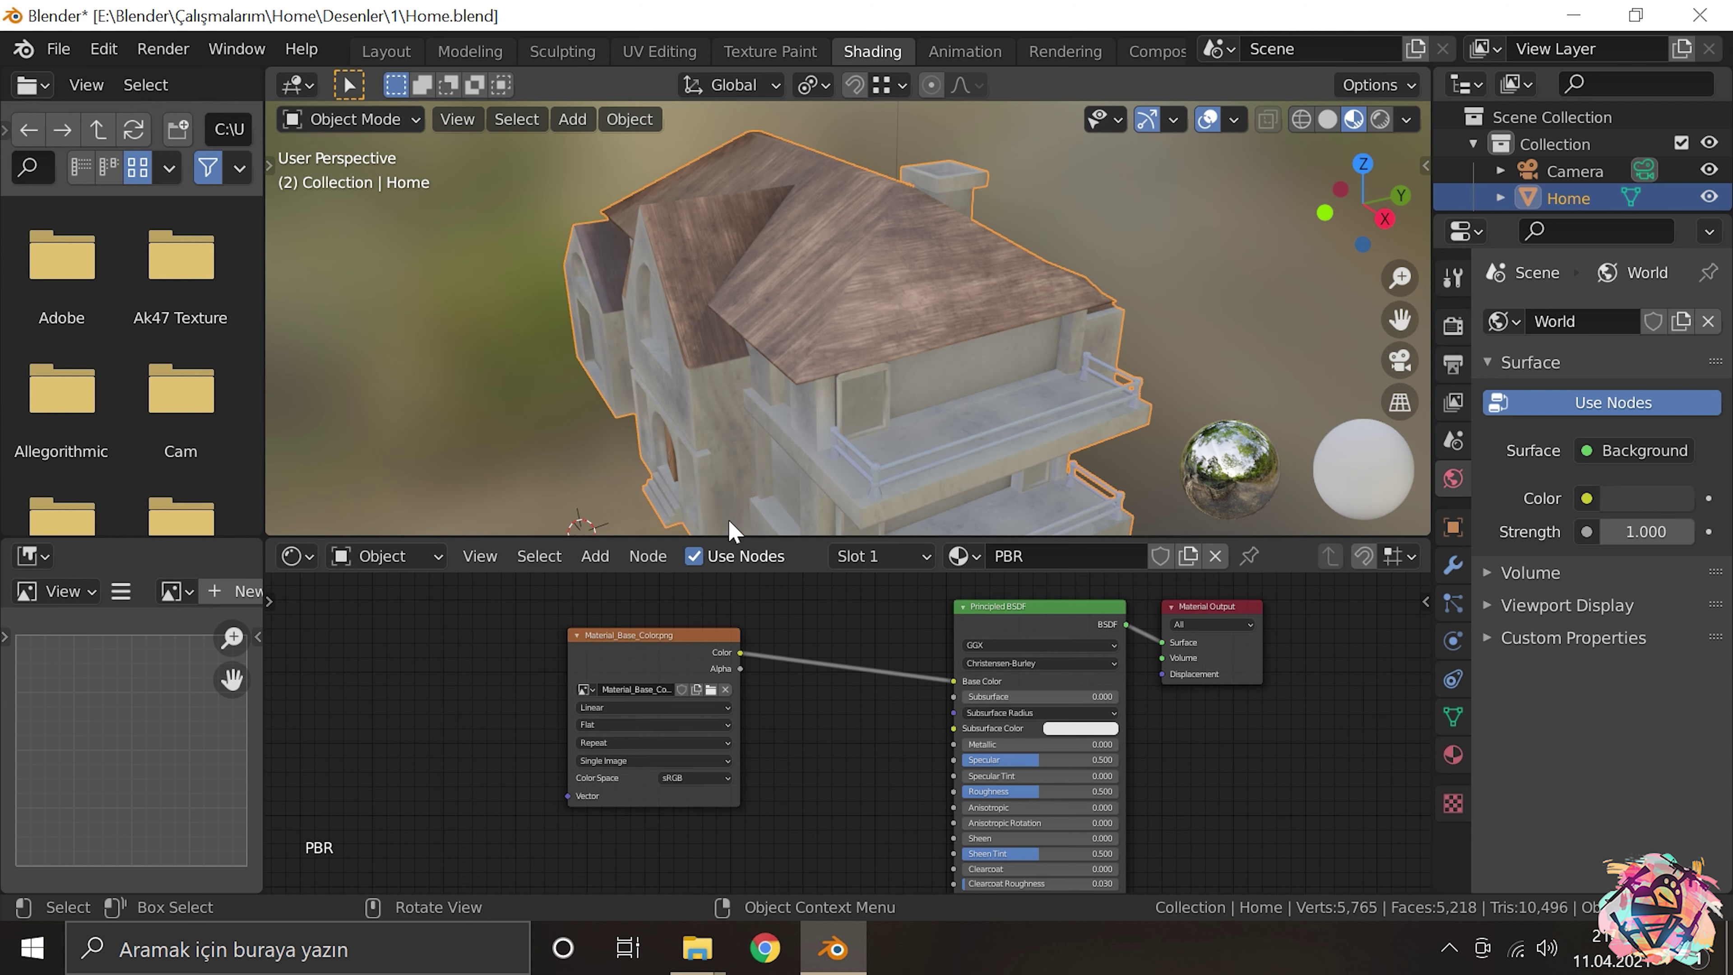
left_click_drag(729, 411, 785, 417)
left_click(575, 635)
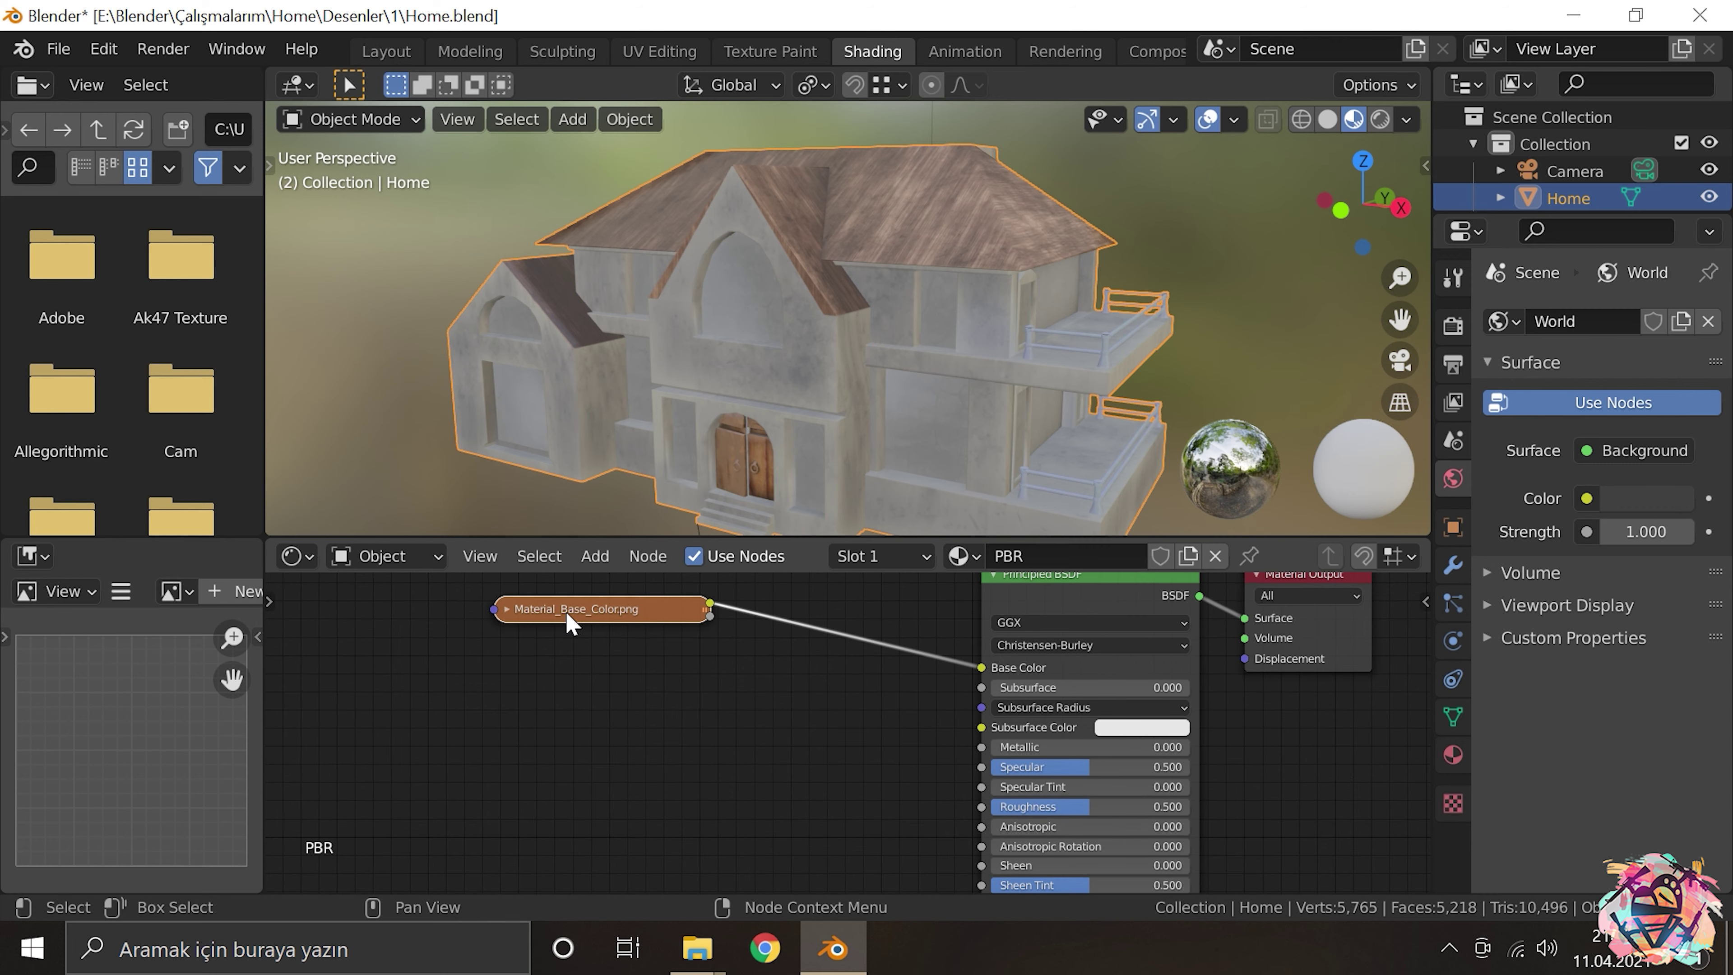
Step: Add Material_Metallic.png and connect it to the shader's Metallic input
left_click(697, 947)
left_click(652, 796)
left_click(1201, 346)
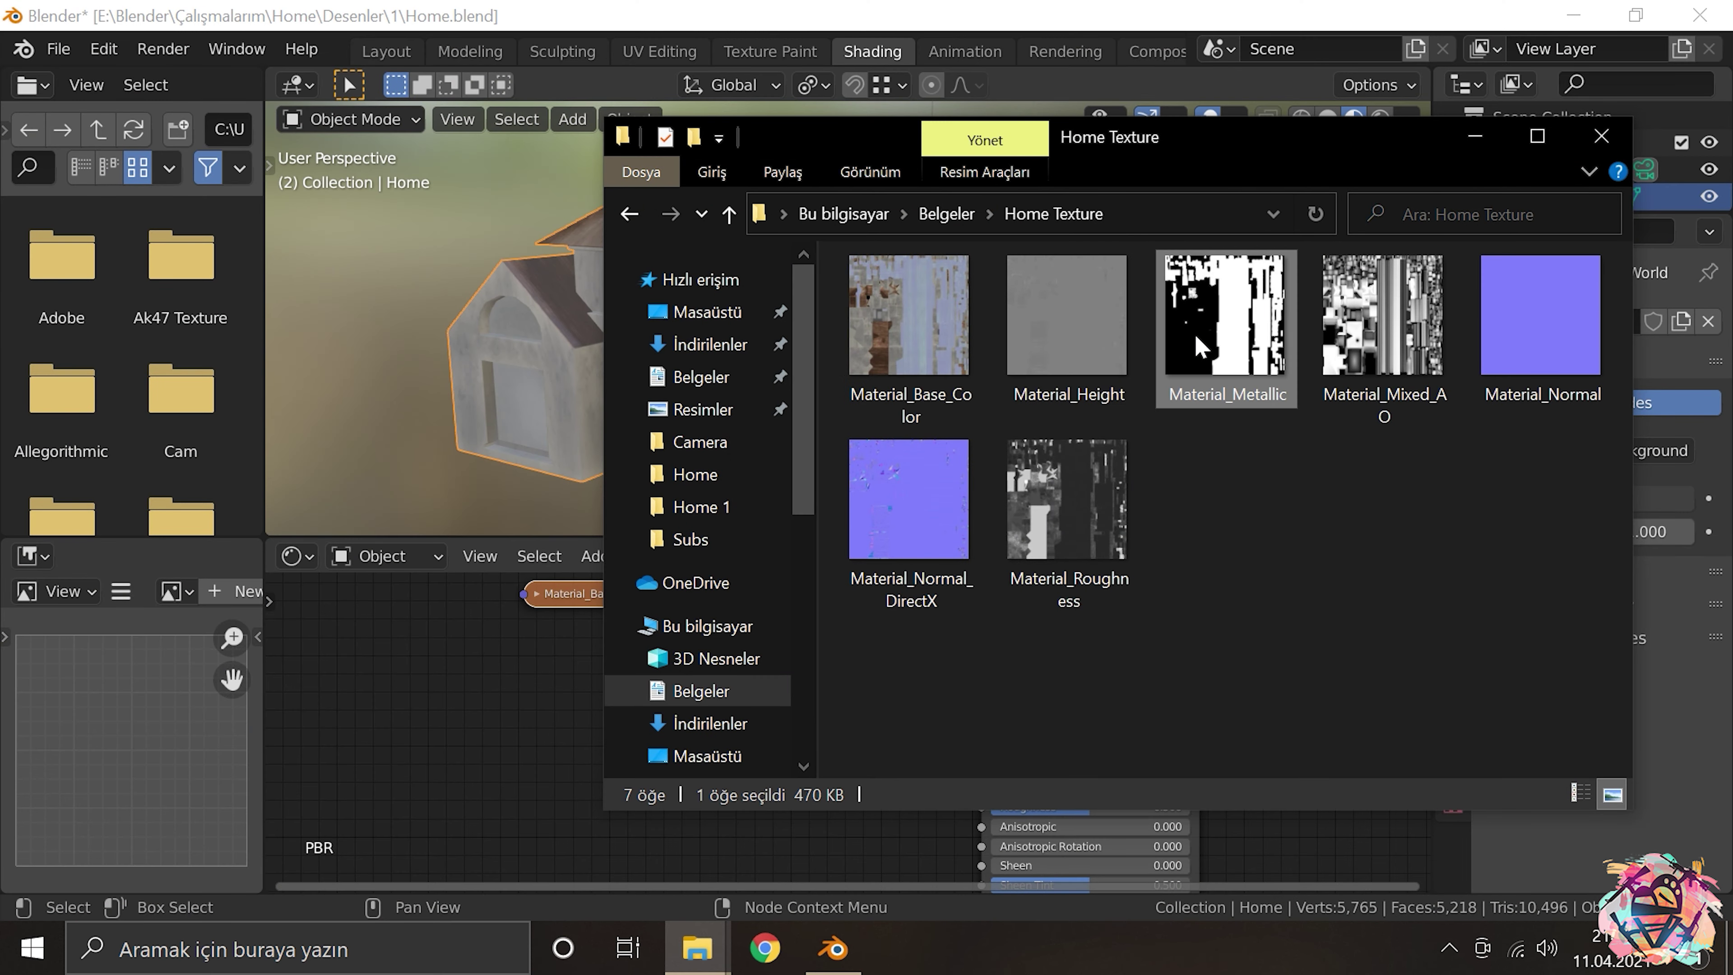
left_click_drag(1225, 345, 621, 833)
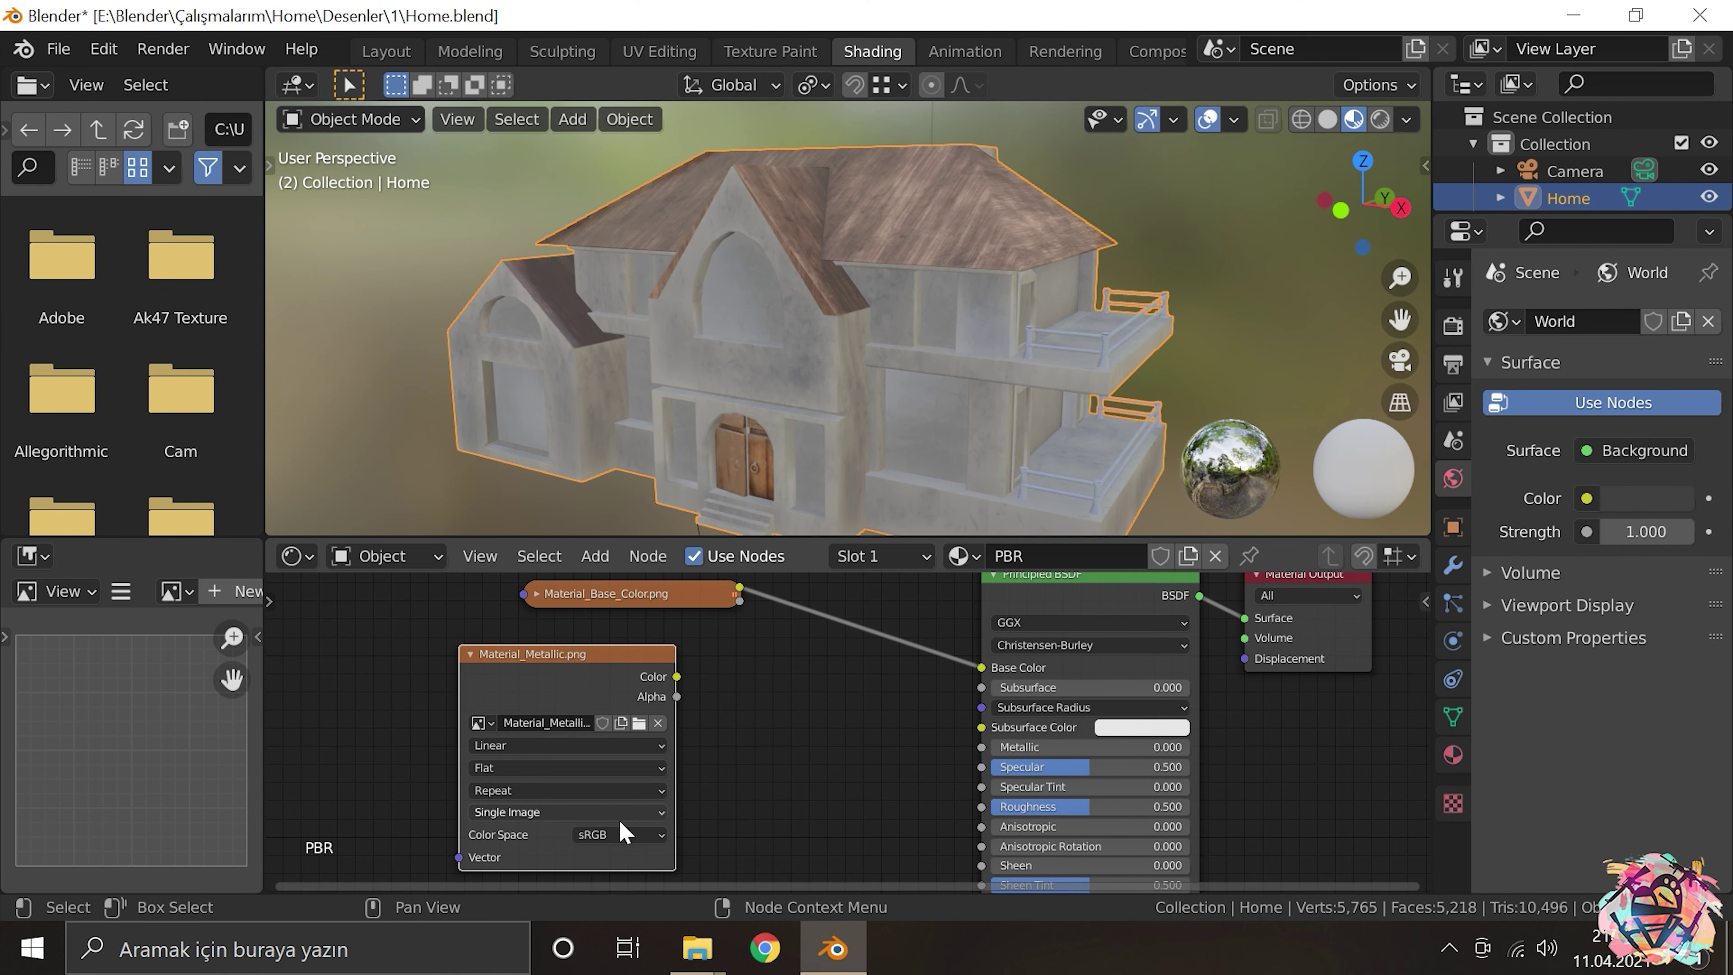
left_click_drag(856, 710, 983, 746)
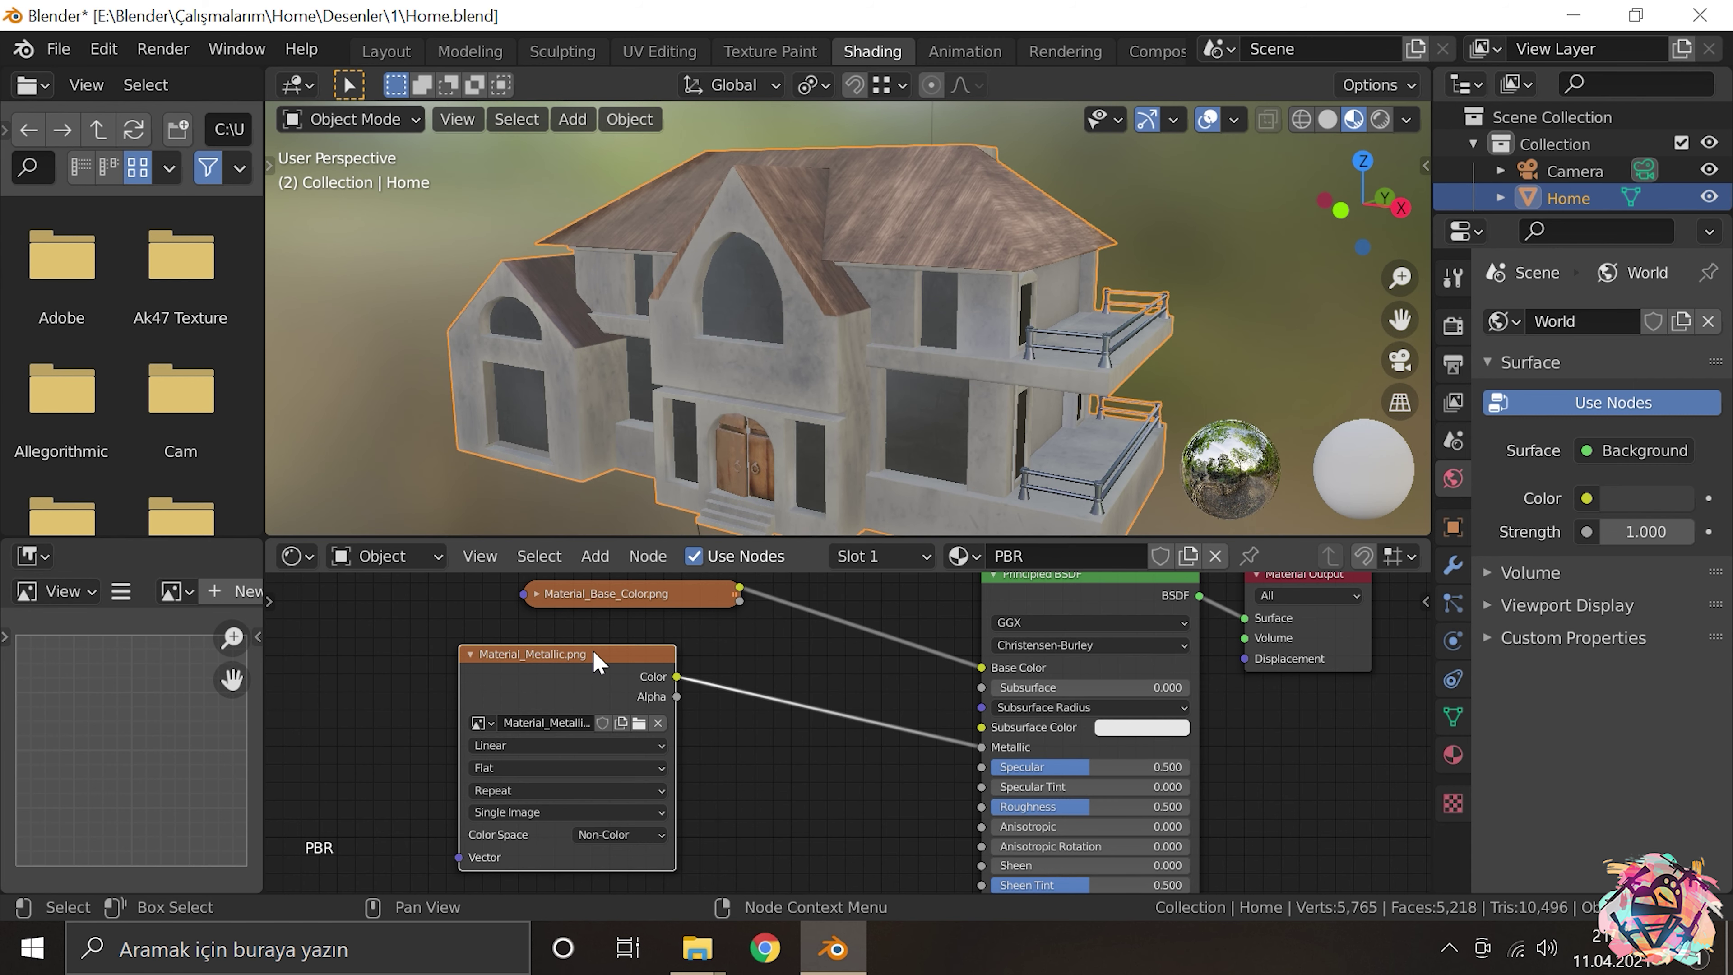
left_click(470, 653)
Step: Add Material_Roughness.png, connect it to Roughness, and tidy the image nodes
left_click(683, 950)
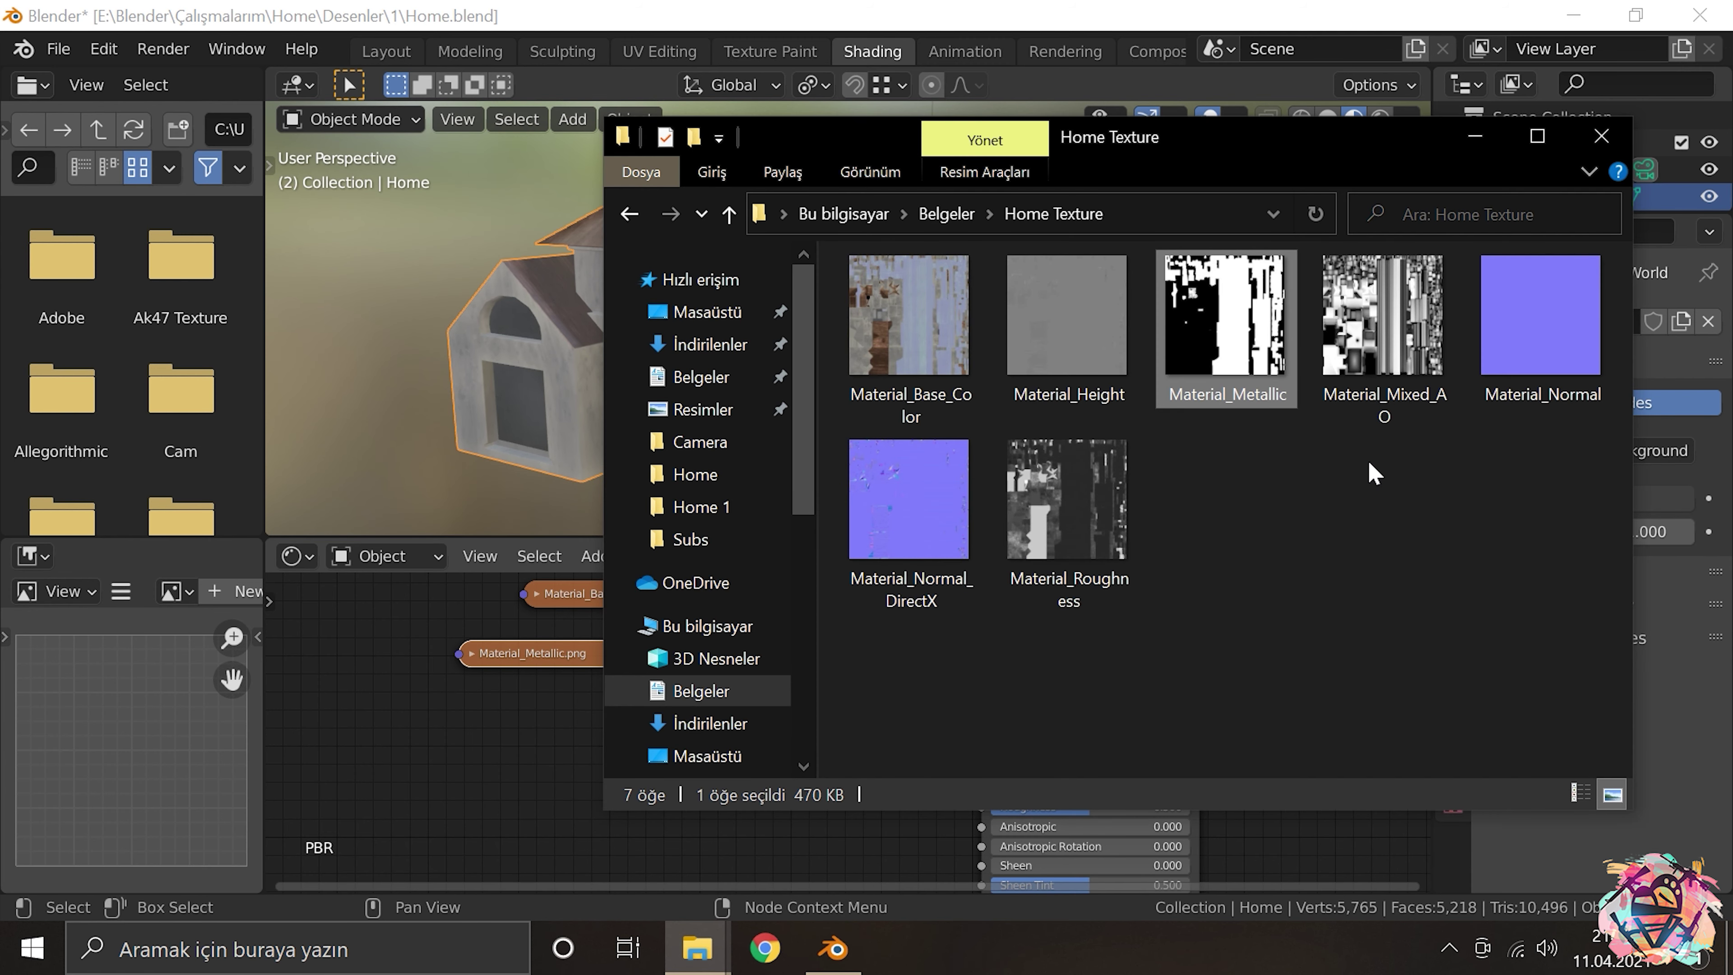
left_click_drag(1089, 527, 608, 833)
left_click(608, 802)
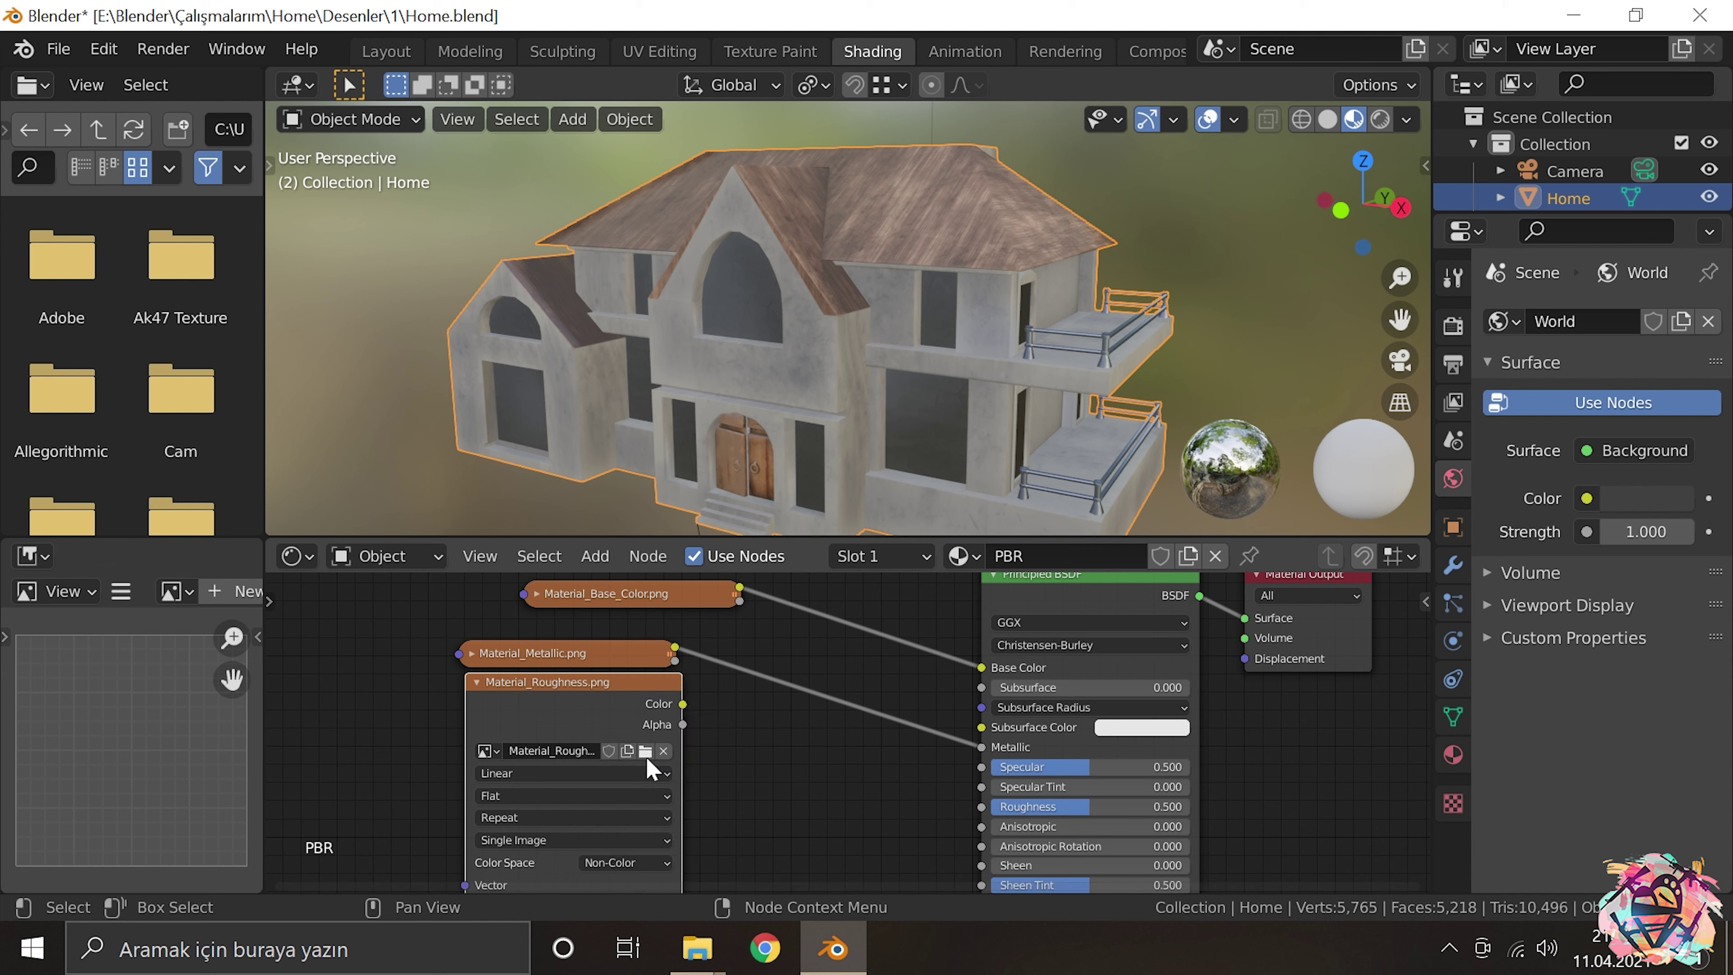
left_click_drag(986, 806, 982, 806)
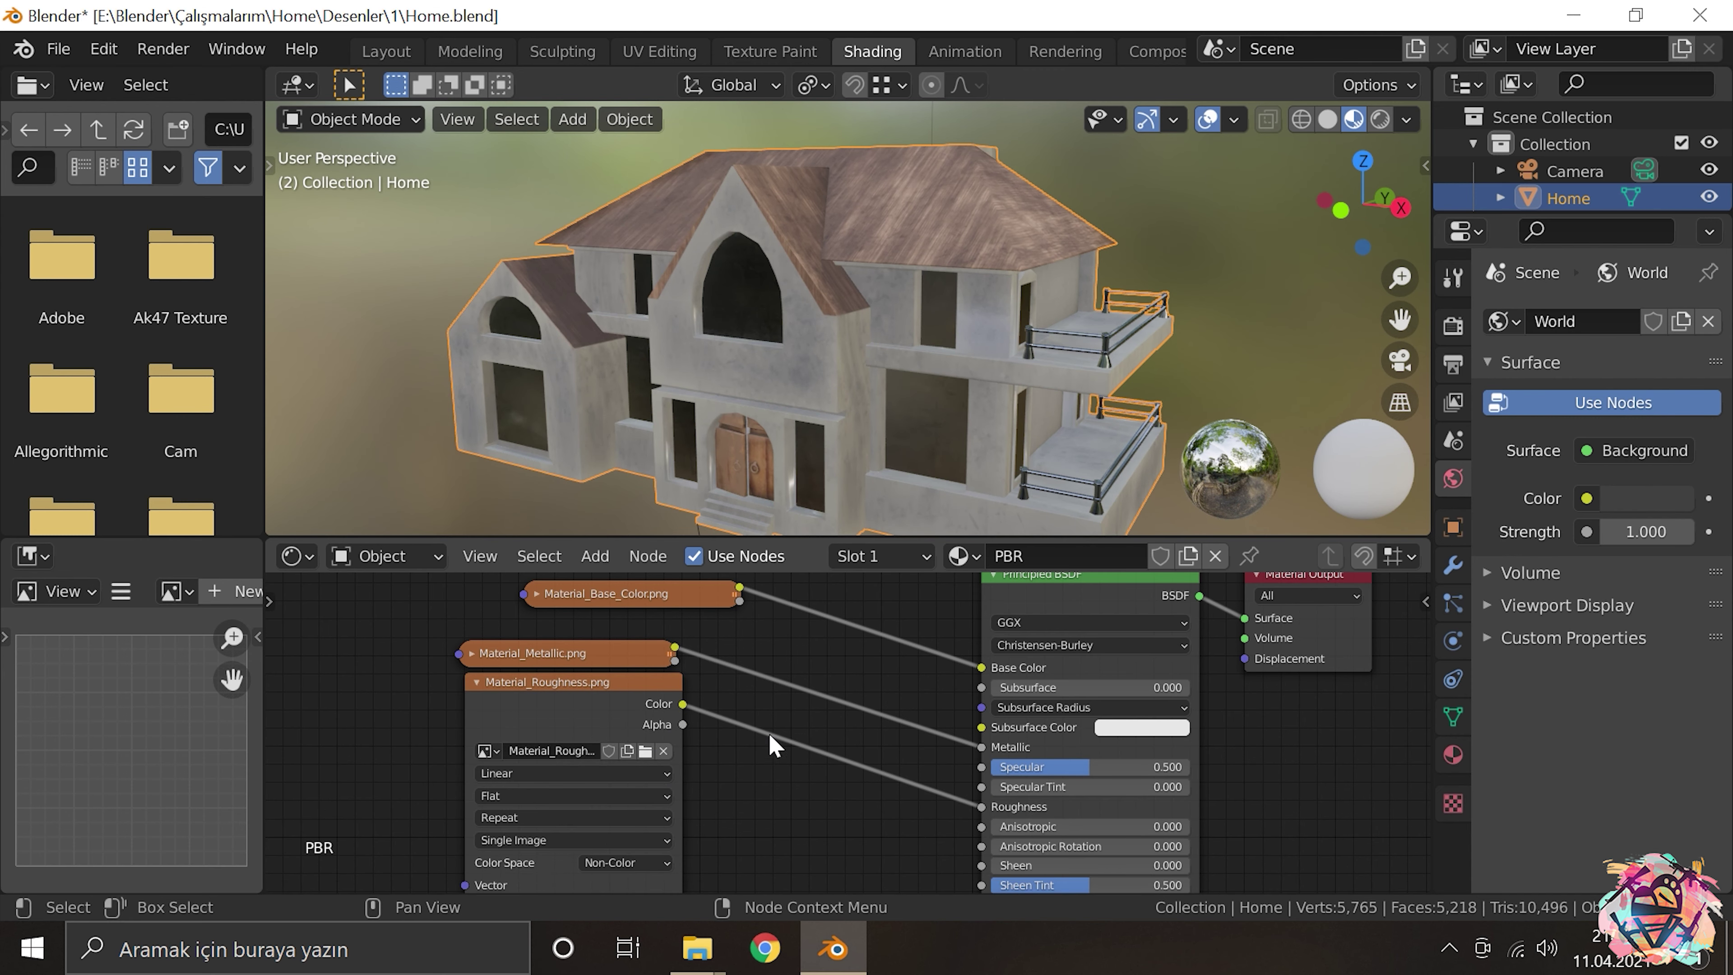
left_click(476, 682)
left_click_drag(545, 678, 592, 719)
left_click_drag(617, 665, 658, 672)
Step: Feed Material_Normal_DirectX.png as Non-Color through a Normal Map node into the shader's Normal
scroll("down", 3)
scroll("down", 3)
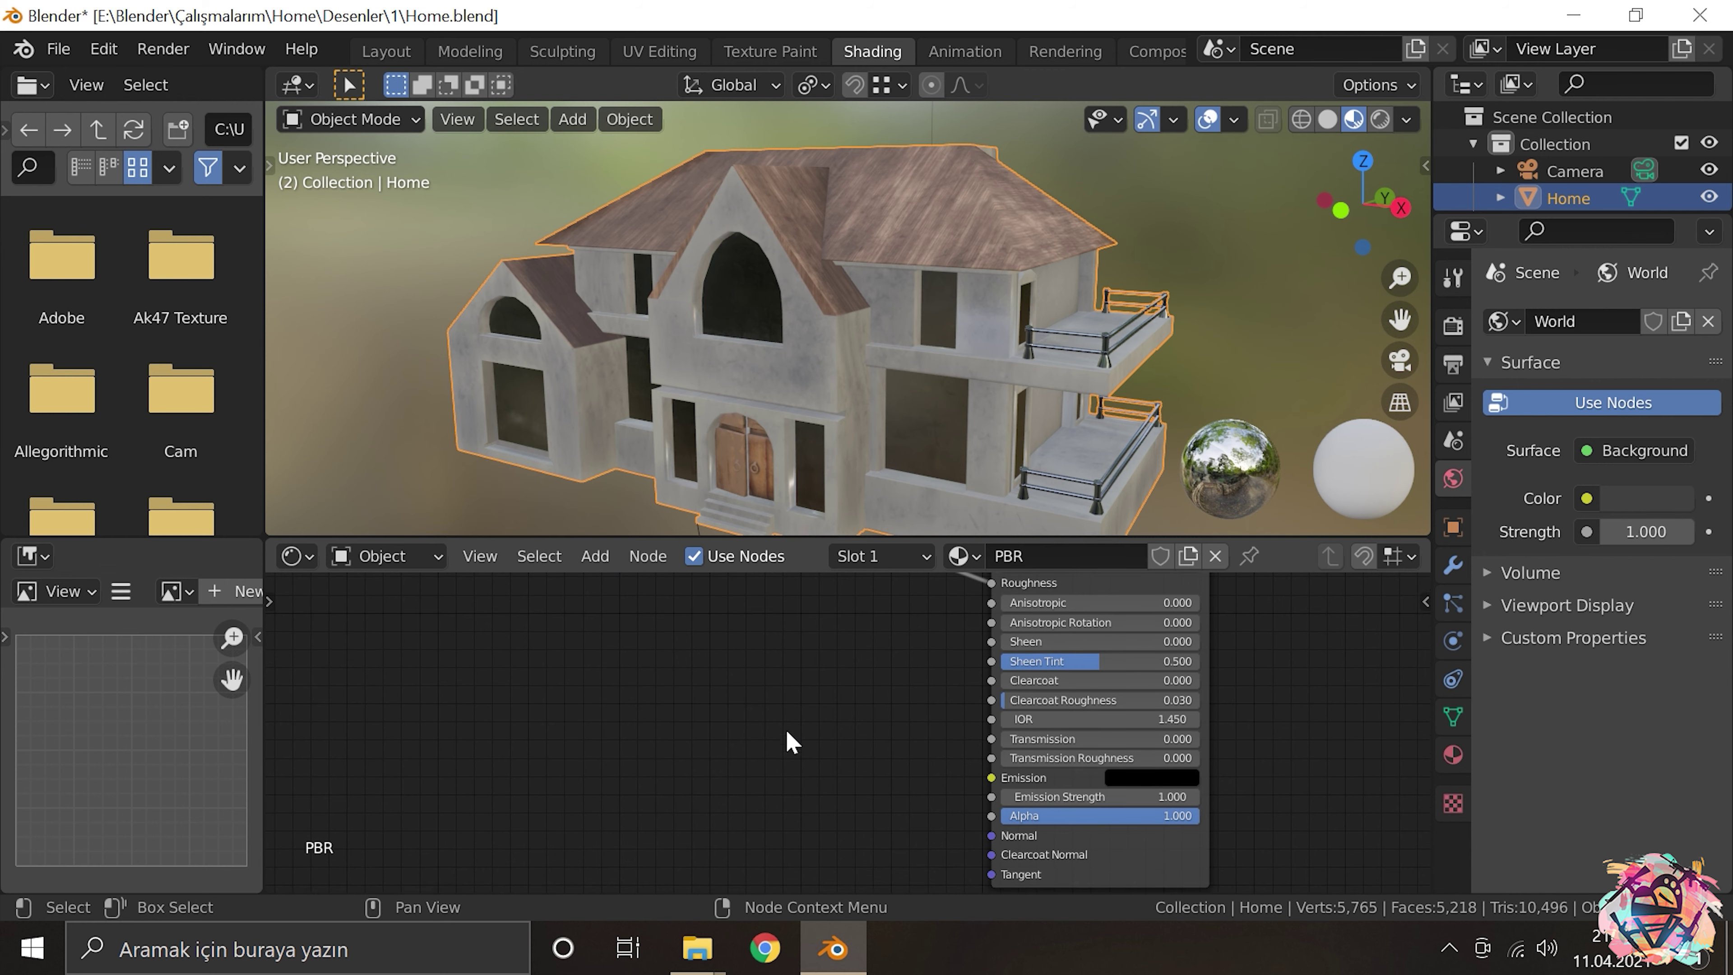
scroll("down", 3)
left_click(595, 555)
mouse_move(636, 761)
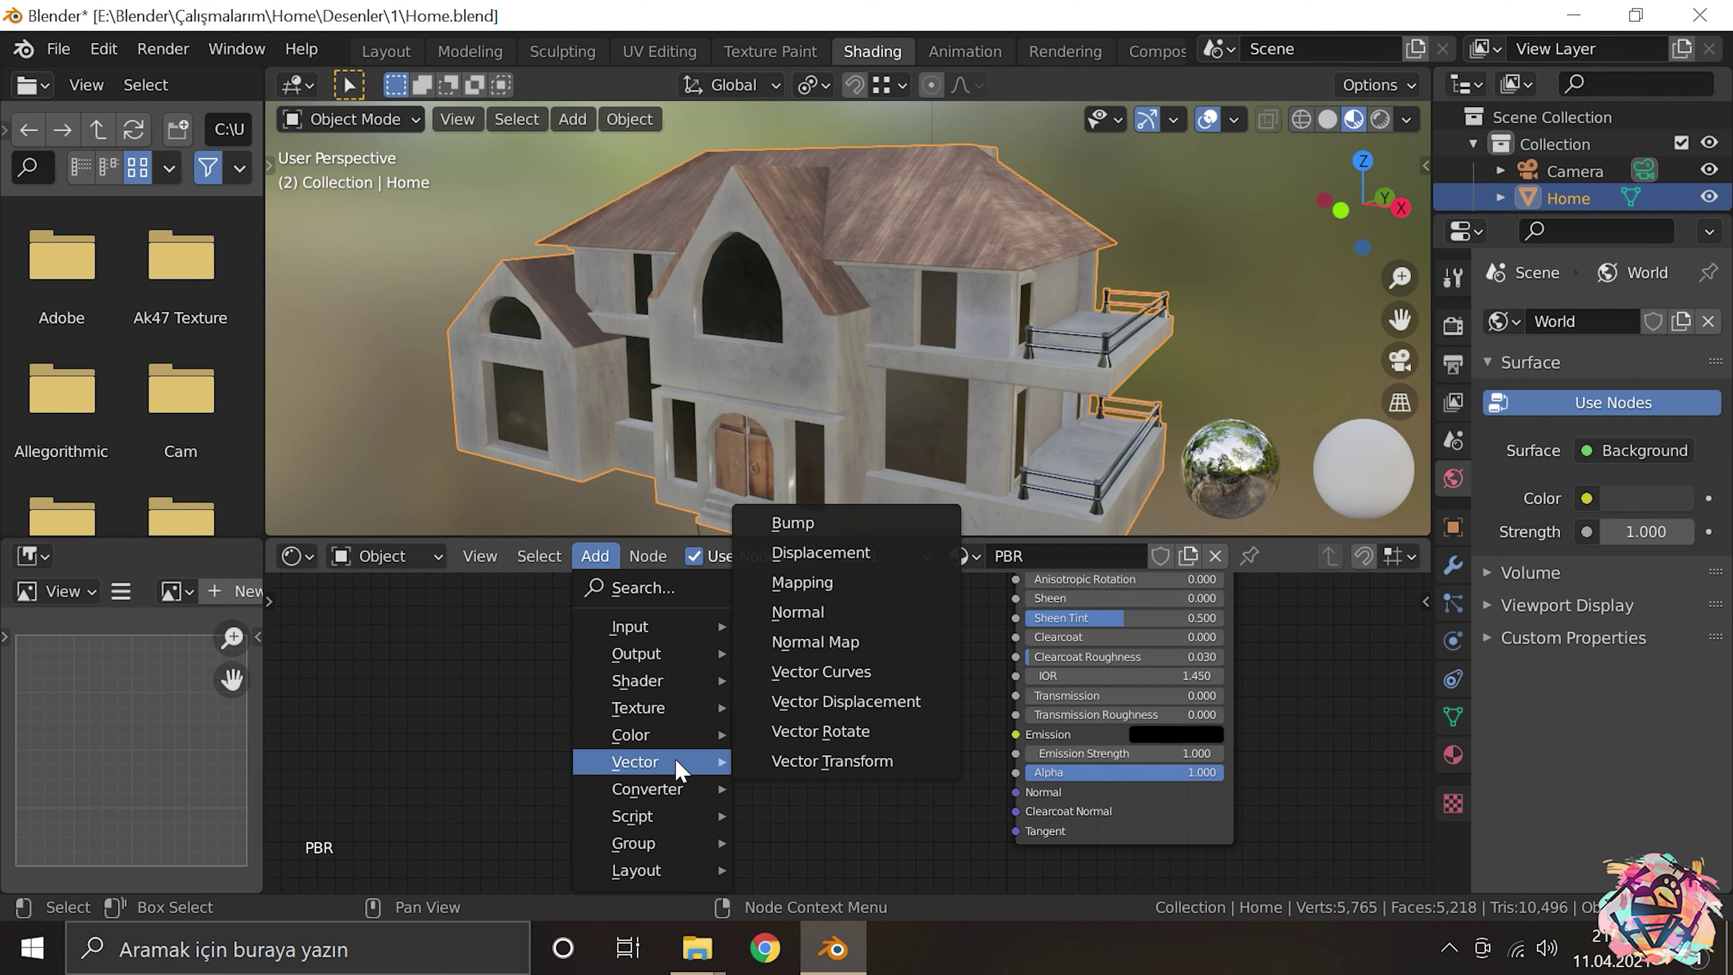
left_click(813, 642)
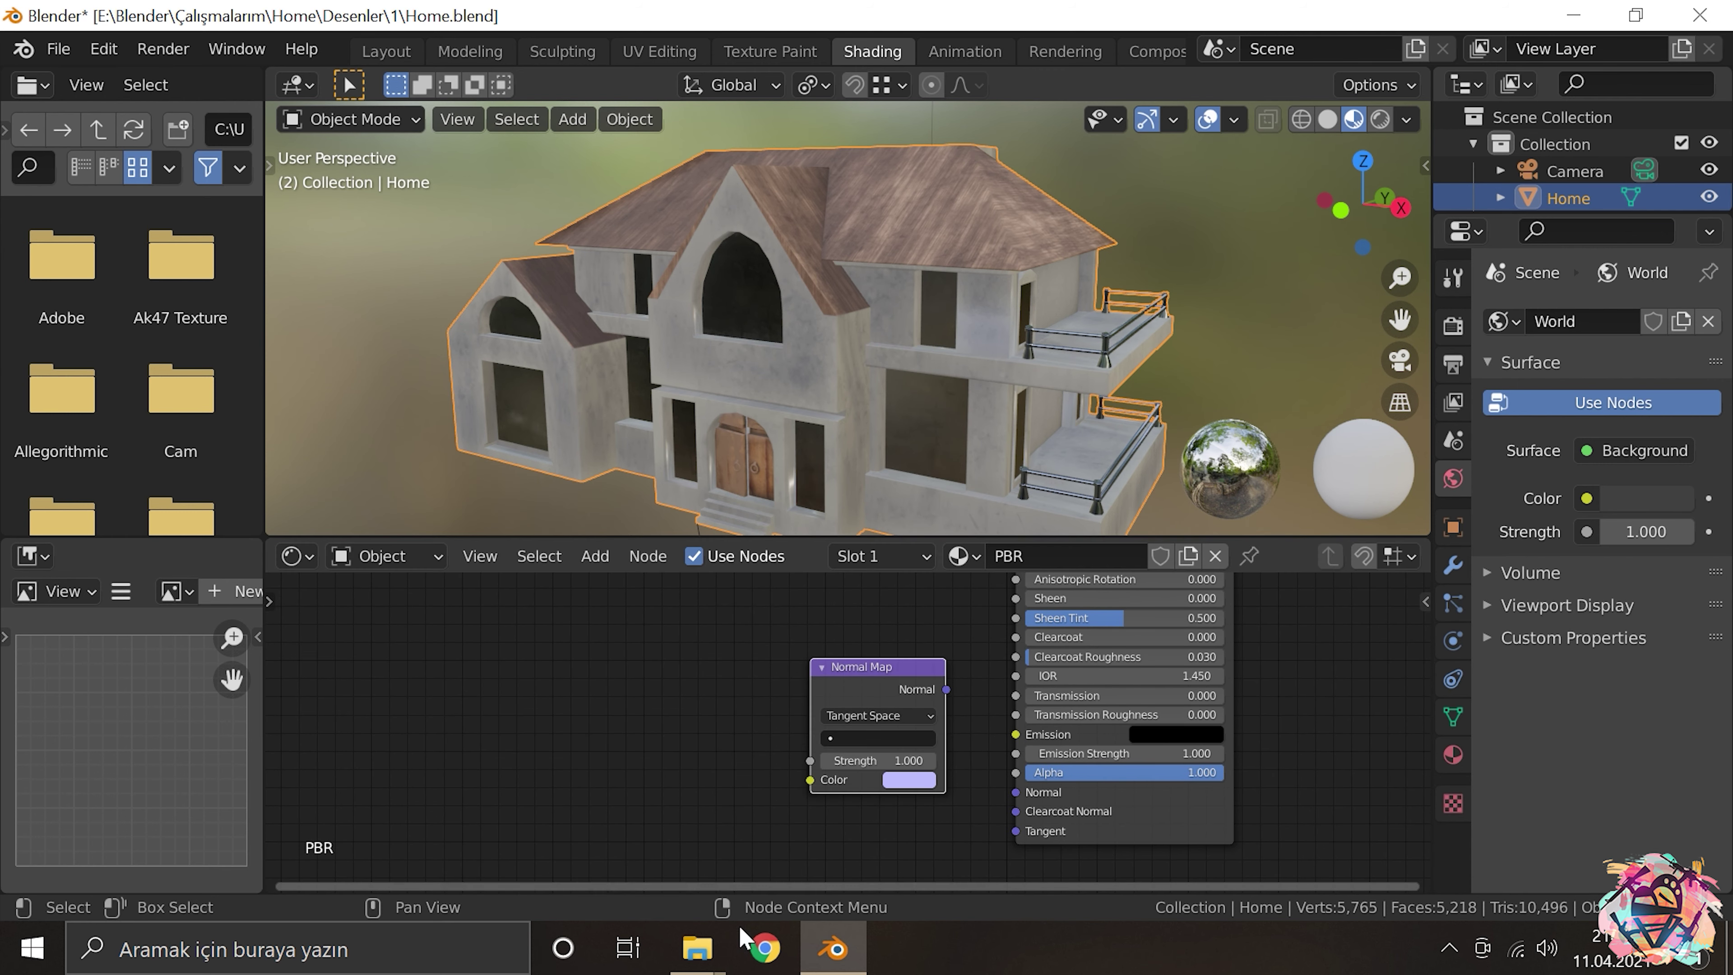
key("alt+Tab")
left_click_drag(484, 707, 485, 707)
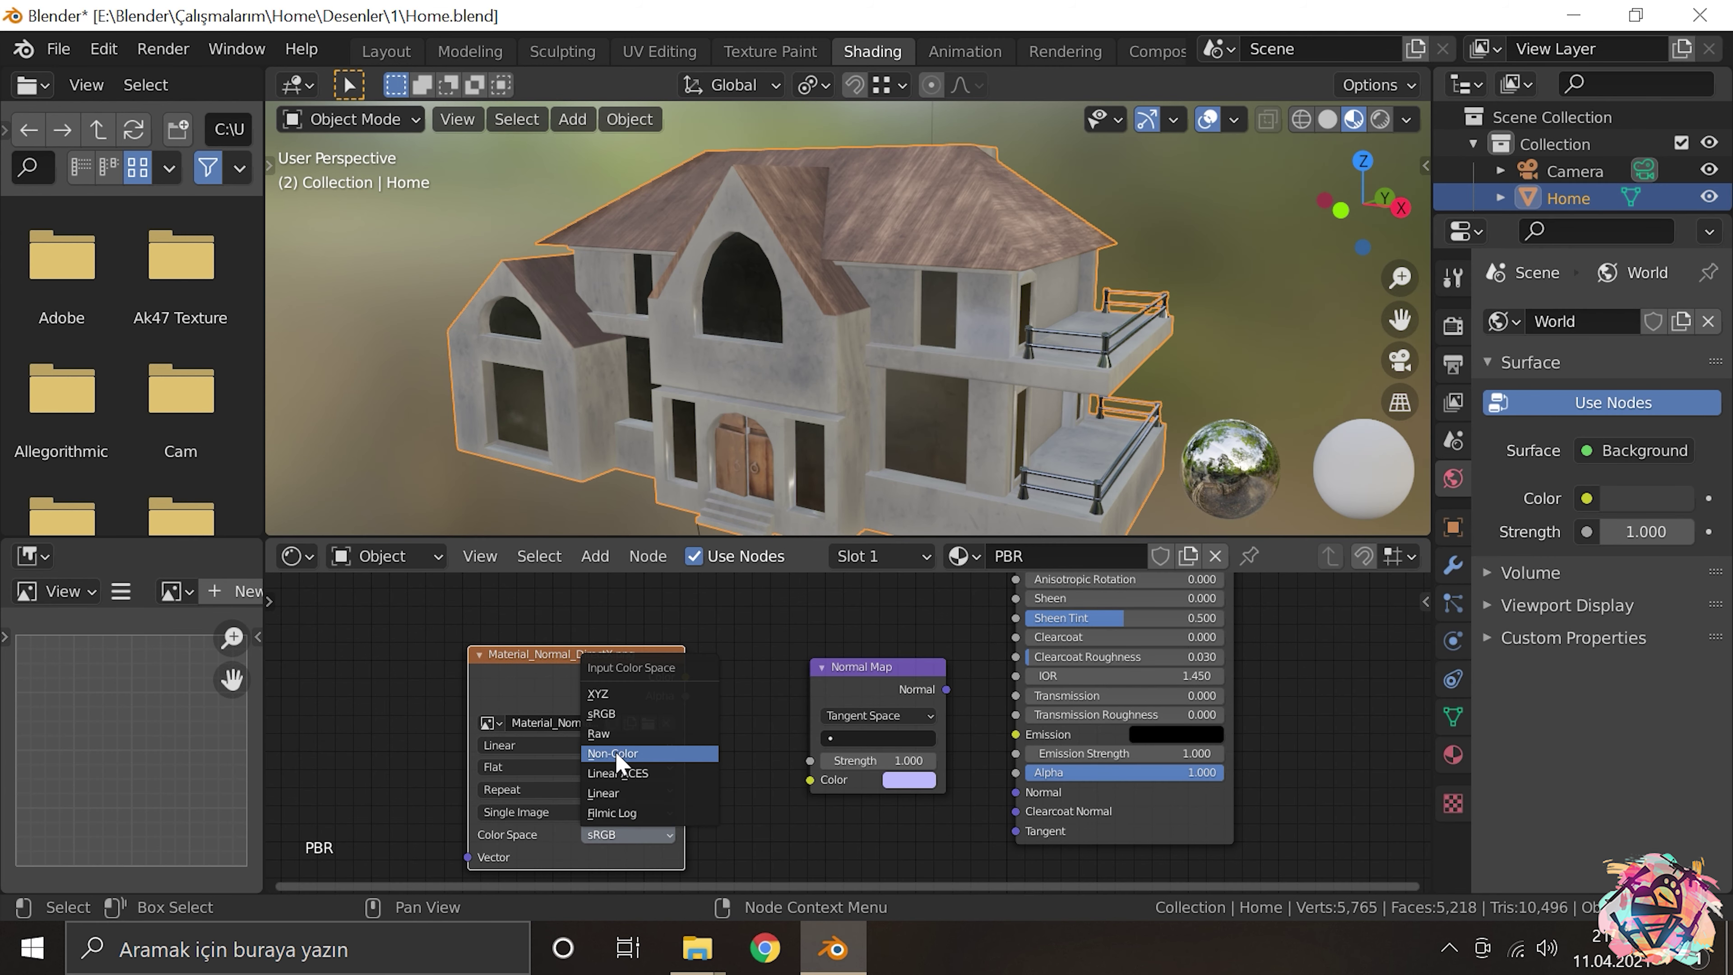
left_click(479, 654)
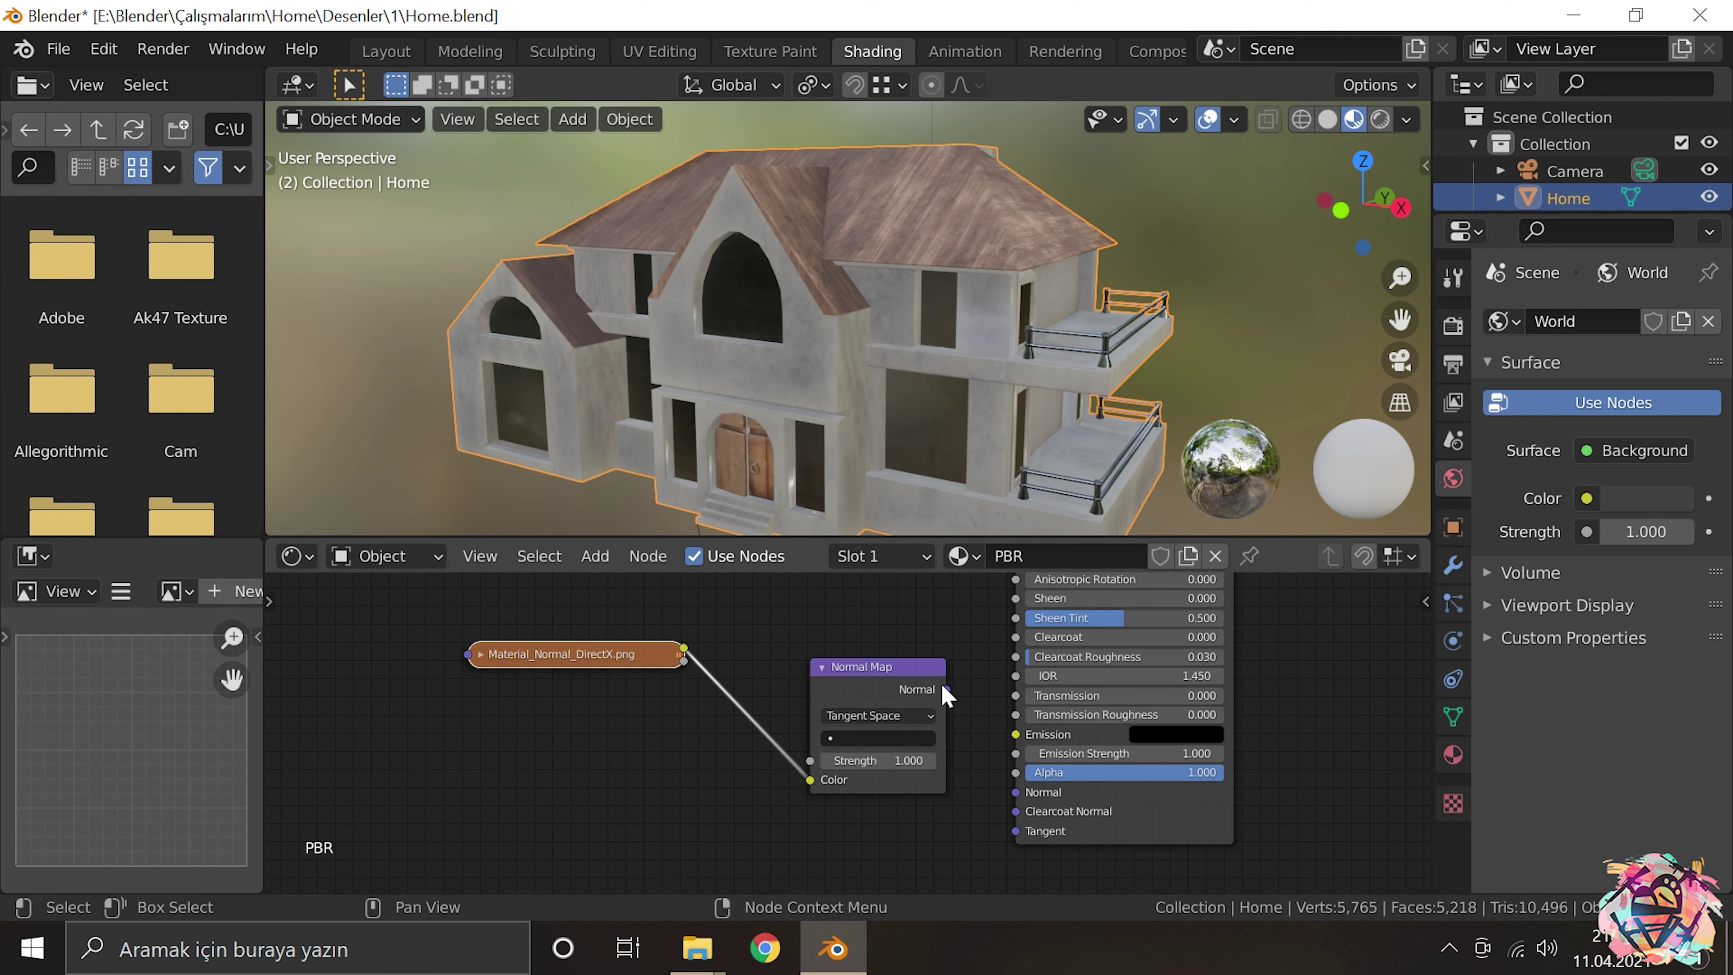
left_click_drag(1020, 790, 1018, 792)
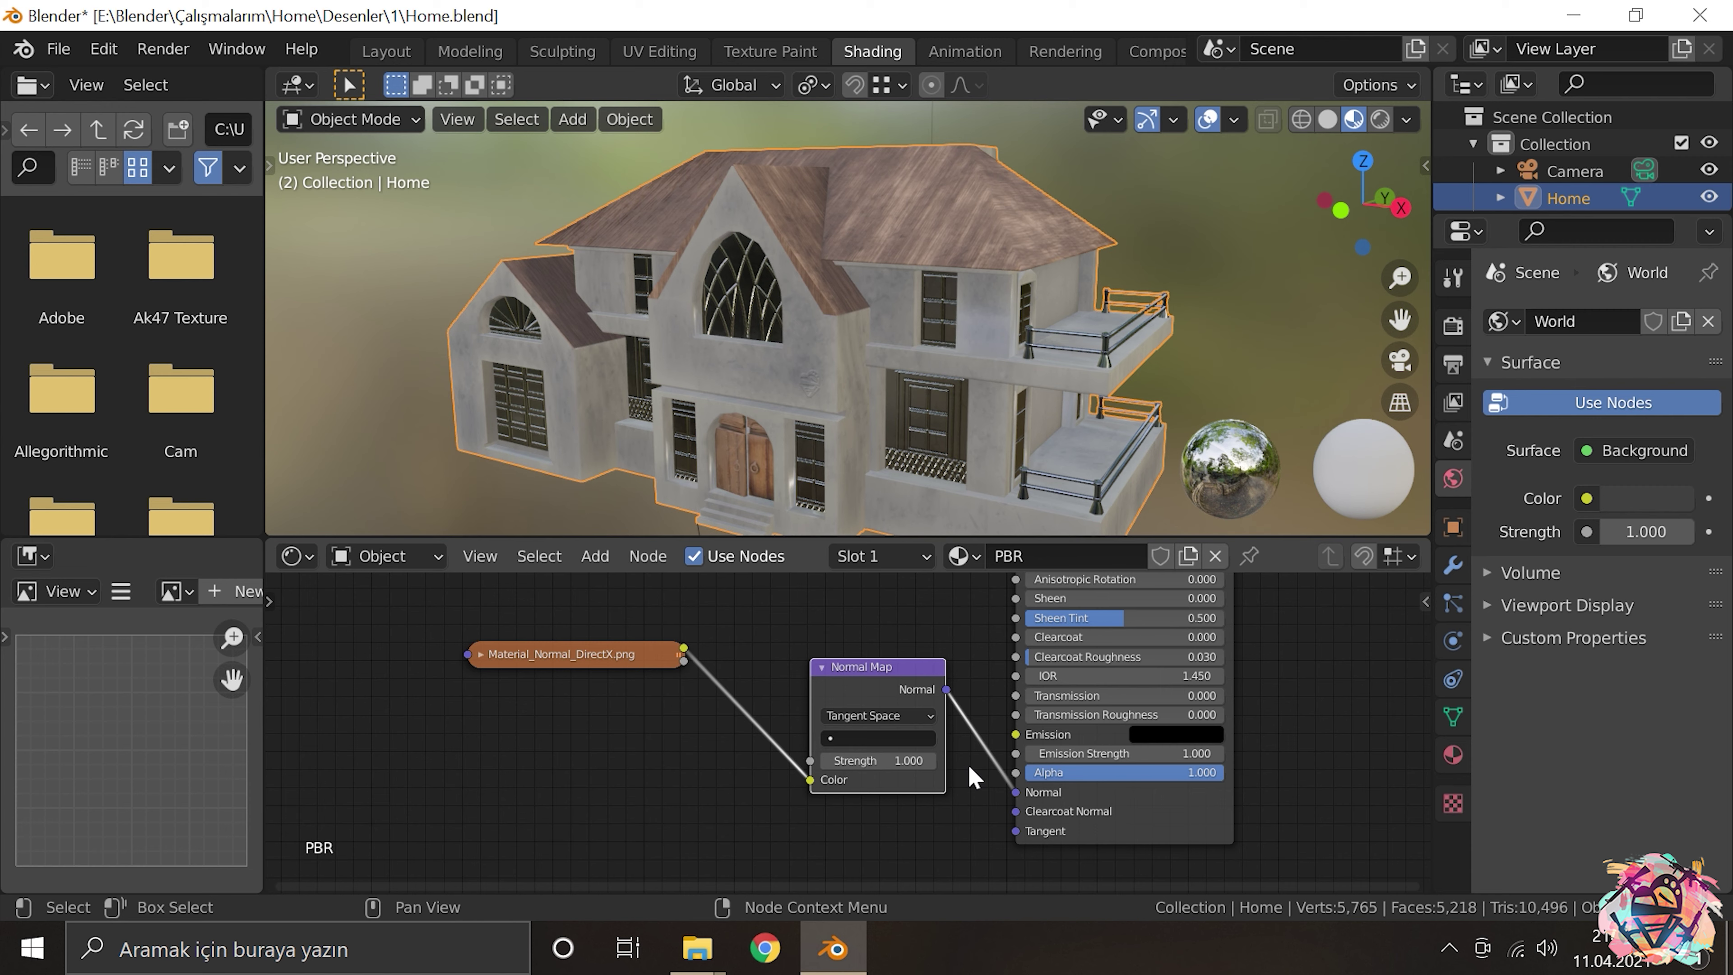
Step: Orbit around the house to inspect the surface relief and roof detail
scroll("up", 3)
scroll("up", 3)
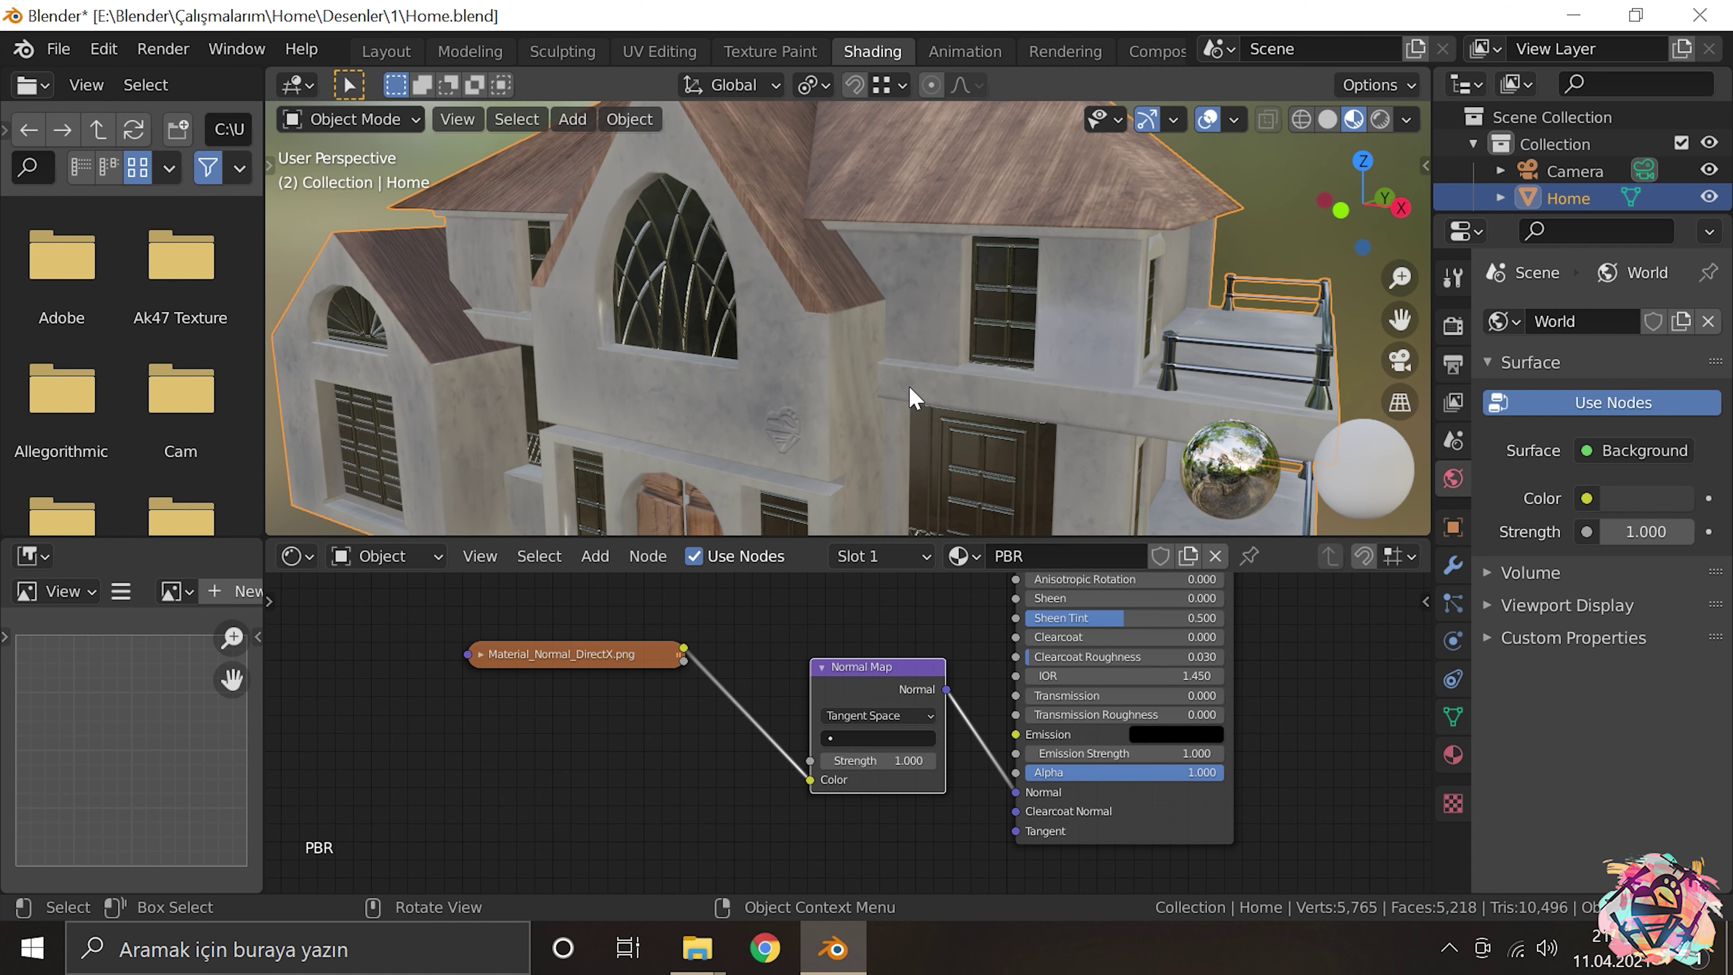
left_click_drag(792, 391, 665, 222)
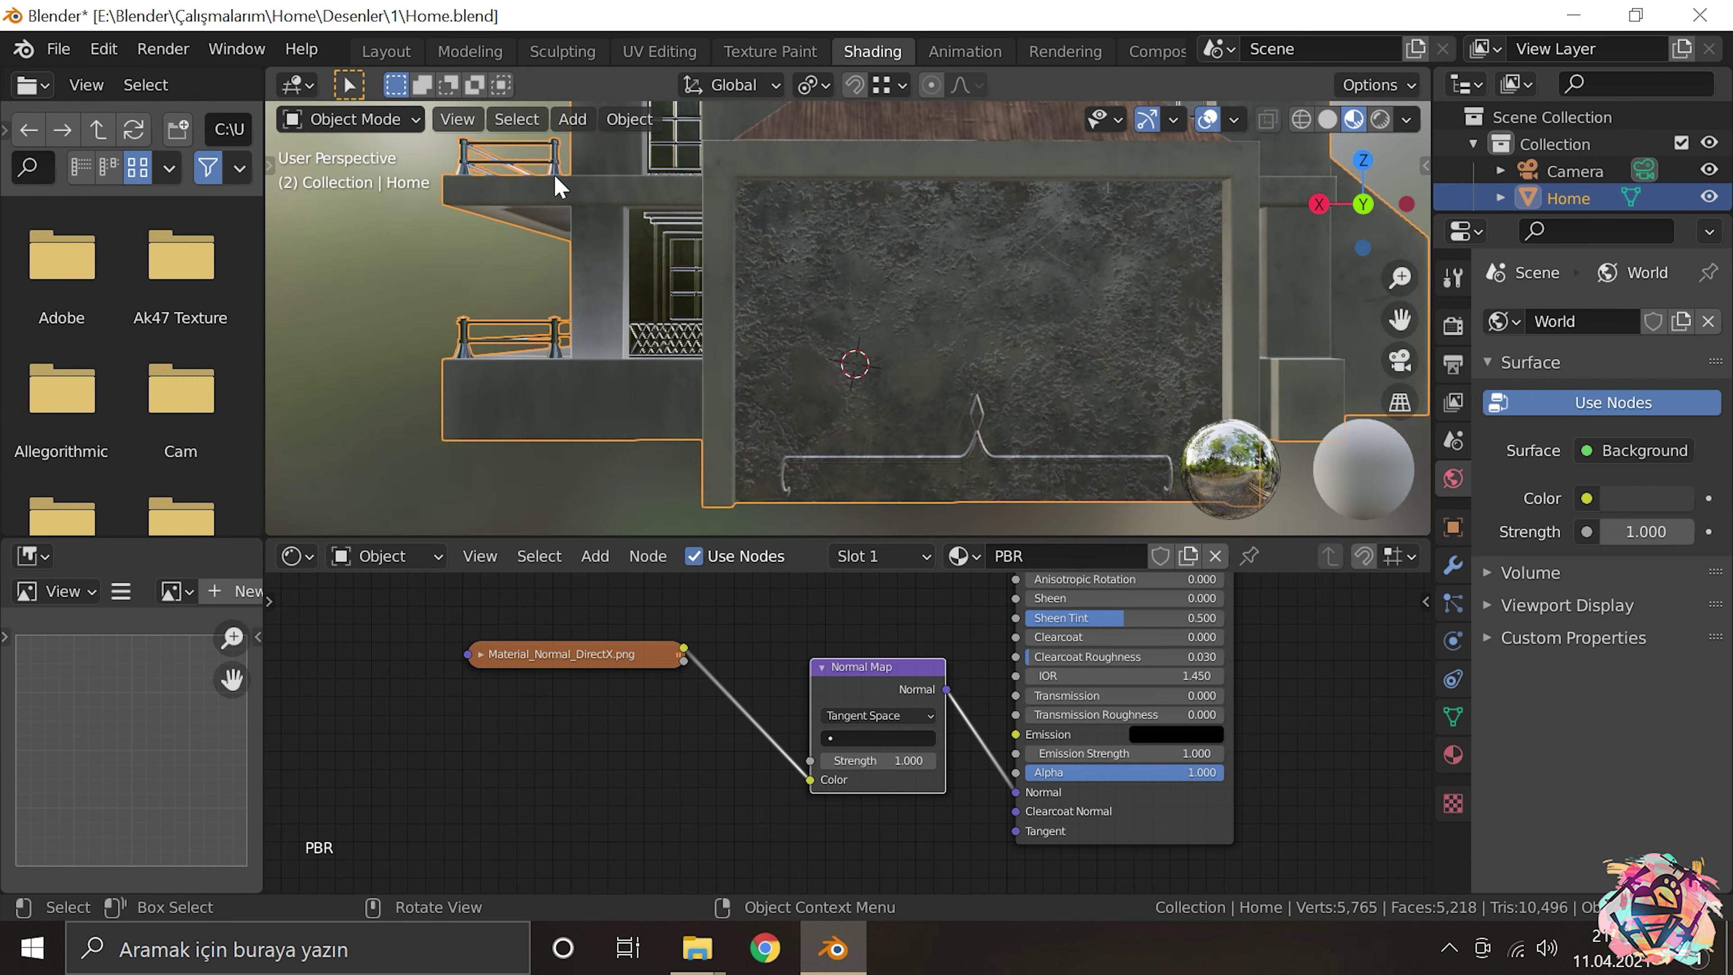
left_click_drag(663, 214, 785, 261)
scroll("up", 3)
scroll("down", 3)
scroll("up", 3)
scroll("up", 3)
scroll("up", 3)
left_click_drag(1262, 751, 853, 833)
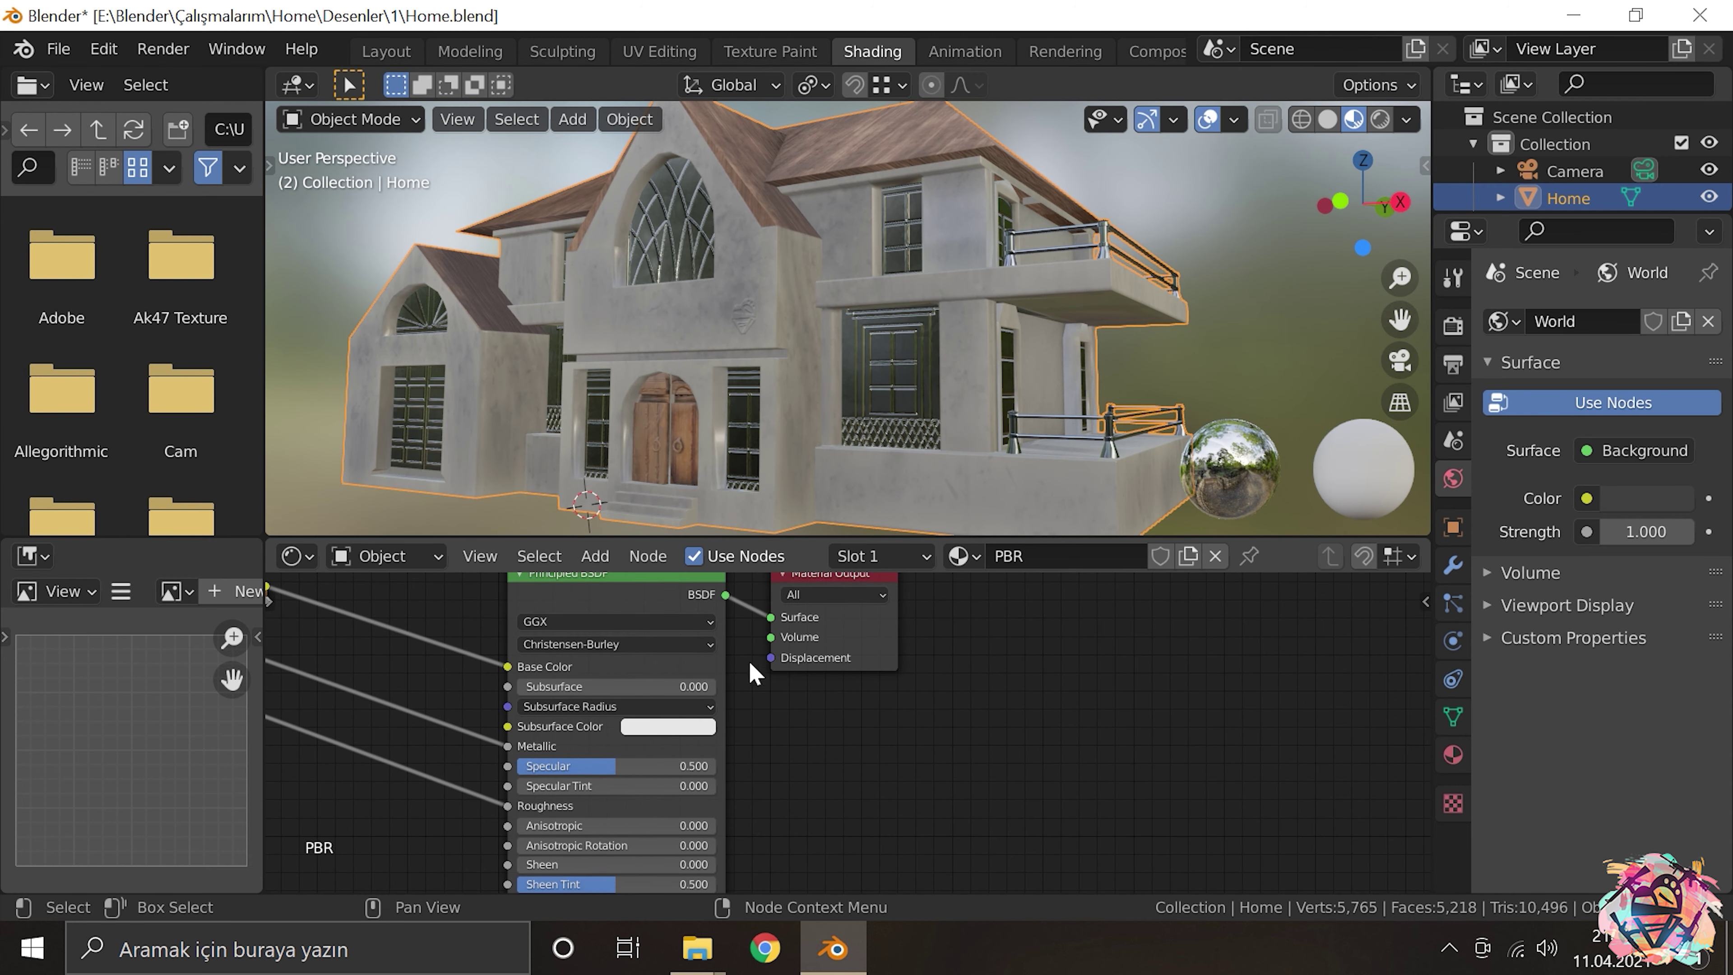
Step: Add a Displacement node driven by Material_Height.png set to Non-Color, collapsed and moved down
left_click(594, 556)
left_click(812, 551)
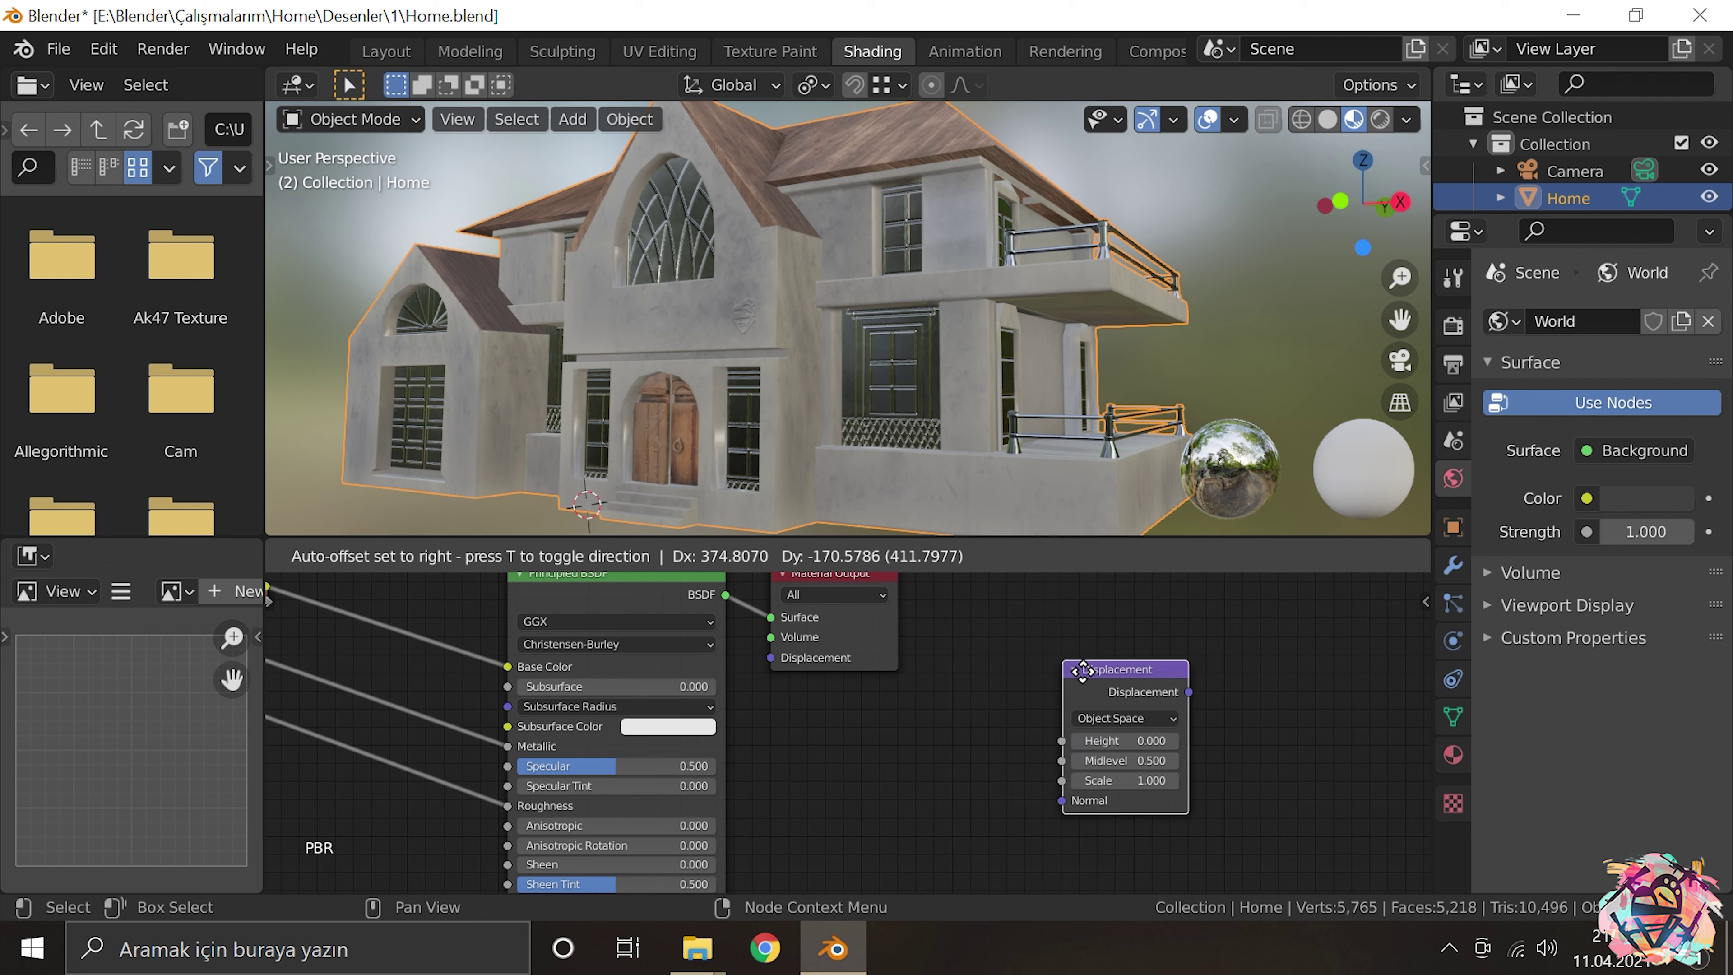
left_click(1215, 730)
mouse_move(696, 949)
left_click(580, 831)
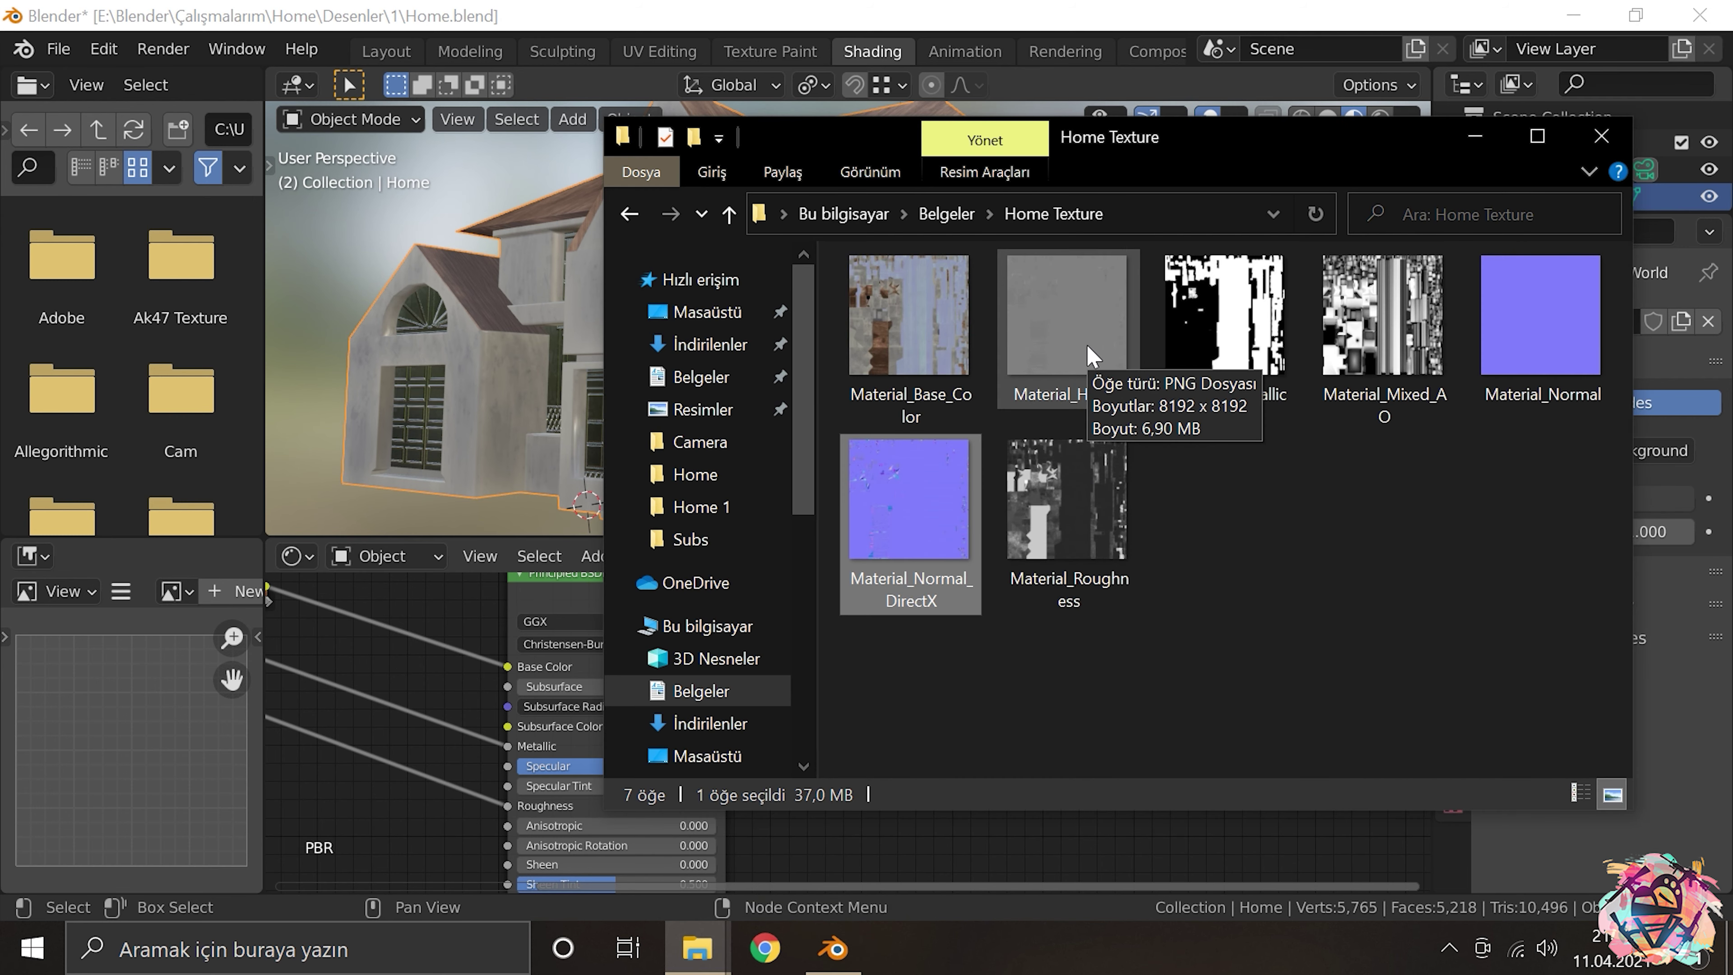
left_click_drag(1094, 334, 987, 784)
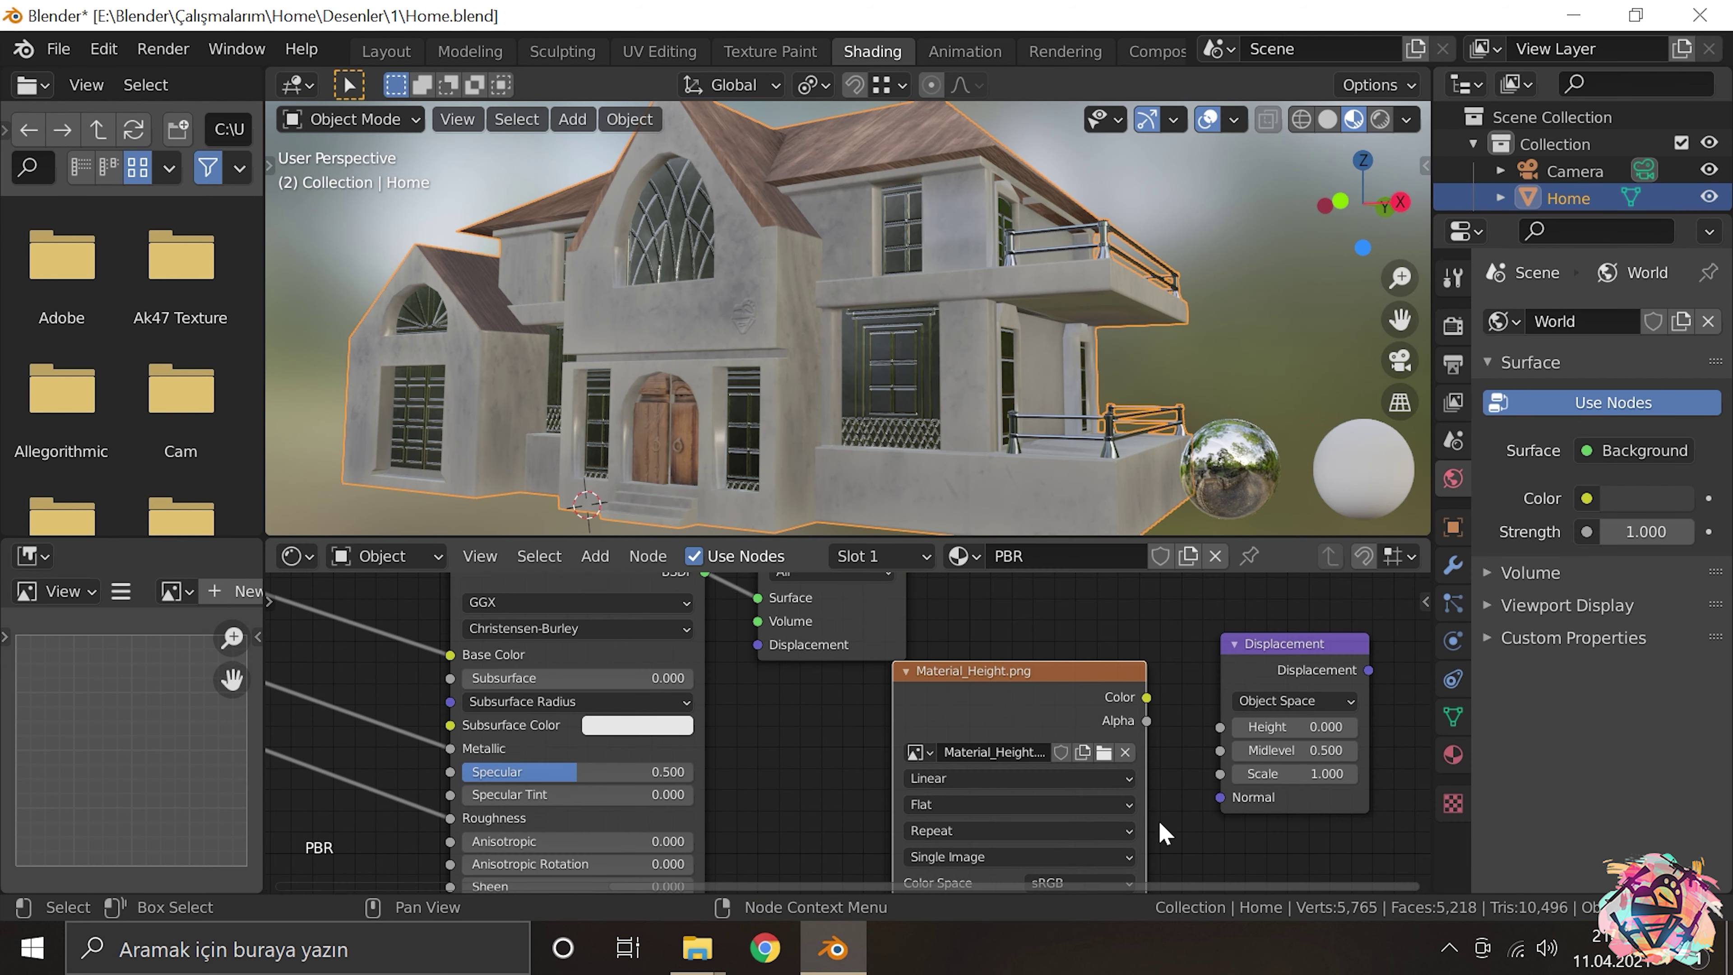
left_click(987, 774)
left_click(1002, 713)
left_click_drag(1076, 613, 1078, 700)
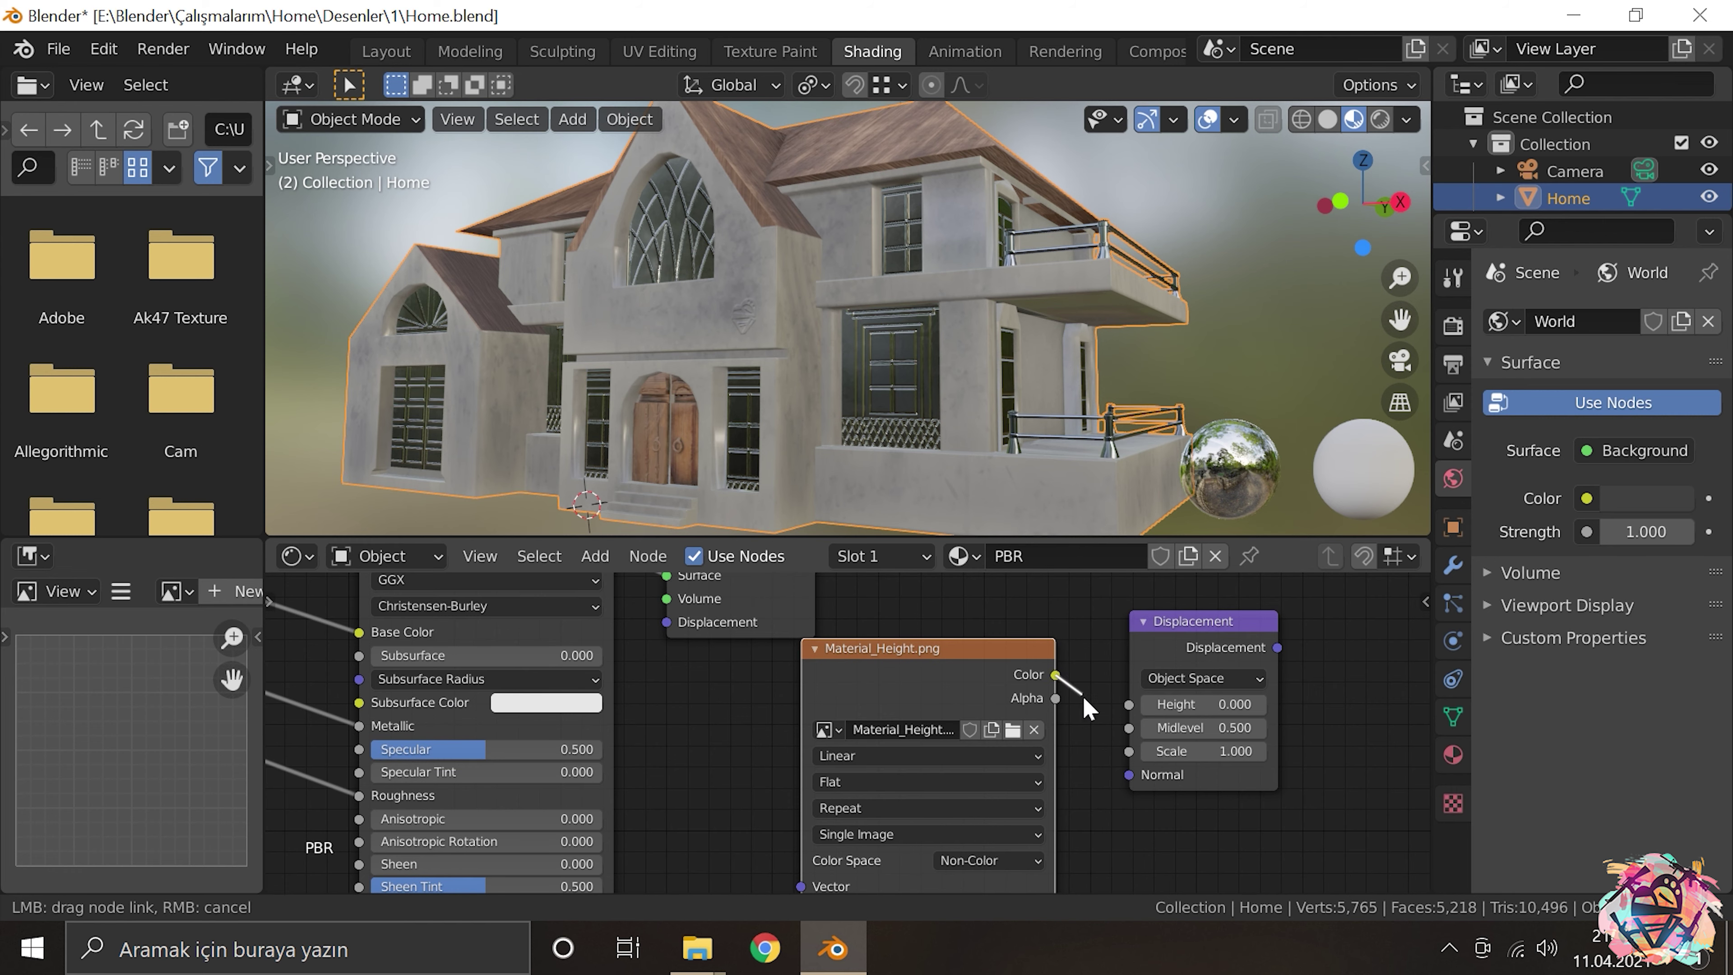
left_click(816, 648)
left_click_drag(880, 637, 903, 828)
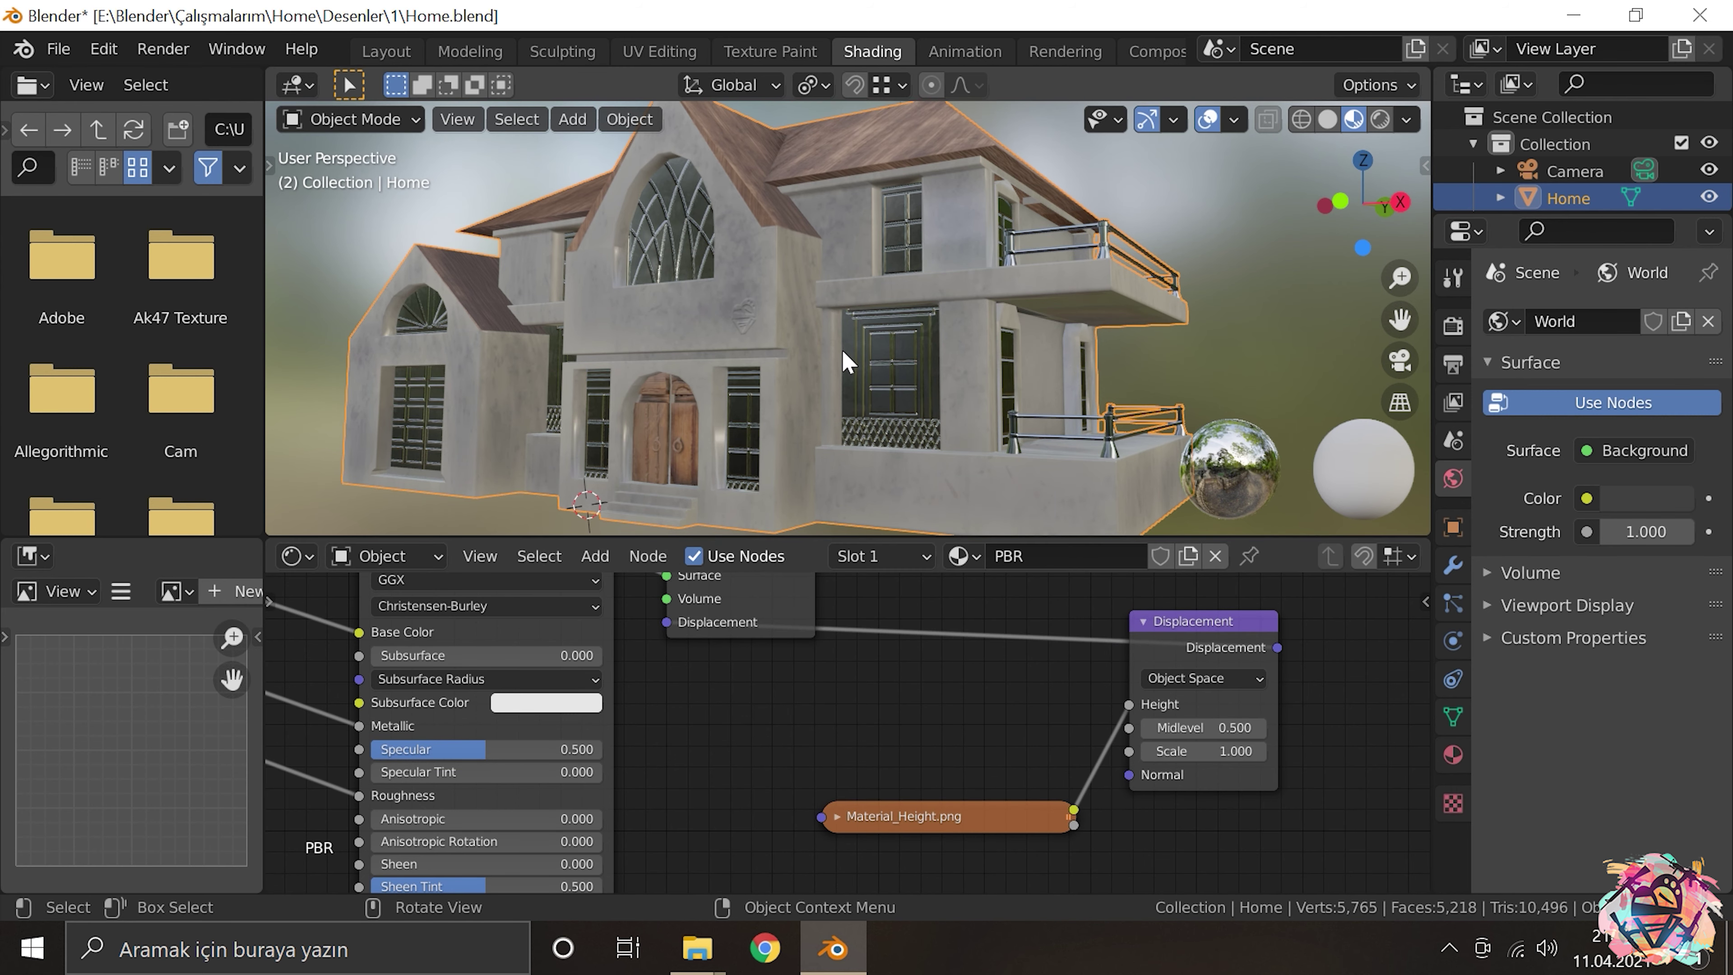
Step: Switch to the Modeling workspace and view the textured house
left_click(470, 51)
left_click(1353, 120)
left_click_drag(1092, 341, 1129, 426)
Step: In the right side view, move the light along Y and raise it above the house's corner
scroll("down", 3)
scroll("down", 3)
key("KP_0")
key("KP_0")
key("KP_0")
key("KP_3")
left_click(831, 332)
key("g")
key("y")
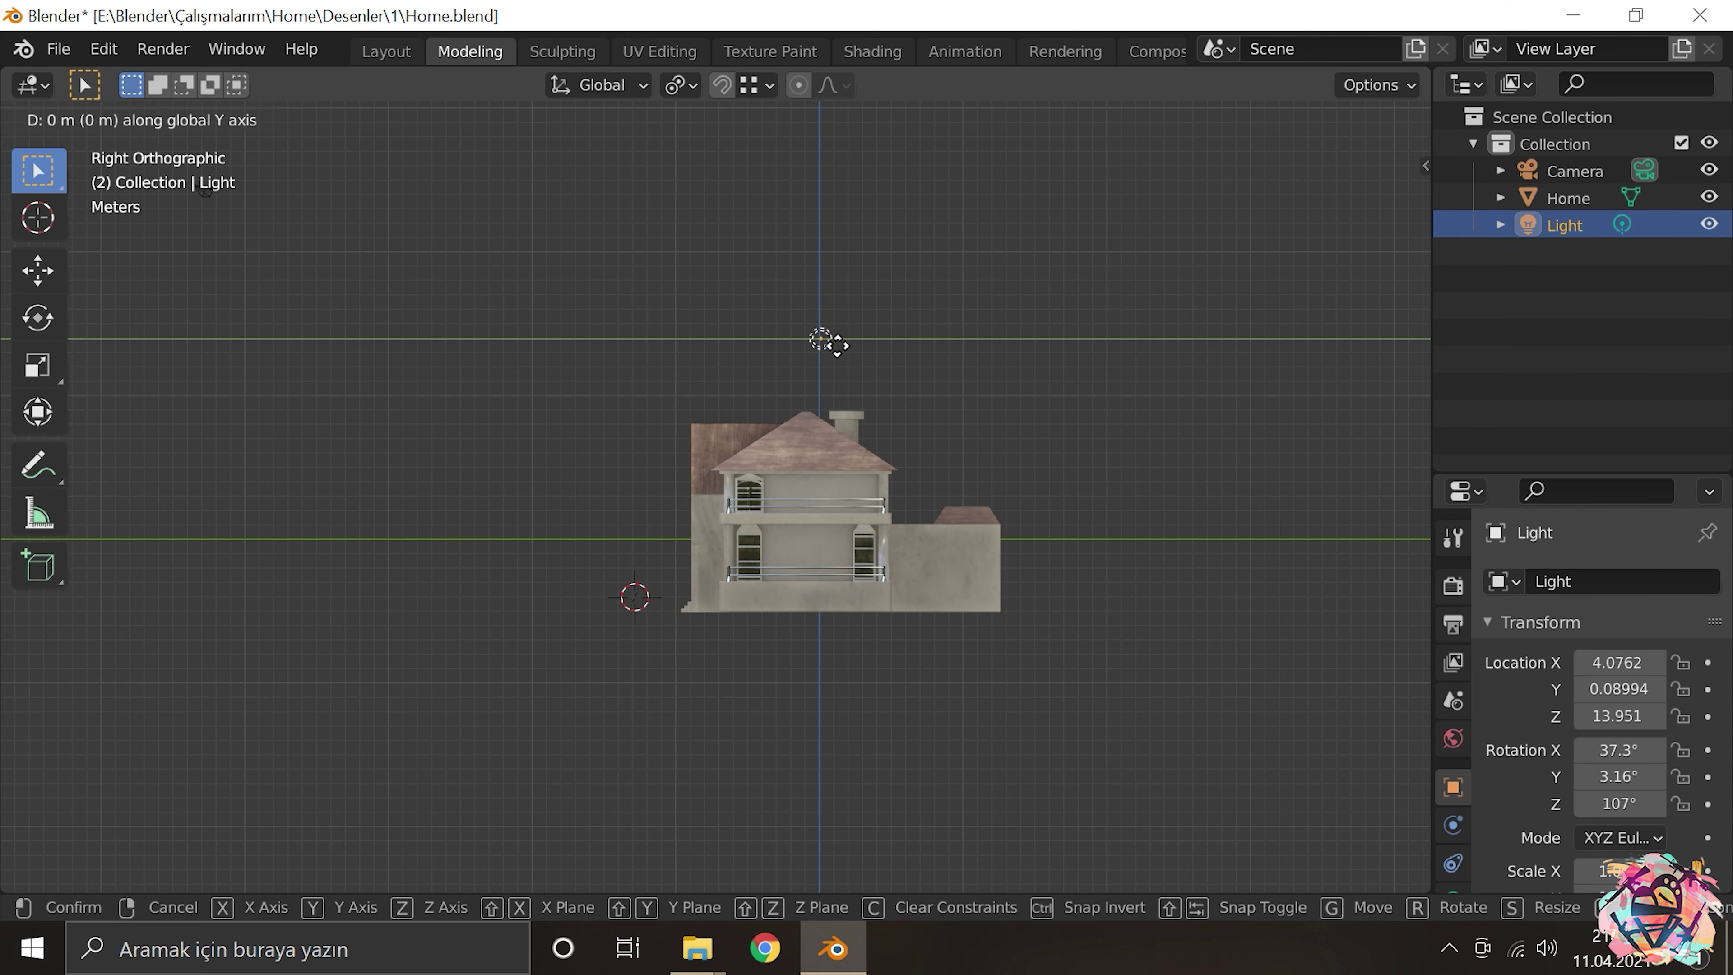
left_click(996, 341)
key("g")
key("z")
left_click(1006, 302)
left_click_drag(1005, 301, 1003, 307)
Step: Duplicate the light along X, then duplicate both lights across to the opposite side
key("shift+d")
key("x")
left_click(934, 260)
key("g")
key("x")
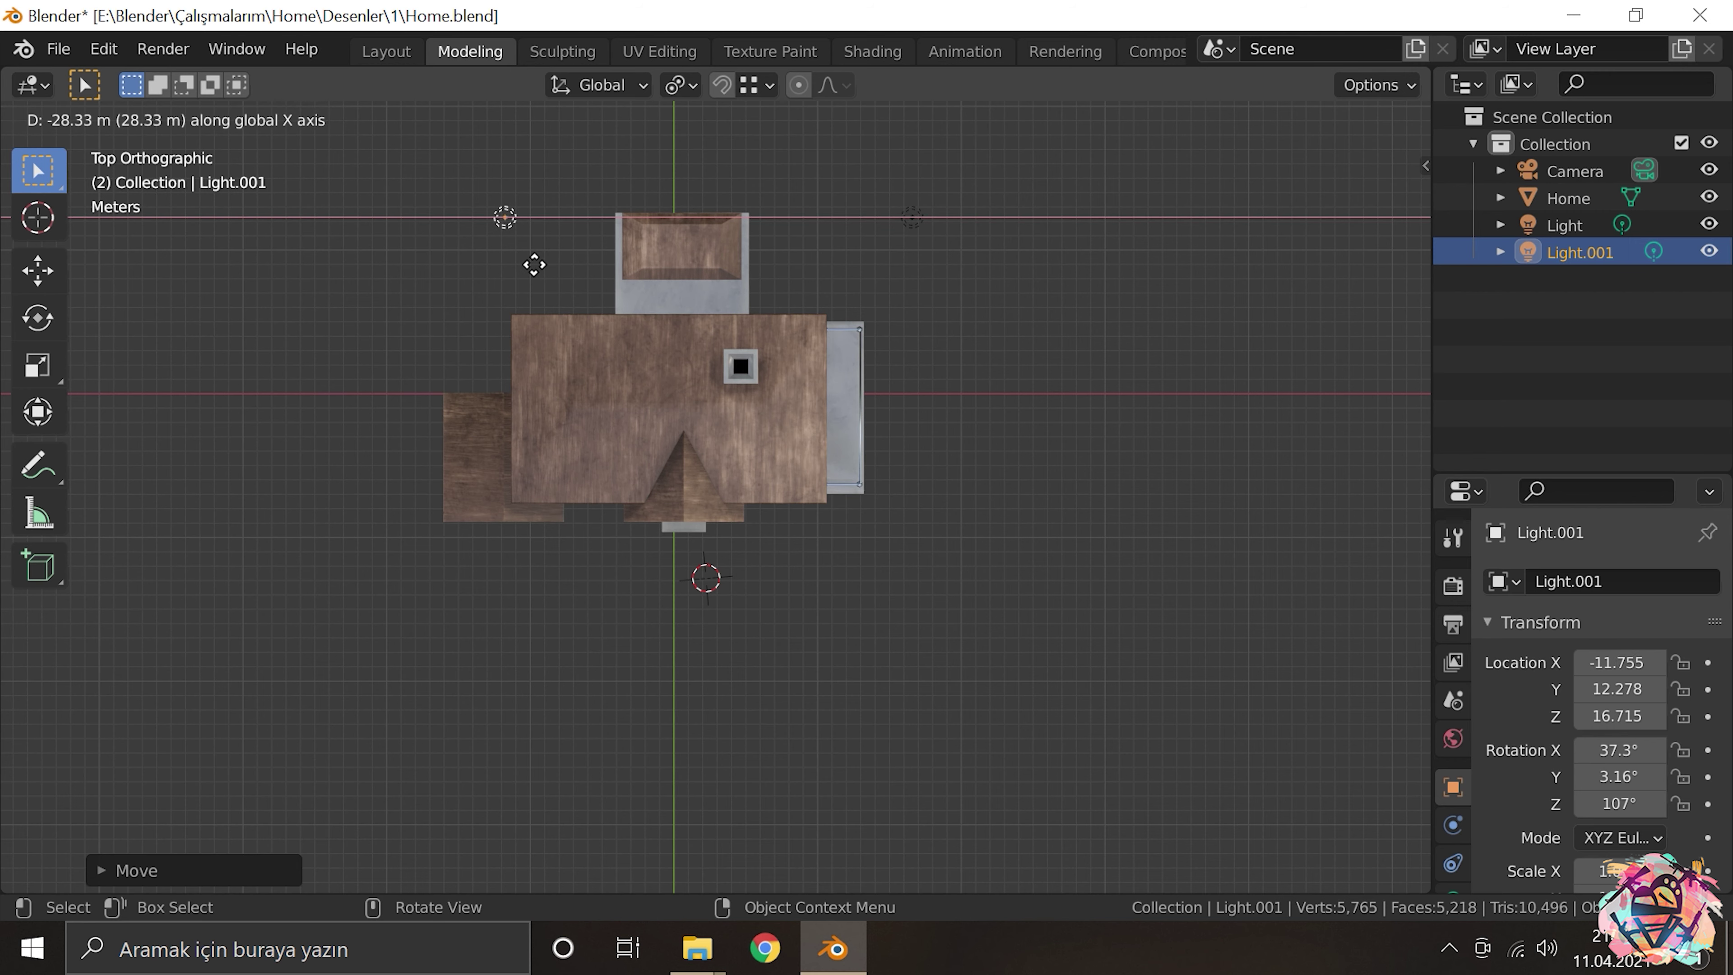
key("shift+d")
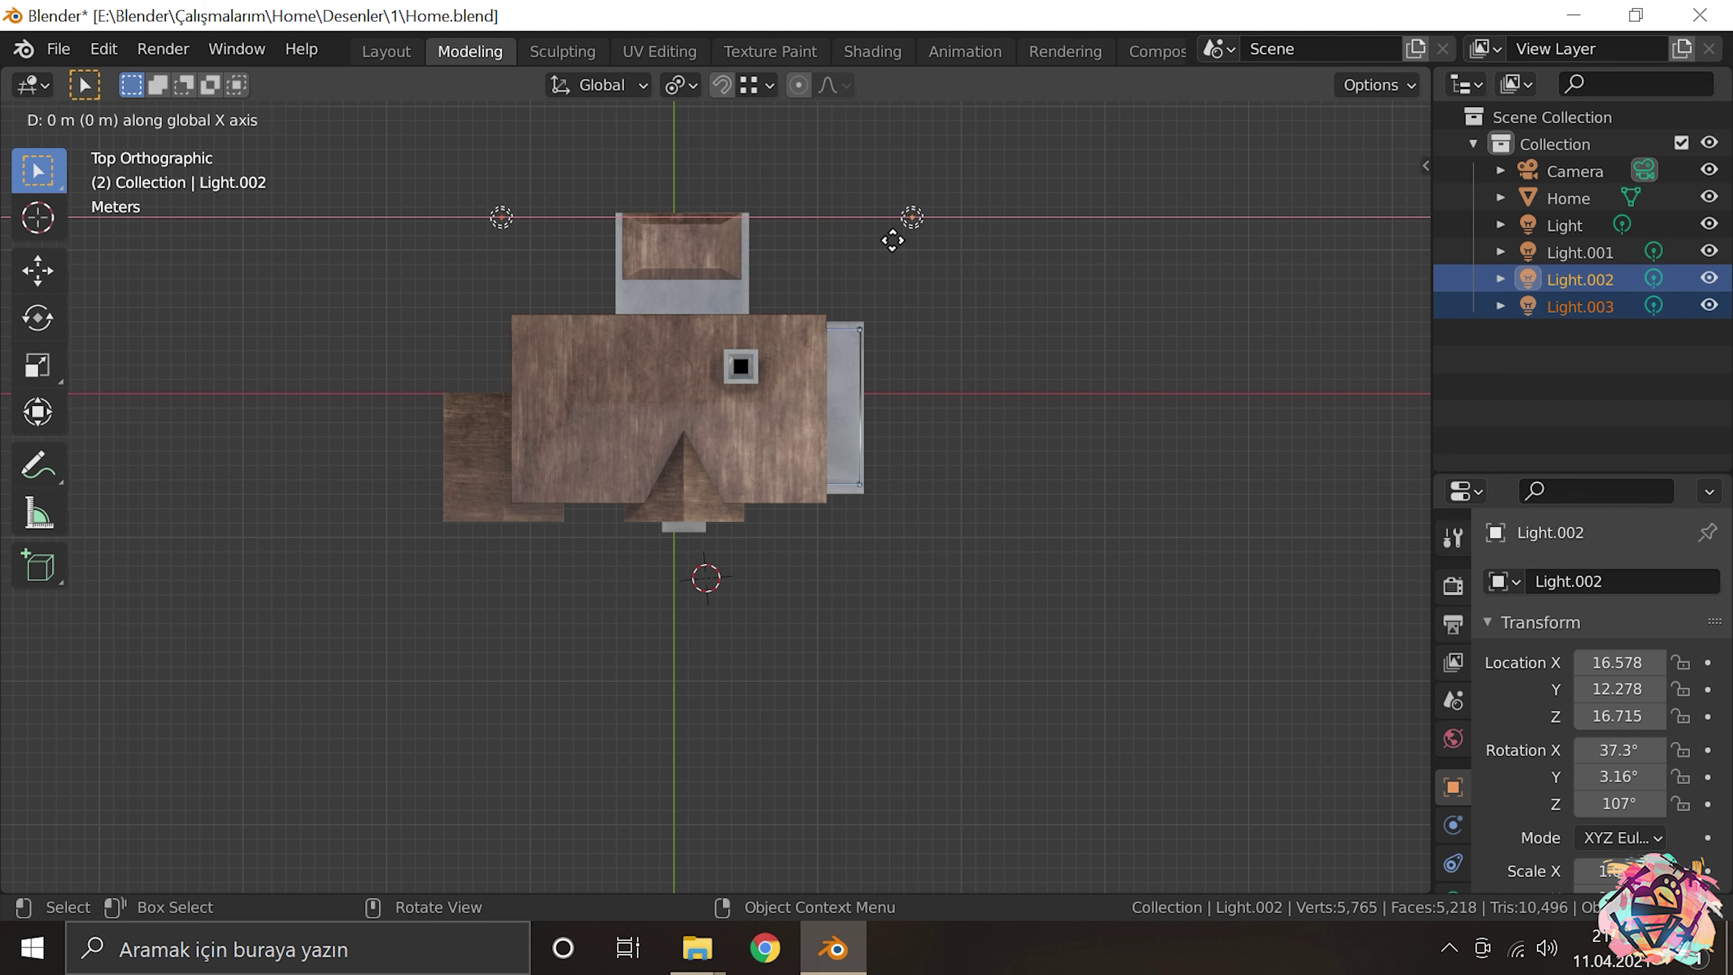
left_click(831, 598)
Step: Switch the render engine to Cycles and adjust its compute device
key("KP_0")
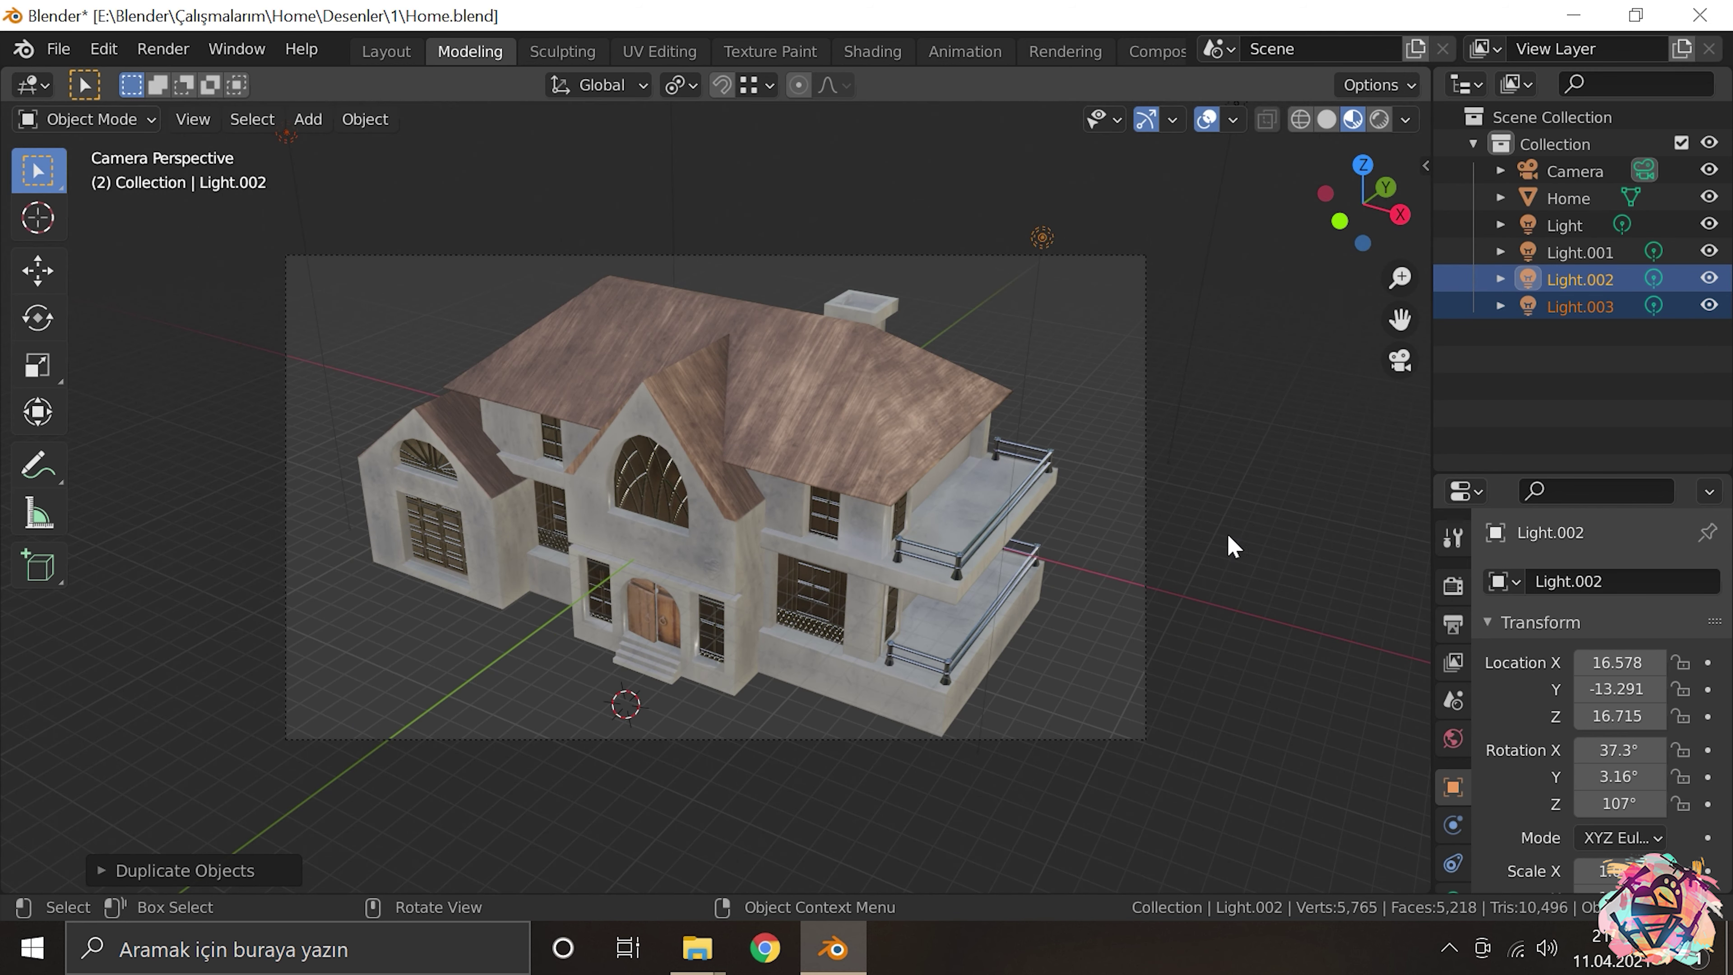
left_click(1453, 585)
left_click(1651, 580)
left_click(1634, 666)
left_click(1651, 648)
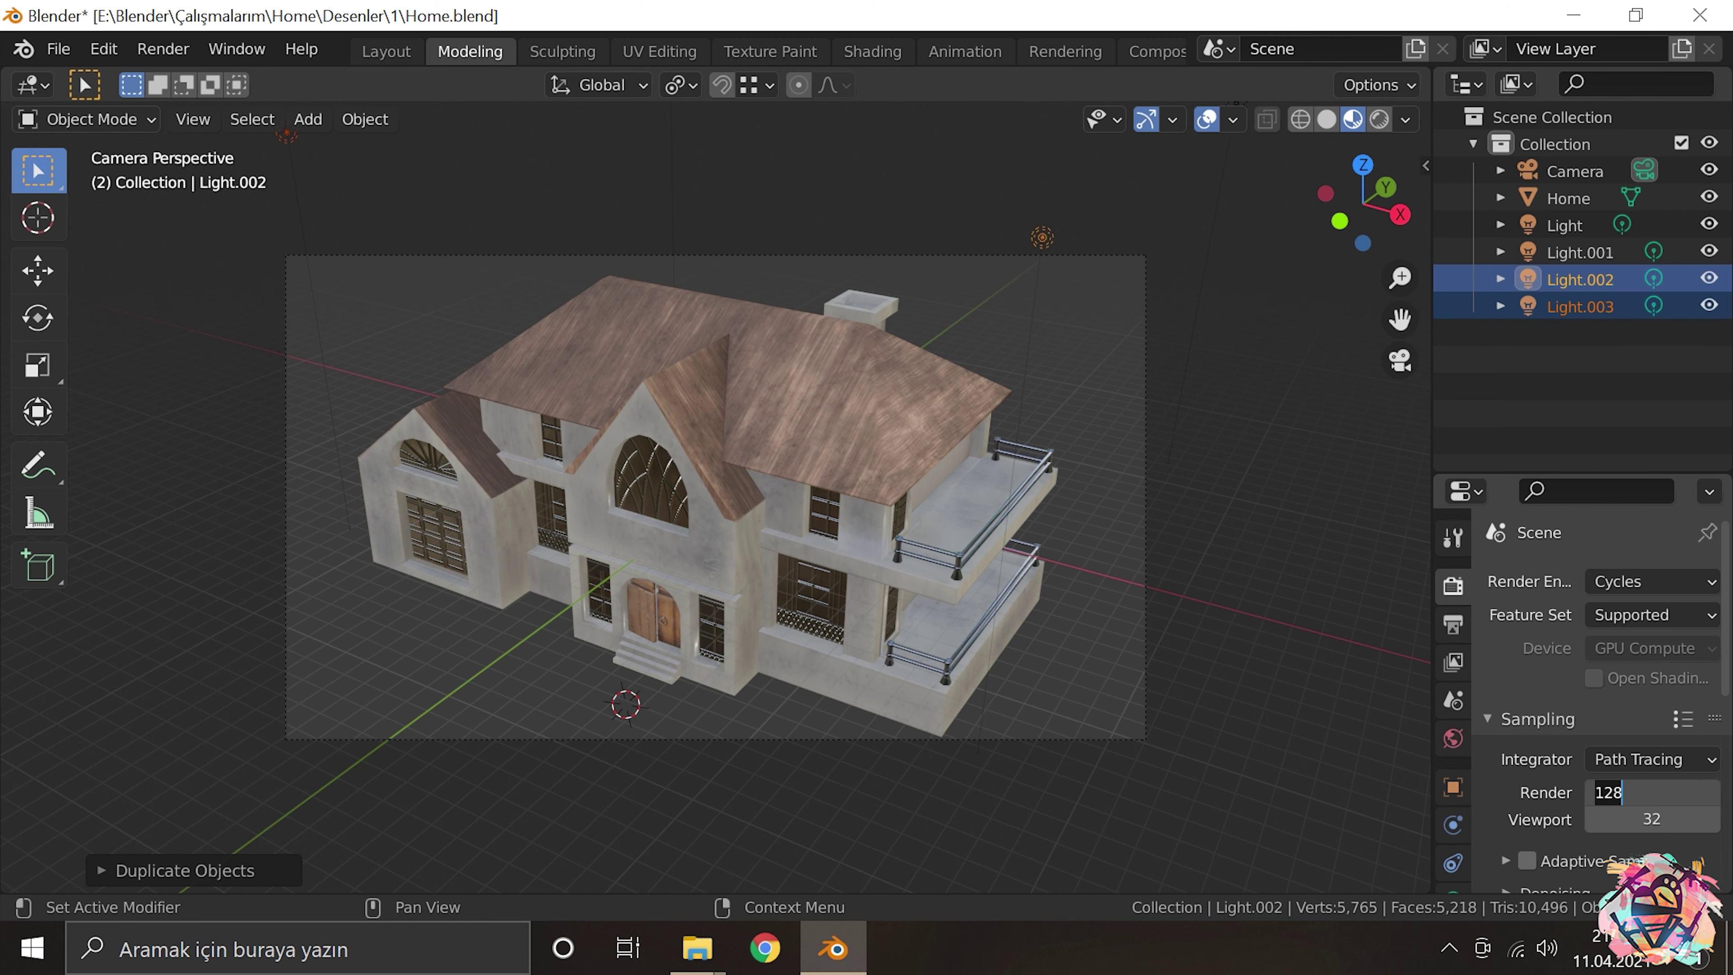
Step: Start a Cycles render of the current frame, then stop it
left_click(163, 49)
left_click(198, 73)
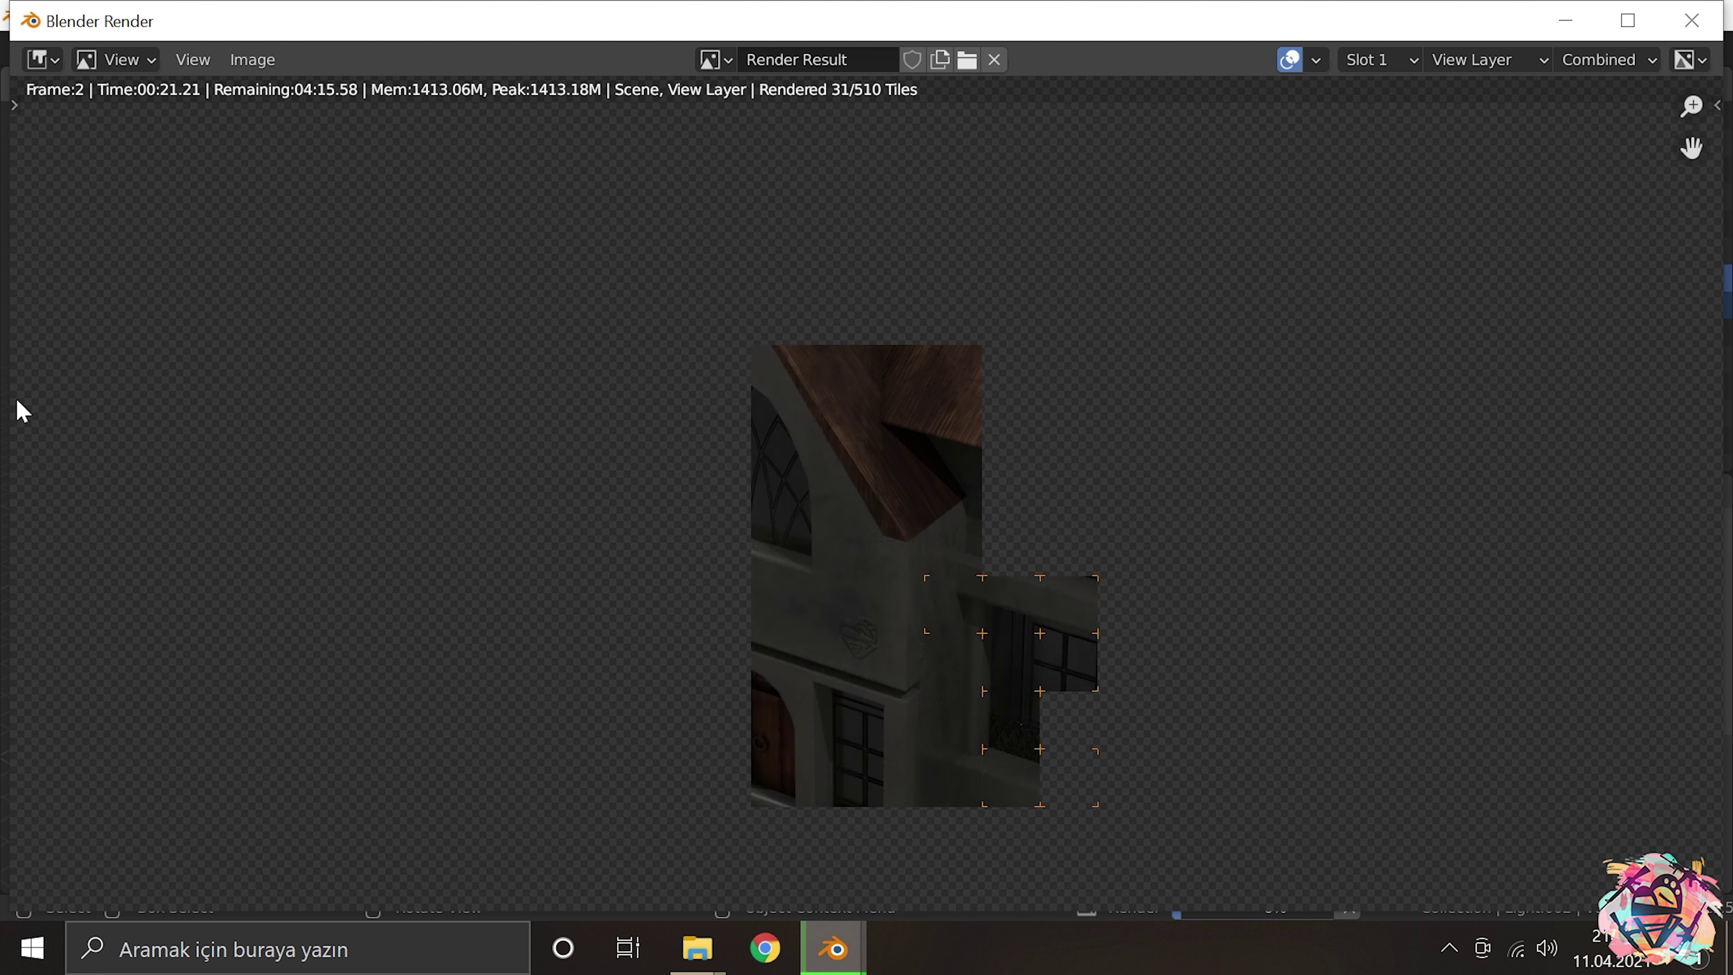
key("Escape")
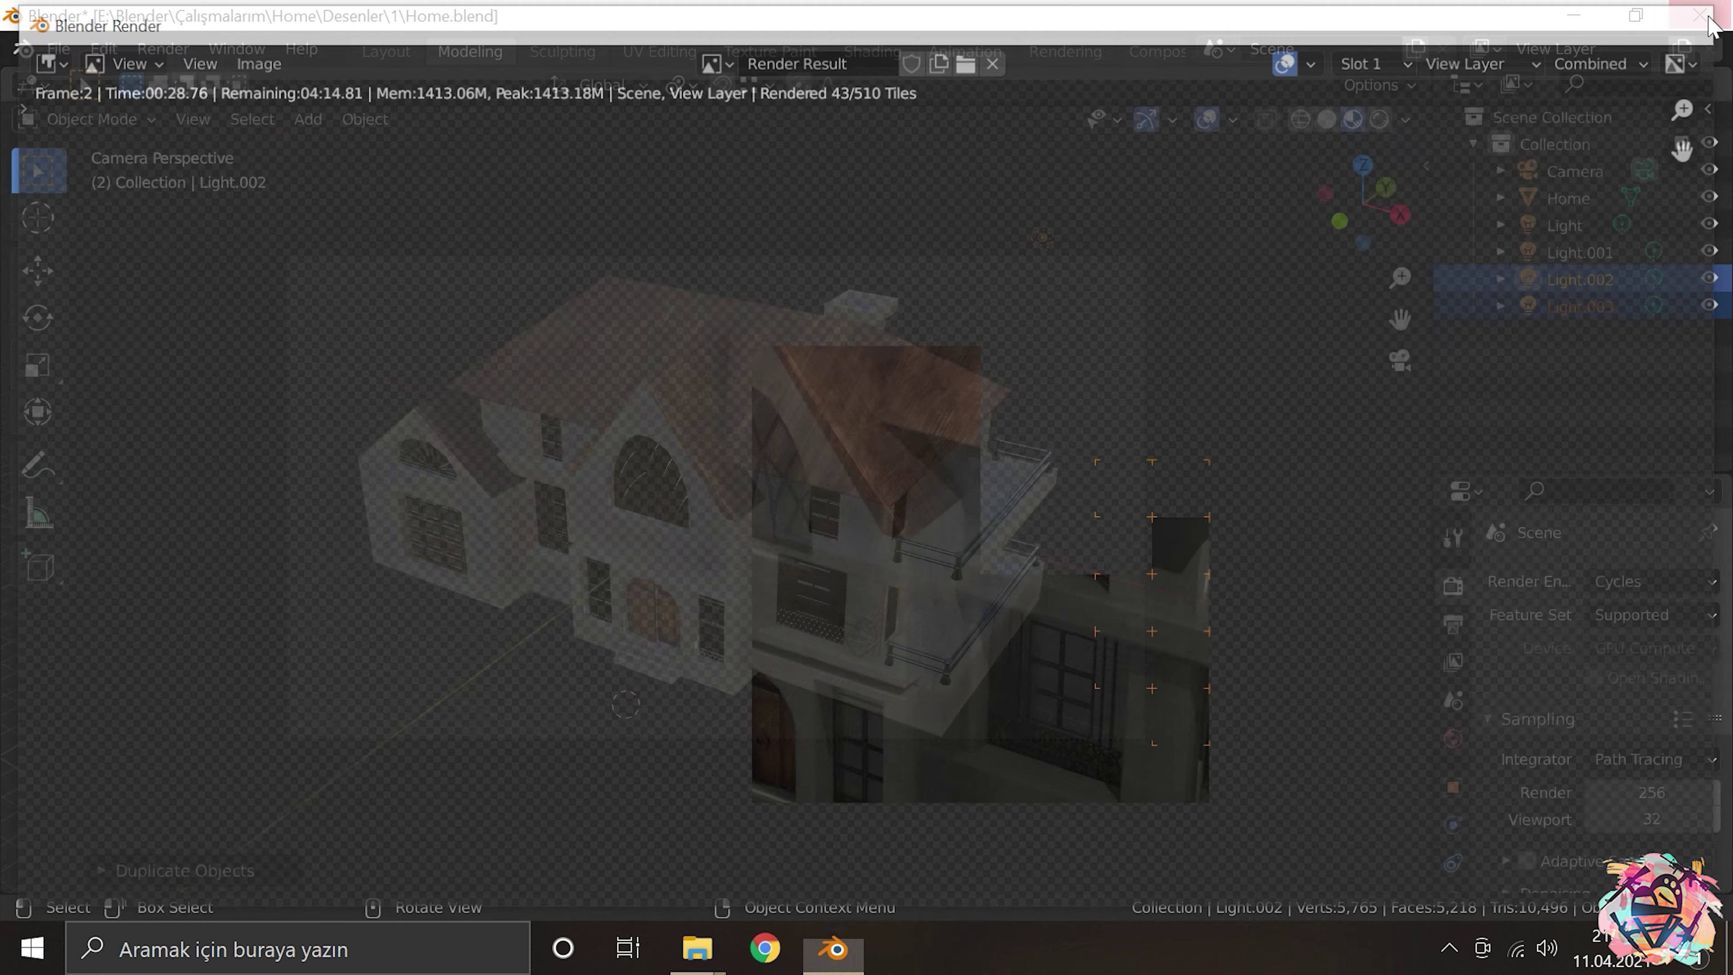
Step: Switch the render engine to Eevee, render the frame, and close the result
left_click(1665, 575)
left_click(1600, 611)
left_click(163, 49)
left_click(201, 74)
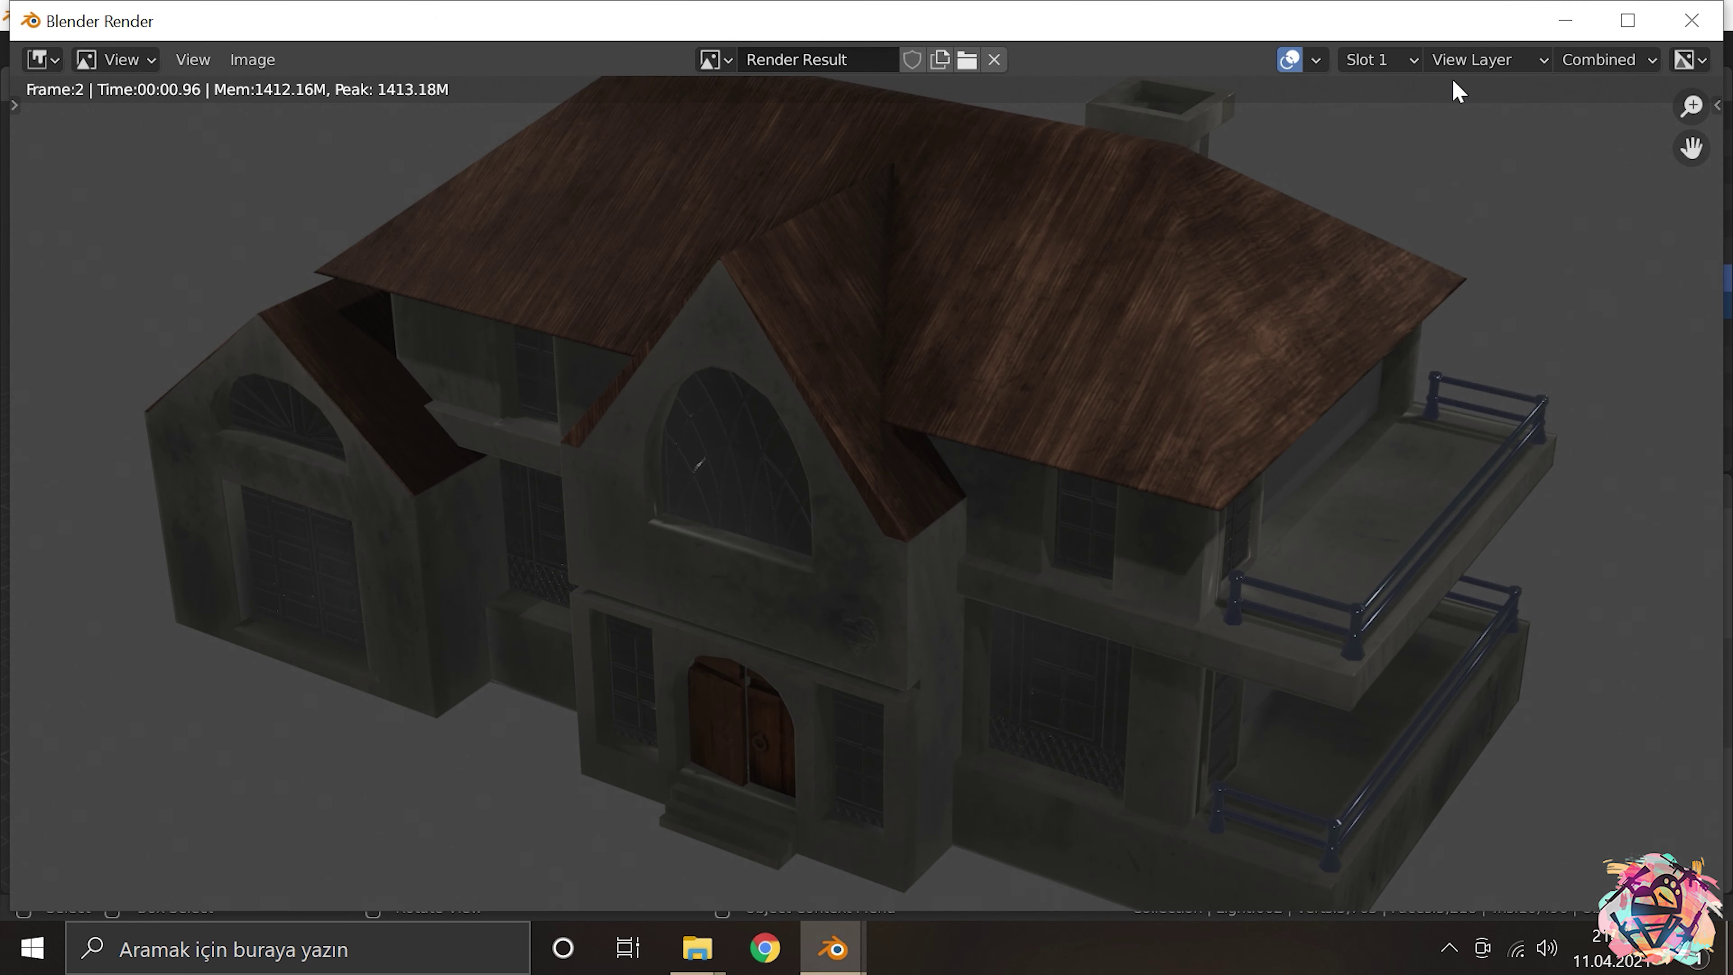
key("Escape")
left_click_drag(1228, 341, 1063, 284)
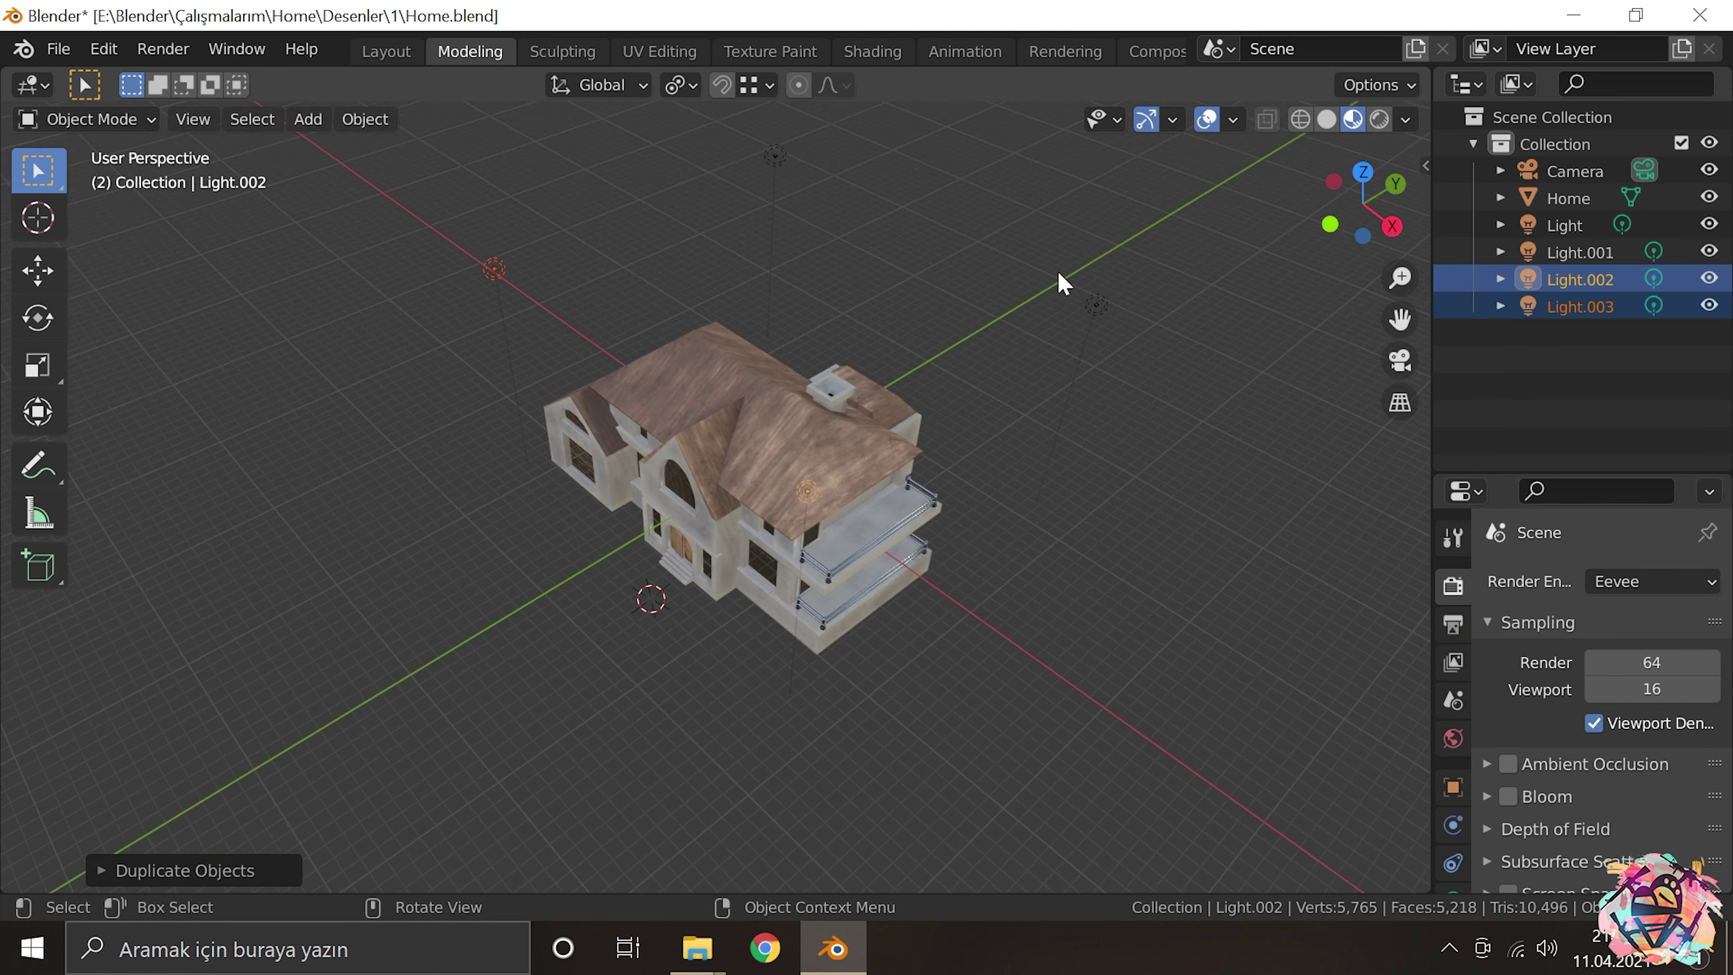
Step: Try lowering the selected lights vertically, cancel, and return to the right side view
key("KP_3")
key("g")
key("z")
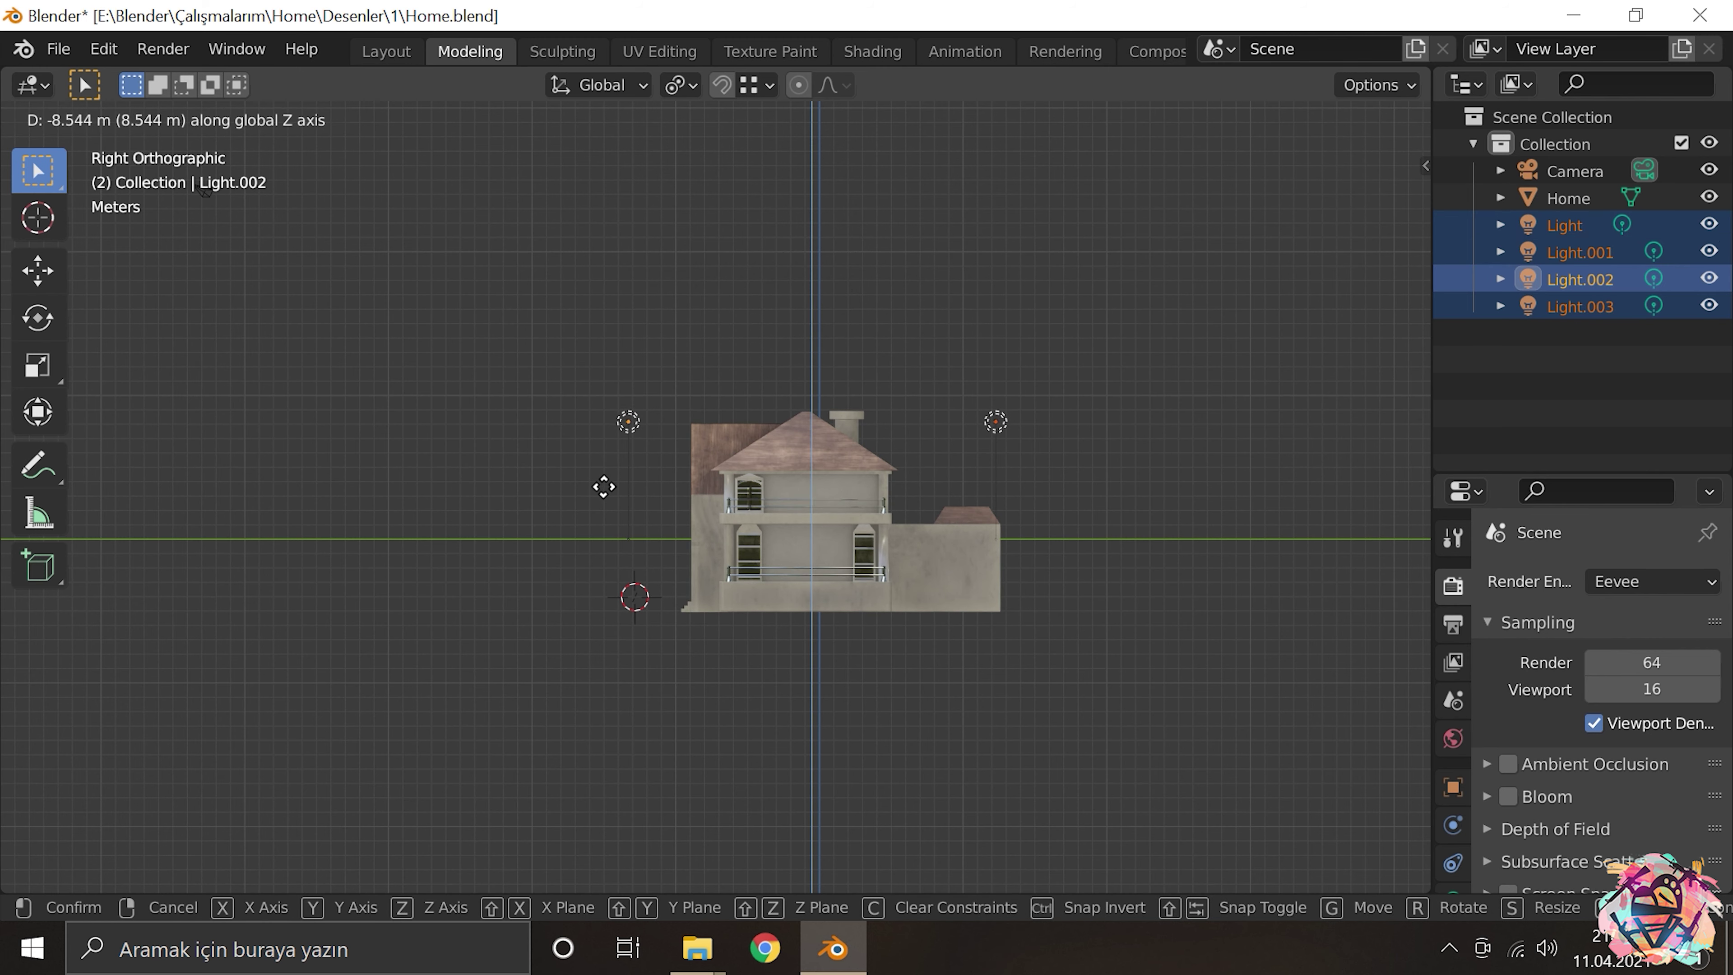
left_click(607, 496)
left_click_drag(606, 496, 639, 523)
key("KP_3")
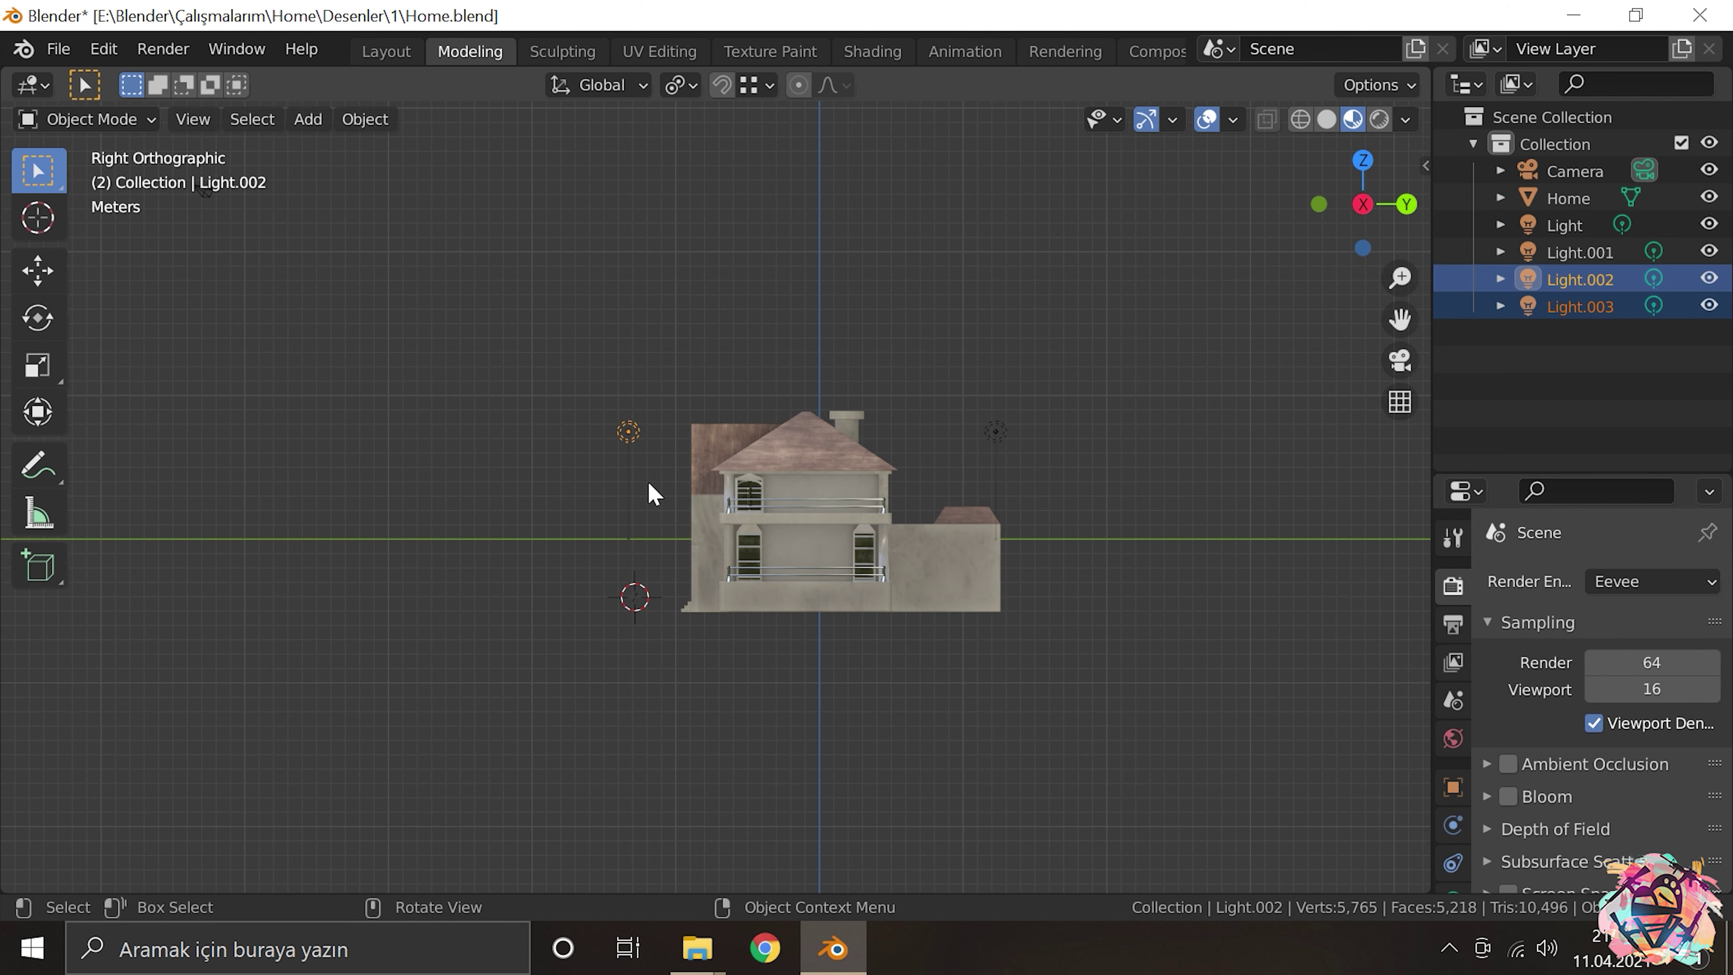
Step: Duplicate the selected lights and place the copies along Y beside the house
key("shift+d")
key("z")
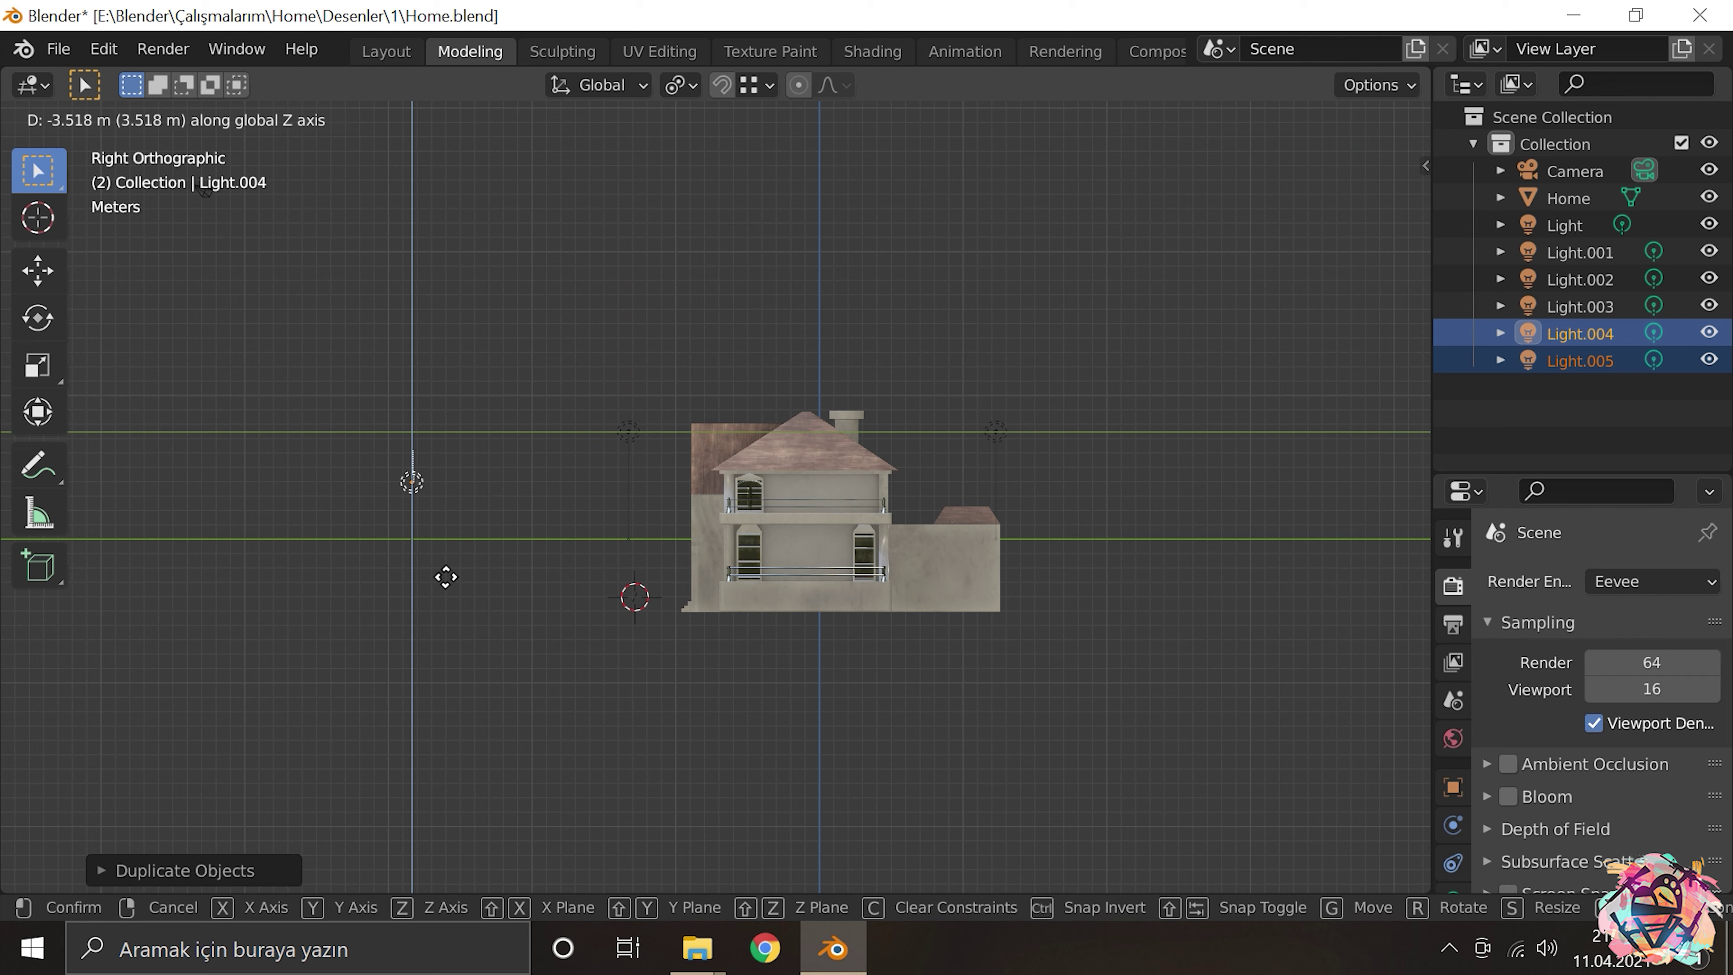
key("y")
left_click(507, 627)
left_click_drag(646, 600, 626, 527)
Step: Duplicate the lights again and place the copies higher above the house
key("shift+d")
key("z")
left_click(635, 440)
key("g")
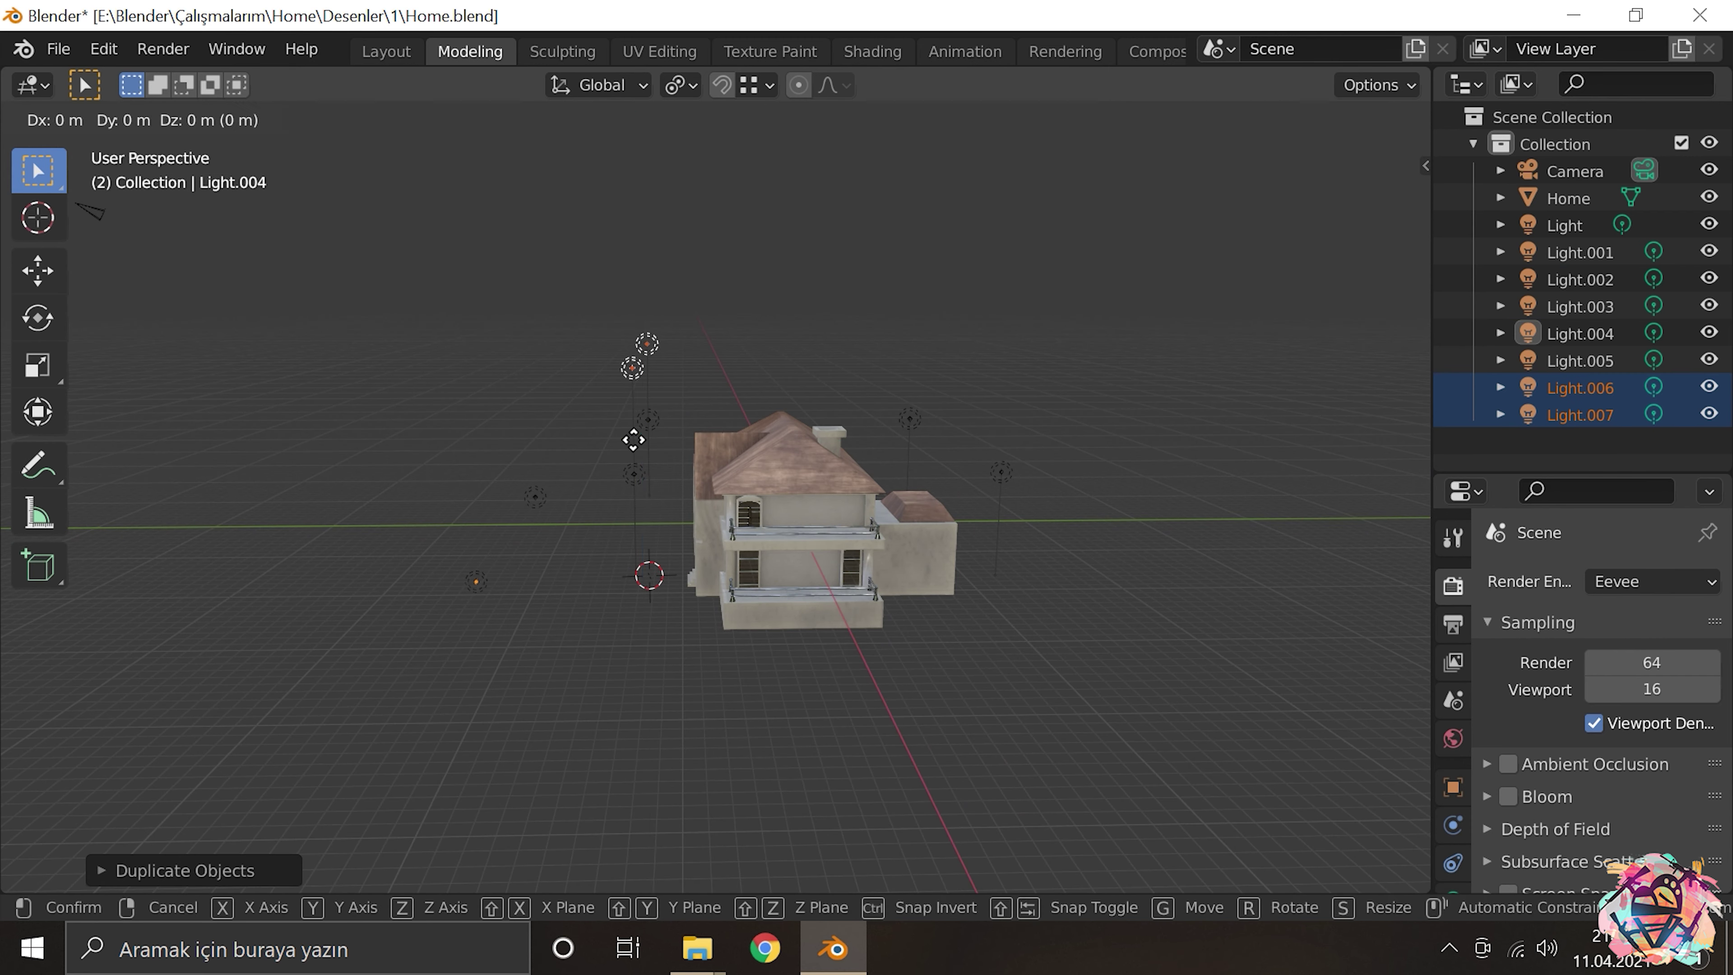
left_click(781, 461)
left_click_drag(607, 507, 599, 576)
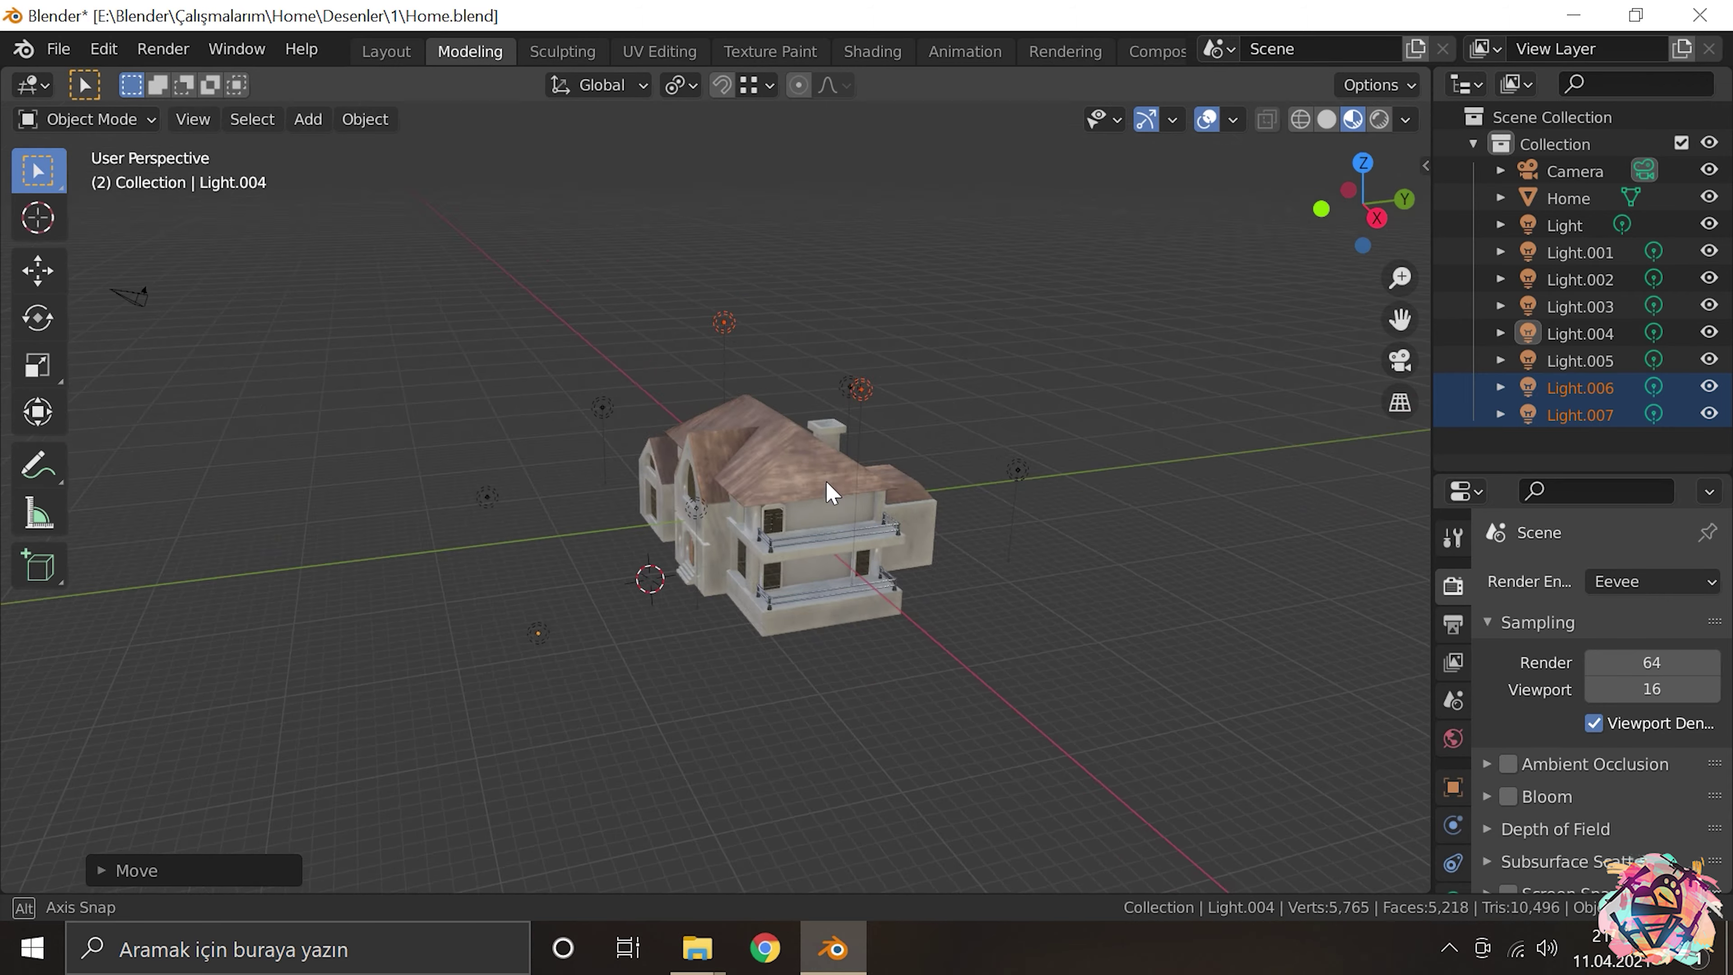
Step: Render an Eevee test image through the camera and close the render window
key("KP_1")
key("KP_0")
key("F12")
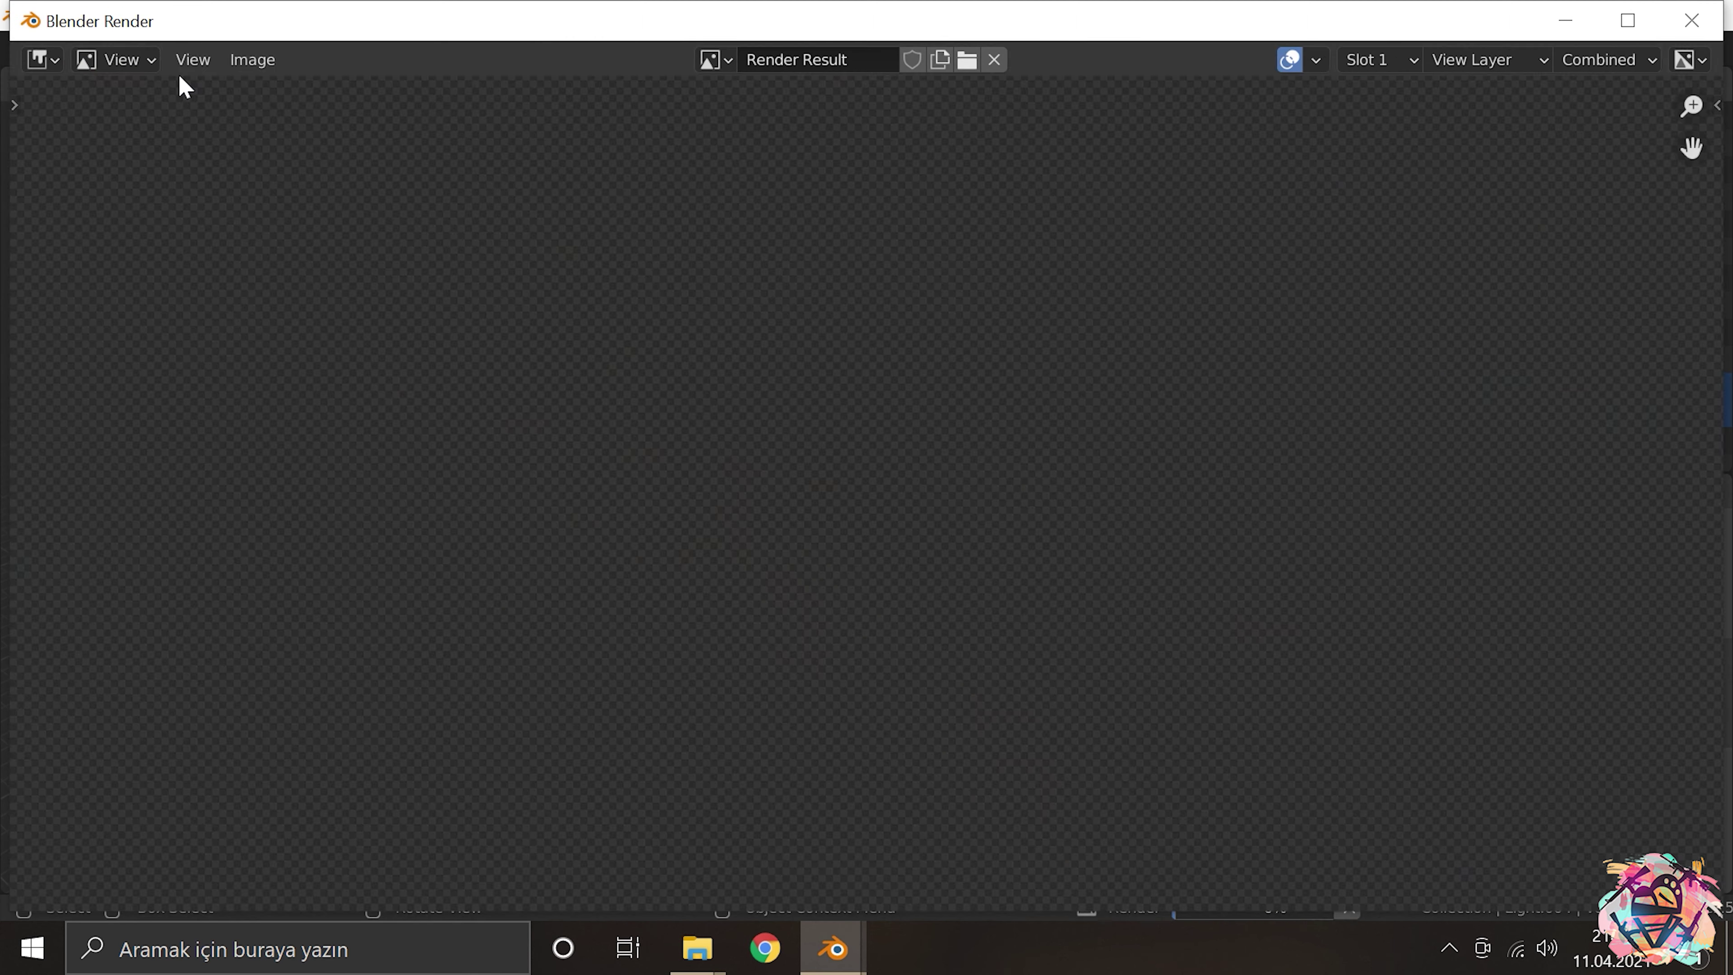
scroll("down", 3)
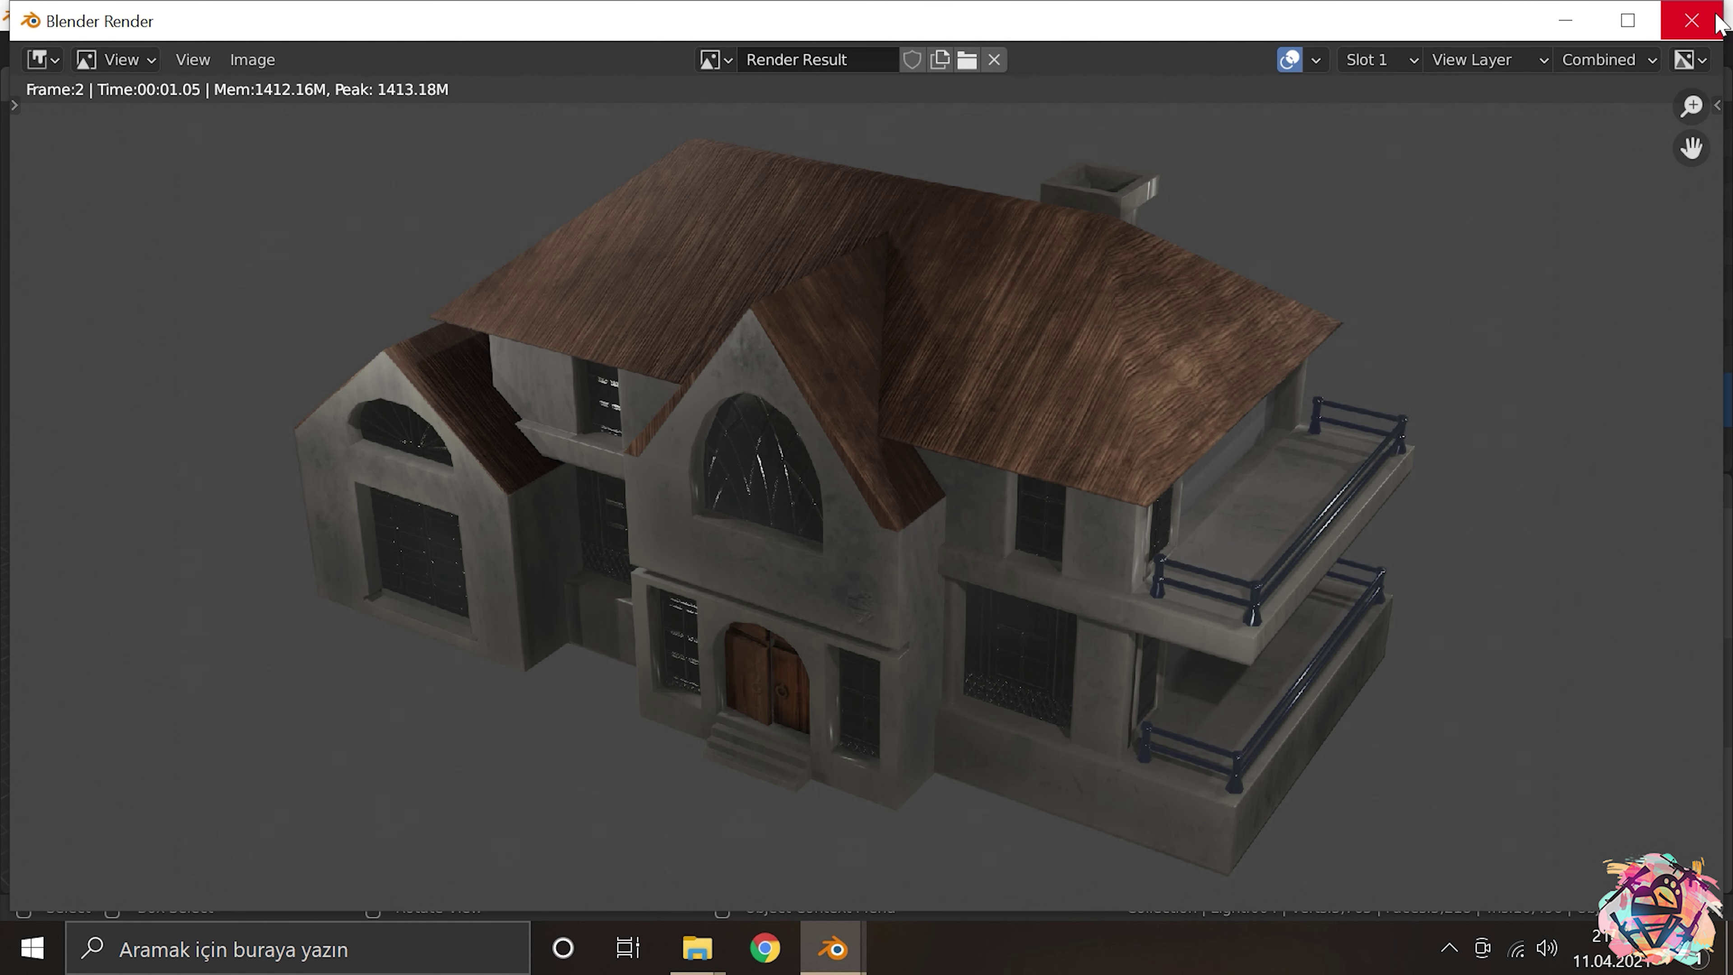
left_click(1716, 17)
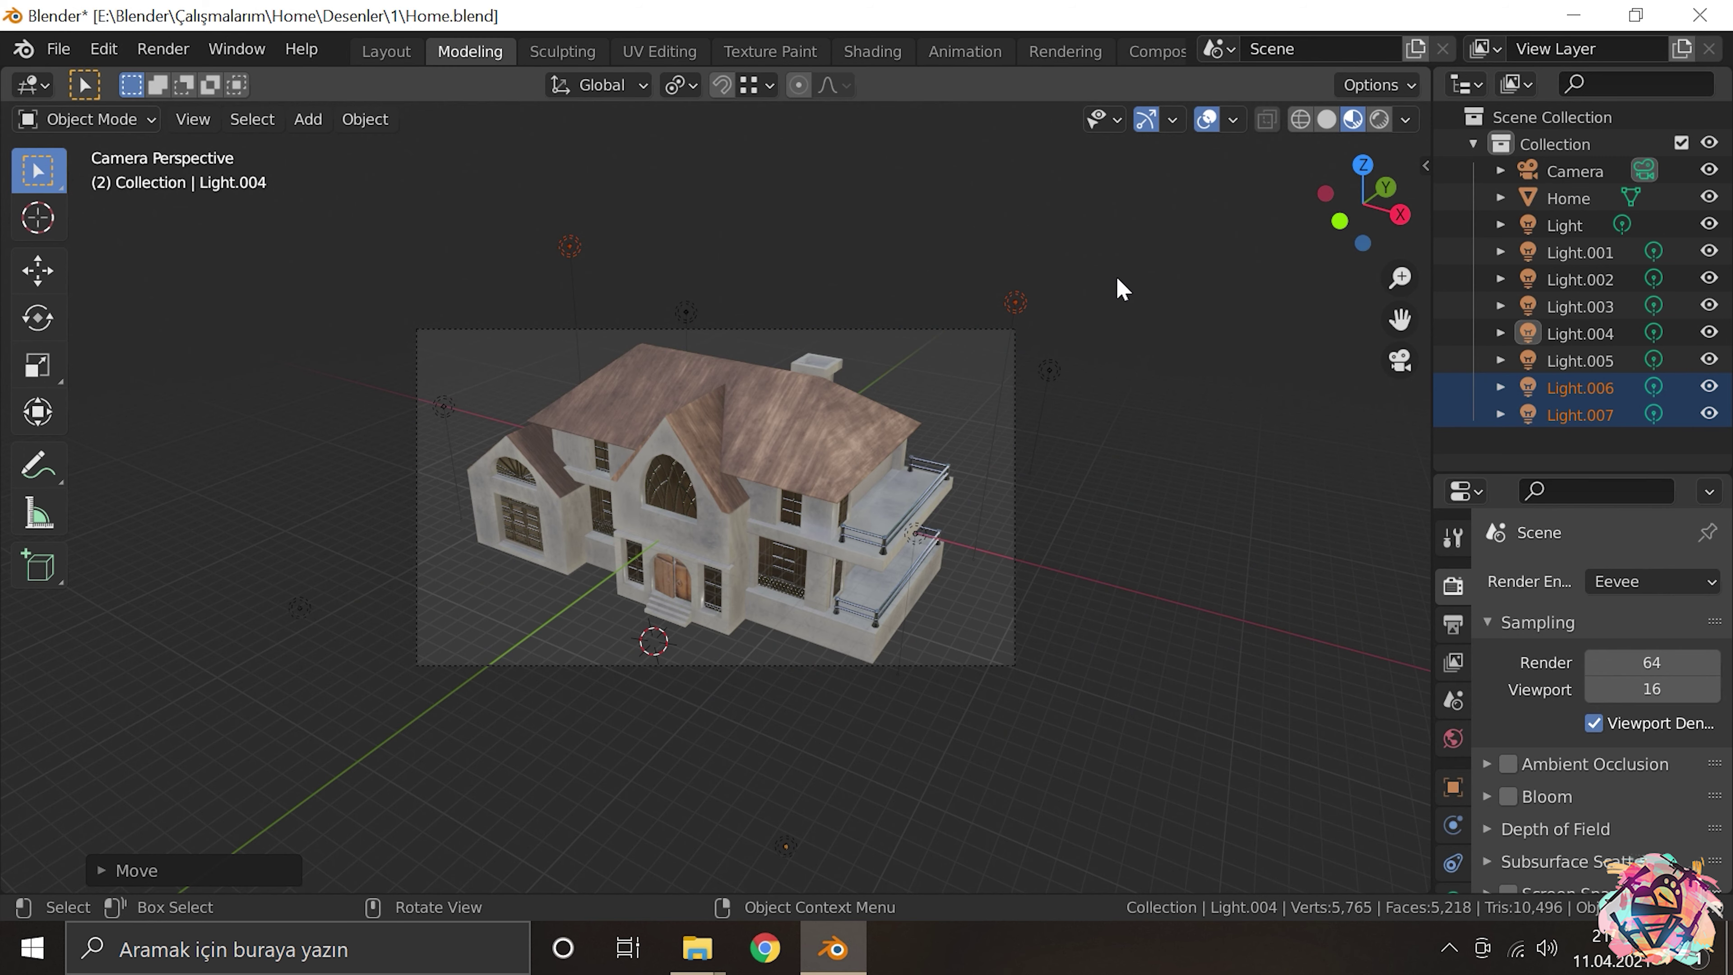
key("KP_1")
key("shift+d")
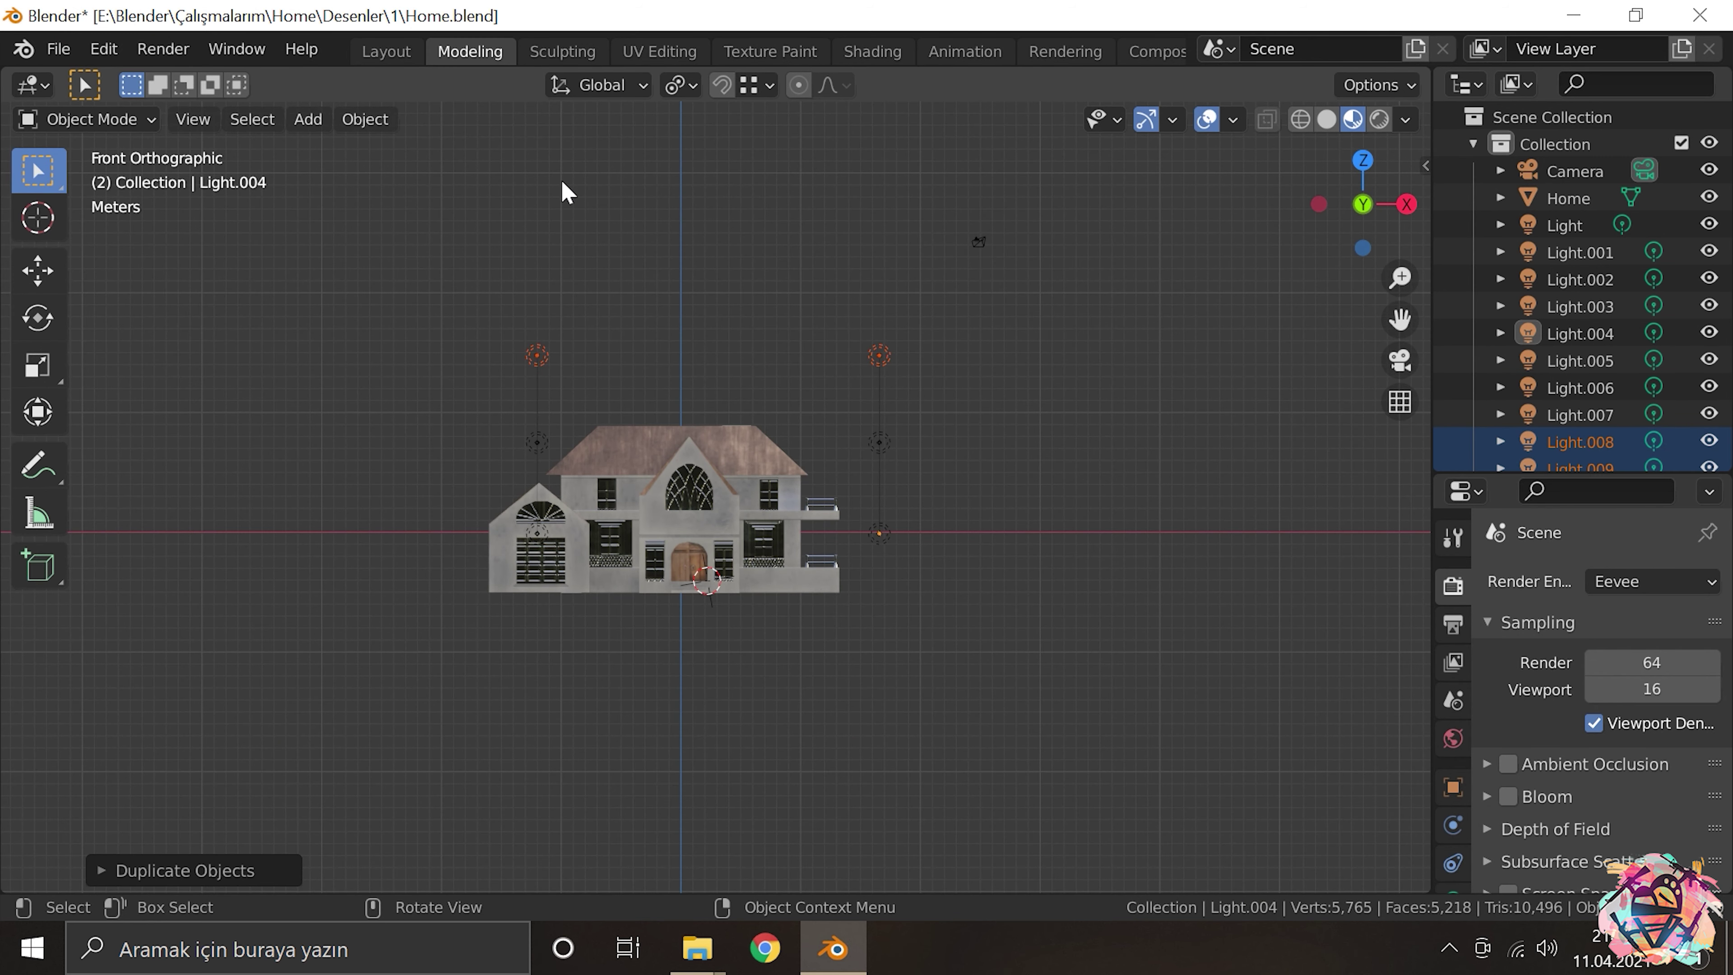
Step: Add a plane, scale it up into a ground surface, and move it down
key("shift+a")
left_click(669, 179)
left_click_drag(655, 205, 641, 454)
scroll("down", 3)
key("s")
left_click(641, 609)
key("g")
key("z")
left_click(831, 312)
Step: In front view, lower the plane vertically to sit flush at the house's base
left_click_drag(831, 312, 880, 418)
key("KP_1")
scroll("up", 3)
scroll("up", 3)
key("g")
key("z")
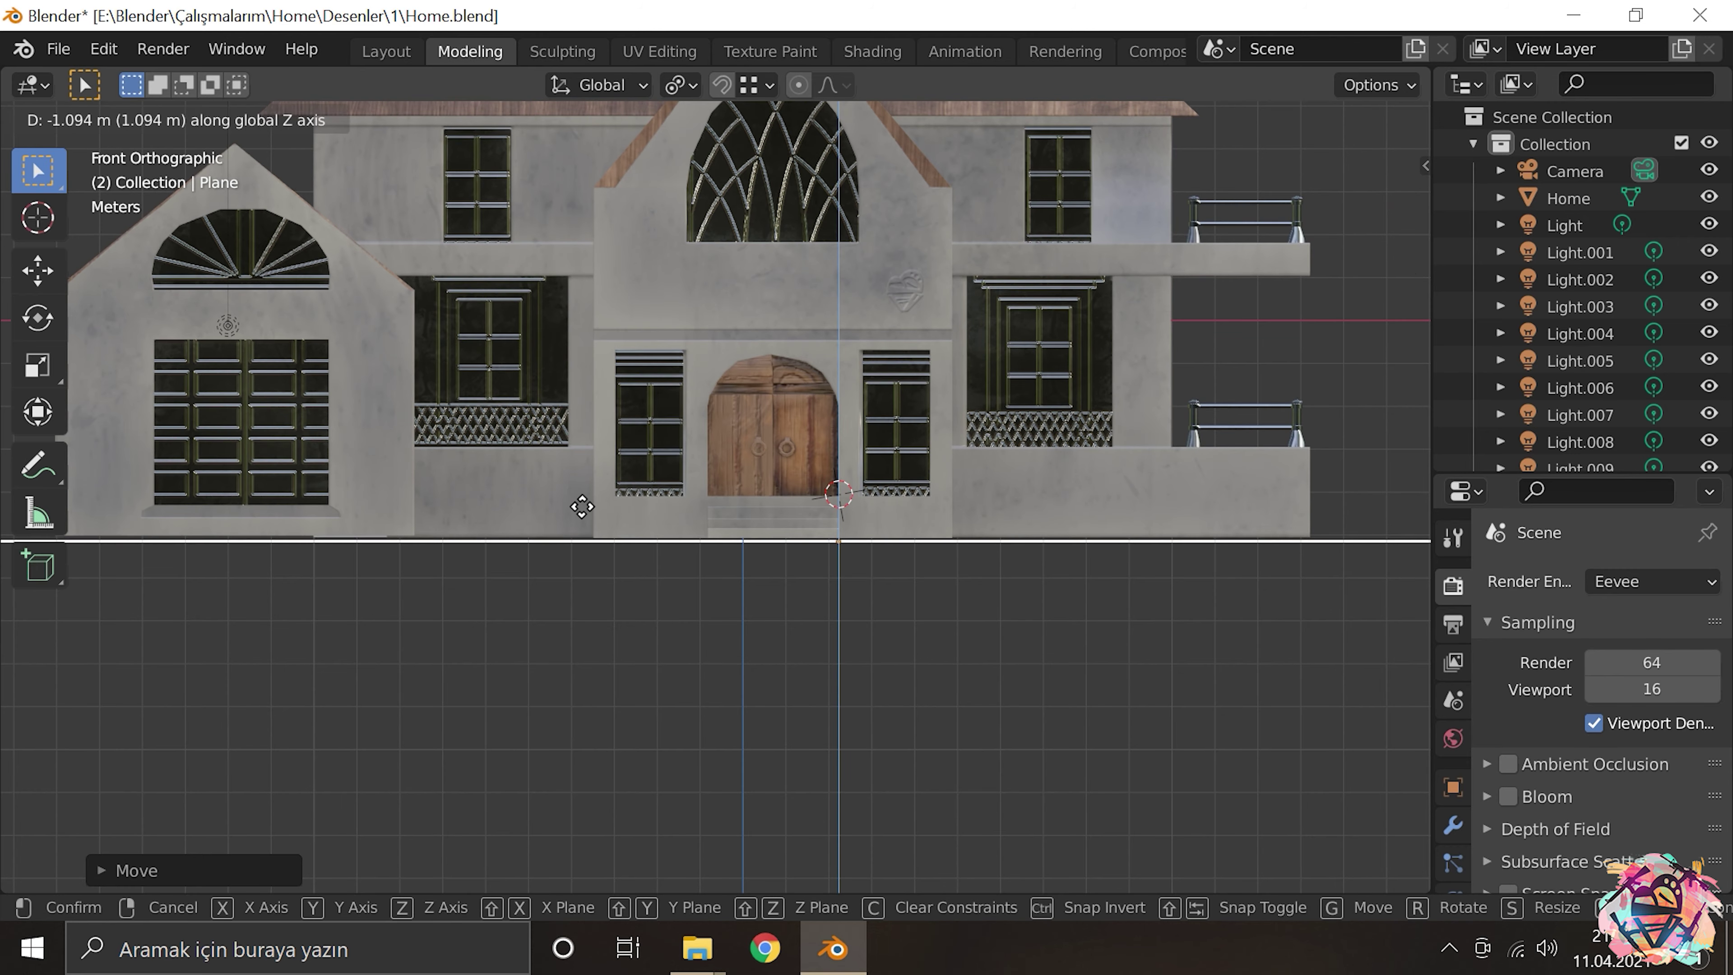
left_click(582, 503)
Step: Enlarge the ground plane further to a scale of 2.70
scroll("up", 3)
key("KP_0")
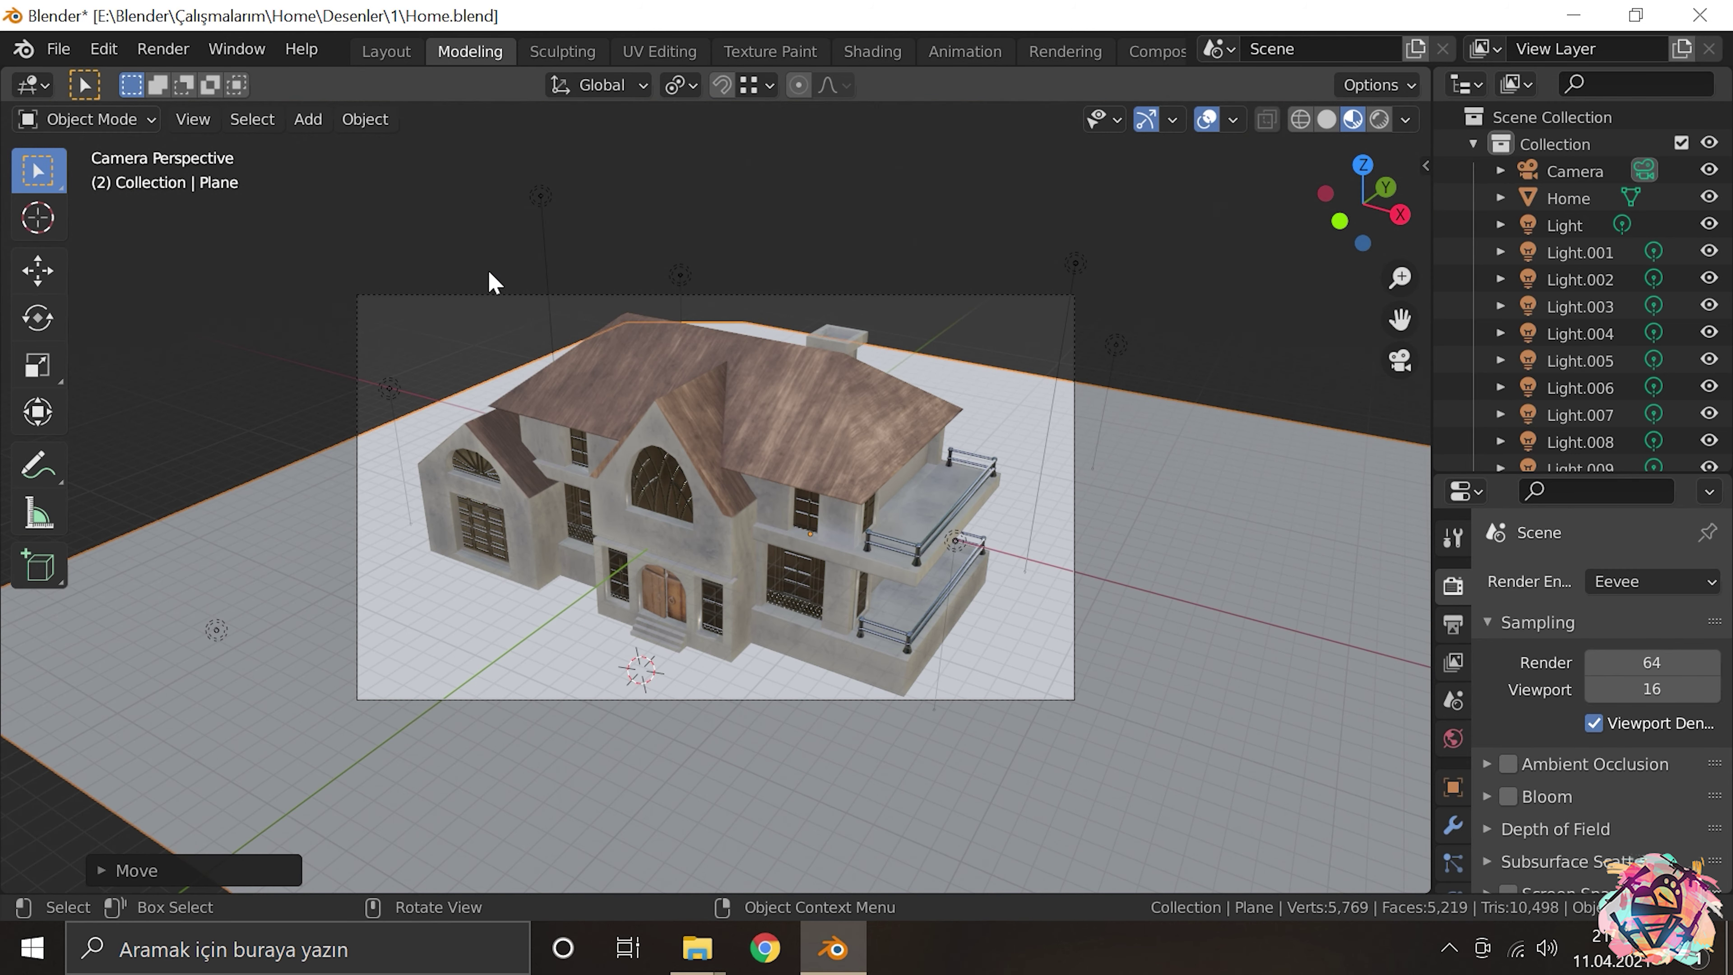
scroll("down", 3)
key("s")
left_click(1234, 476)
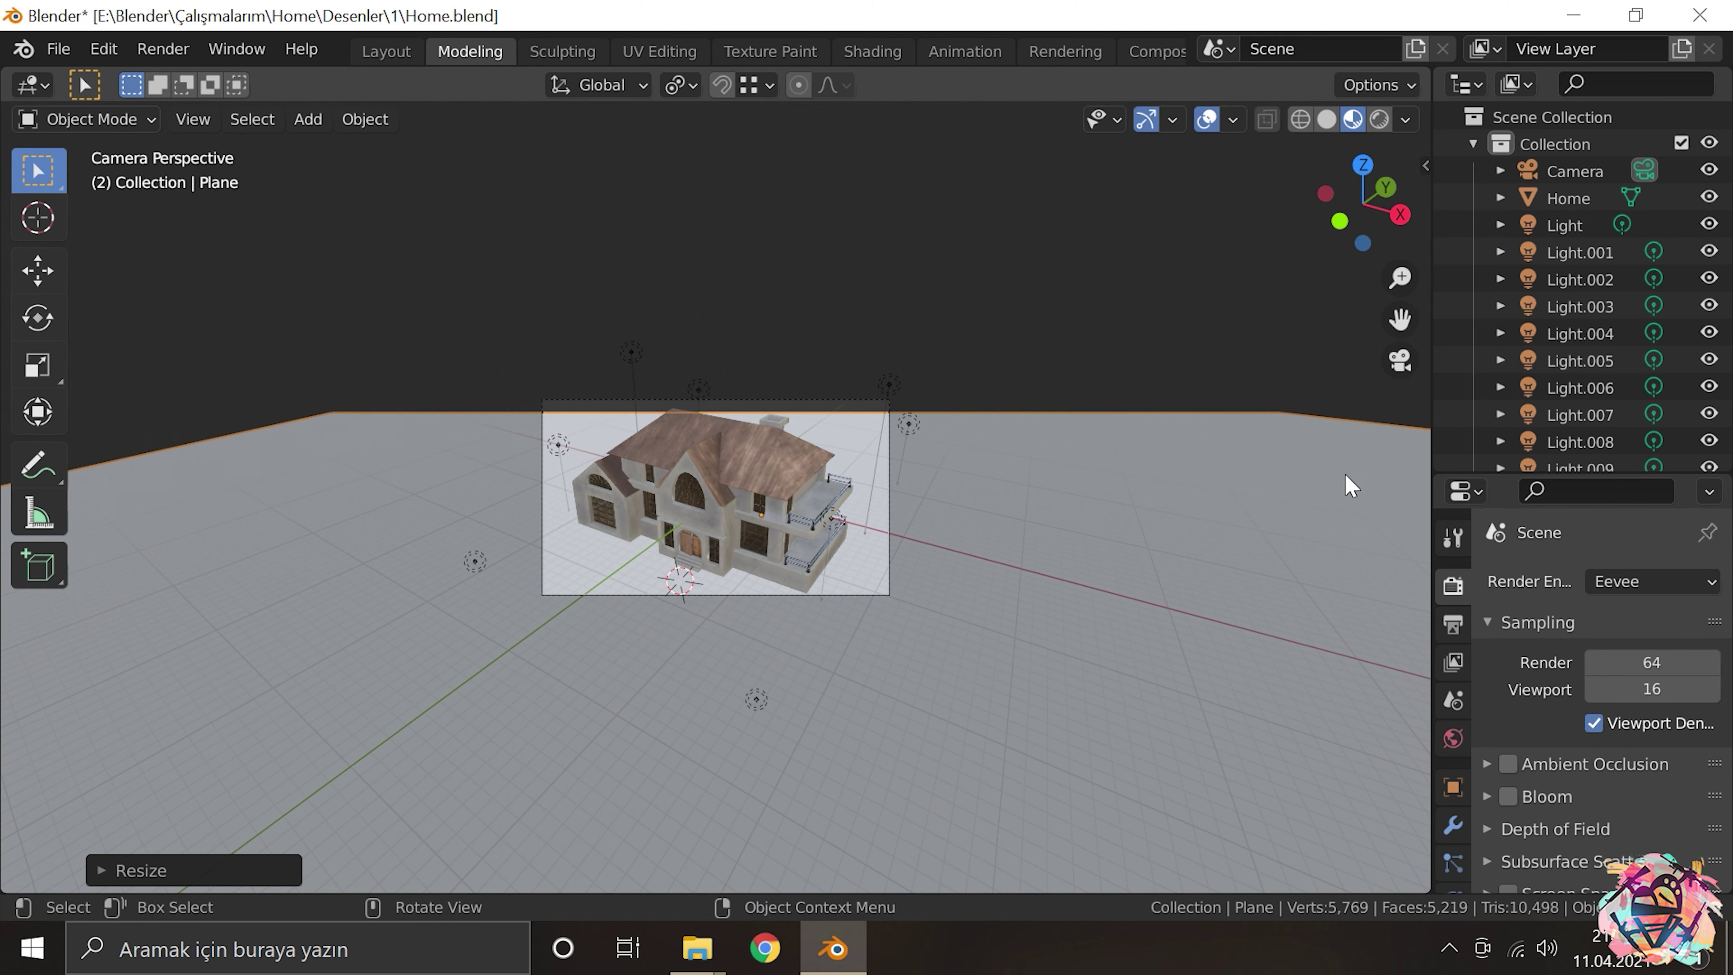
Step: Render an Eevee test of the house on the grey ground and close it
key("F12")
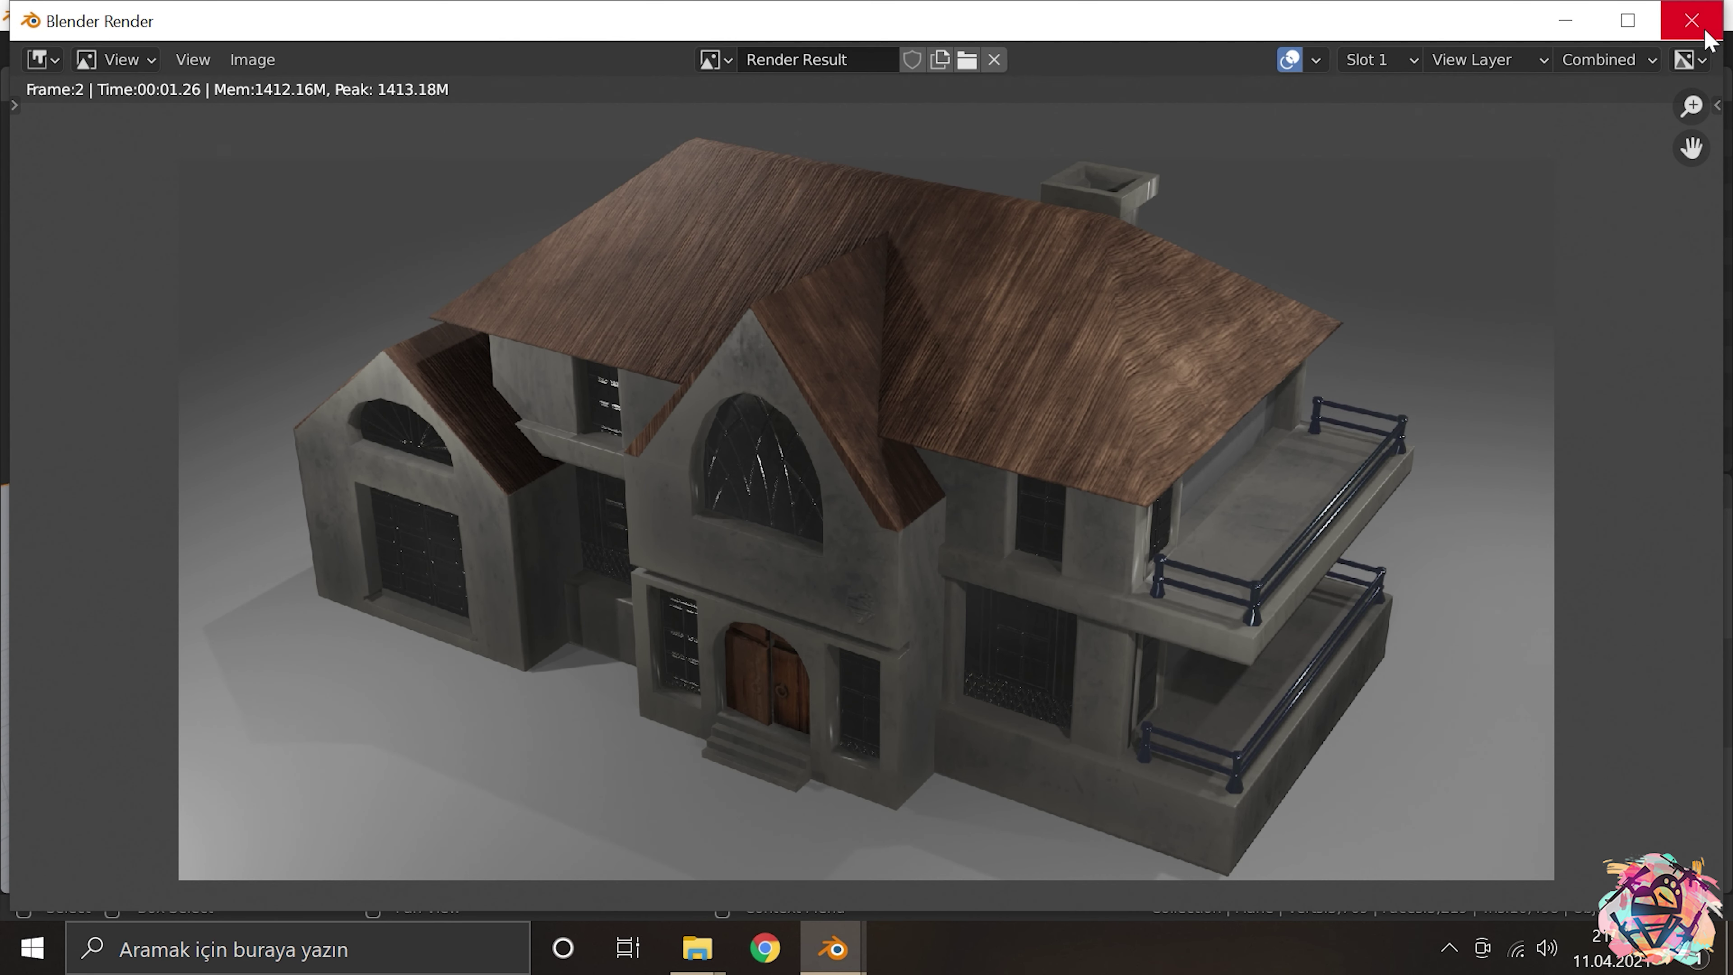
left_click(1692, 20)
scroll("up", 3)
key("shift+a")
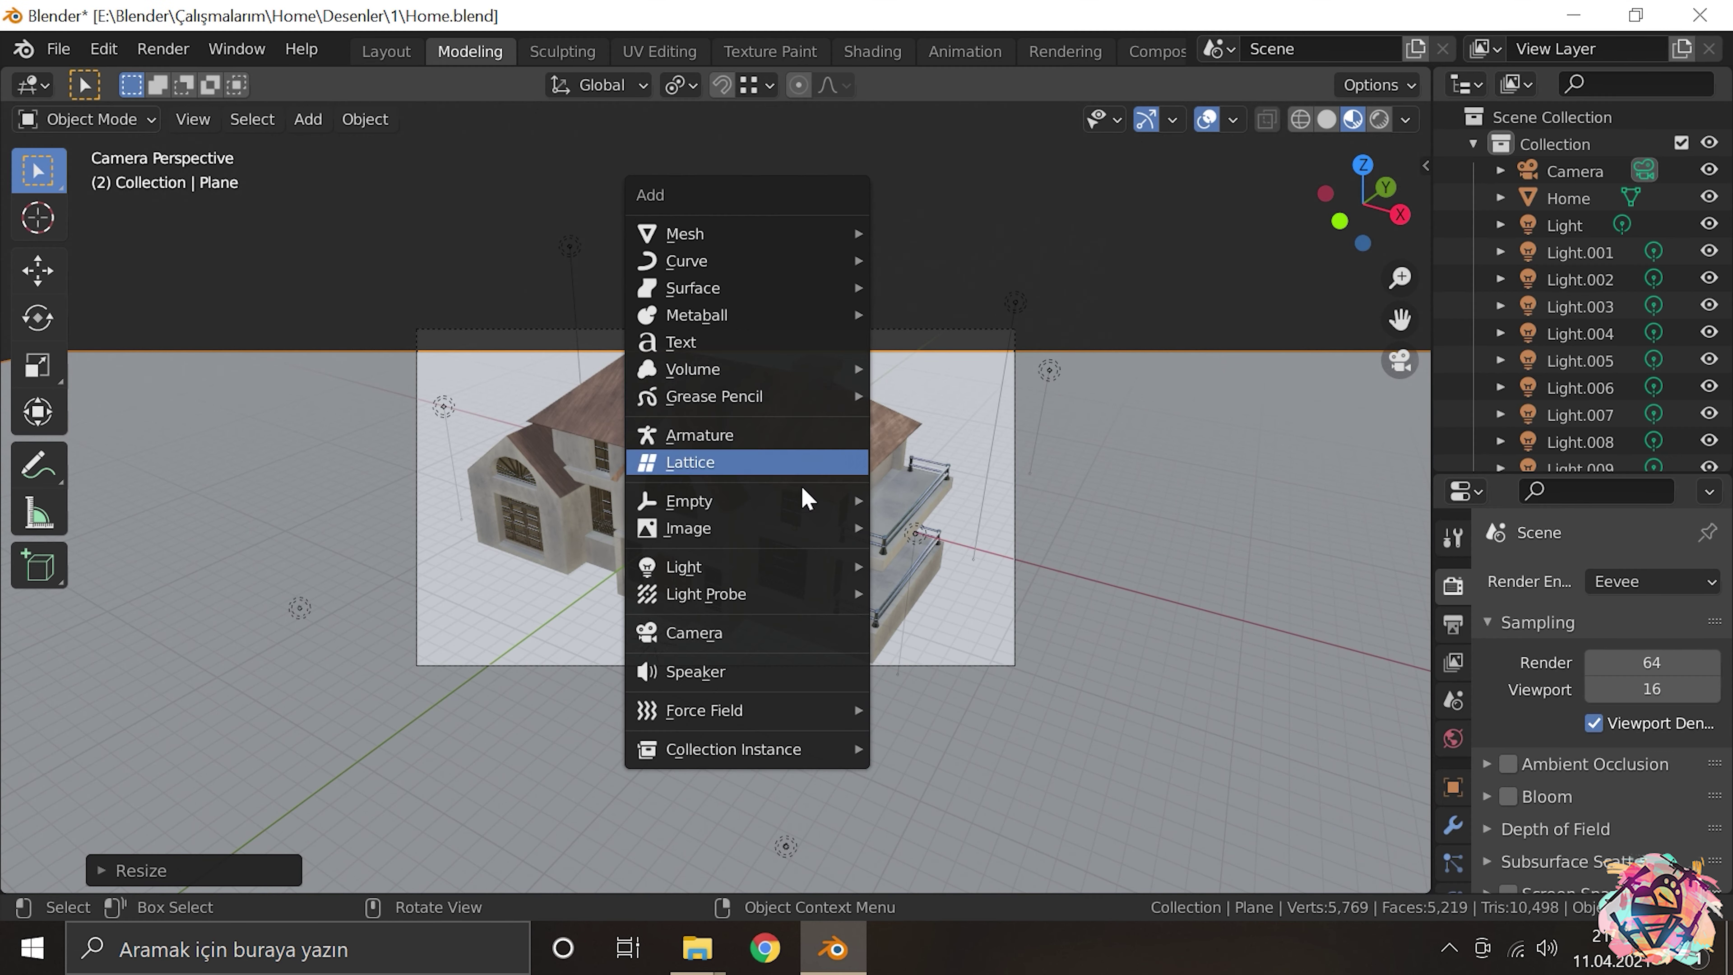
Step: Add a Sun lamp and move it high above the house
left_click(918, 595)
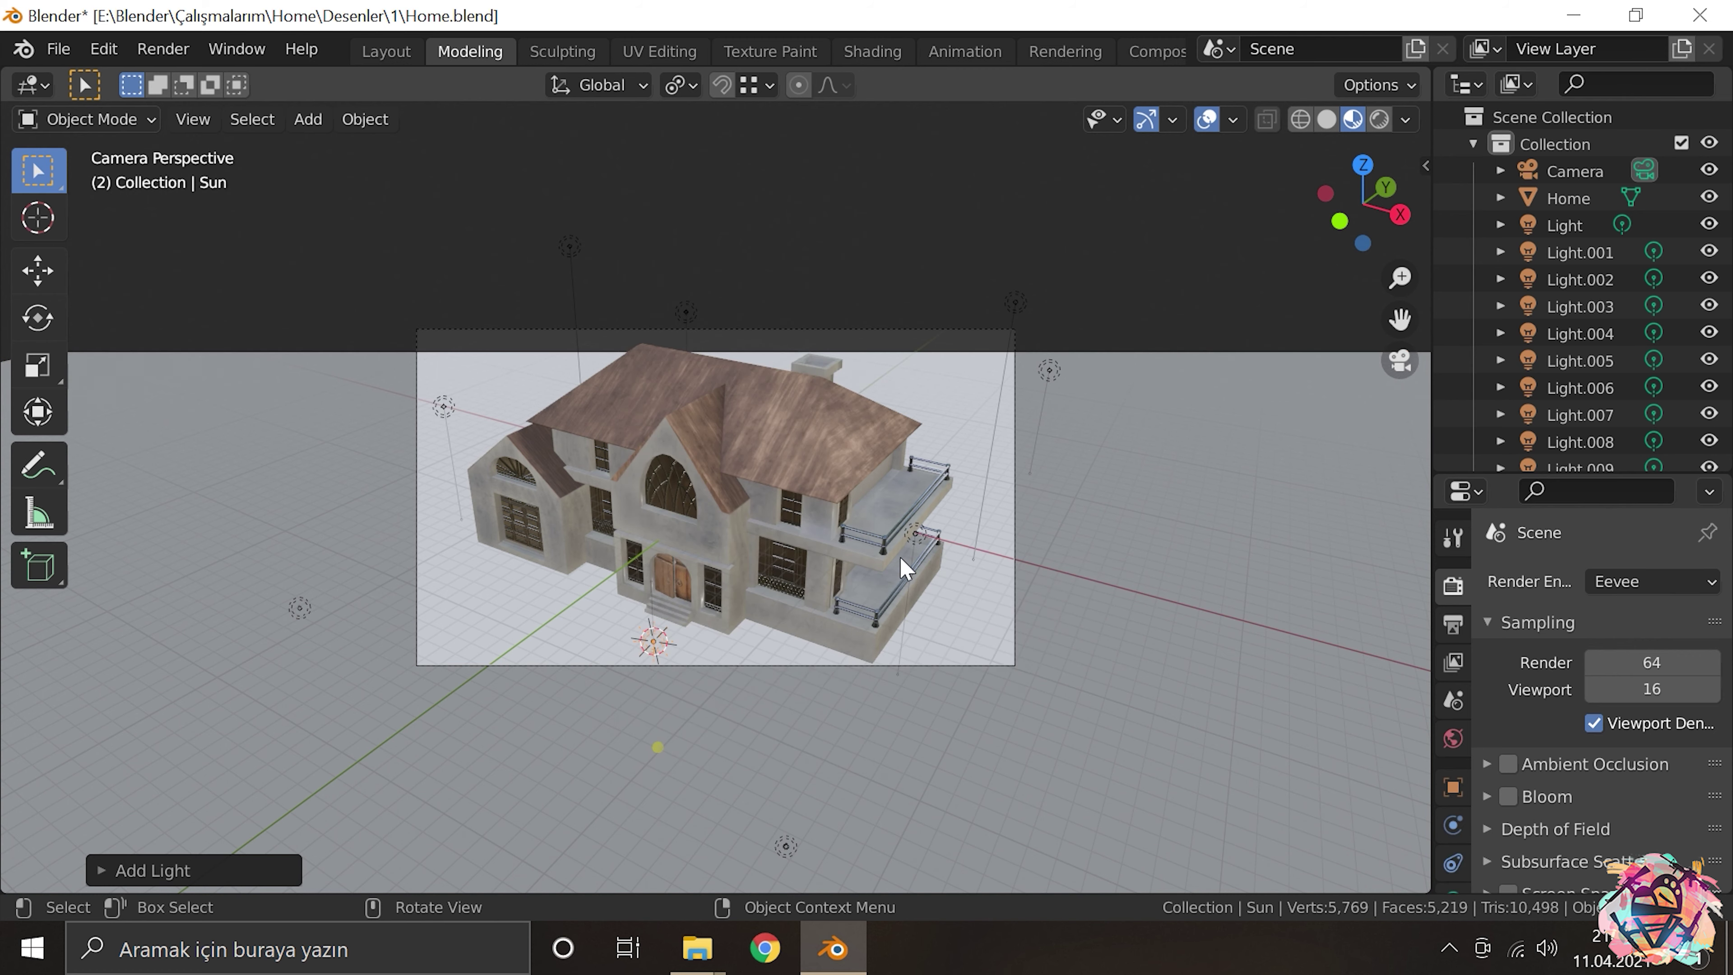
key("g")
key("z")
left_click(818, 127)
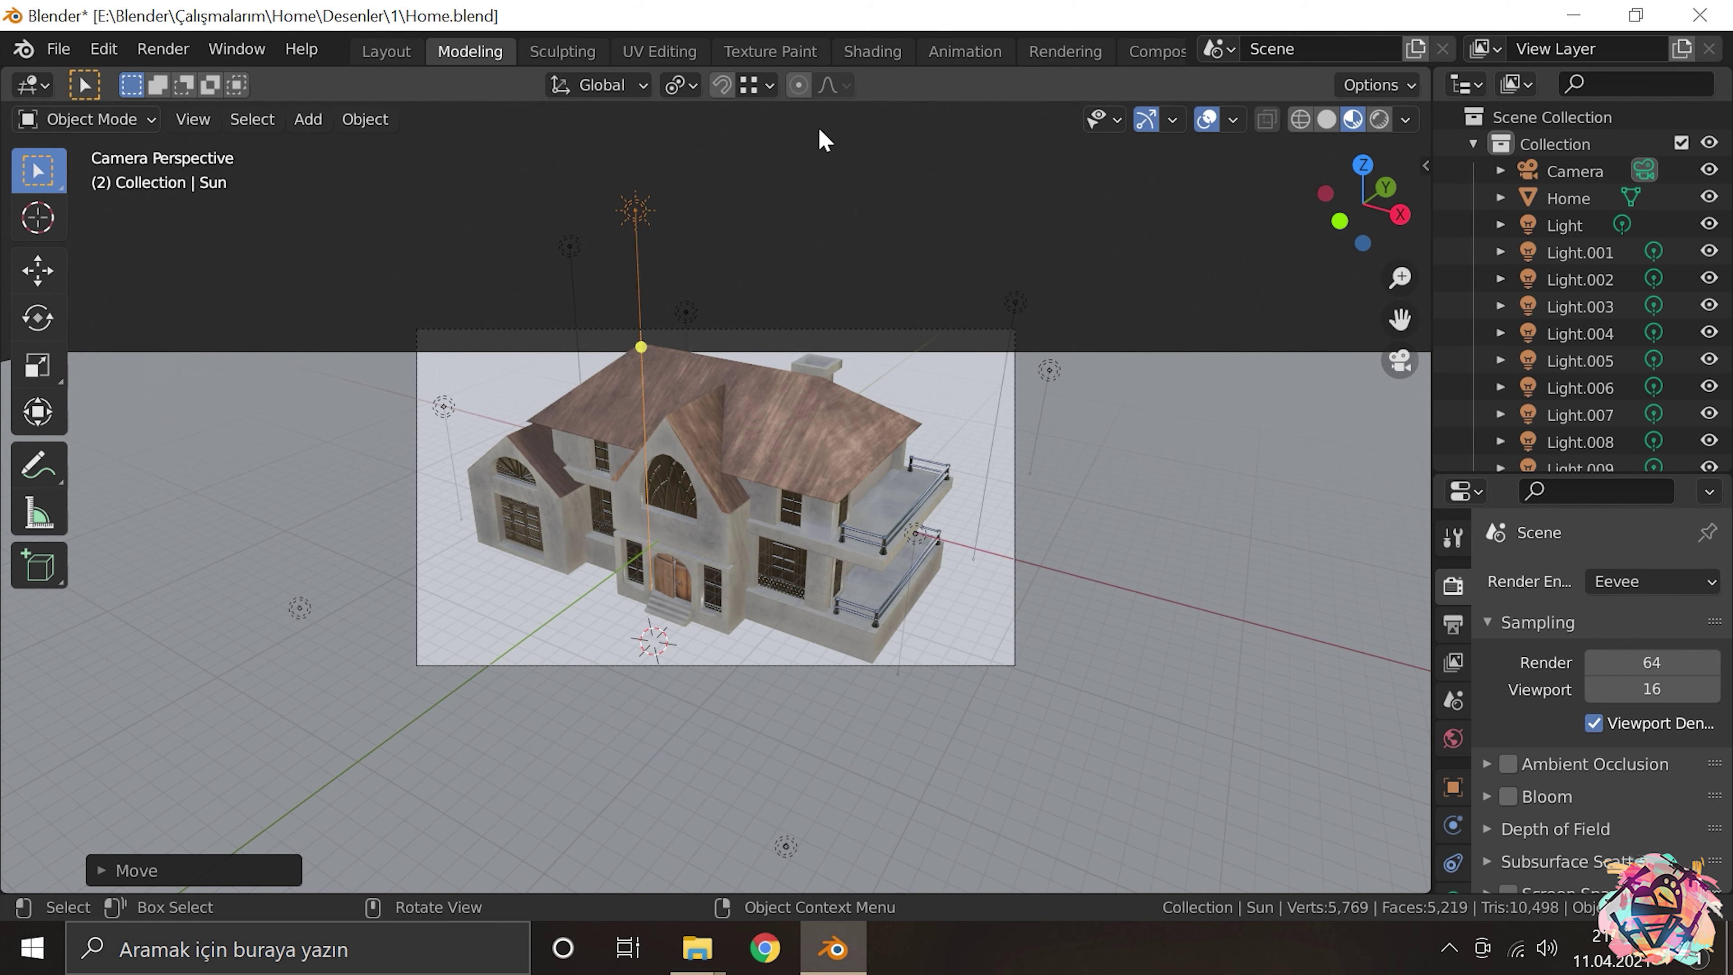
key("KP_1")
scroll("down", 3)
key("g")
key("x")
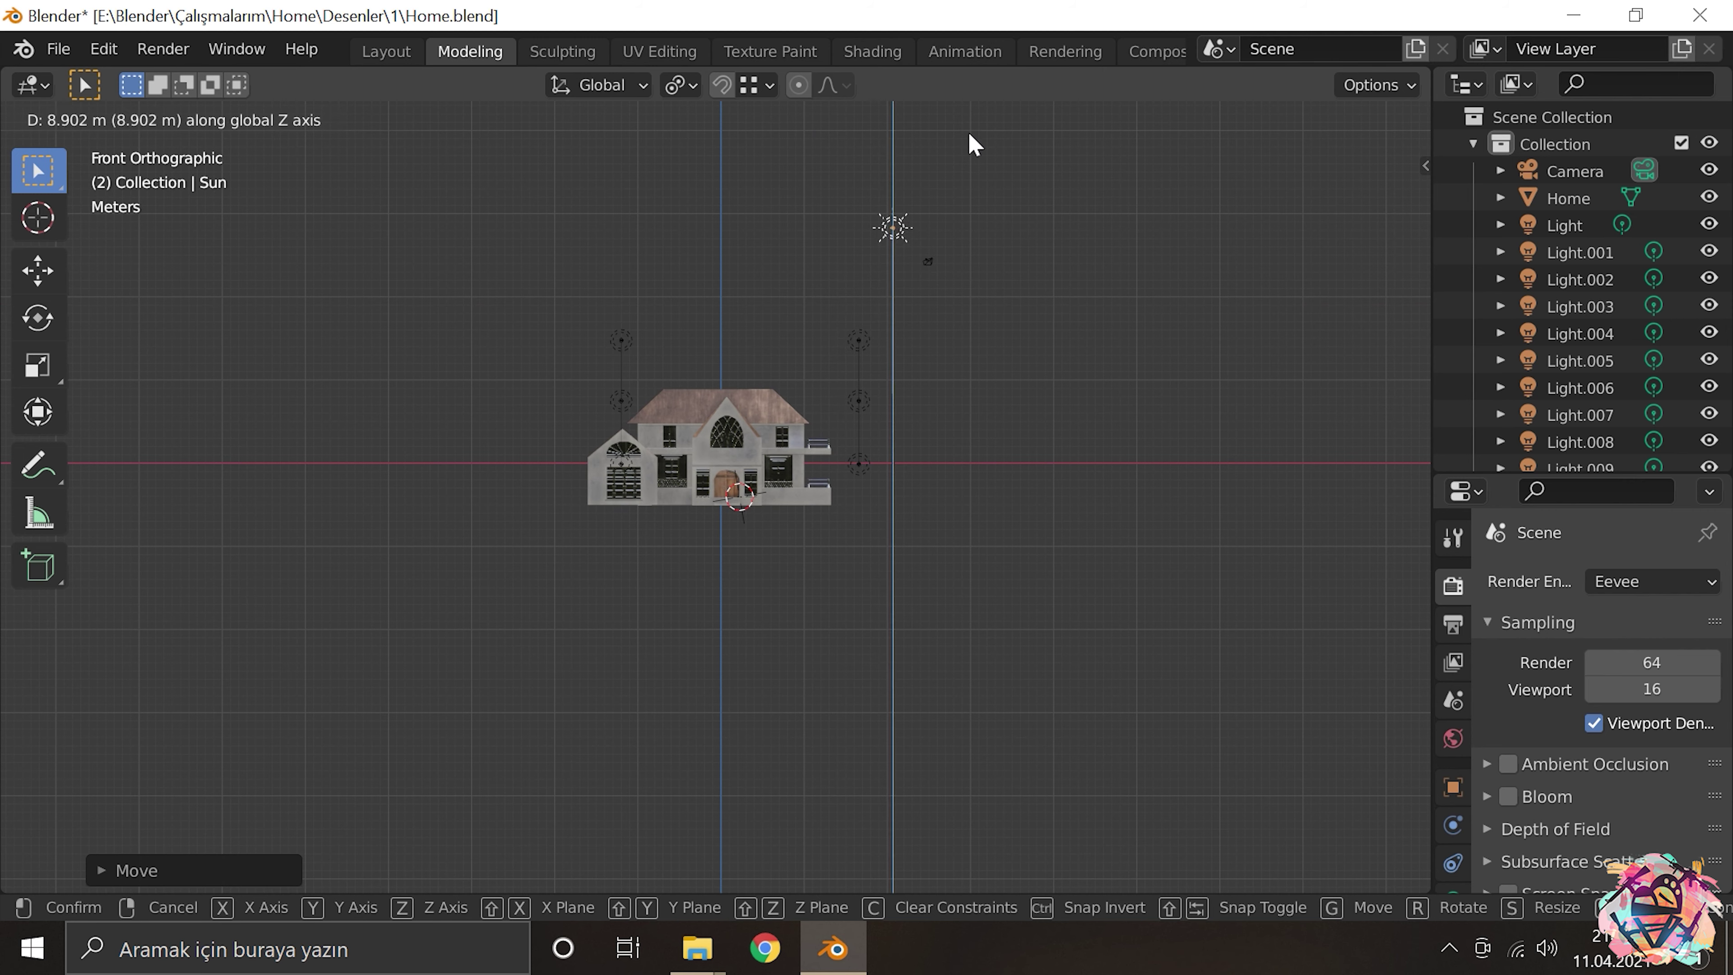
left_click(974, 143)
Step: Aim the sun's light direction and reposition the lamp above the house
scroll("up", 3)
key("KP_0")
scroll("up", 3)
left_click_drag(887, 243, 836, 251)
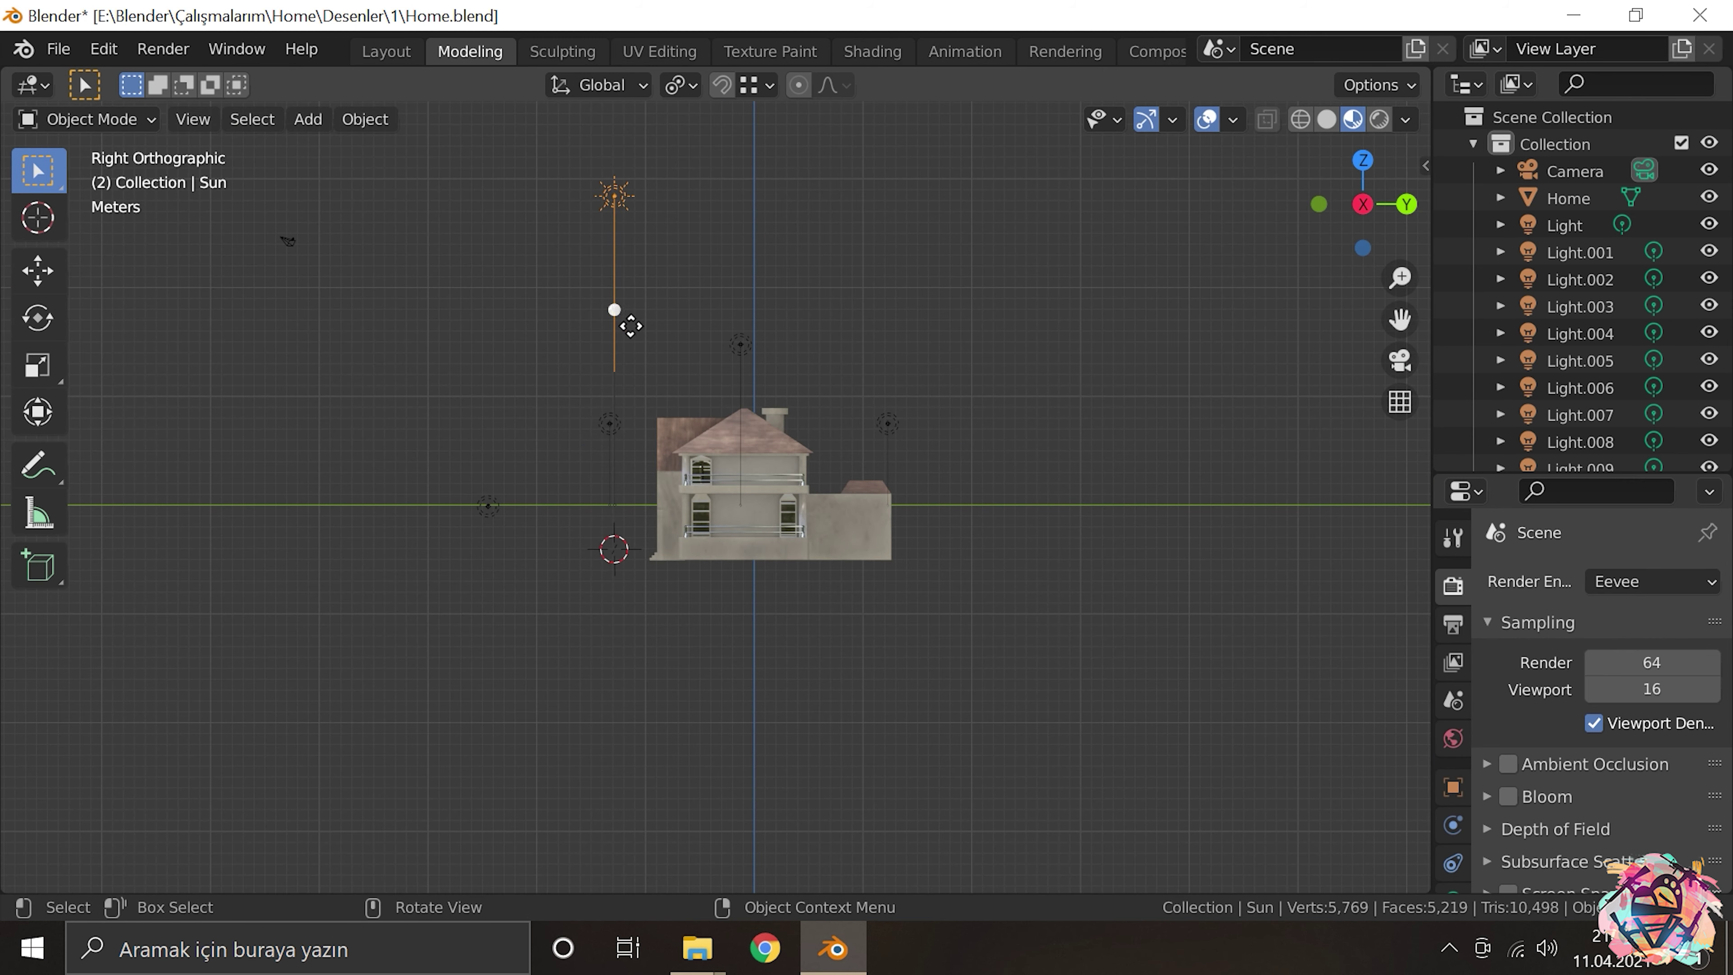
left_click_drag(616, 213, 509, 222)
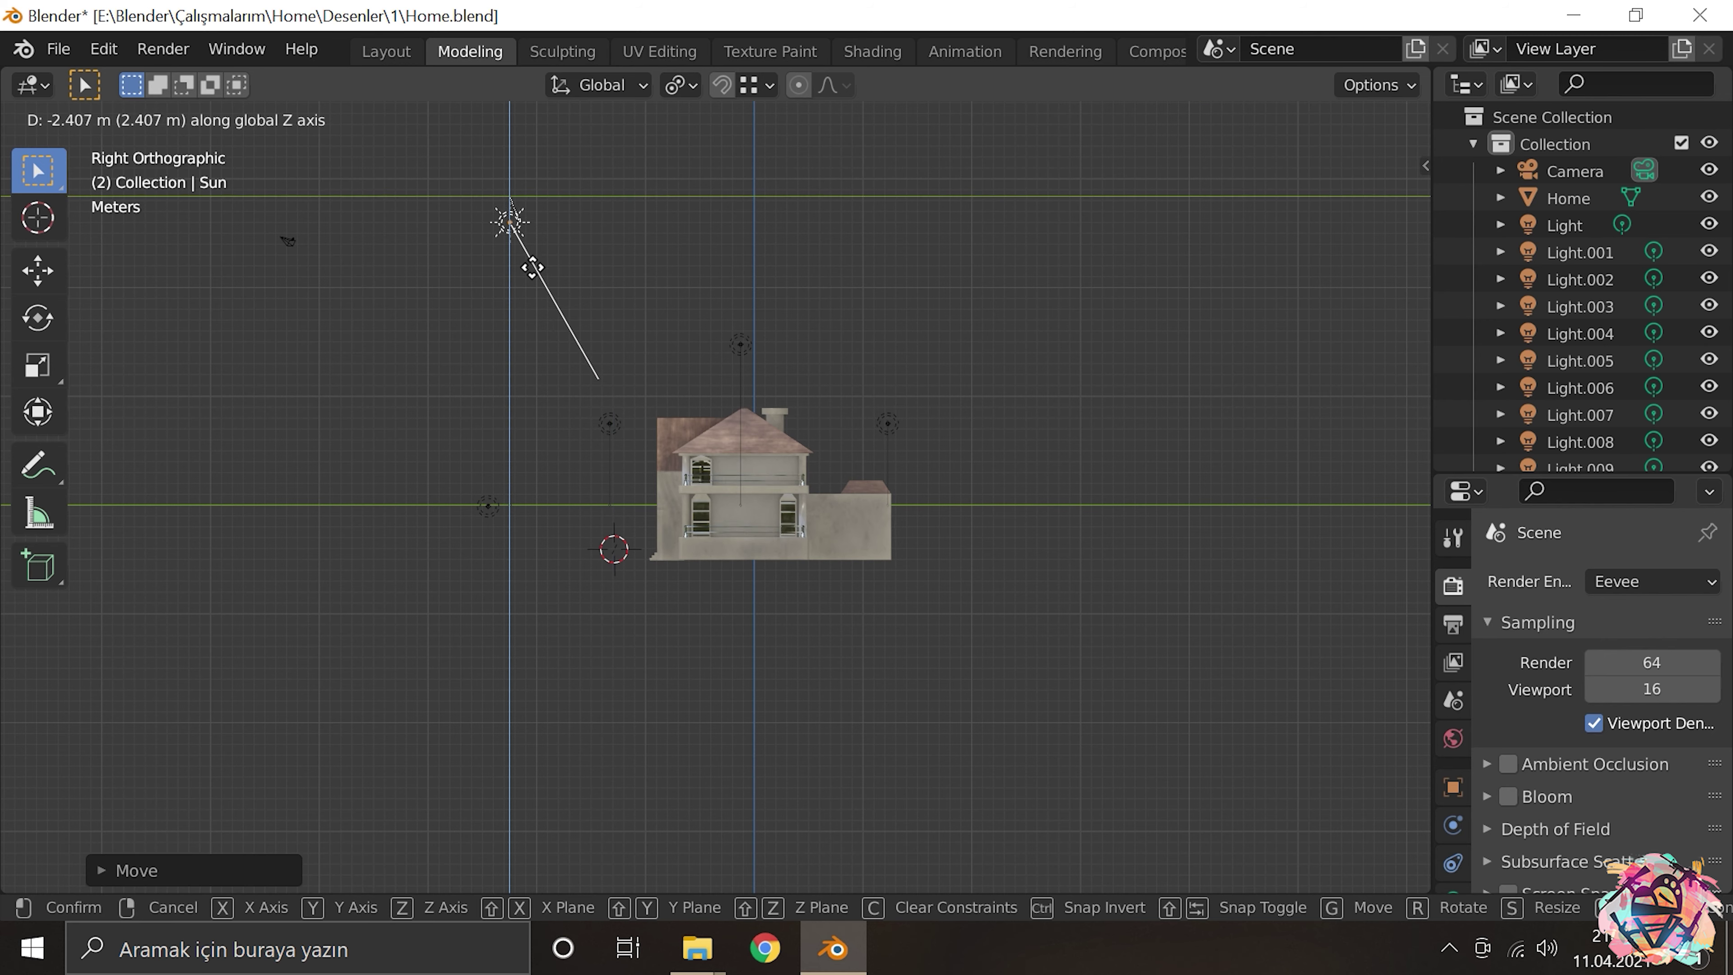
left_click_drag(508, 222, 409, 170)
Step: Render an image of the sunlit house, inspect it, and close the render
left_click(196, 55)
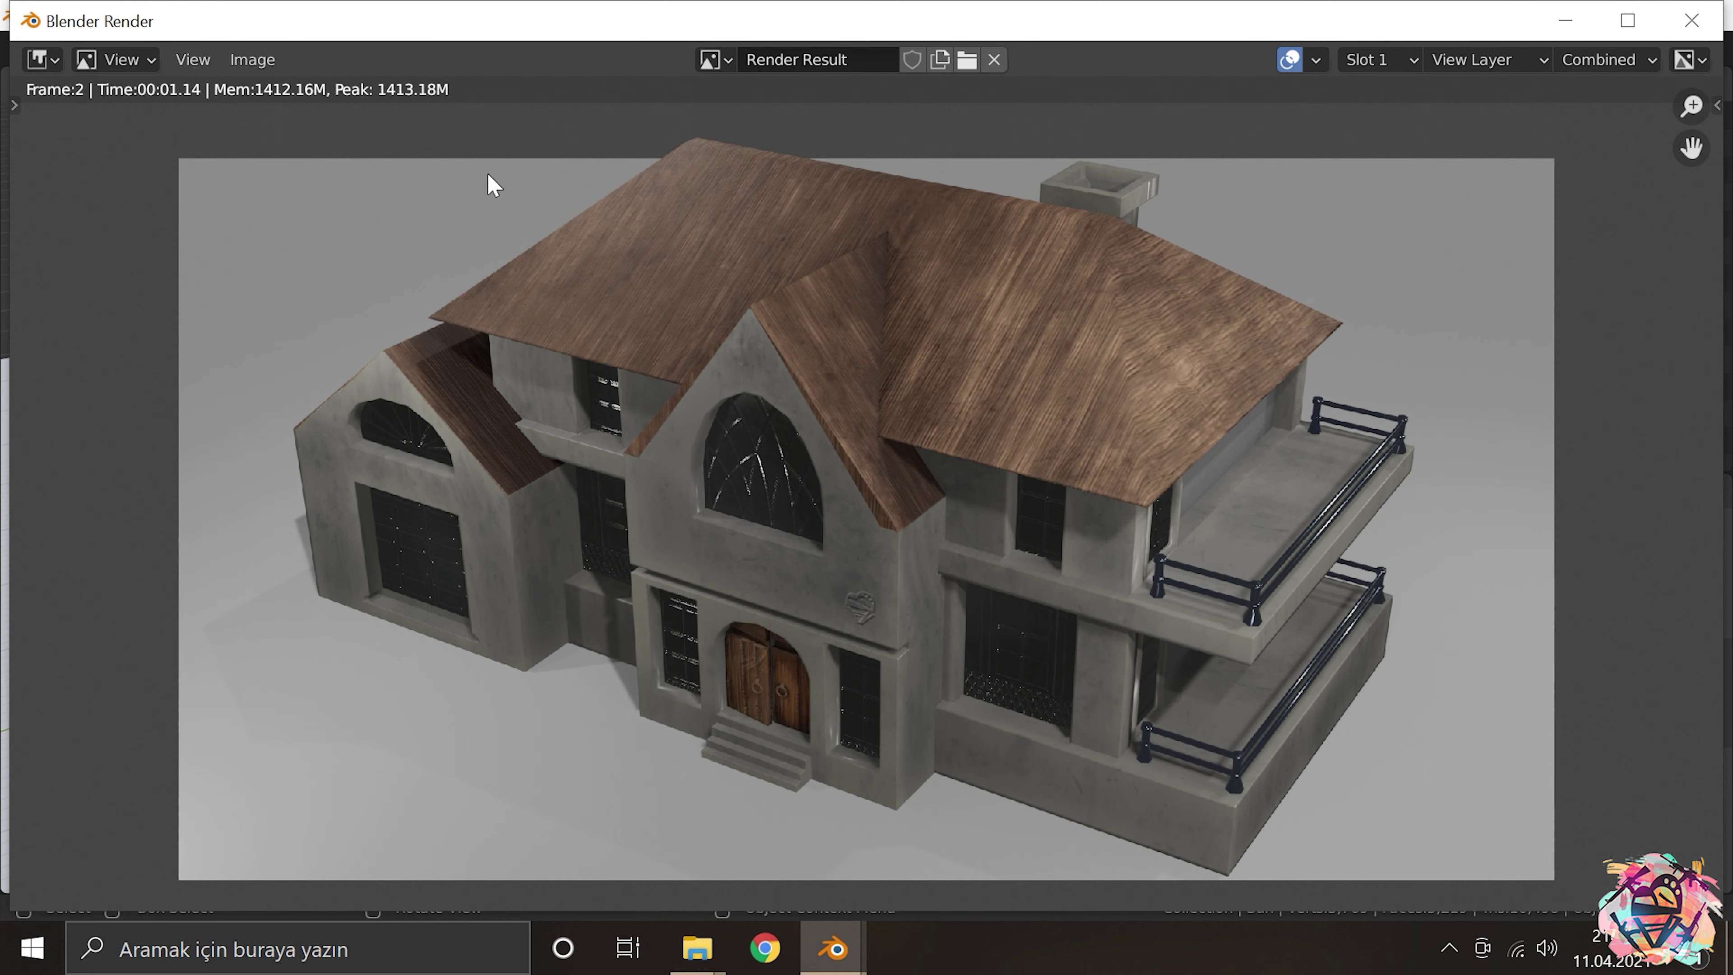
scroll("up", 3)
scroll("down", 3)
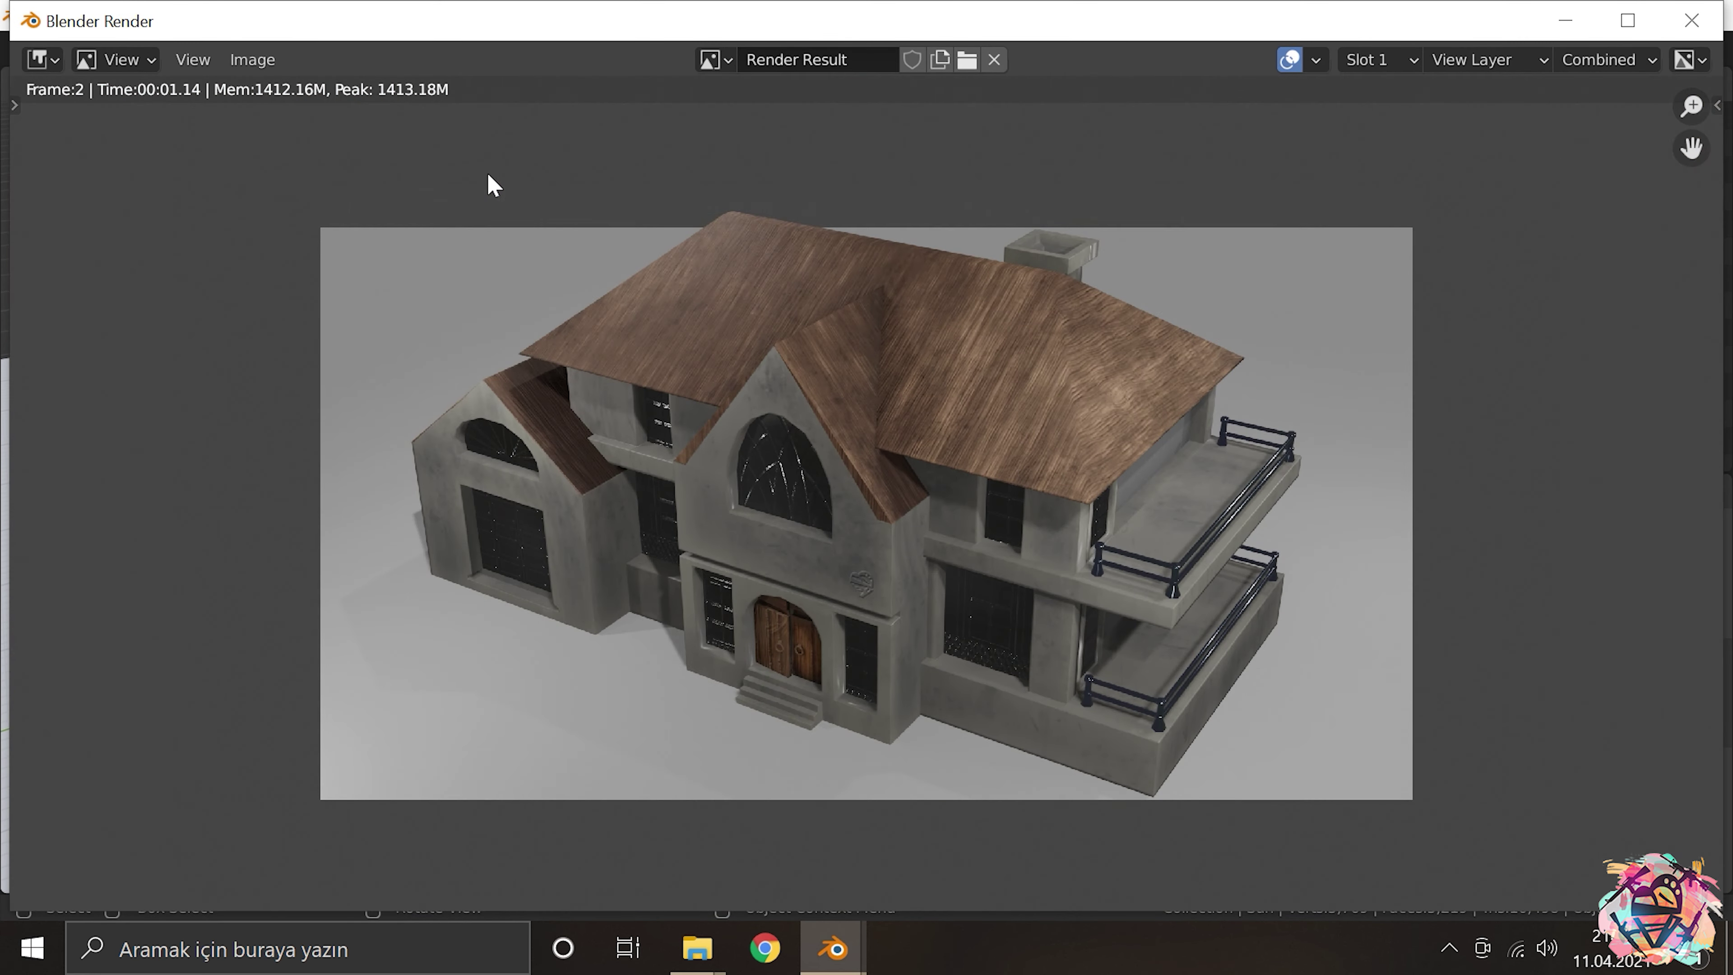
scroll("up", 3)
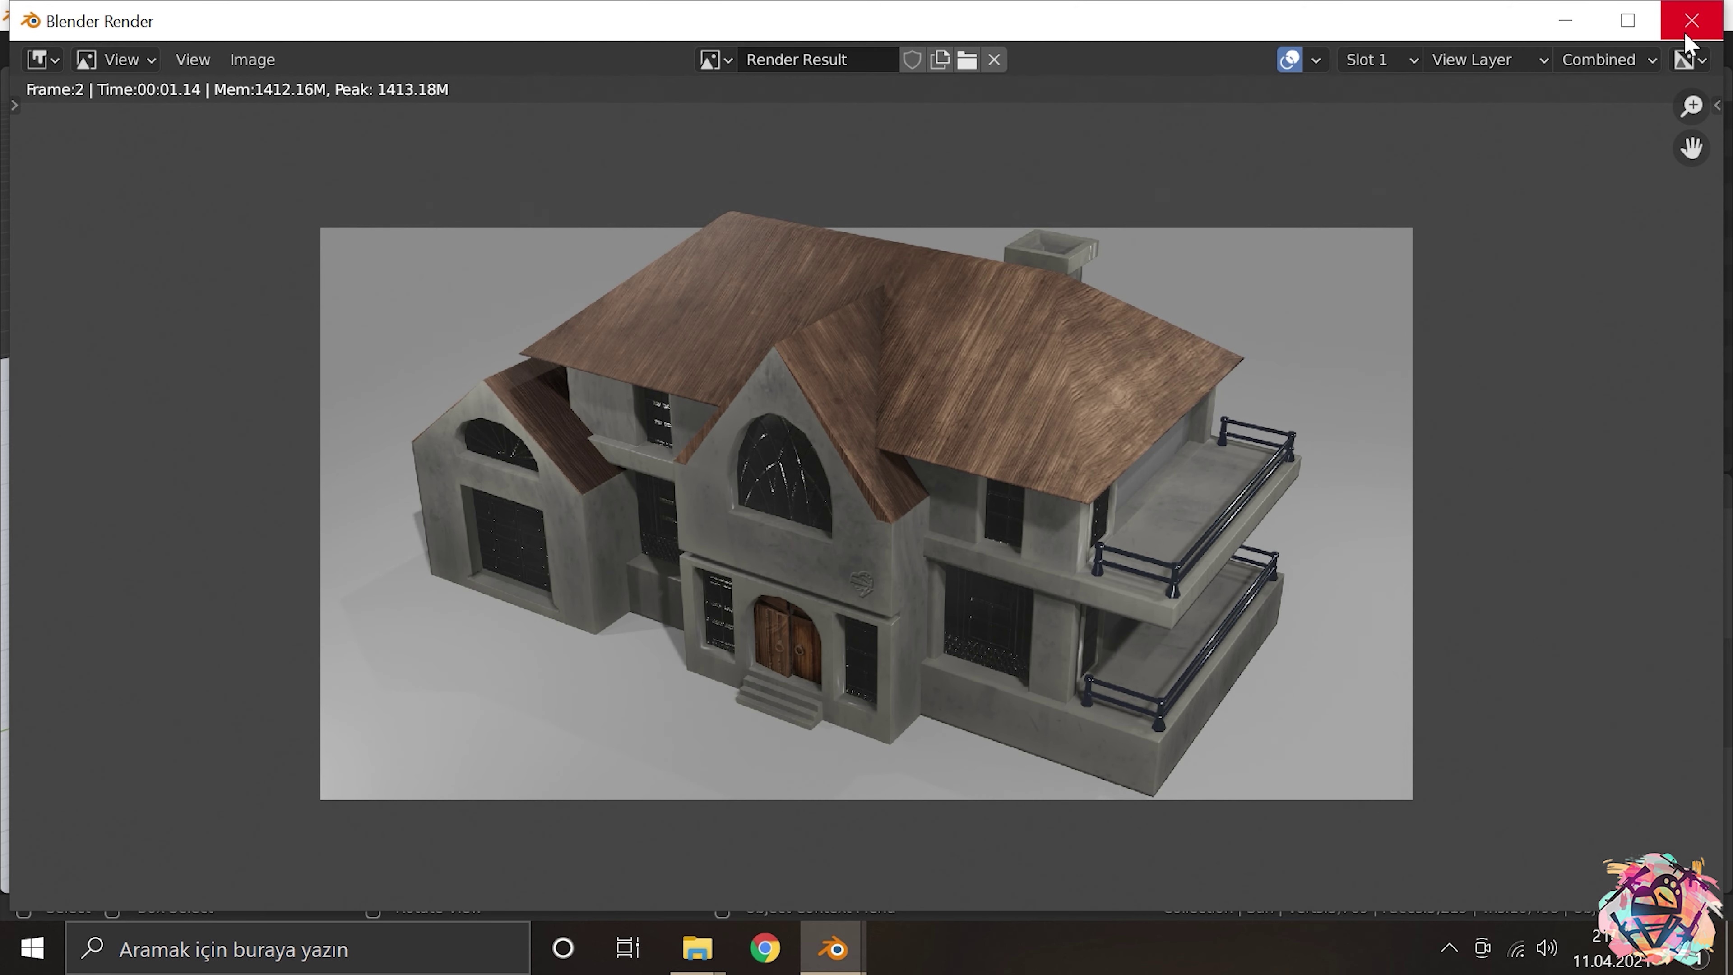
left_click(1691, 20)
Step: Move the sun, tilt its light direction down-left, and lower it vertically
left_click_drag(818, 215, 584, 310)
key("g")
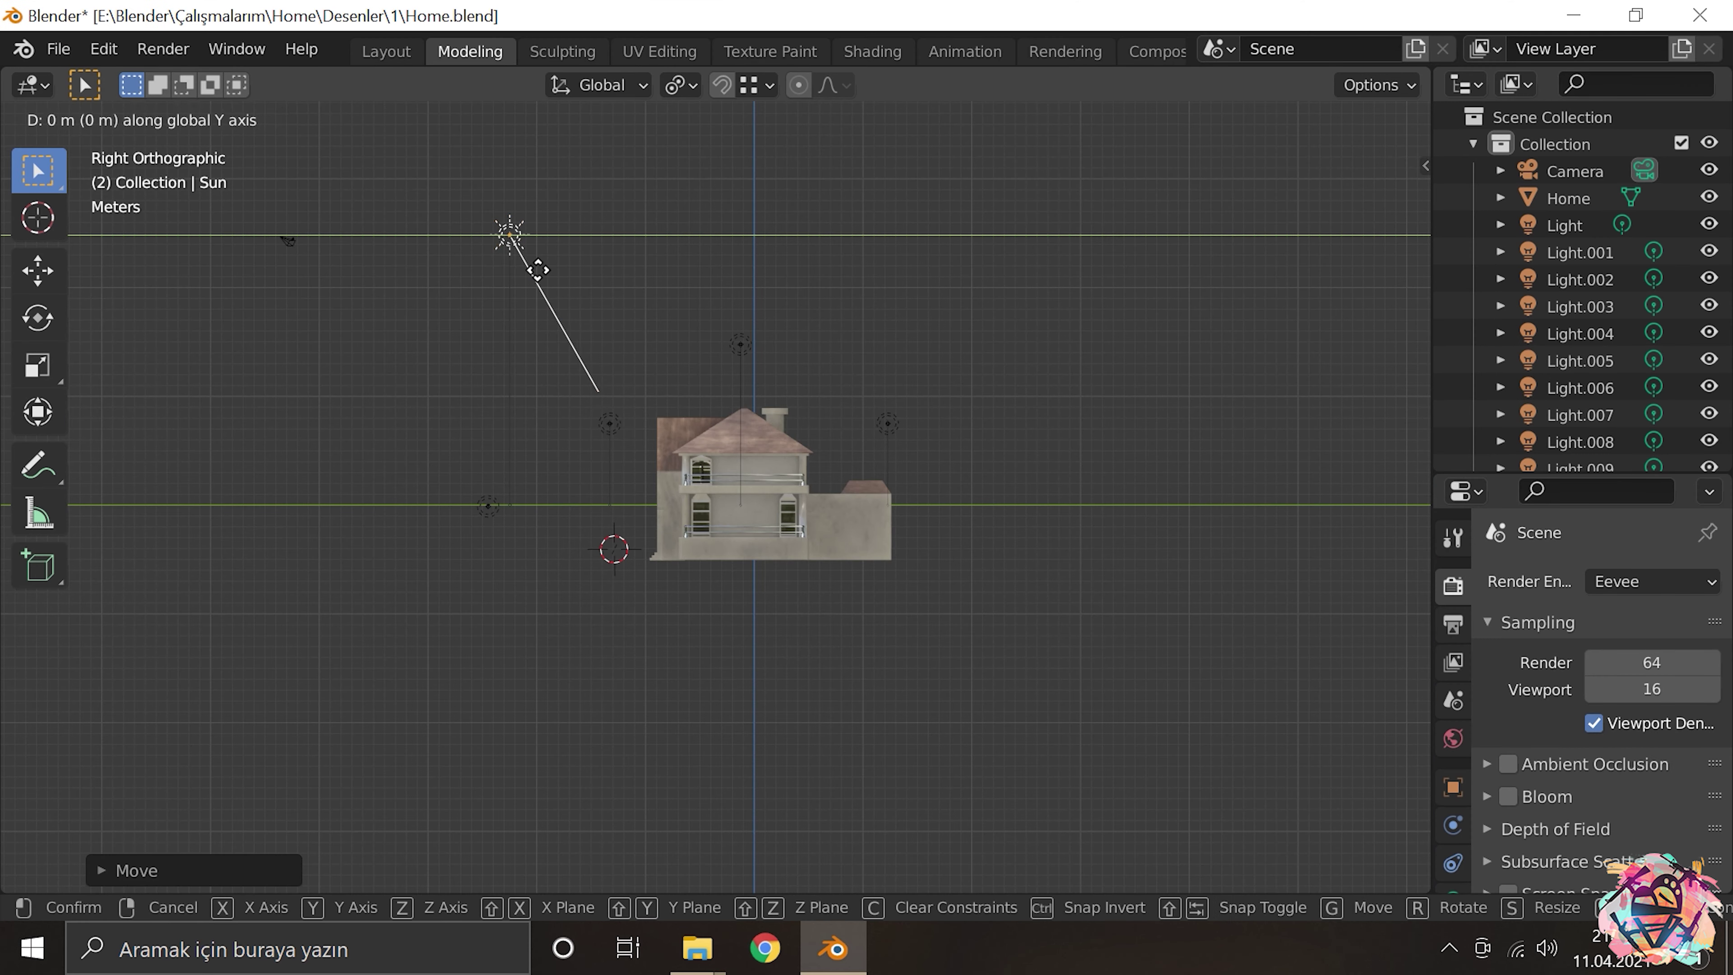
left_click(897, 253)
left_click_drag(948, 336, 812, 324)
key("g")
key("z")
left_click(928, 317)
Step: Render a fresh image of the textured house and inspect the shadows
left_click(188, 54)
left_click(198, 77)
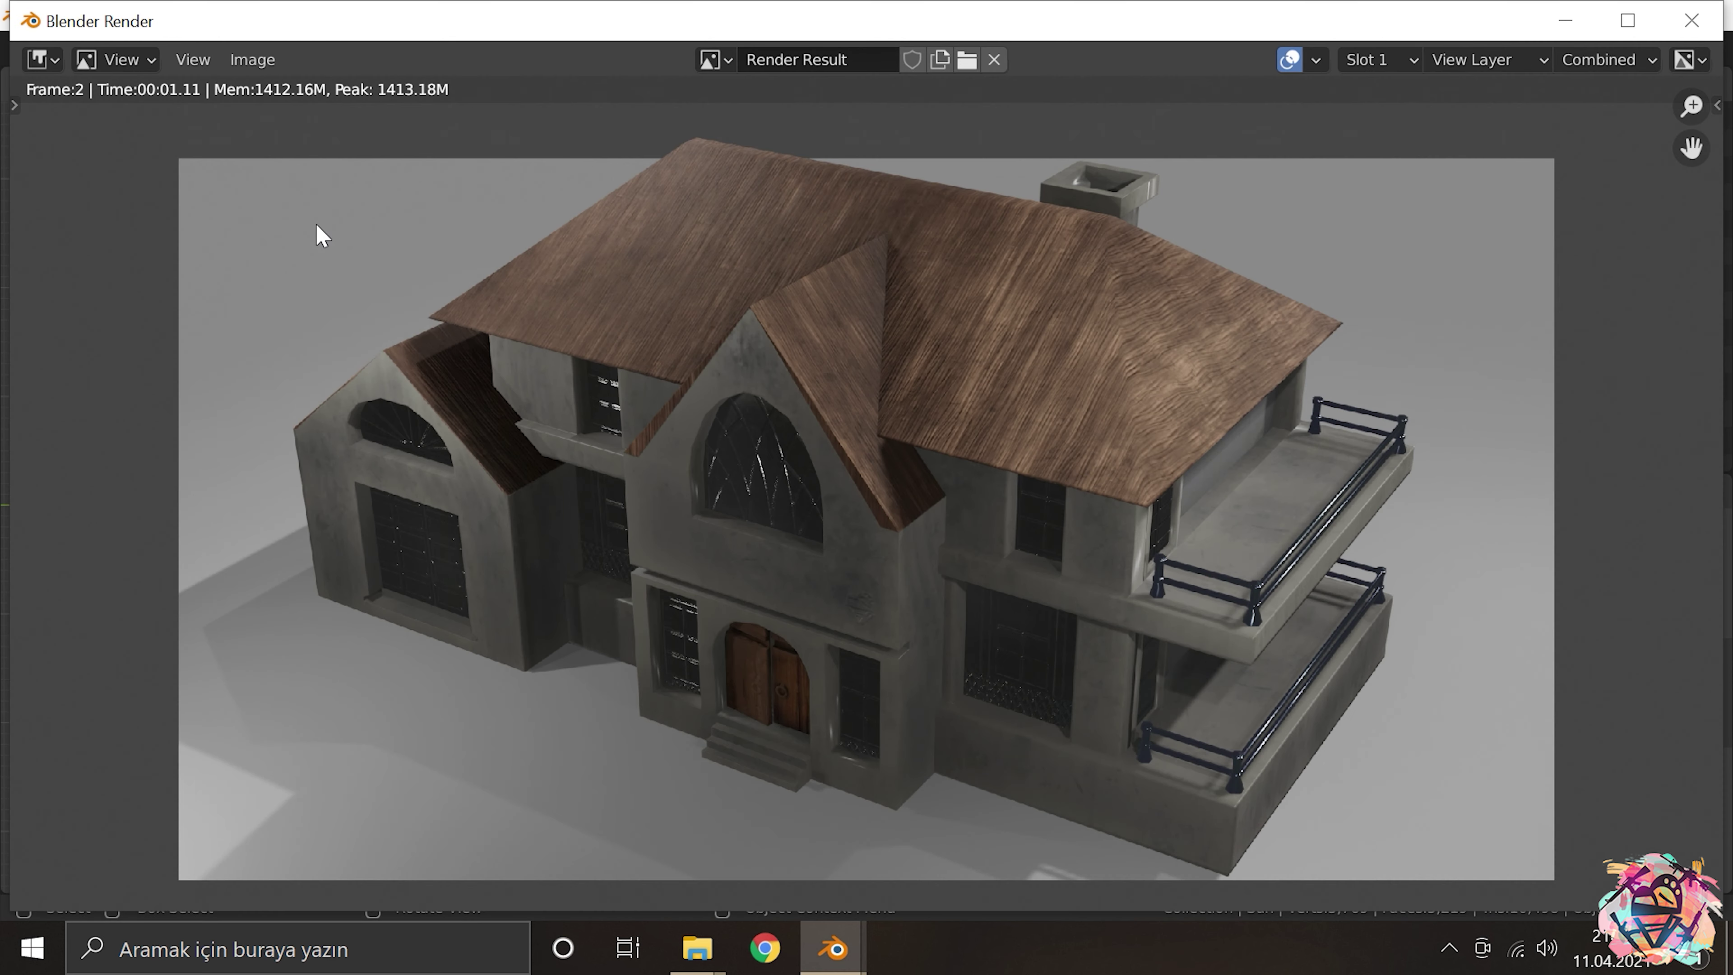
scroll("down", 3)
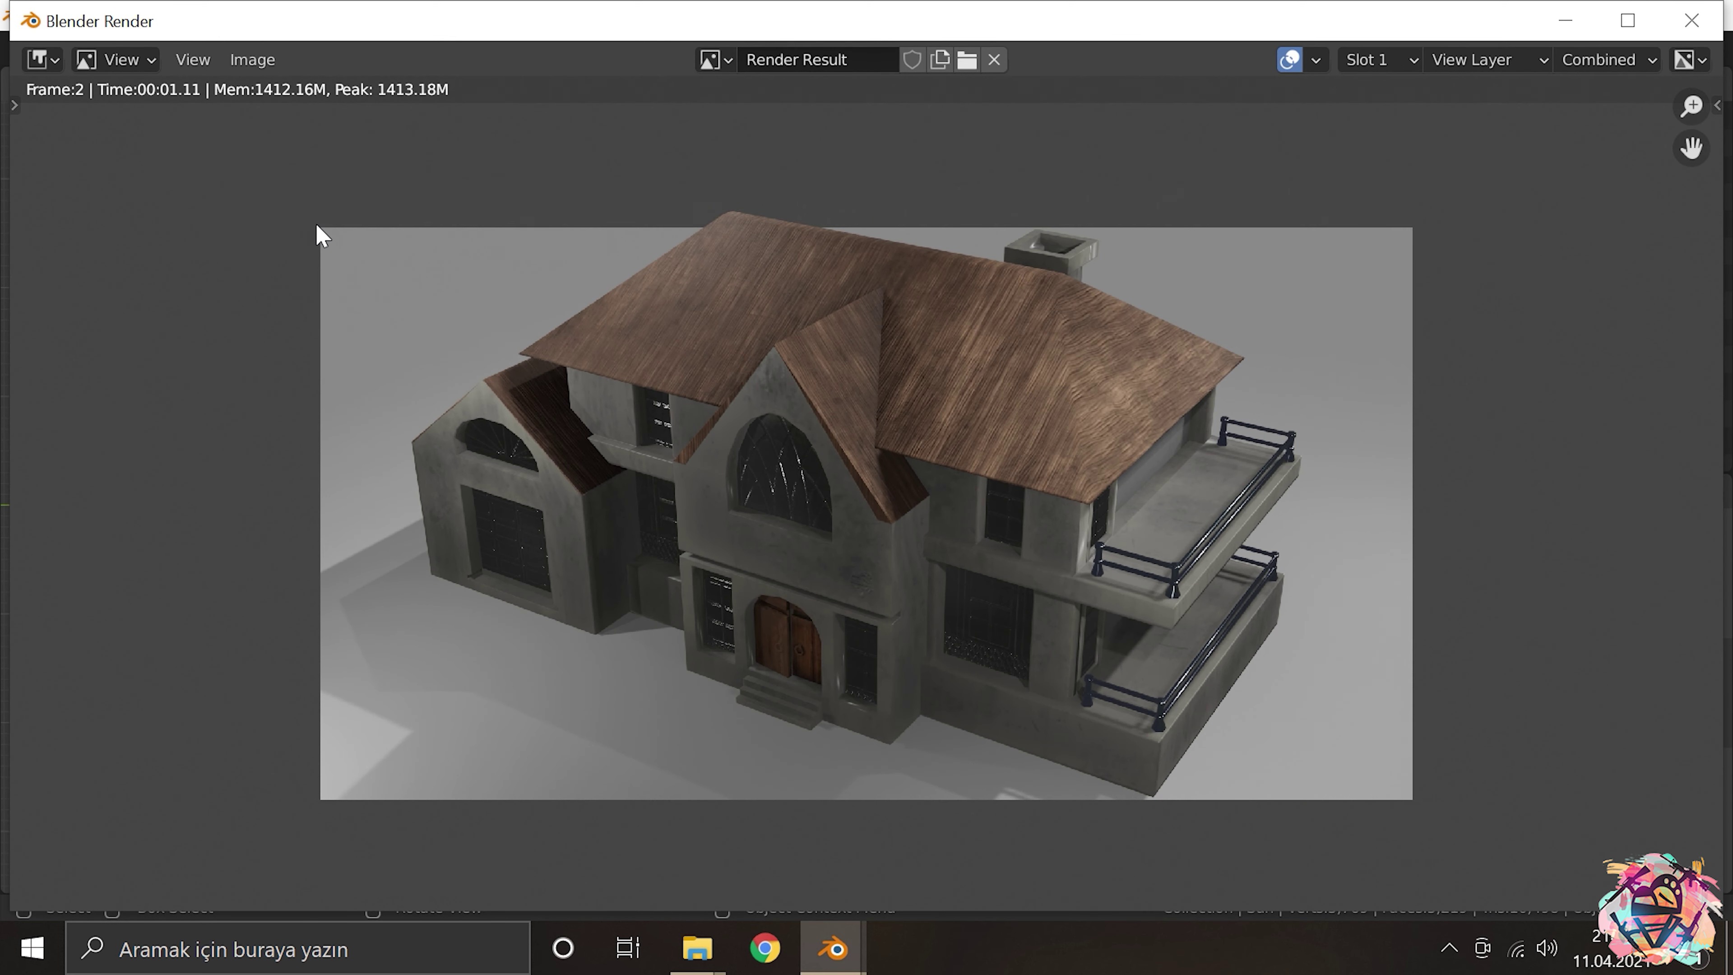
scroll("up", 3)
scroll("down", 3)
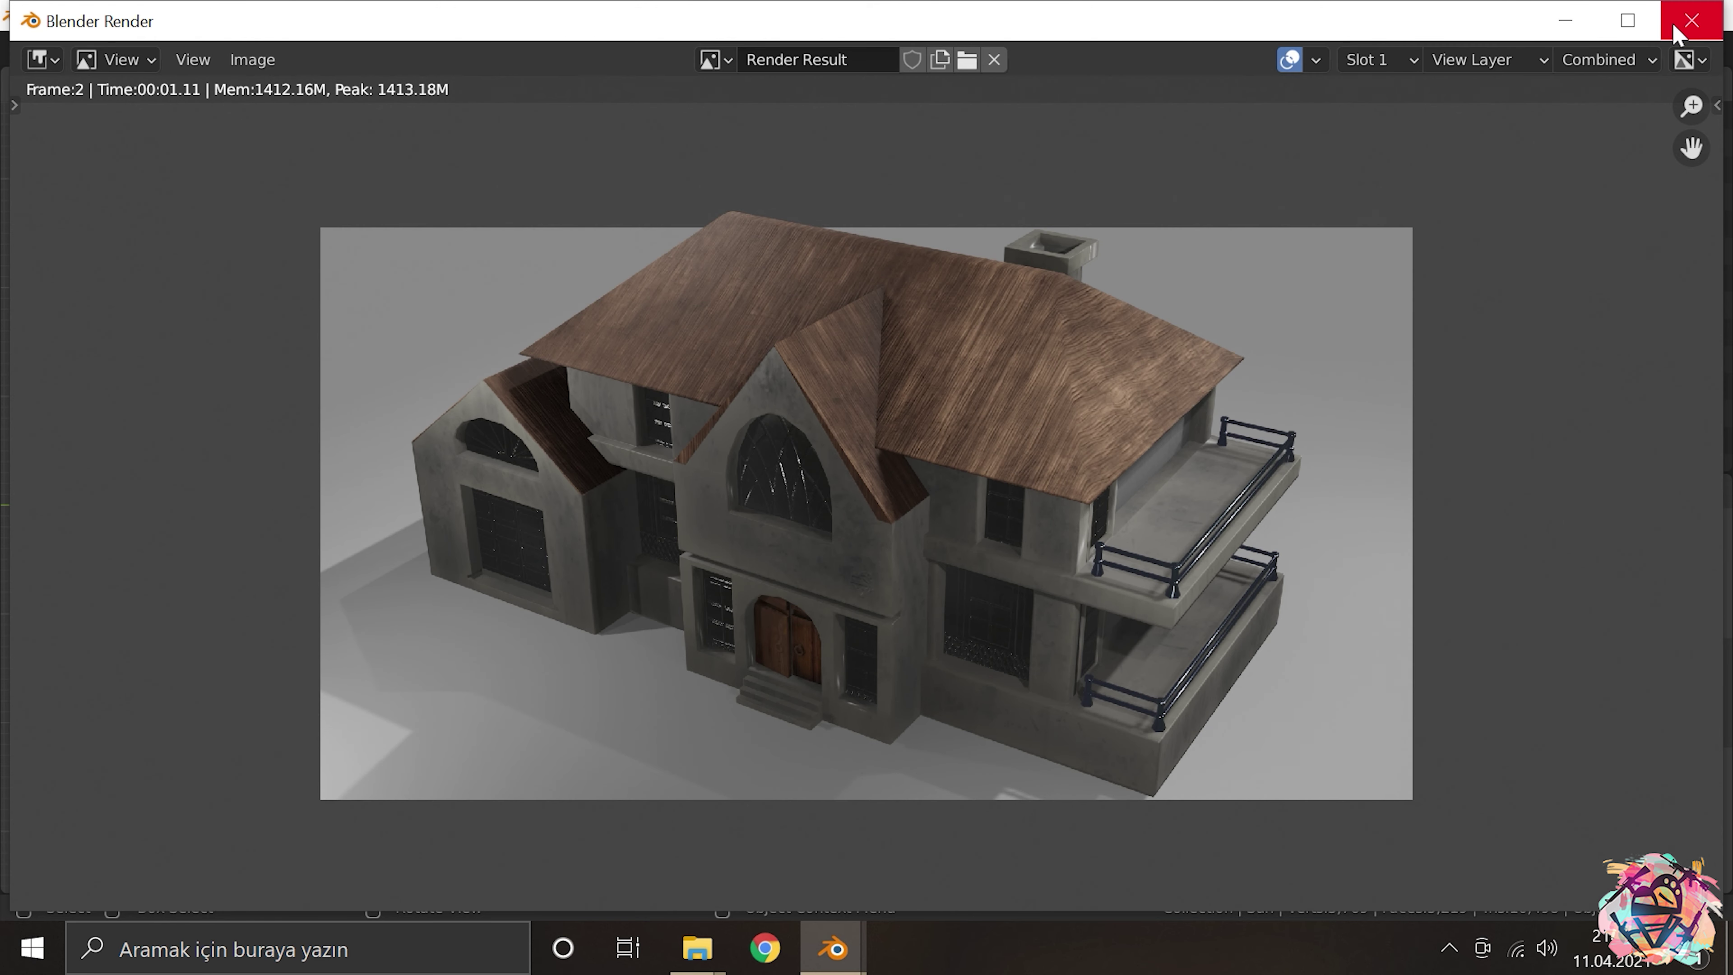
Step: Enlarge the ground plane and shift it along the Y axis
left_click(1674, 27)
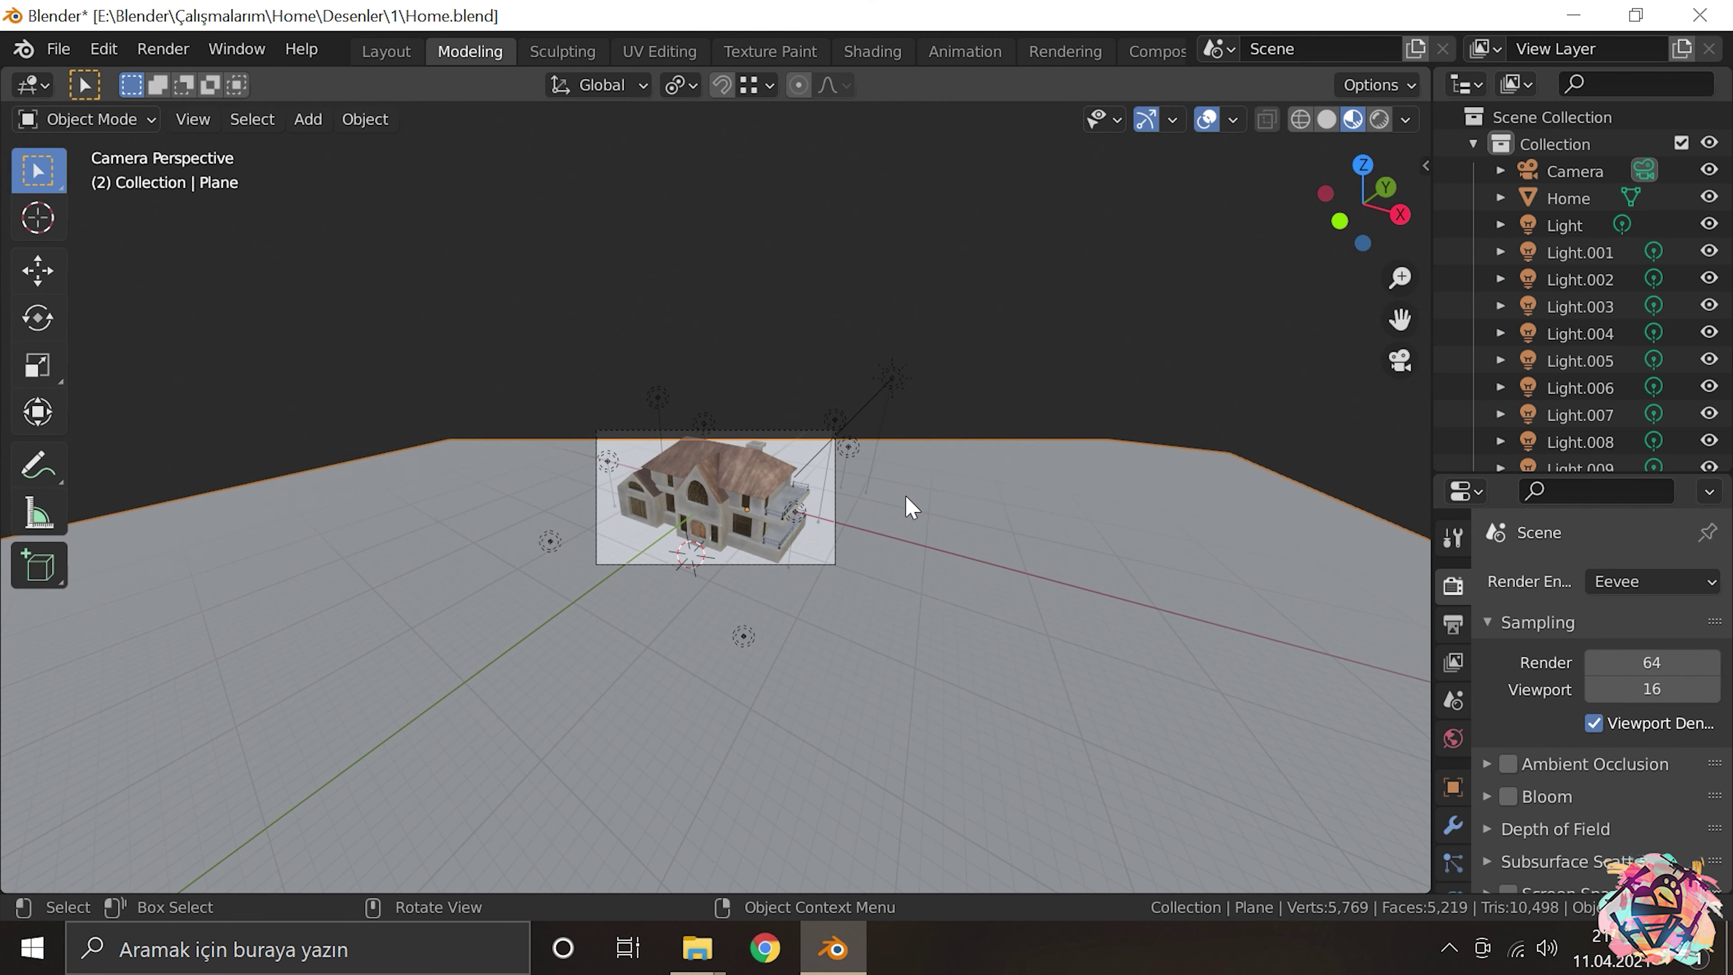
key("s")
left_click(1158, 544)
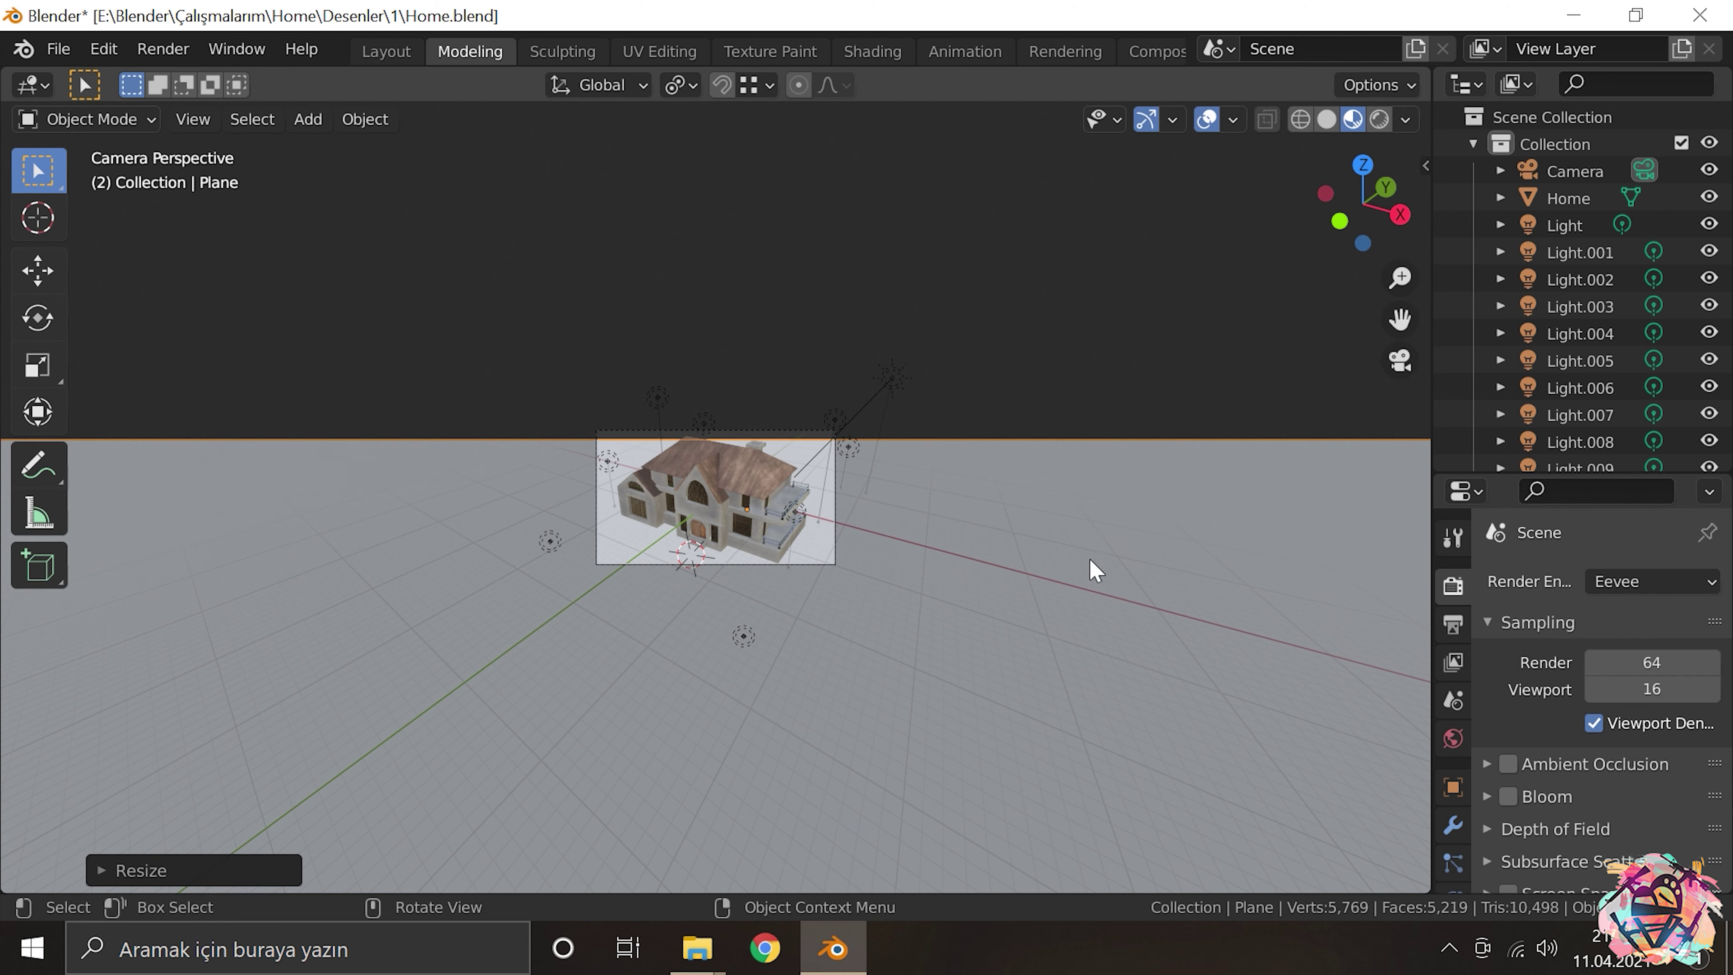
key("g")
key("z")
key("y")
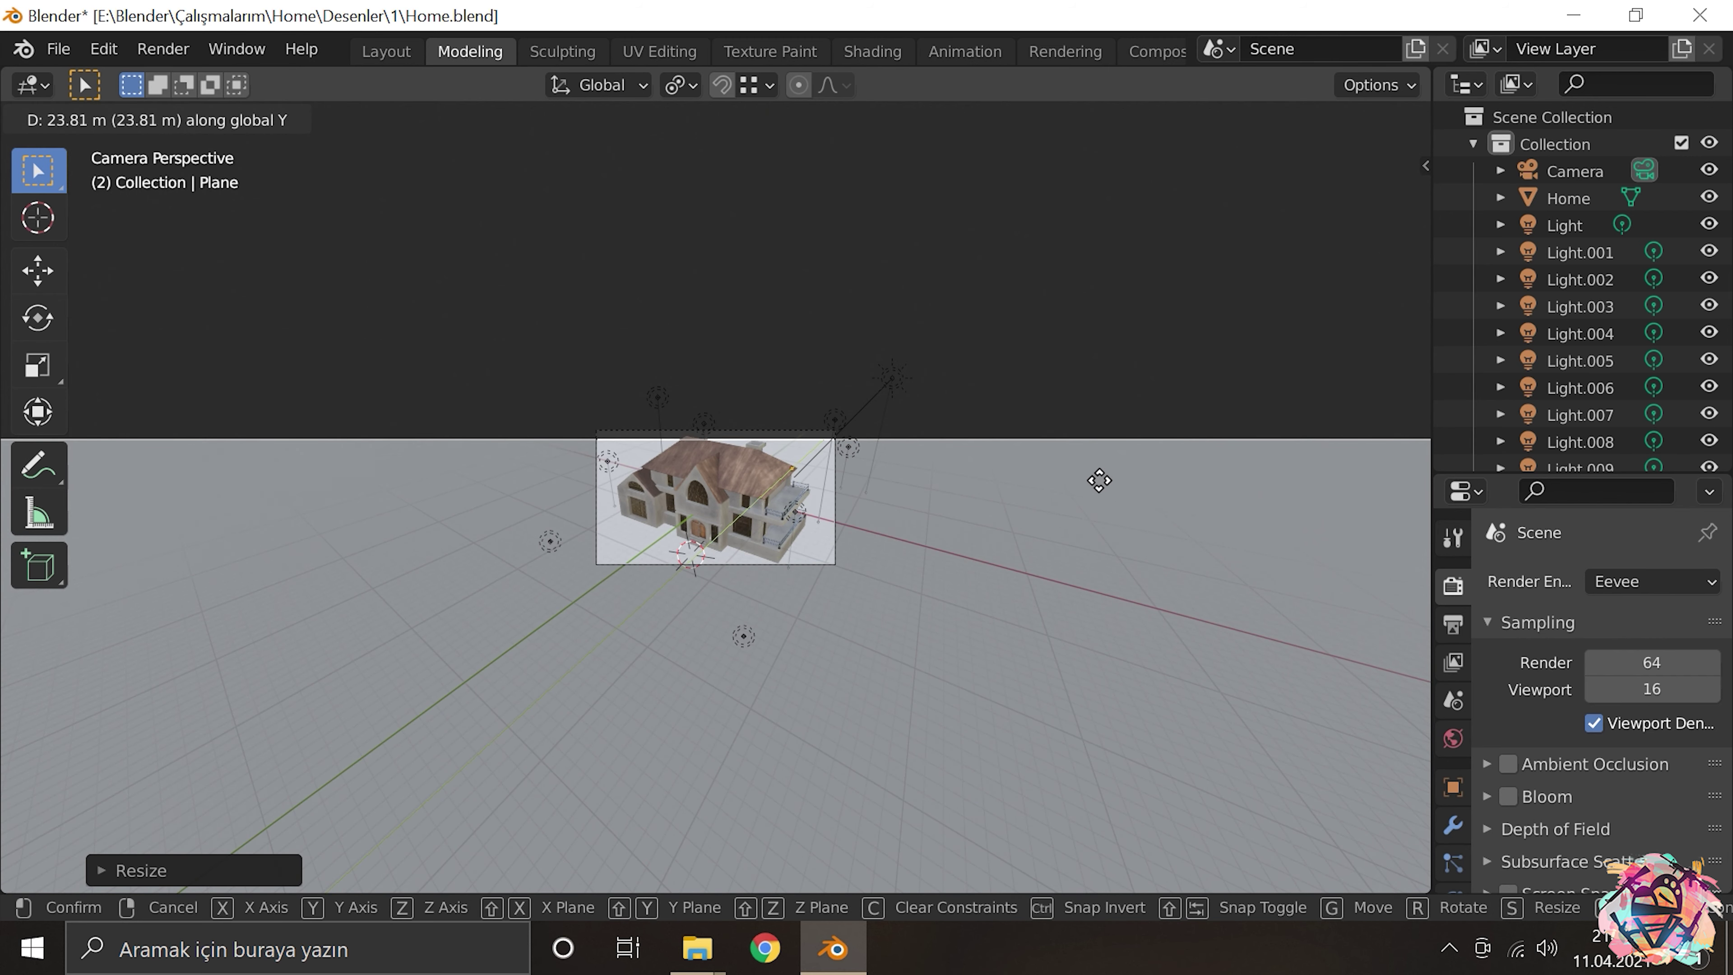
left_click(1099, 480)
Step: Check the camera framing and render the scene
left_click_drag(1099, 480, 1091, 476)
key("KP_0")
left_click(887, 310)
left_click_drag(887, 310, 887, 338)
key("KP_0")
key("KP_0")
left_click(163, 49)
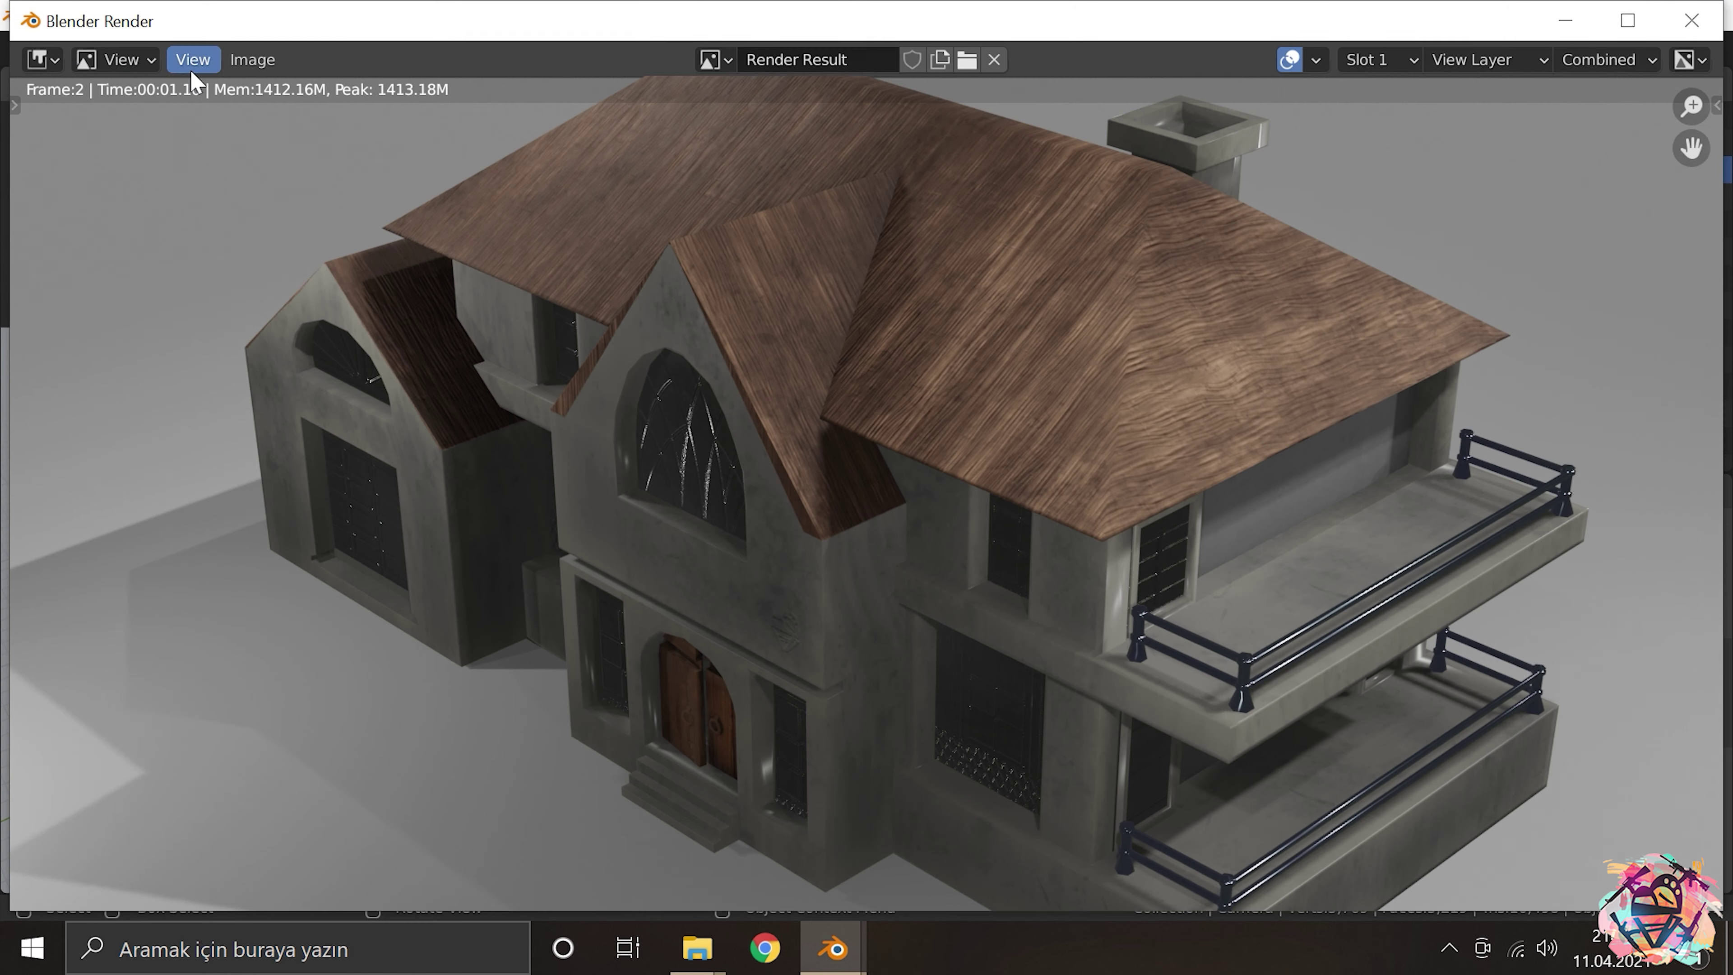
scroll("down", 3)
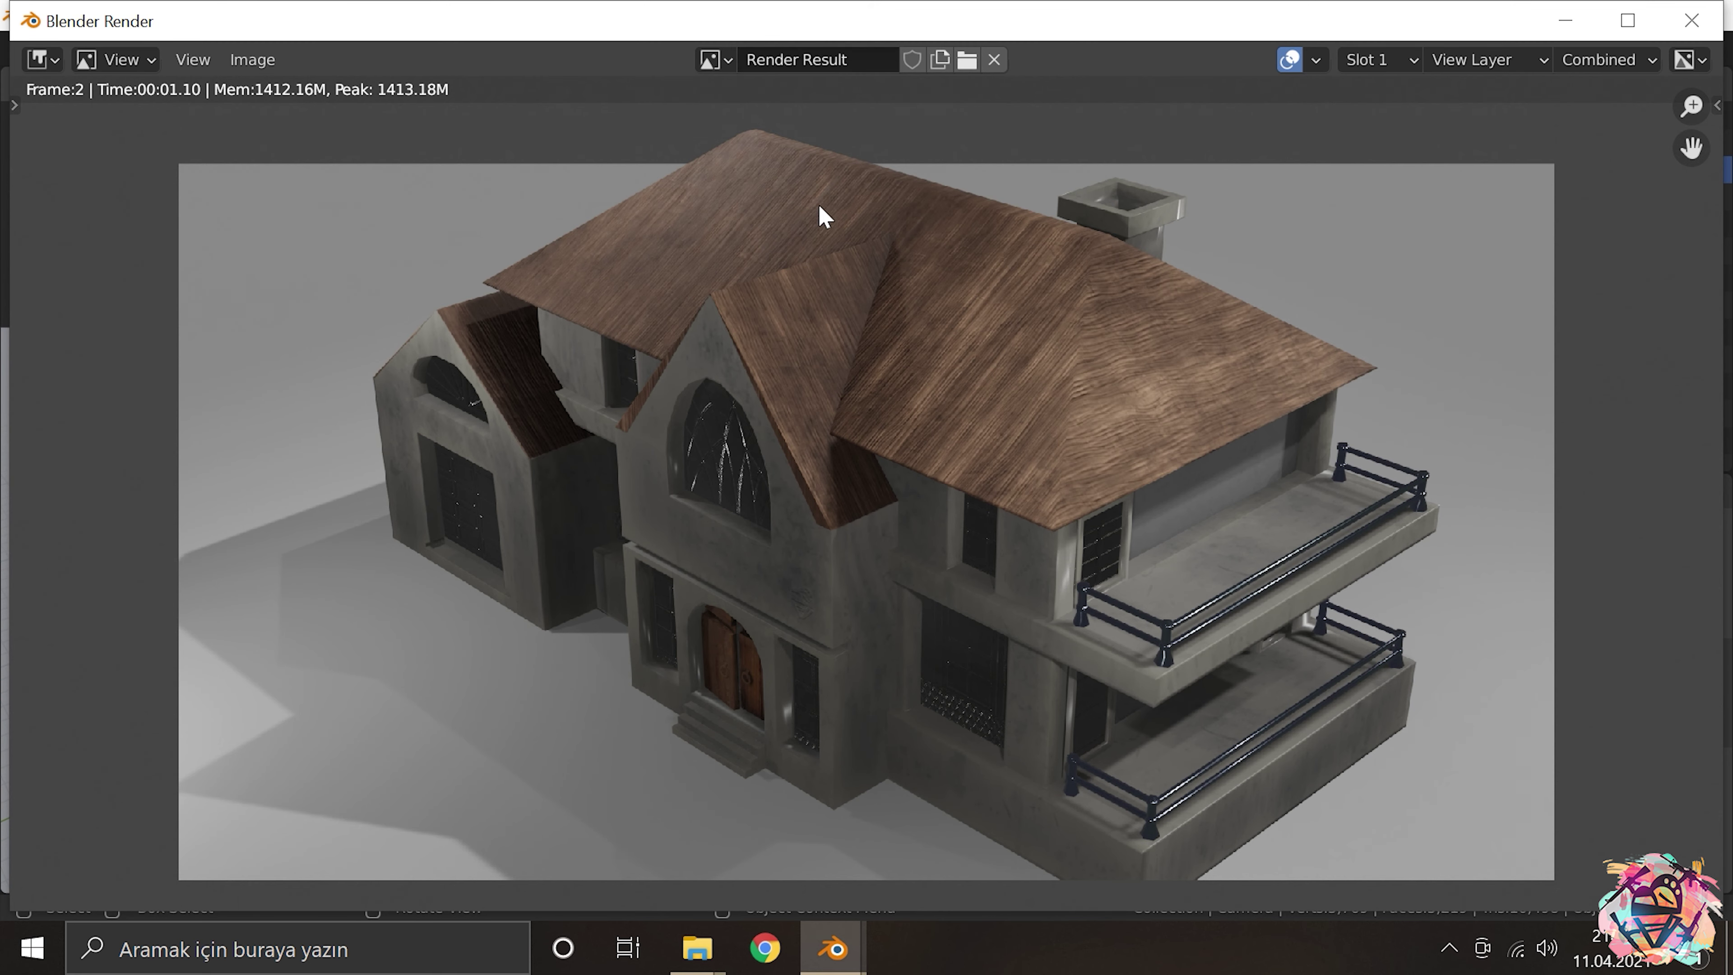
Step: From top view, duplicate point light Light.004 along X to place Light.010 beside the house
left_click_drag(851, 221, 609, 282)
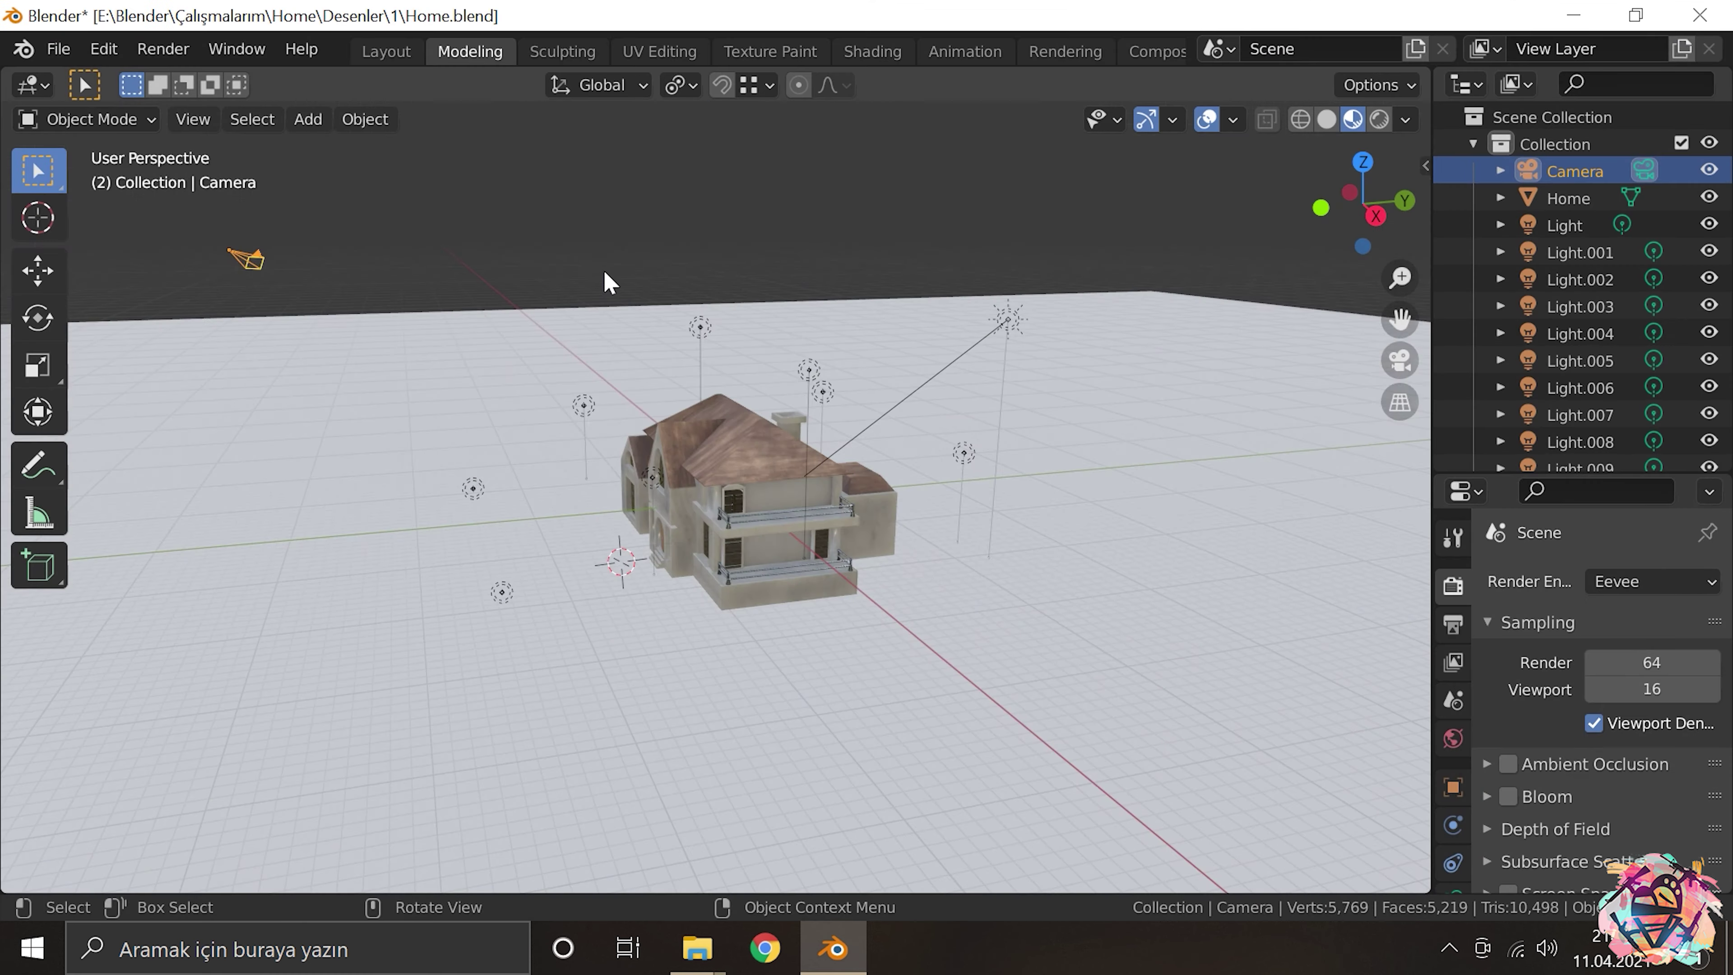
key("KP_7")
left_click(889, 725)
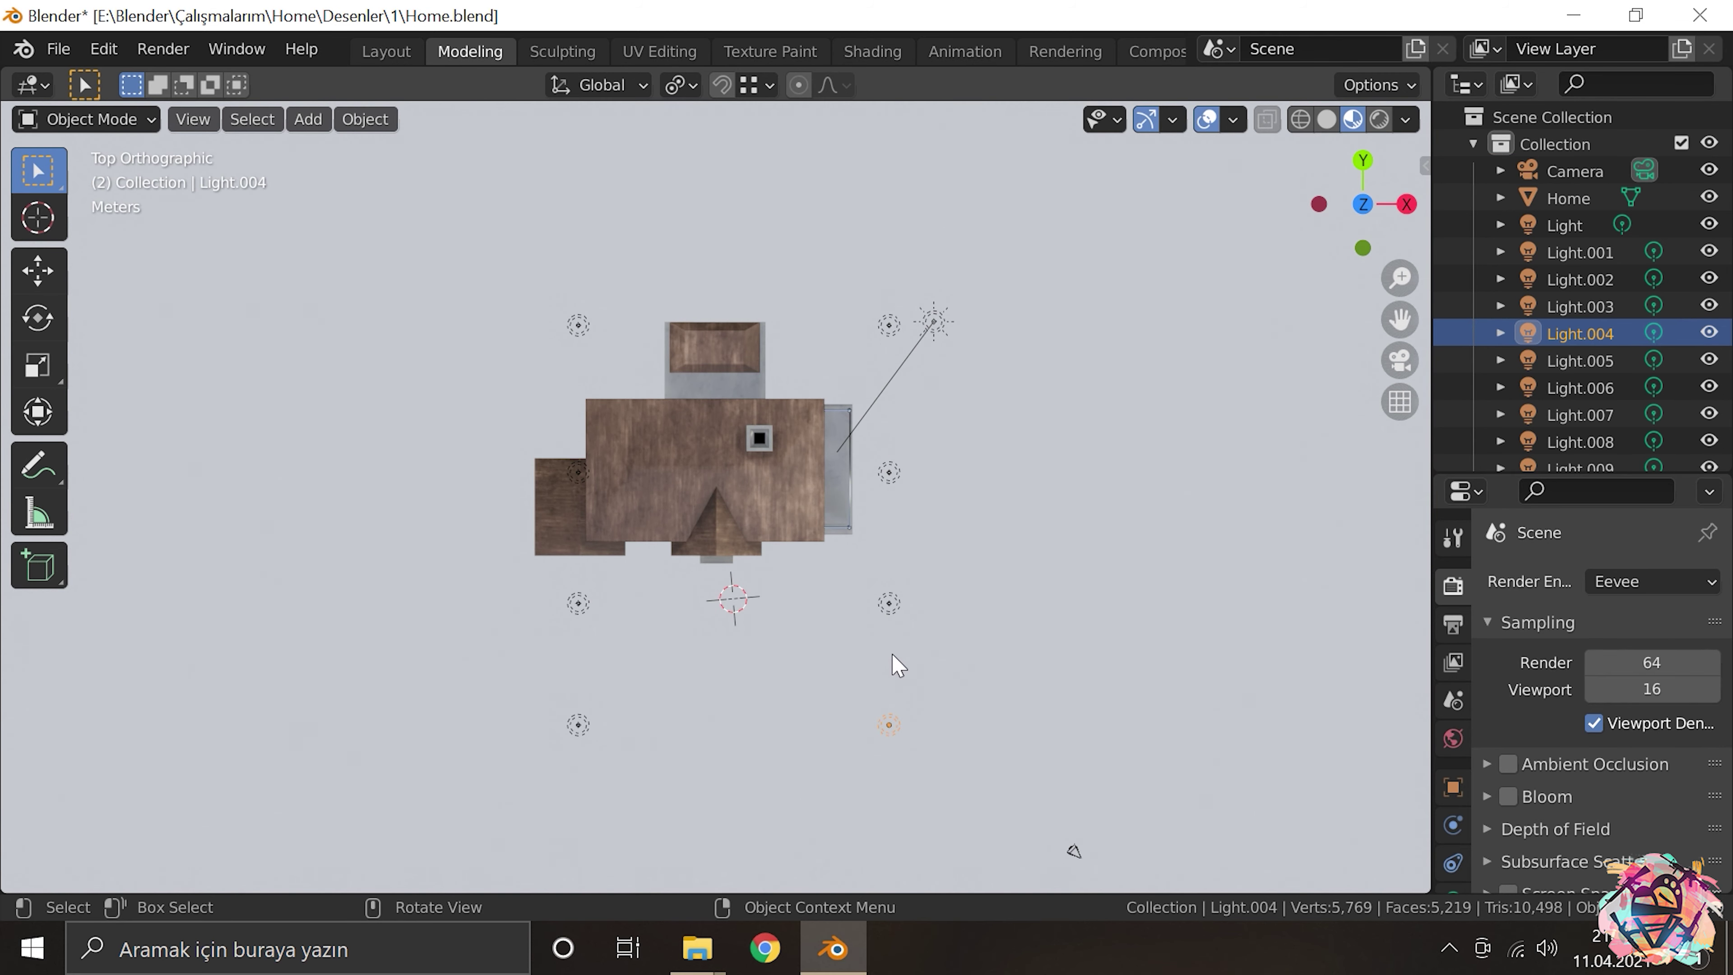
key("shift+d")
key("x")
left_click(735, 607)
Step: Render the frame from the right side view to check the new light
key("KP_3")
scroll("up", 3)
key("F12")
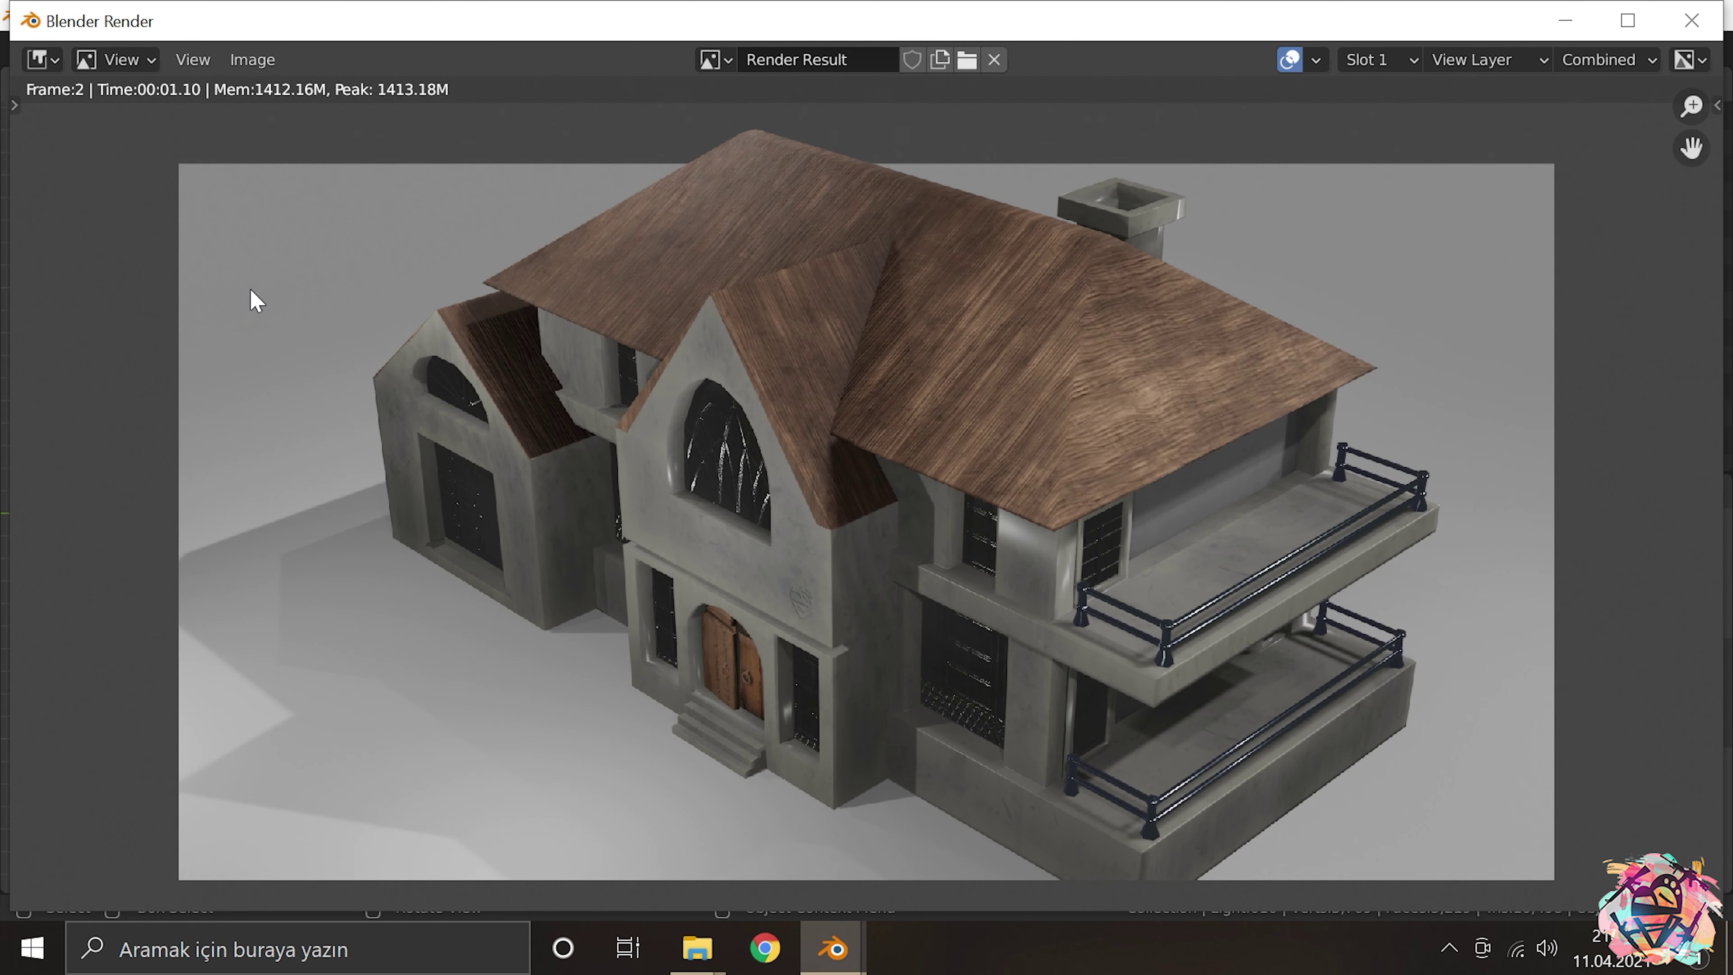
scroll("down", 3)
left_click(1691, 20)
Step: Duplicate the light twice along X: Light.011 right of the house, Light.012 left
left_click_drag(1191, 360, 708, 608)
key("KP_7")
key("shift+d")
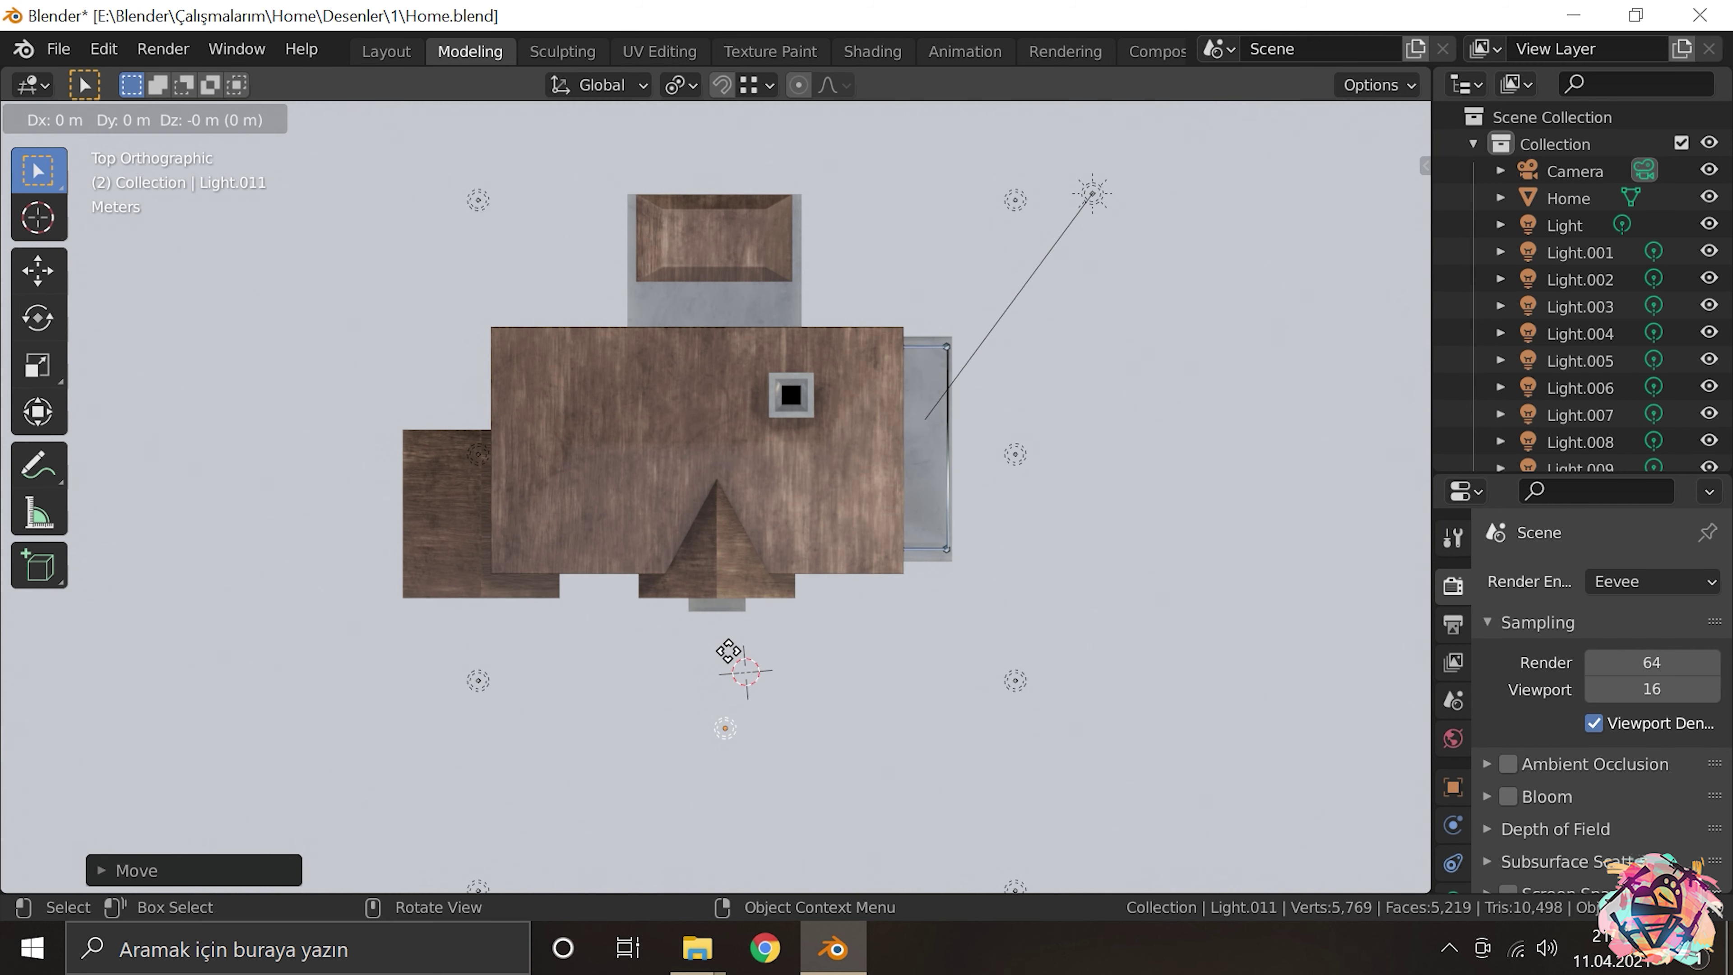
key("x")
left_click(948, 669)
key("shift+d")
key("x")
left_click(476, 658)
Step: Render an image of the house with the added lights
scroll("down", 3)
left_click(162, 48)
left_click(198, 78)
scroll("down", 3)
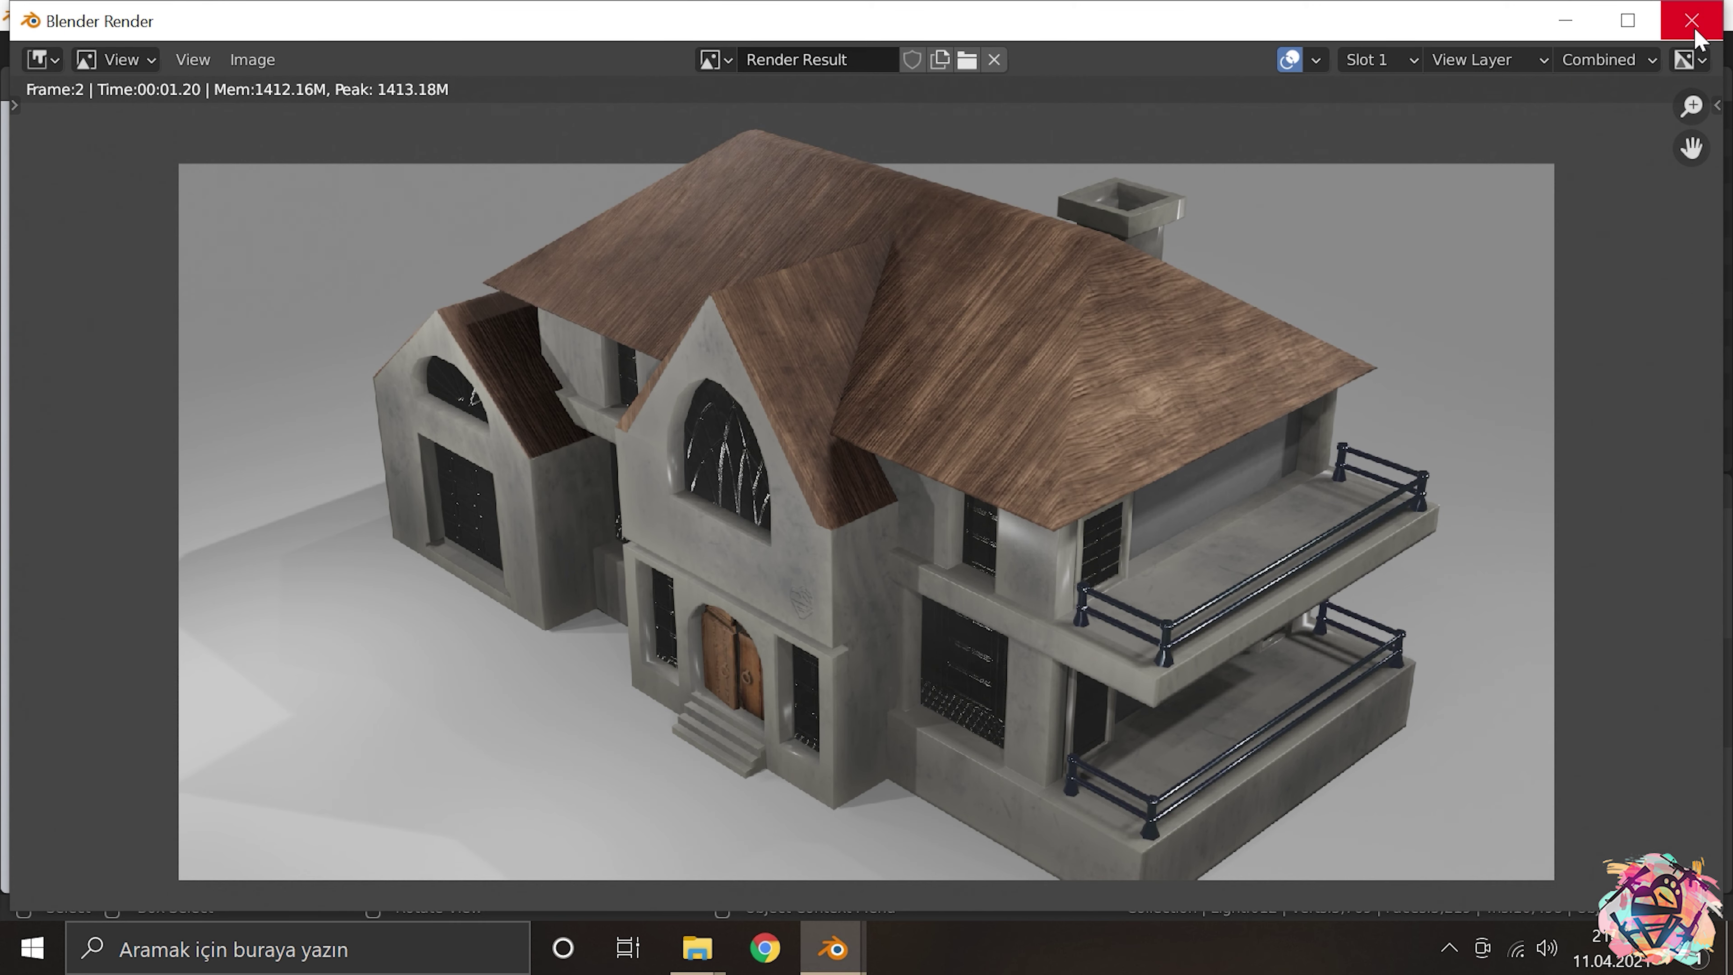
left_click(1353, 120)
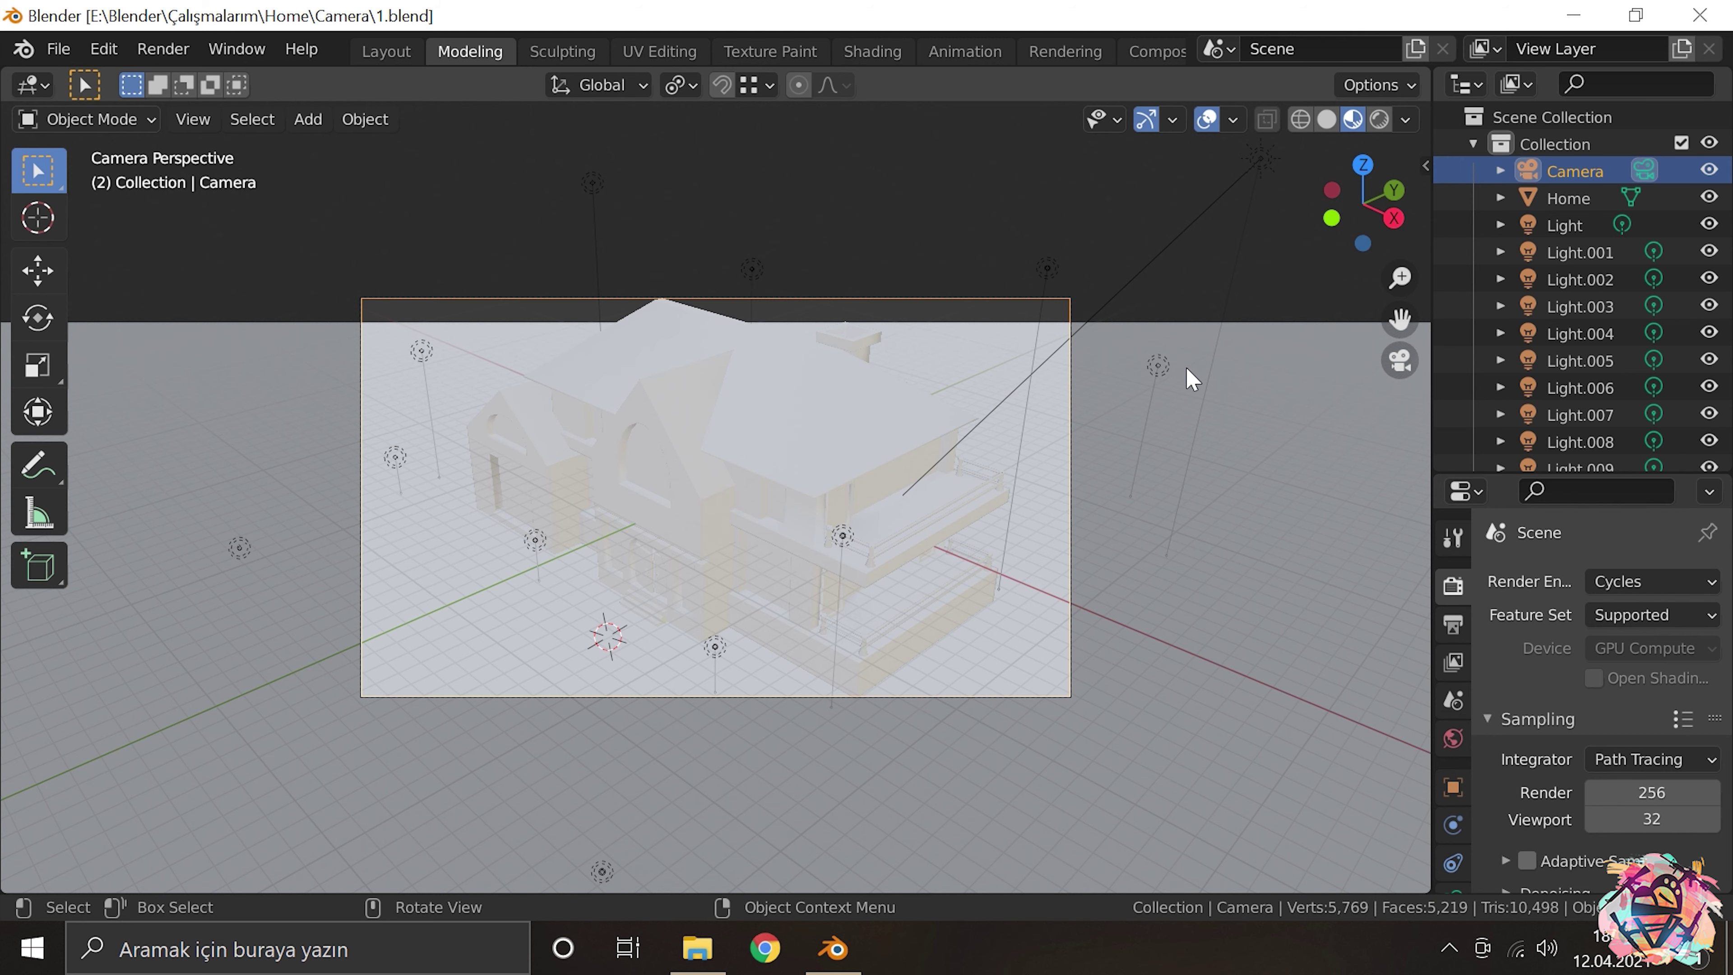
Step: Inspect the house's PBR material in the material workspace, then return to modeling
key("KP_0")
left_click_drag(1222, 479, 976, 486)
left_click(872, 51)
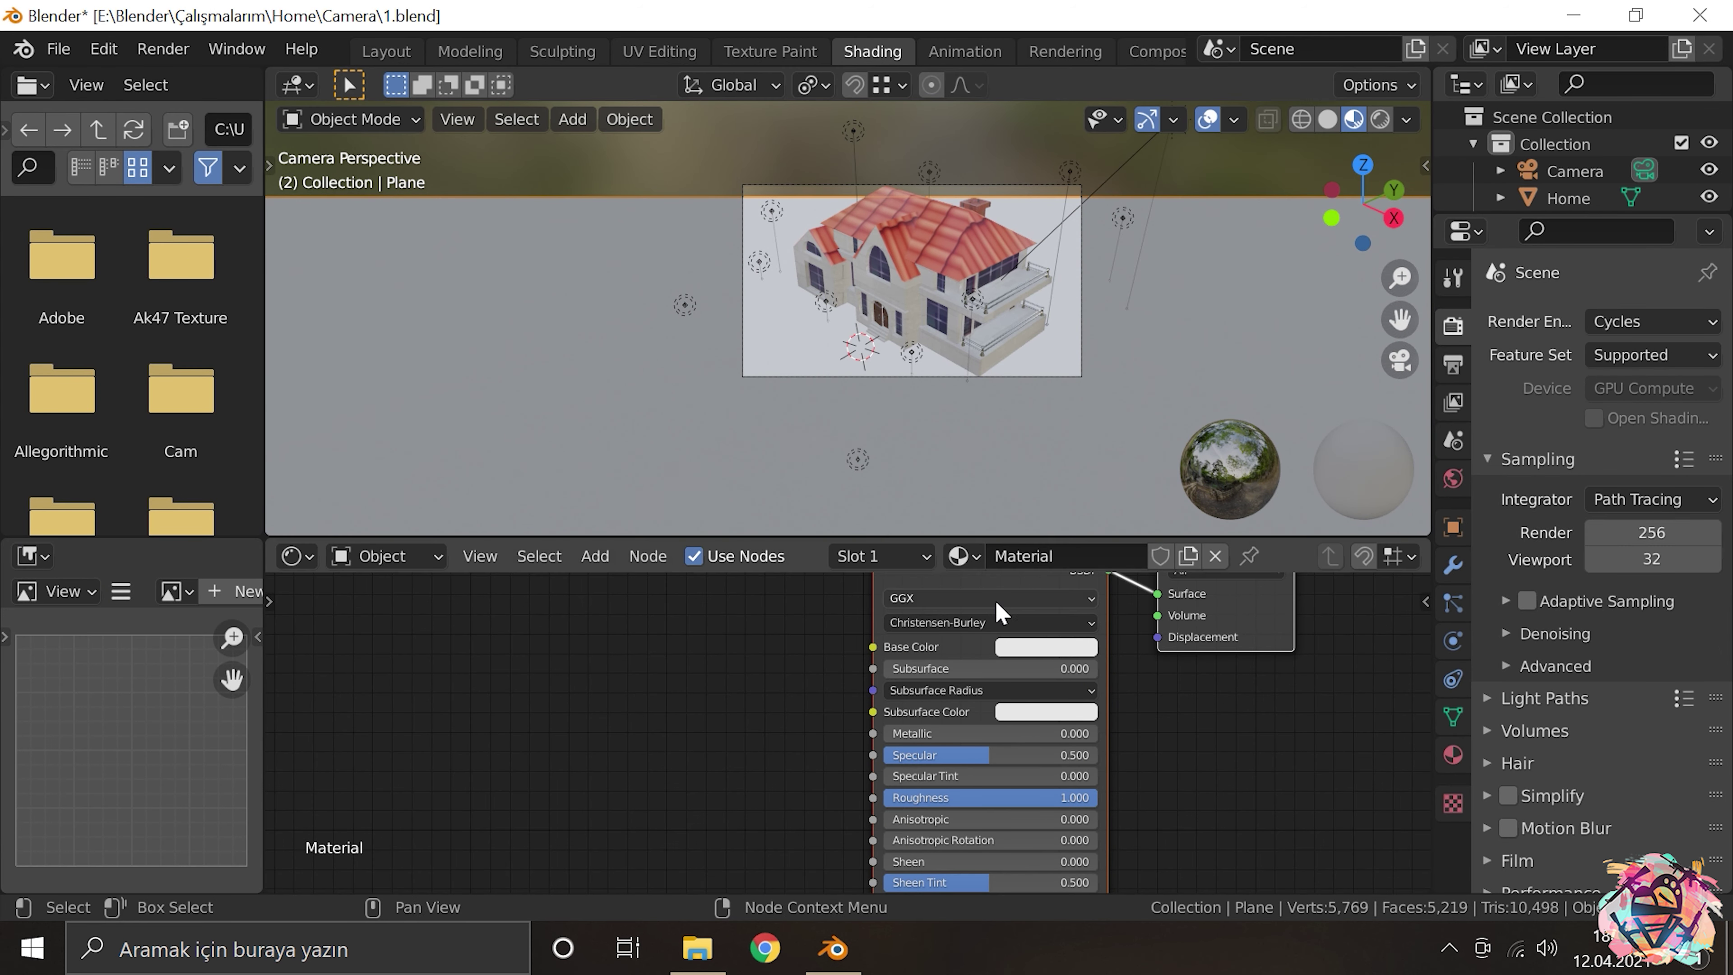
left_click(911, 293)
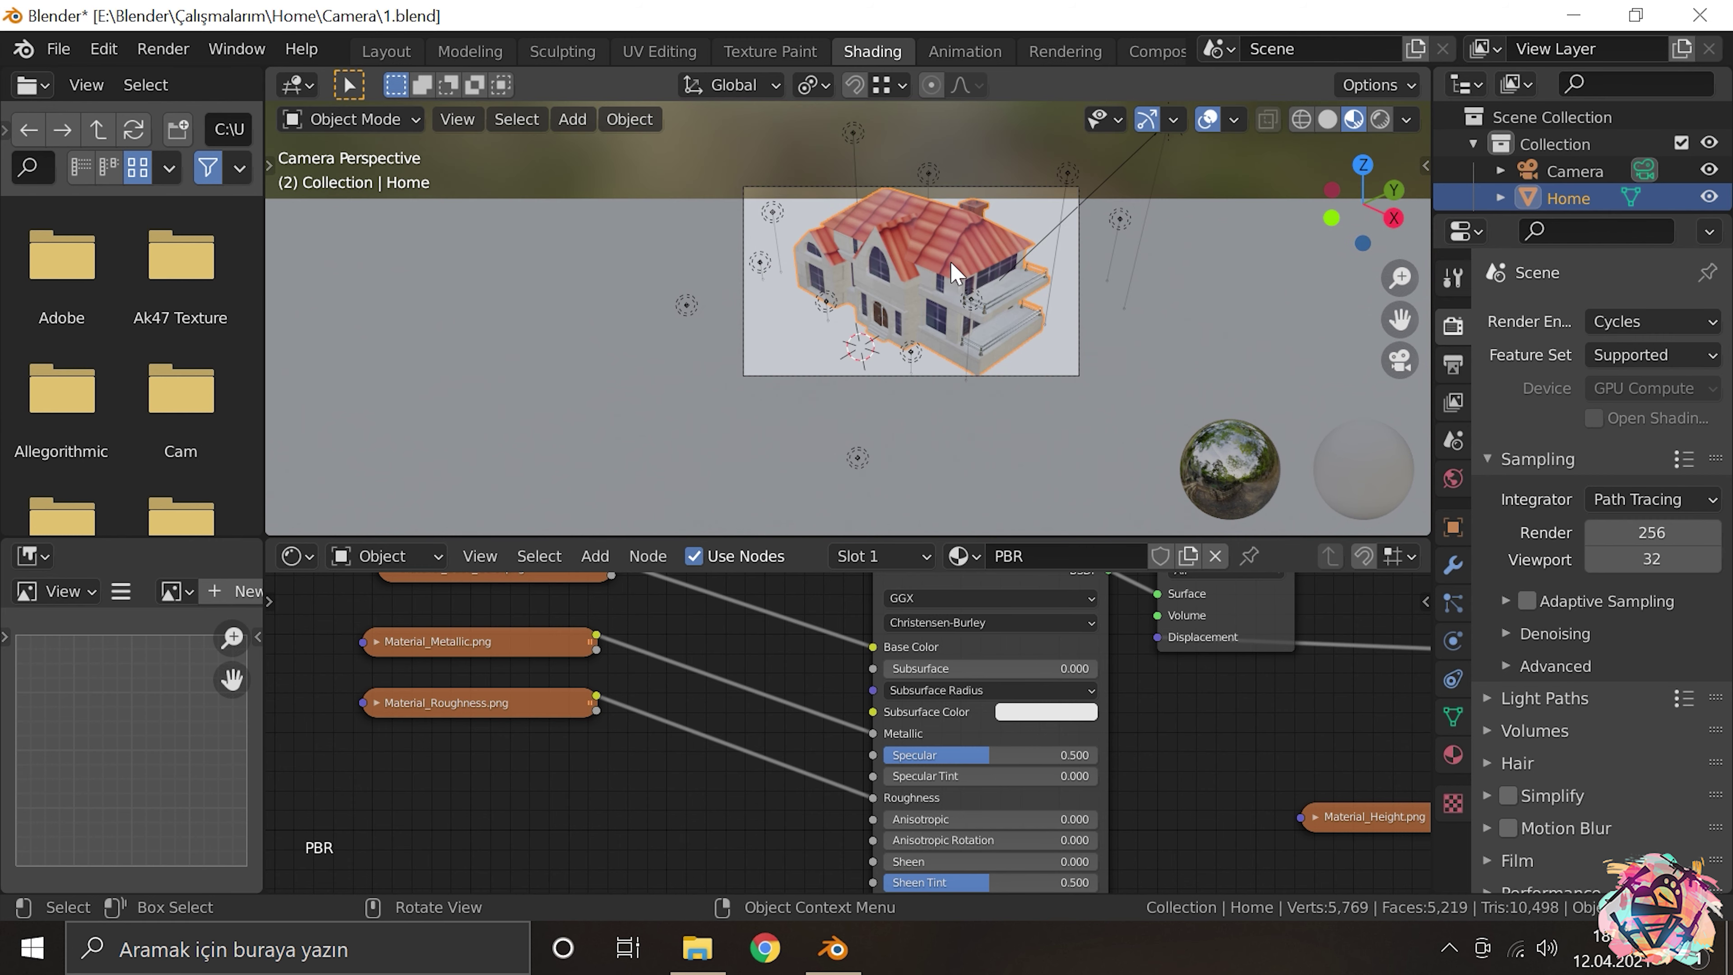
key("g")
key("x")
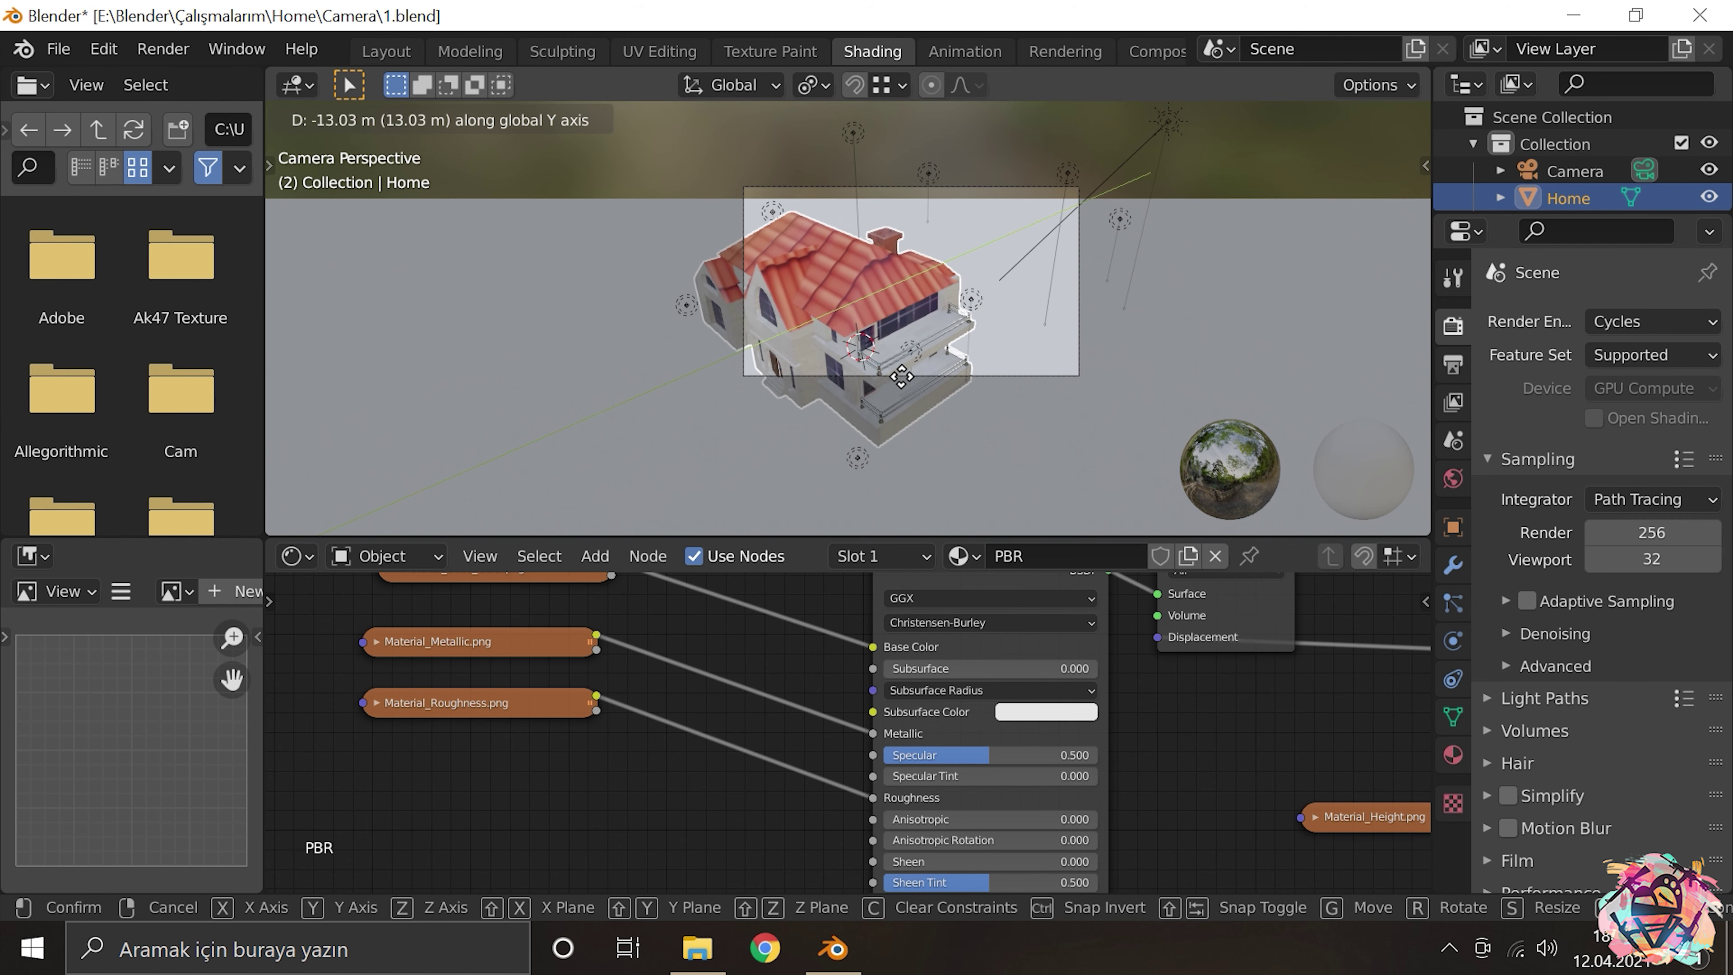
key("Escape")
left_click(470, 51)
Step: In front view and object mode, box-select every object in the scene
scroll("down", 3)
key("KP_1")
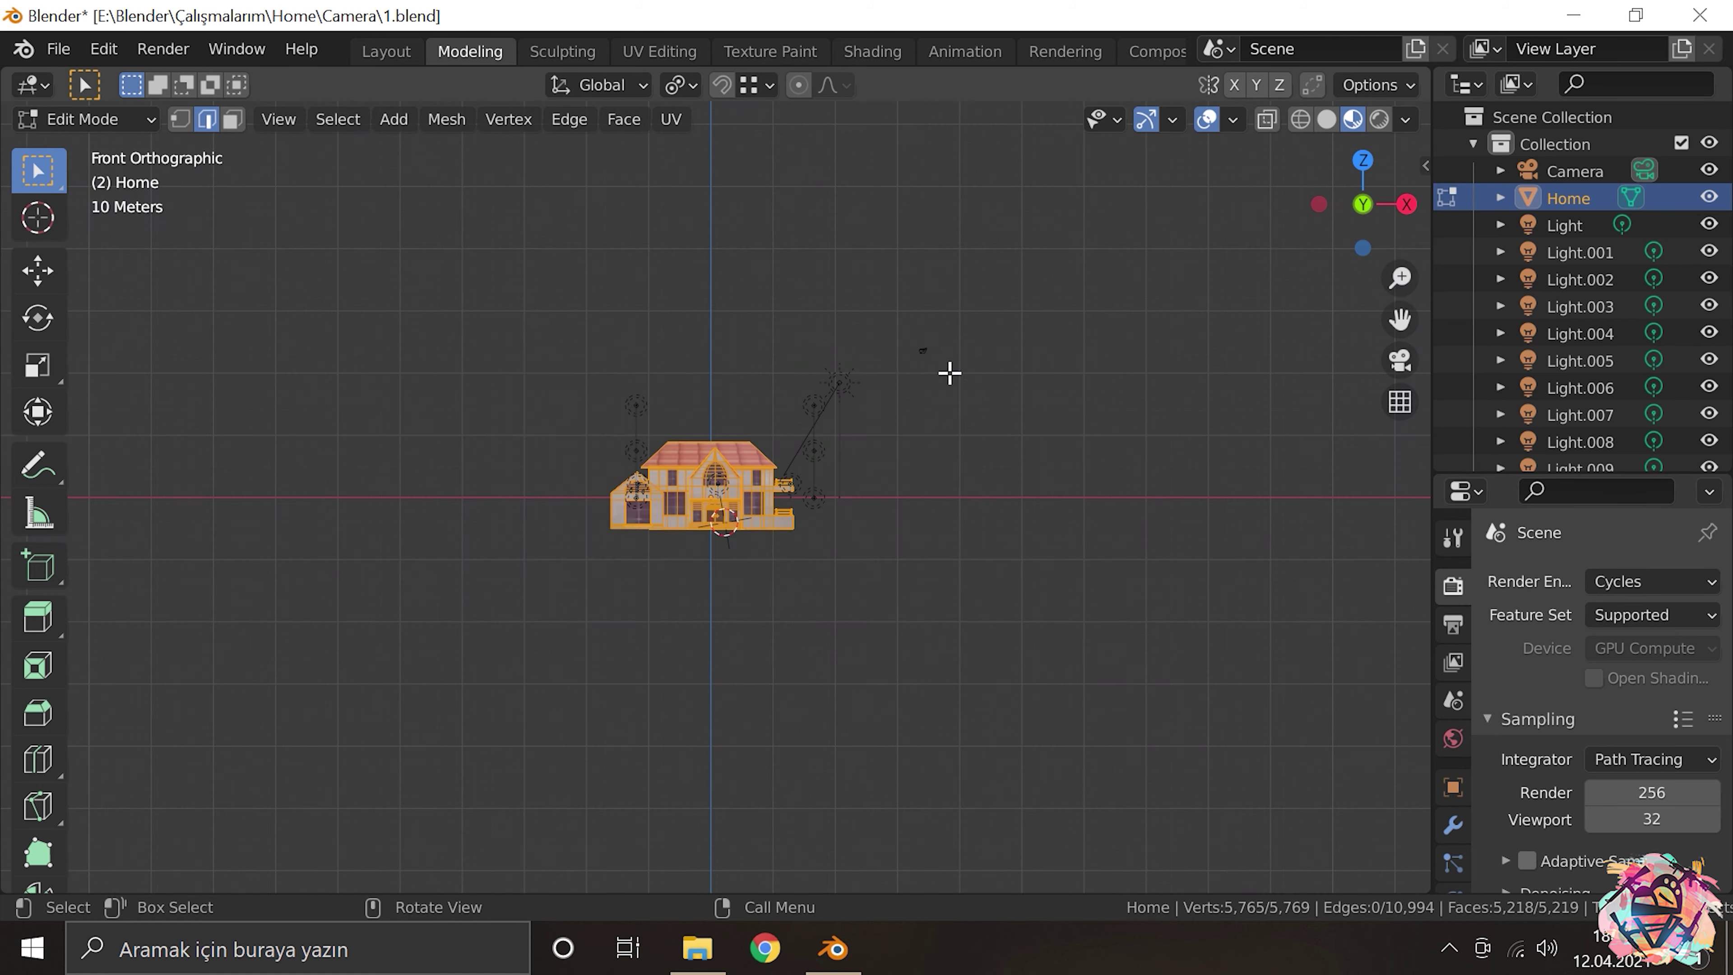
key("Tab")
left_click_drag(974, 319, 599, 565)
left_click_drag(600, 564, 503, 669)
key("KP_0")
scroll("down", 3)
scroll("down", 3)
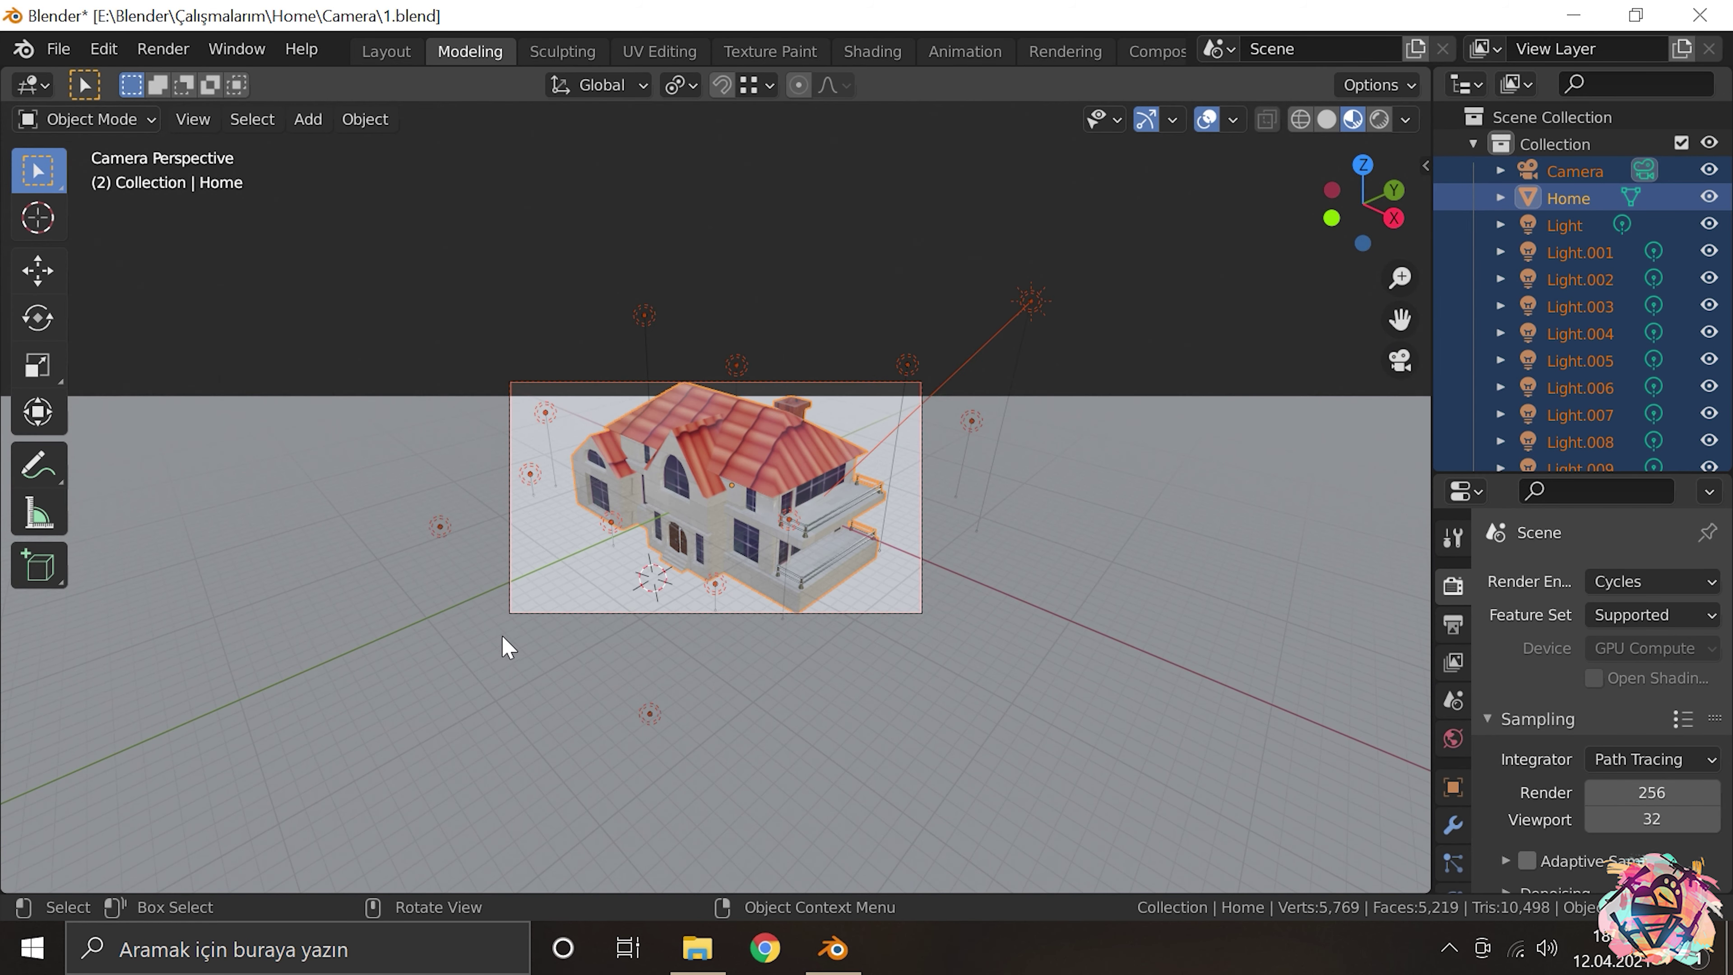
Step: Try moving all selected objects along Z, then undo the move
key("g")
key("z")
key("z")
key("Escape")
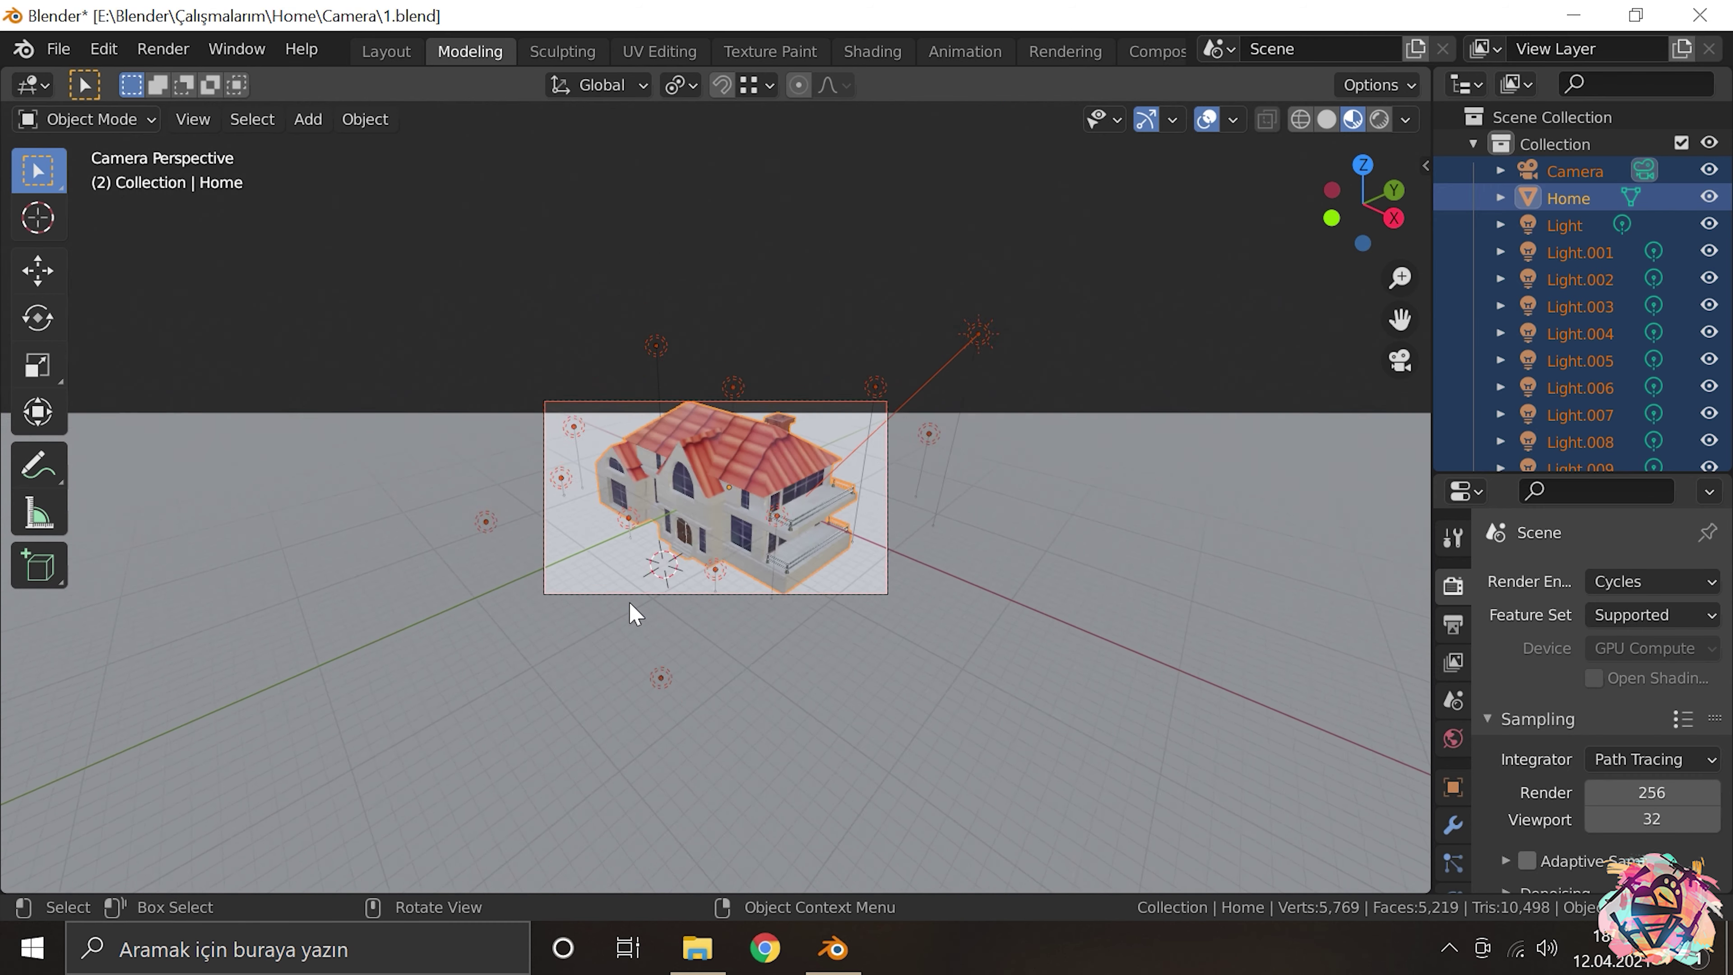
key("g")
key("z")
key("z")
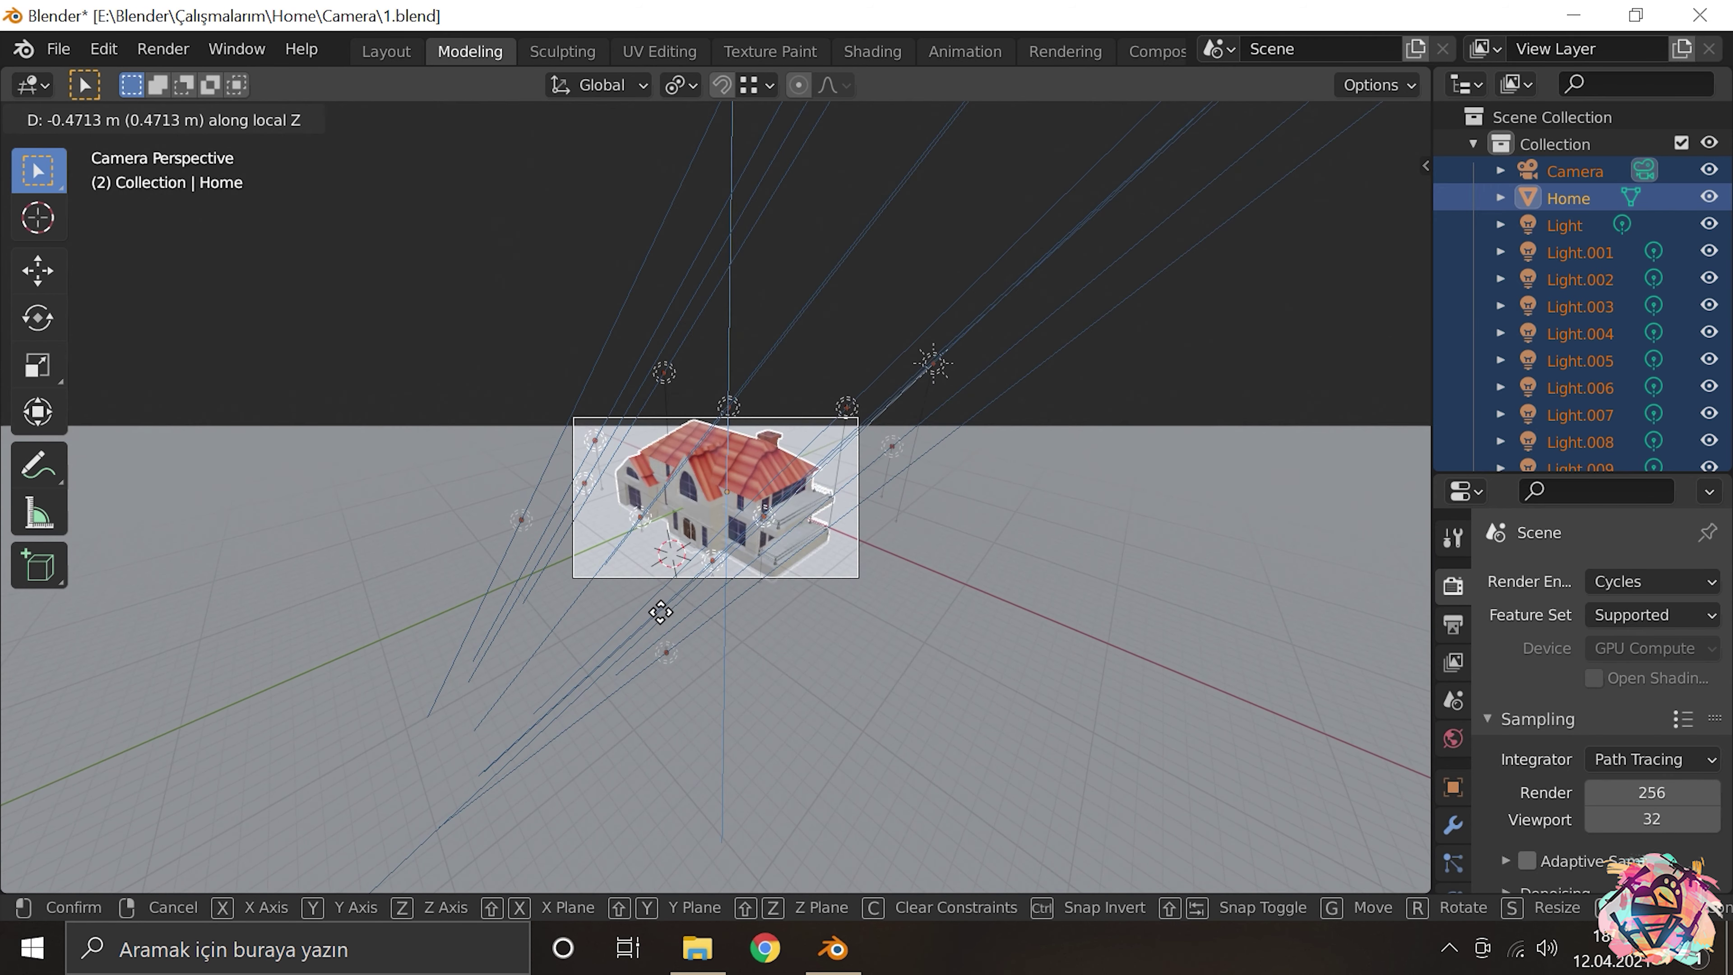
left_click(658, 608)
key("ctrl+z")
Step: Box-select the house and its lights and move them along Y to a new spot
left_click_drag(657, 611, 951, 515)
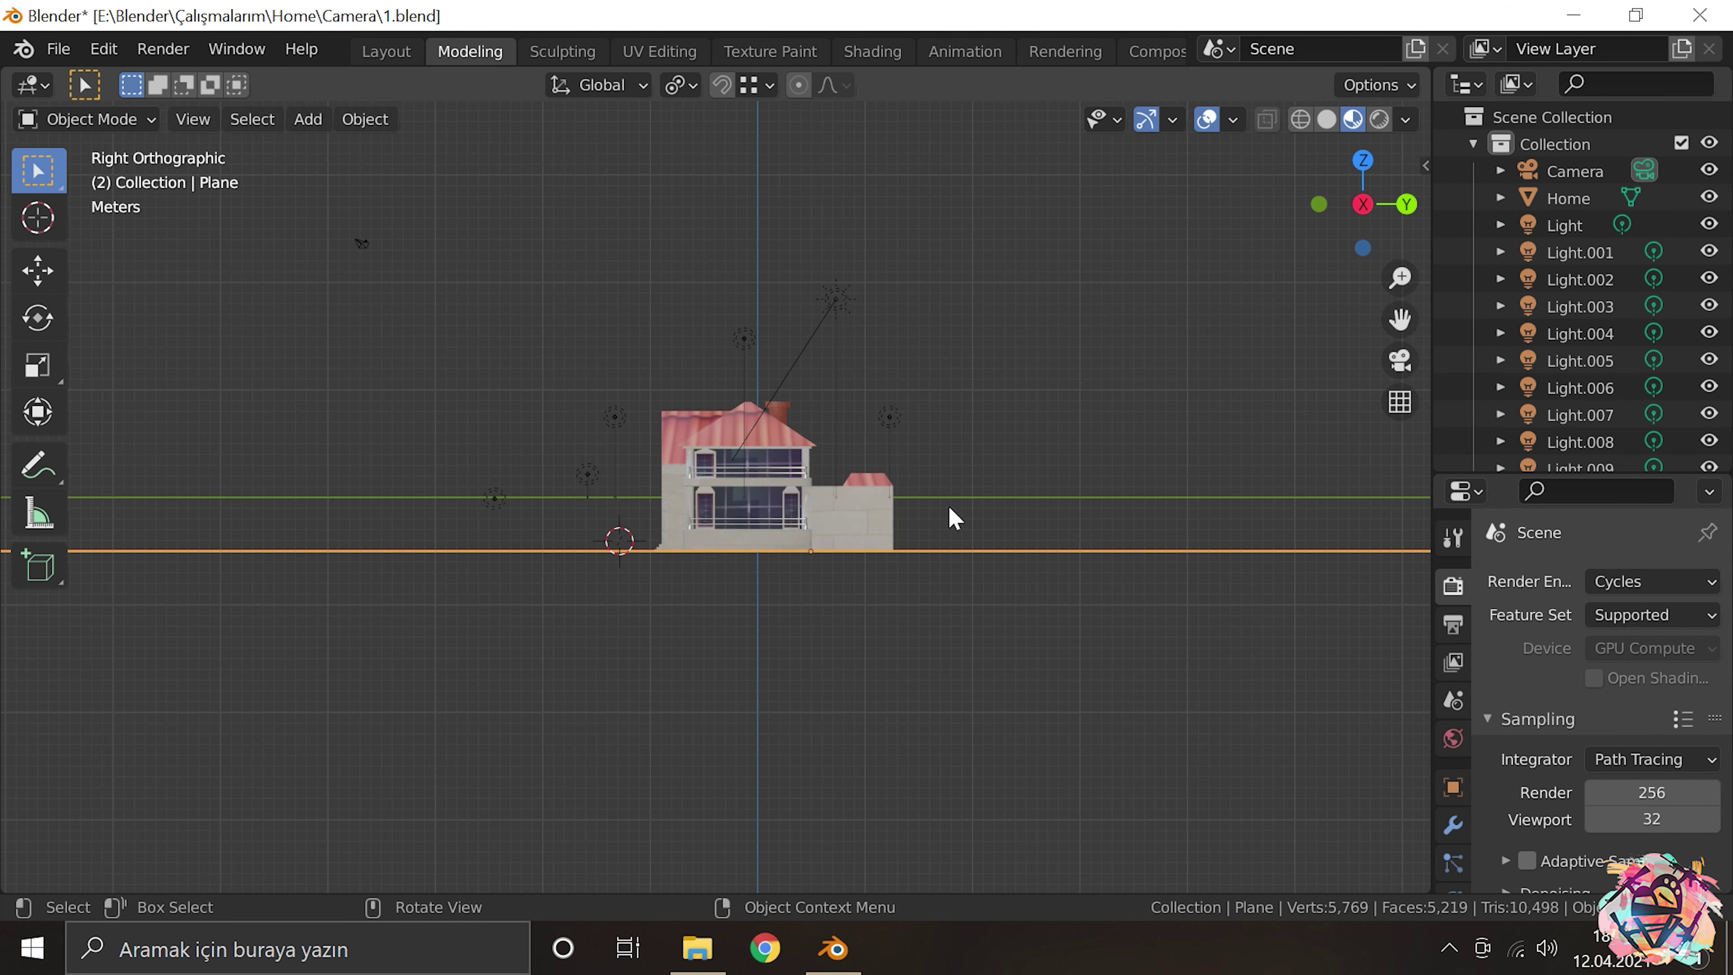
left_click_drag(996, 244, 499, 658)
key("KP_0")
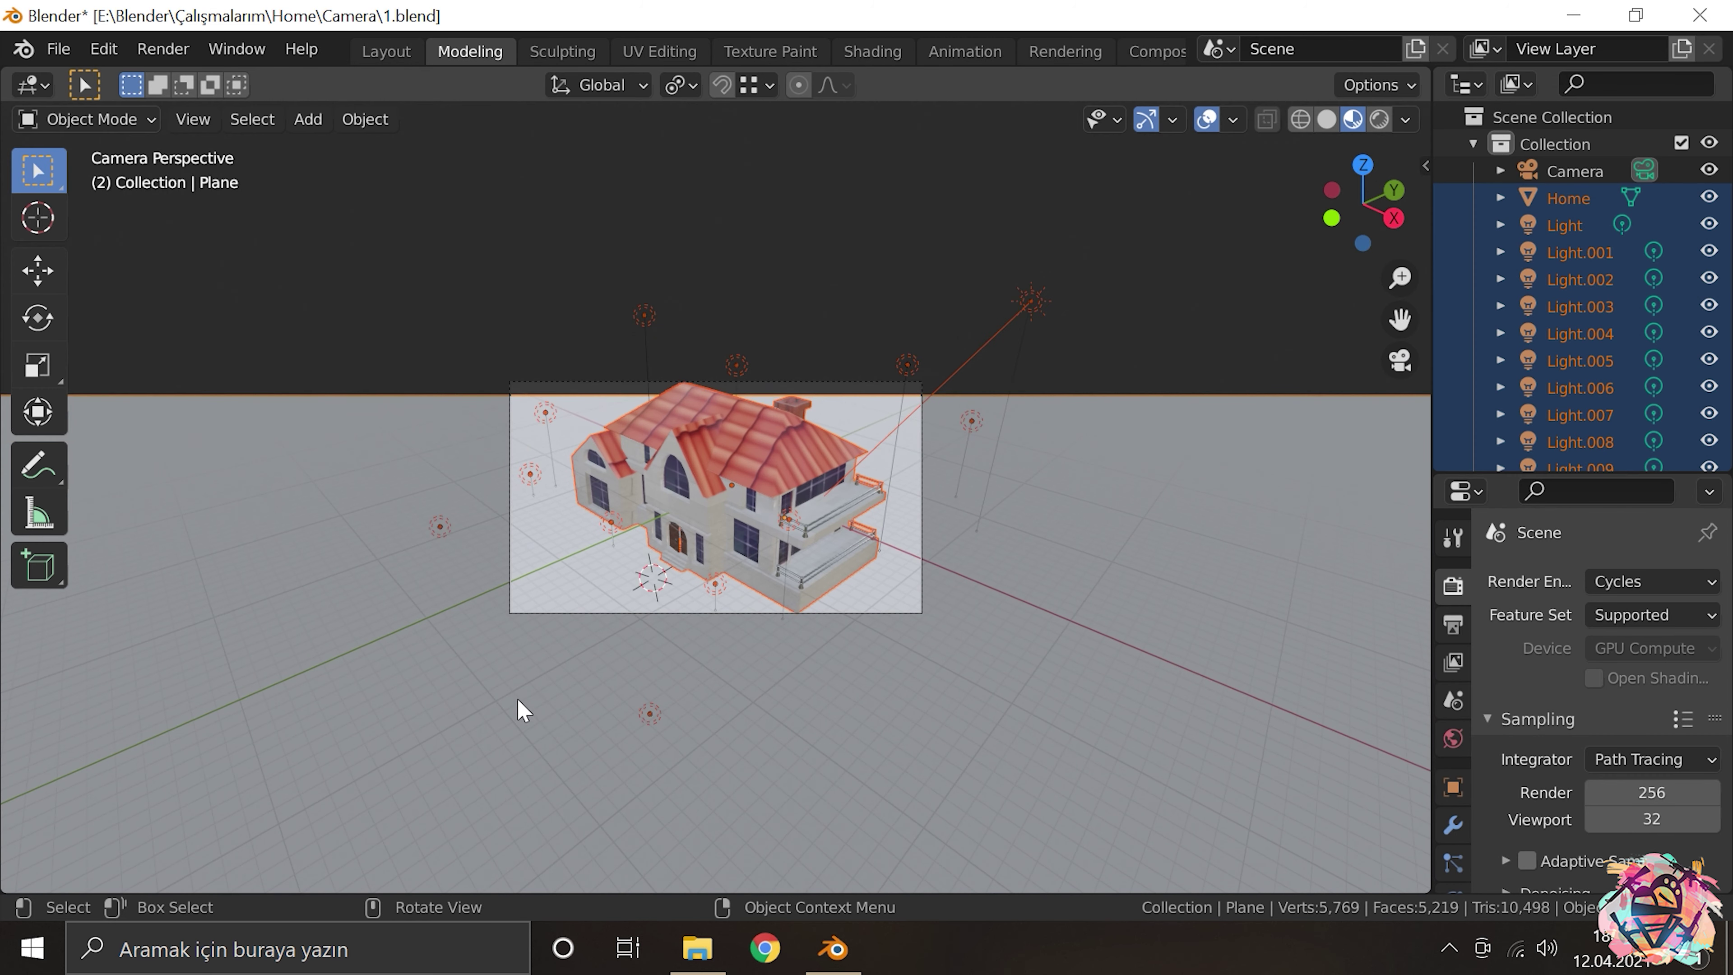
key("g")
key("x")
key("y")
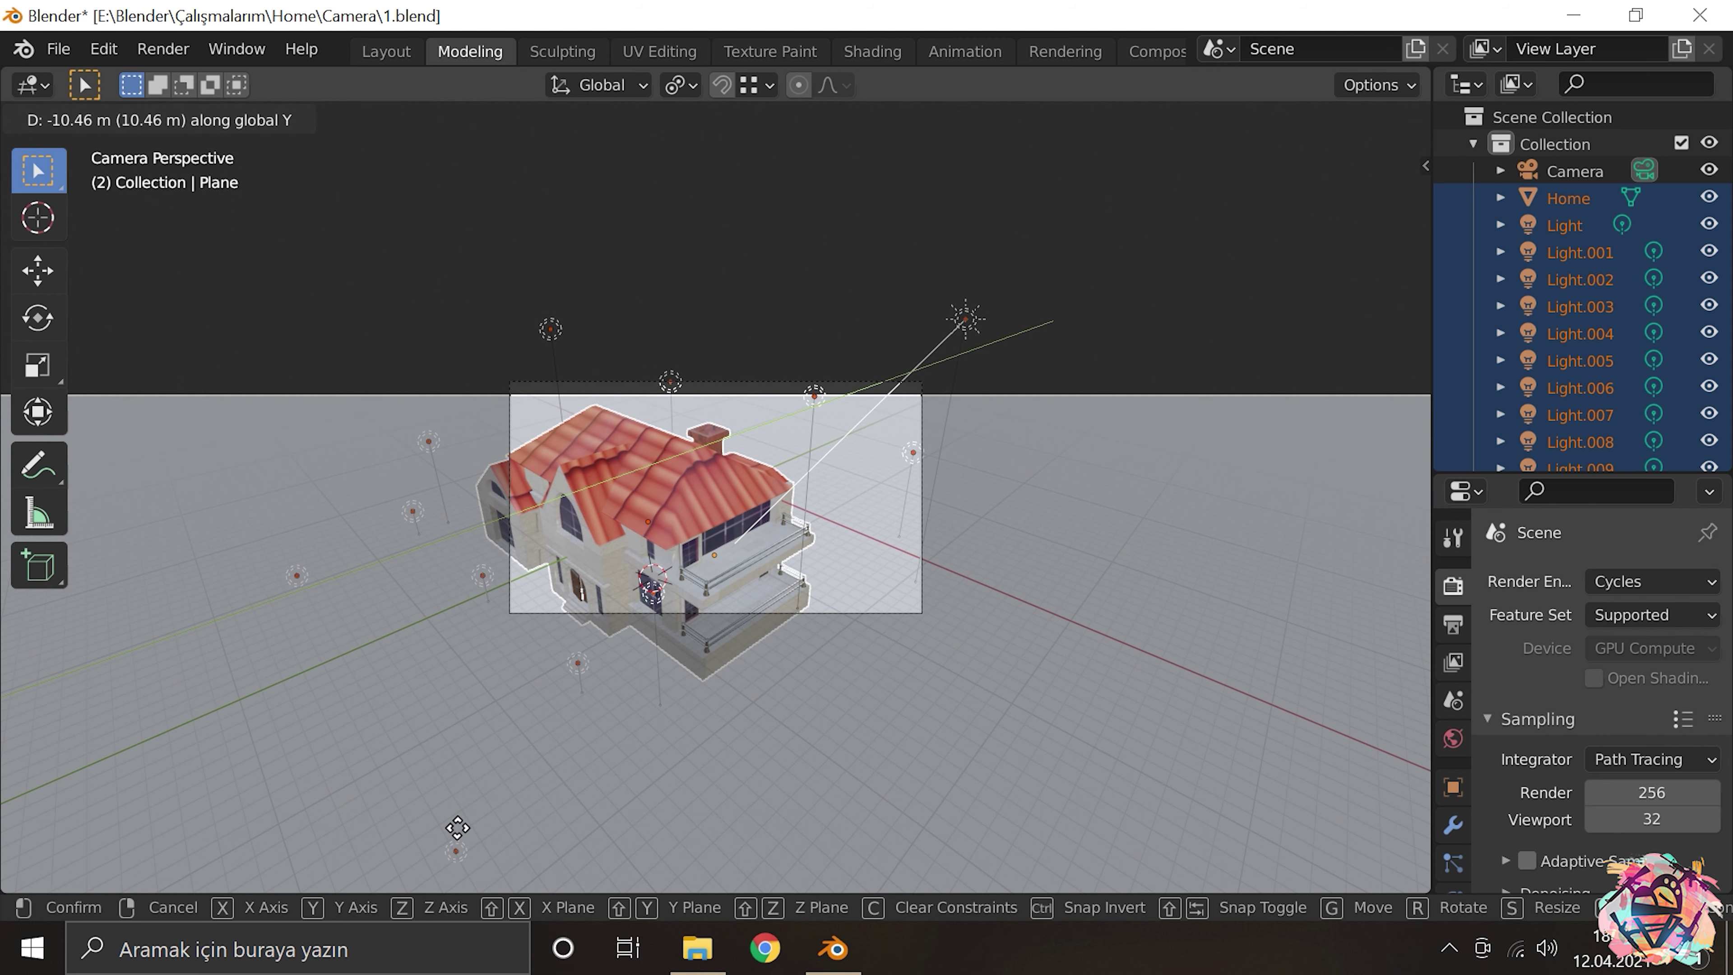
left_click(475, 776)
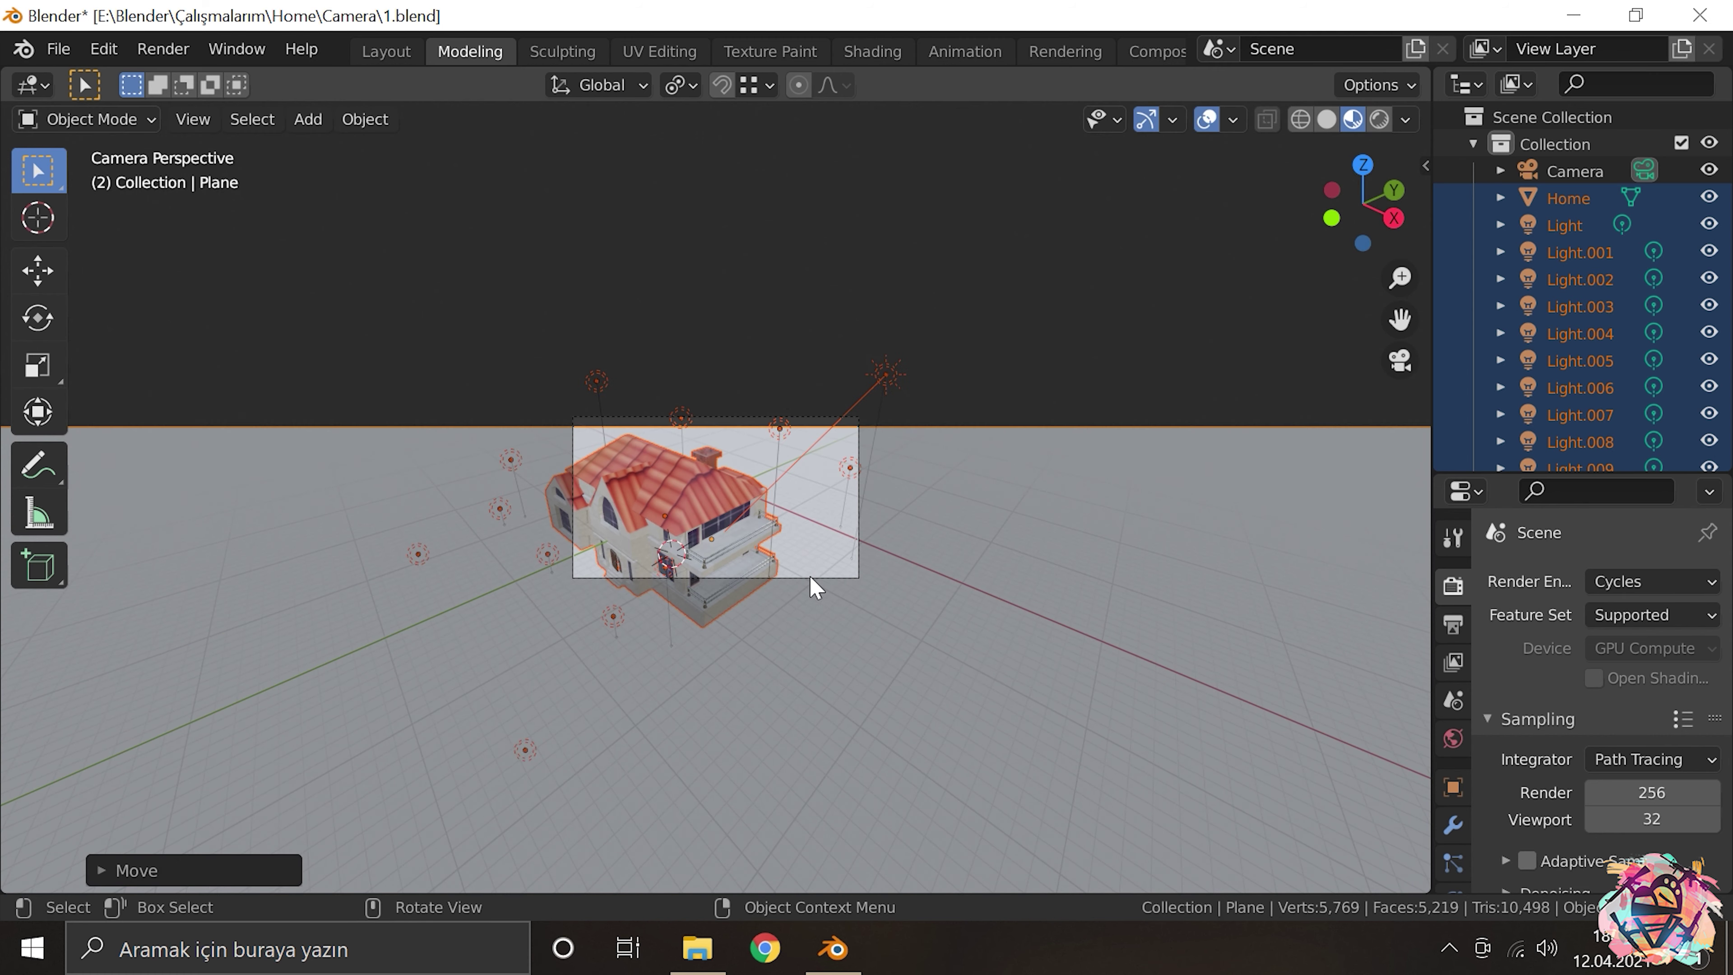
Step: Align the camera to the current view so the house fills the frame
left_click(816, 586)
left_click_drag(816, 586, 695, 596)
scroll("down", 3)
key("ctrl+alt+KP_0")
scroll("down", 3)
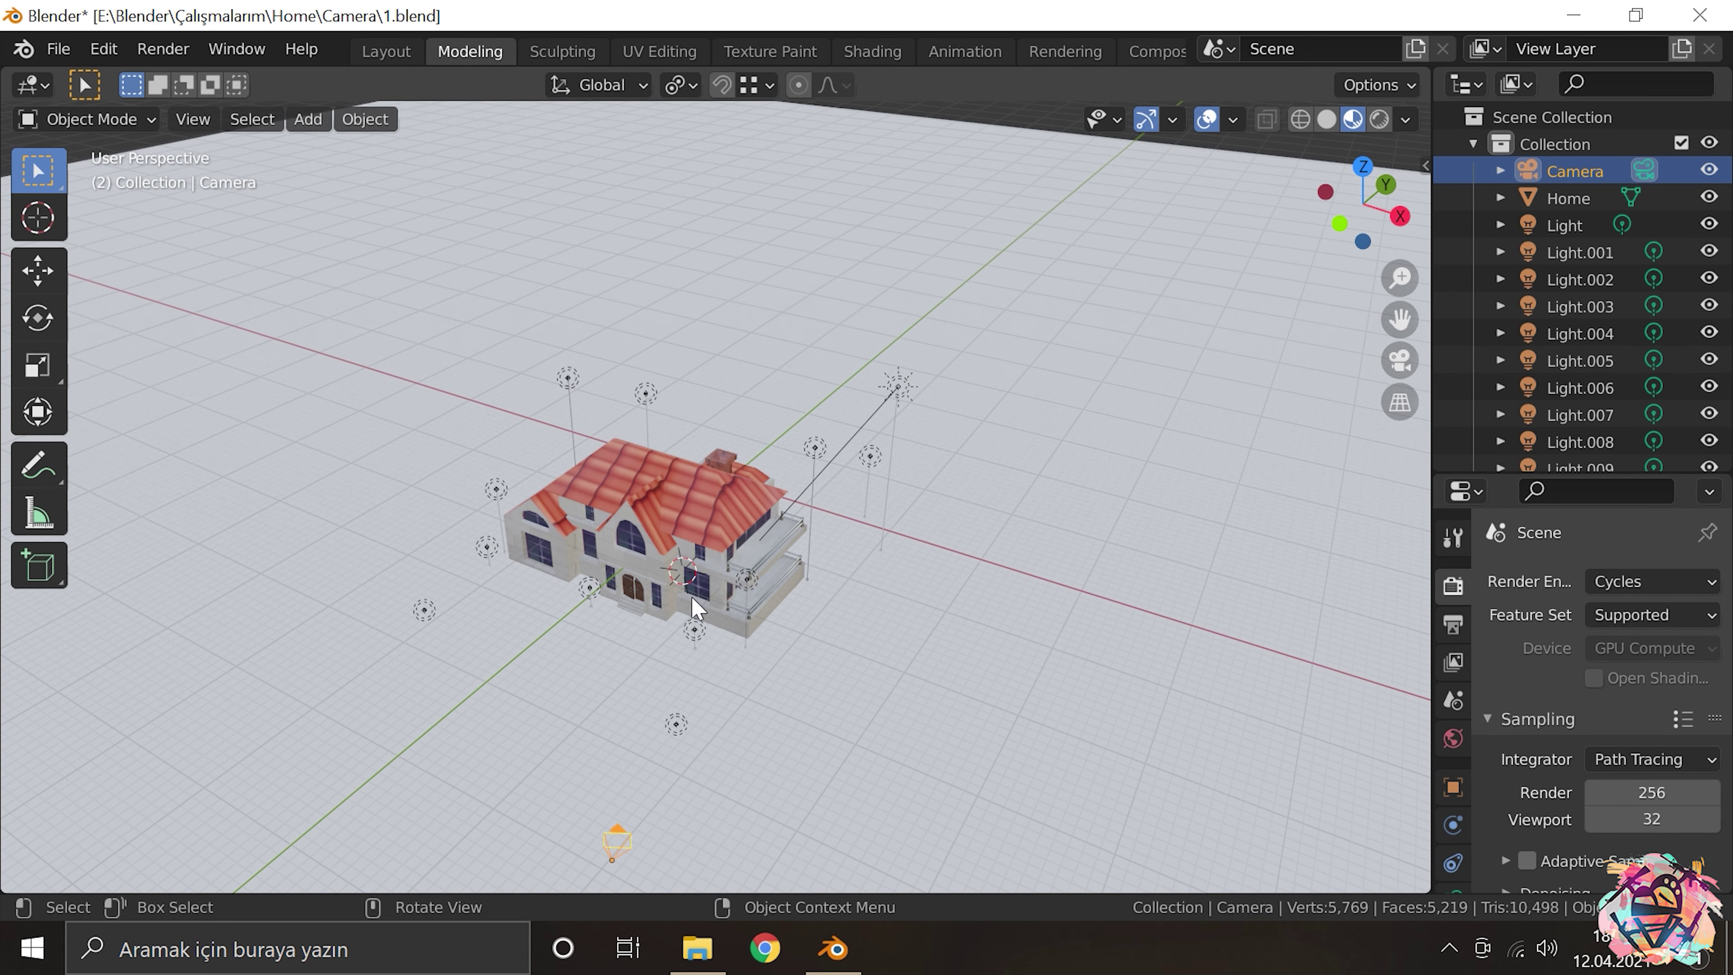
key("KP_0")
key("KP_0")
scroll("up", 3)
key("KP_0")
key("KP_0")
key("KP_0")
scroll("up", 3)
left_click_drag(928, 580, 598, 528)
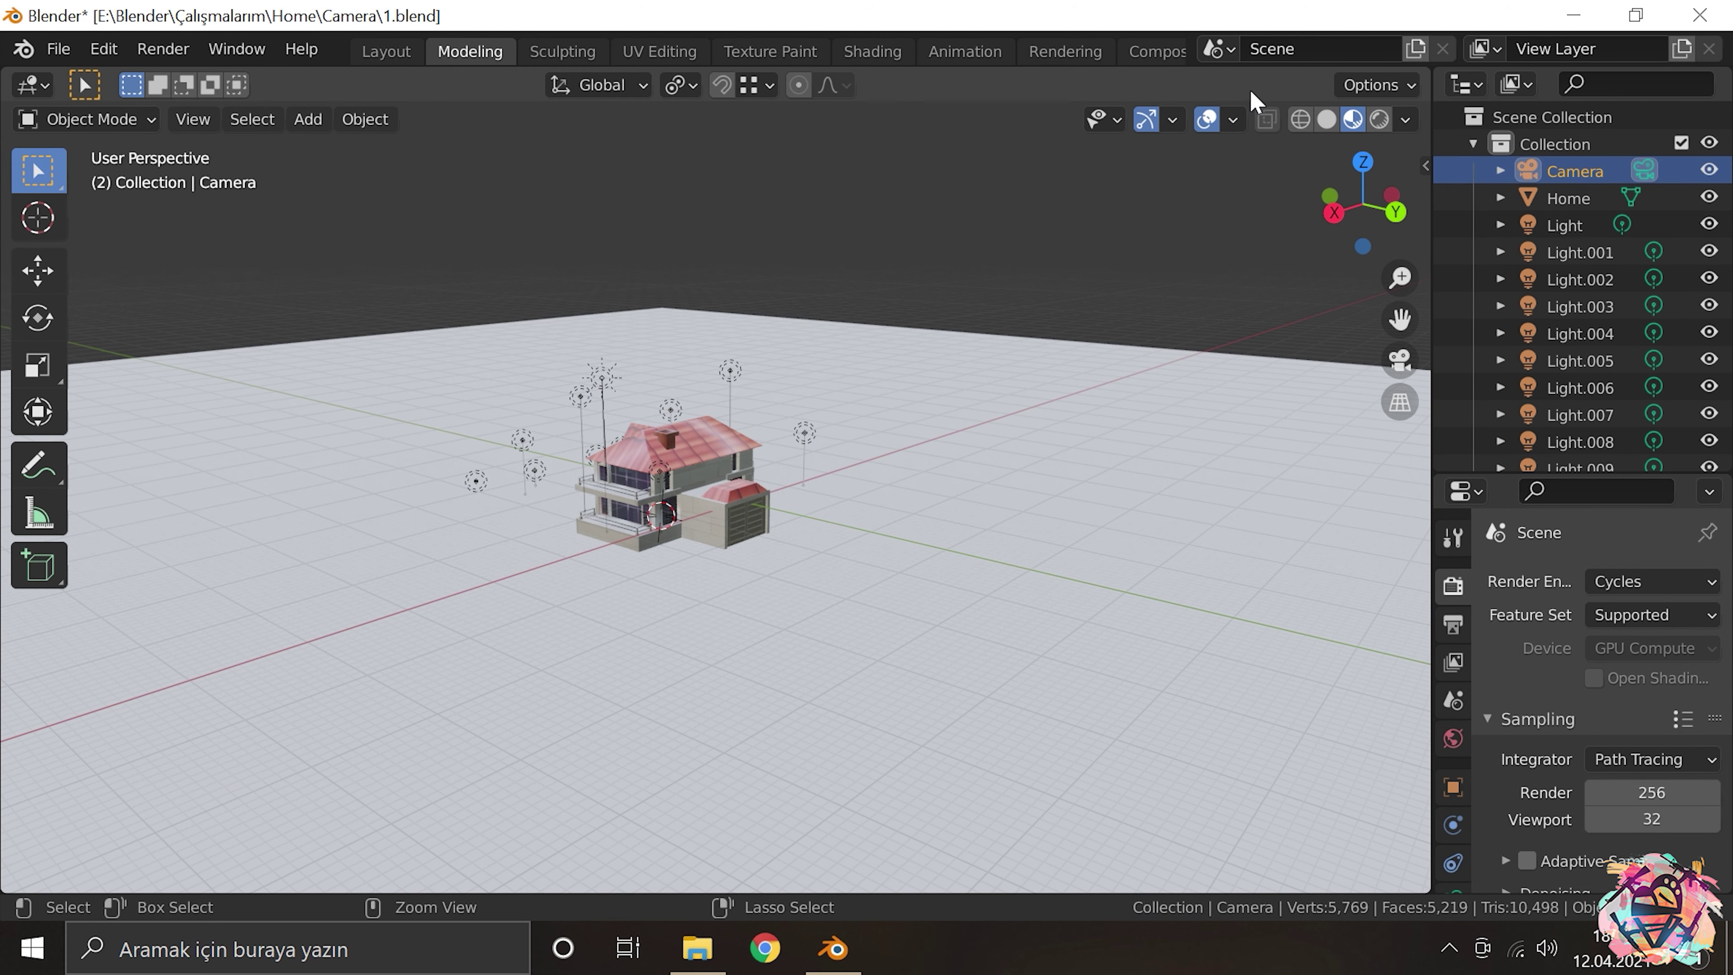
Step: Switch to Solid shading, recheck the camera view, and set the render engine to Eevee
left_click(1299, 119)
left_click_drag(1160, 341, 1092, 290)
key("a")
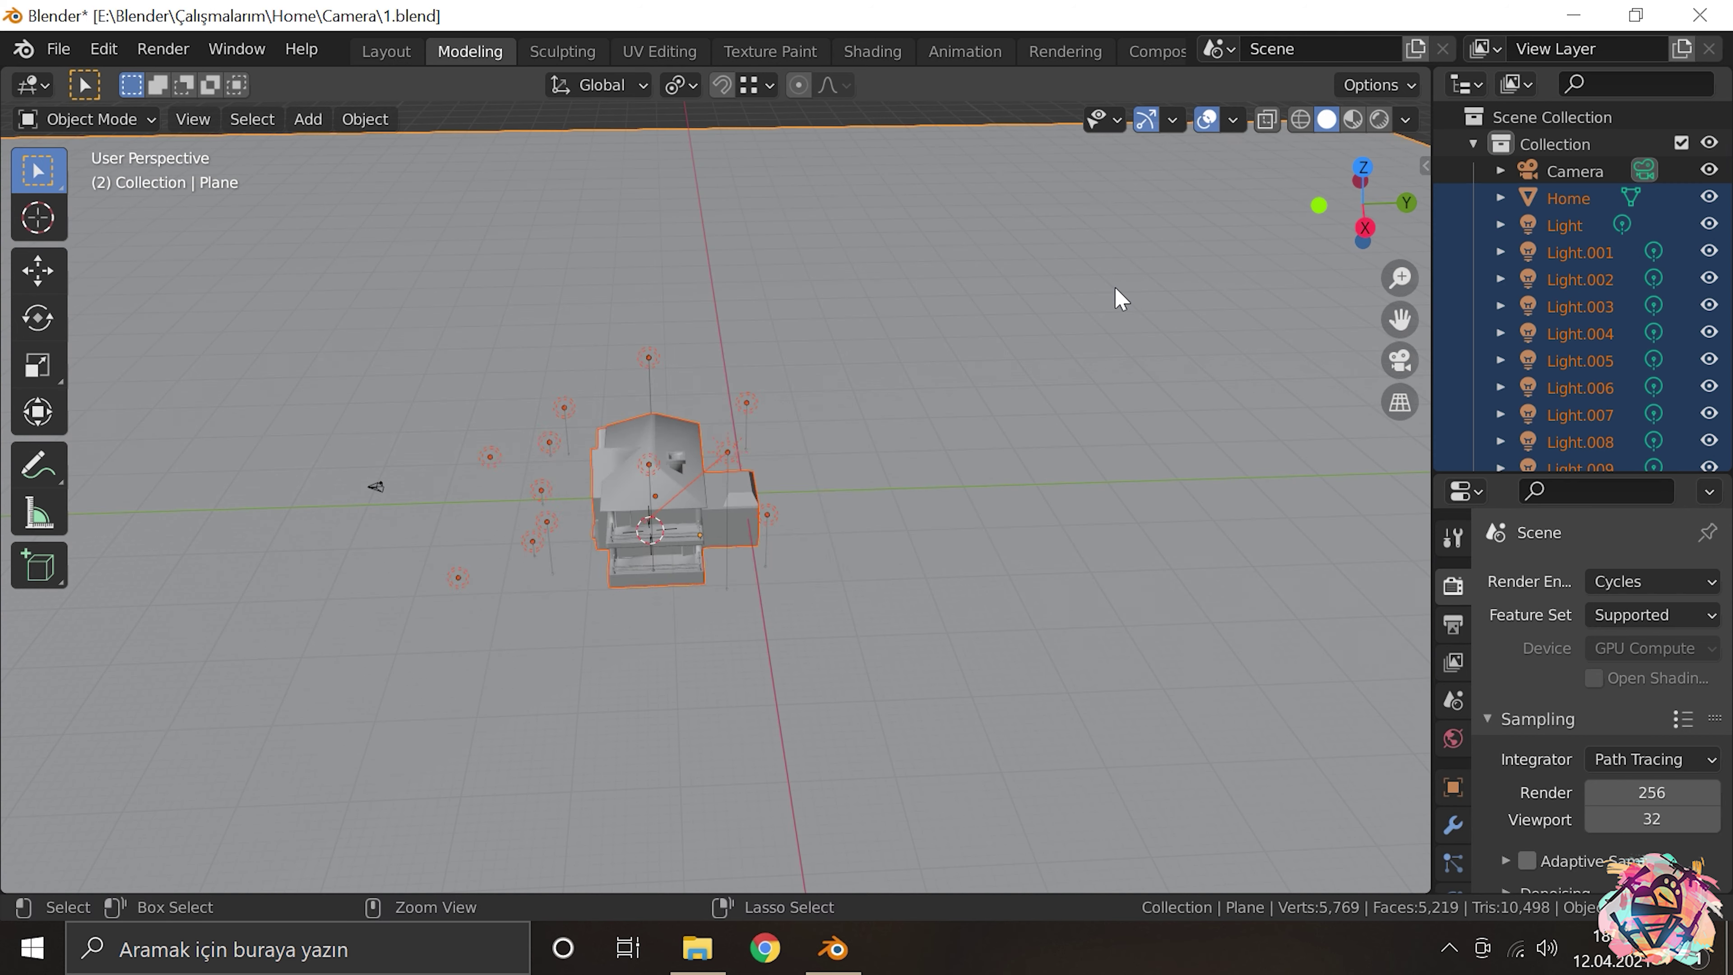
key("KP_0")
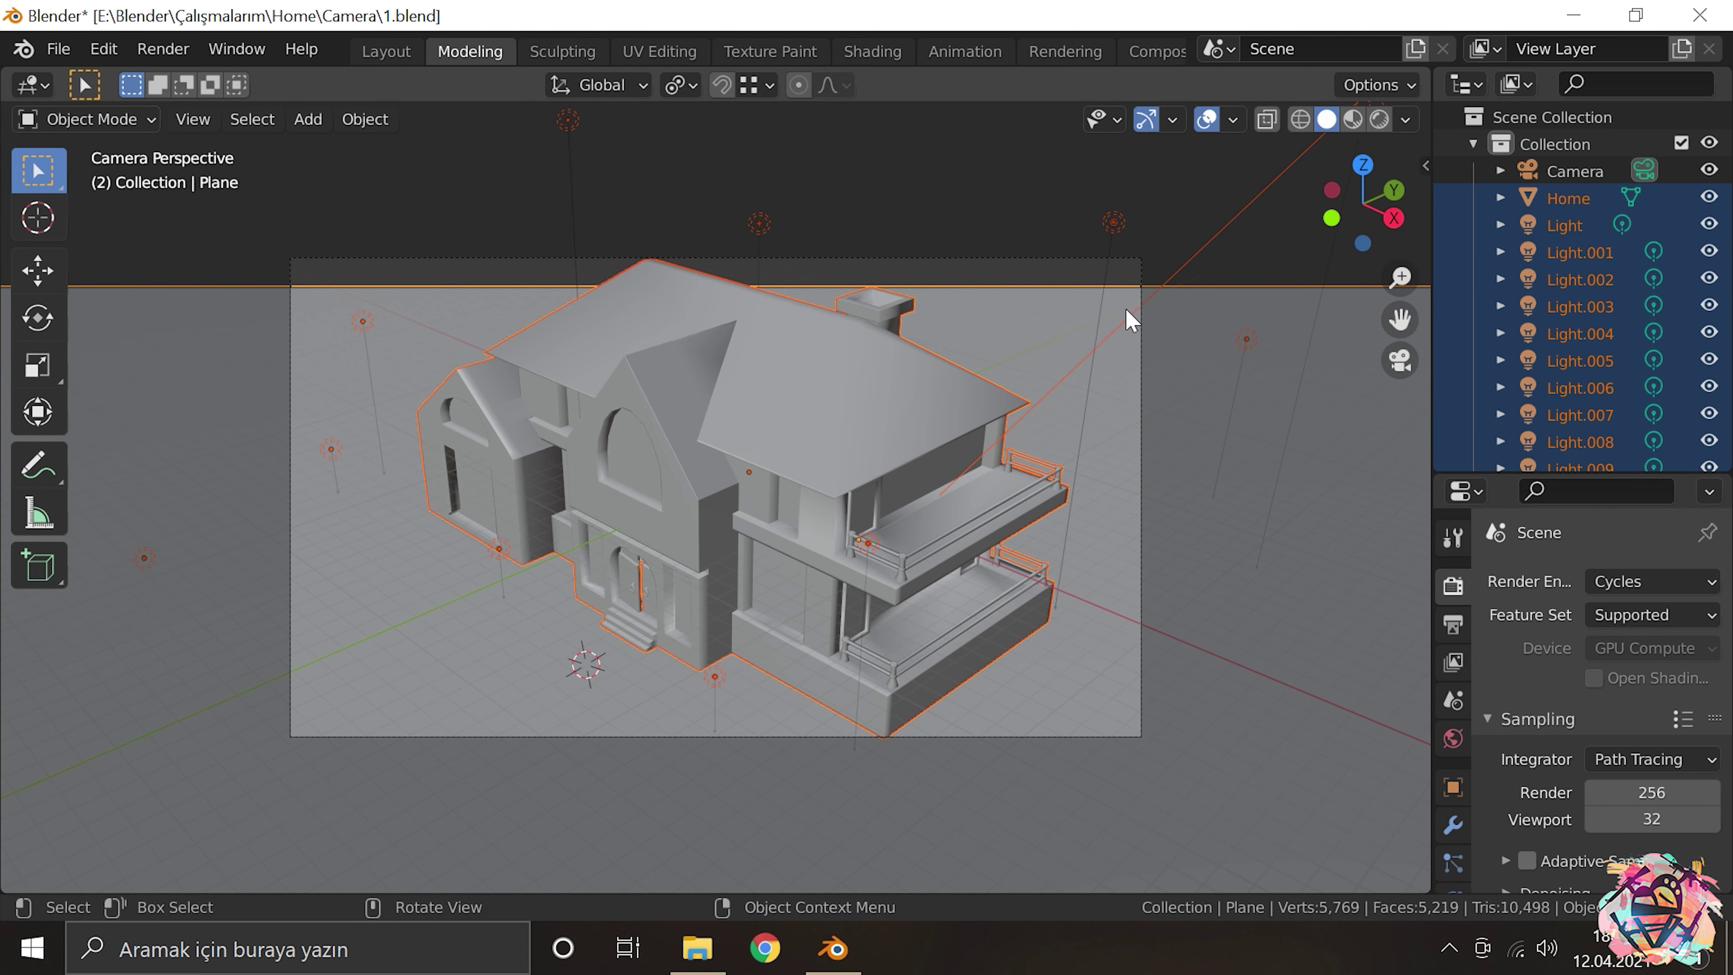
left_click_drag(1119, 338, 1045, 320)
left_click(1634, 584)
left_click(1623, 614)
Step: Render the house in Eevee and review the result
left_click(163, 49)
left_click(197, 73)
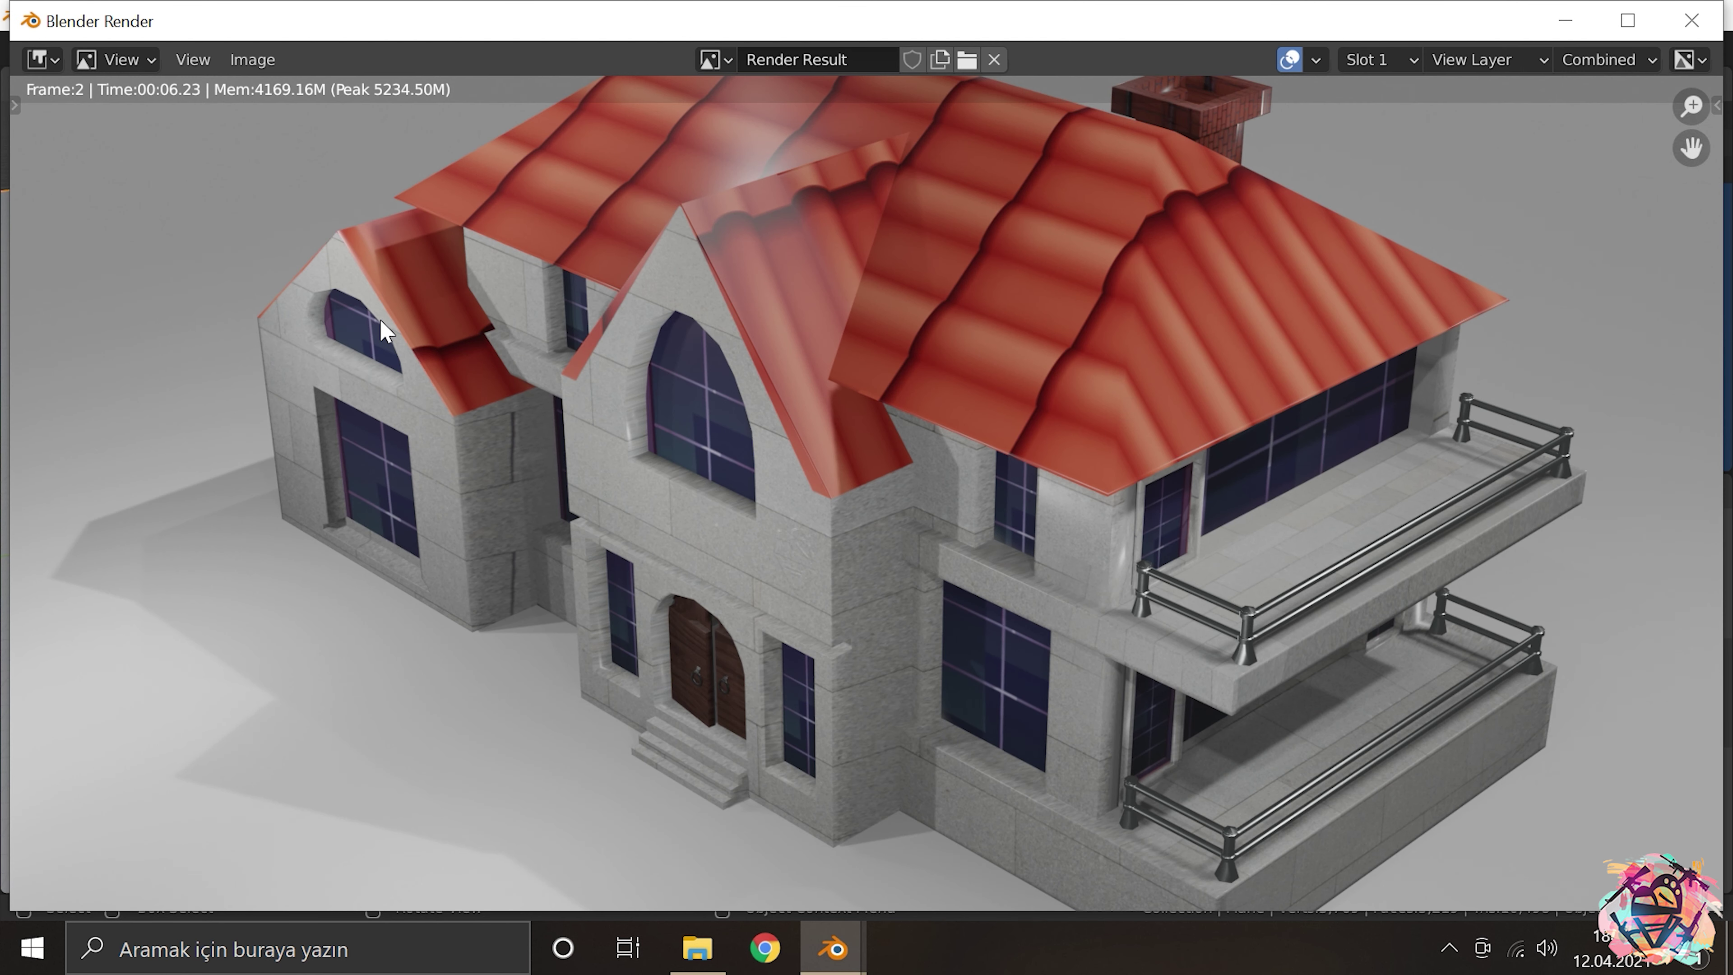
scroll("down", 3)
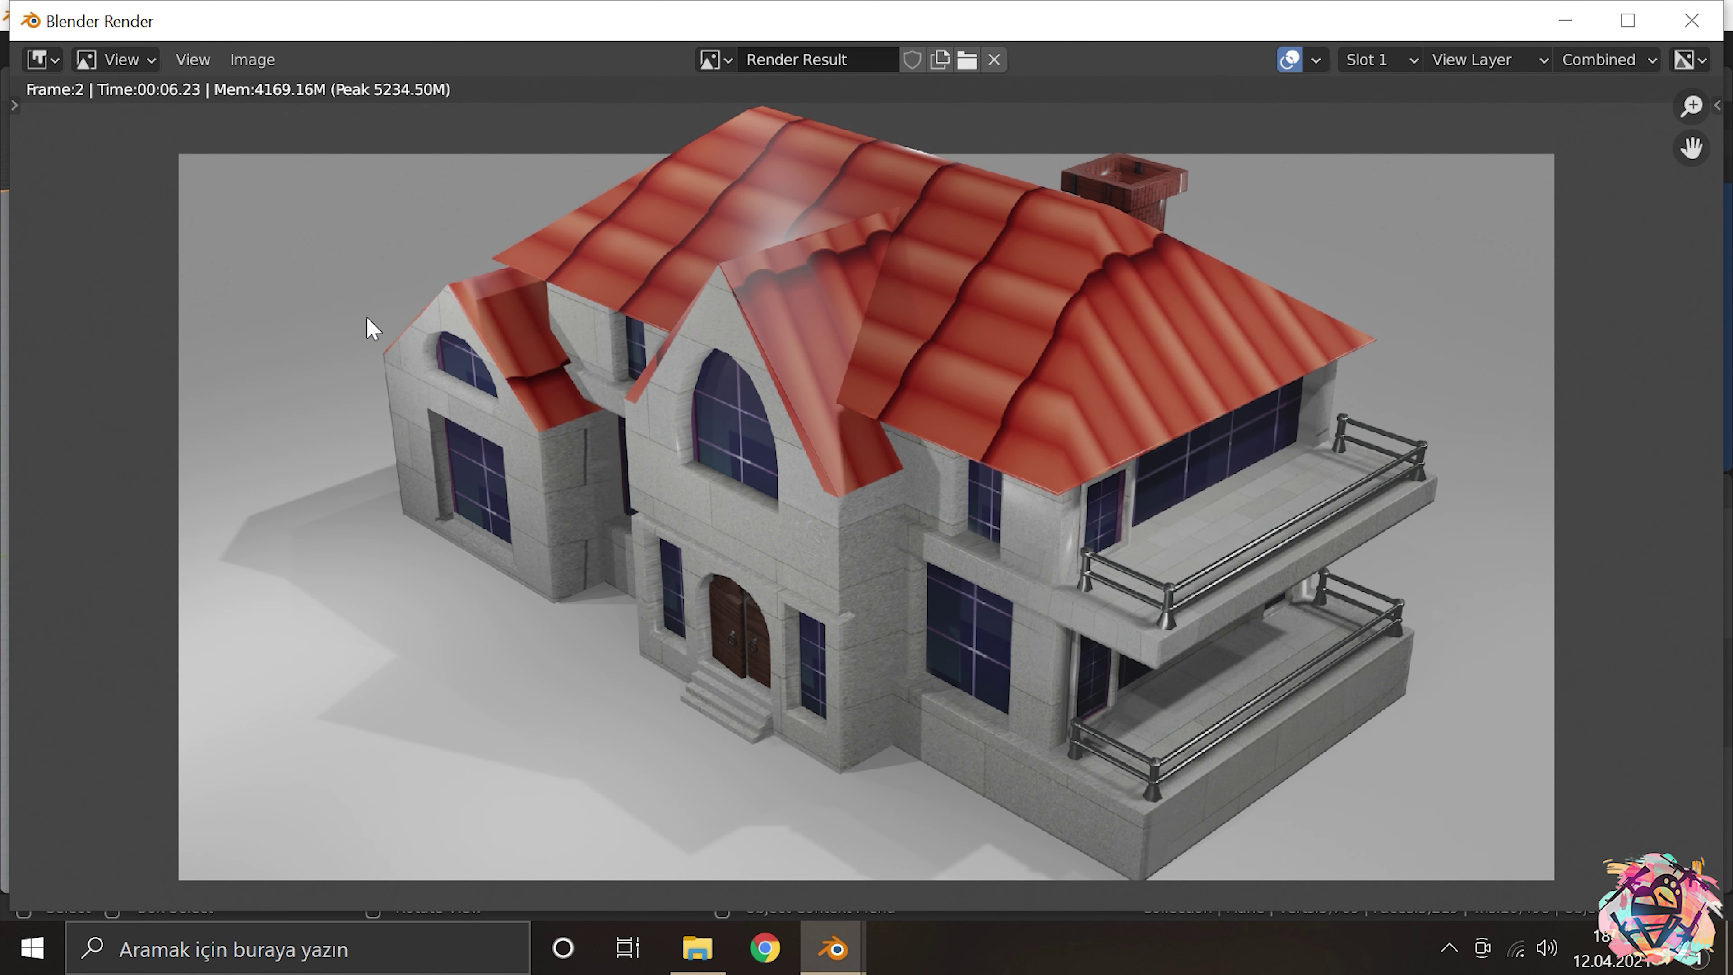
scroll("up", 3)
scroll("down", 3)
scroll("up", 3)
scroll("down", 3)
scroll("down", 3)
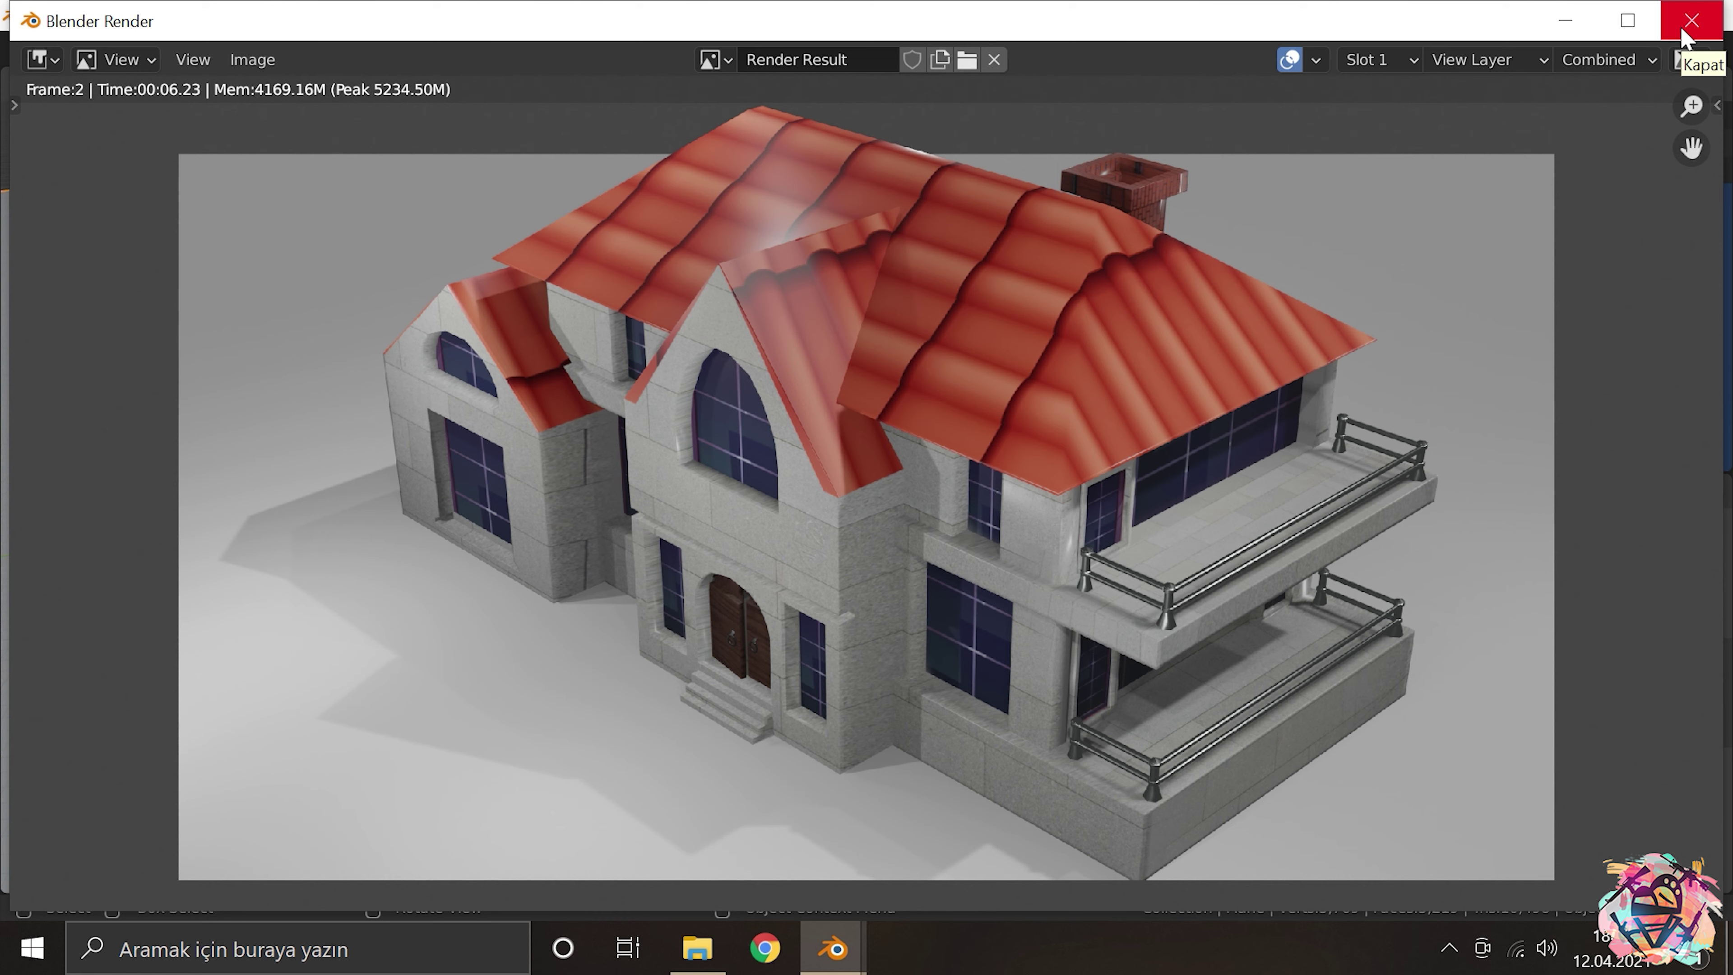
left_click(1690, 20)
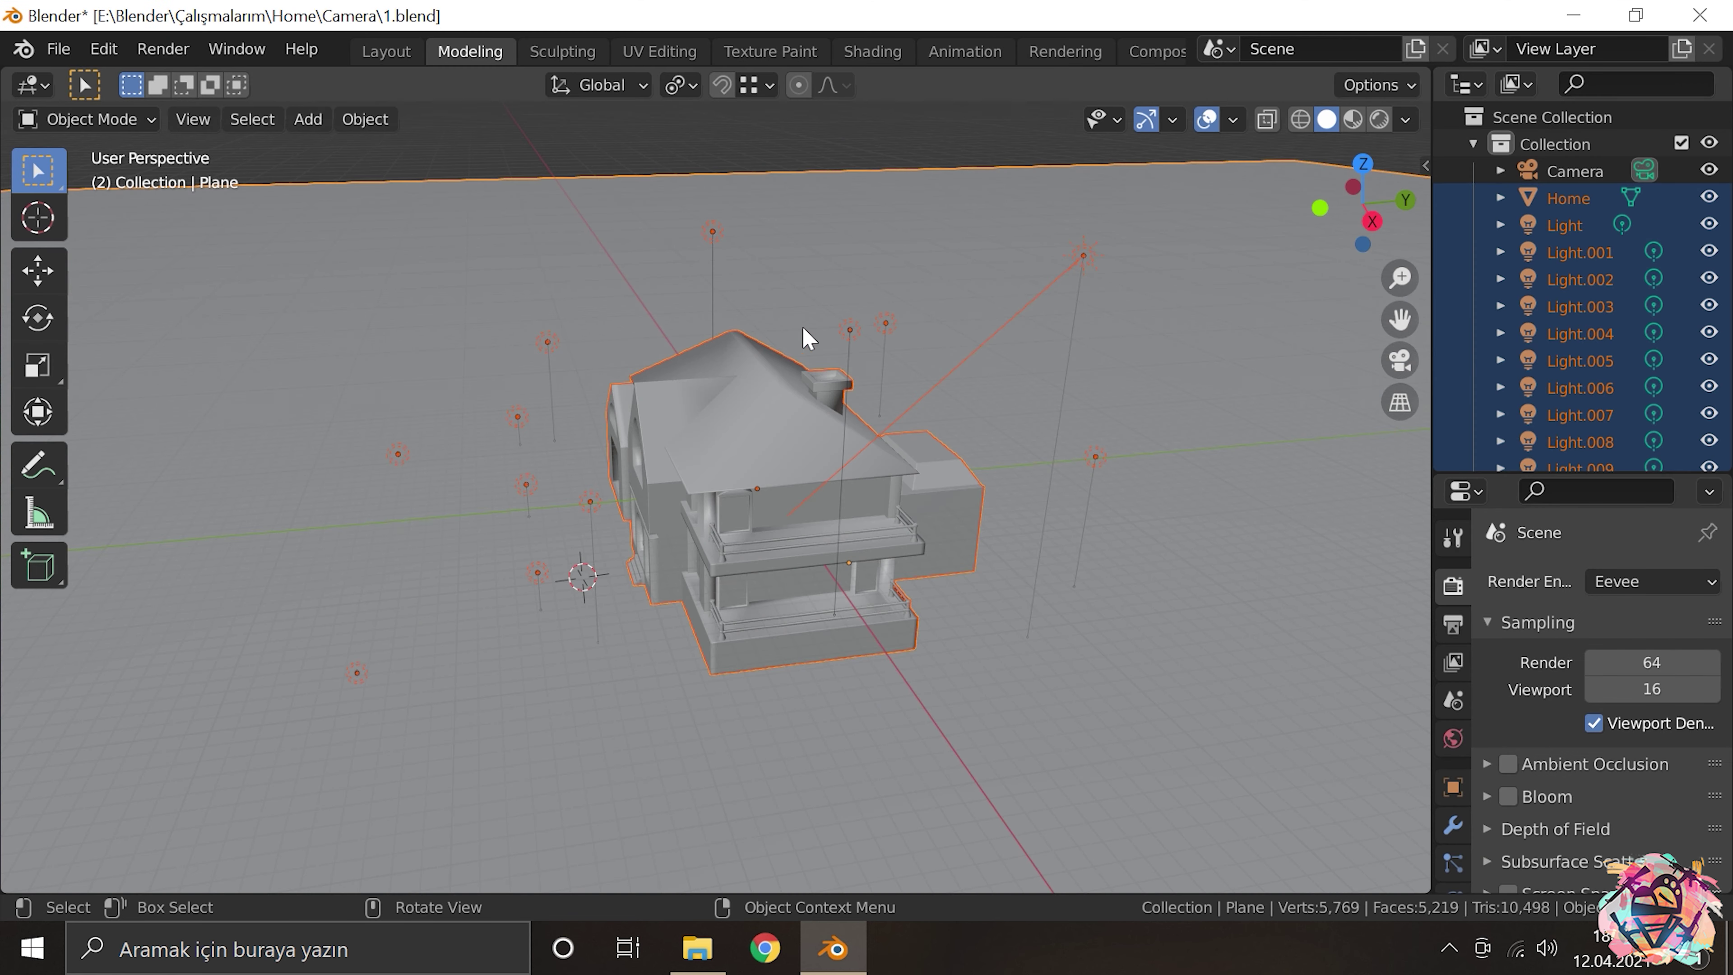
Step: Move the sun light along Y in right view and render again
key("KP_3")
left_click(887, 218)
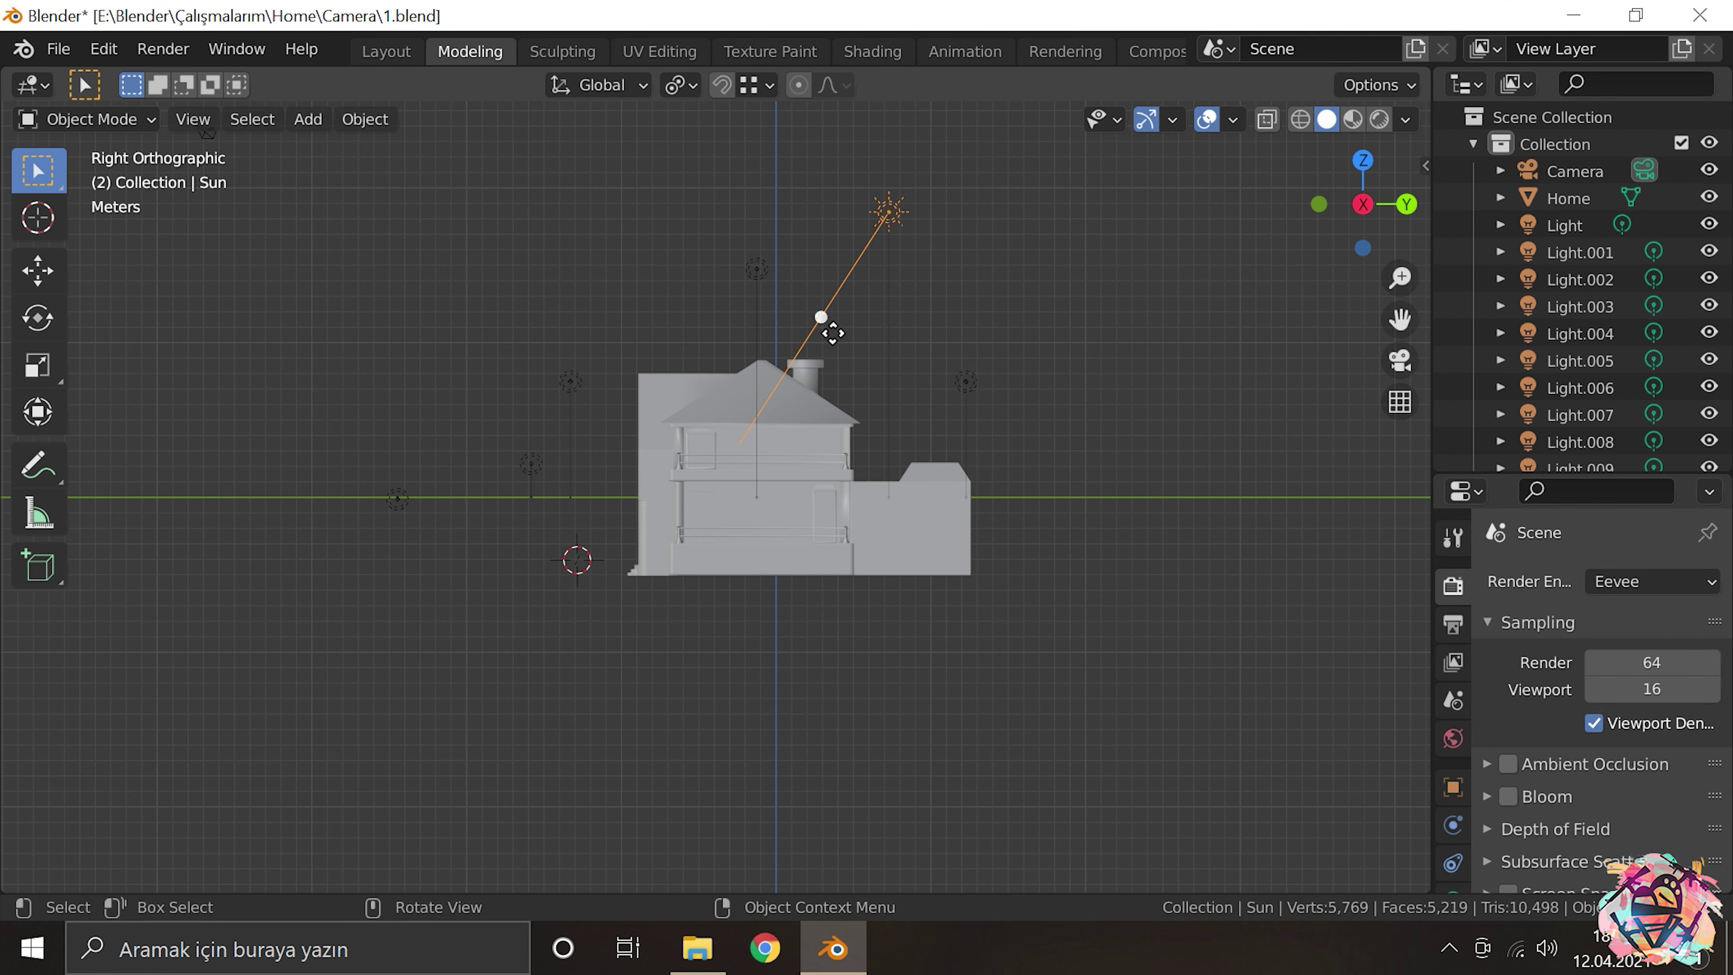
key("g")
key("y")
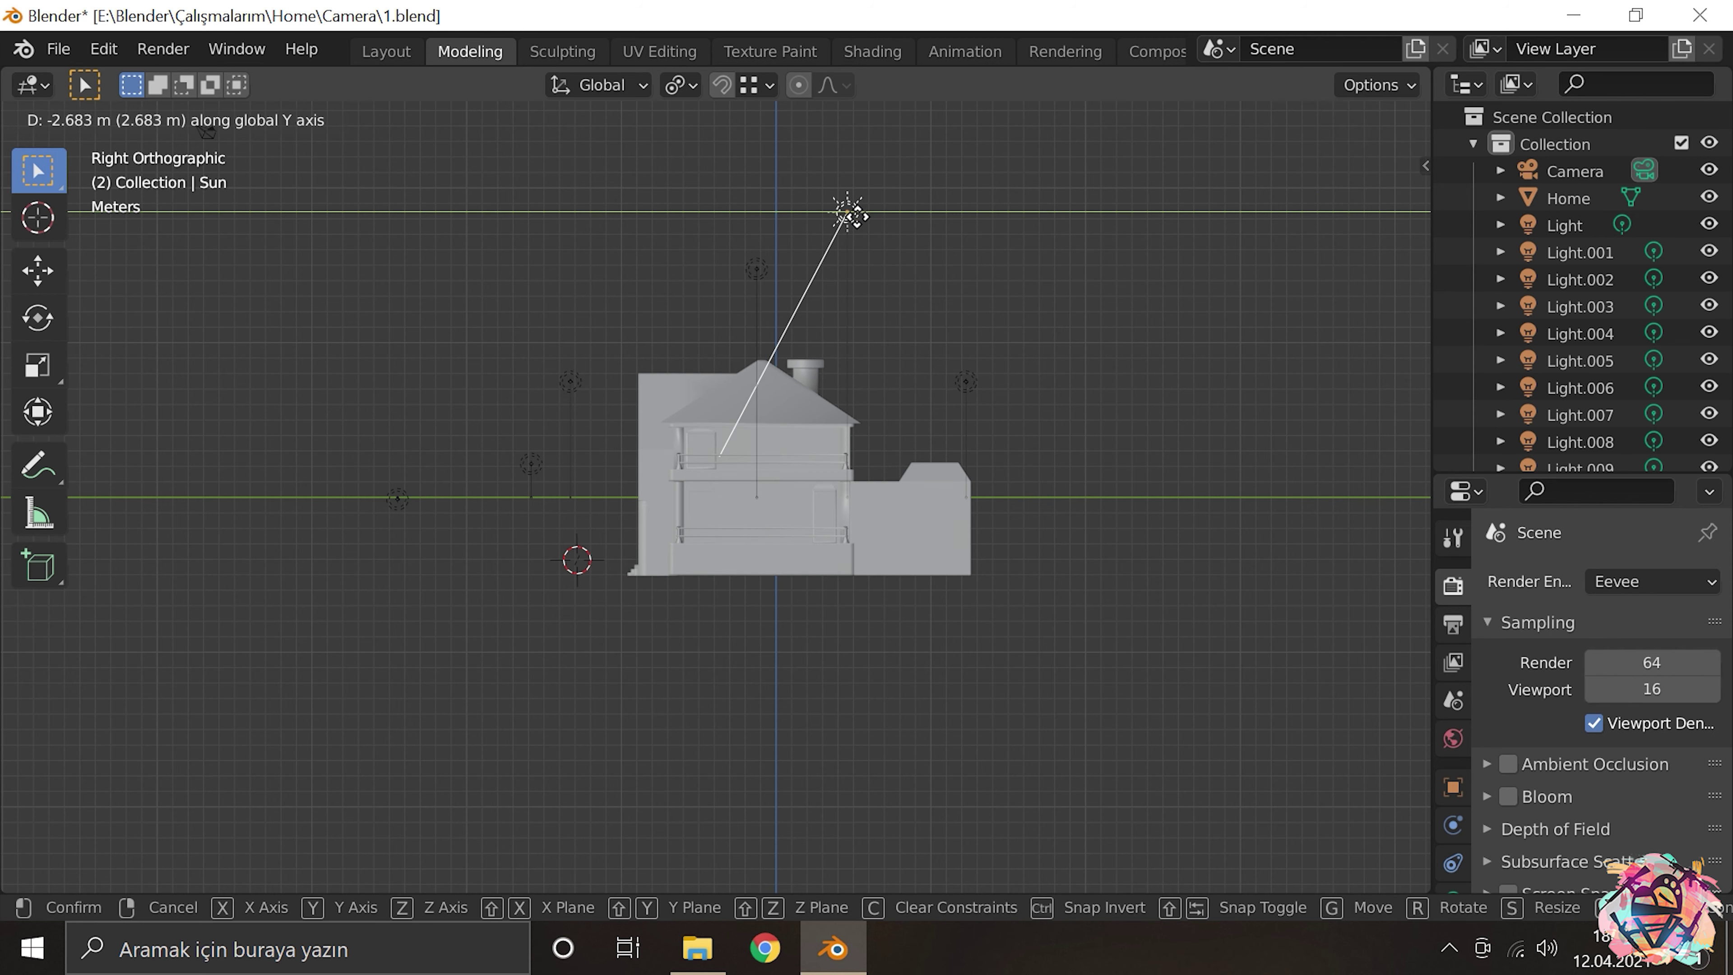
left_click(853, 217)
key("F12")
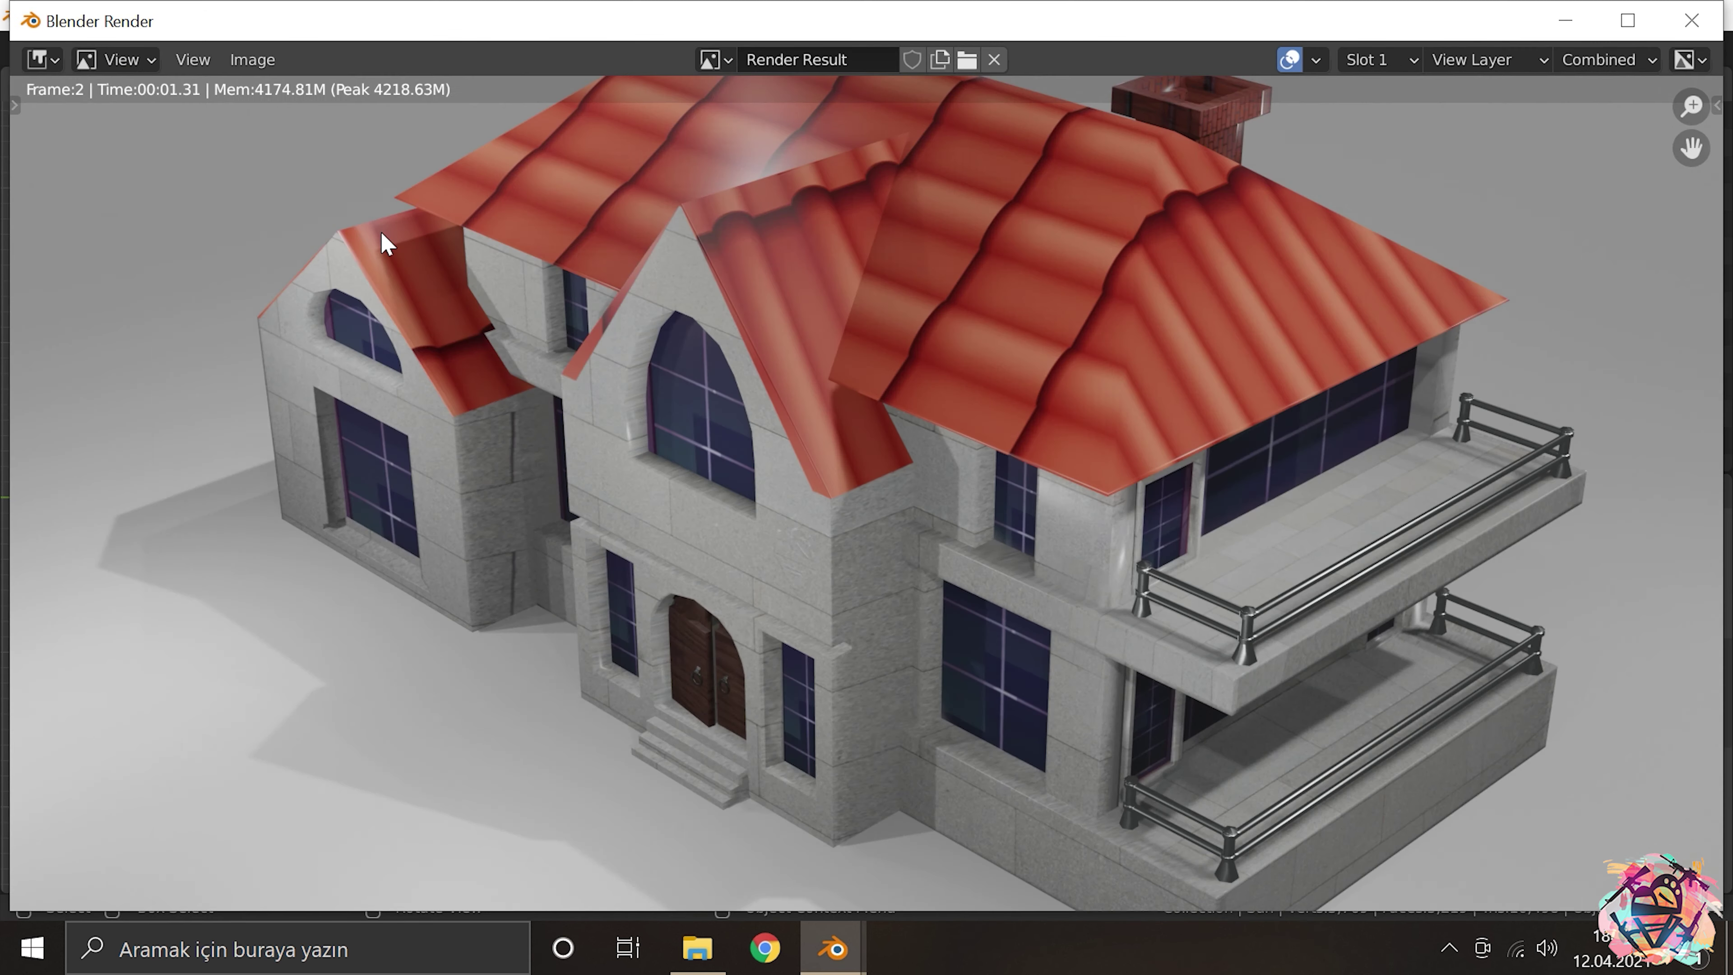
scroll("down", 3)
key("Escape")
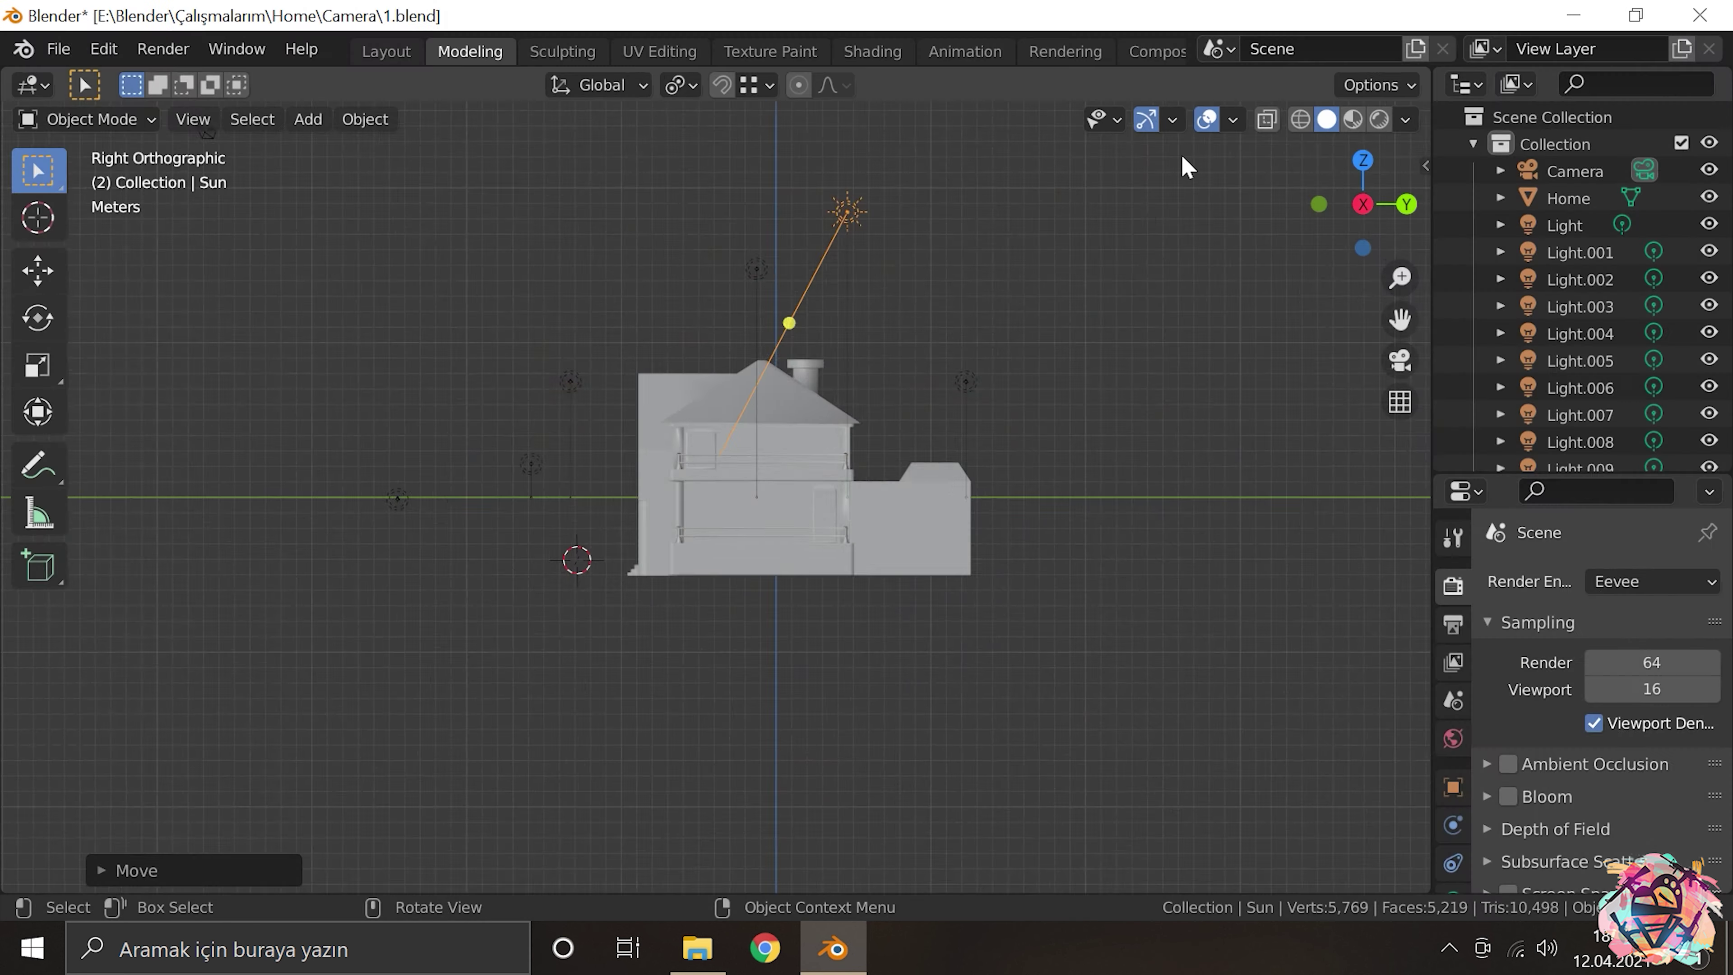
Step: Switch the render engine to Cycles and start a new render
left_click_drag(1184, 162, 823, 290)
left_click(1651, 581)
left_click(1594, 667)
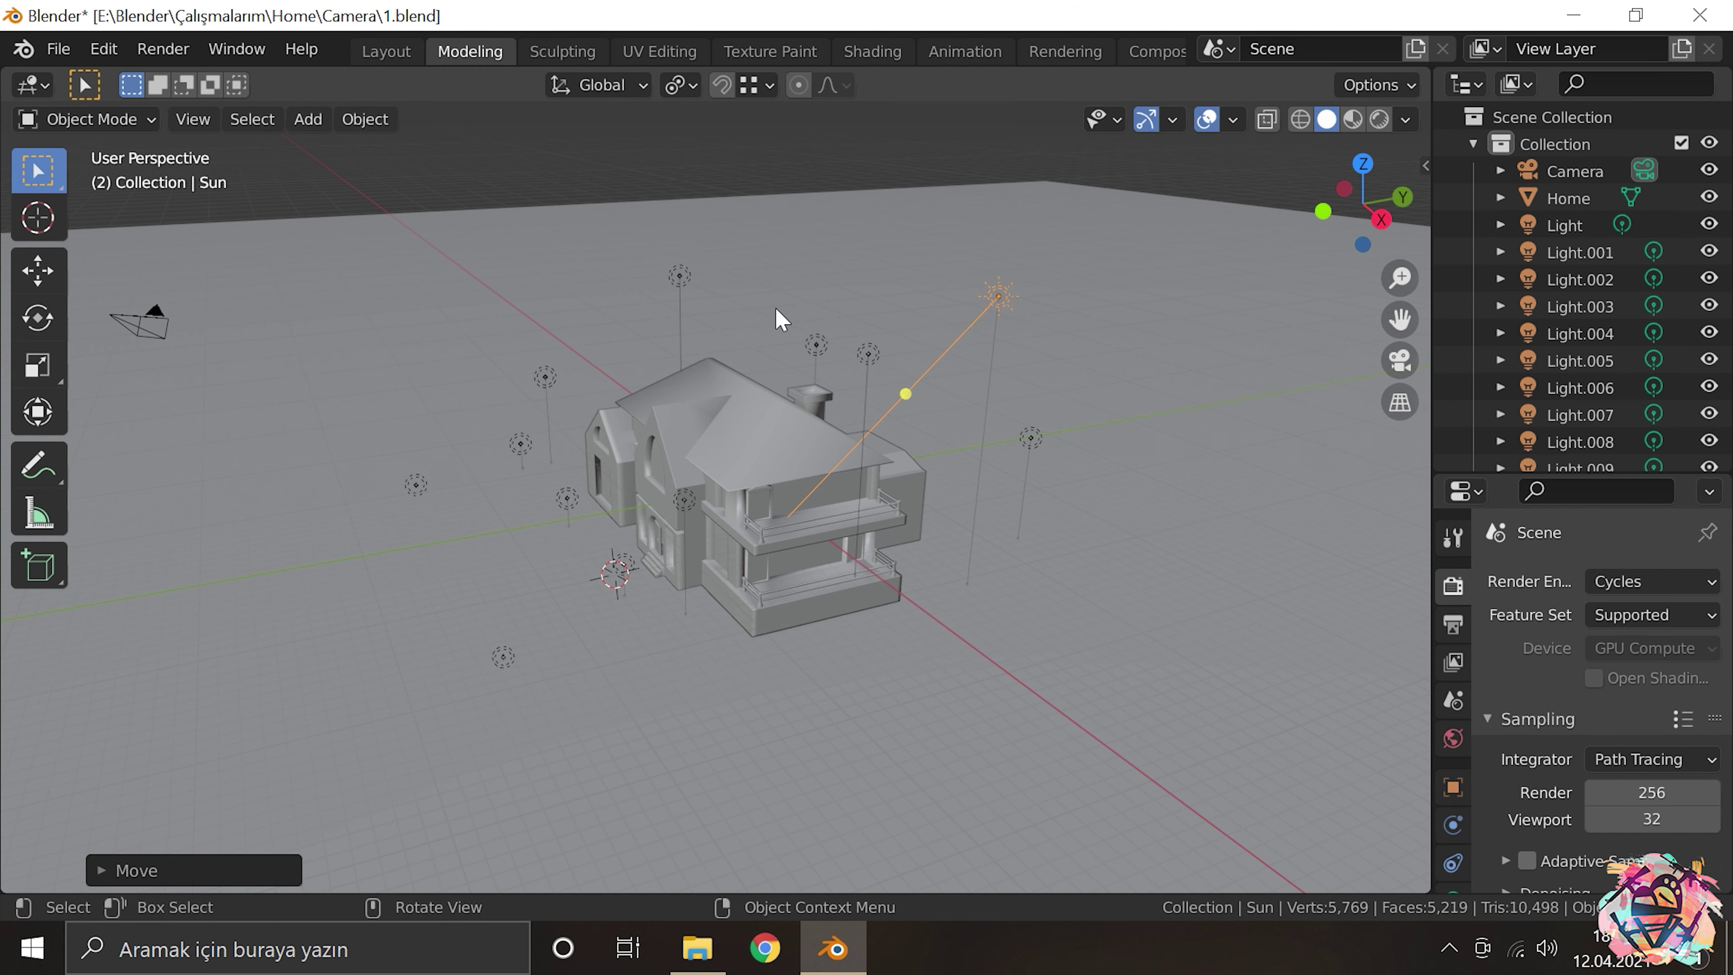
key("F12")
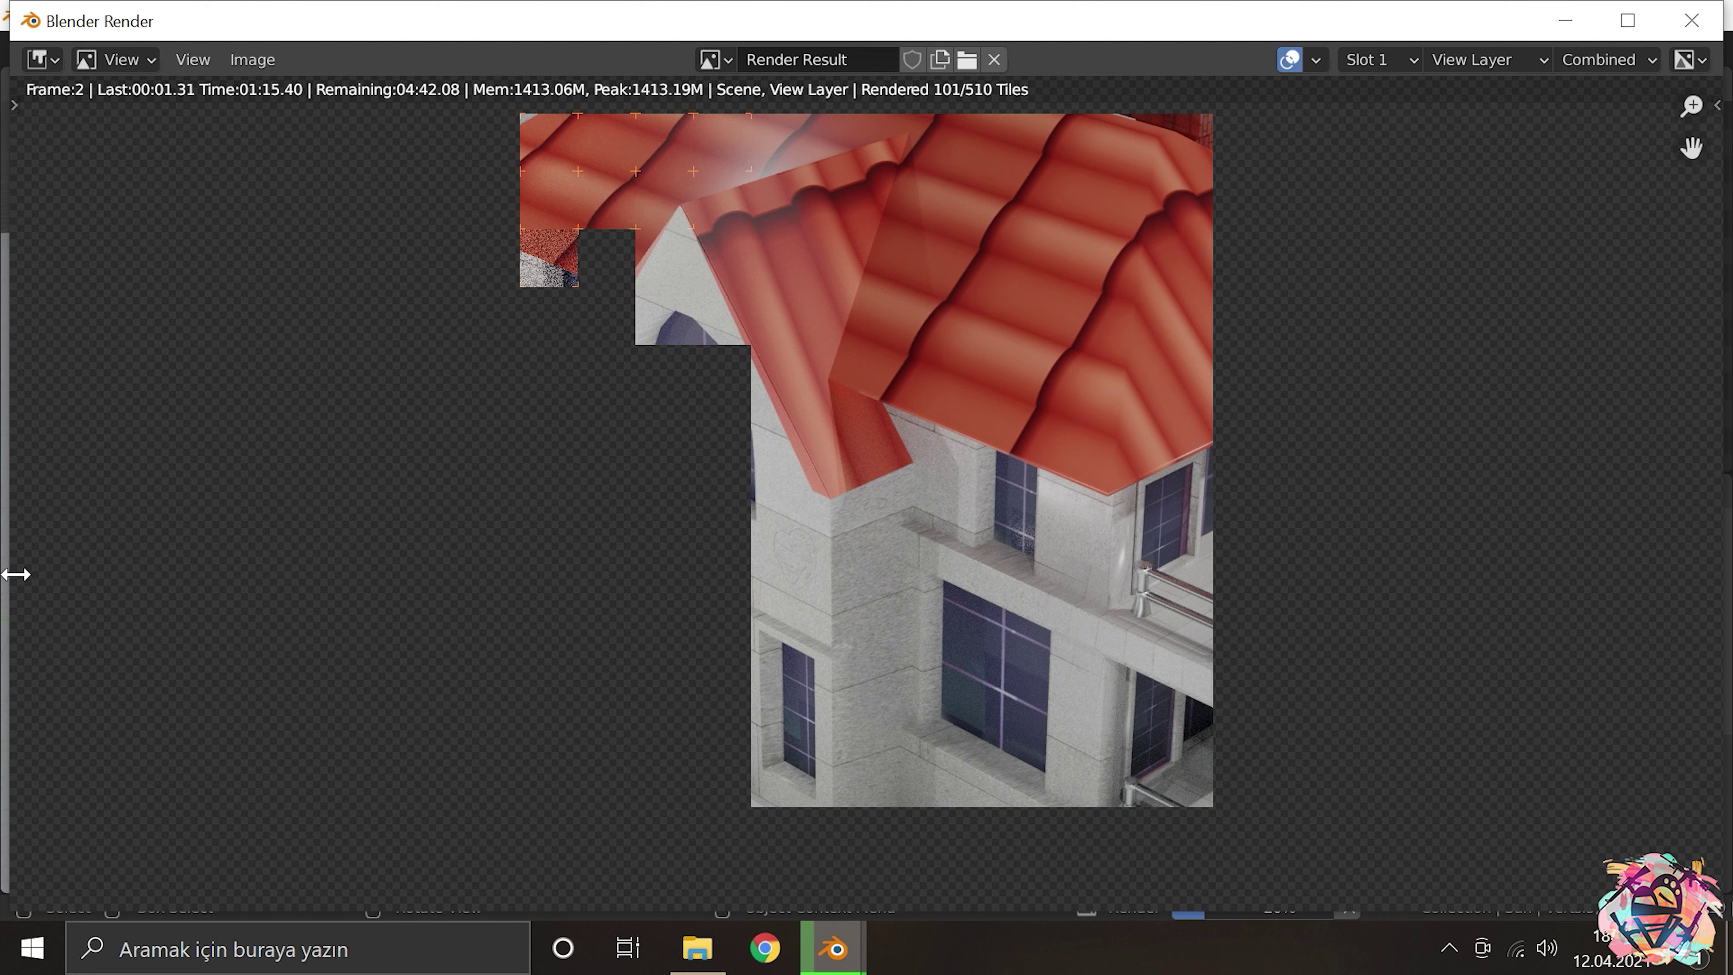
left_click(697, 947)
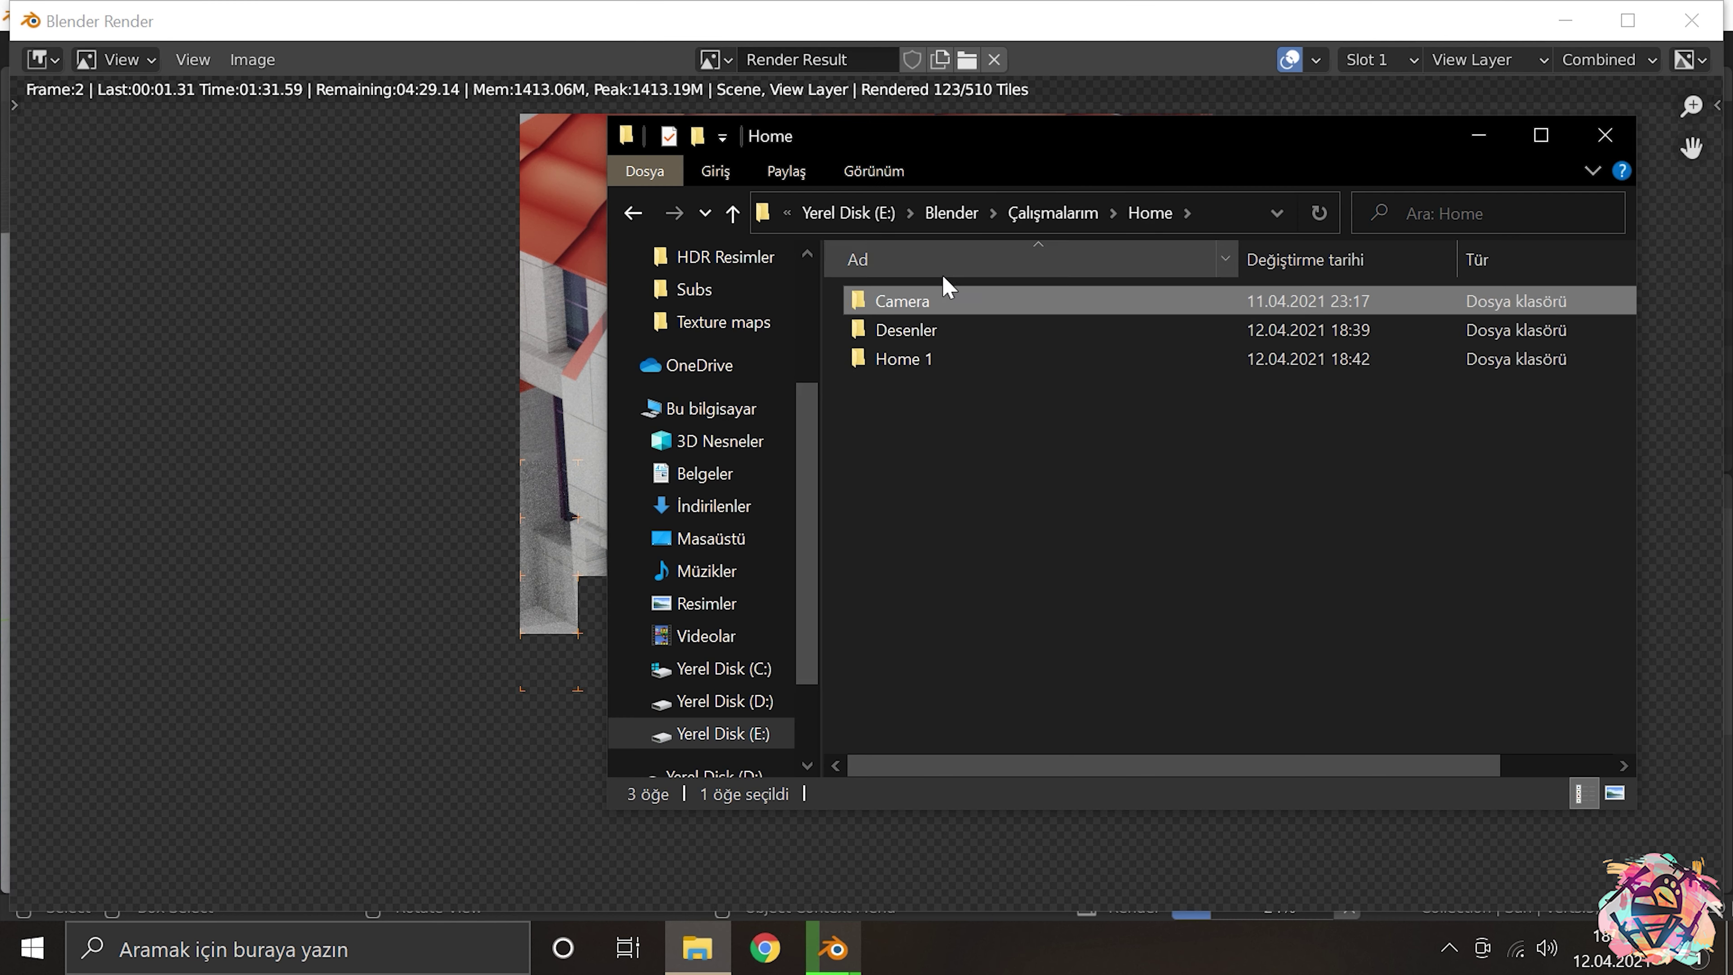
Step: Open 1.png and step forward through the saved renders to 4.png
double_click(880, 329)
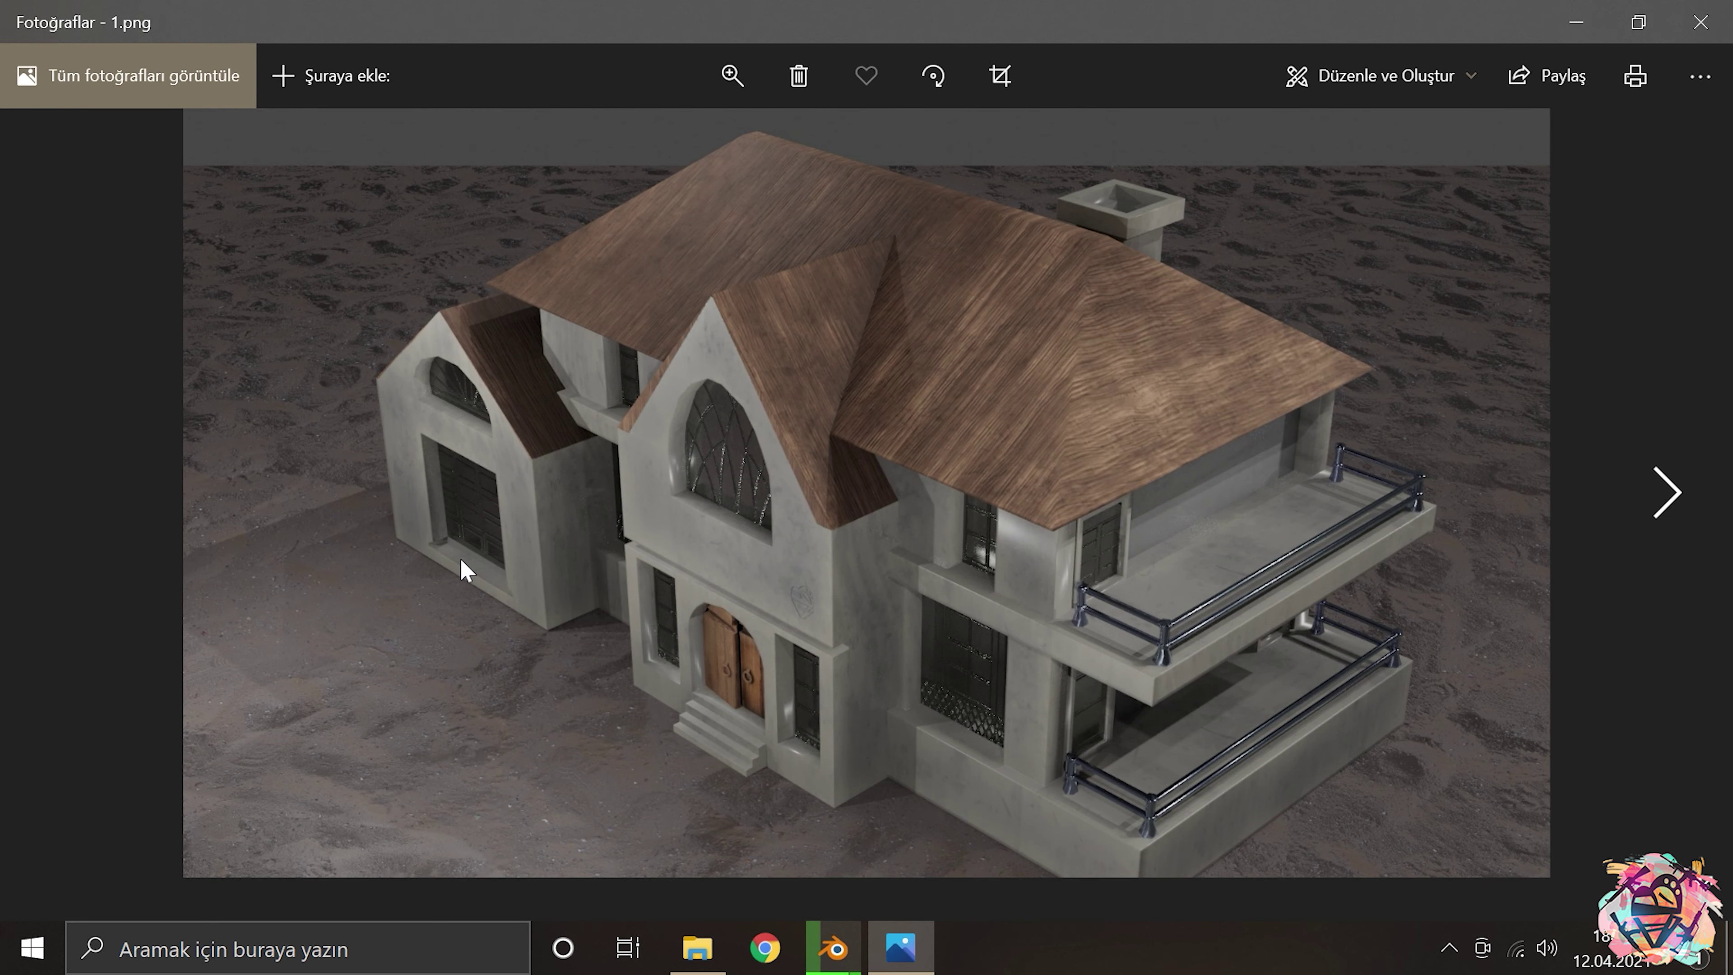
key("Right")
key("Right")
key("Right")
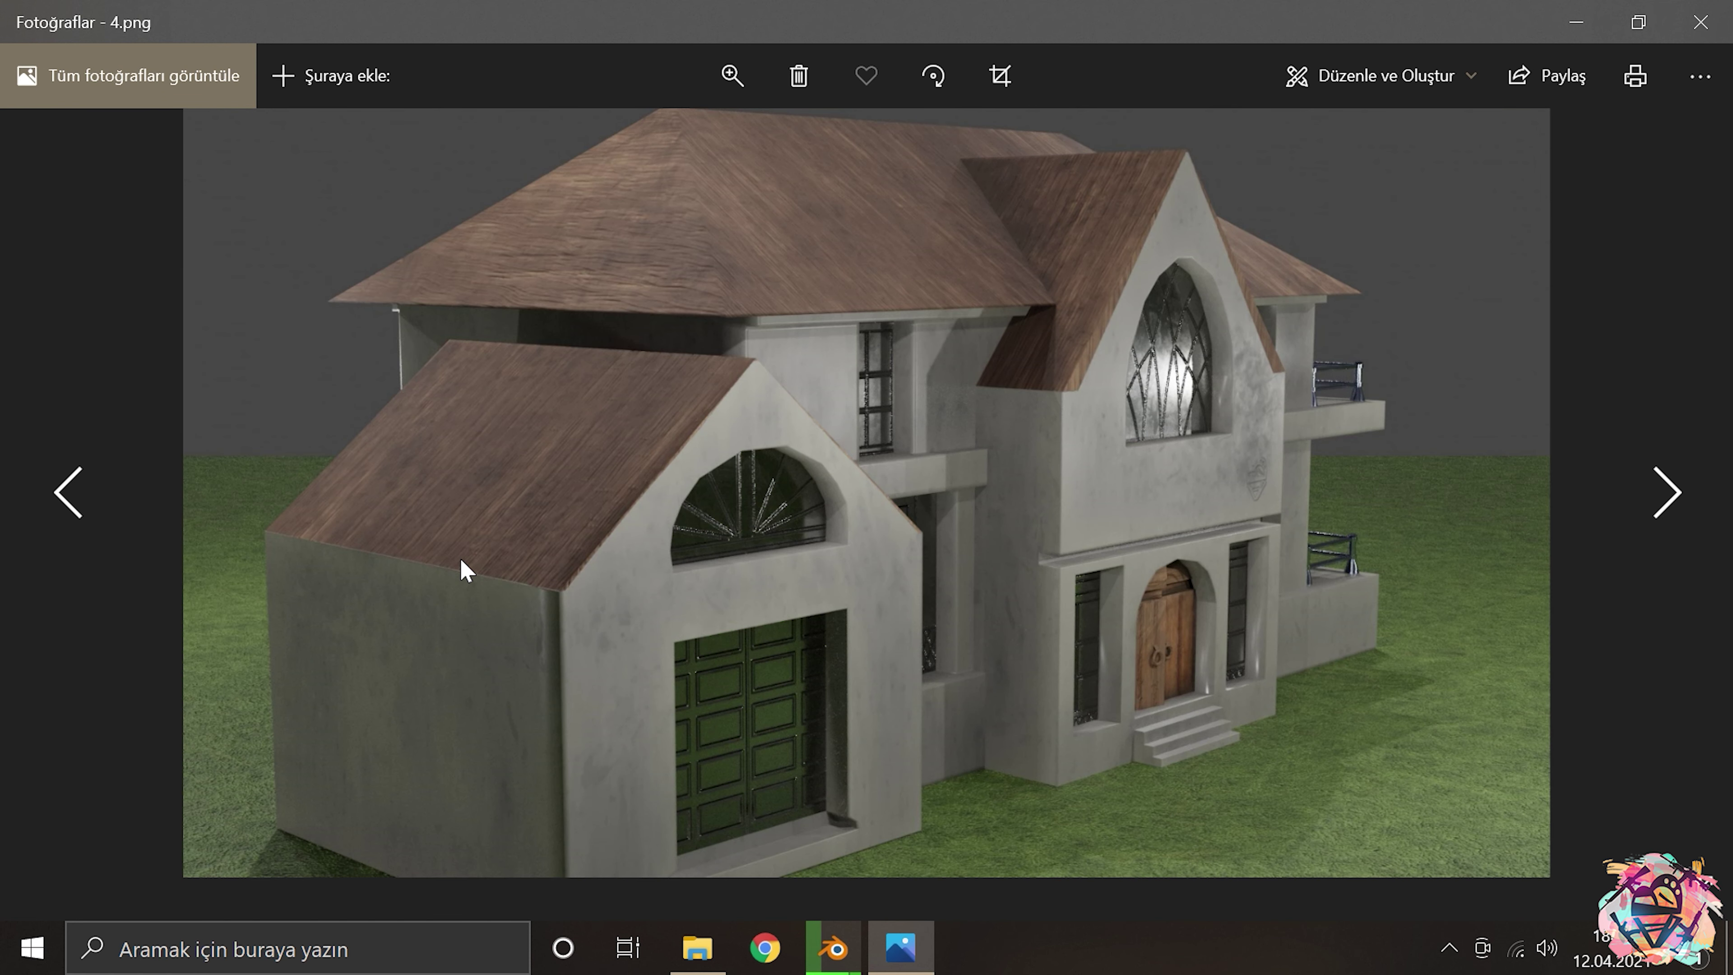
key("Right")
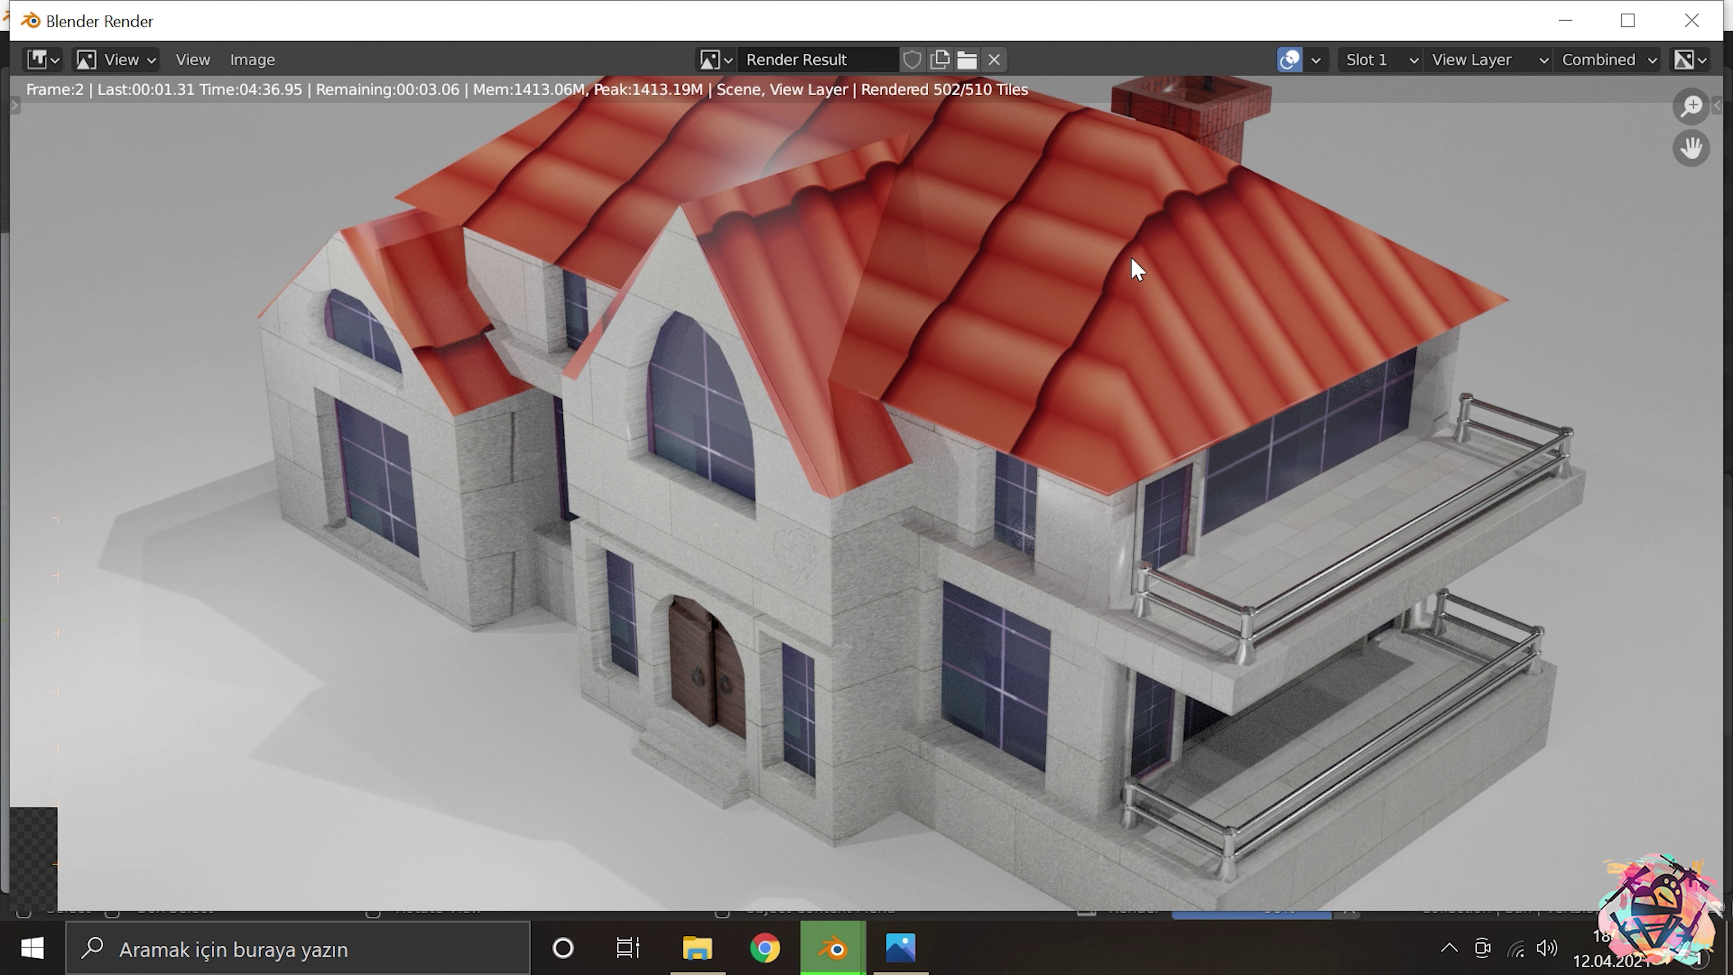
Step: Render the second house from 5.blend through the camera view in Cycles
scroll("down", 3)
scroll("up", 3)
scroll("down", 3)
left_click(252, 59)
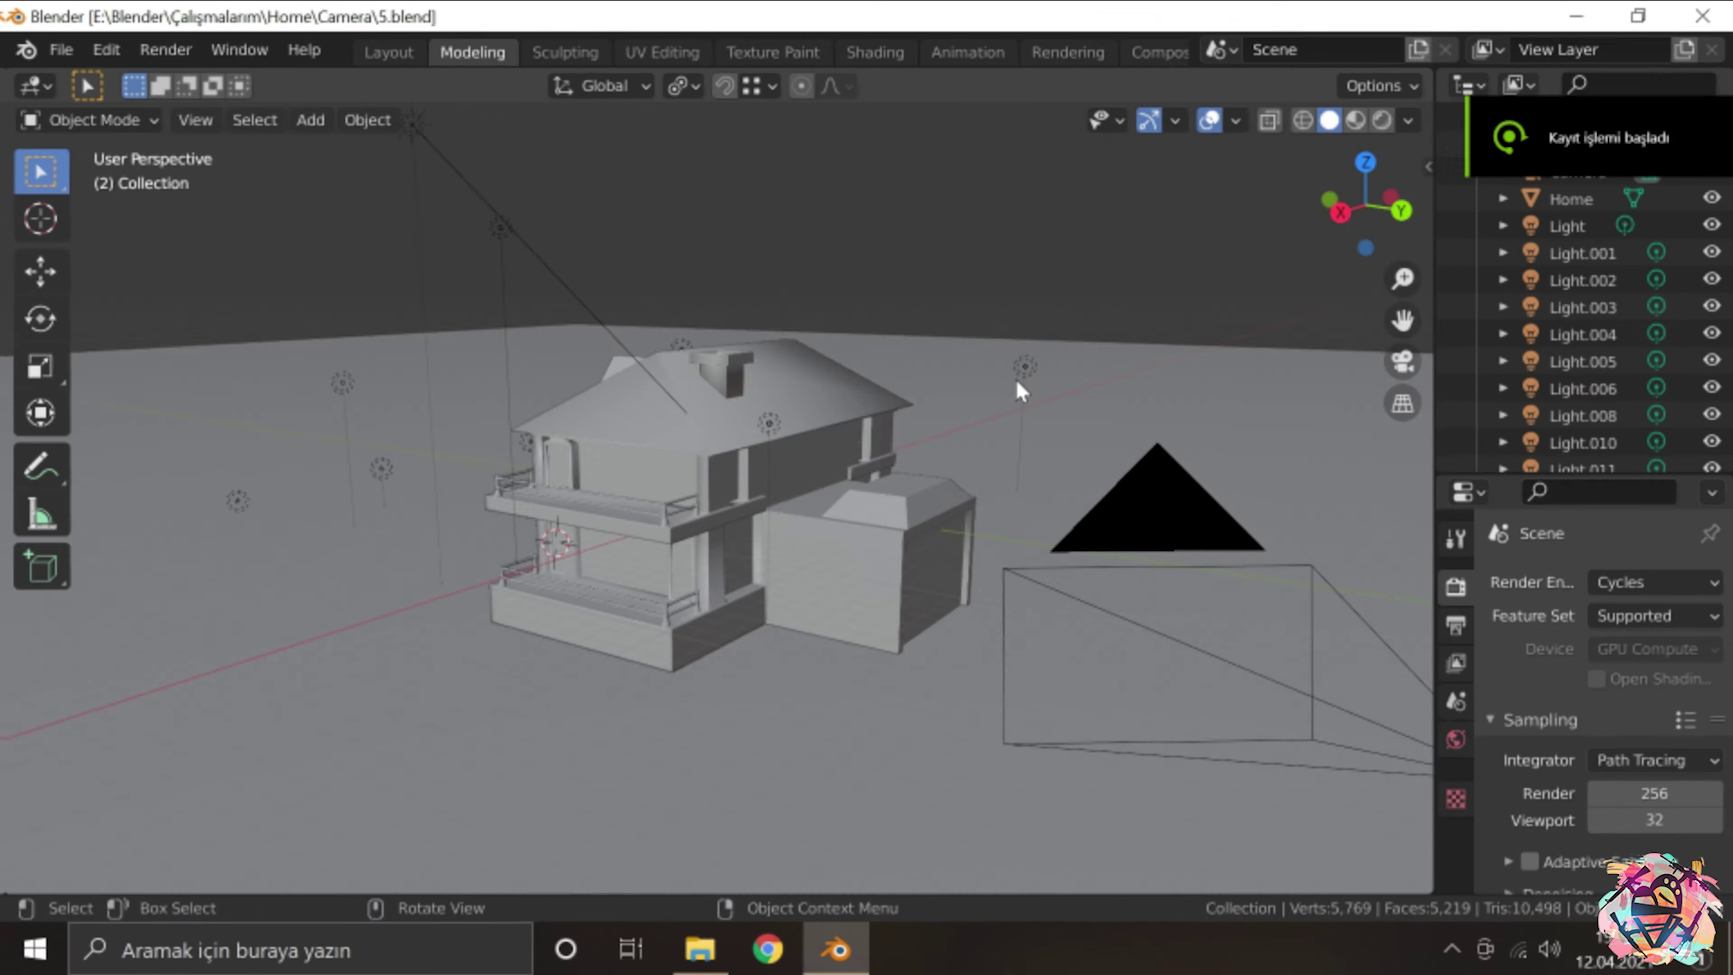
key("KP_0")
key("F12")
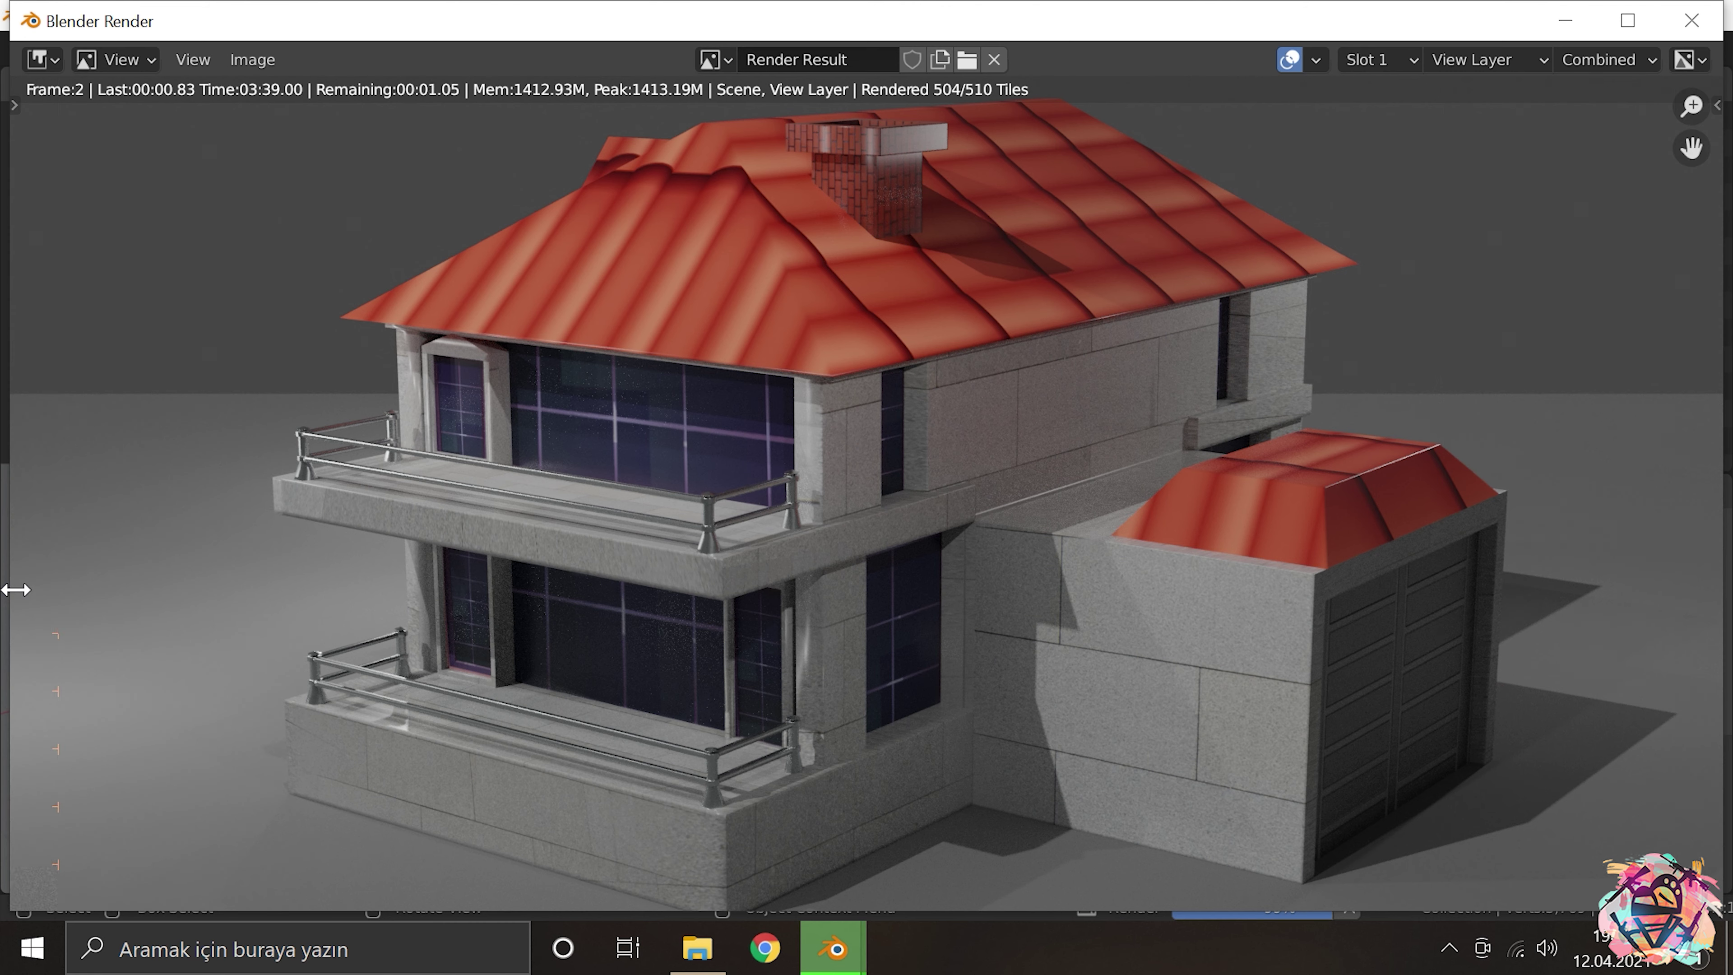
Step: Save the render as image 2, close it, and start another render
key("Home")
key("shift+alt+s")
type("2")
key("Return")
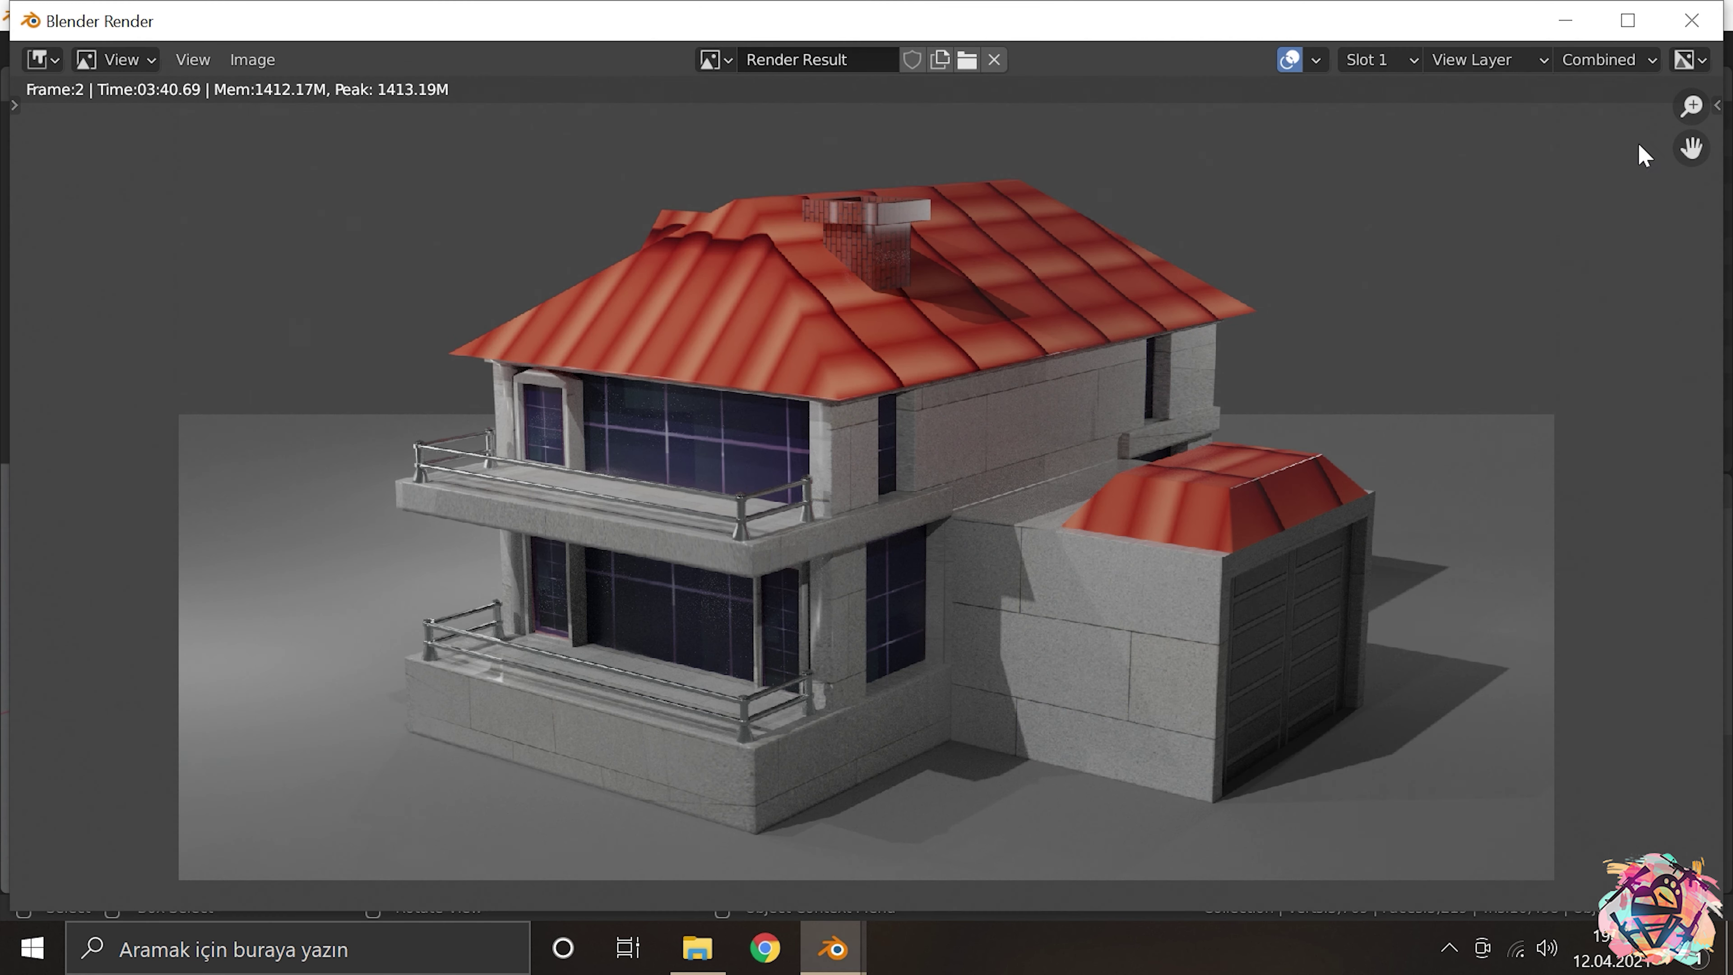
key("Escape")
key("F12")
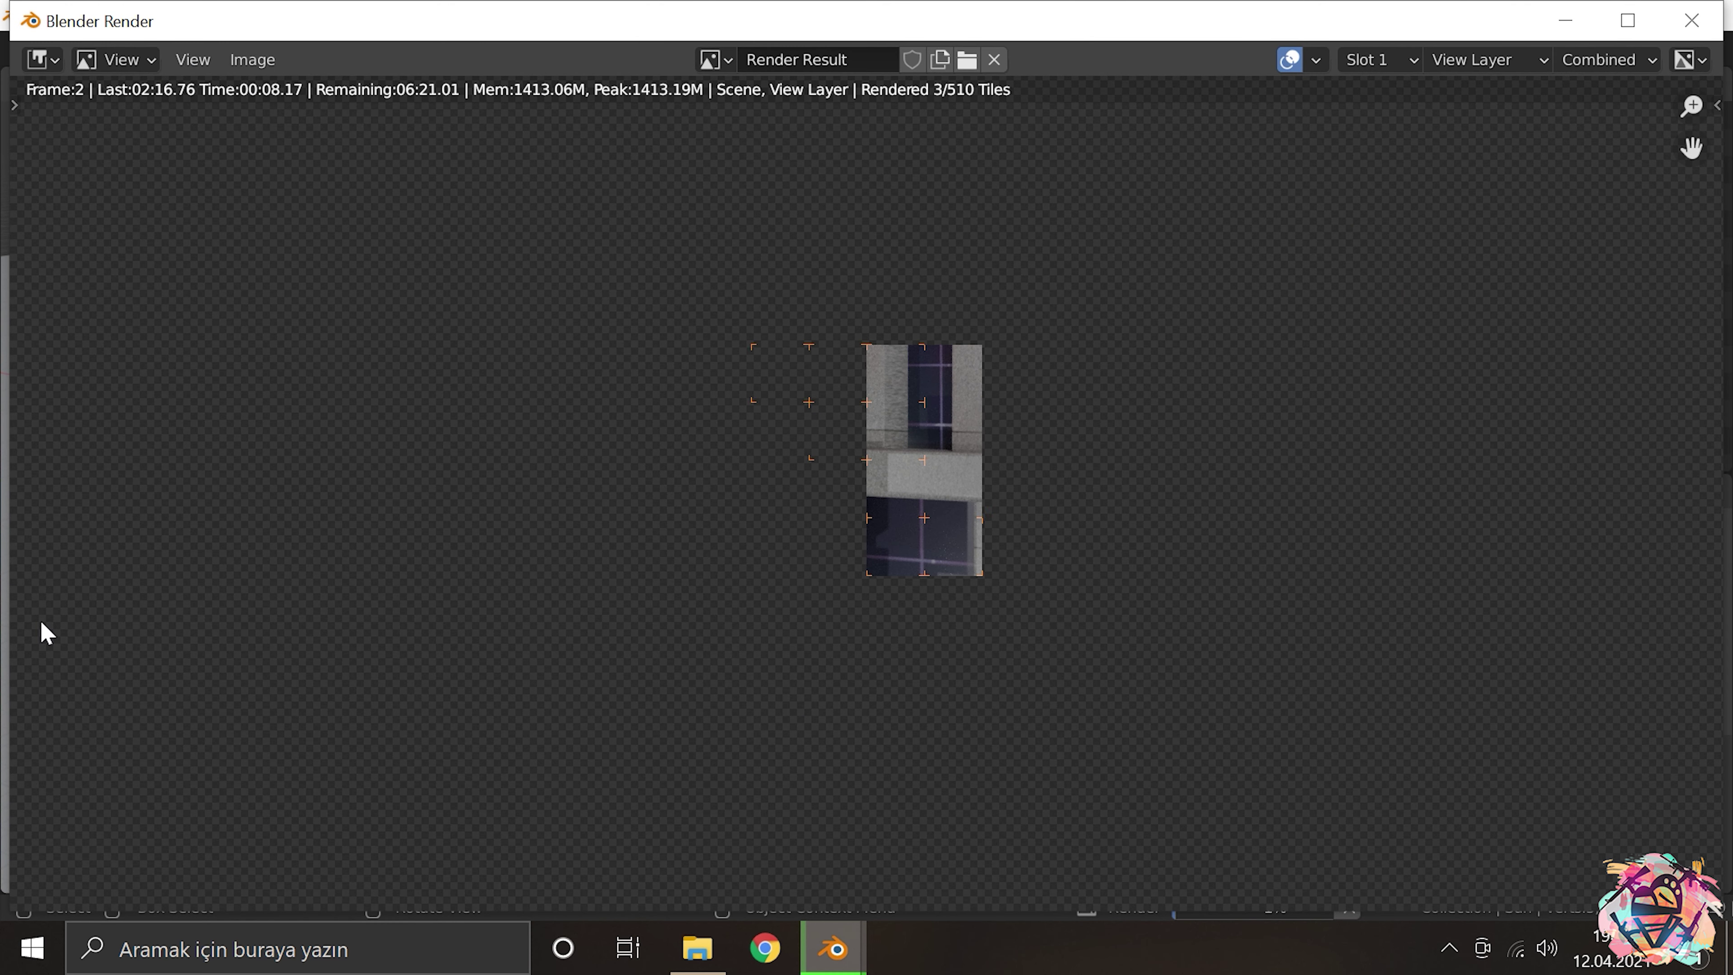